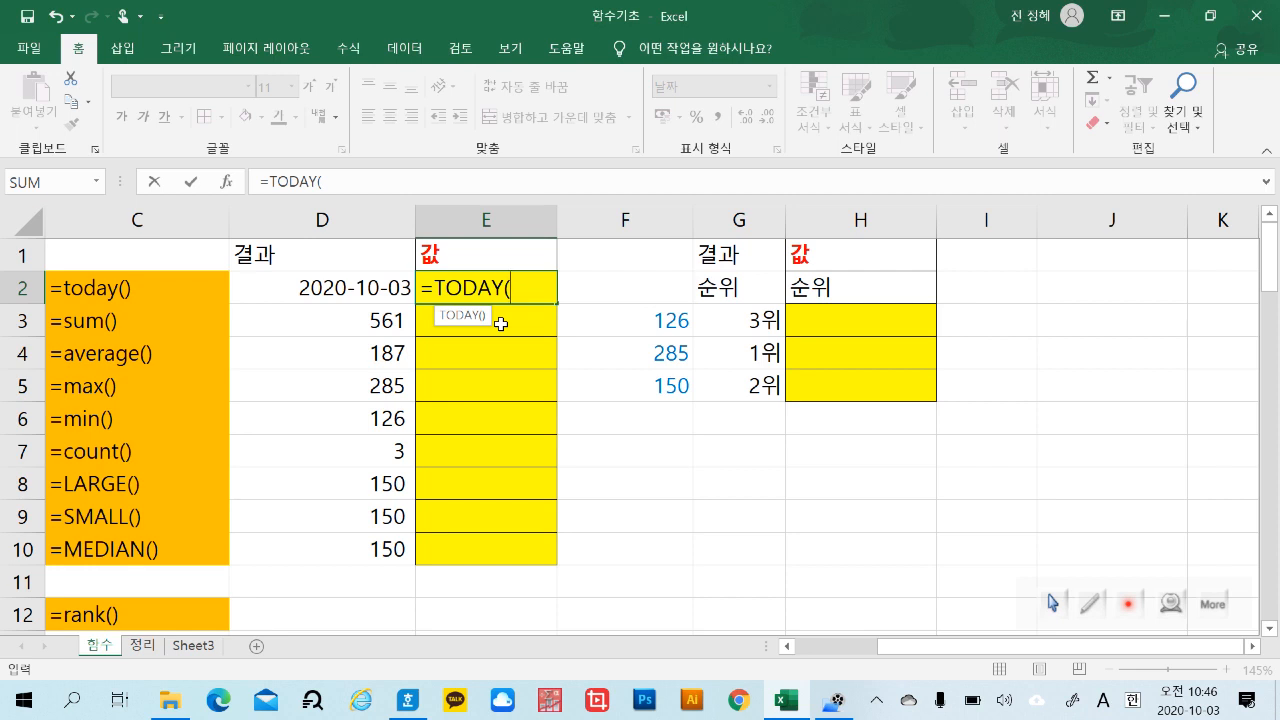
Complete the TODAY formula in cell E2.
key("Return")
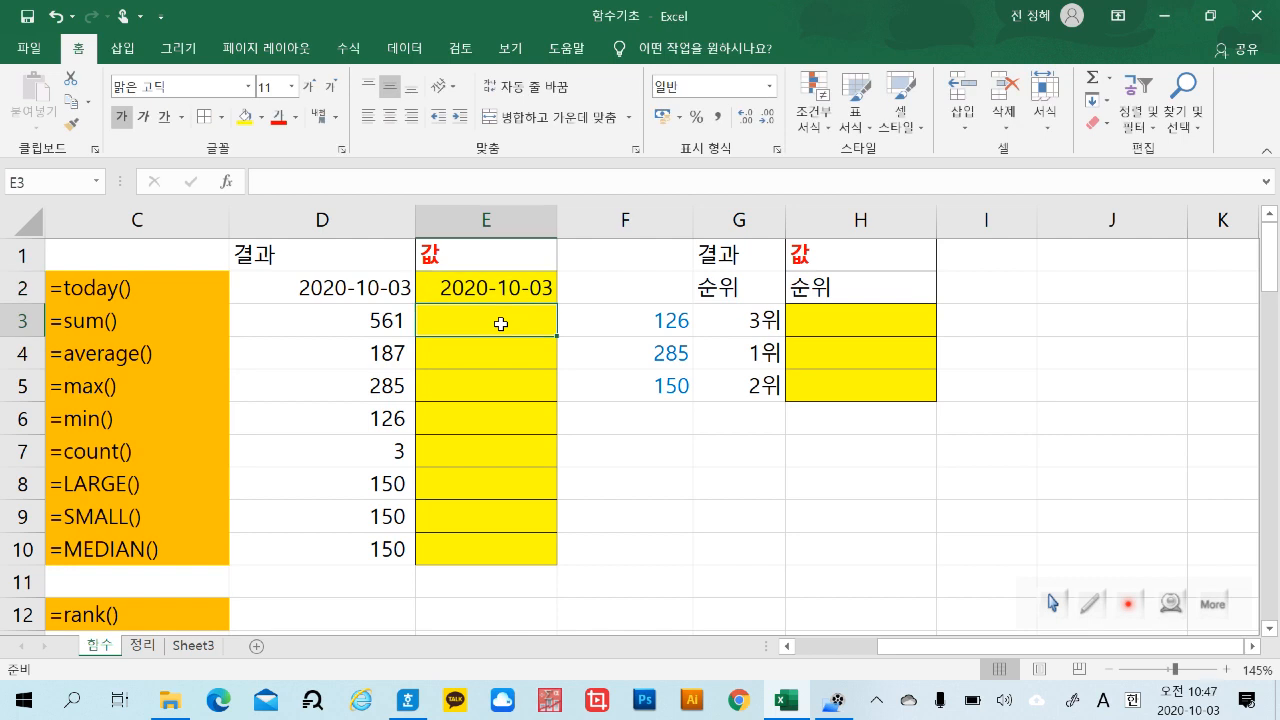
Review the function names from sum() to count() listed in cells C3 to C7.
double_click(500, 323)
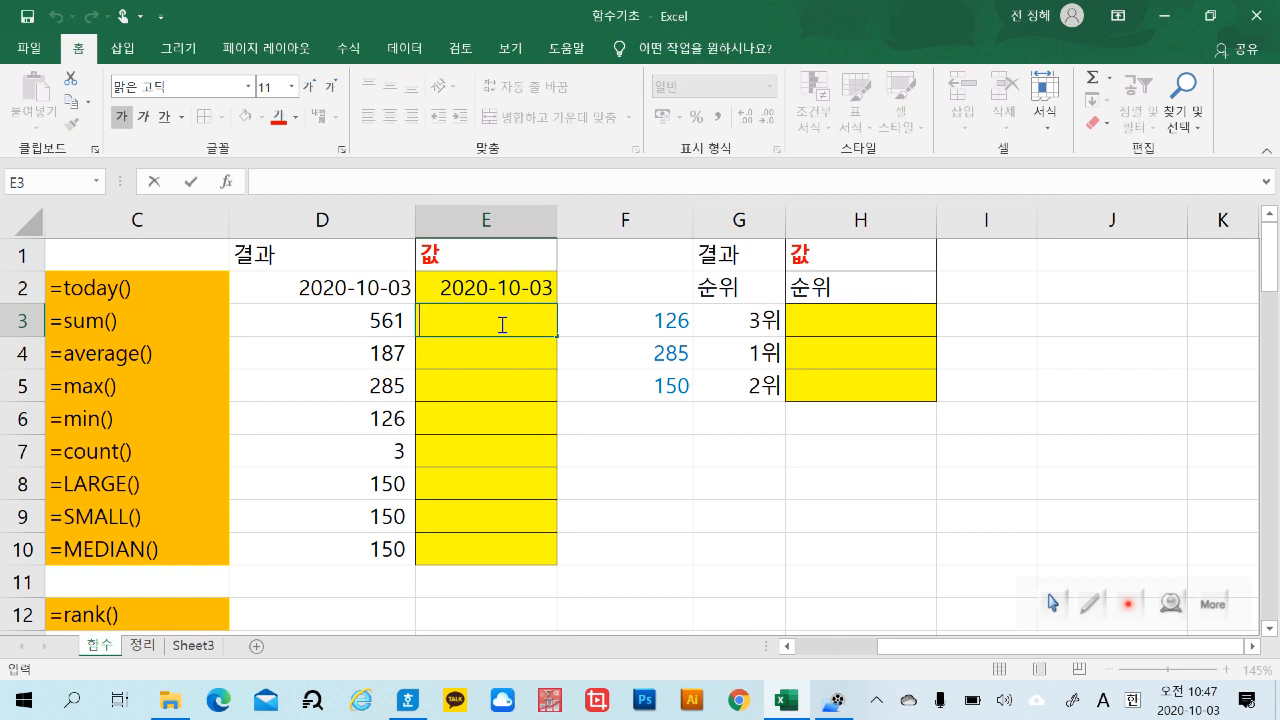
left_click(175, 318)
left_click(149, 354)
left_click(135, 389)
left_click(129, 419)
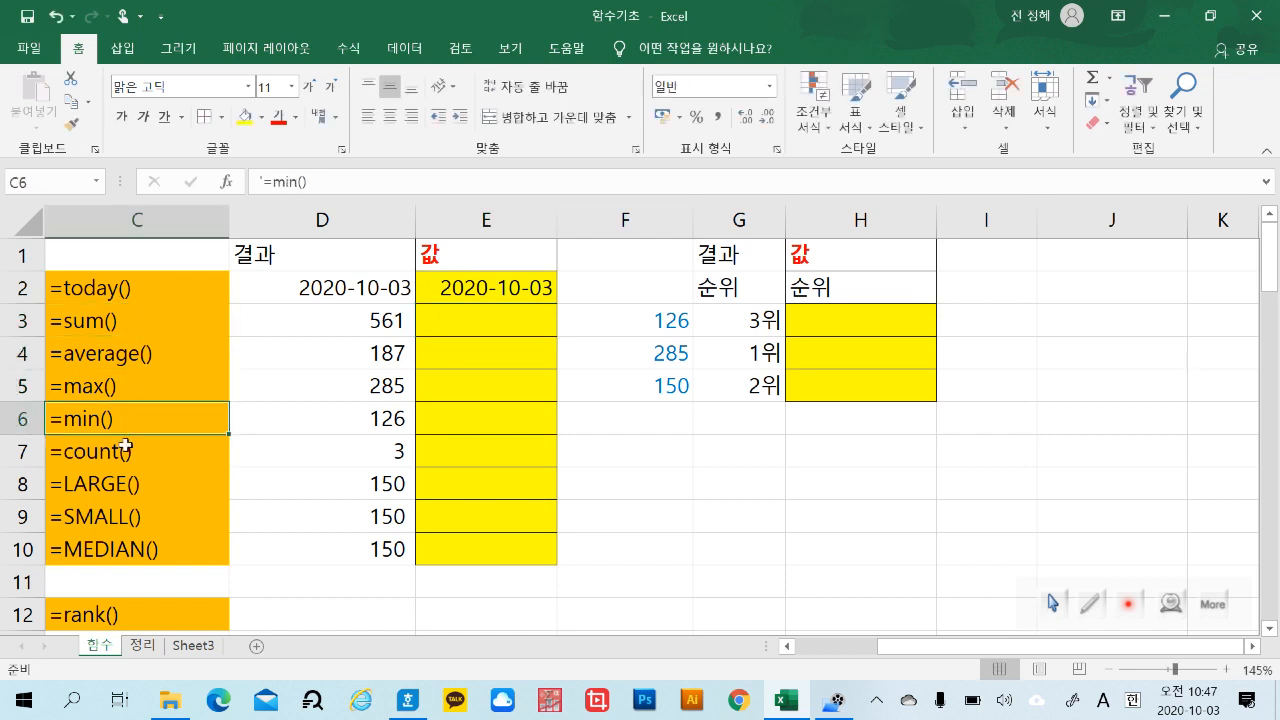
left_click(125, 452)
left_click(134, 322)
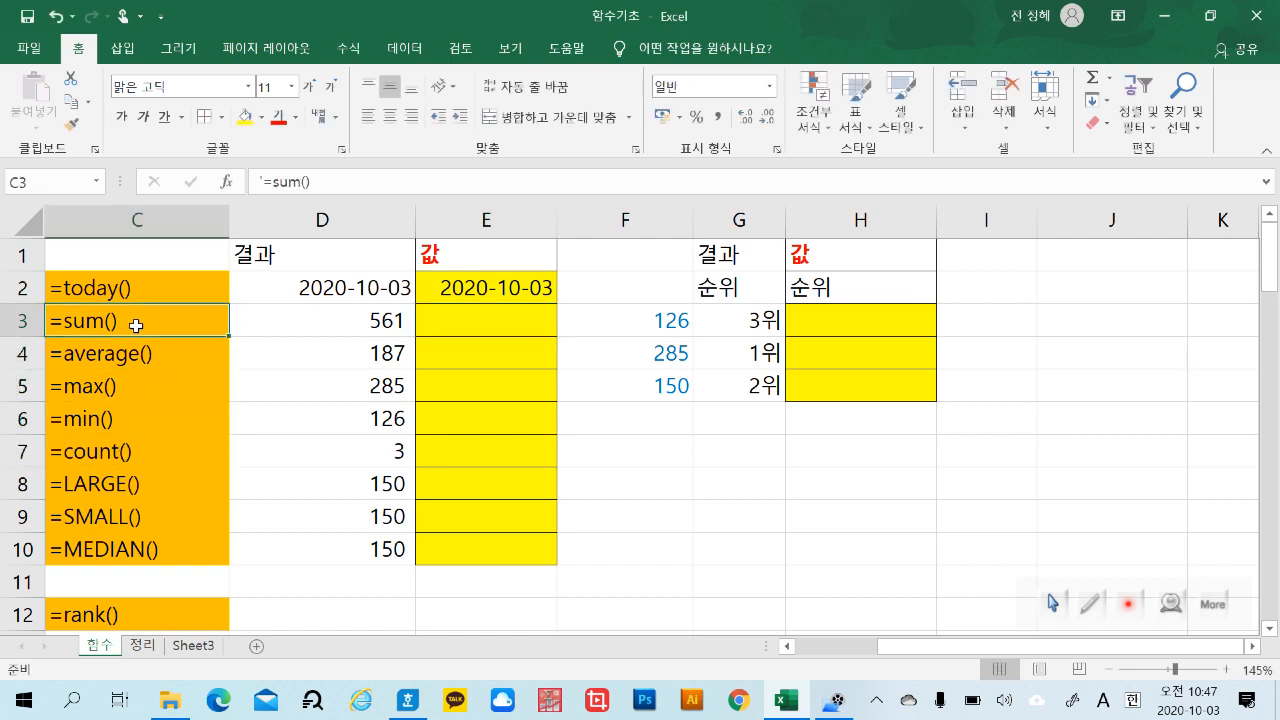
left_click(131, 356)
left_click(116, 390)
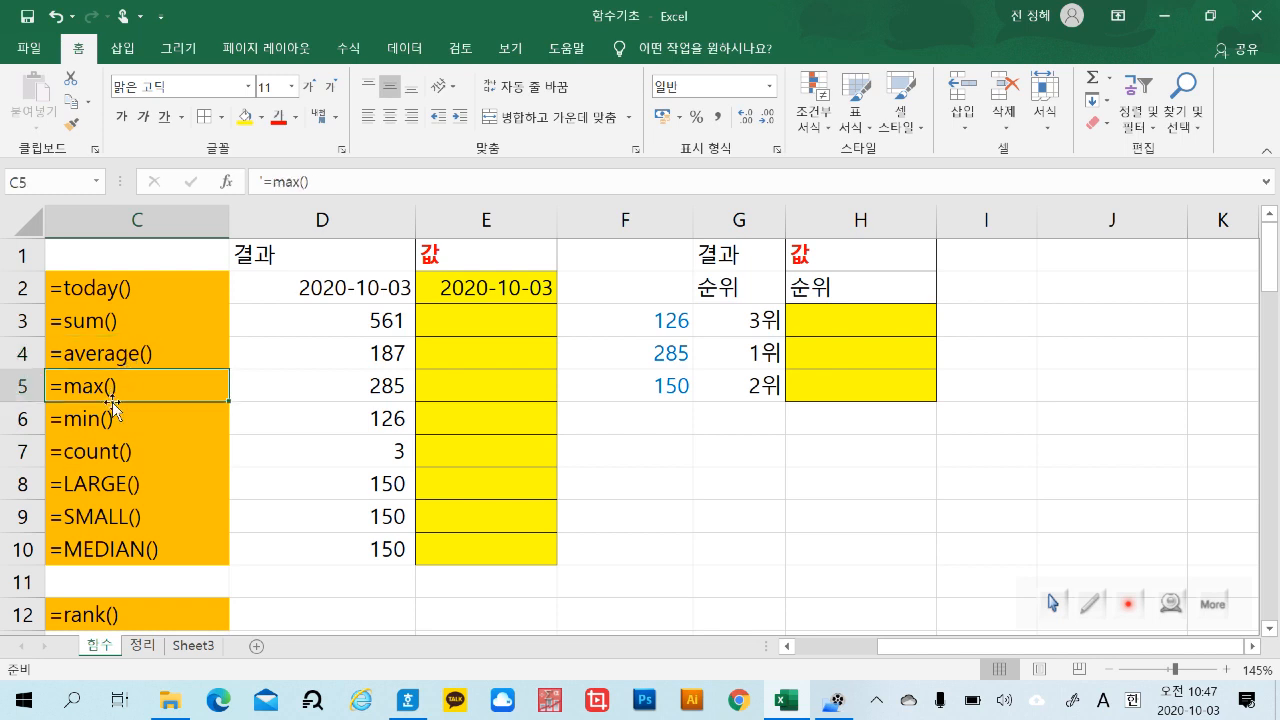
left_click(105, 420)
left_click(117, 459)
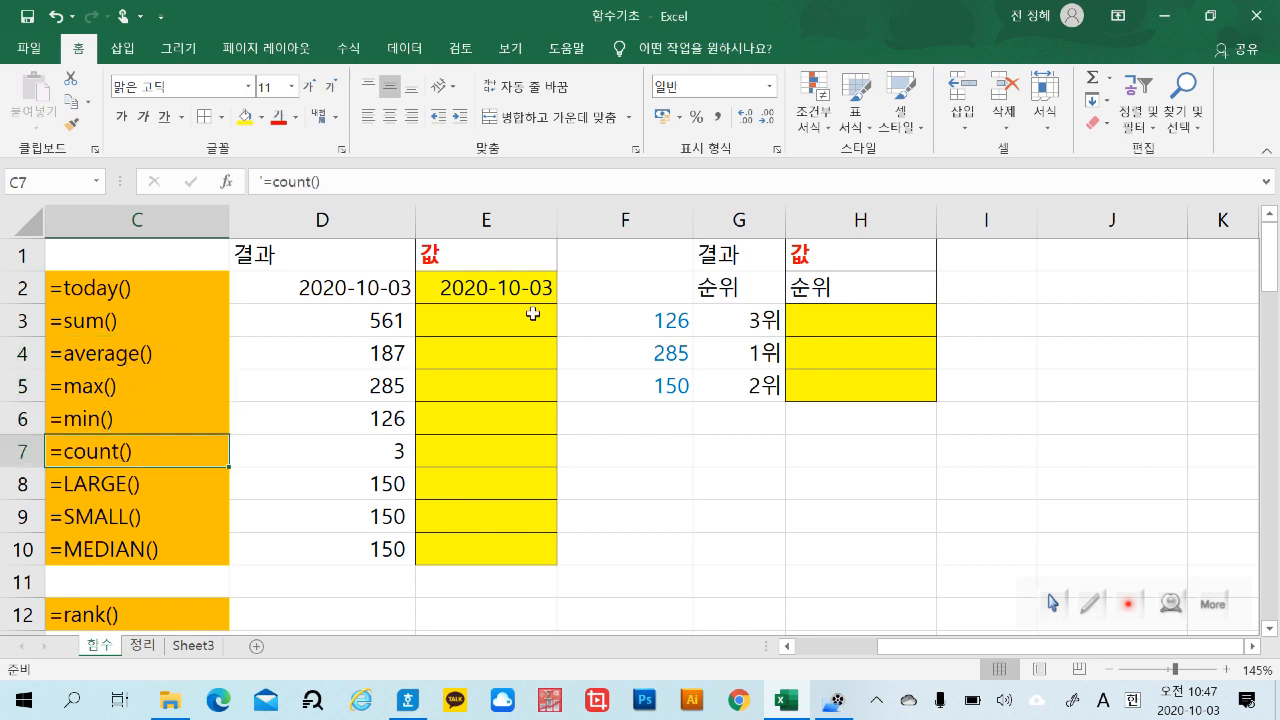
Enter =SUM(F3:F5) in cell E3 to total the three numbers in column F.
double_click(492, 330)
type("=")
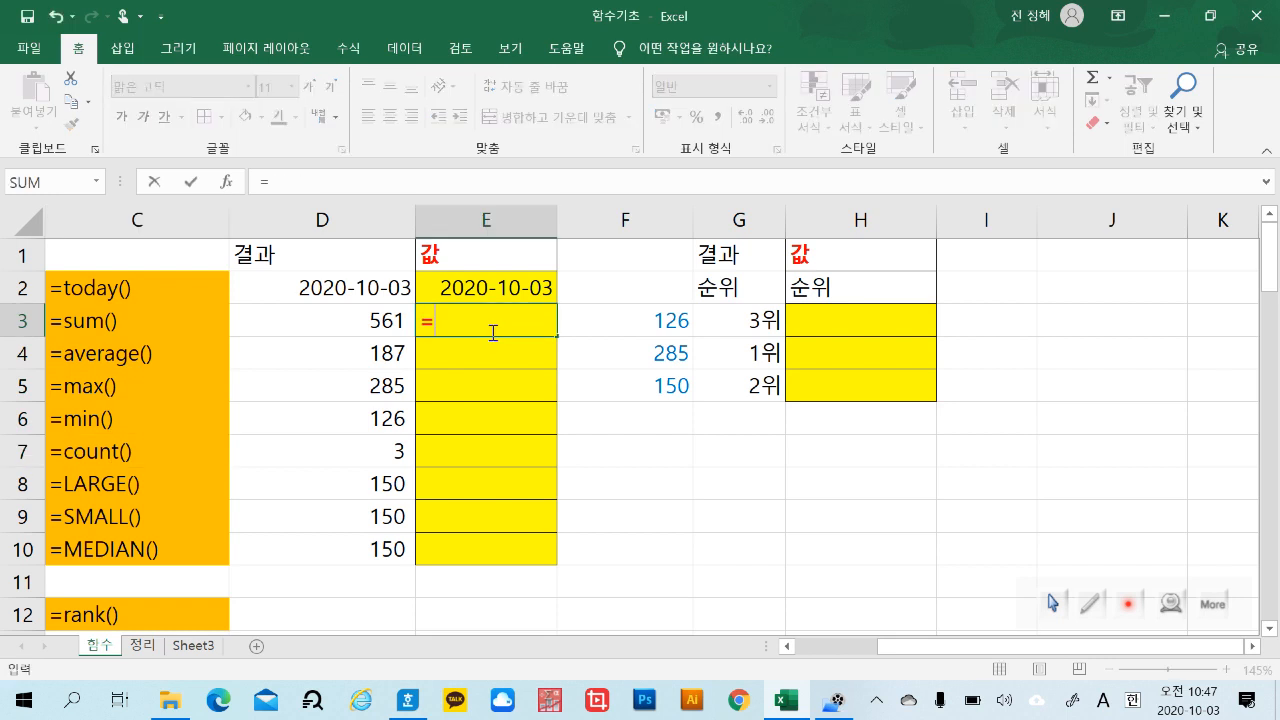
type("su")
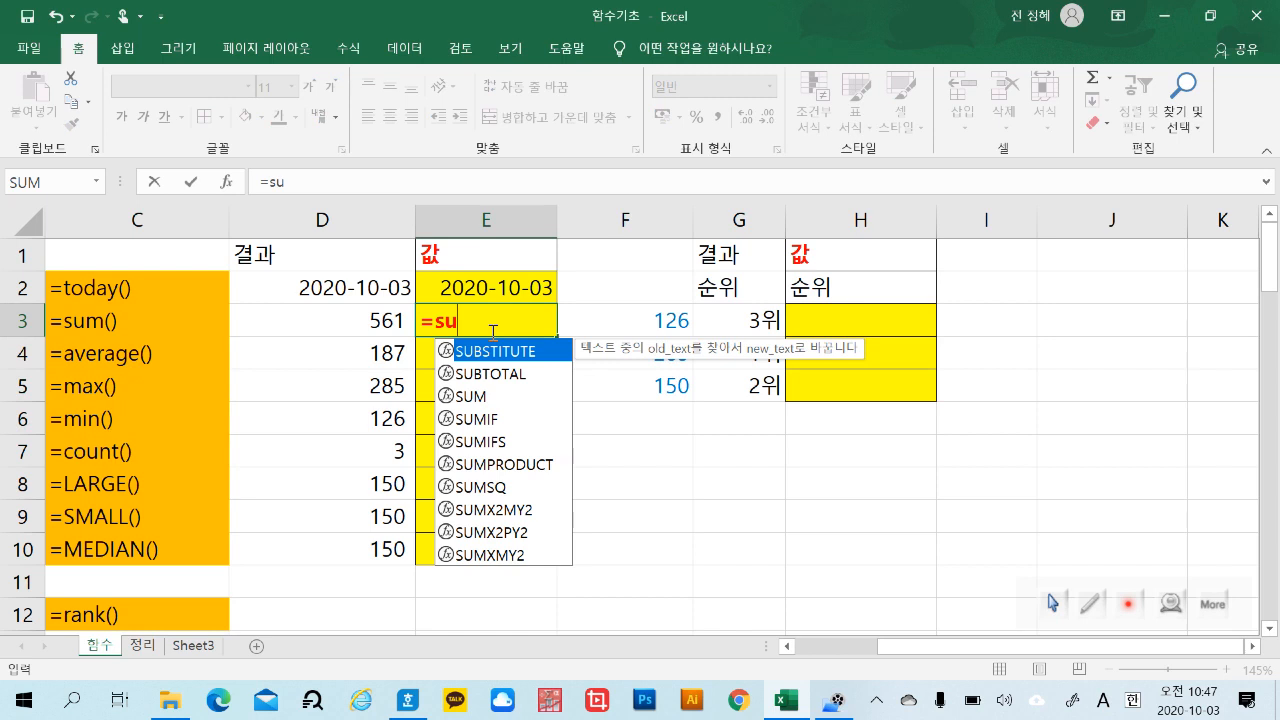
double_click(508, 398)
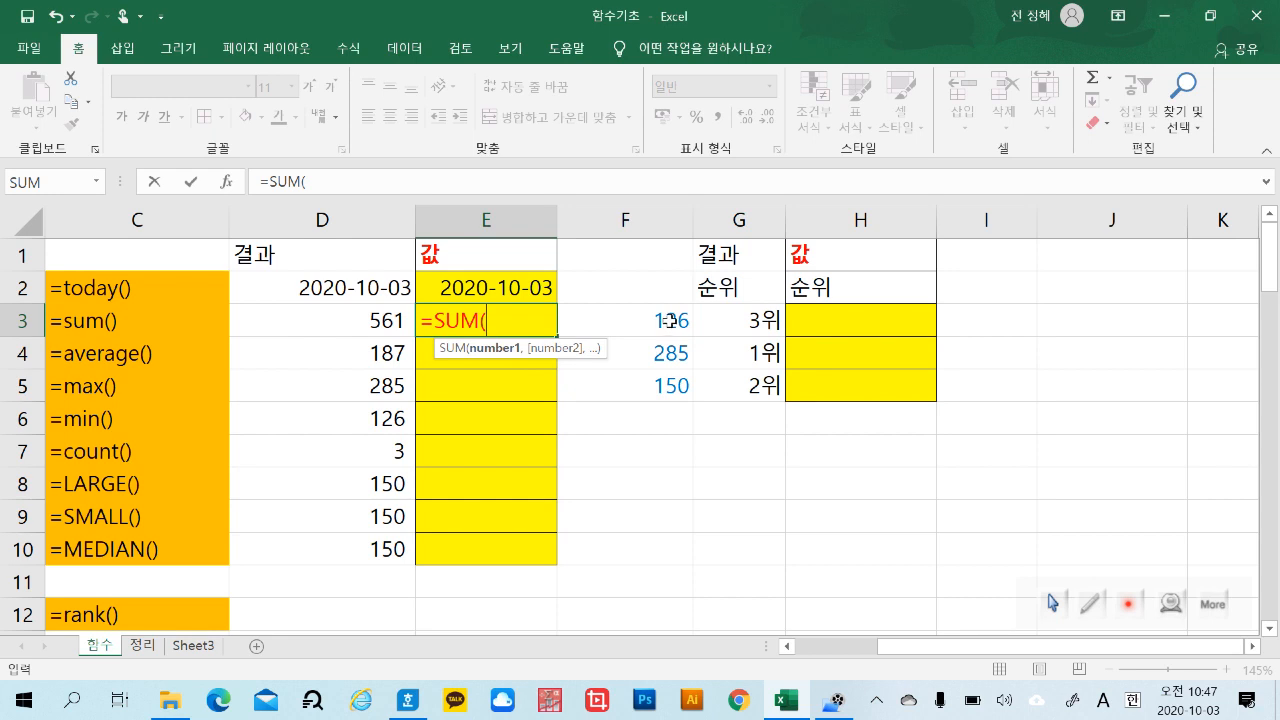
left_click_drag(668, 322, 672, 382)
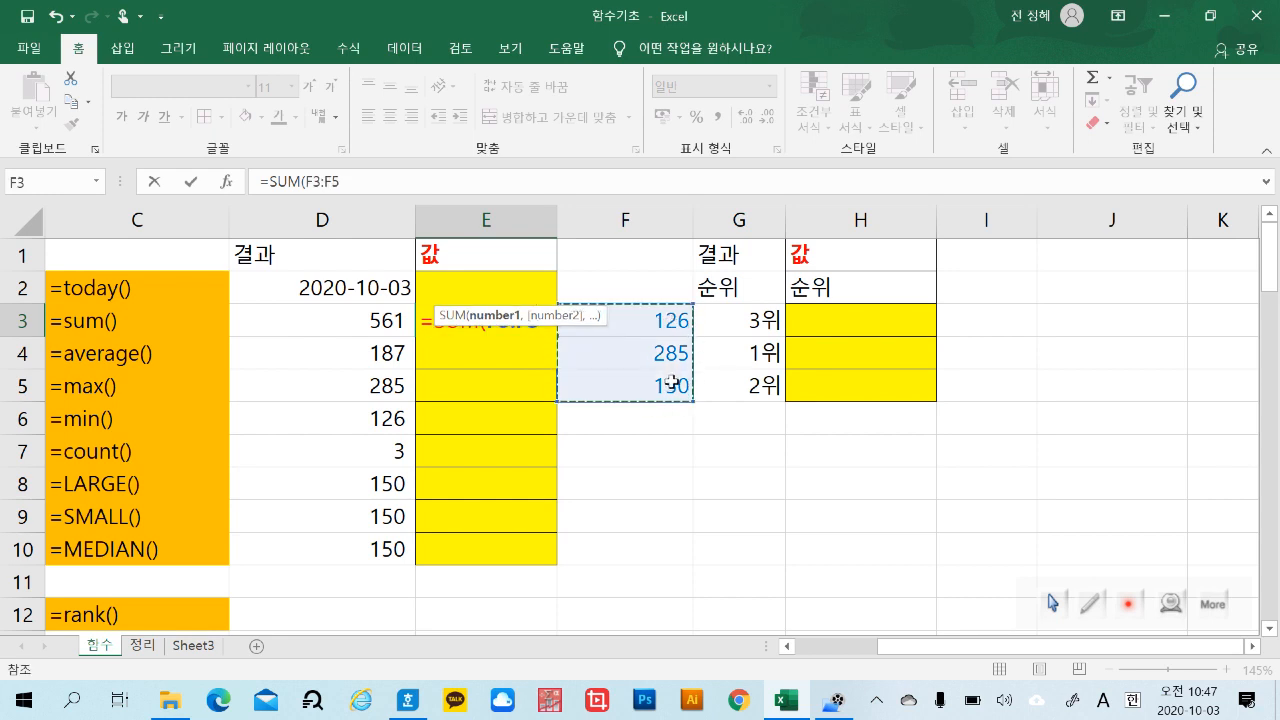
key("Return")
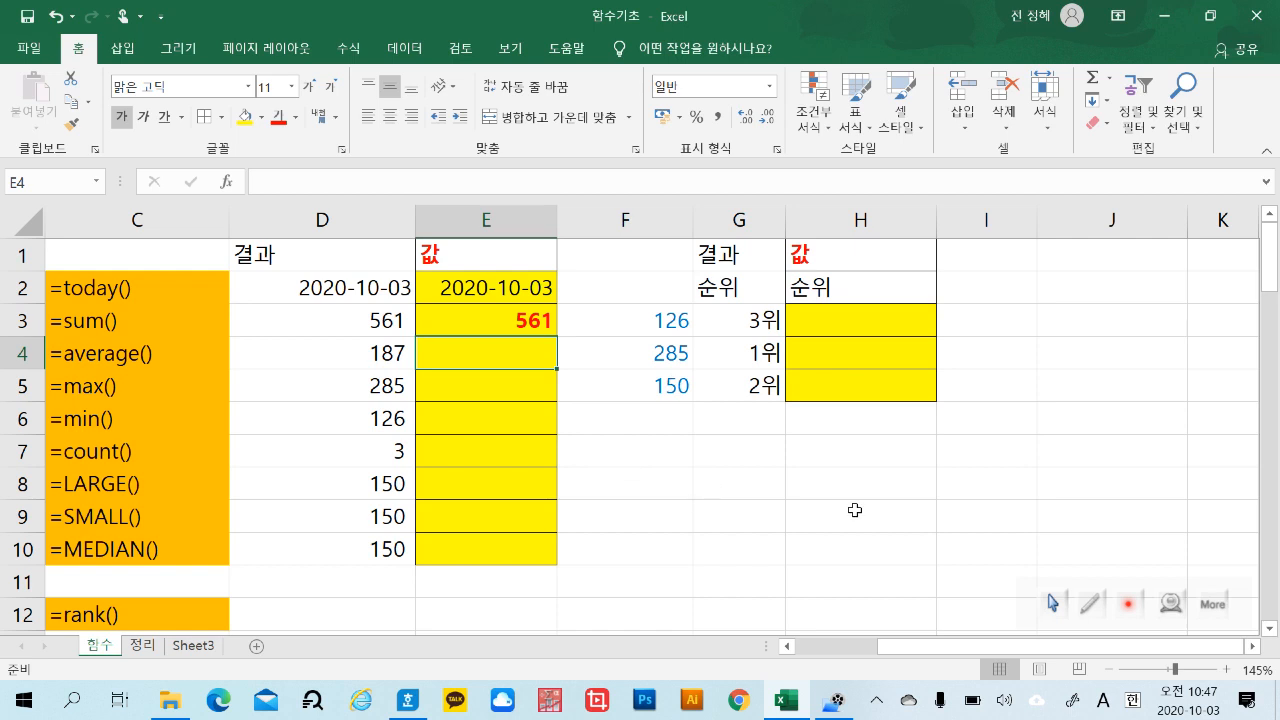
Enter =AVERAGE(F3:F5) in cell E4 to average the three numbers in column F.
double_click(457, 360)
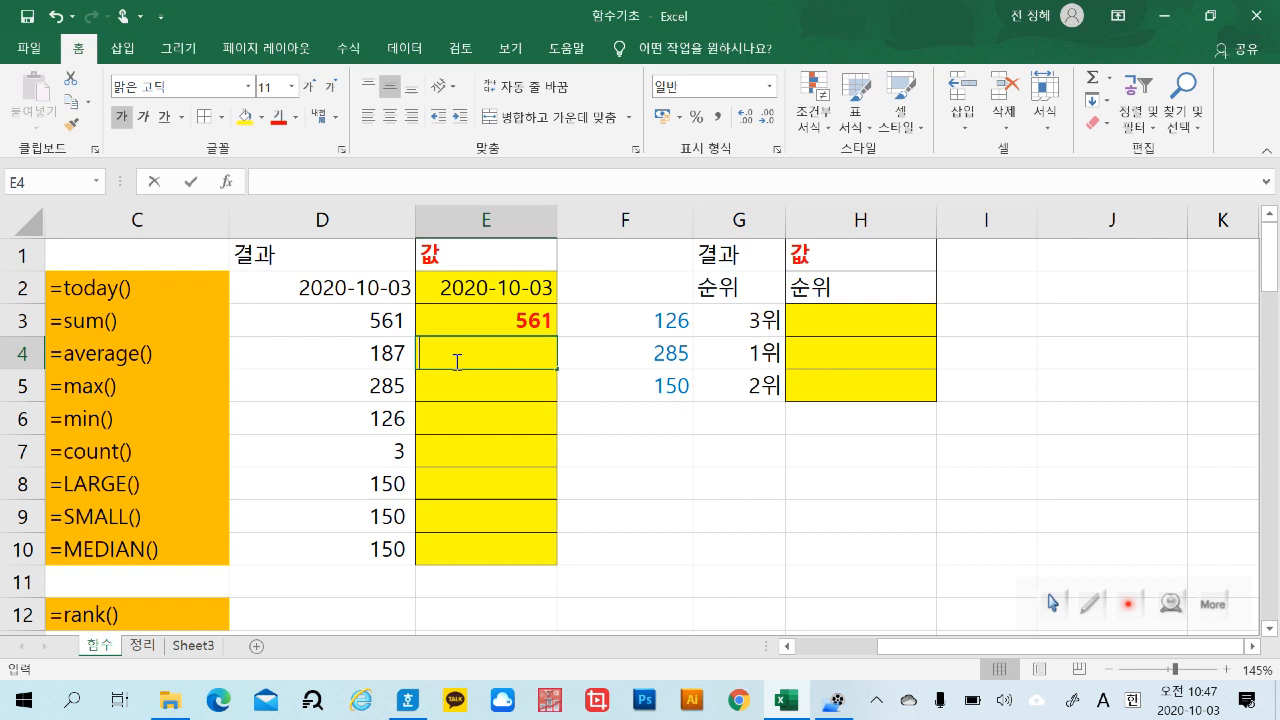
type("=")
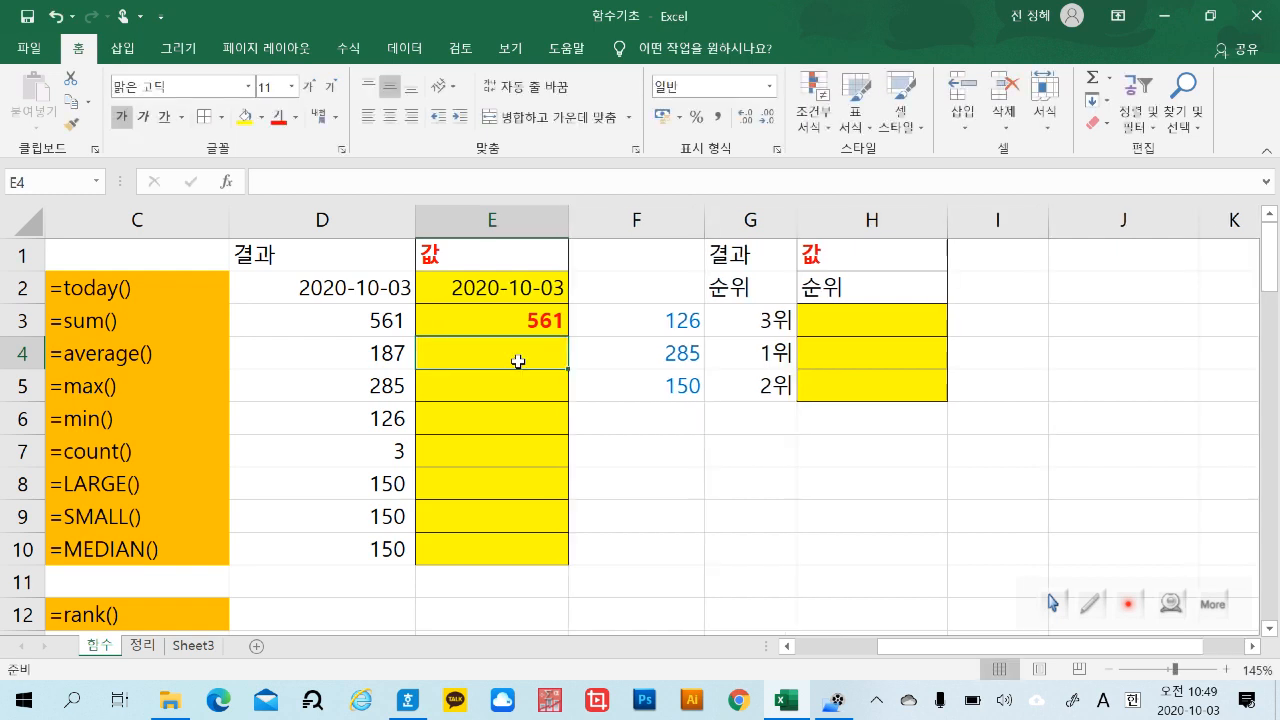
type("=")
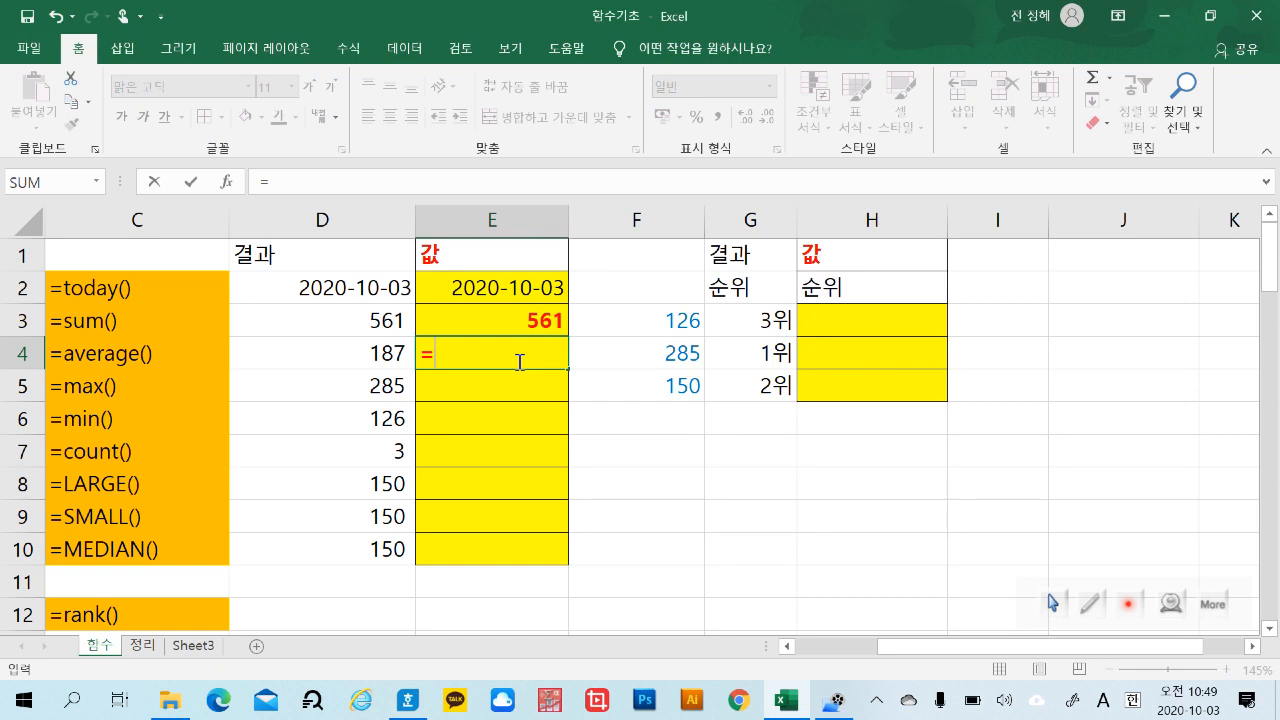
type("av")
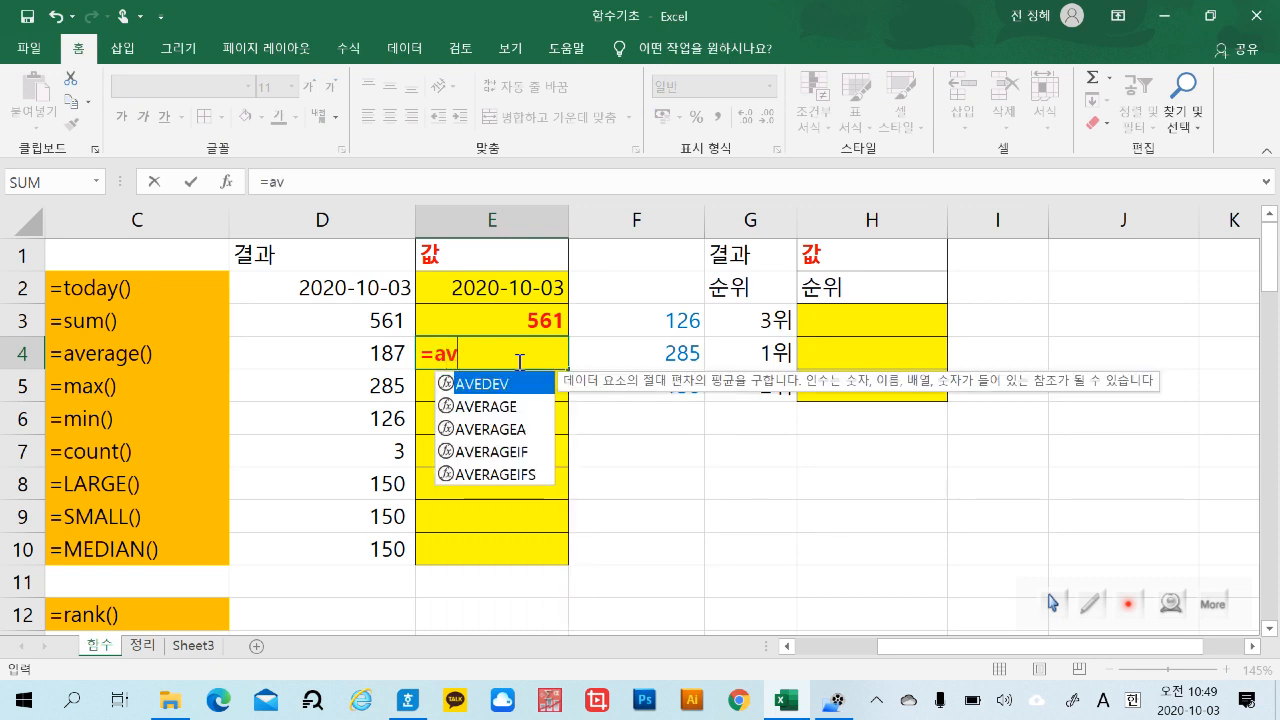
double_click(487, 407)
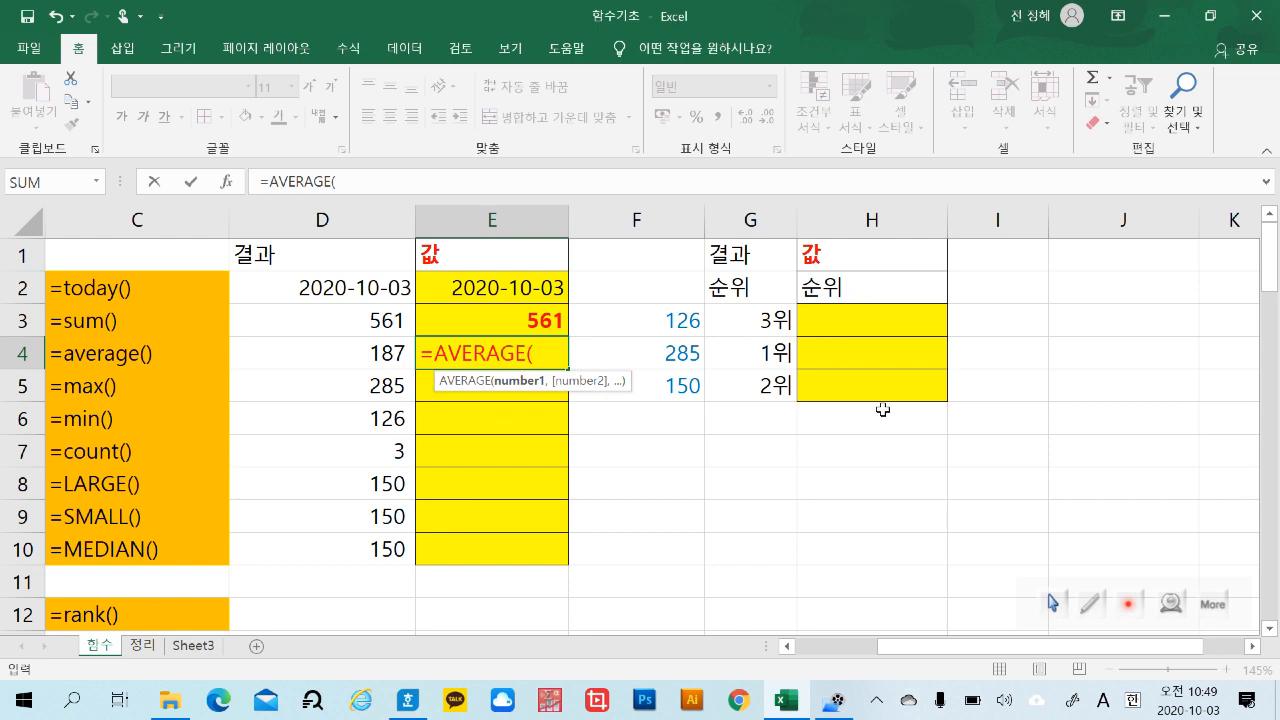
left_click(668, 322)
left_click_drag(670, 340, 663, 386)
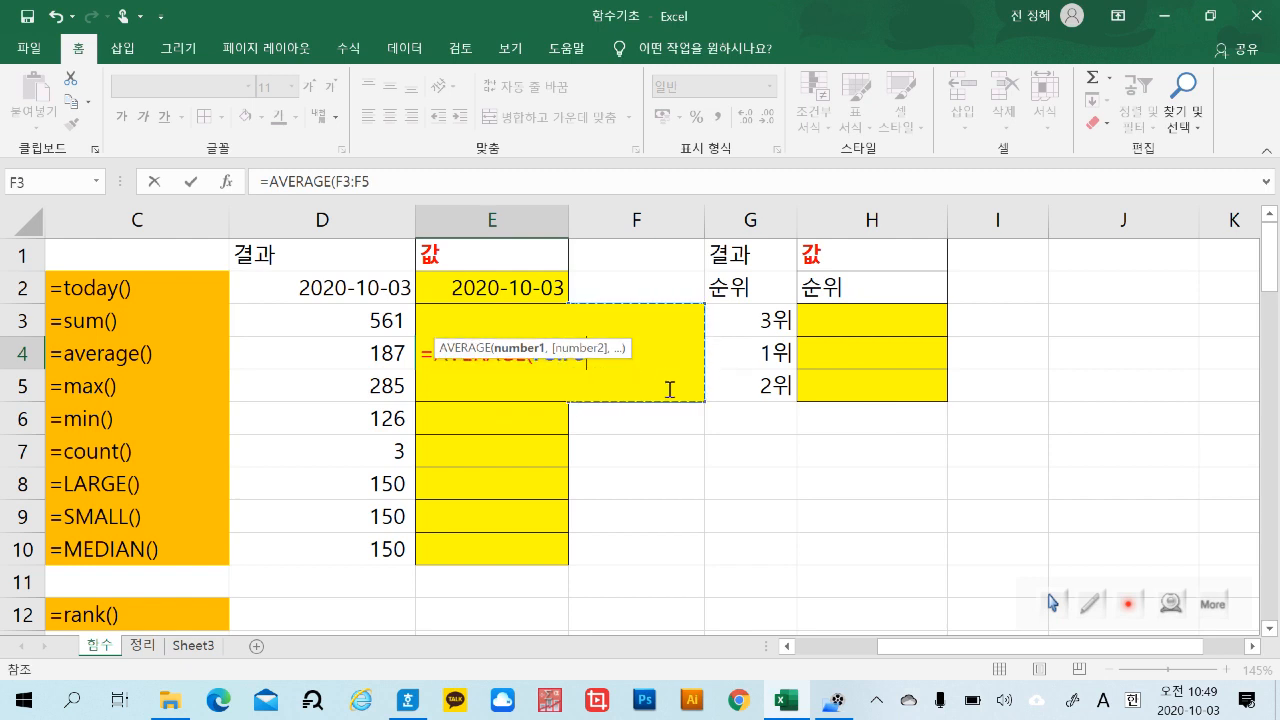
key("Return")
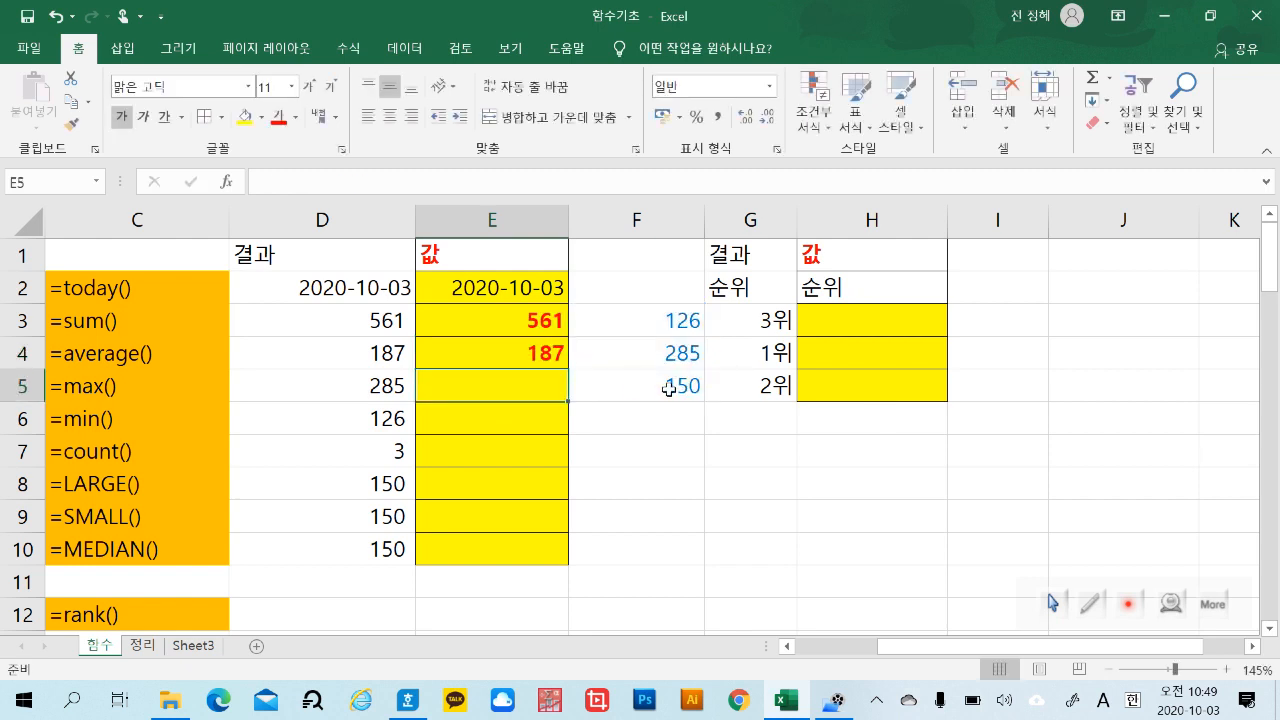
Enter a MAX formula over F3:F5 in cell E5 to get the largest number.
type("=")
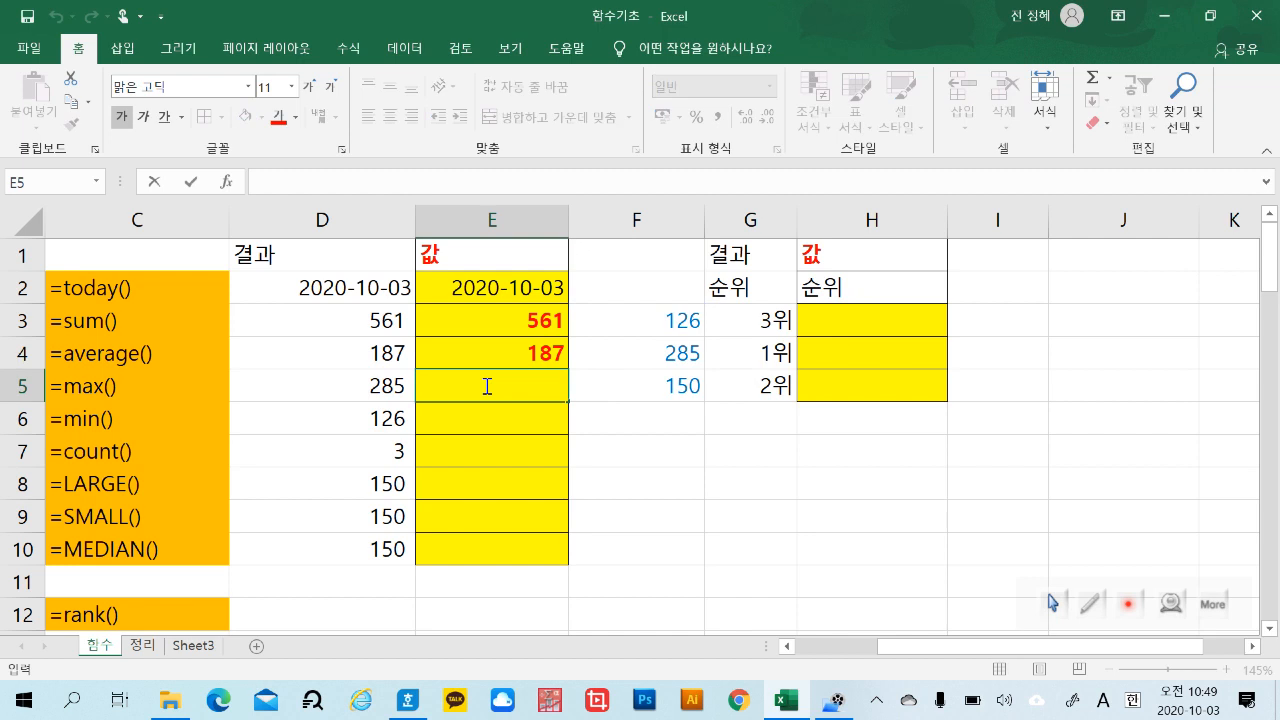
type("max")
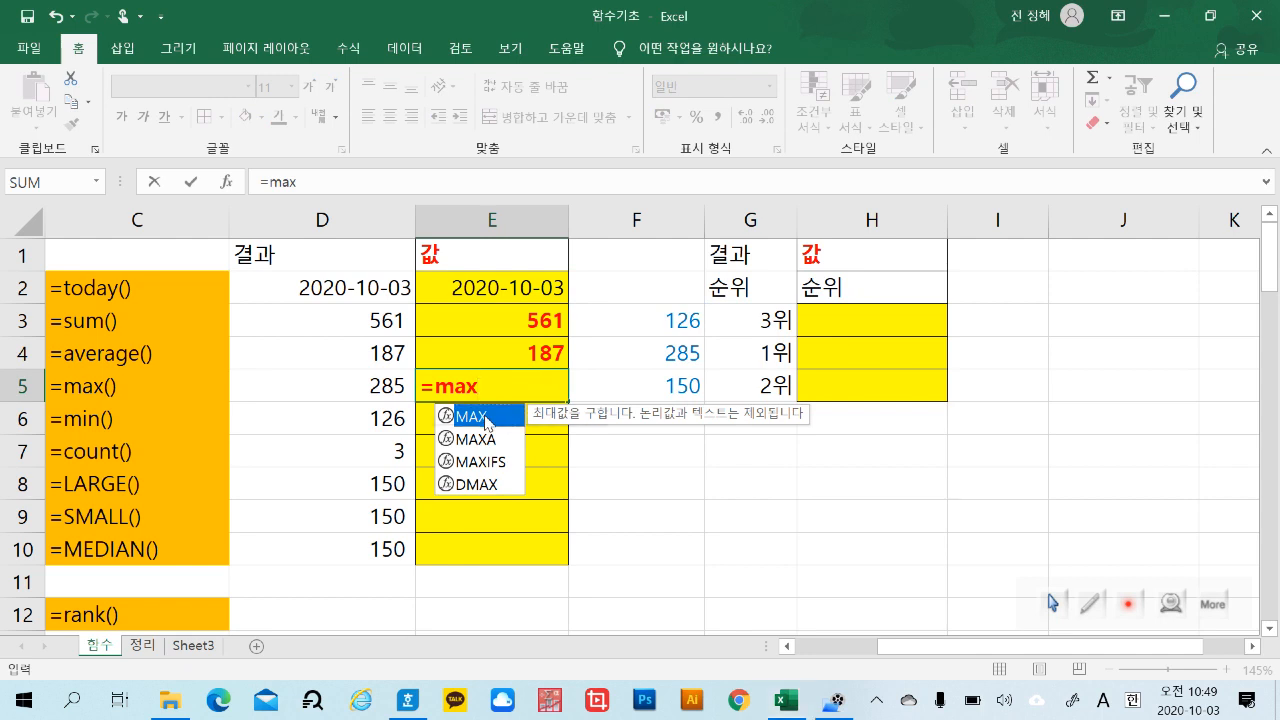
double_click(489, 417)
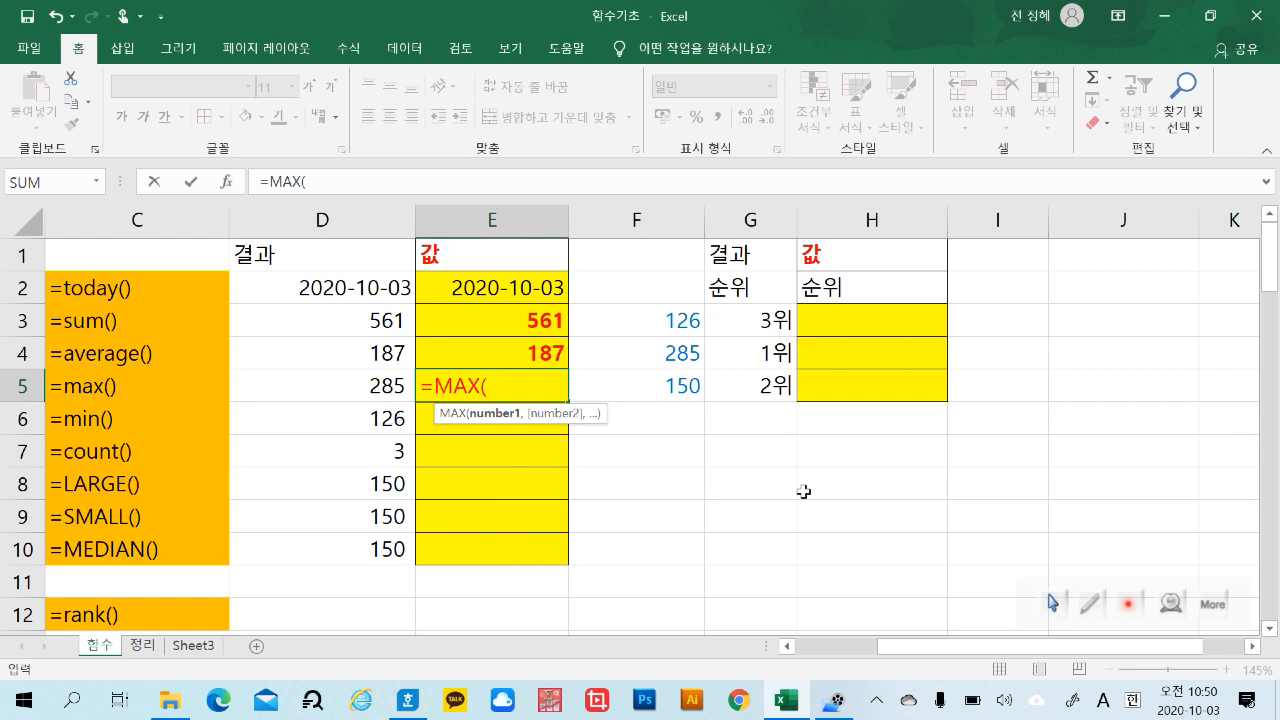
left_click(660, 336)
left_click_drag(660, 336, 662, 386)
key("Return")
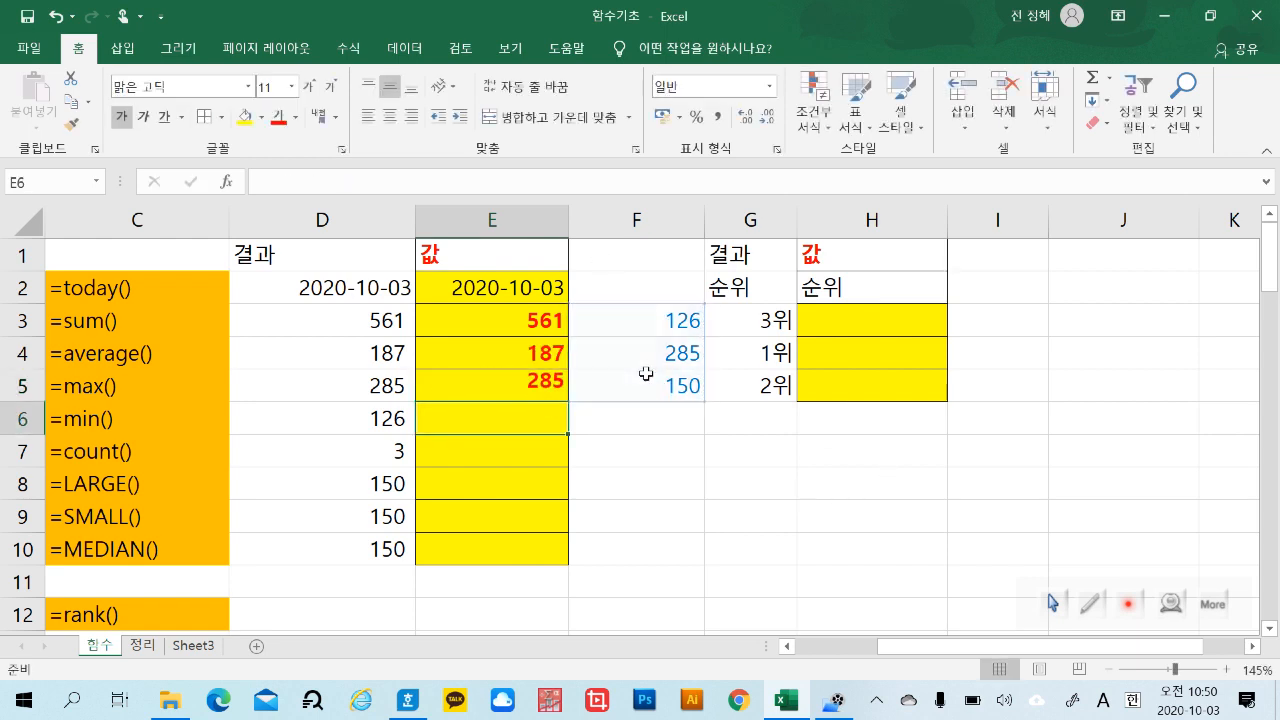
Enter =MIN(F3:F5) in cell E6 to get the smallest number.
double_click(532, 411)
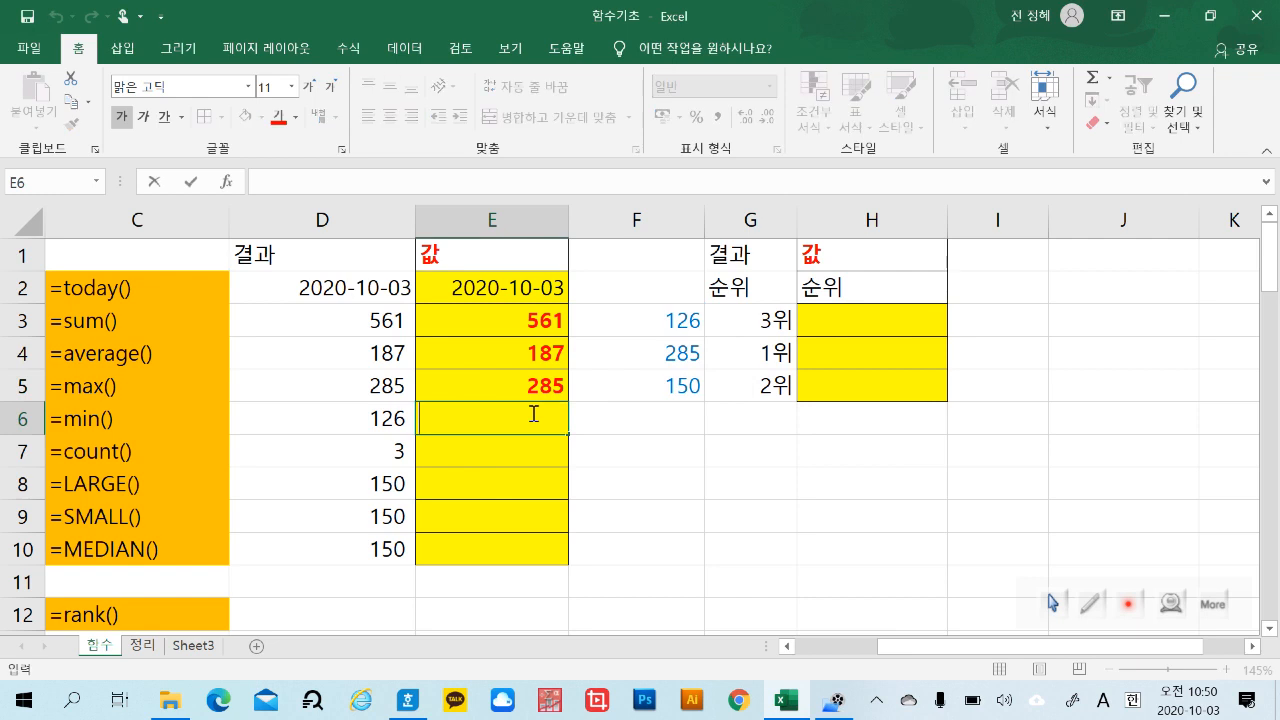
type("=")
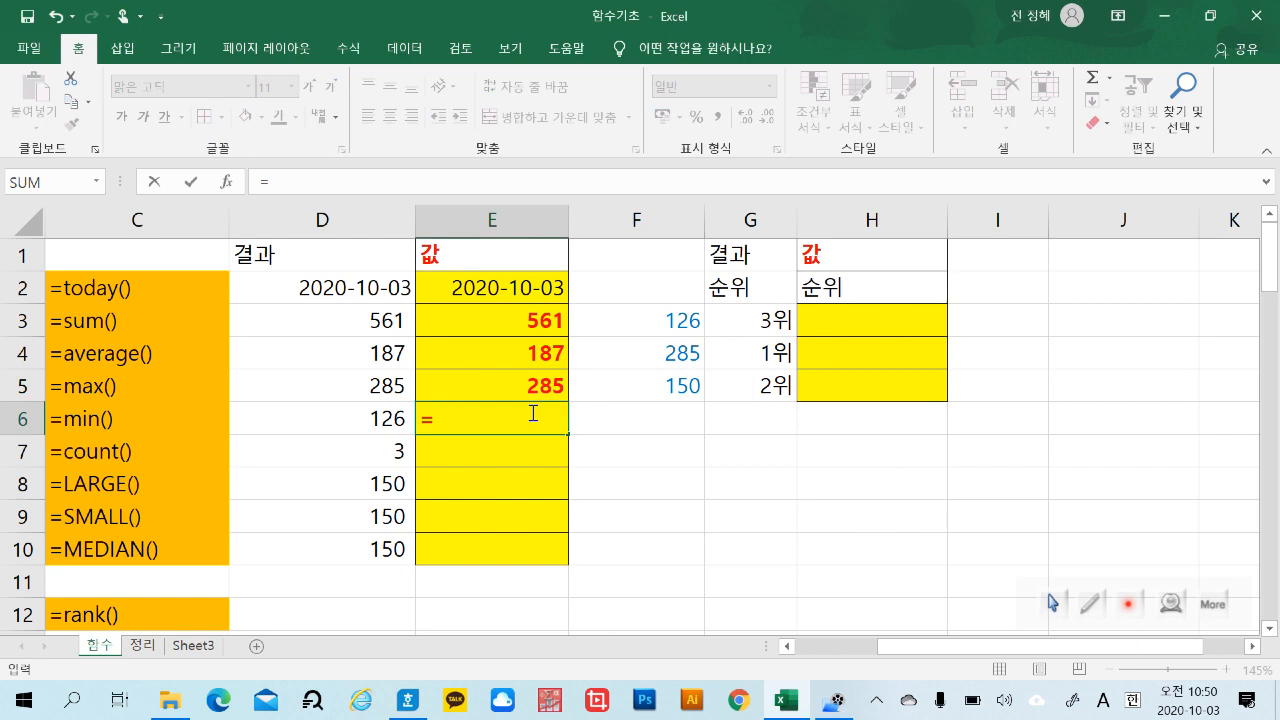
type("min")
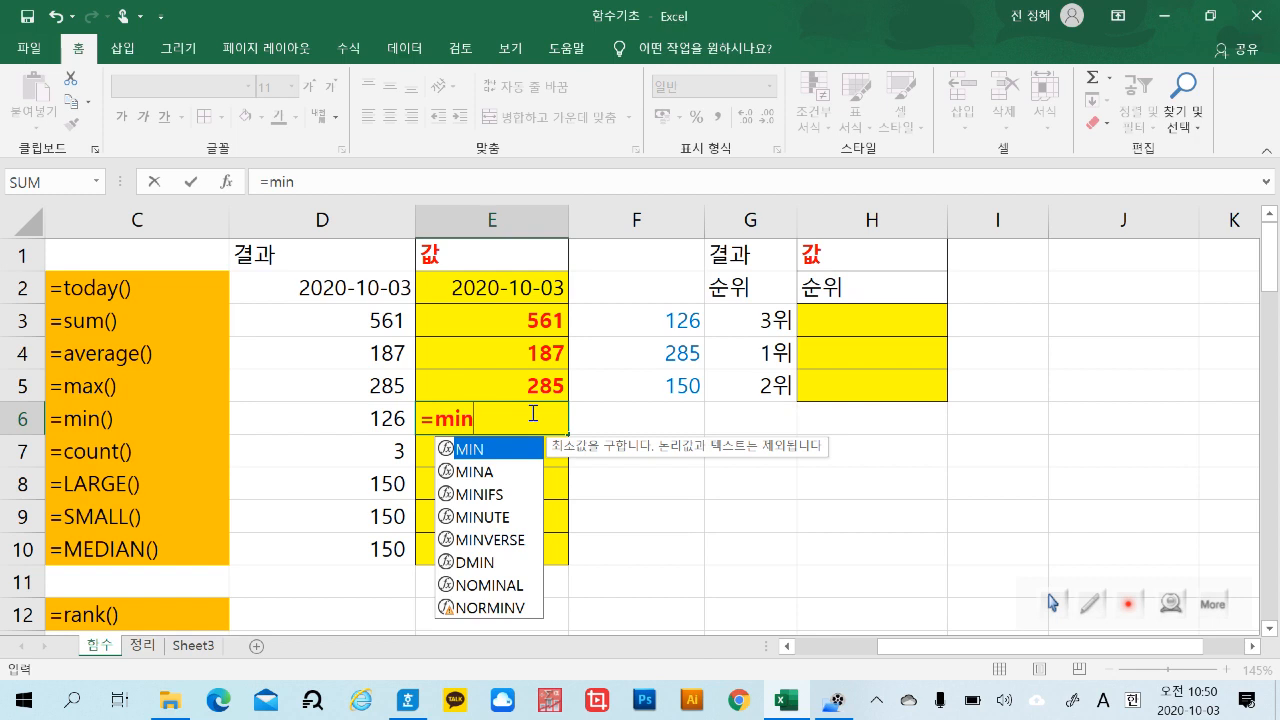
double_click(487, 450)
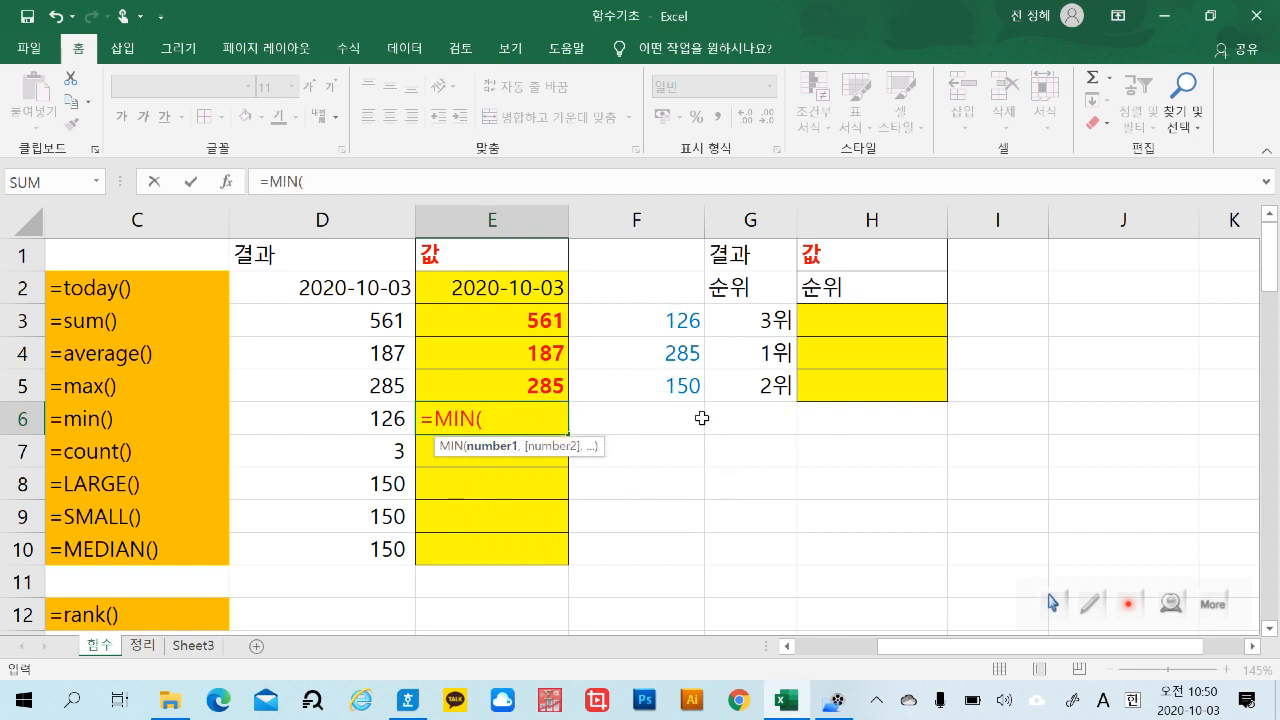
left_click_drag(678, 321, 680, 390)
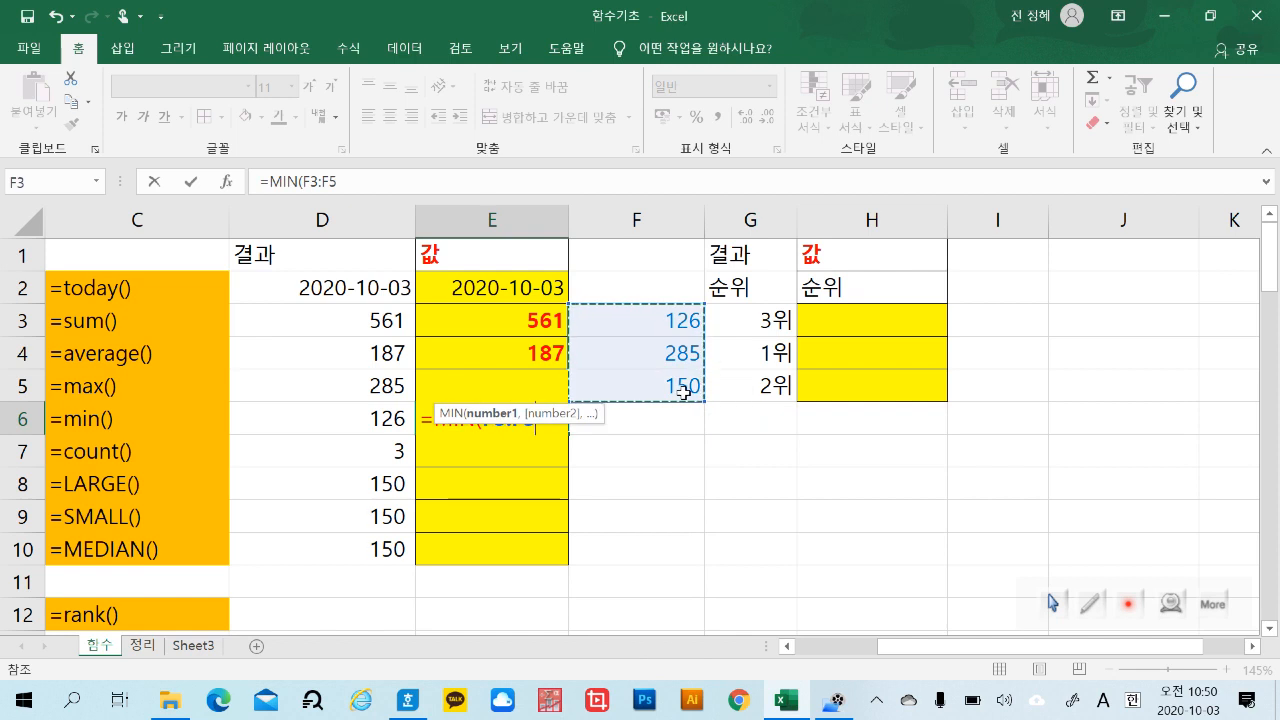
key("Return")
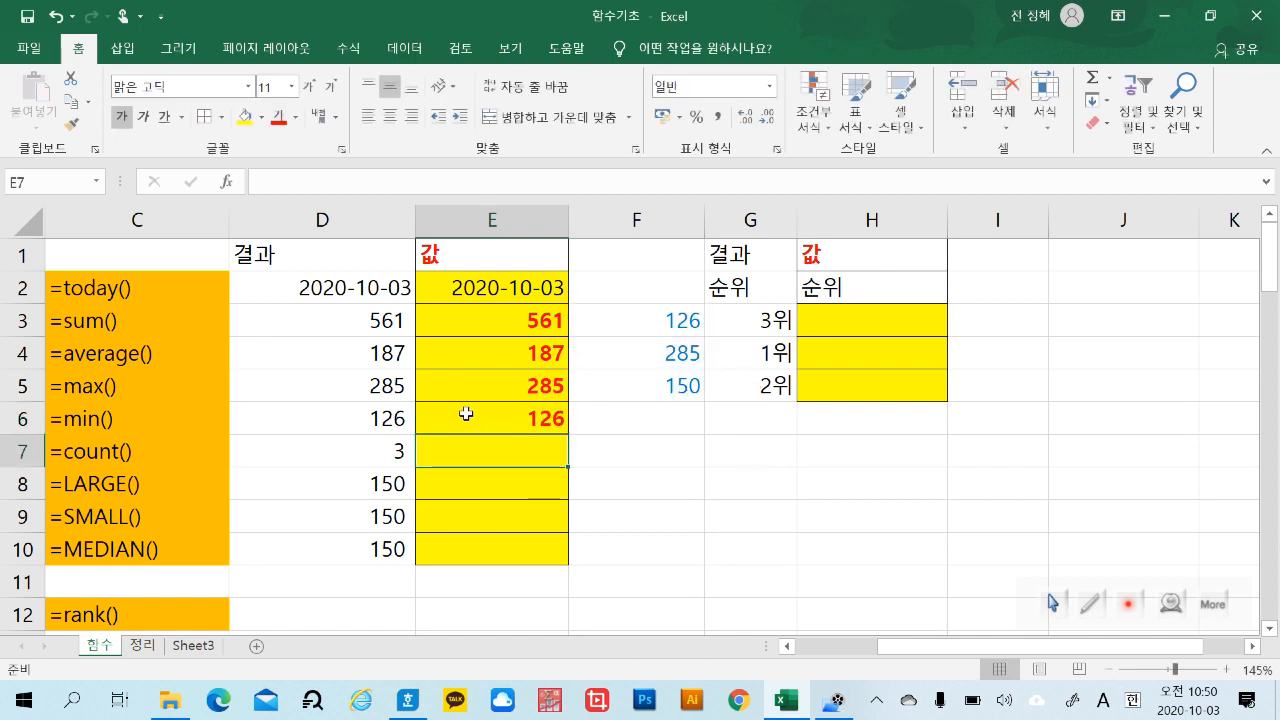
Enter =COUNT(F3:F5) in cell E7 to count the numeric cells.
double_click(479, 445)
type("=")
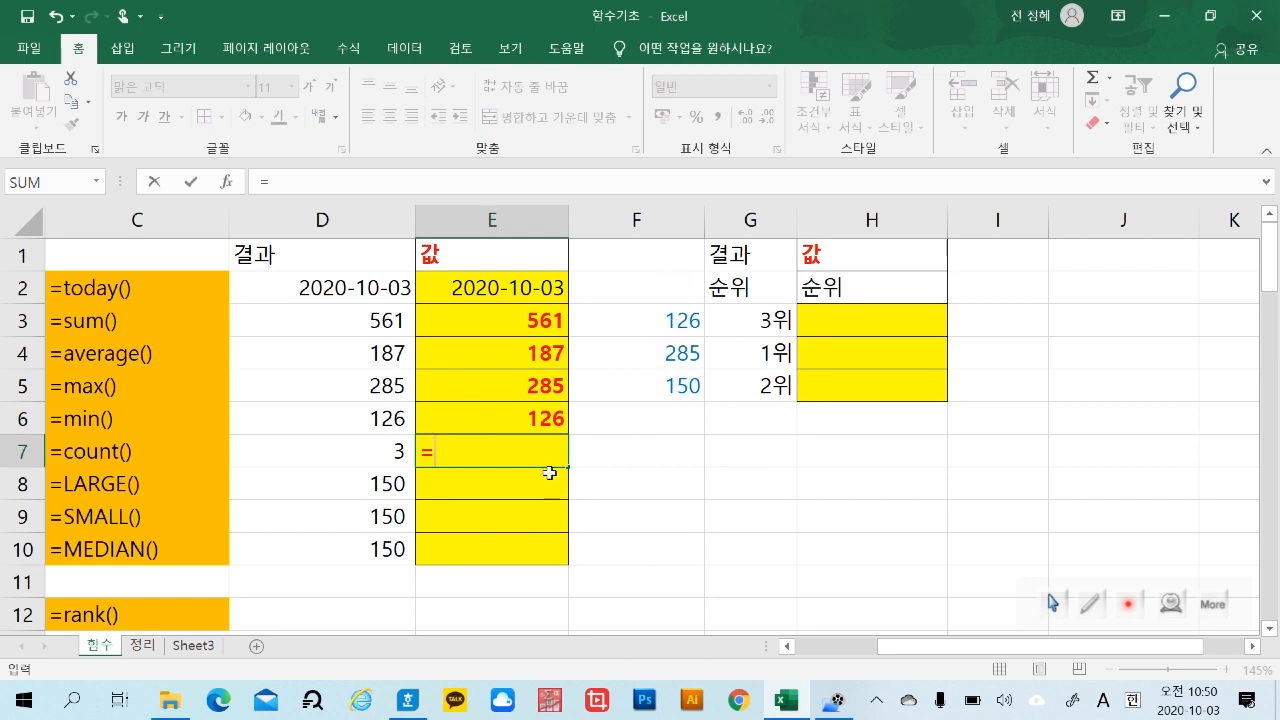
type("cou")
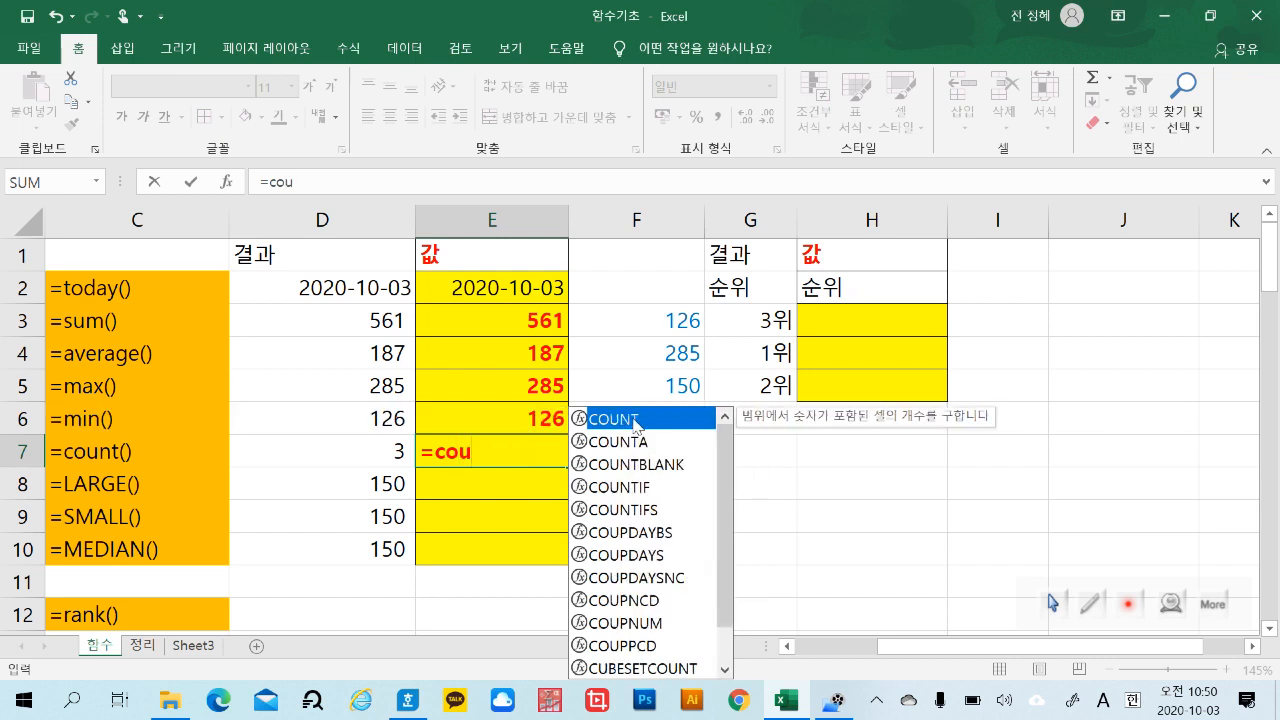
double_click(632, 420)
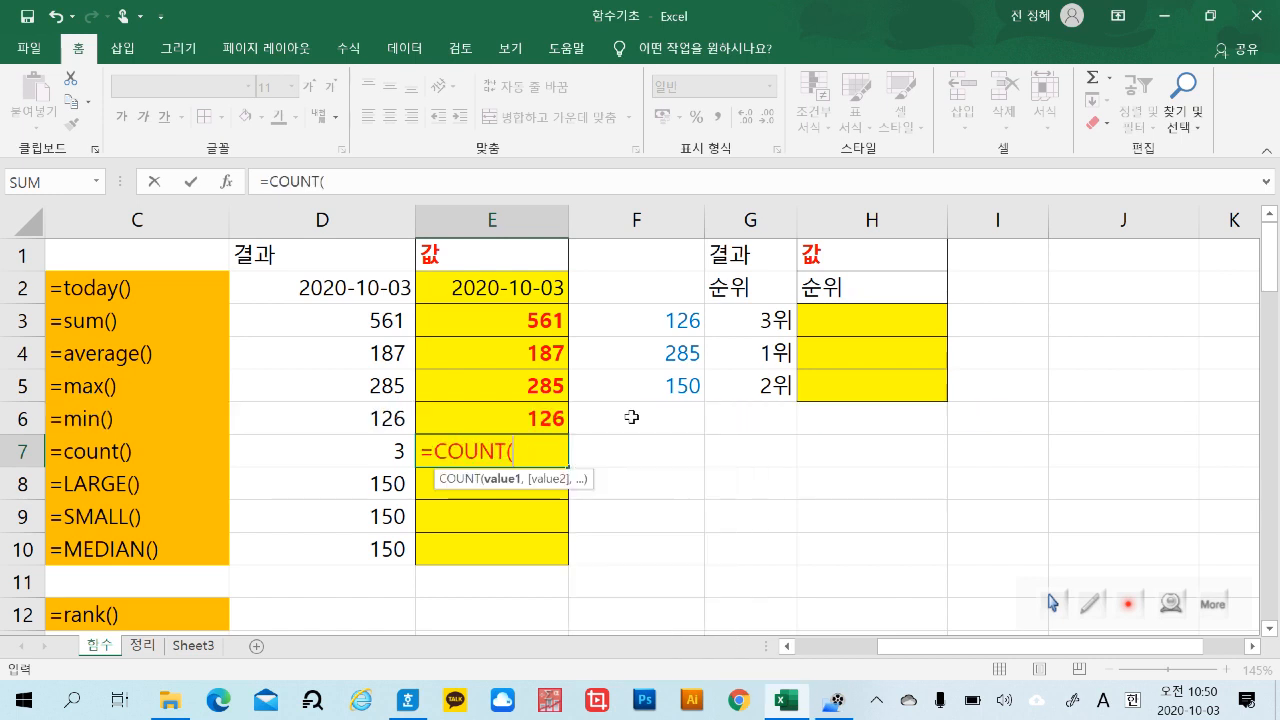
left_click(651, 322)
left_click_drag(651, 352, 648, 384)
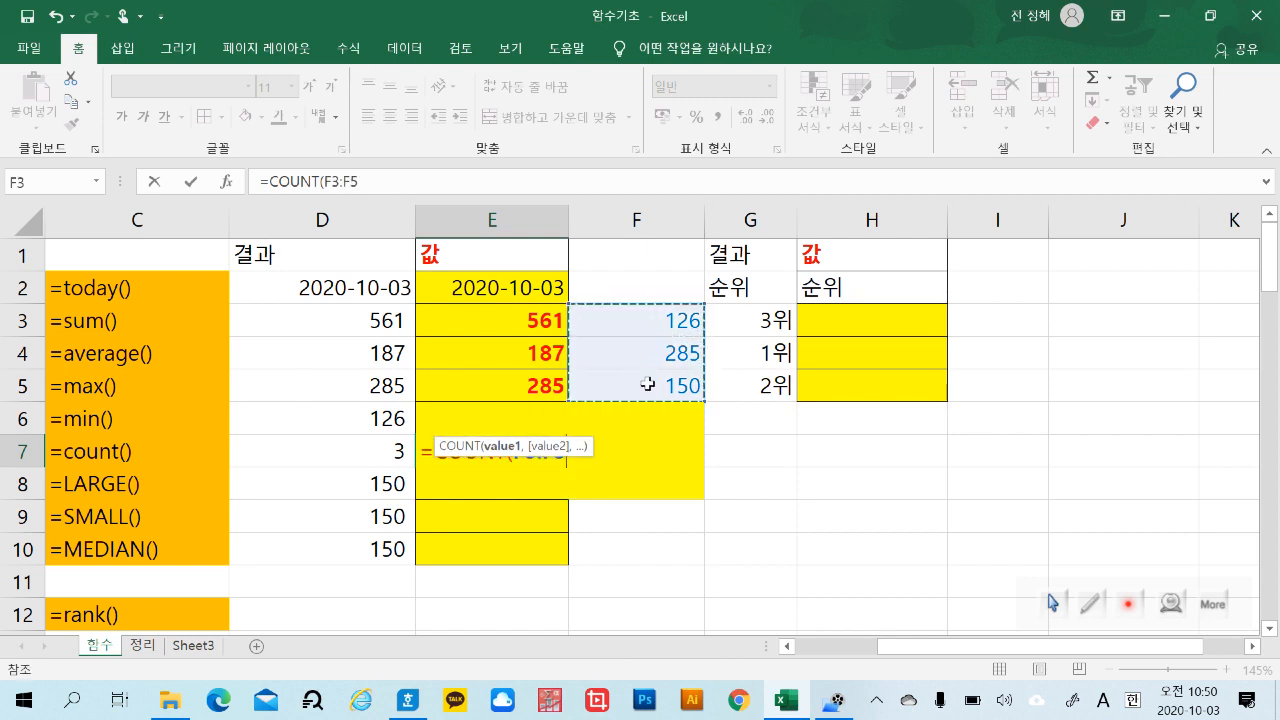
key("Return")
Append &"개" to the COUNT formula in cell E7 so the count carries the unit 개.
left_click(518, 452)
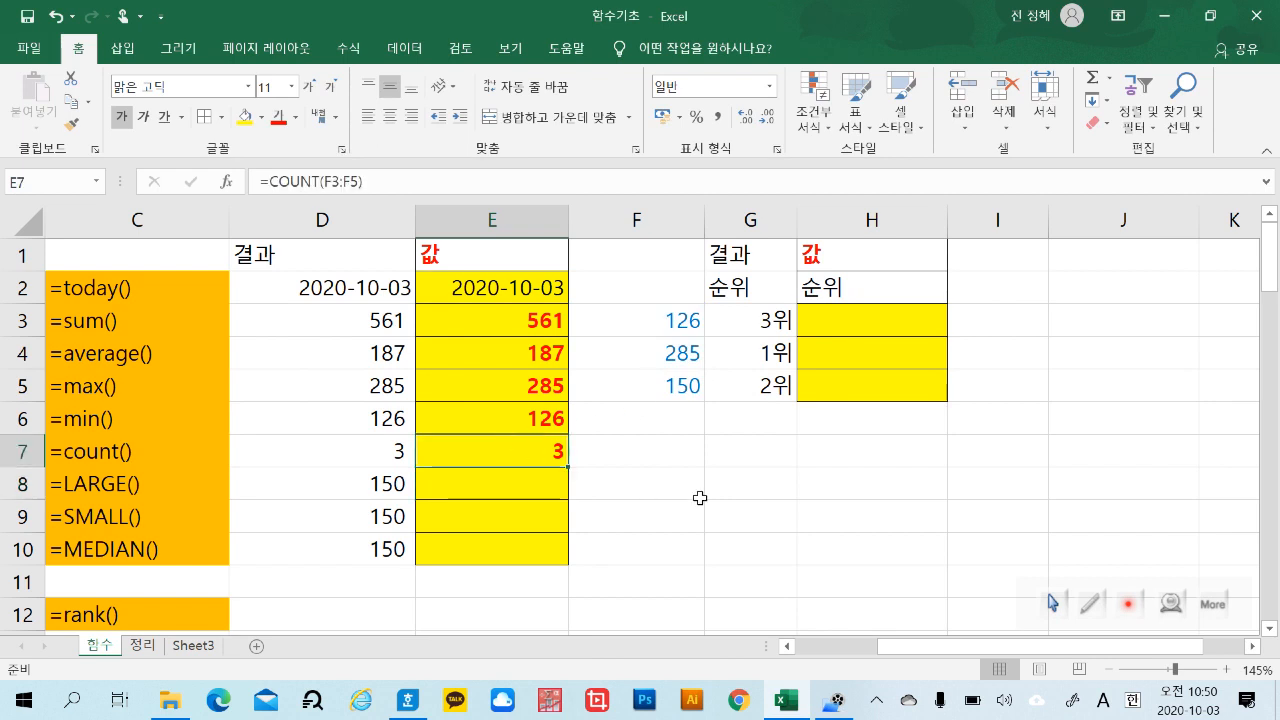
left_click(606, 486)
left_click(539, 487)
left_click(637, 482)
left_click(515, 452)
left_click(470, 180)
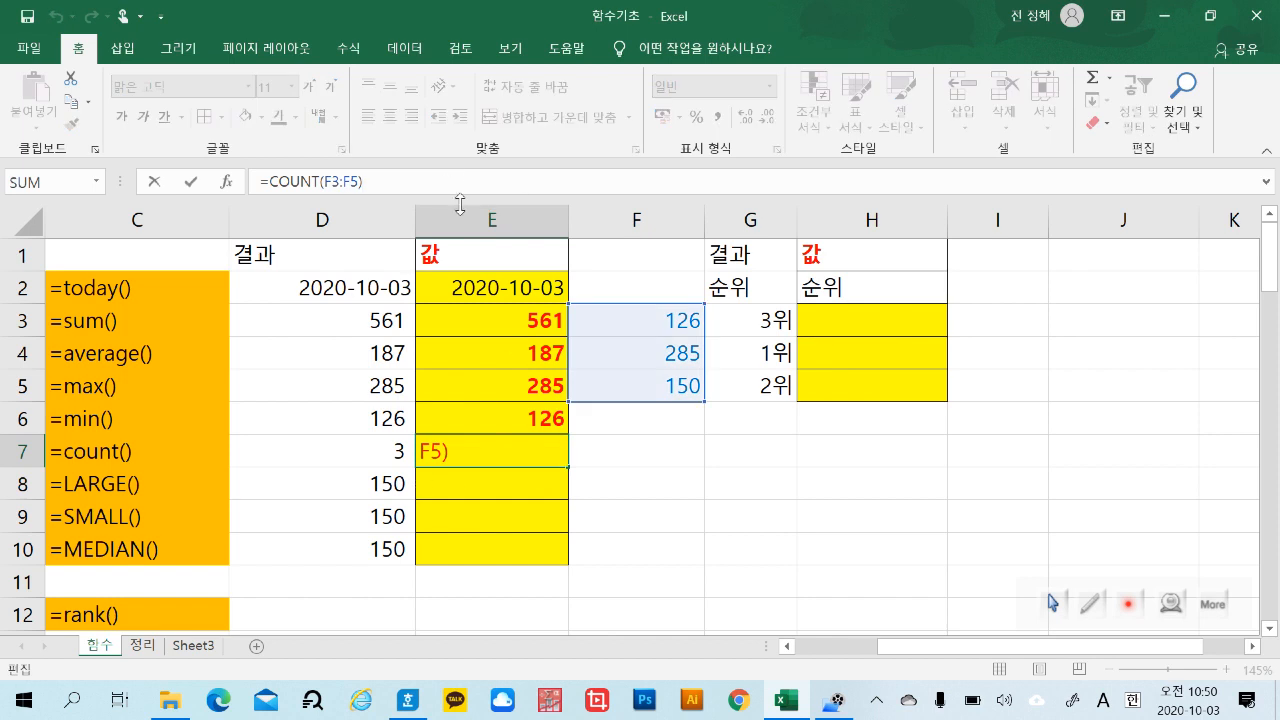
type("&\"ro")
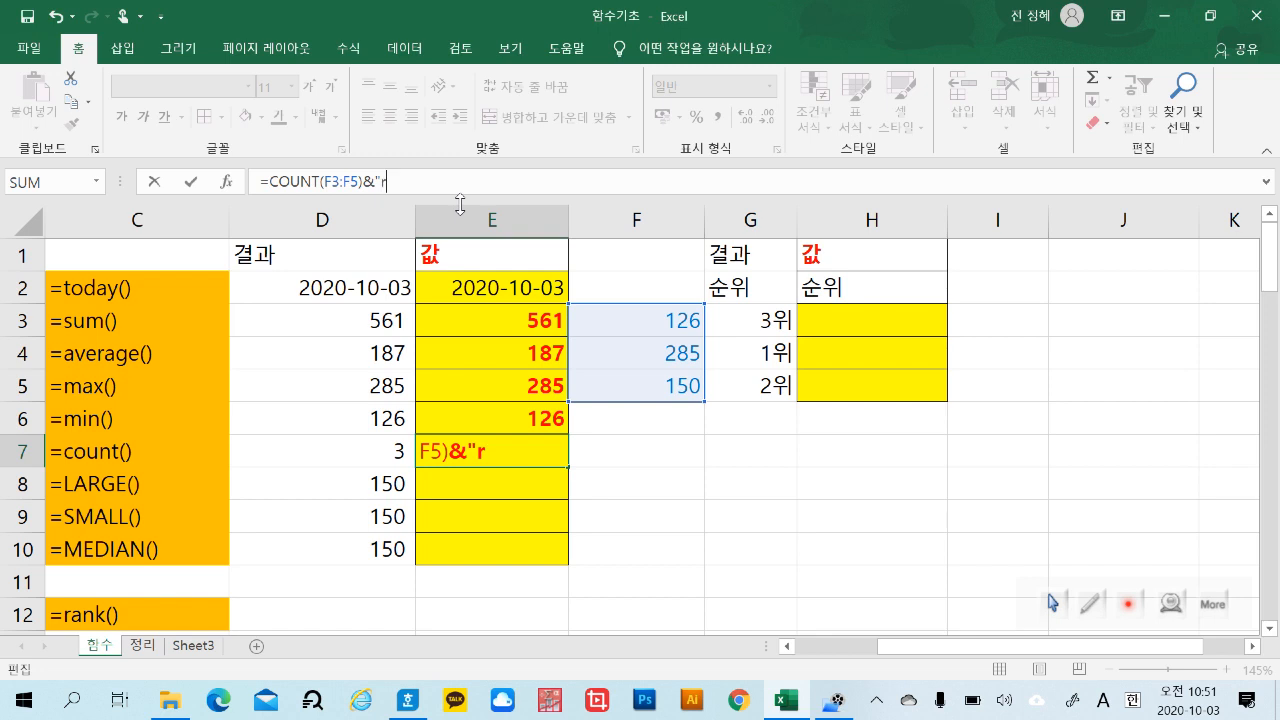
key("BackSpace")
key("BackSpace")
key("Hangul")
type("개\"")
key("Return")
left_click(748, 515)
left_click(522, 456)
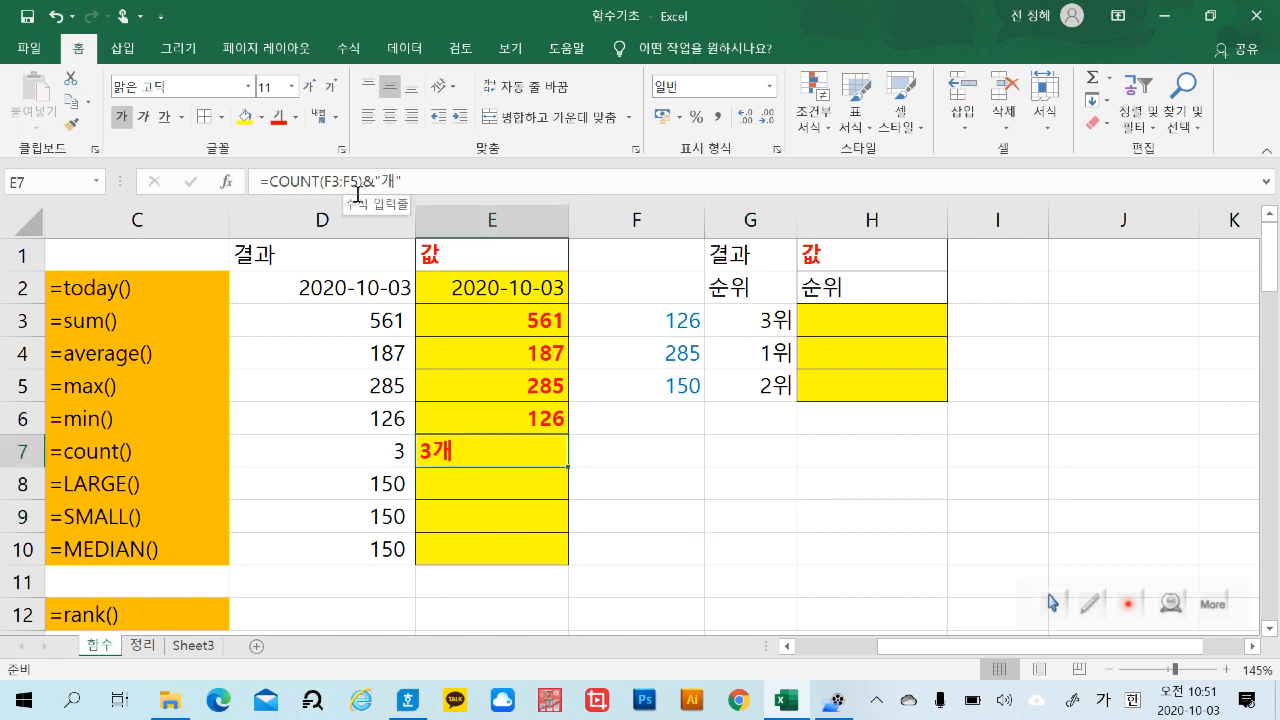
Examine the LARGE, SMALL and MEDIAN function labels in cells C8 to C10.
double_click(490, 490)
left_click(175, 487)
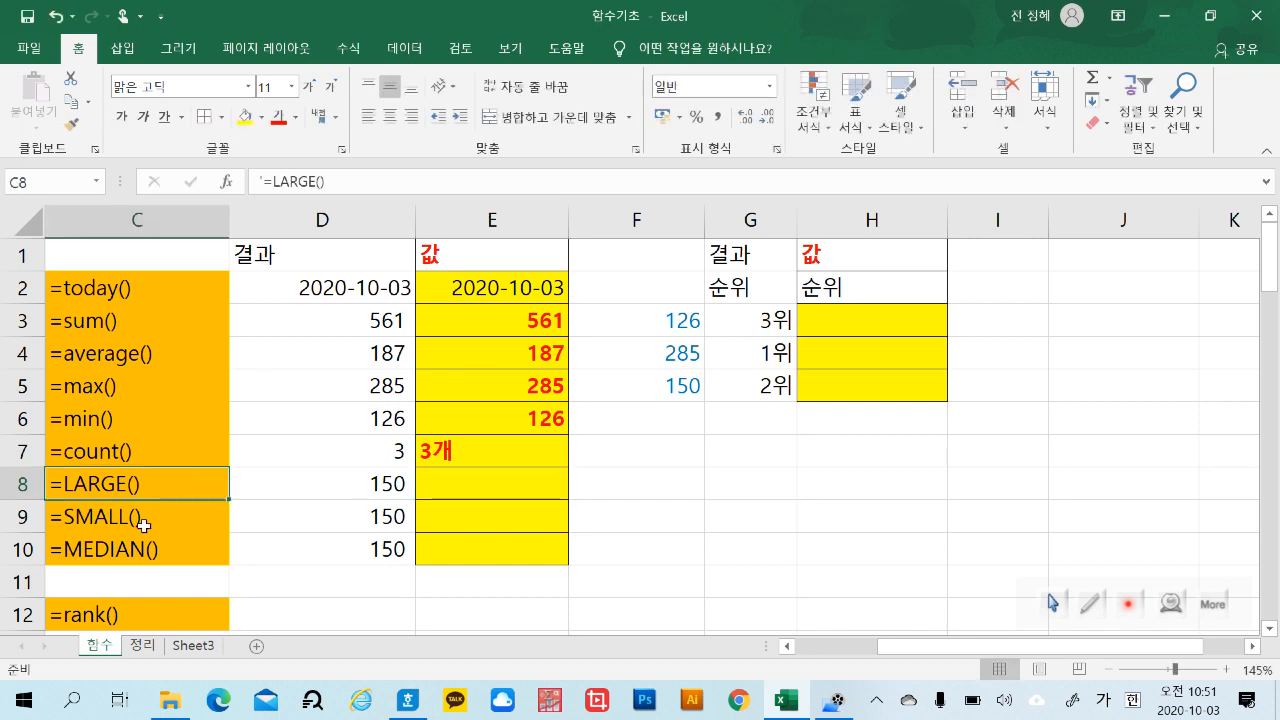
left_click(144, 522)
left_click(143, 551)
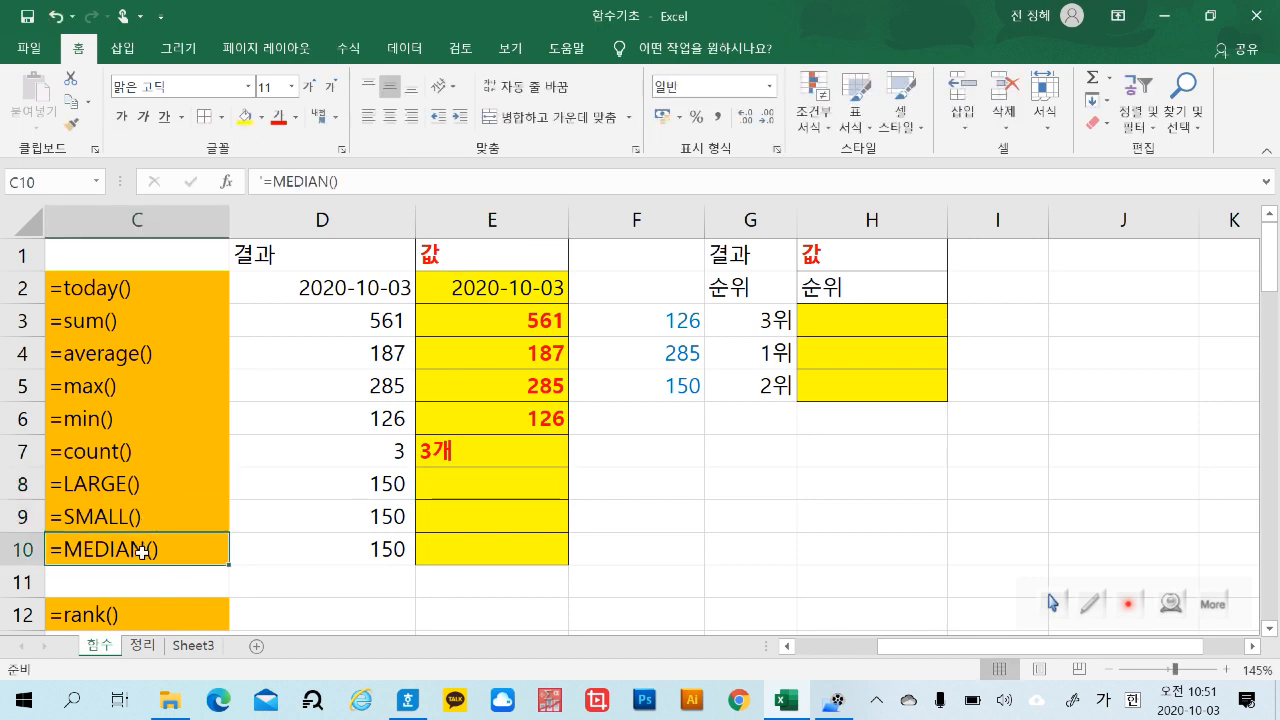
left_click(160, 483)
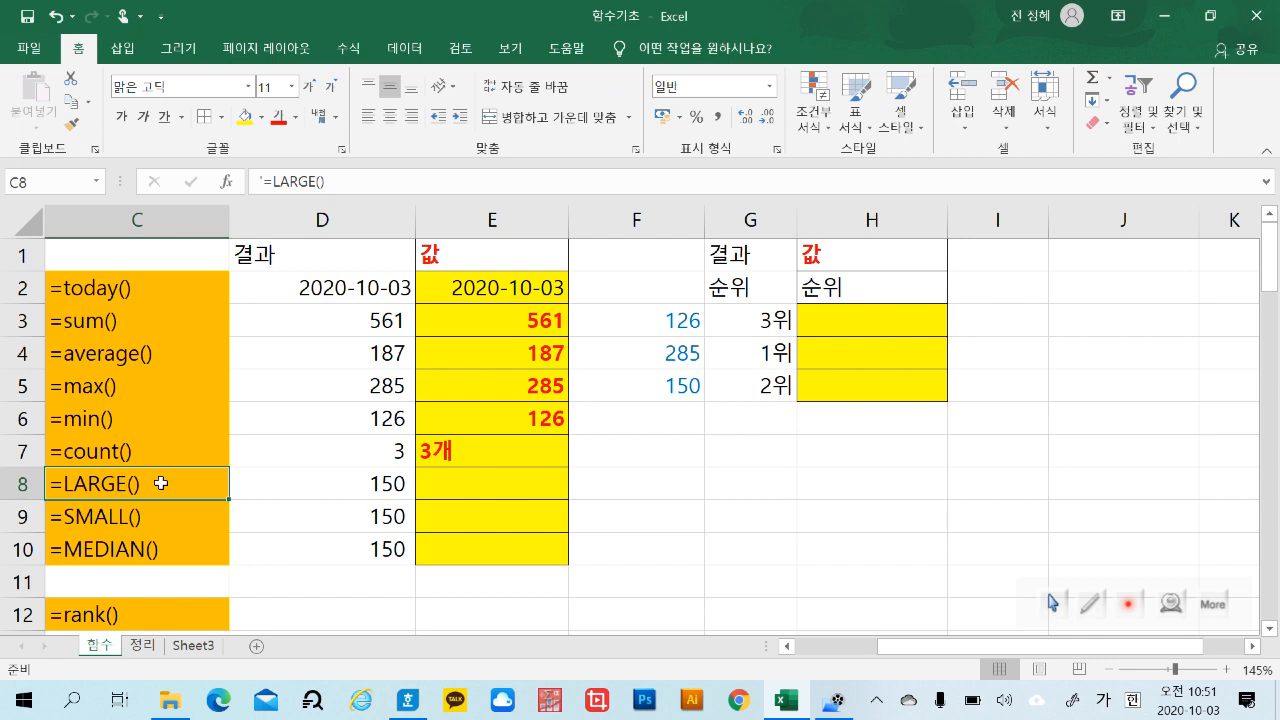
left_click(145, 520)
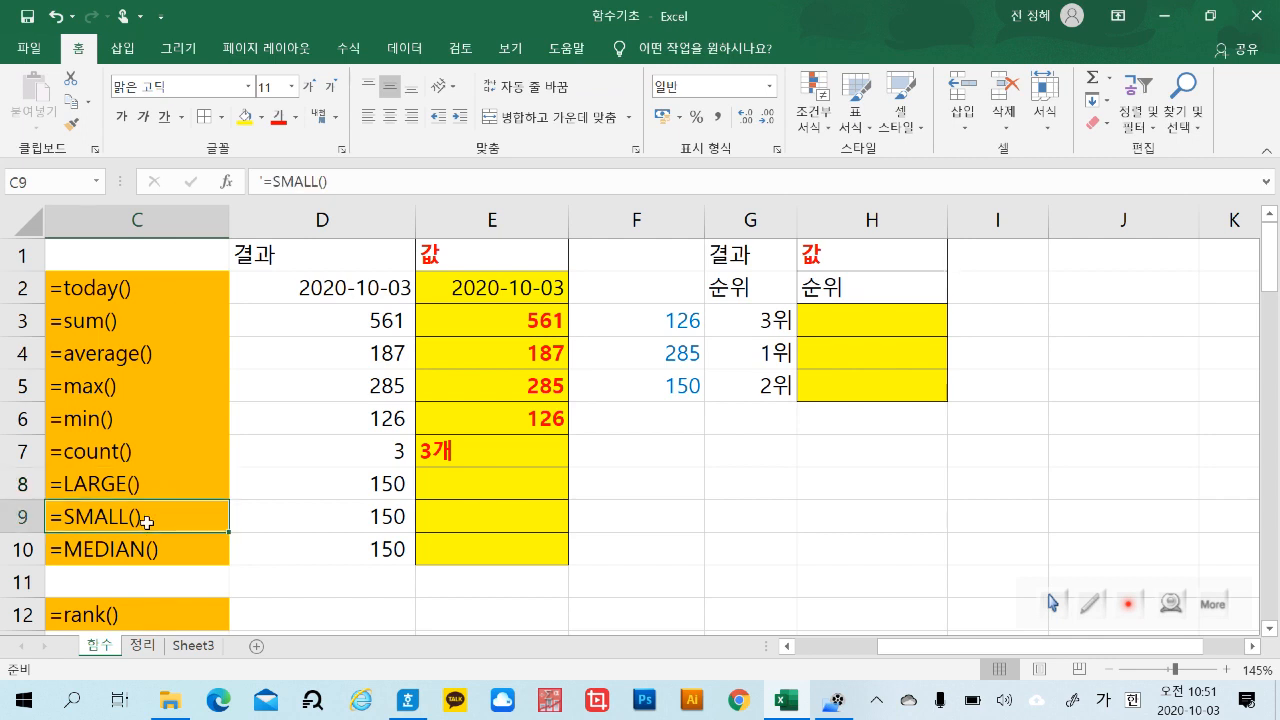
left_click(153, 549)
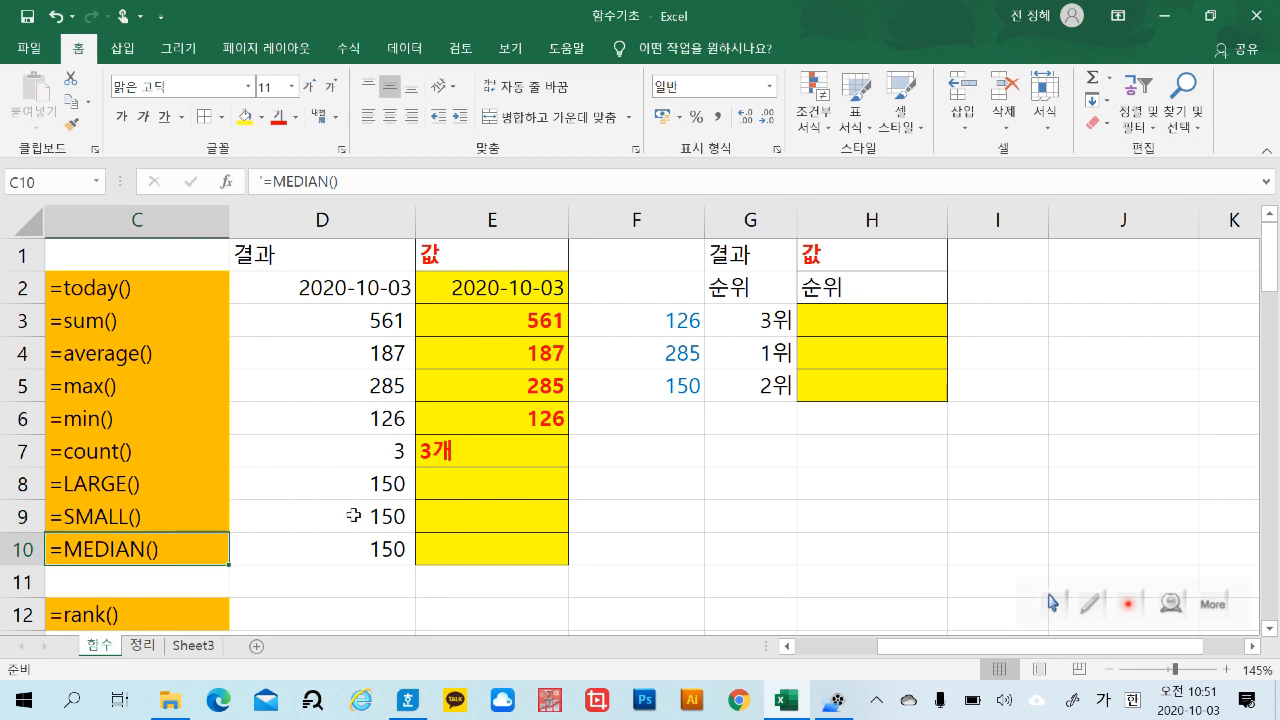
double_click(526, 487)
type("=")
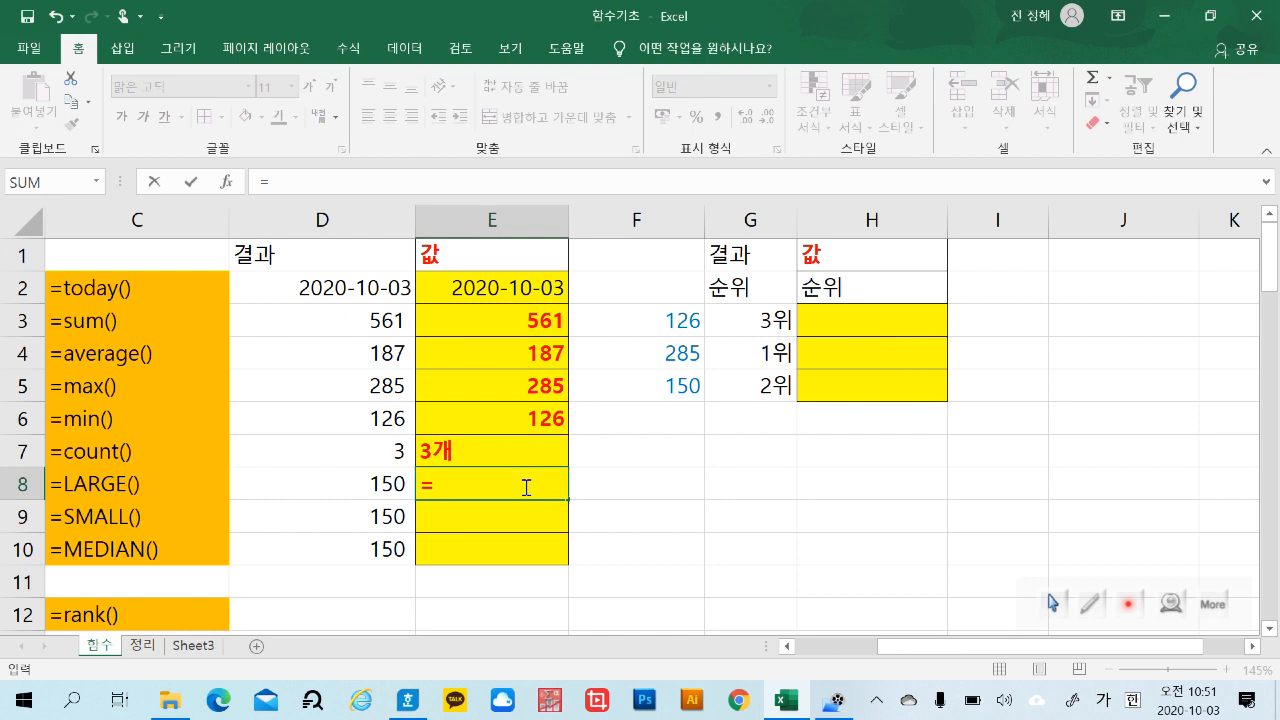
left_click(163, 517)
left_click(163, 570)
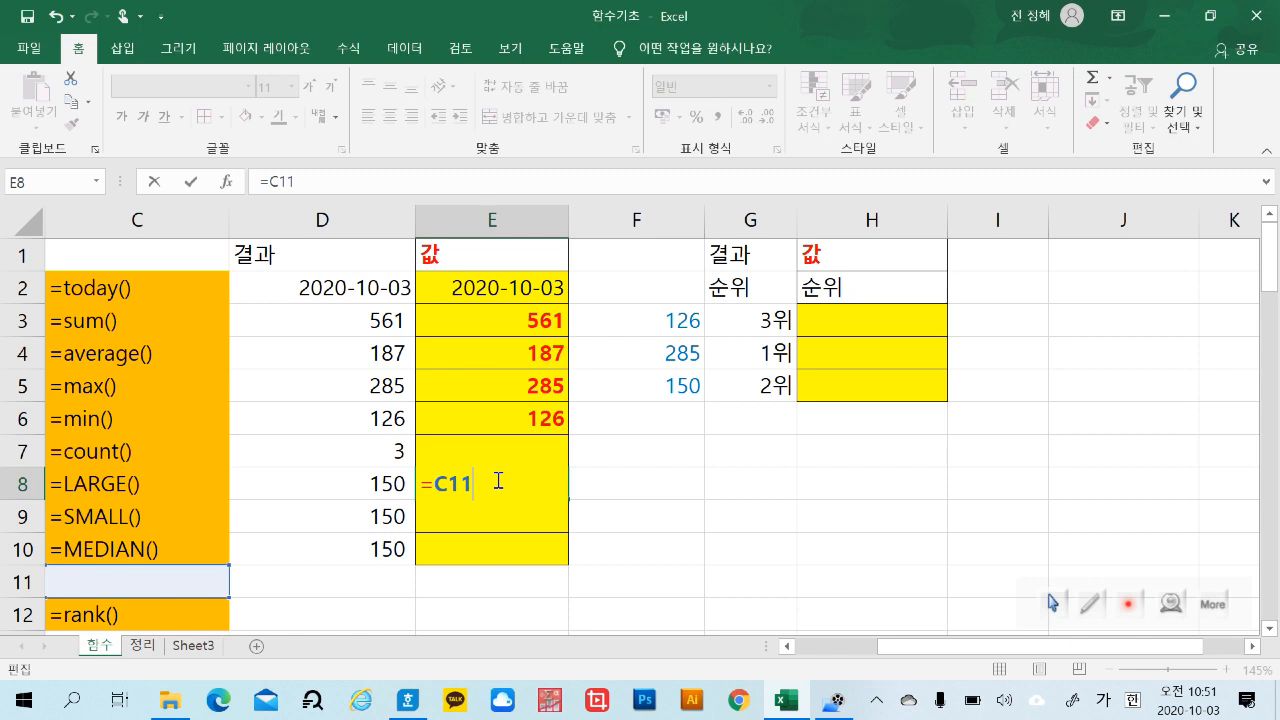
key("BackSpace")
key("BackSpace")
key("BackSpace")
key("BackSpace")
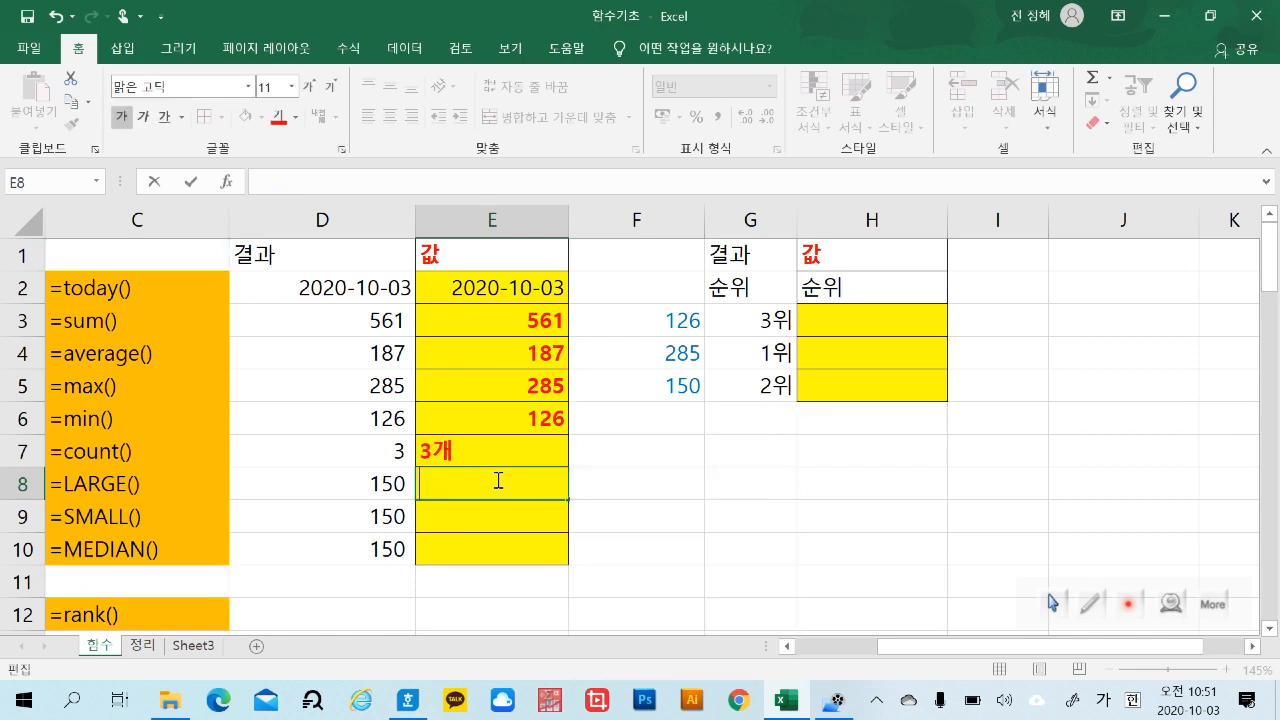
Enter =LARGE(F3:F5,1) in cell E8 to get the largest number in column F.
type("=")
key("BackSpace")
key("Hangul")
type("l")
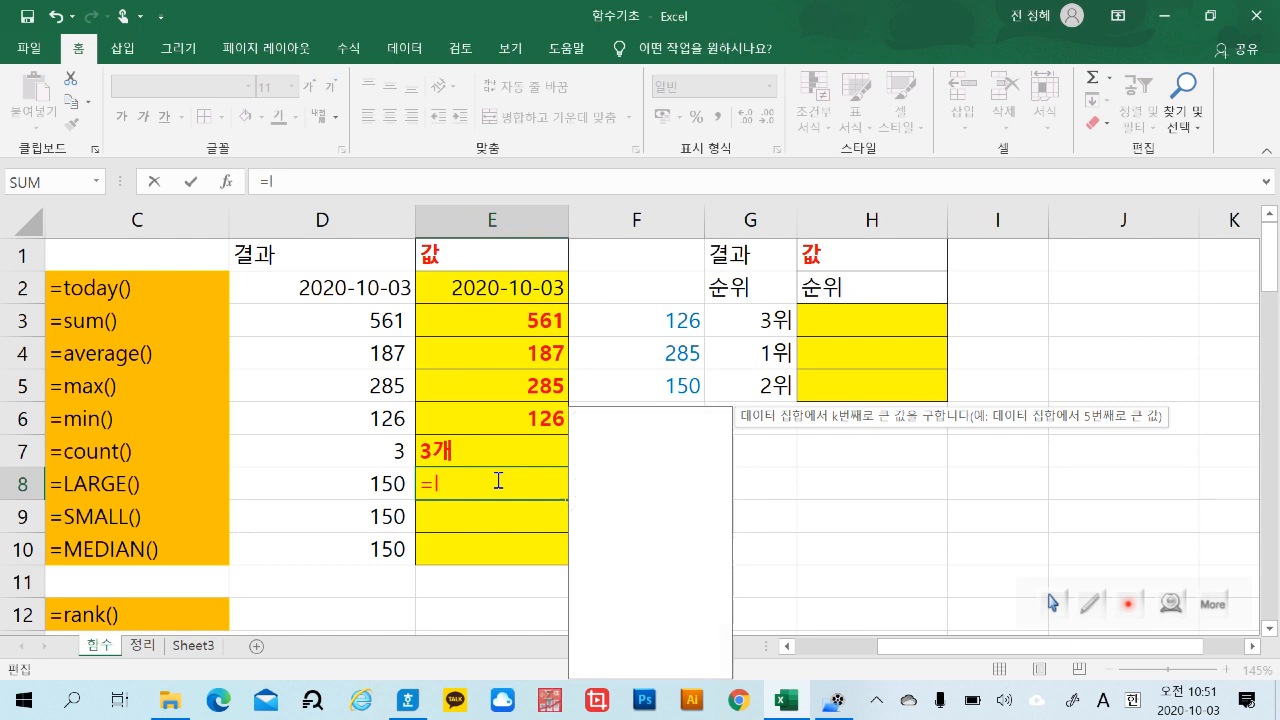
type("a")
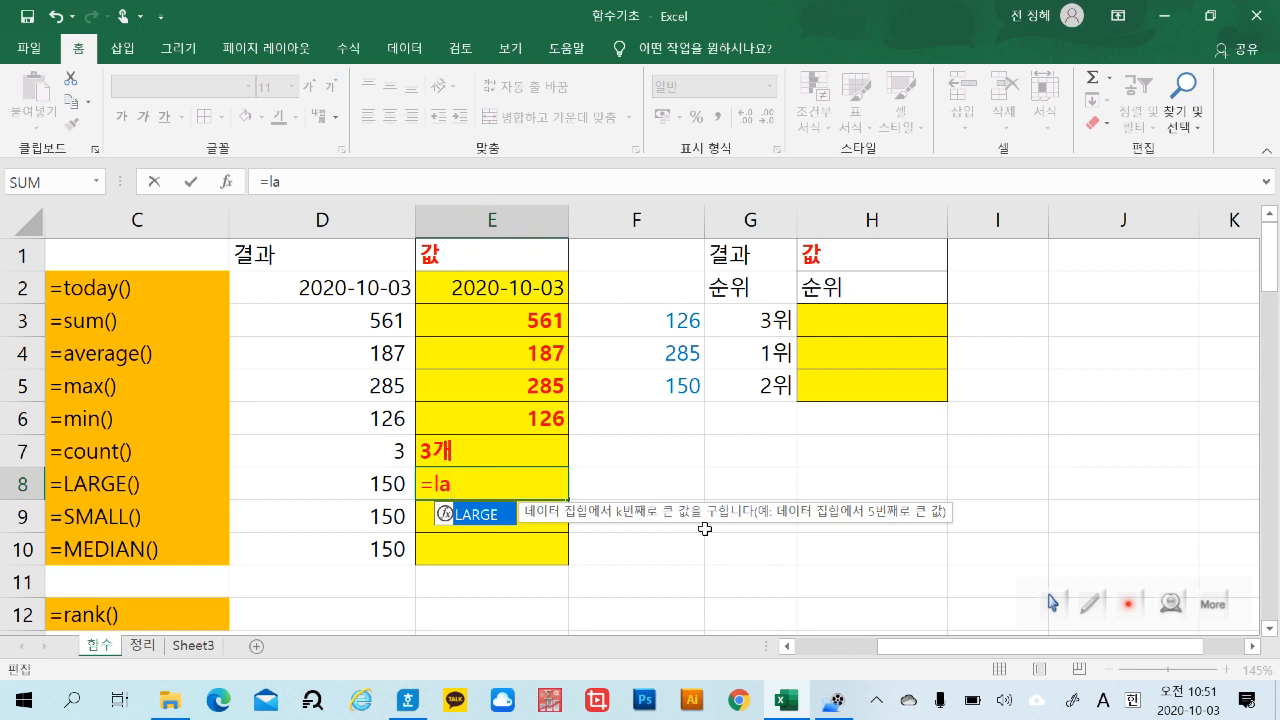
double_click(484, 522)
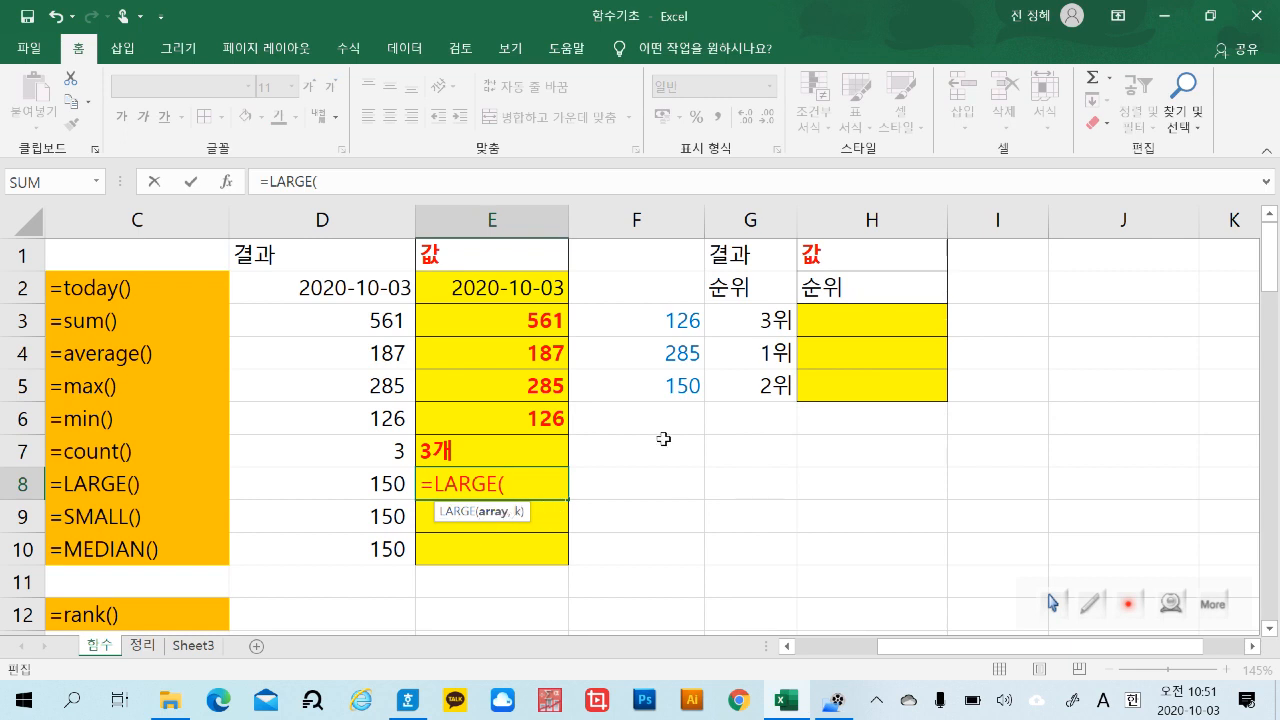
left_click_drag(686, 323, 694, 382)
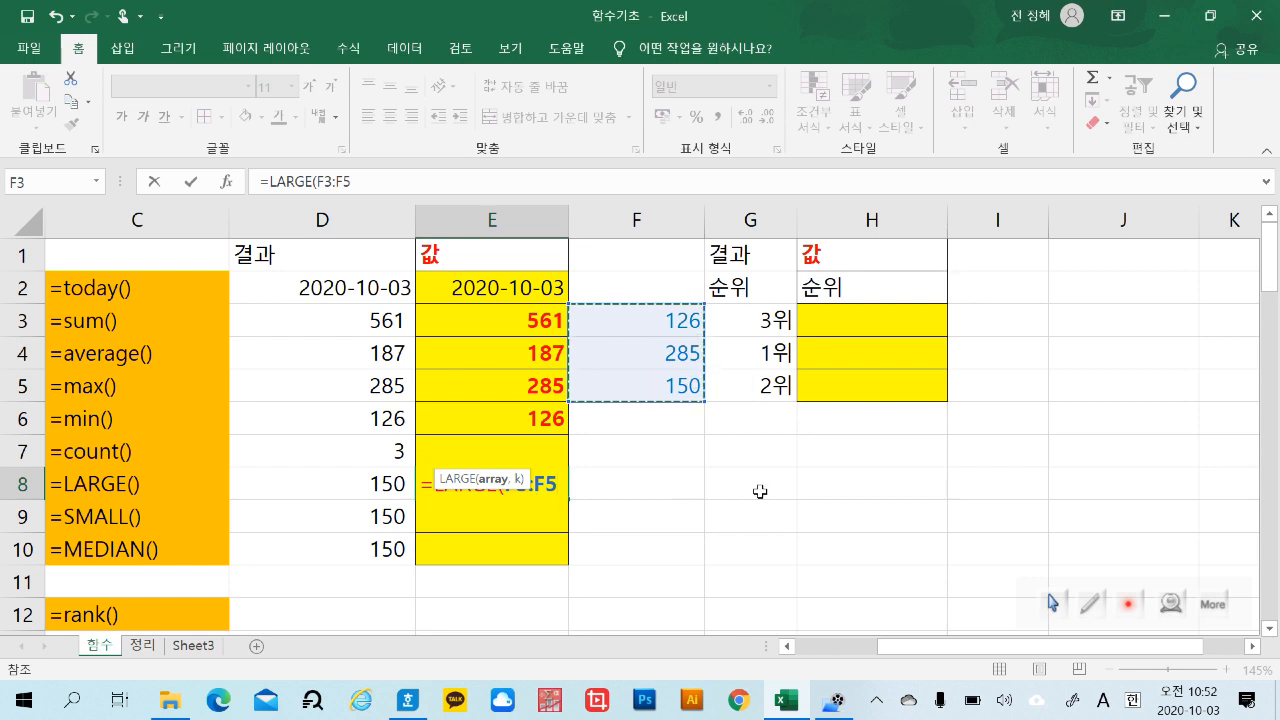
type(",")
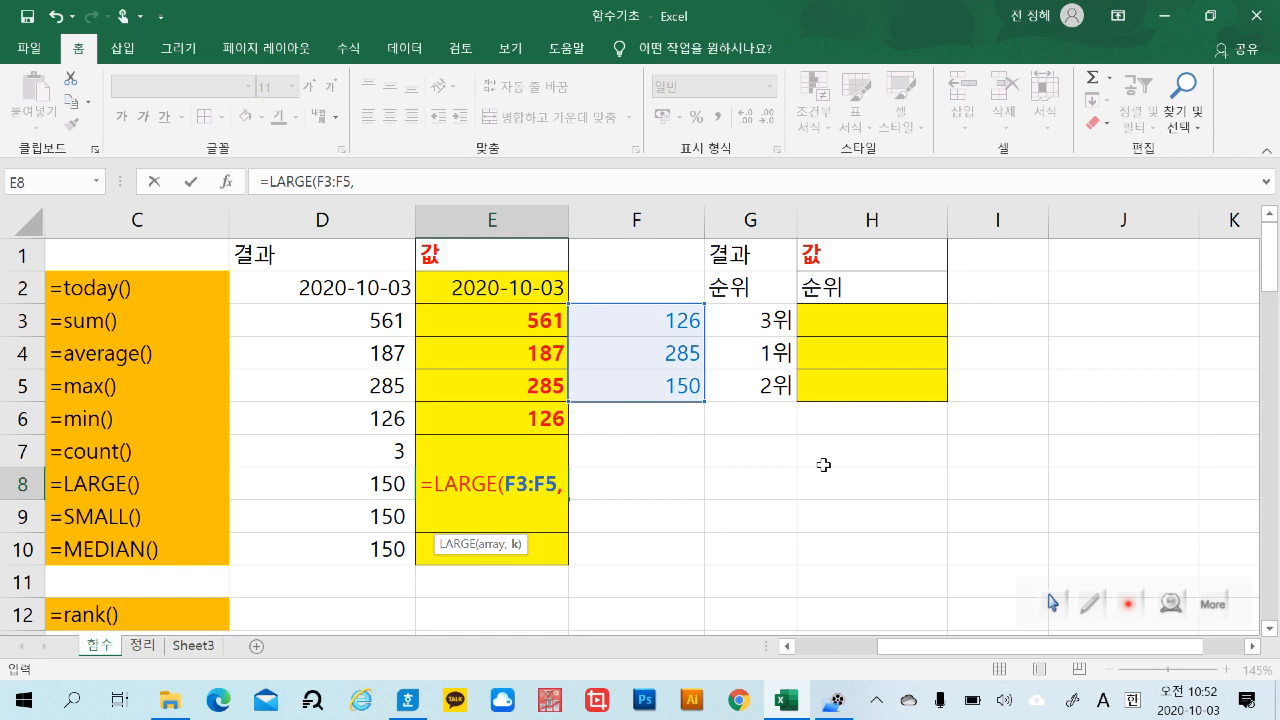
type("1")
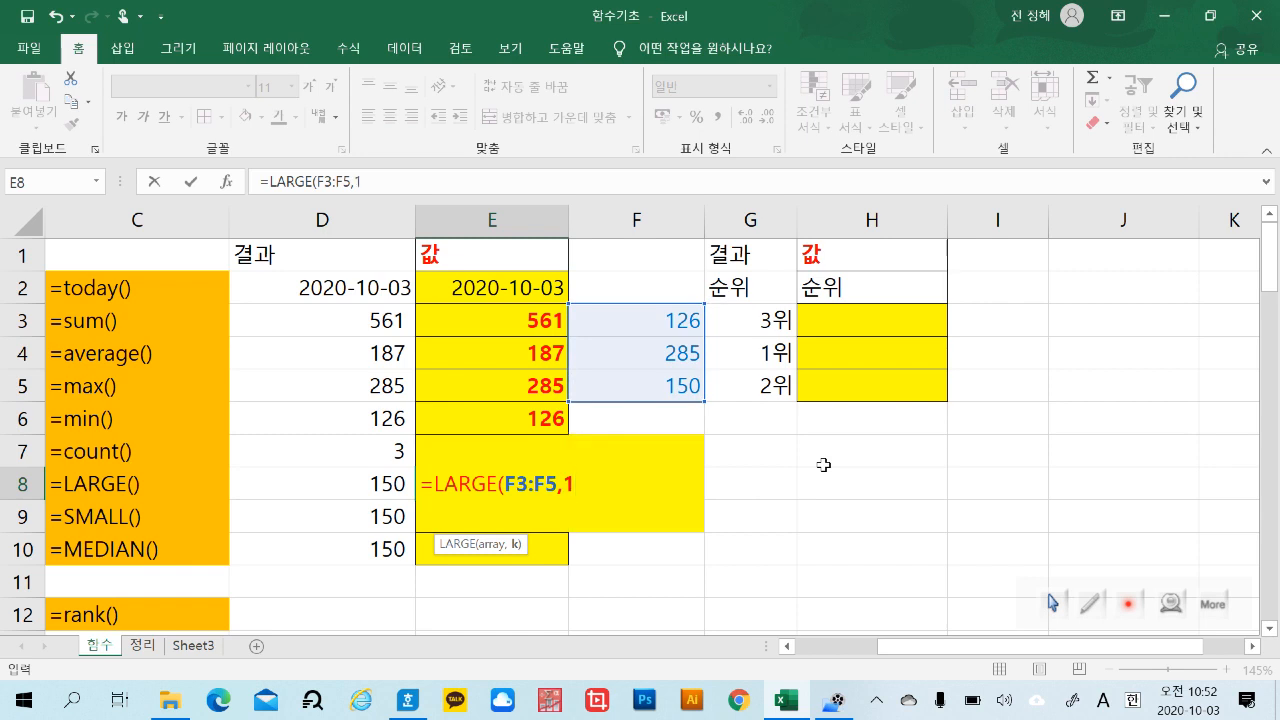
key("Return")
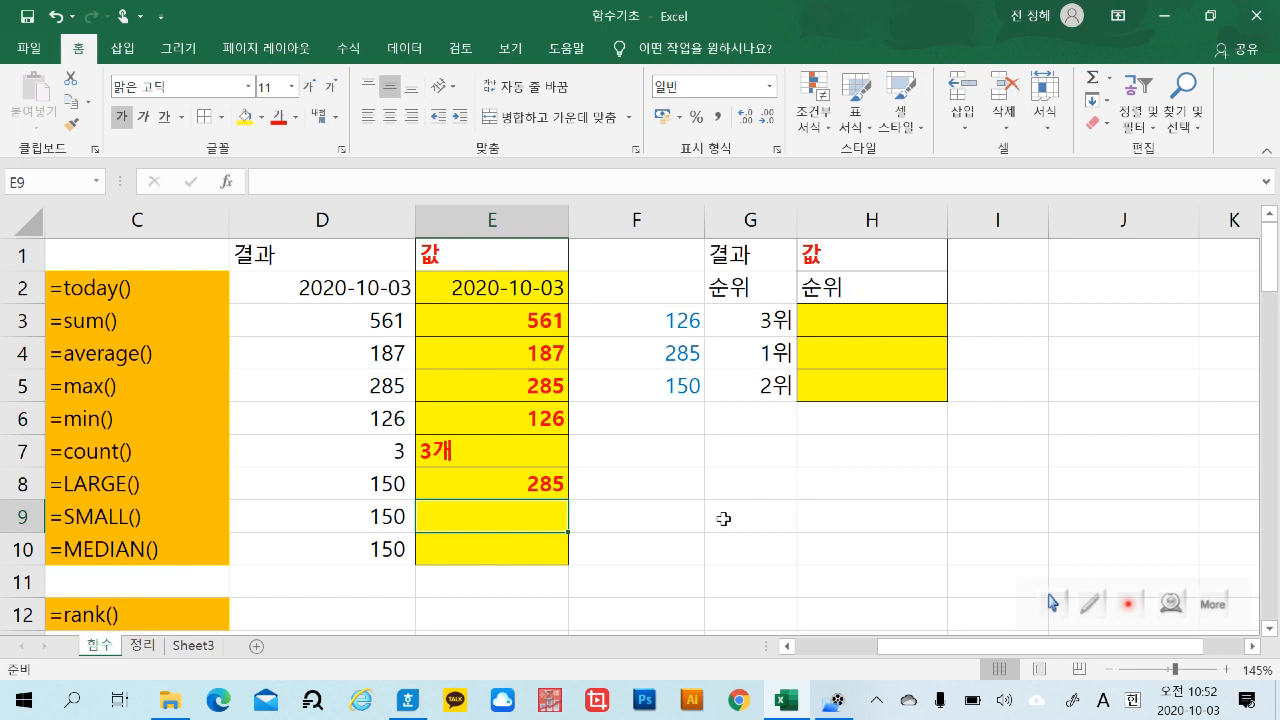
Set the rank argument of the LARGE formula in cell E8 to 2 for the second largest number.
double_click(549, 490)
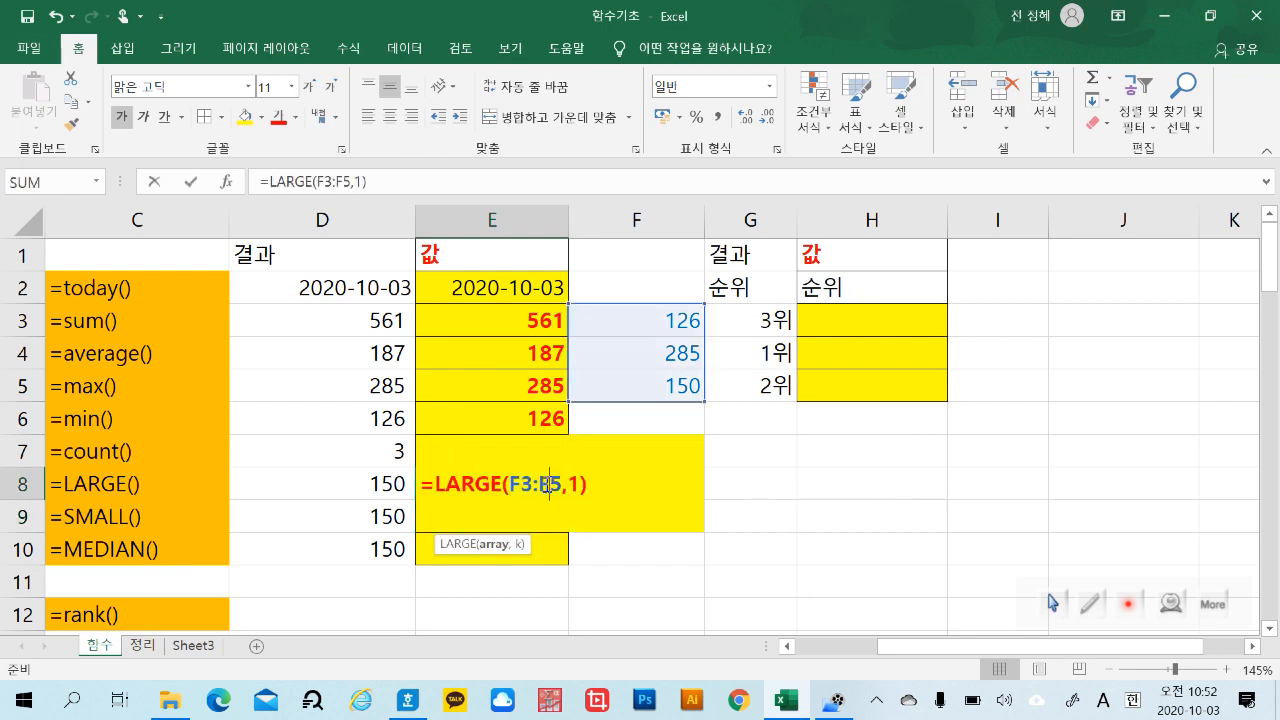
left_click(580, 486)
key("BackSpace")
type("2")
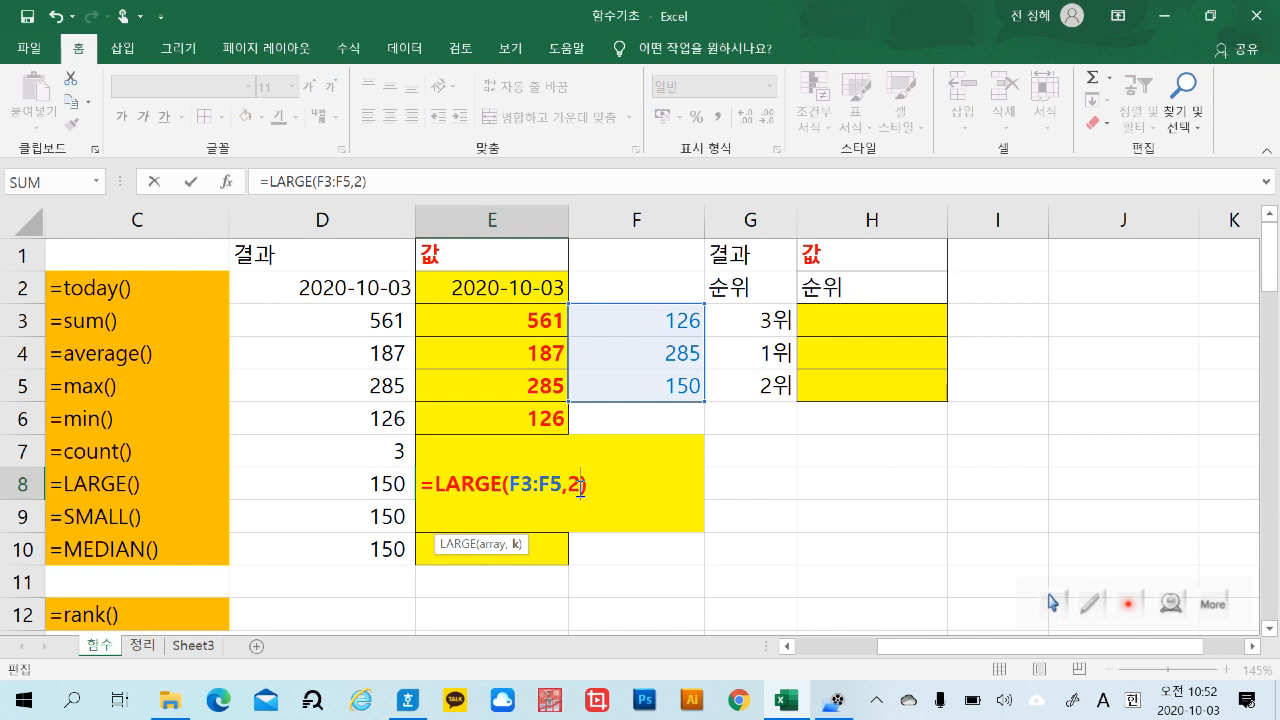
key("Return")
left_click(771, 529)
Enter =SMALL(F3:F5,1) in cell E9 to get the smallest number in column F.
left_click(551, 522)
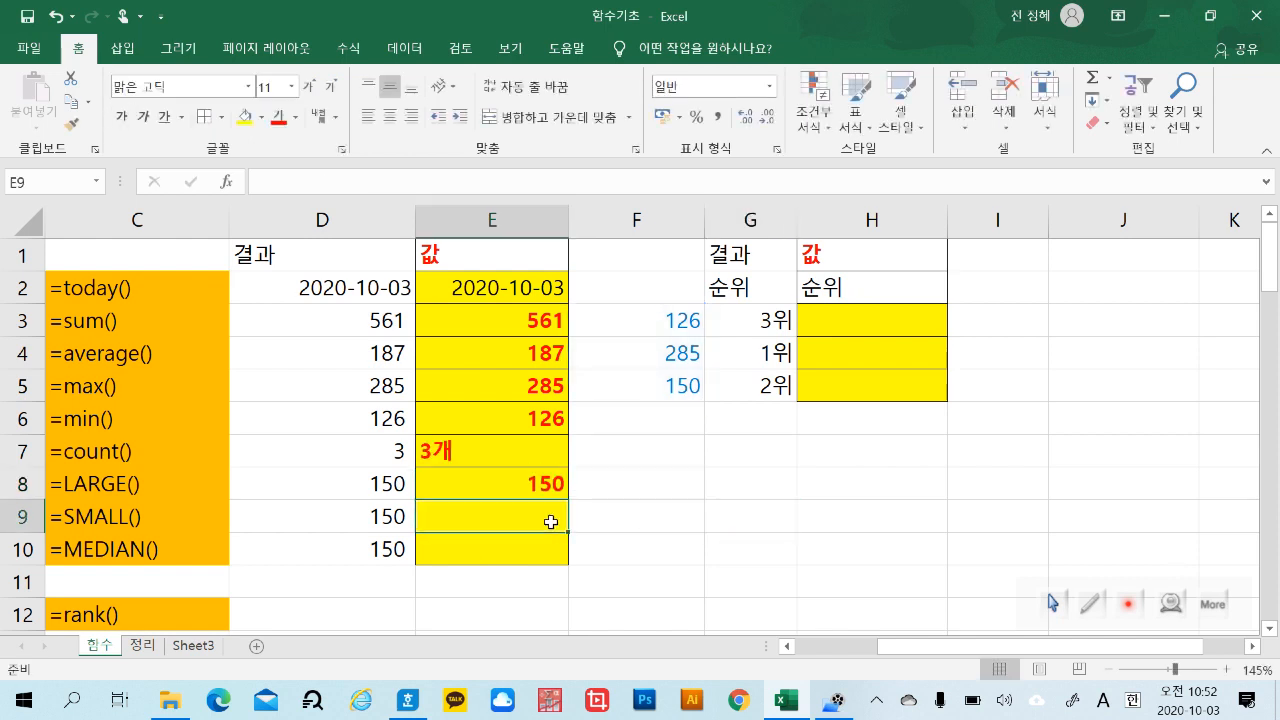
double_click(551, 522)
type("=")
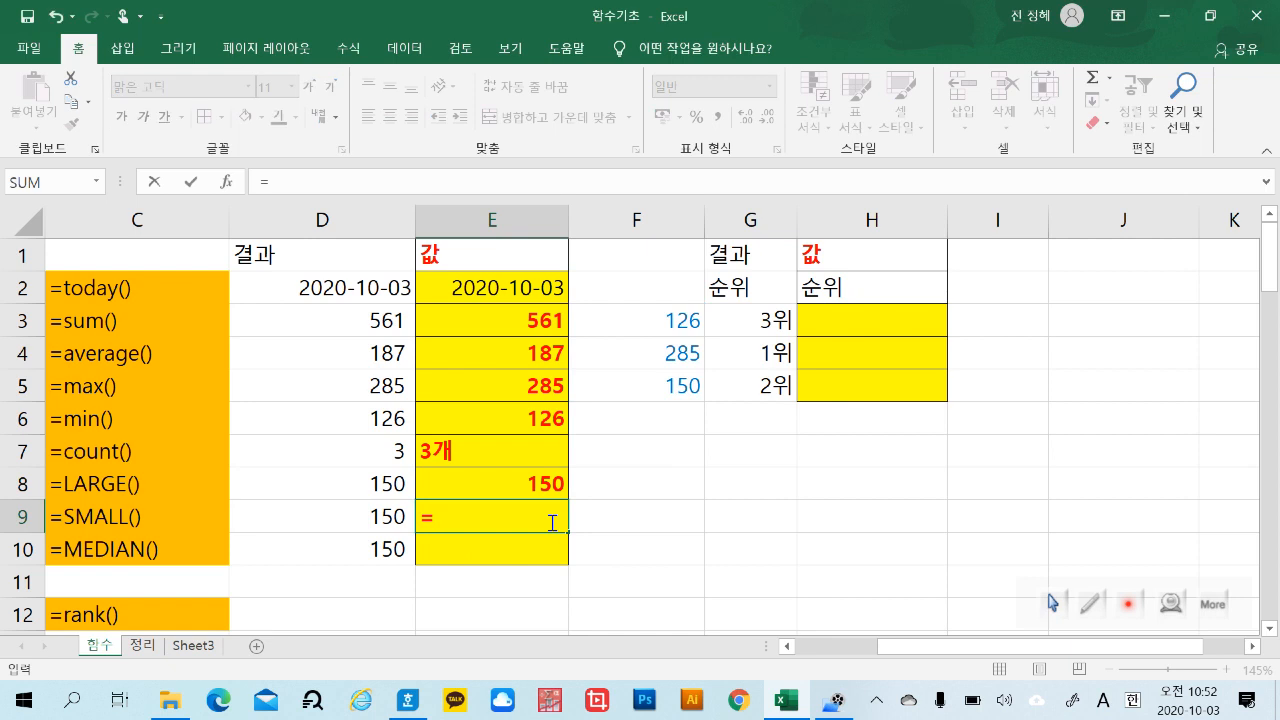
type("sm")
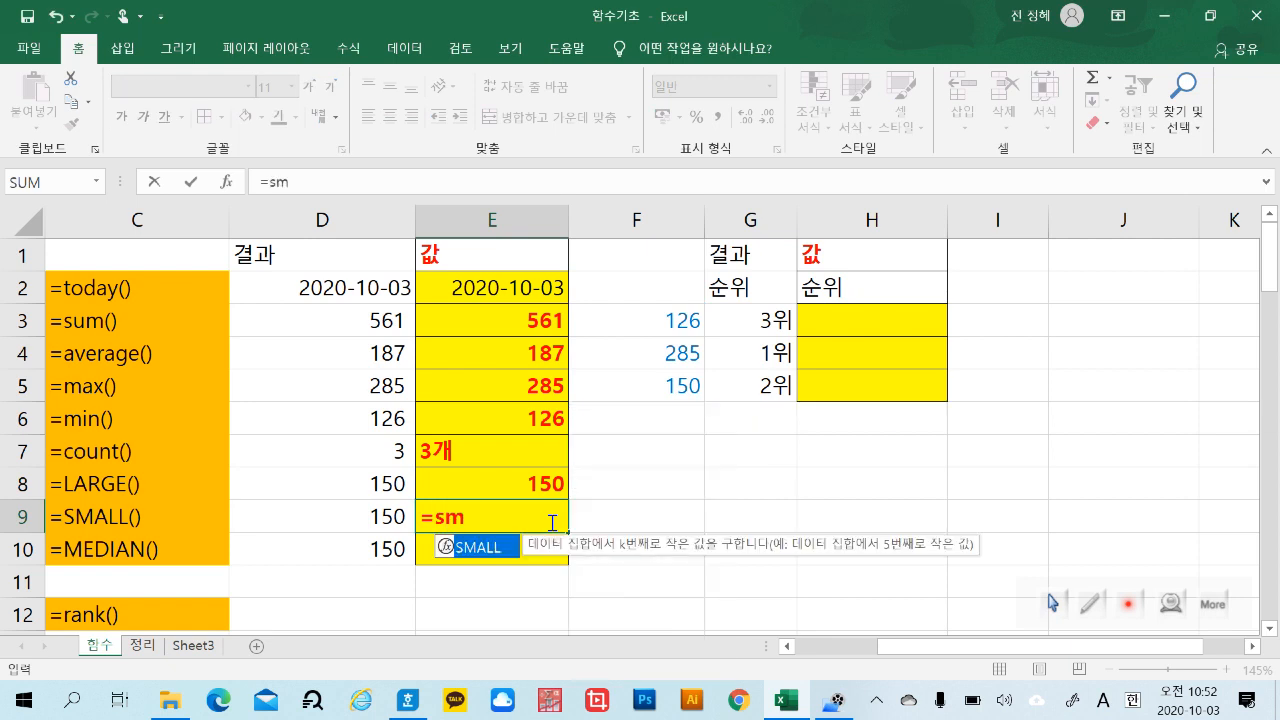
double_click(491, 549)
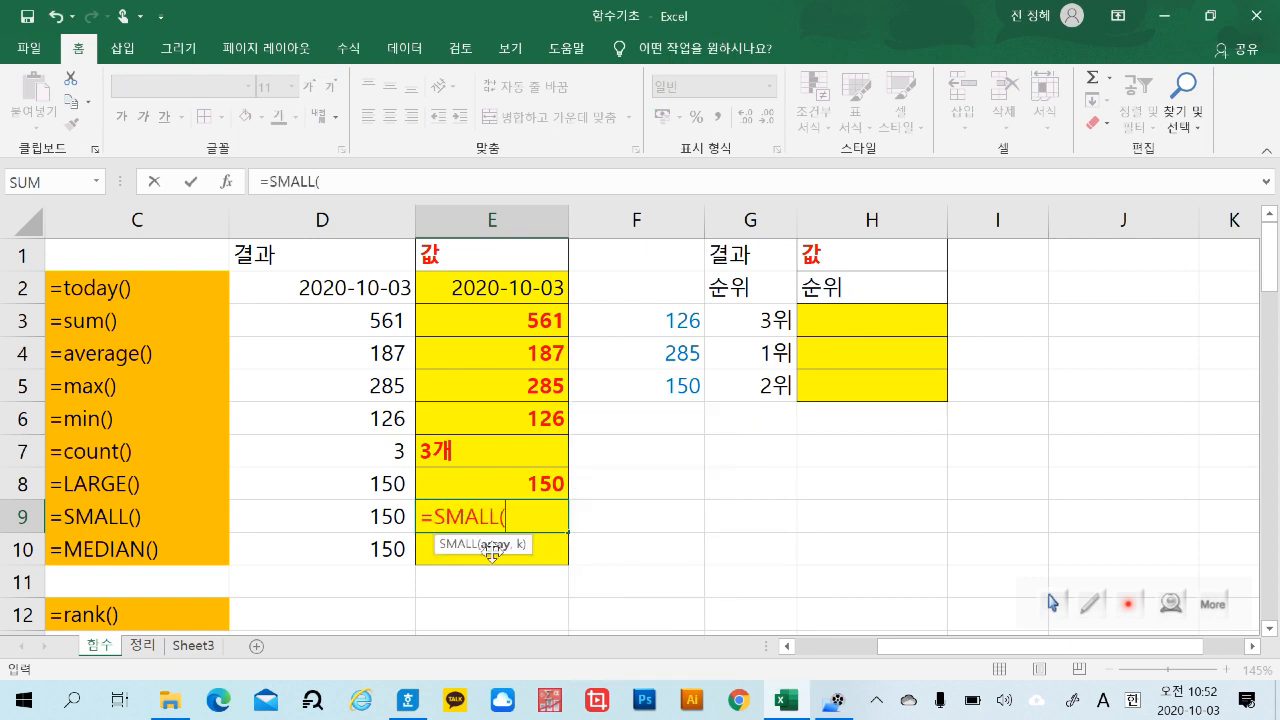
left_click_drag(651, 322, 654, 385)
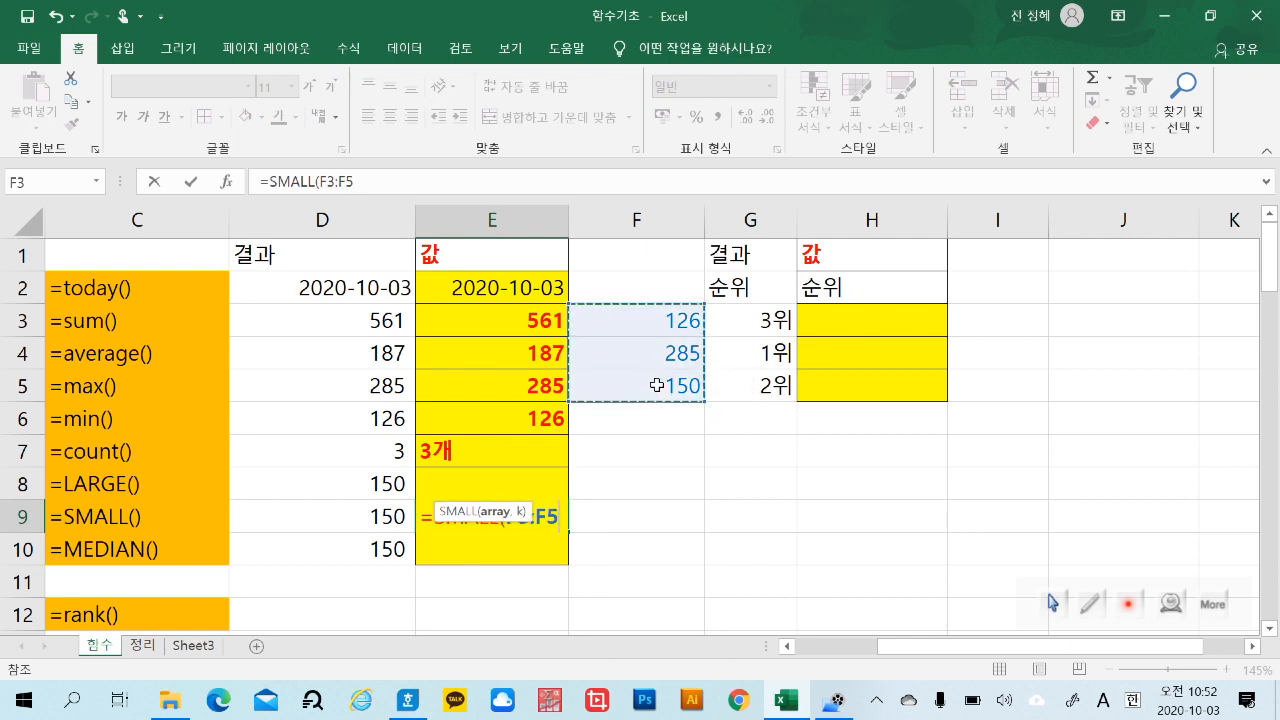
type(",")
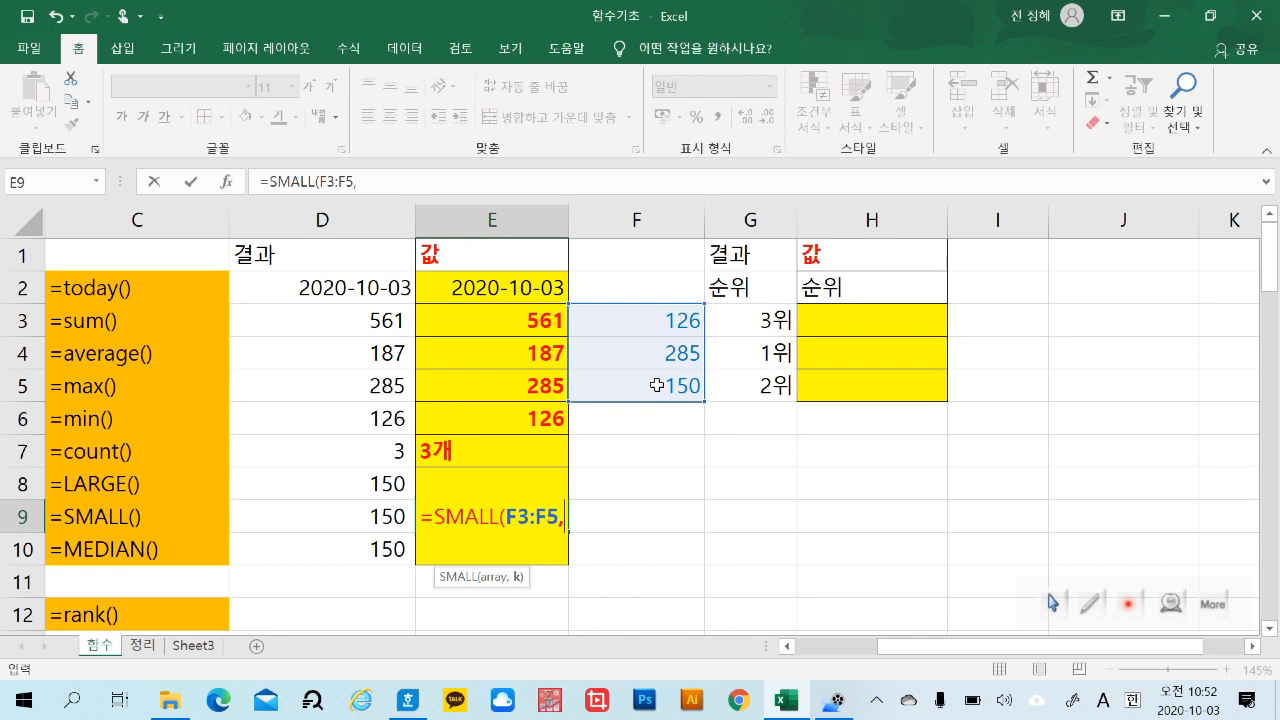
type("1")
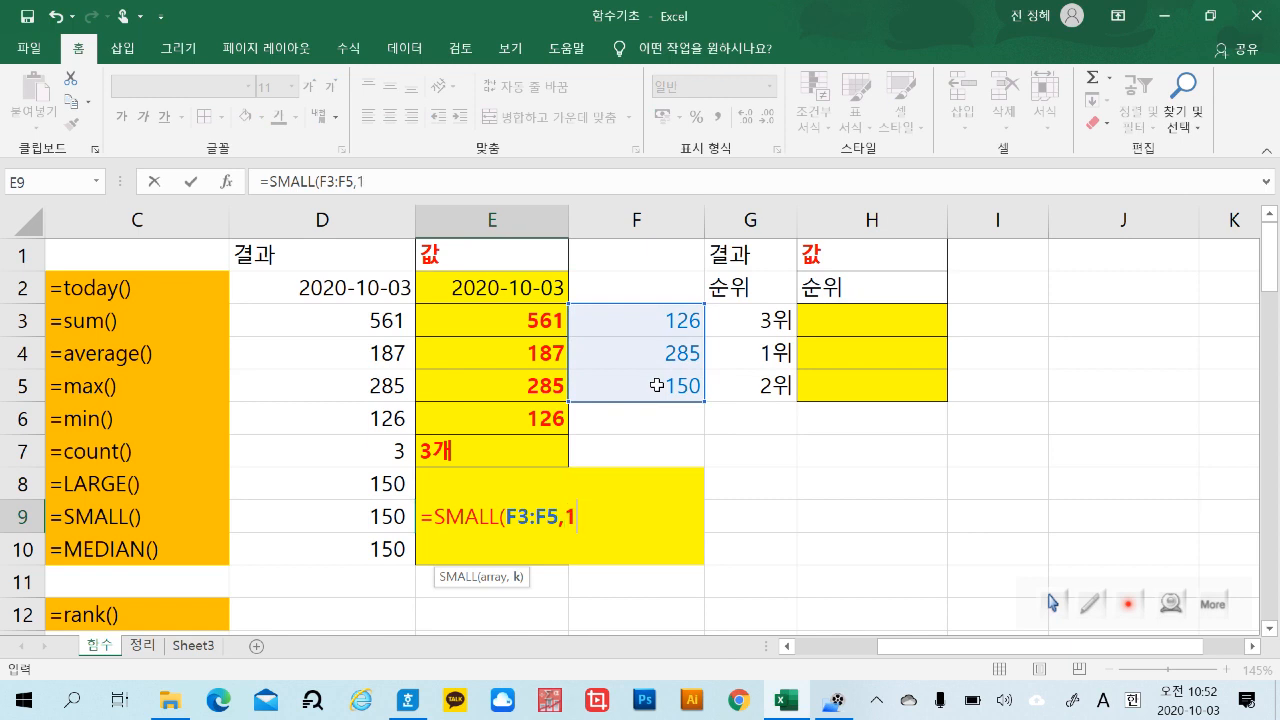
key("Return")
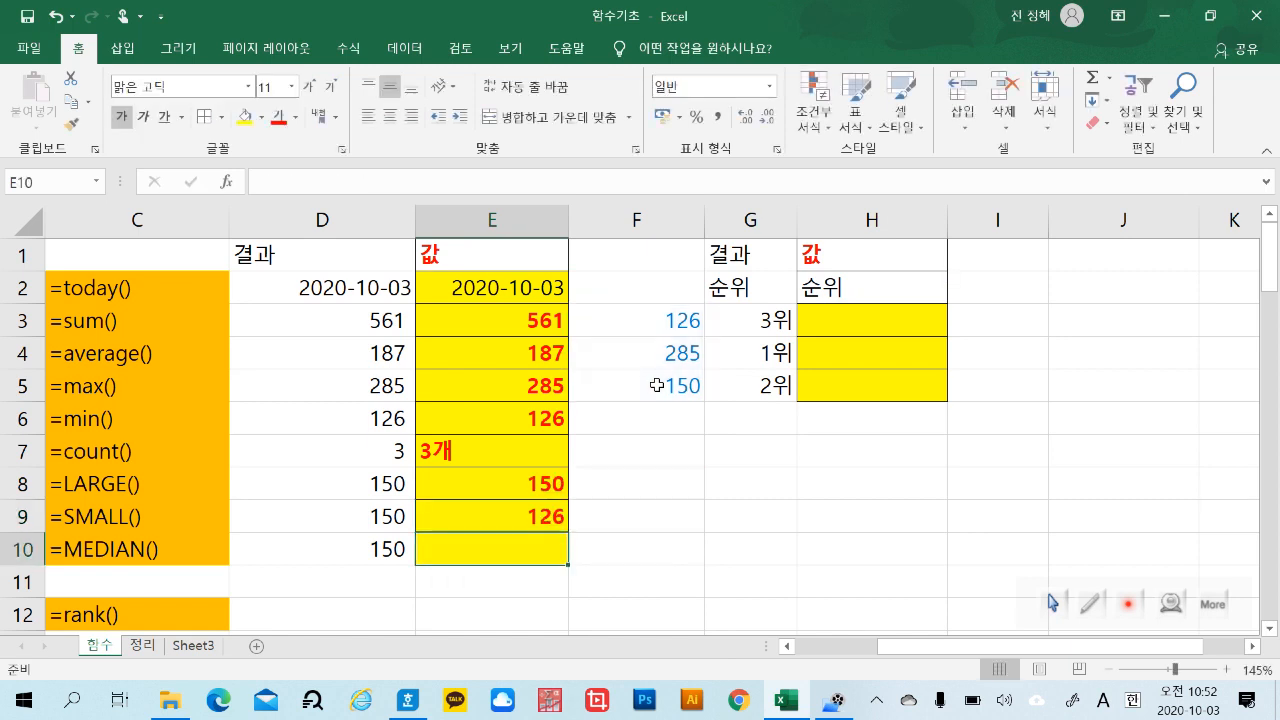
Set the rank argument of the SMALL formula in cell E9 to 2 for the second smallest number.
double_click(541, 519)
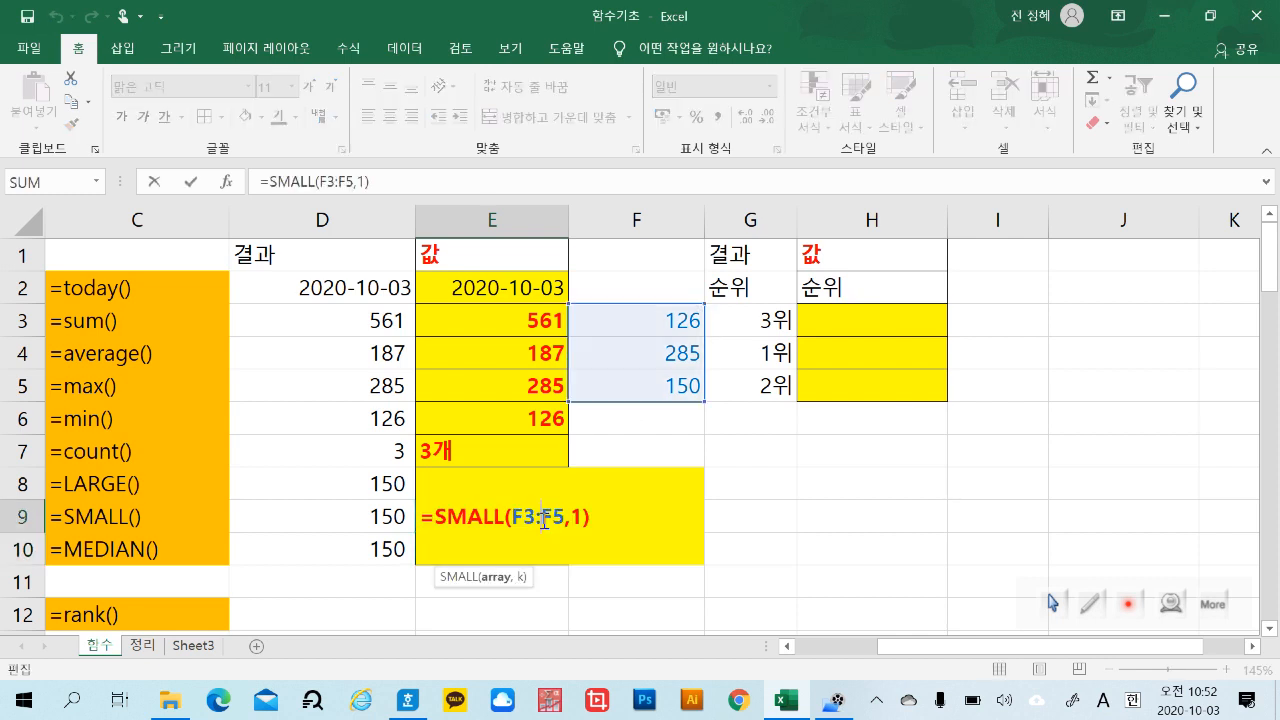
key("BackSpace")
type("2")
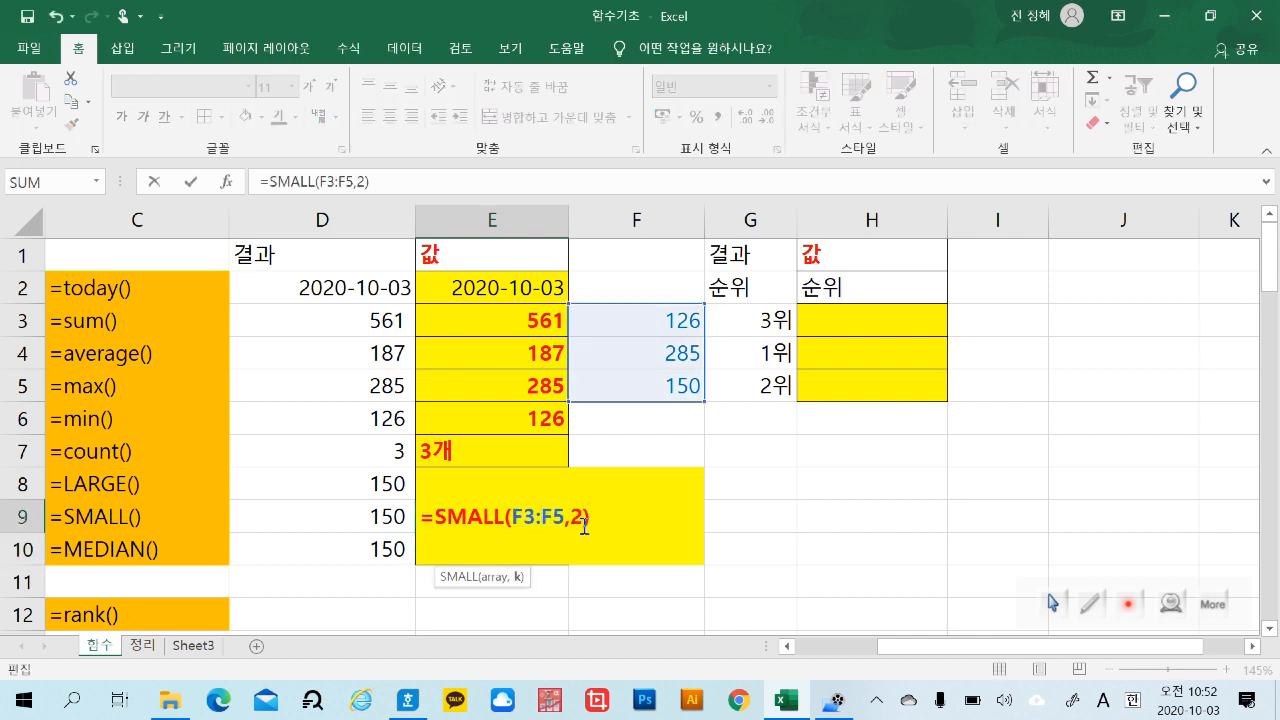
key("Return")
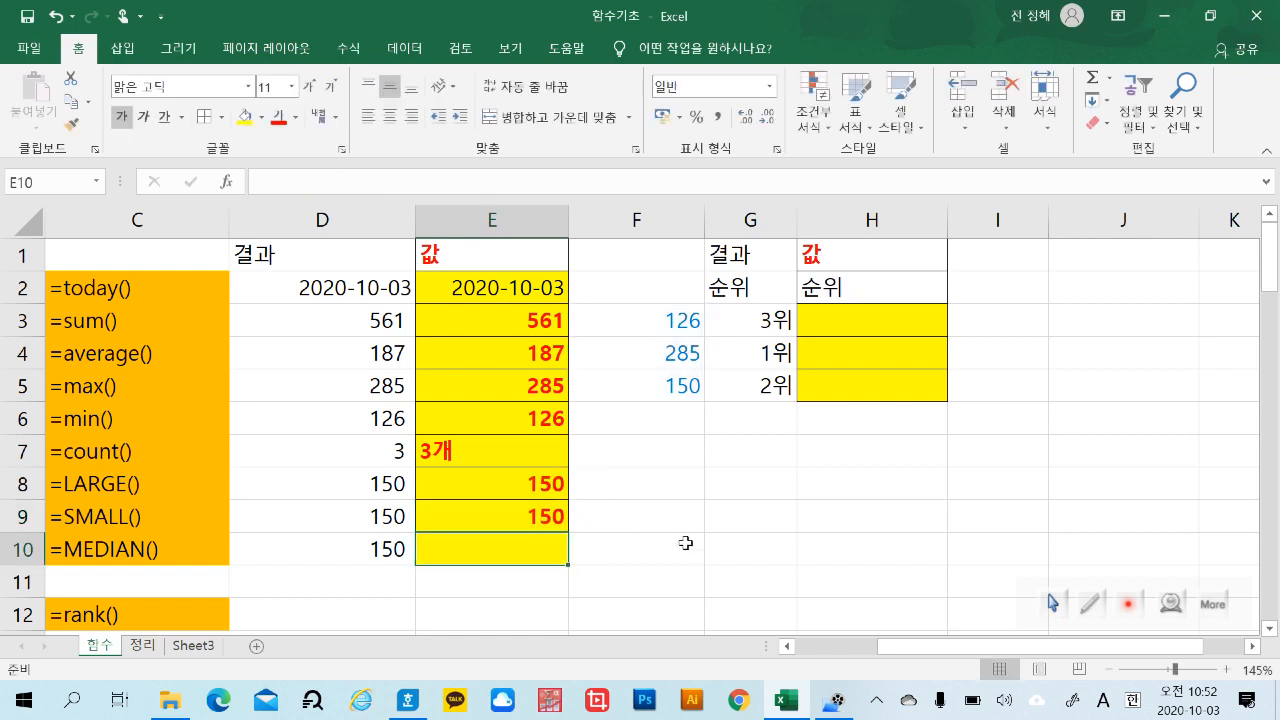
left_click(685, 543)
Enter =MEDIAN(F3:F5) in cell E10 to get the middle value of the numbers in column F.
double_click(477, 540)
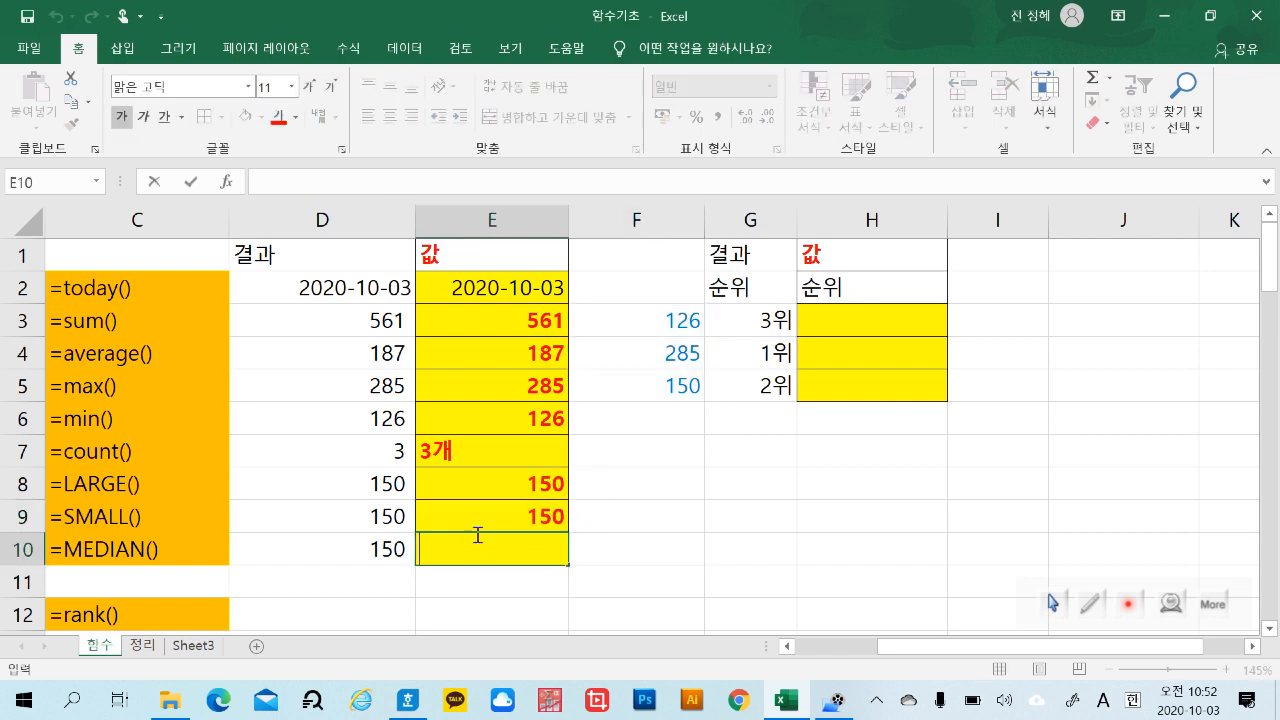
type("=m")
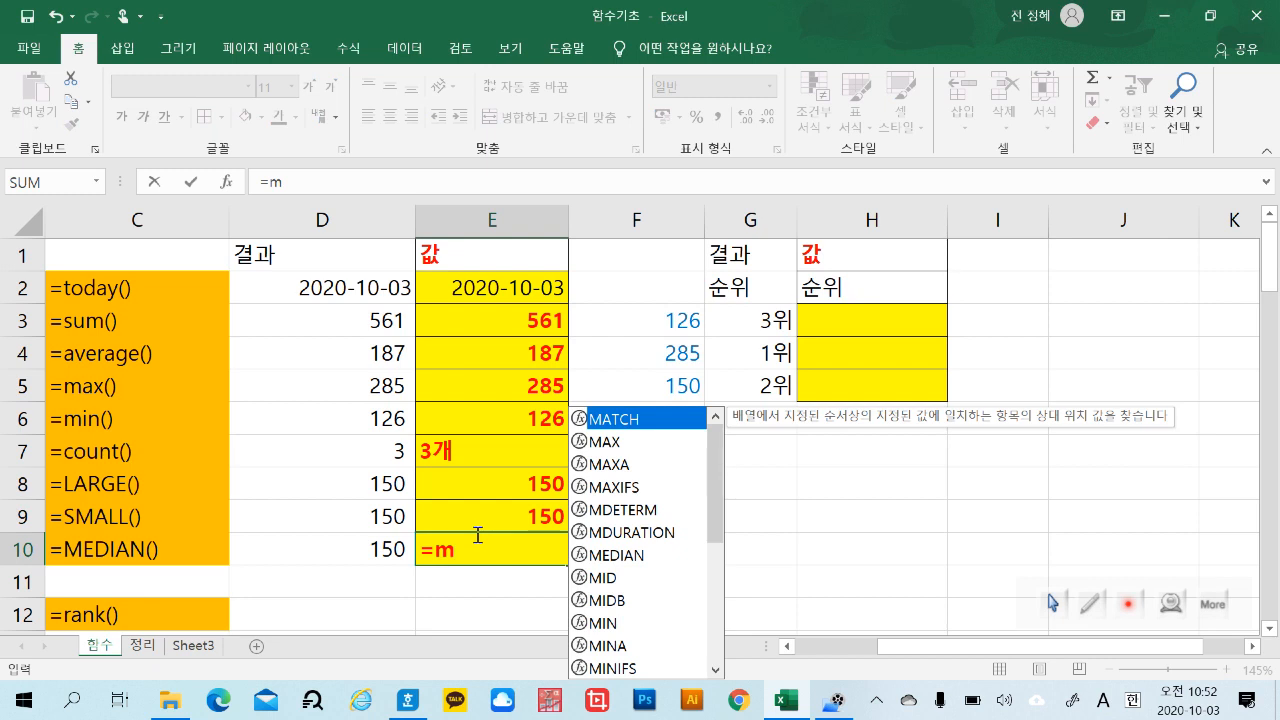
type("e")
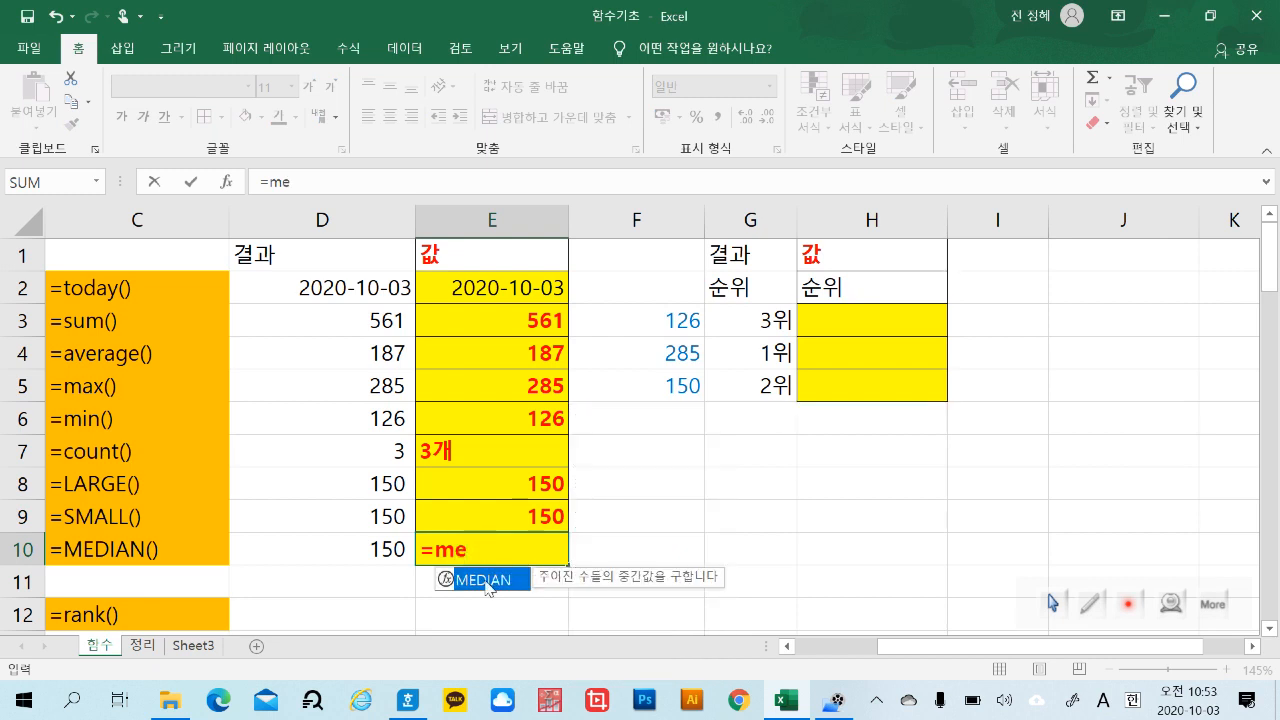
double_click(487, 580)
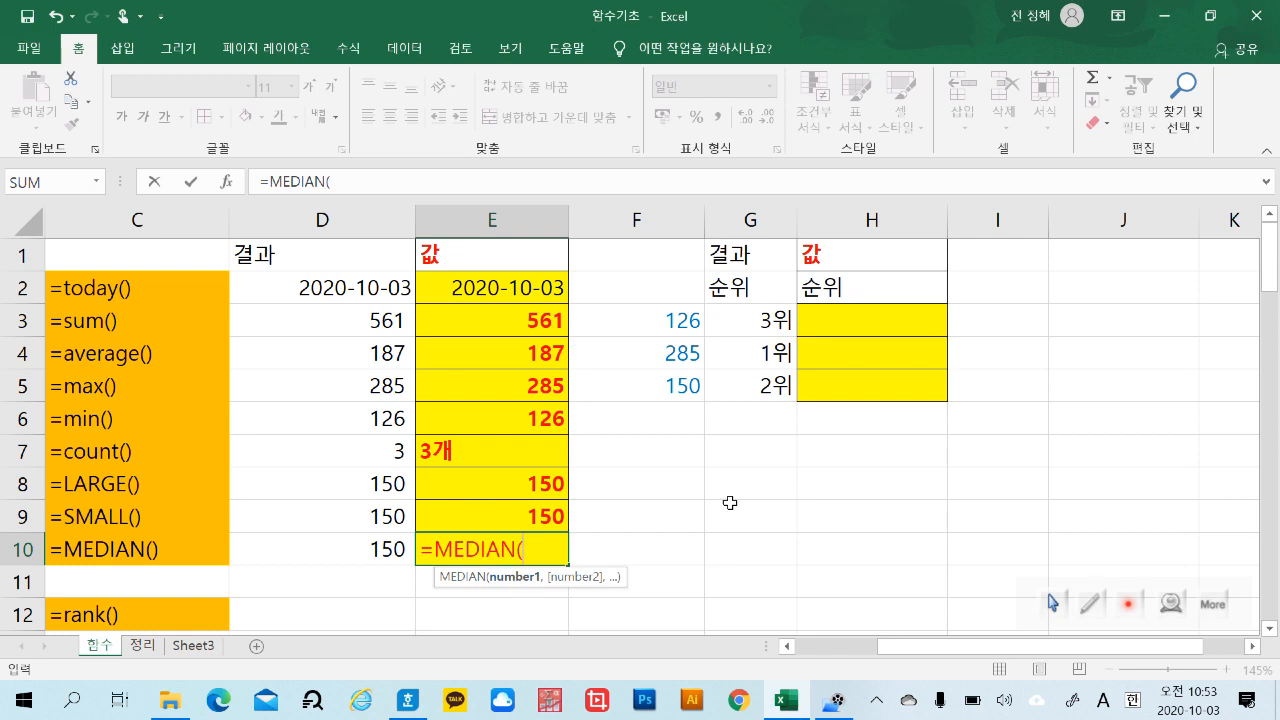
left_click_drag(662, 320, 660, 385)
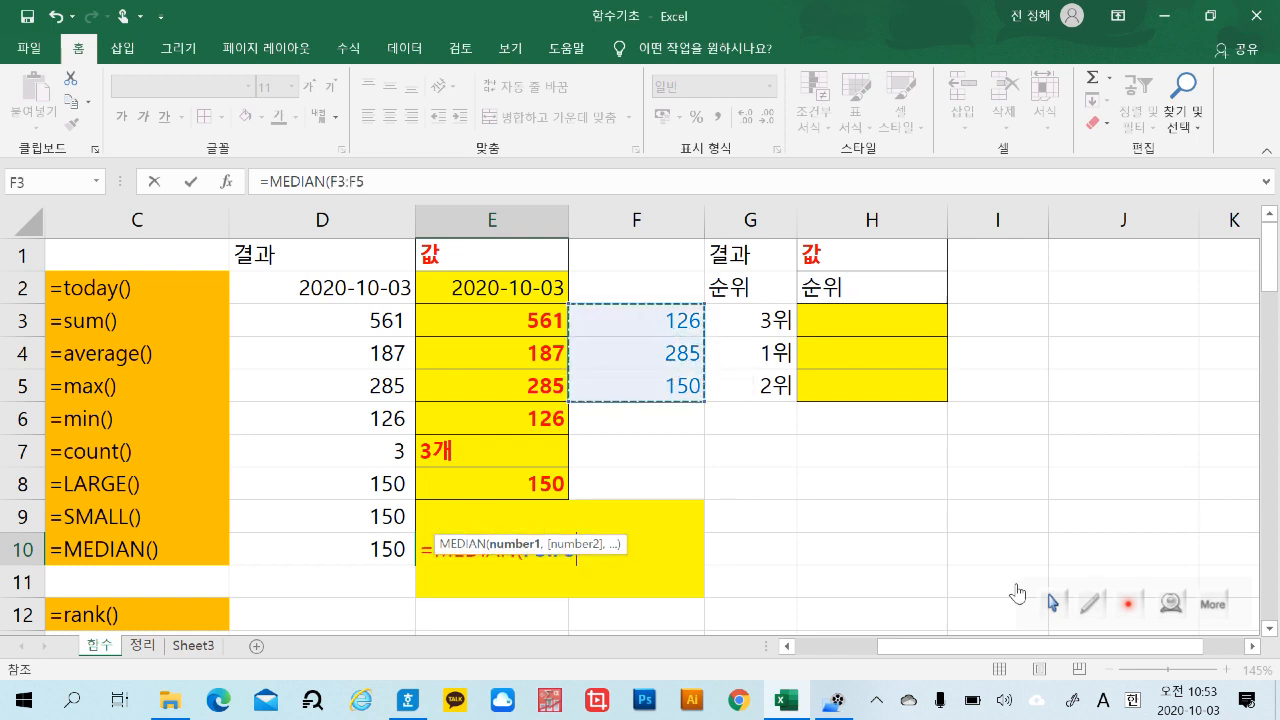
key("Return")
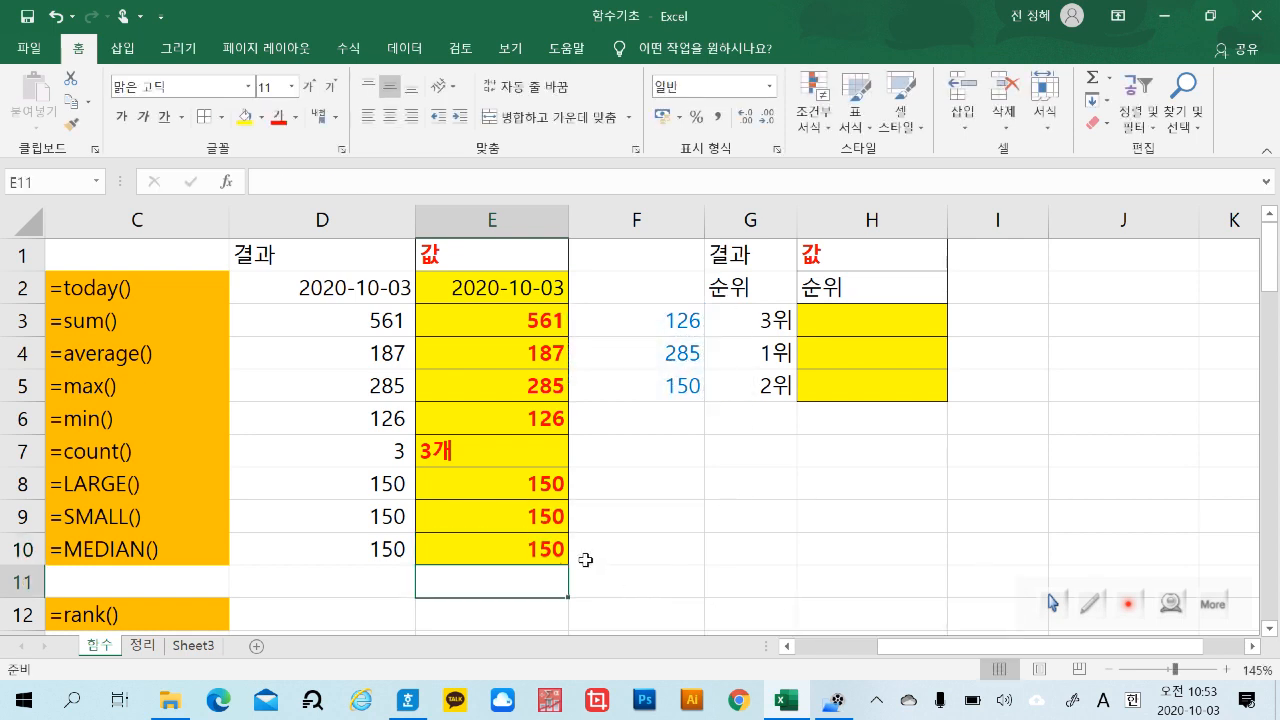
Review the LARGE, SMALL and MEDIAN formulas in E8:E10 and compare them with the function labels in column C.
left_click(533, 484)
left_click(530, 516)
left_click(525, 545)
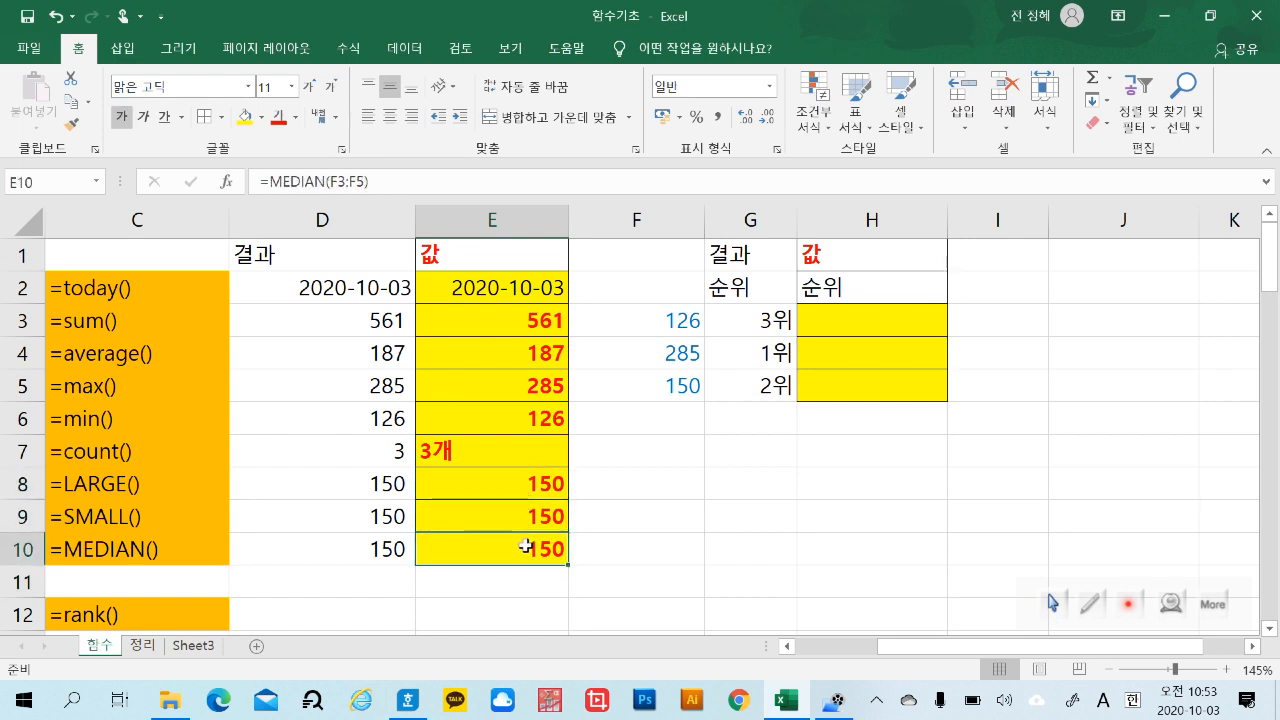
left_click(96, 477)
left_click(92, 516)
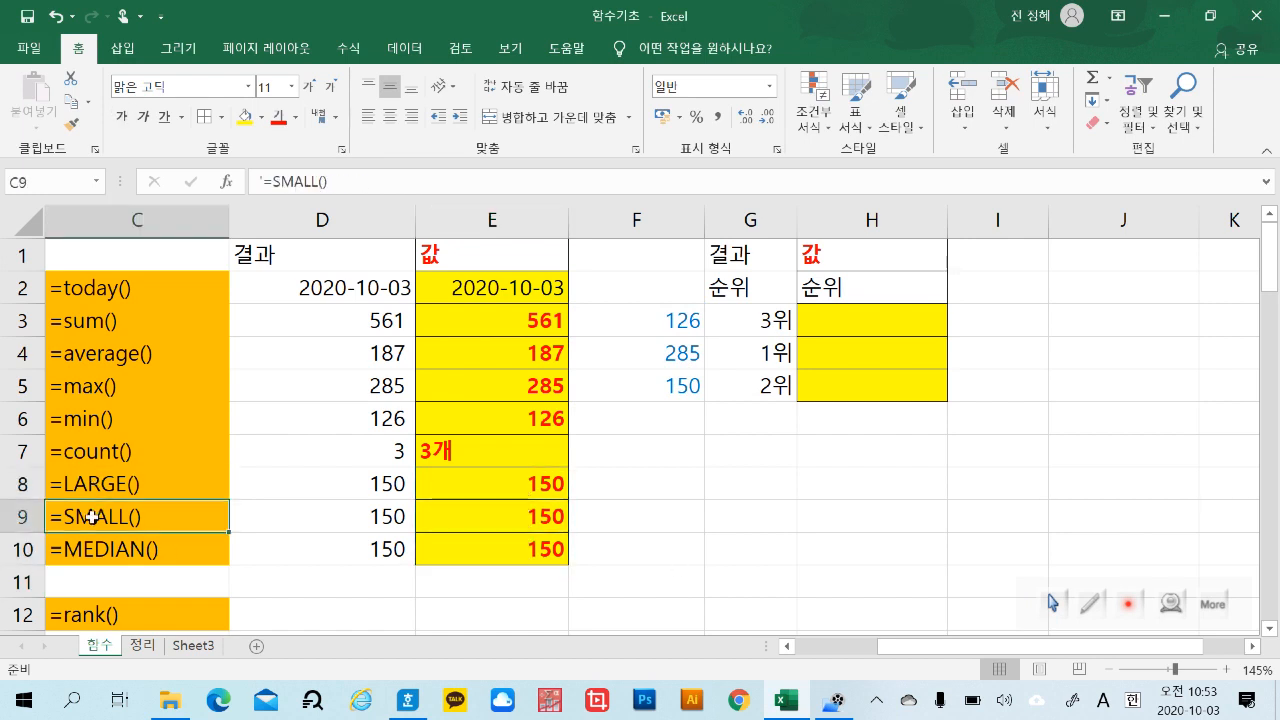
left_click(92, 549)
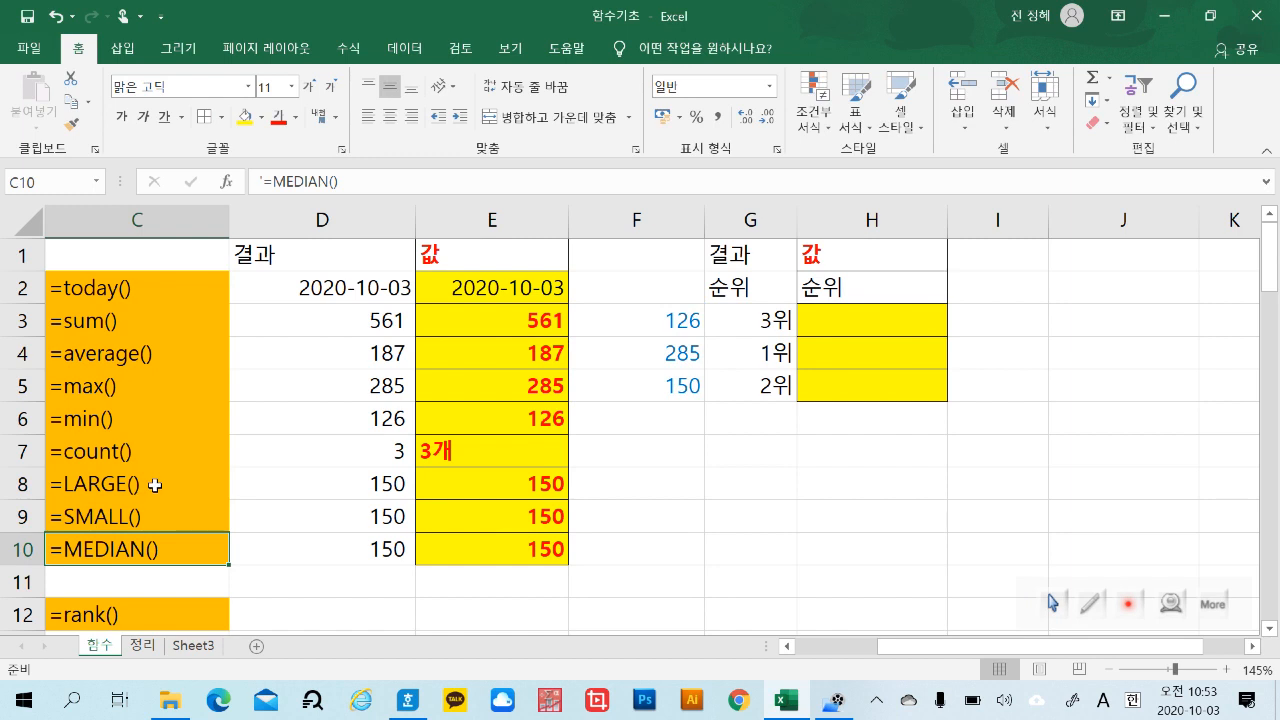
left_click(489, 483)
left_click(481, 515)
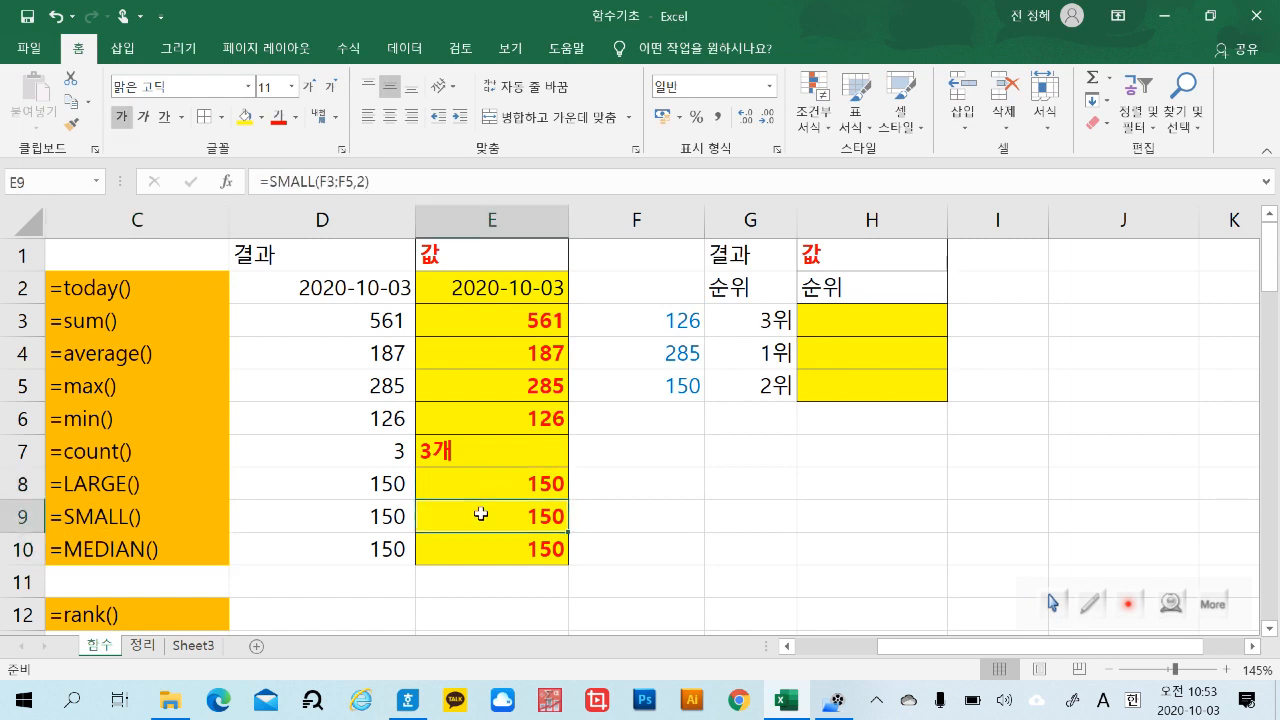
left_click(481, 549)
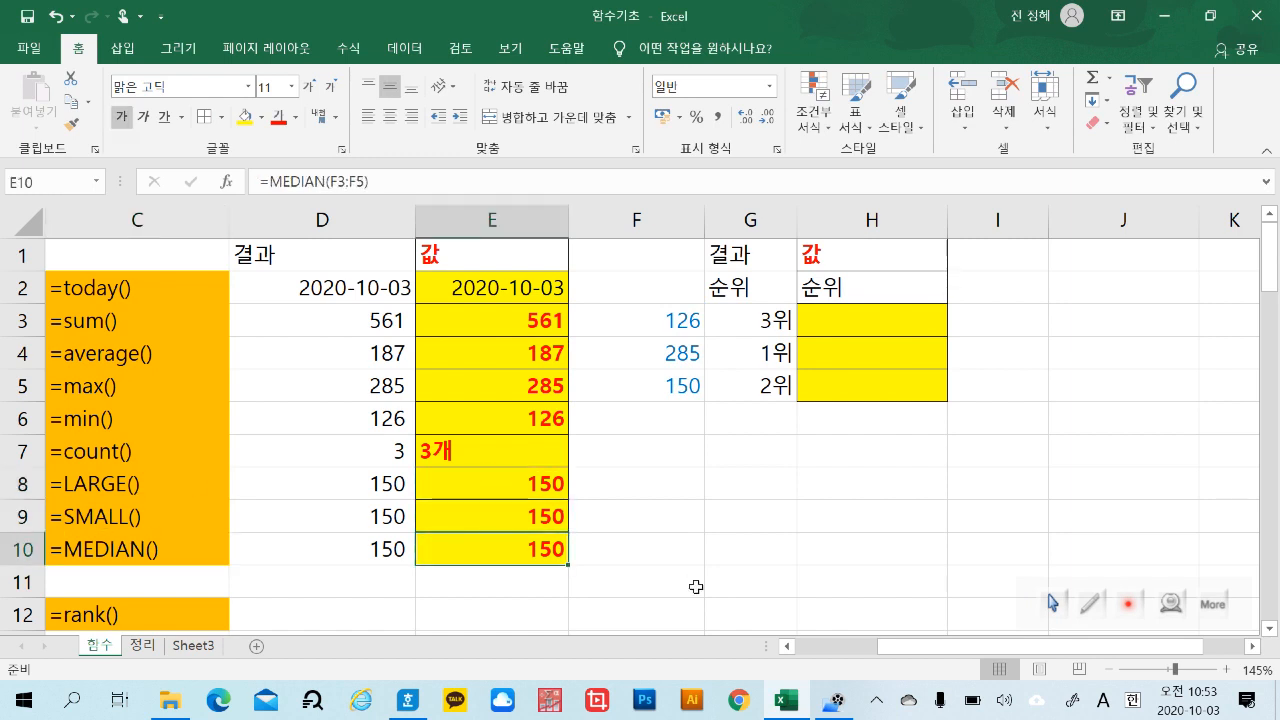
left_click(157, 486)
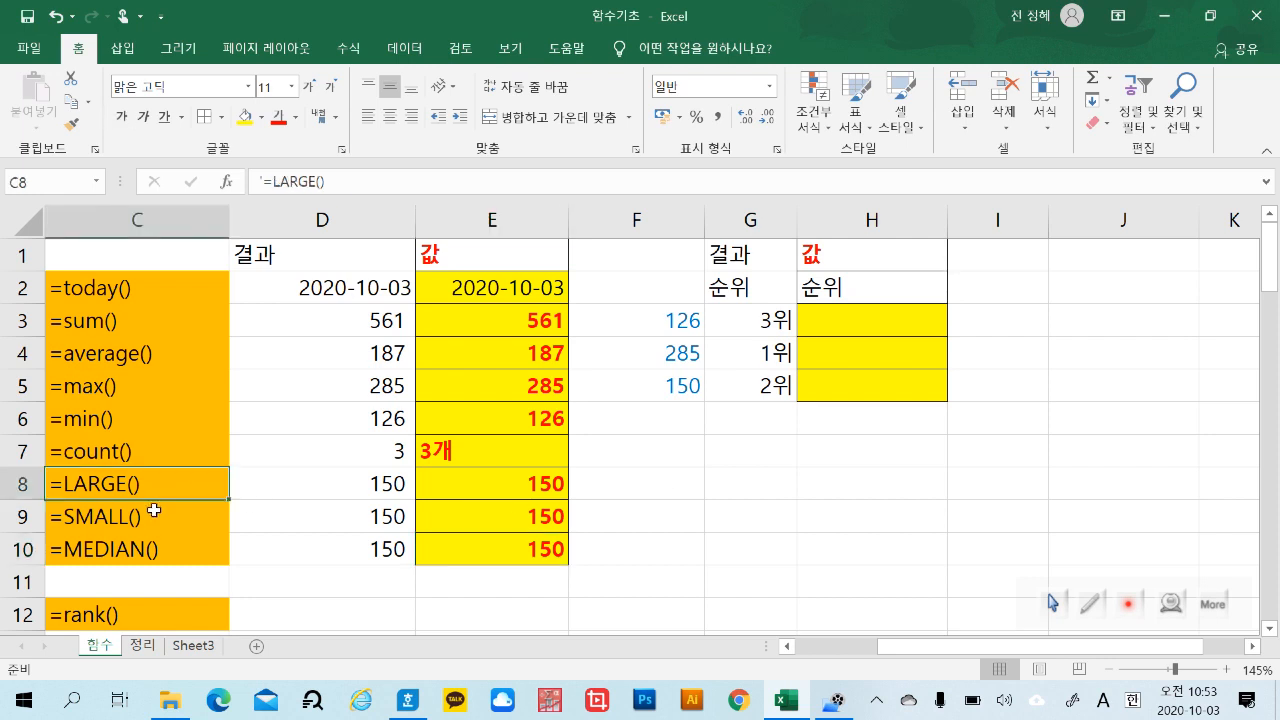
left_click(155, 518)
left_click(152, 545)
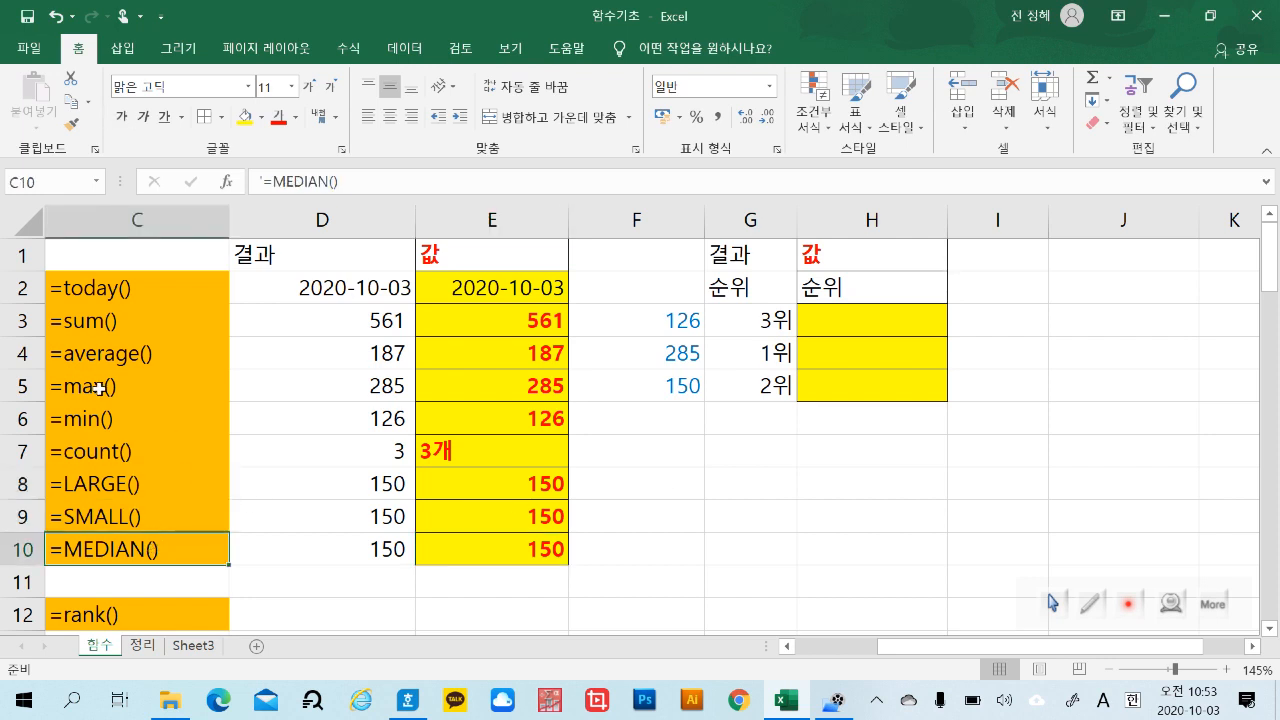
left_click(96, 386)
left_click(93, 418)
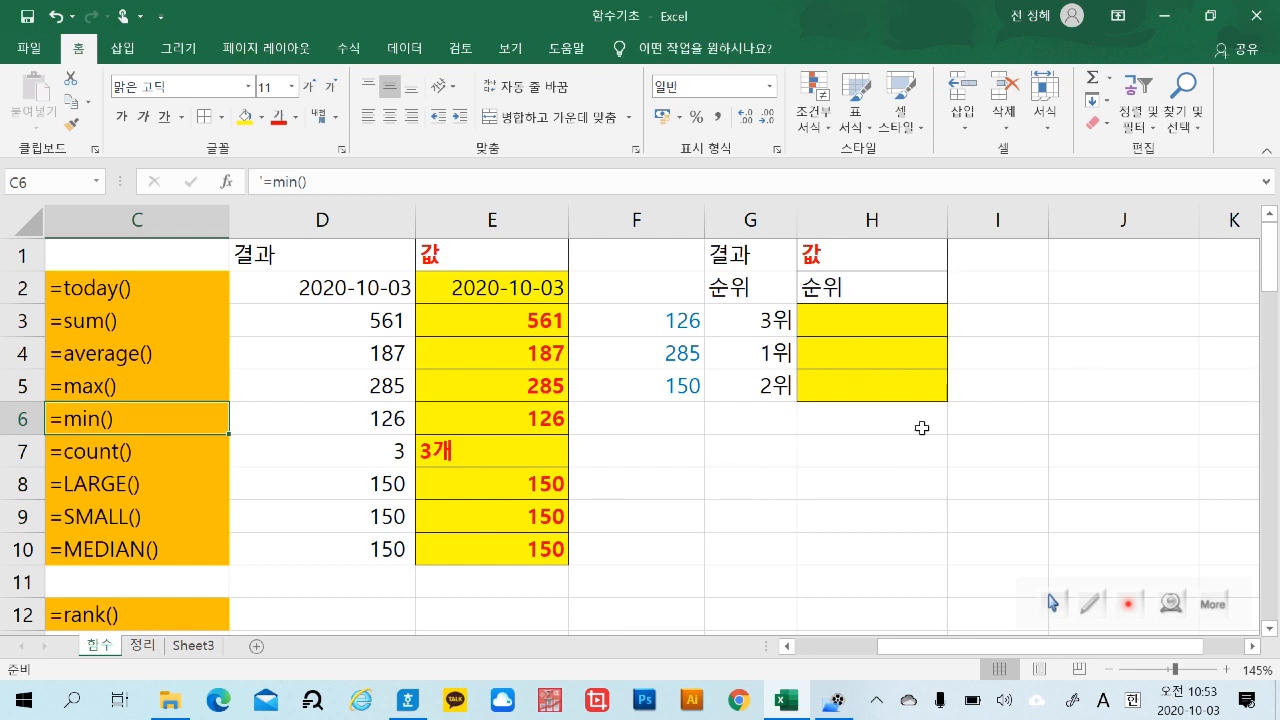
Begin a RANK formula in cell H3 with F3 as the number and F3:F5 as the reference range.
left_click(194, 615)
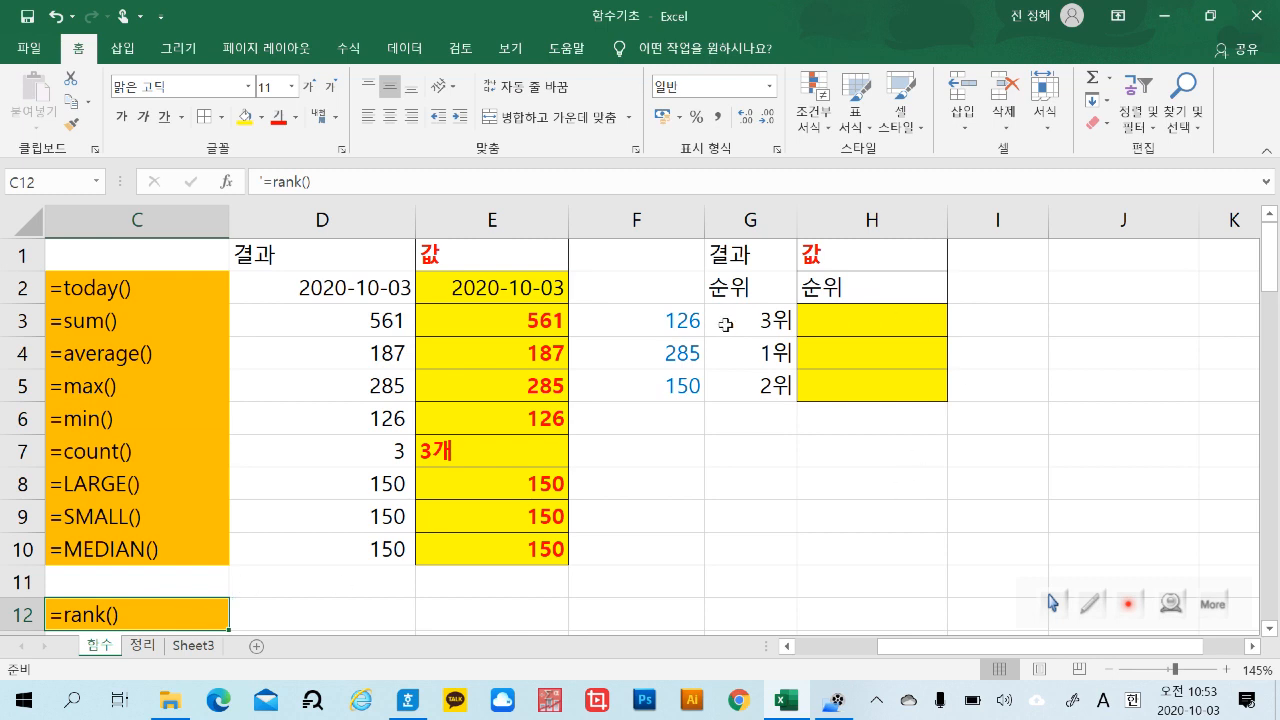
double_click(931, 322)
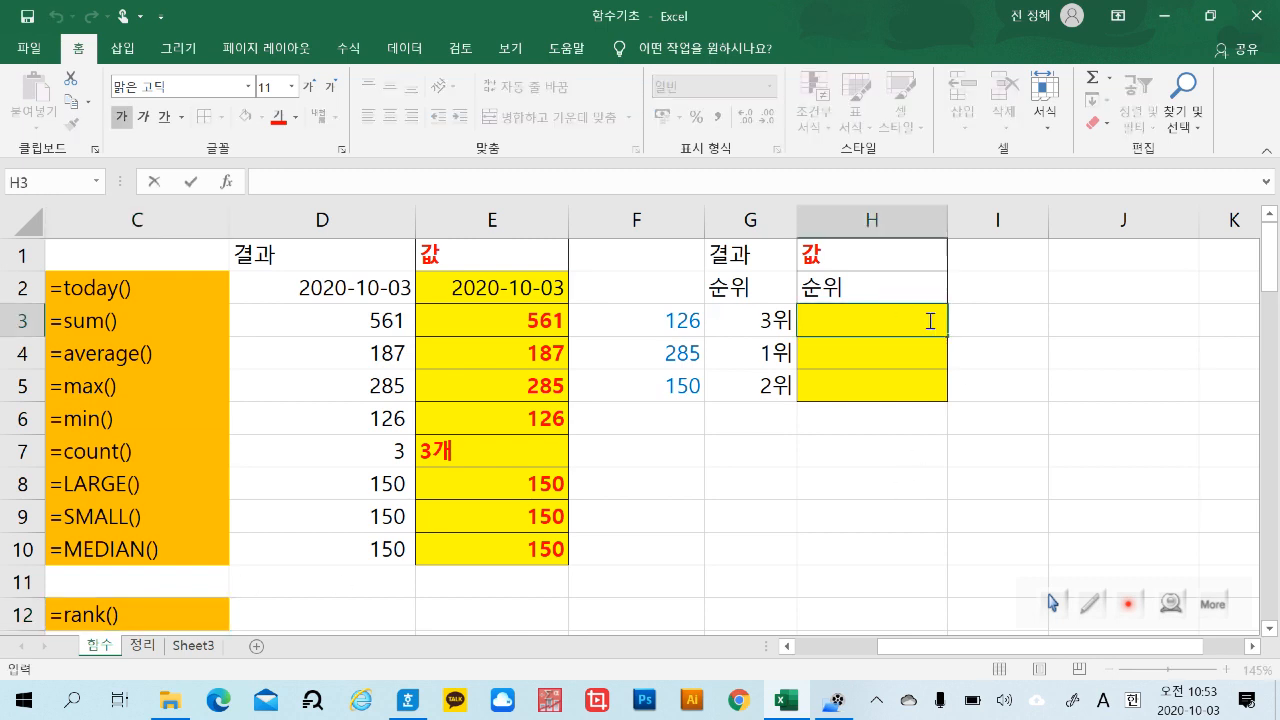
type("=")
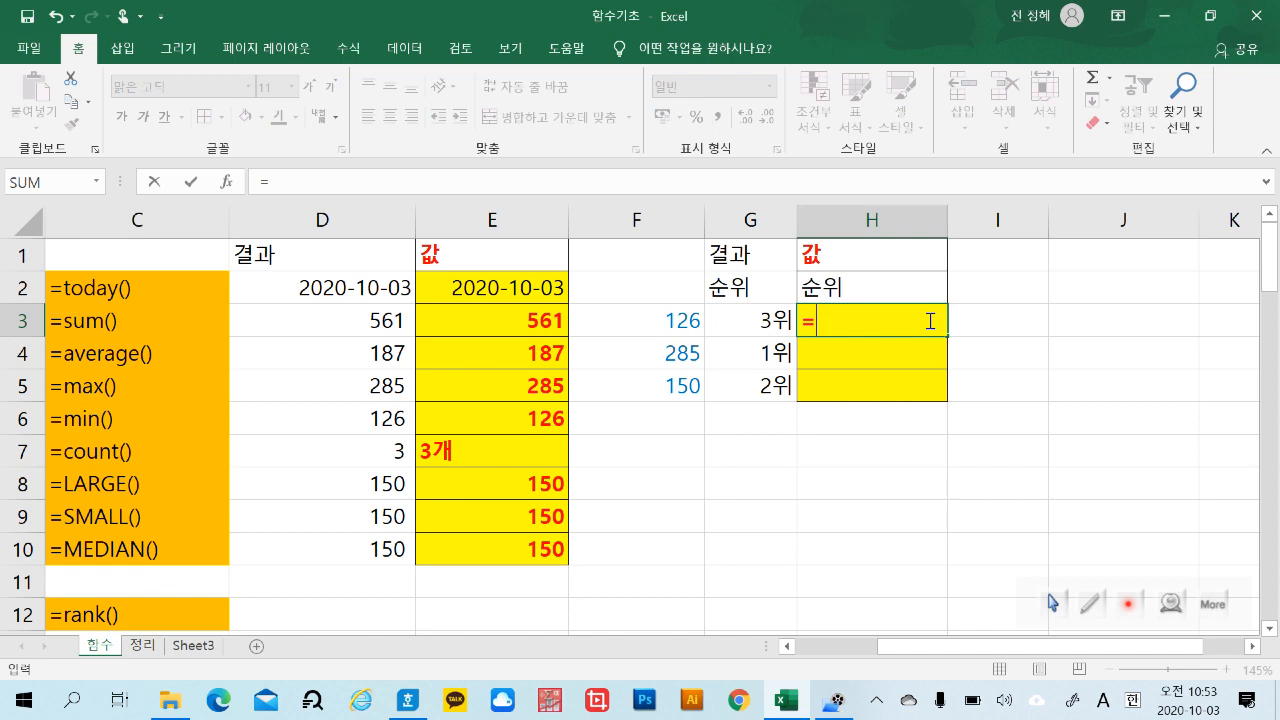
type("ra")
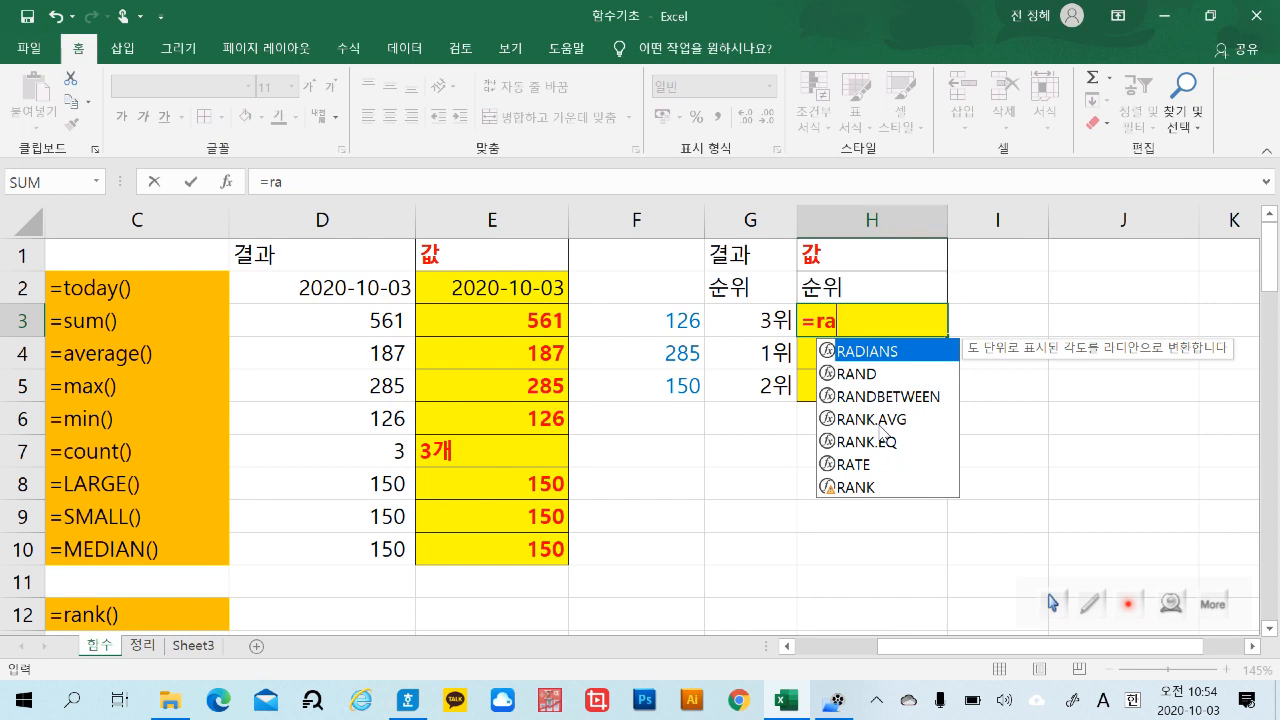
double_click(868, 490)
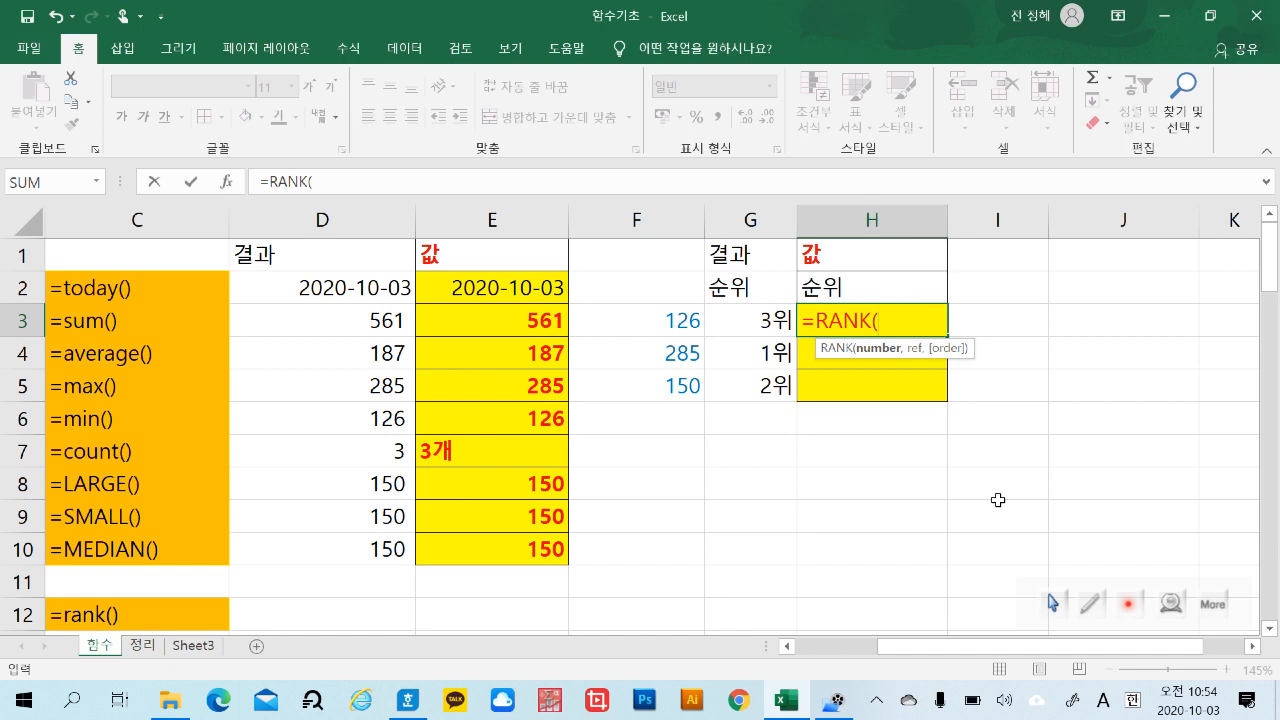
left_click(680, 325)
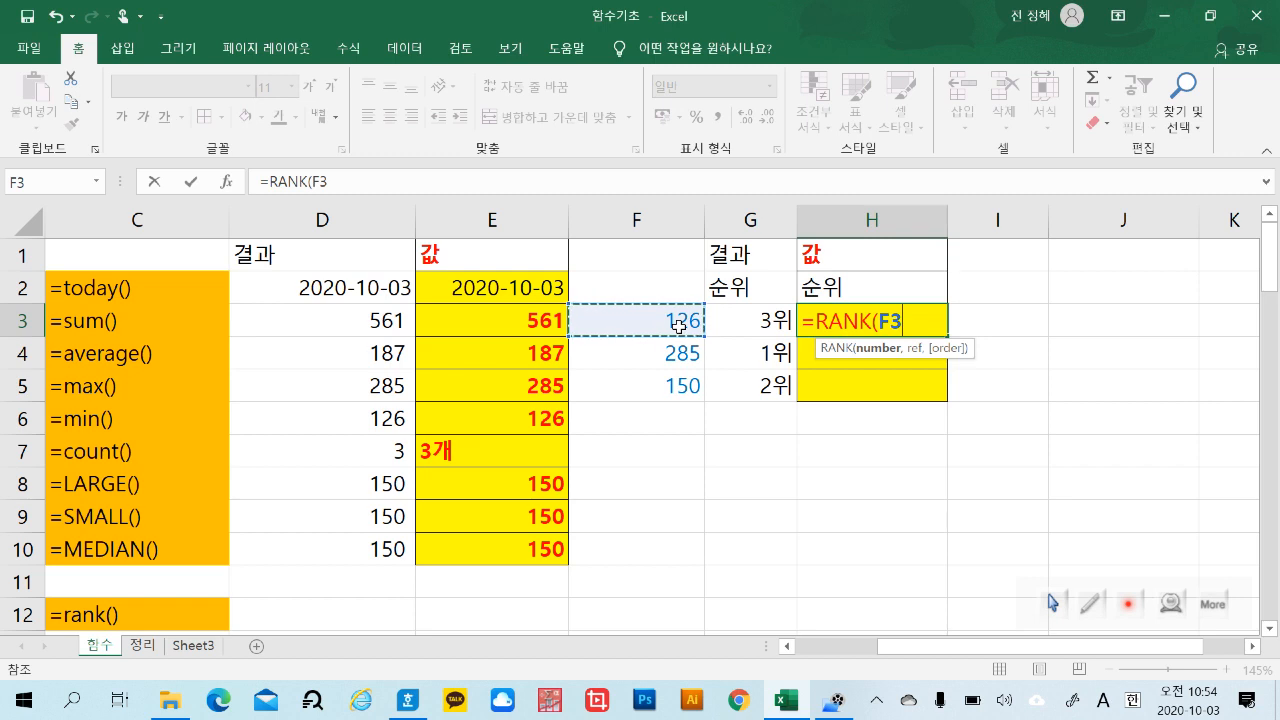
type(",")
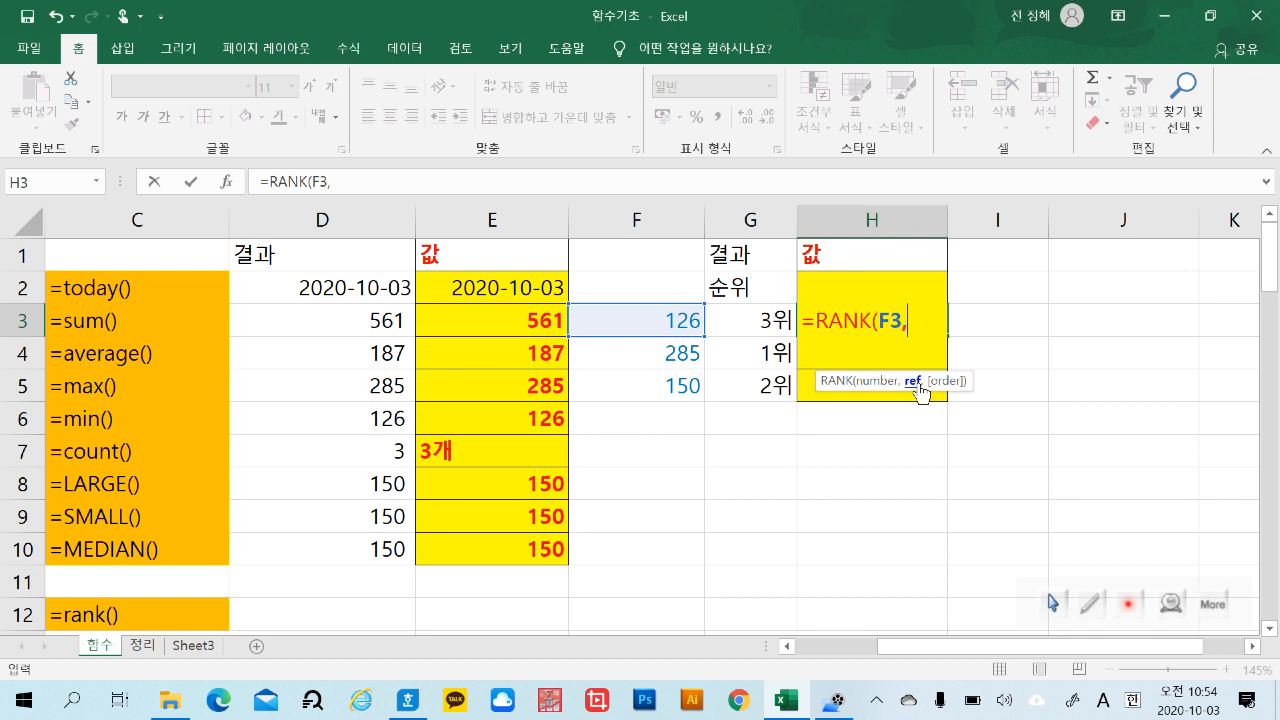
left_click(673, 322)
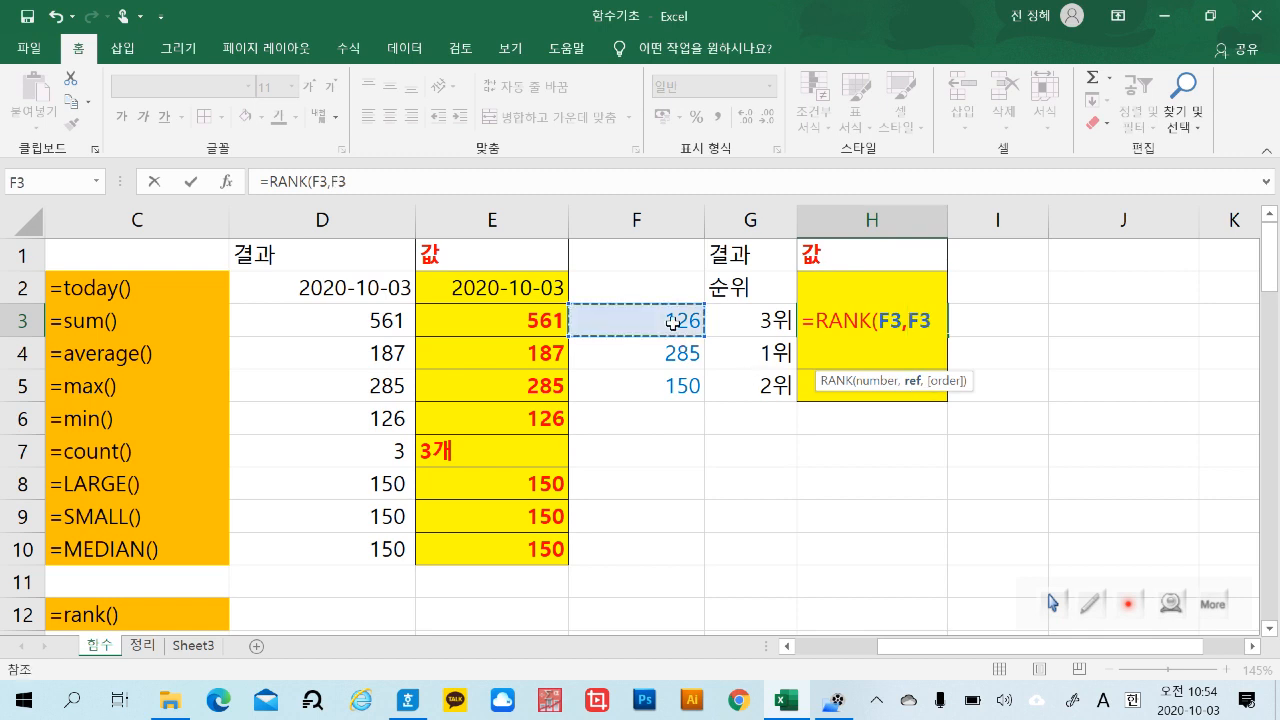
left_click_drag(673, 322, 676, 387)
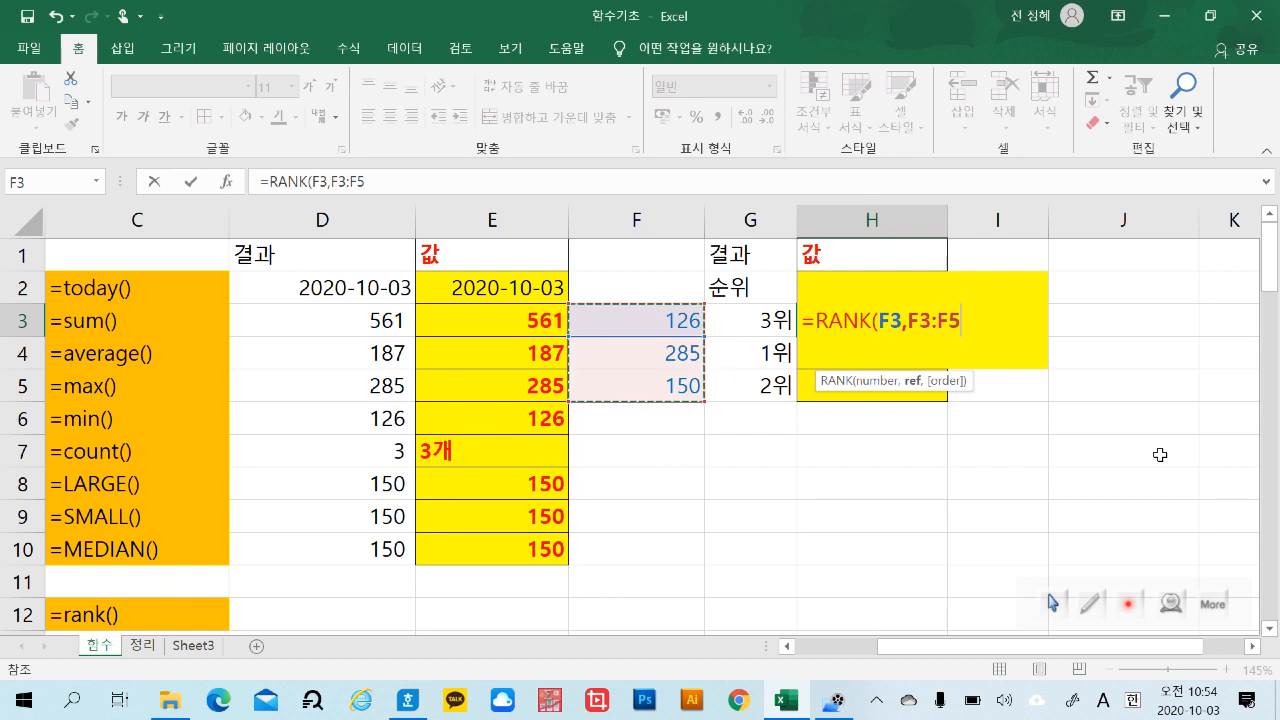
key("ctrl+p")
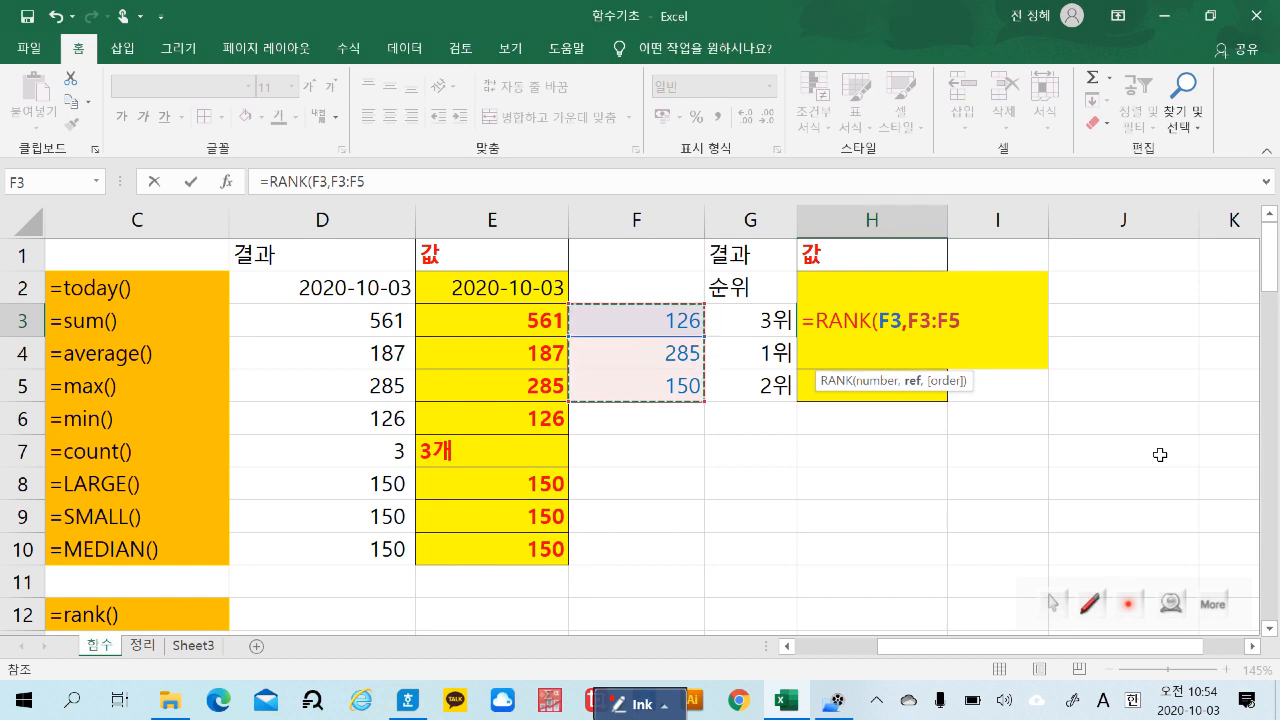
left_click(640, 704)
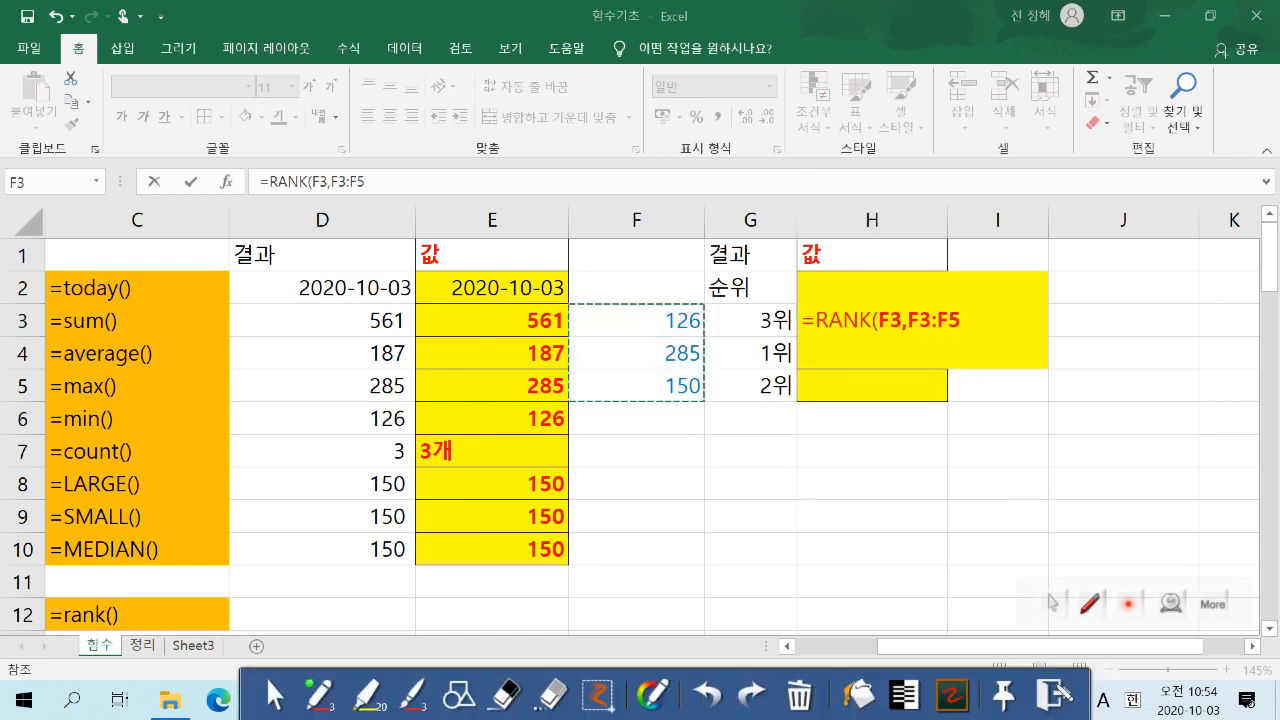
left_click(1066, 706)
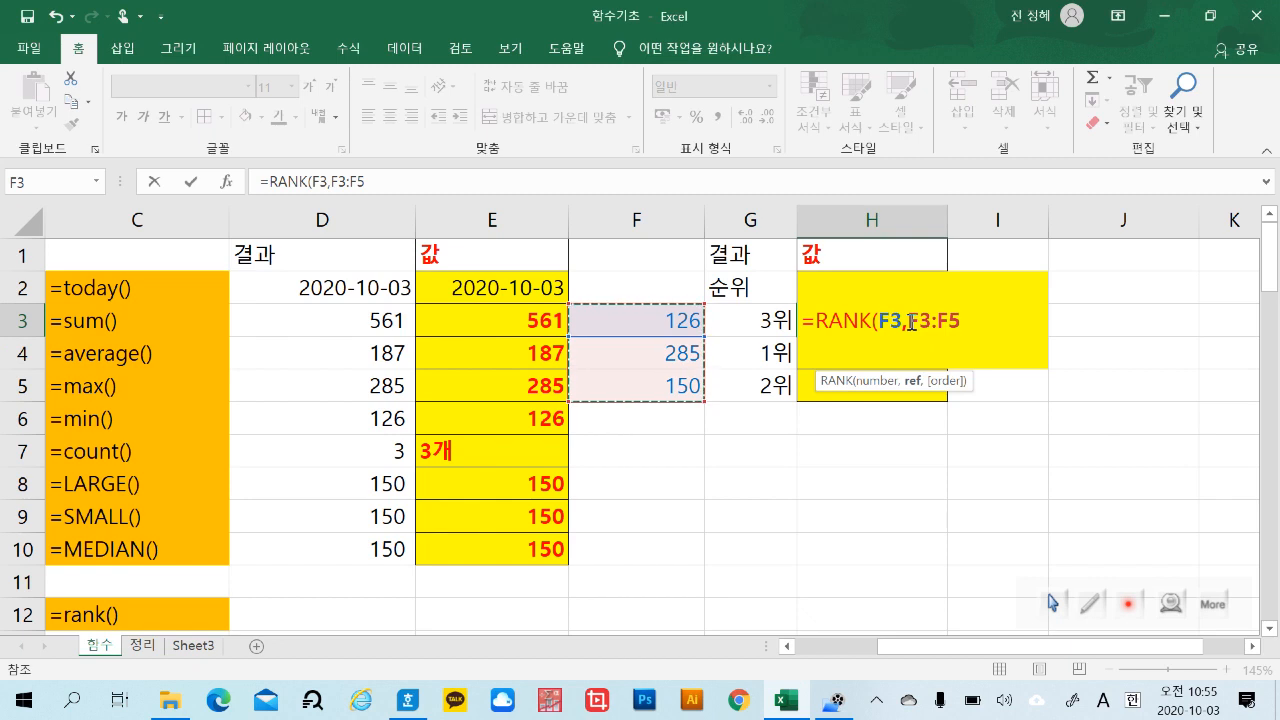
Make the reference range absolute as $F$3:$F$5 and complete the RANK formula in cell H3 without an order argument.
type("$")
key("BackSpace")
left_click(909, 324)
type("$")
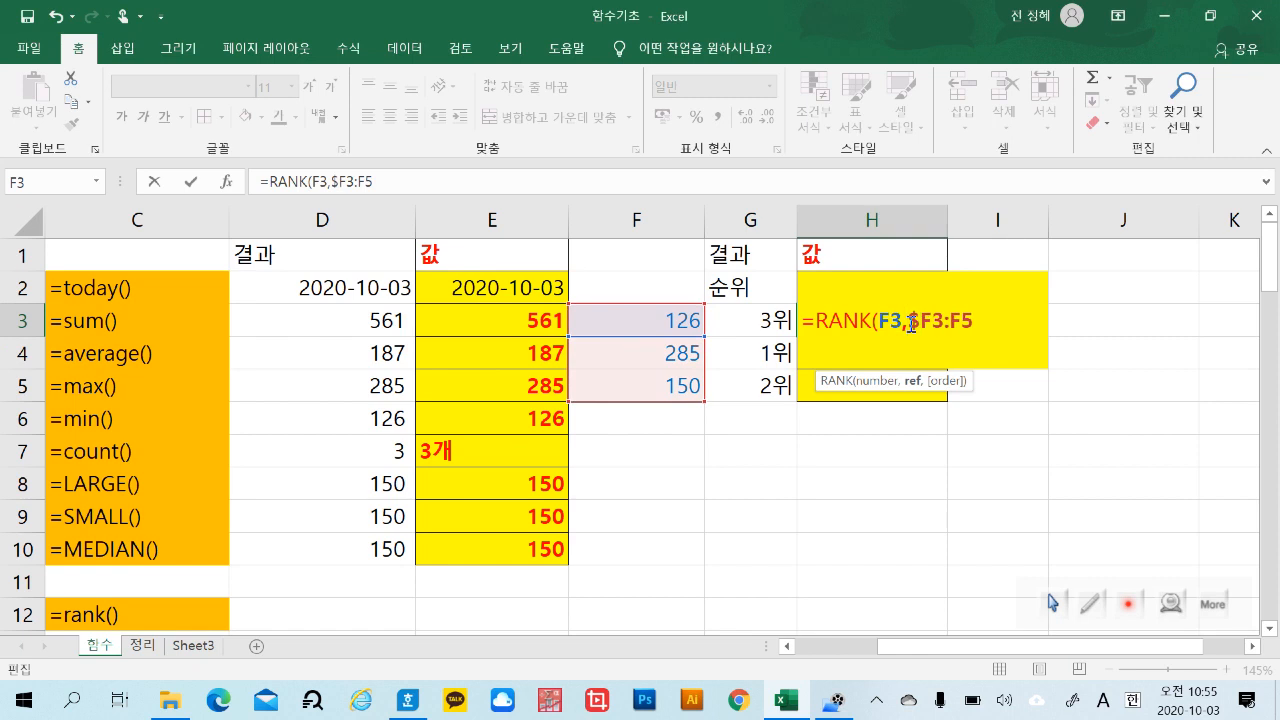
left_click(932, 324)
type("$")
left_click(964, 325)
type("$")
left_click(987, 323)
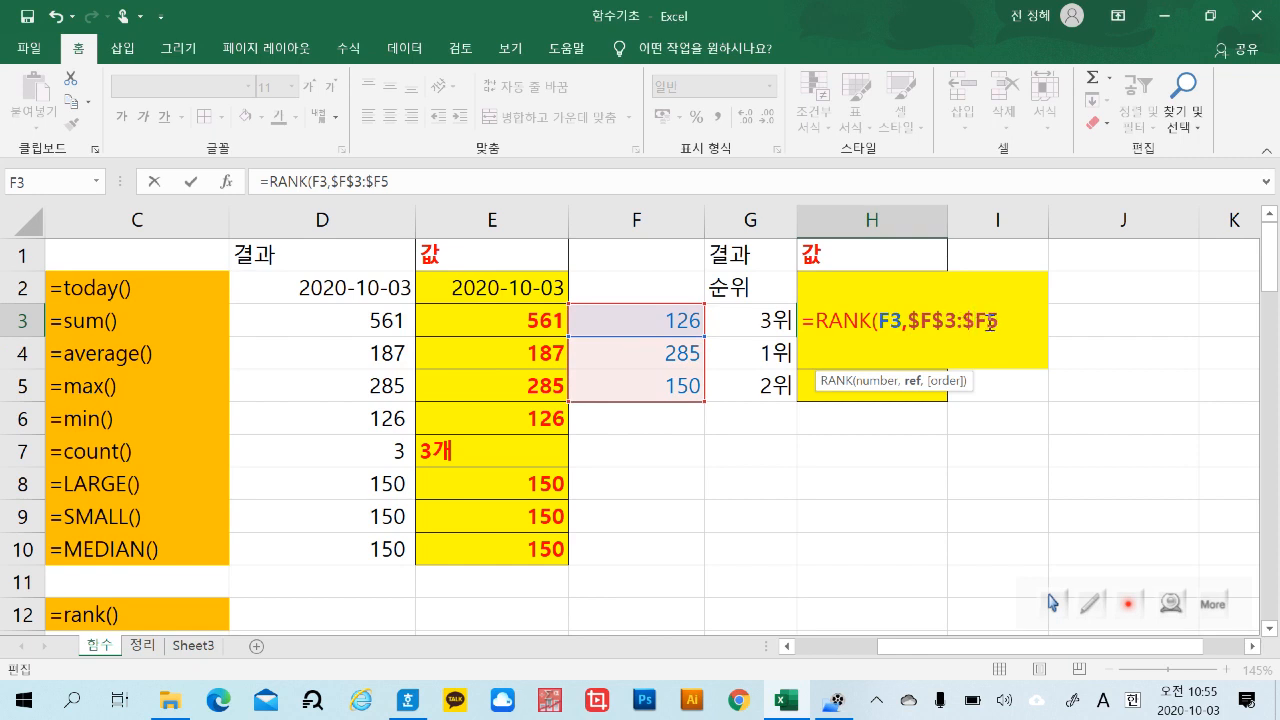
type("$5,")
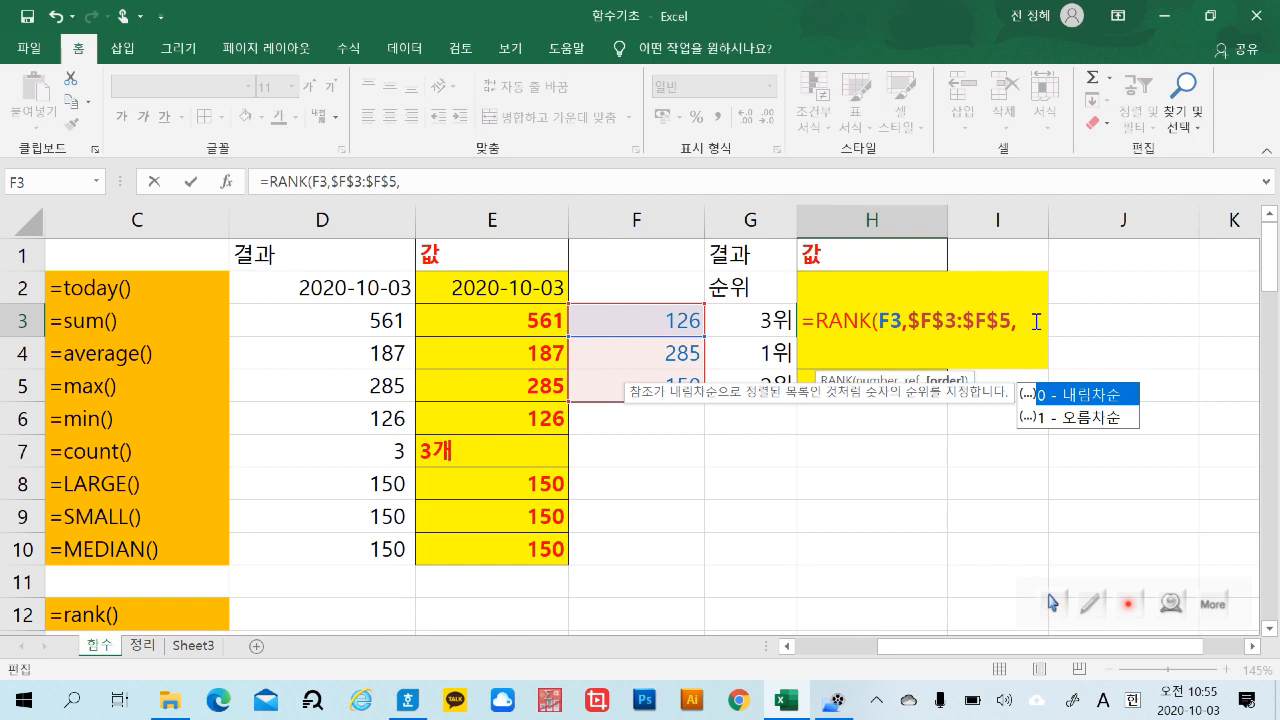
key("BackSpace")
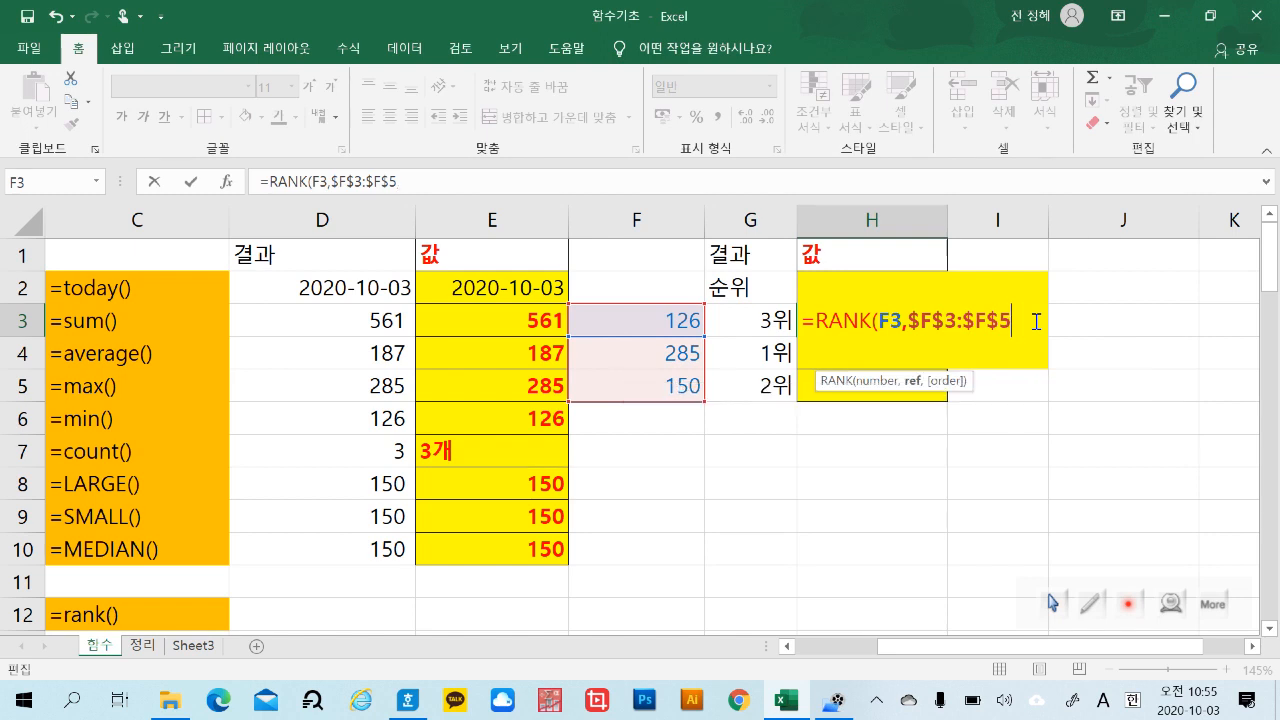
key("Return")
Fill the RANK formula from cell H3 down through H5.
left_click(892, 316)
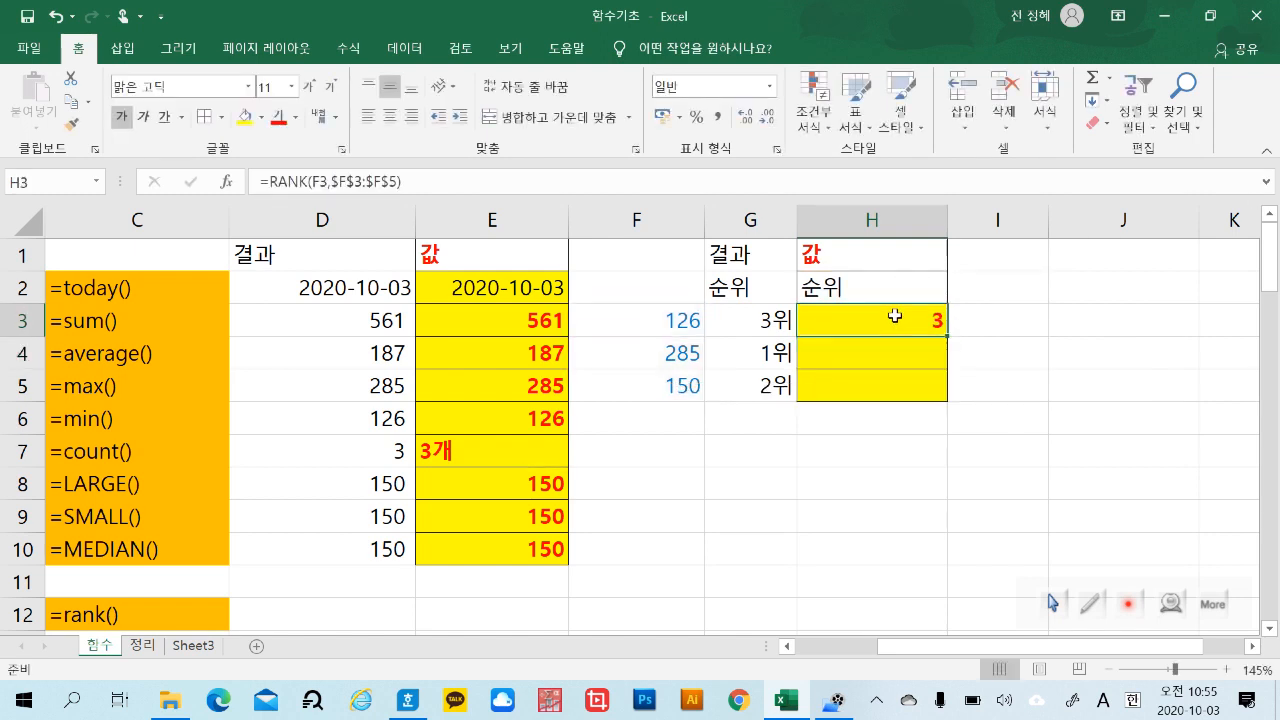
left_click_drag(946, 336, 1003, 406)
left_click(1071, 473)
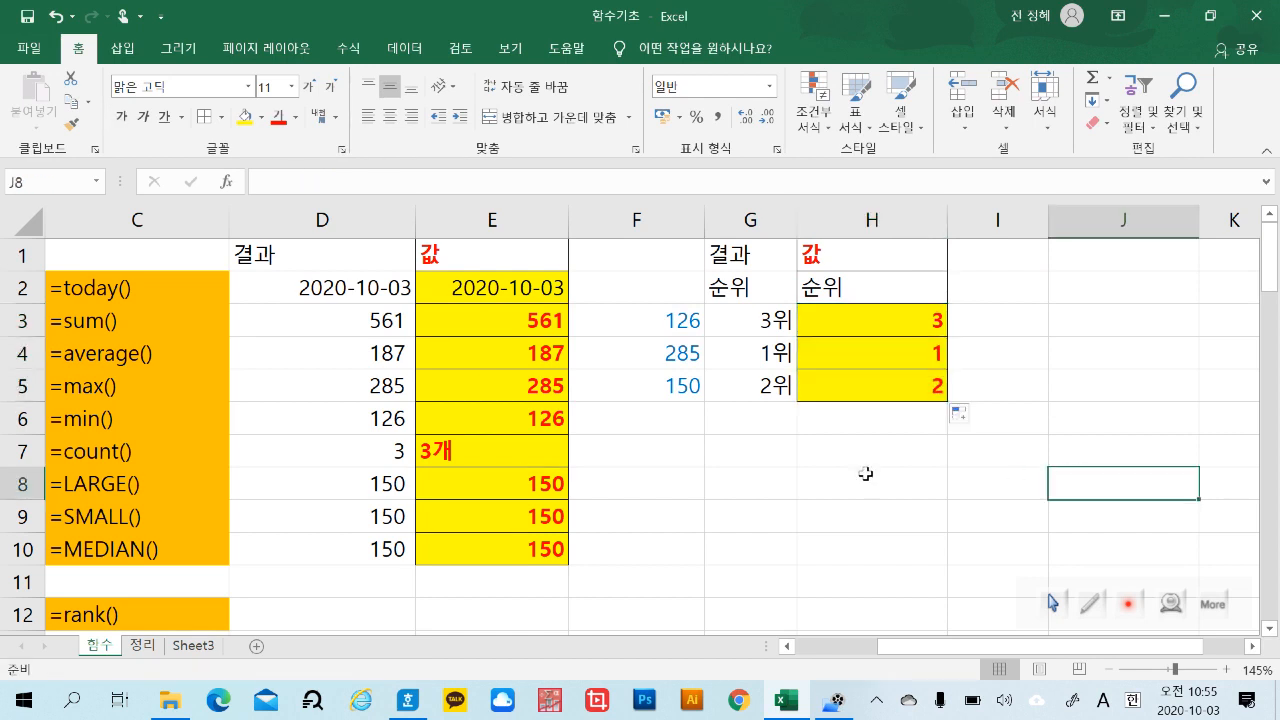
Compare the filled RANK formulas in H3:H5 with the numbers in column F.
left_click(851, 357)
left_click(662, 355)
left_click(876, 356)
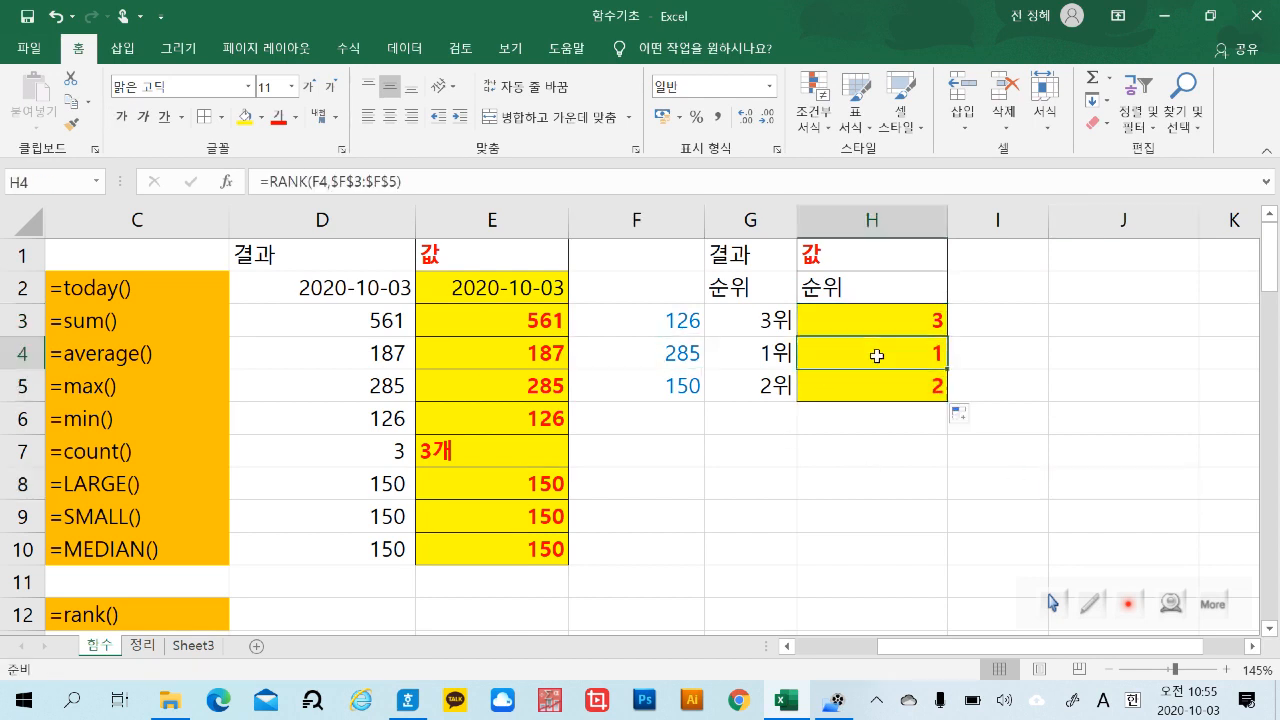
left_click(889, 390)
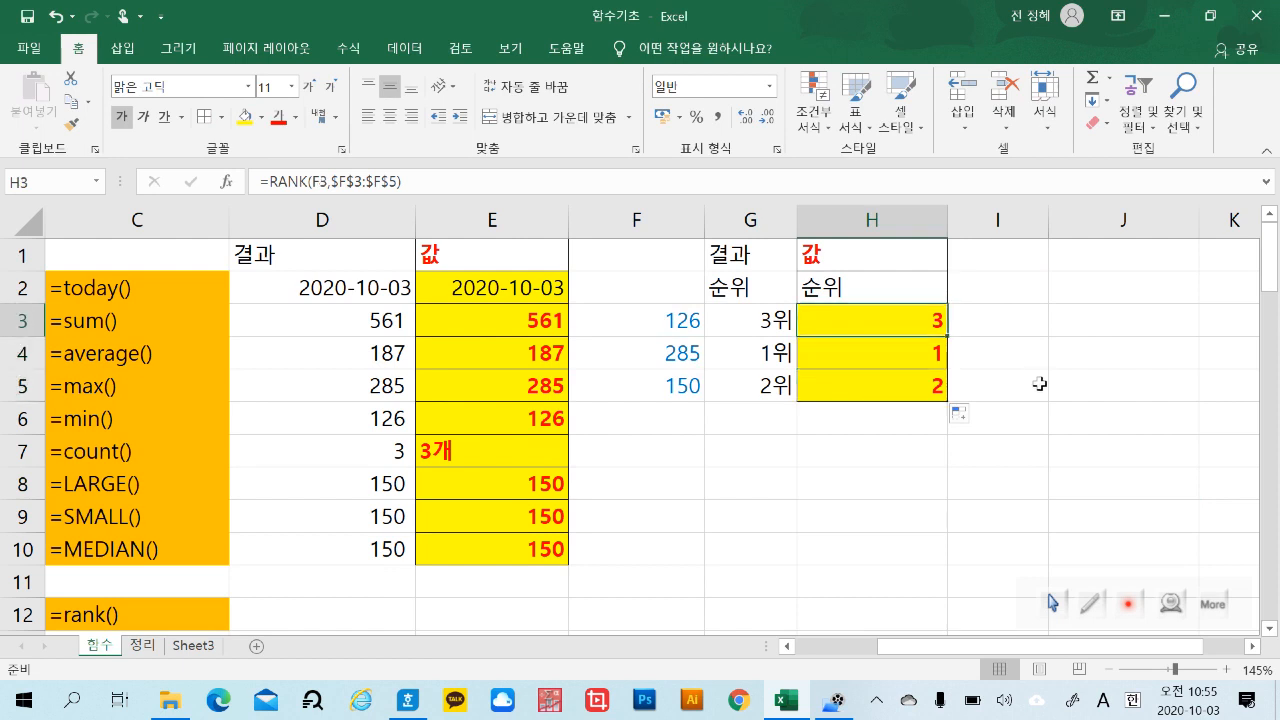
left_click(1040, 384)
Add the order argument 1 for ascending ranking to the RANK formula in cell H3.
double_click(928, 323)
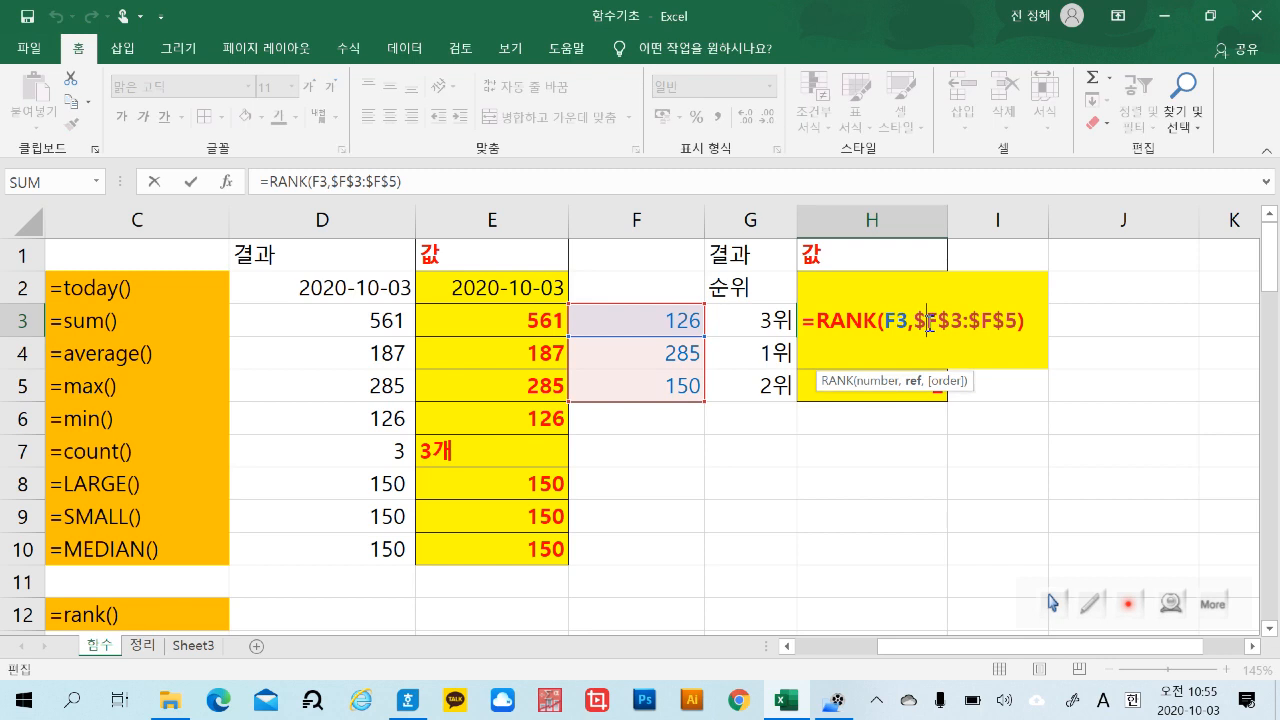
left_click(1018, 326)
type(",")
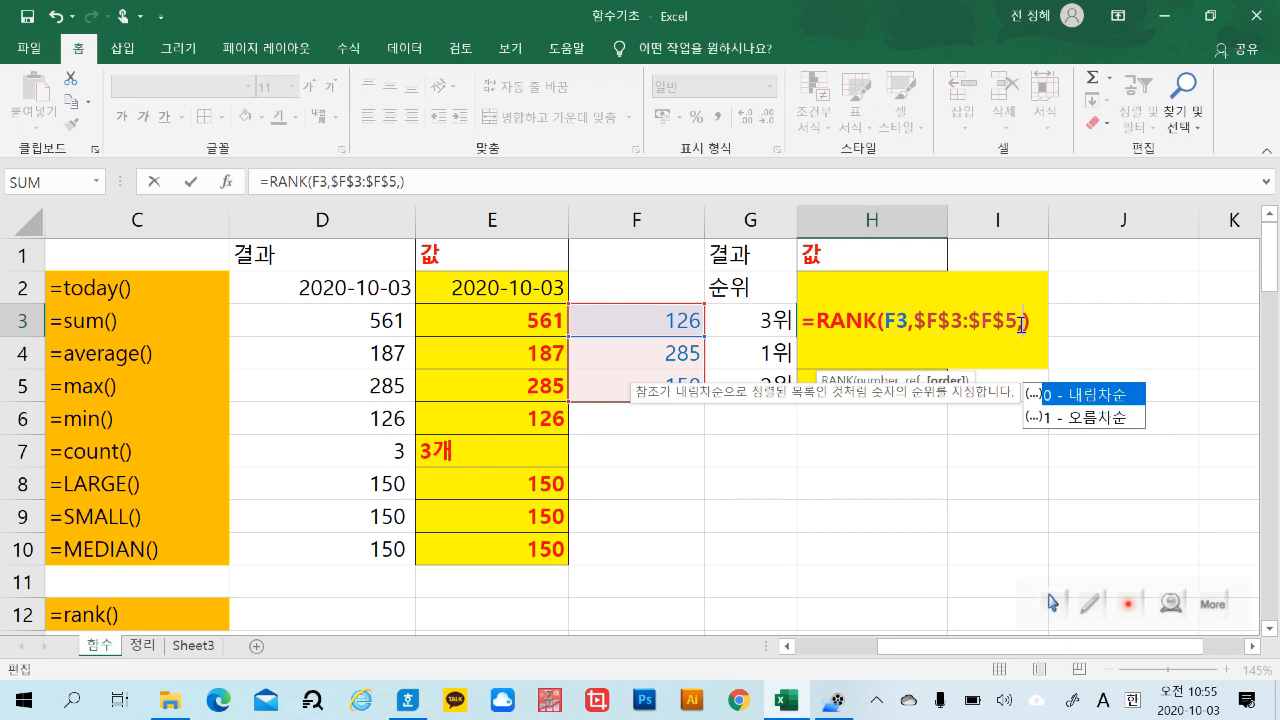
type("1")
key("Return")
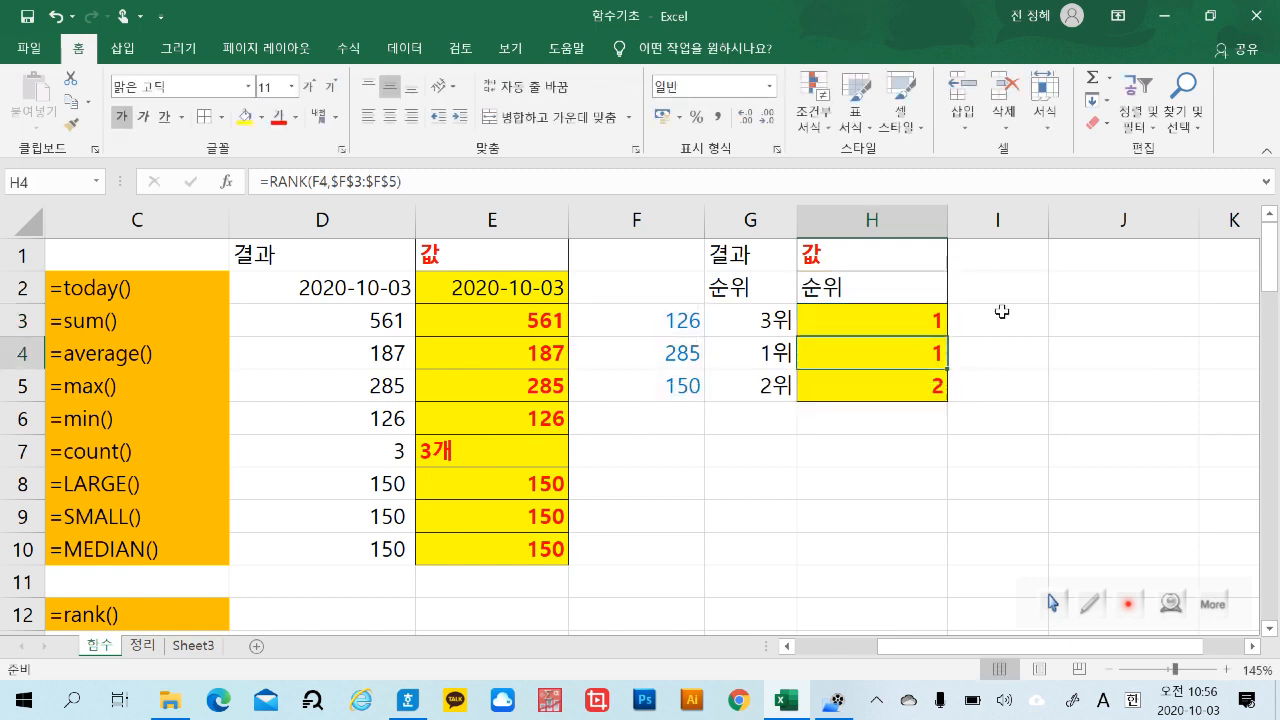
Check the formulas in H3:H5 and fill the ascending RANK formula from H3 down through H5.
left_click(920, 324)
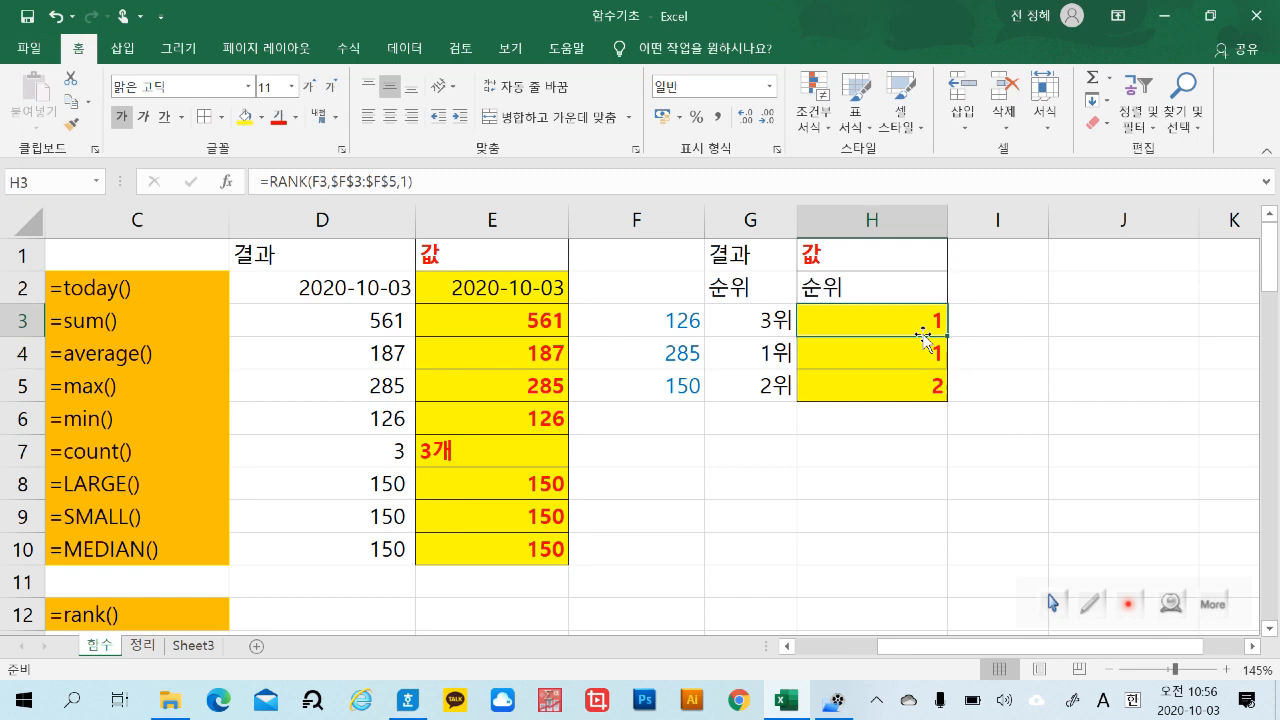
left_click(920, 353)
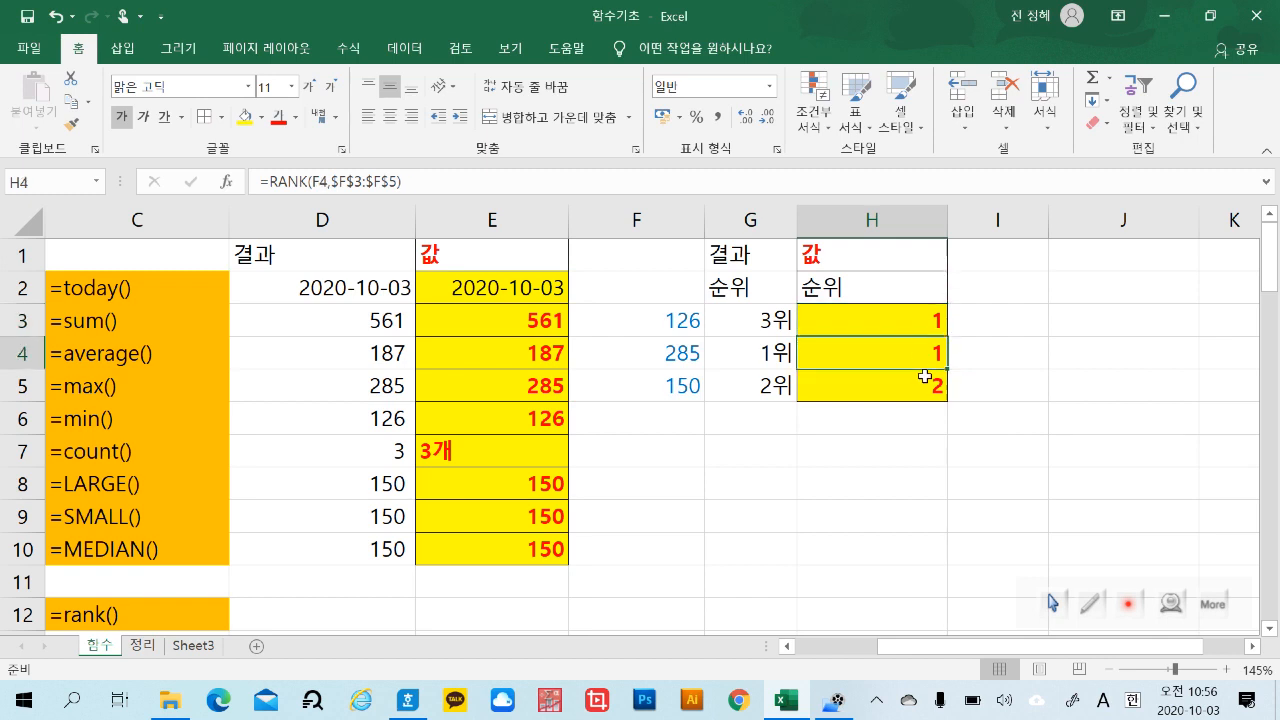
left_click(922, 382)
left_click(928, 356)
left_click(922, 320)
left_click_drag(941, 322, 943, 390)
Check the ascending ranks in H3 and H4, and clear the contents of H3:H5.
left_click(929, 317)
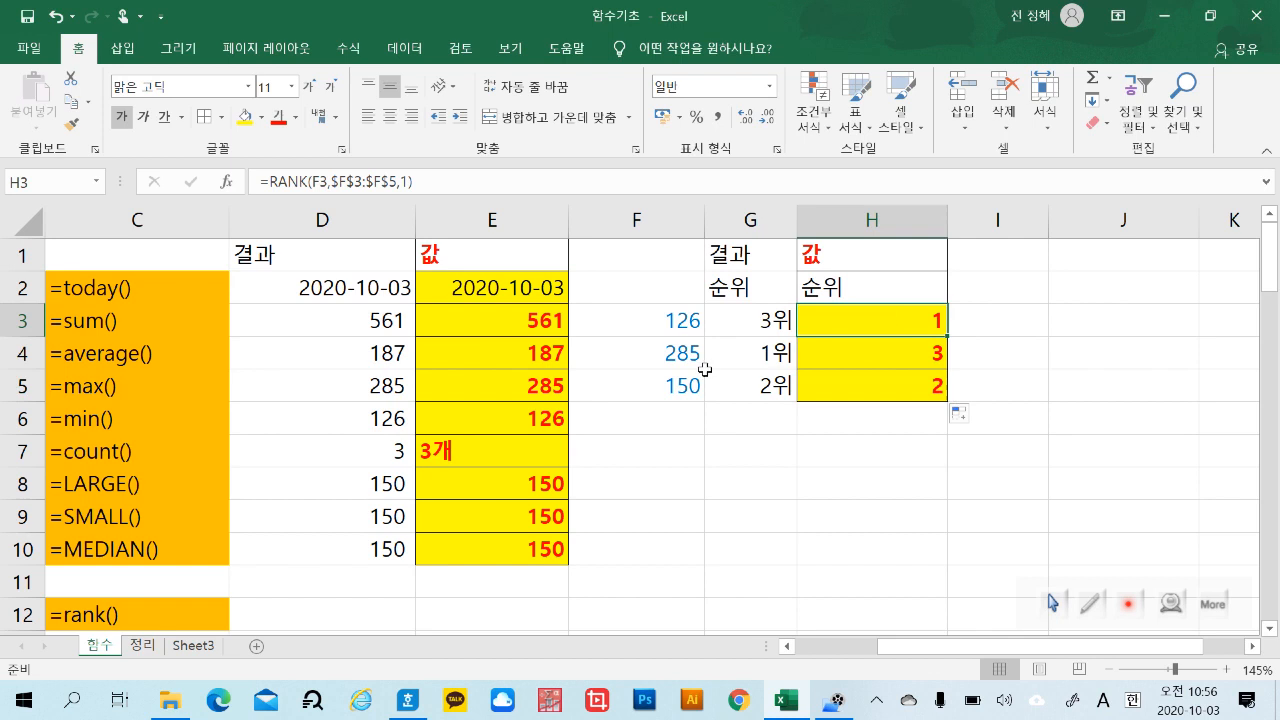
left_click(862, 362)
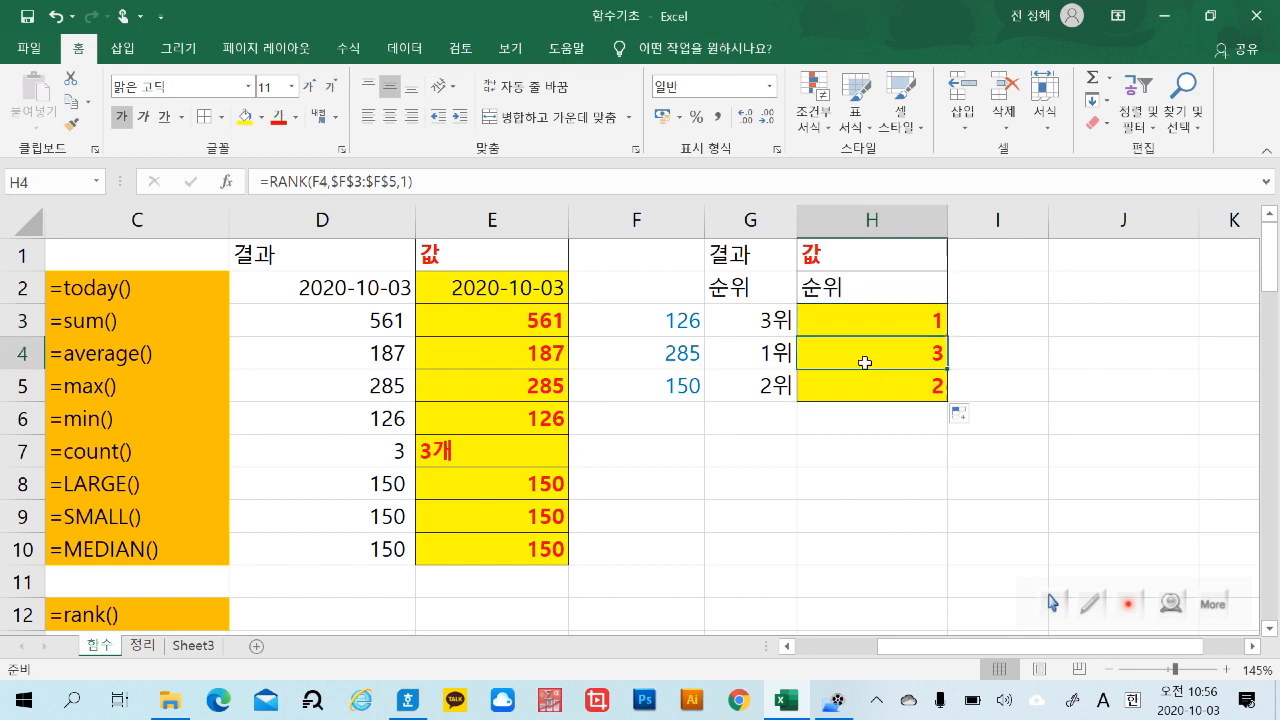
left_click(918, 318)
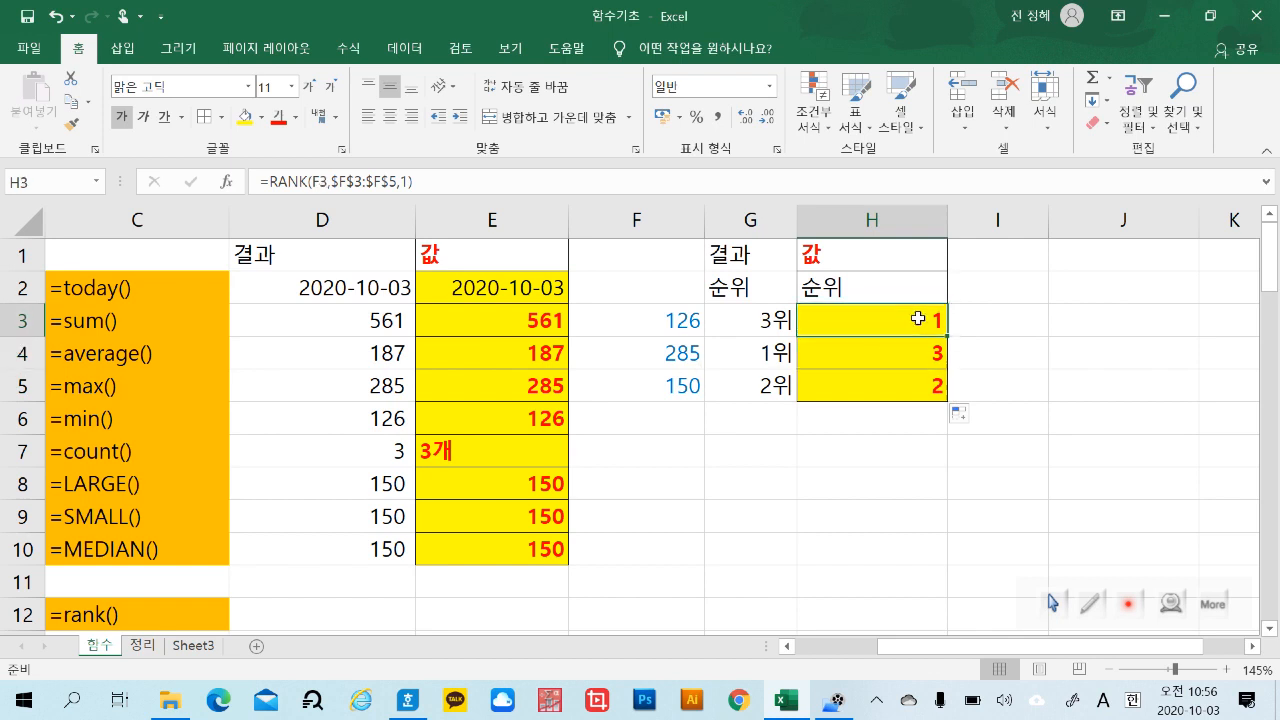
left_click_drag(912, 316, 911, 395)
key("Delete")
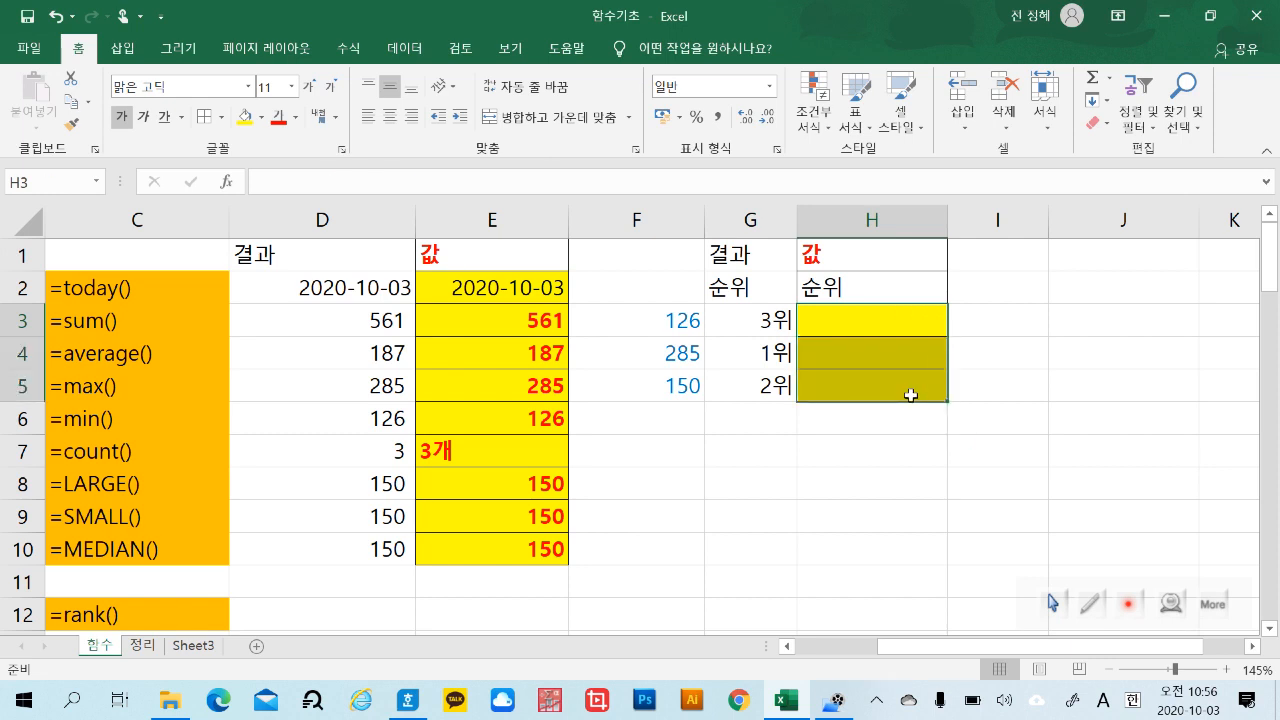
Begin a RANK.EQ formula in cell H3 with F3 as the number and F3:F5 as the reference range.
left_click(838, 323)
type("=")
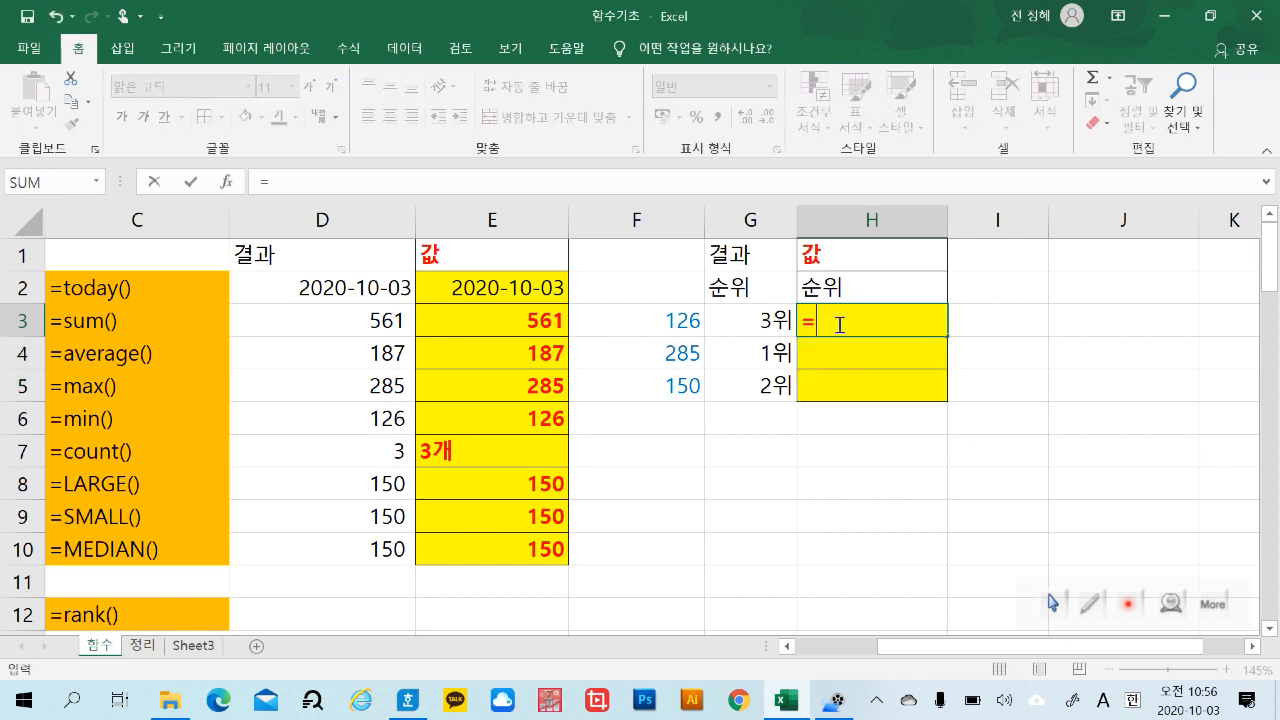
type("ra")
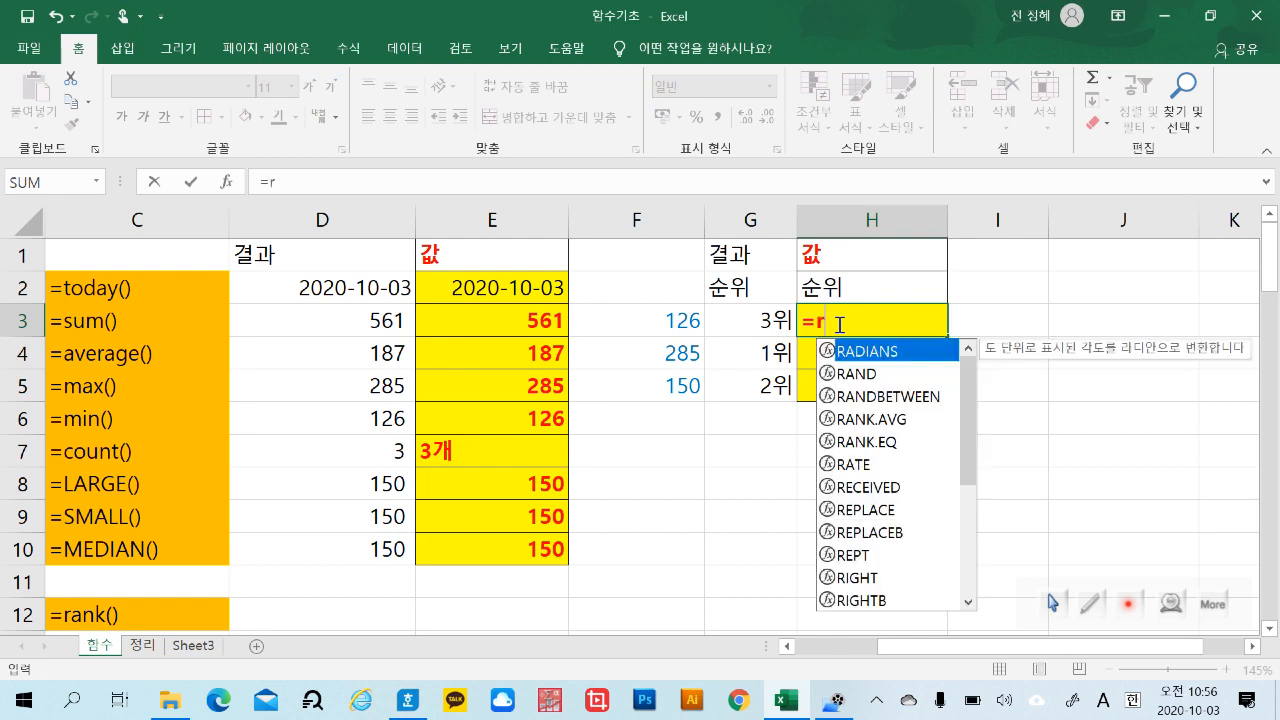
double_click(866, 442)
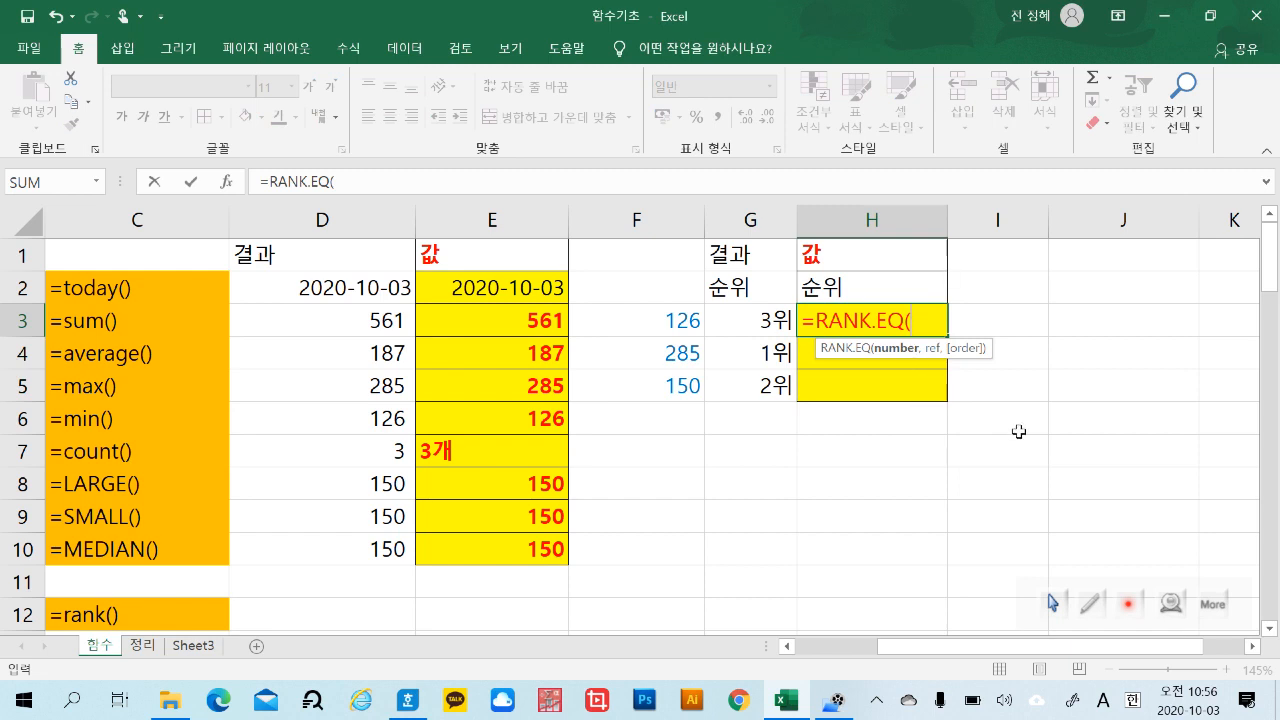
left_click(634, 319)
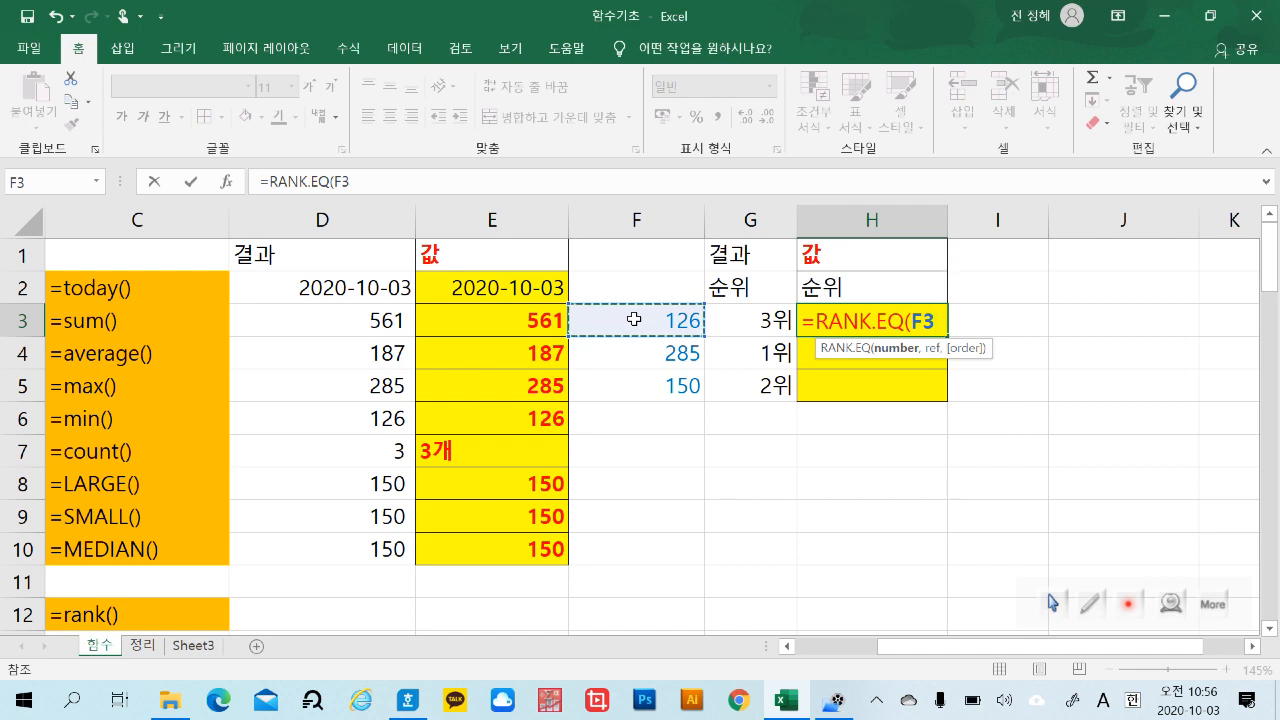
type(",")
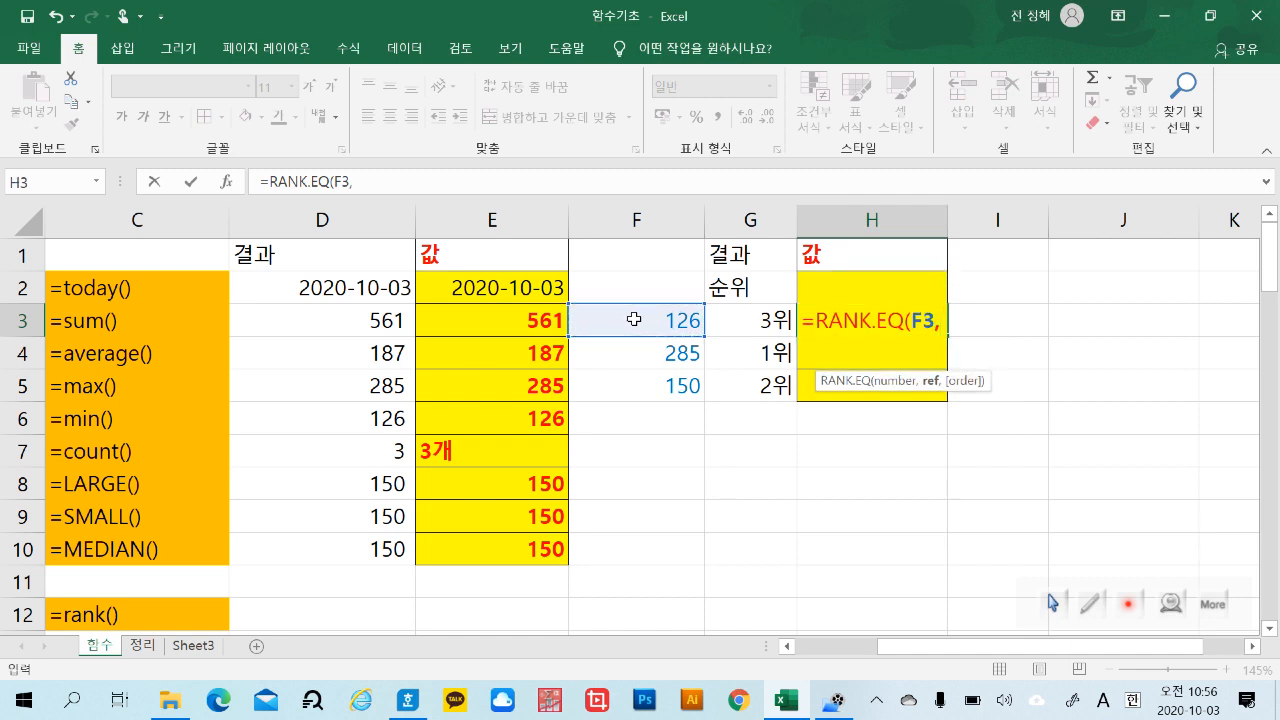
left_click_drag(634, 319, 670, 384)
Make the reference range in the RANK.EQ formula absolute as $F$3:$F$5.
left_click(941, 330)
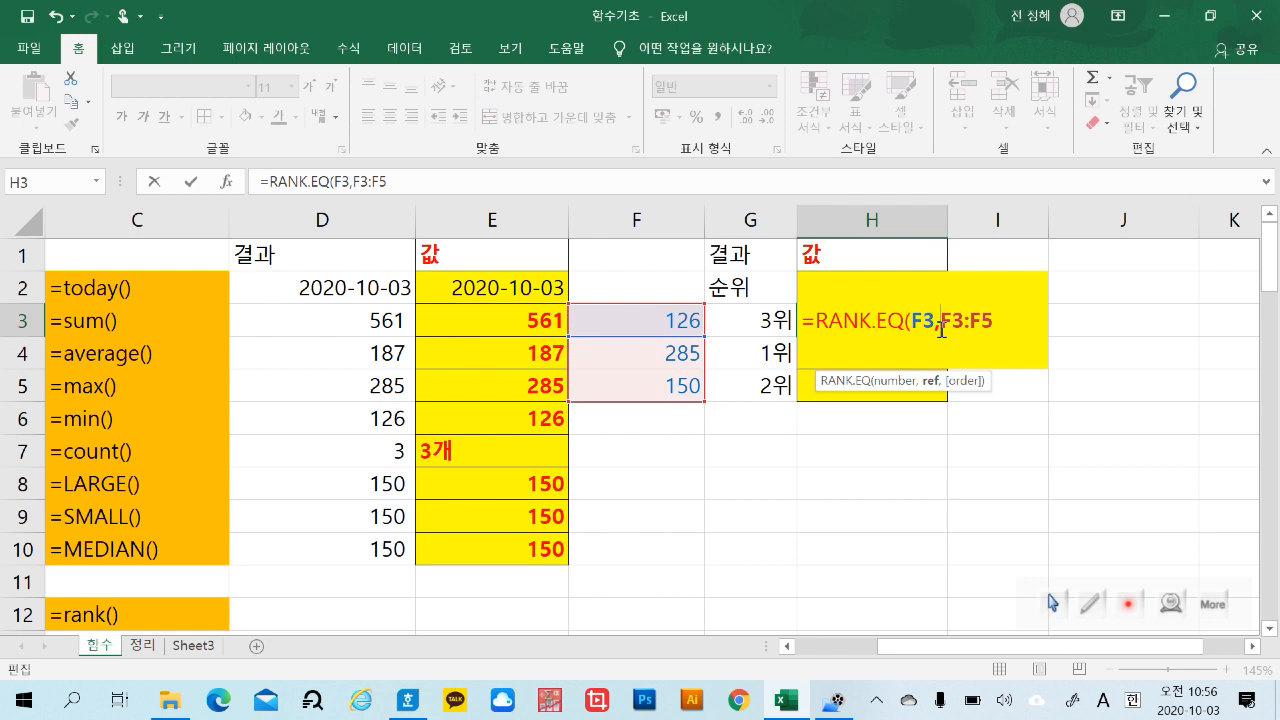
type("$")
left_click(964, 325)
type("$")
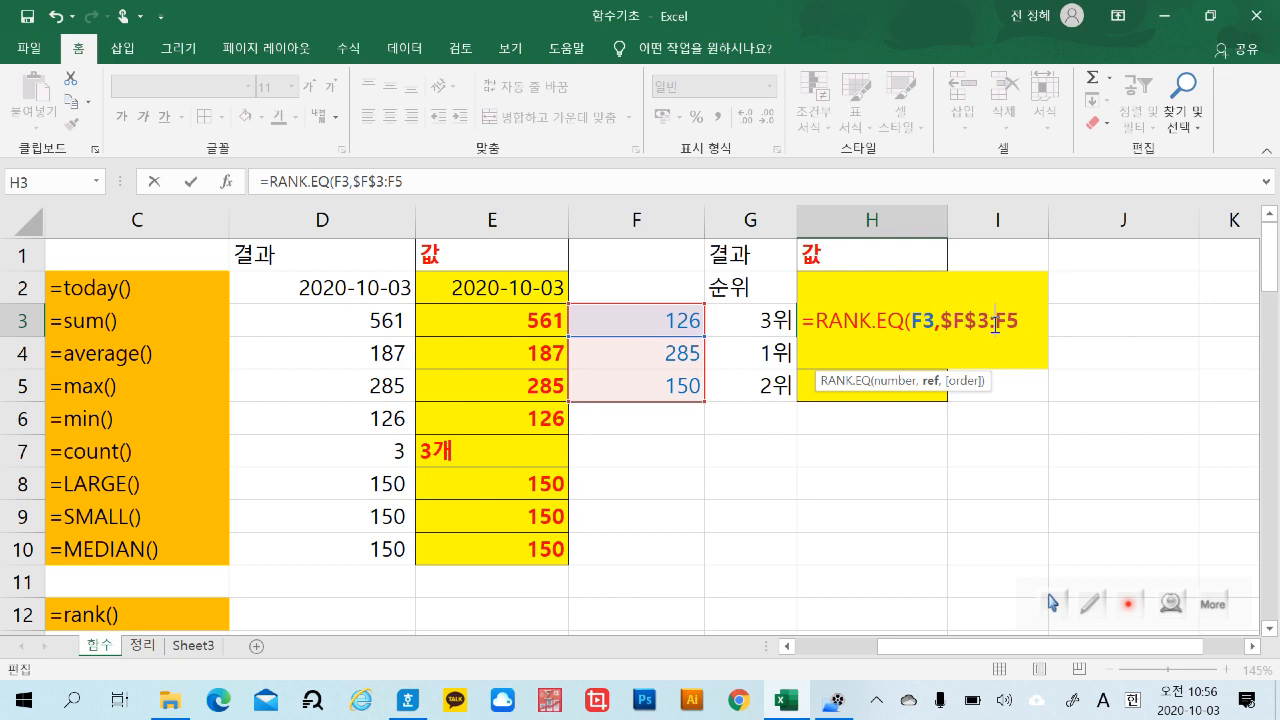
left_click(996, 325)
type("$")
left_click(1020, 326)
type("$F$")
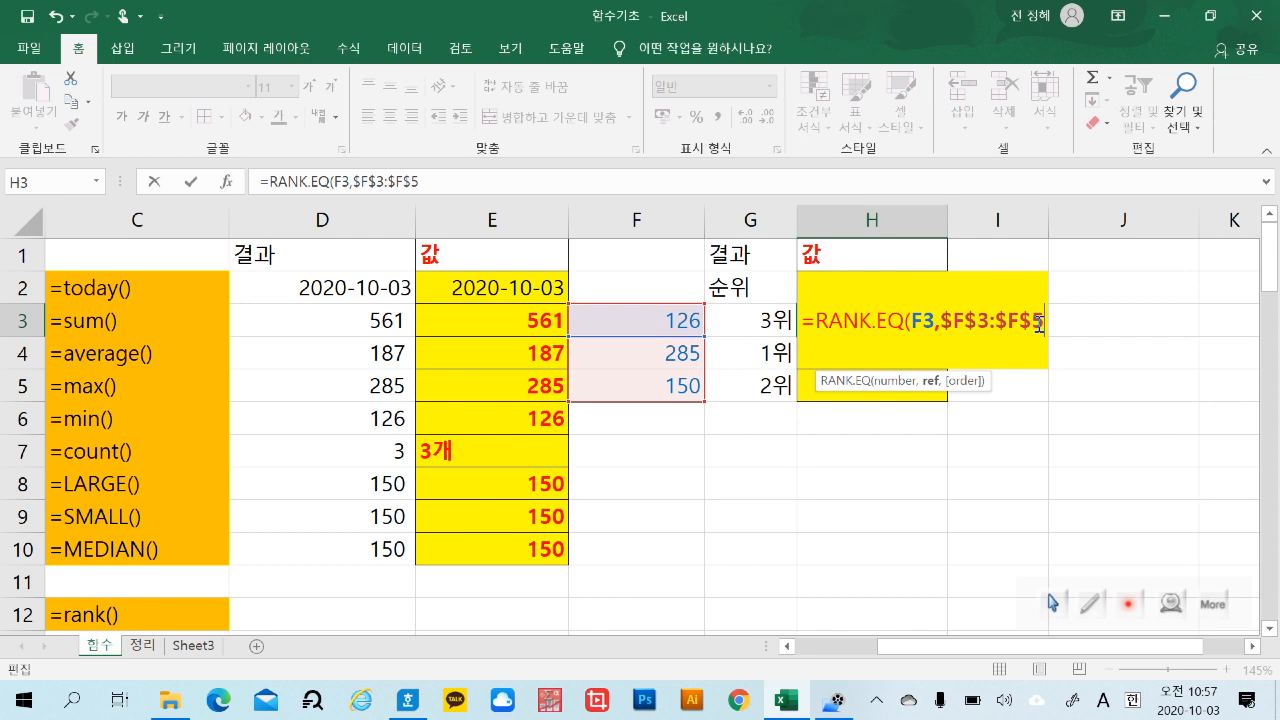
Complete the RANK.EQ formula in cell H3 without an order argument.
left_click(1040, 326)
type(",")
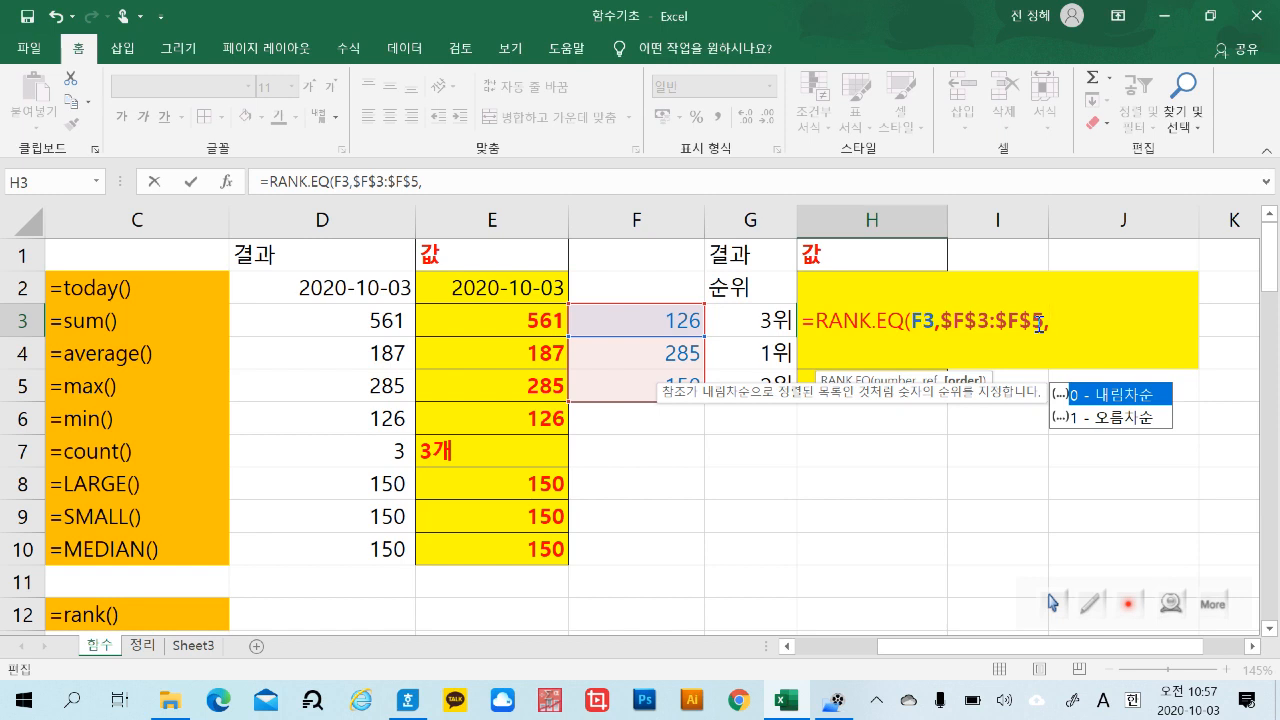
key("BackSpace")
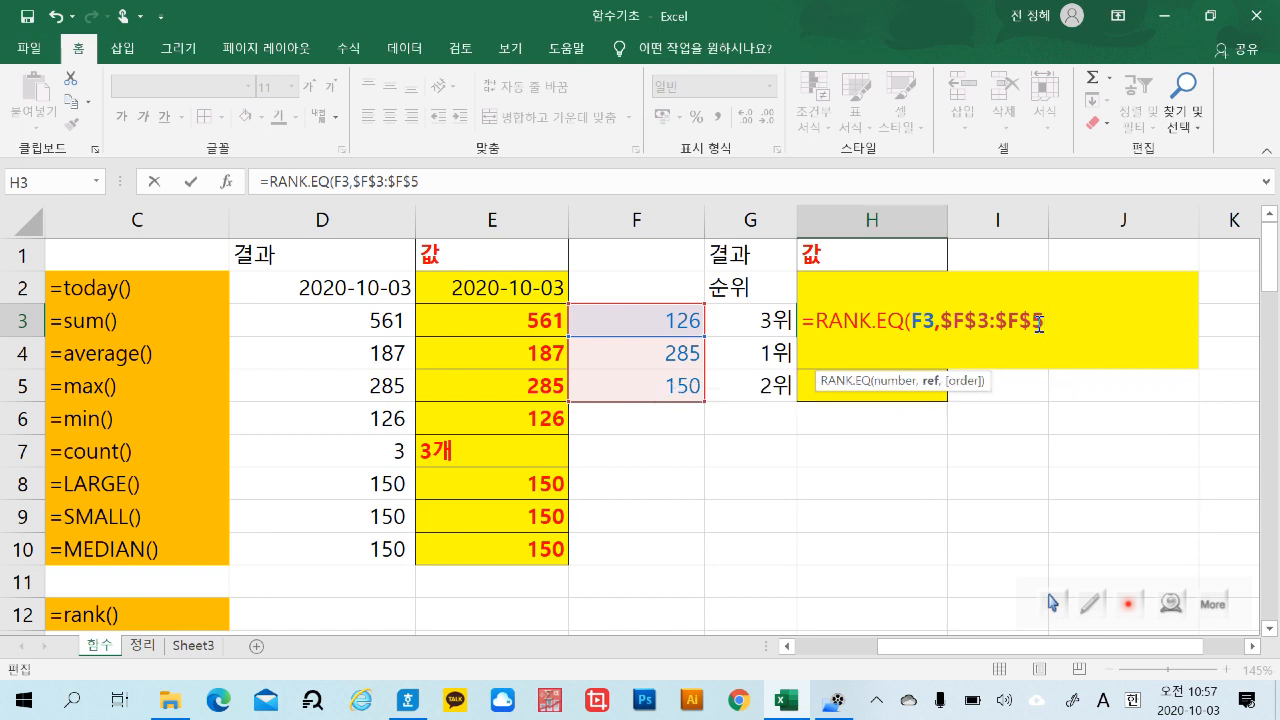
type(")")
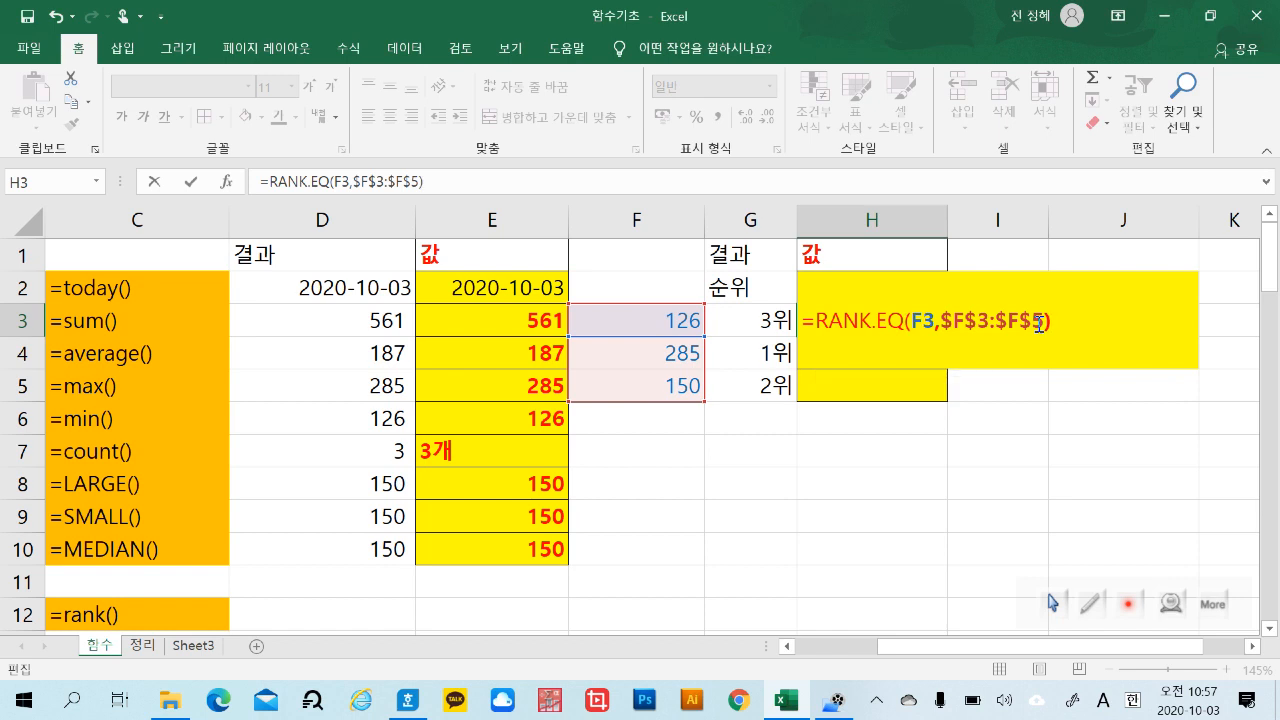
key("Return")
Fill the RANK.EQ formula from cell H3 down through H5.
left_click(880, 318)
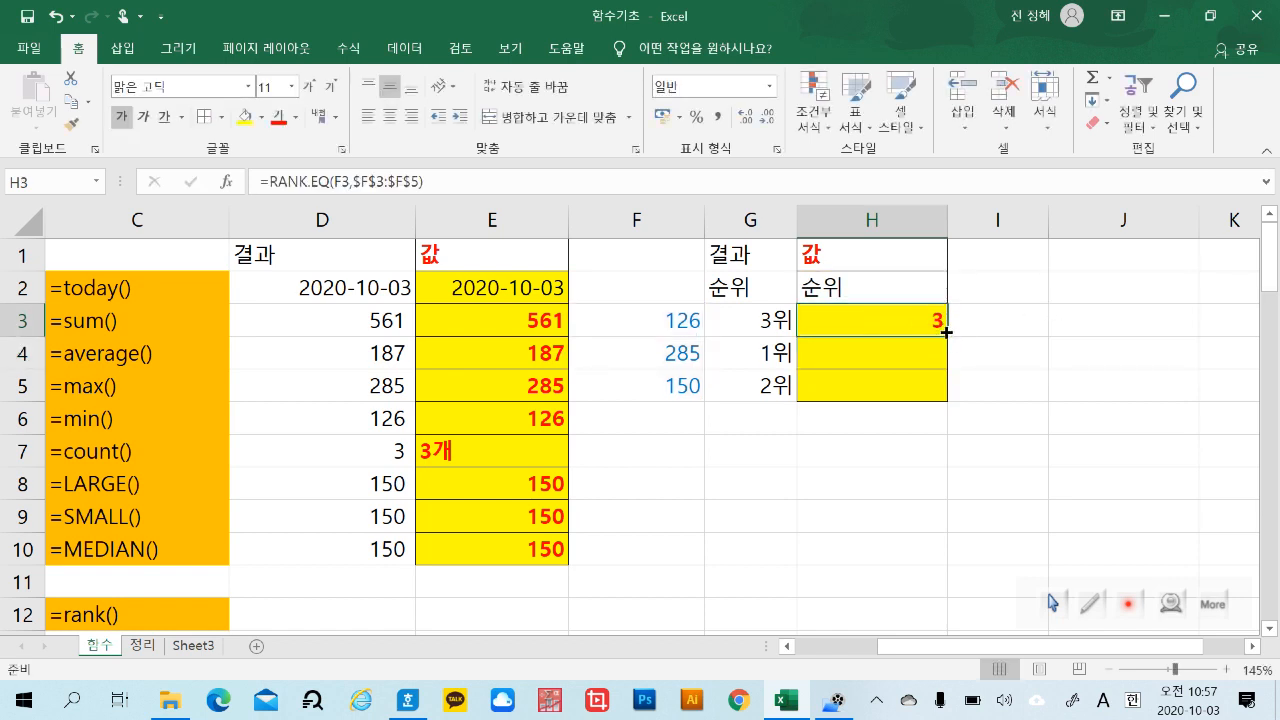
left_click_drag(943, 331, 945, 400)
left_click(1018, 442)
Append &"등" to the end of the RANK.EQ formula in cell H3.
left_click(936, 324)
double_click(921, 334)
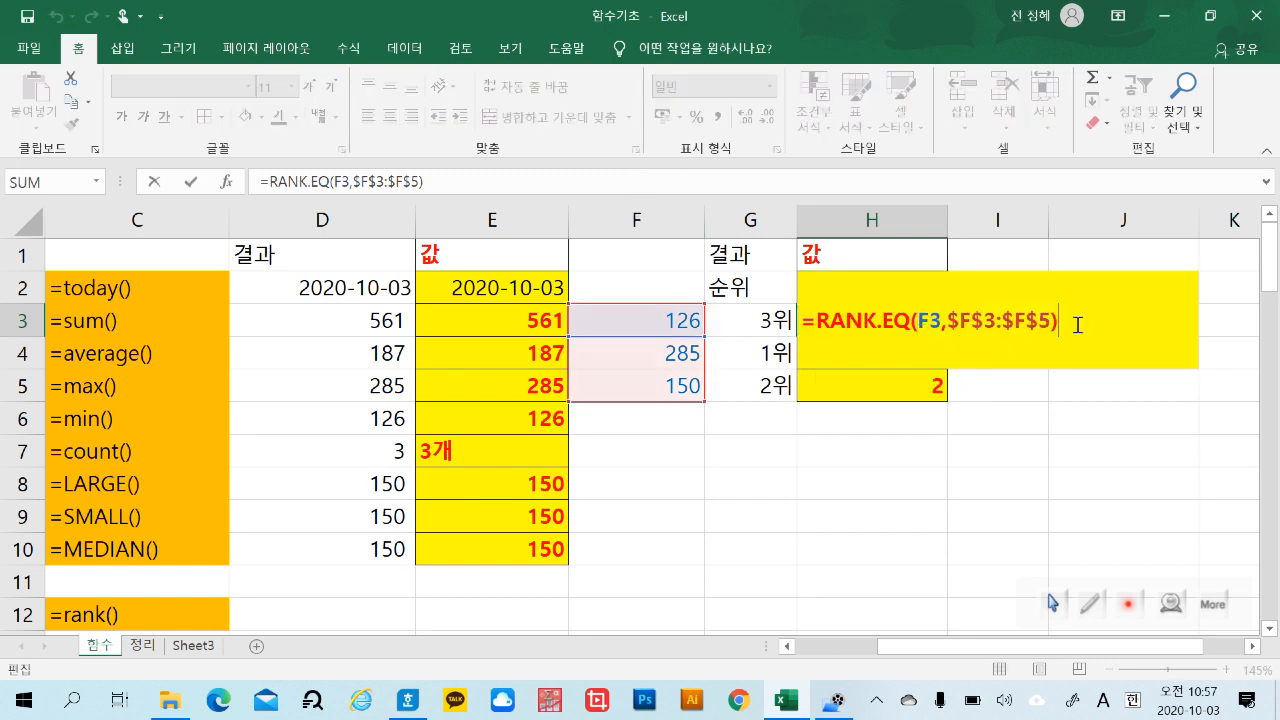
left_click(511, 183)
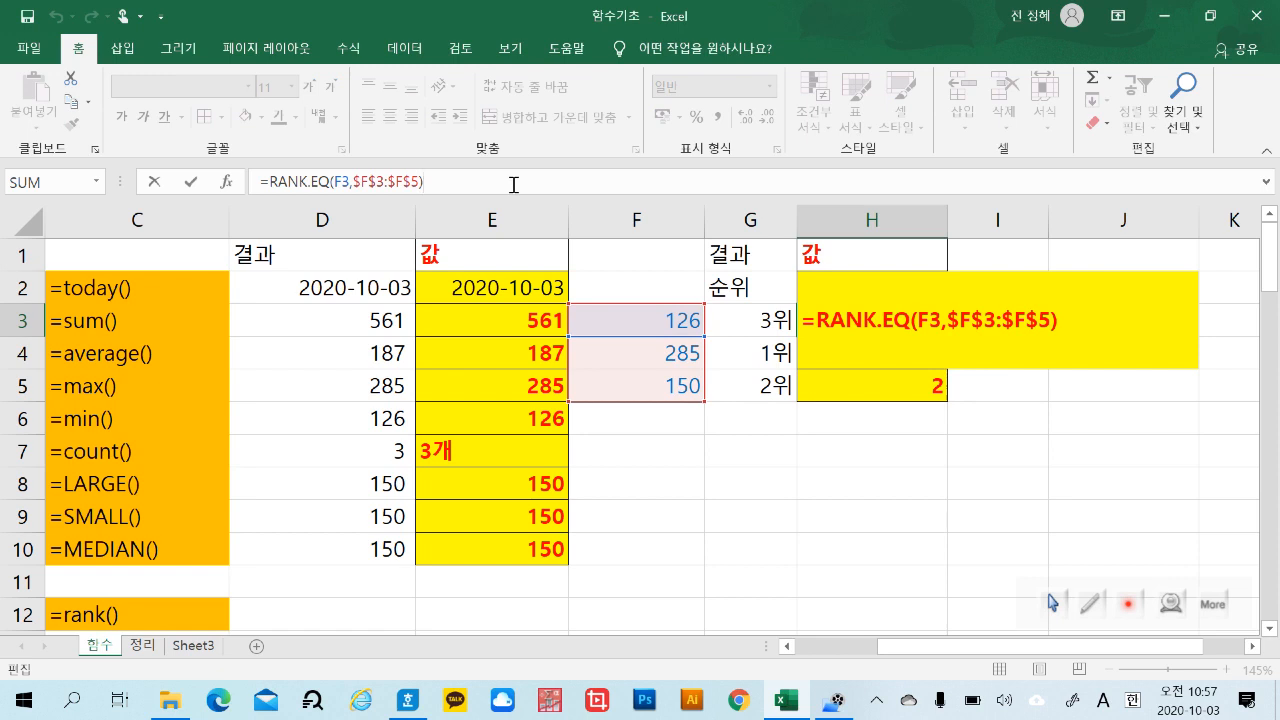
type("&")
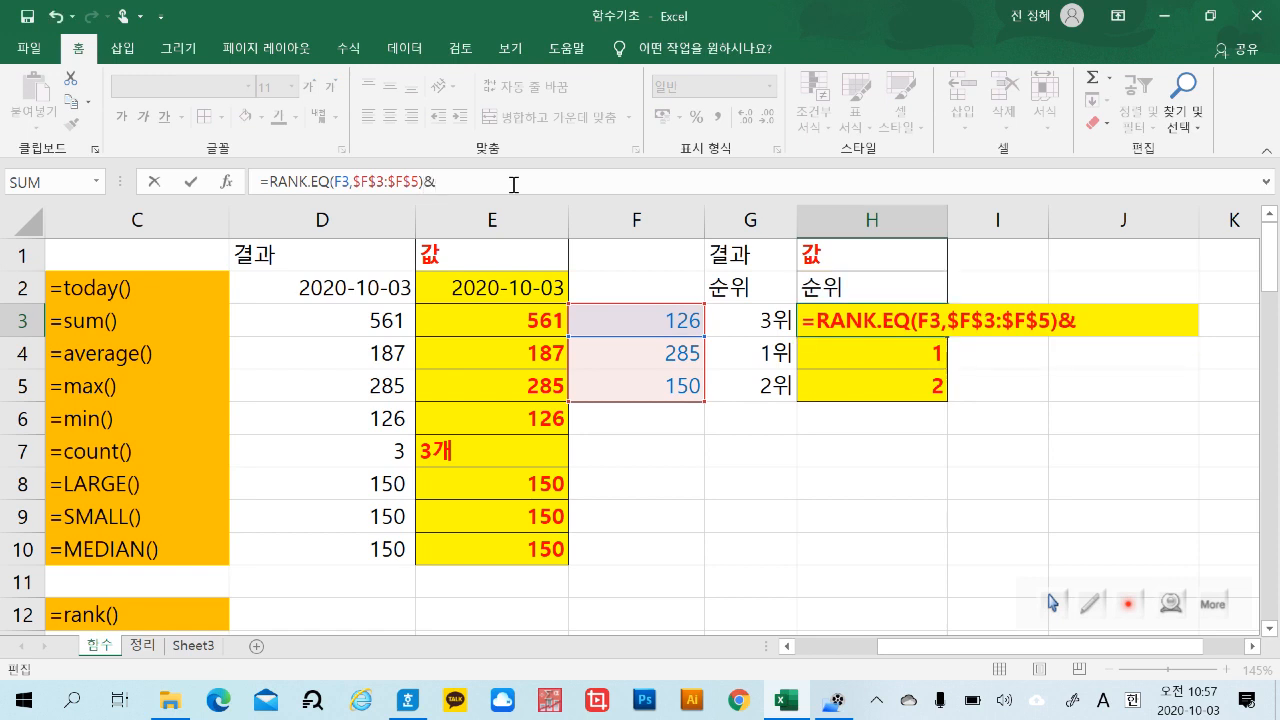
type("\"")
type("emd")
key("BackSpace")
key("BackSpace")
key("BackSpace")
key("Hangul")
type("등\"")
key("Return")
Fill the RANK.EQ formula with the "등" suffix from cell H3 down through H5.
left_click(898, 310)
left_click_drag(953, 338, 950, 398)
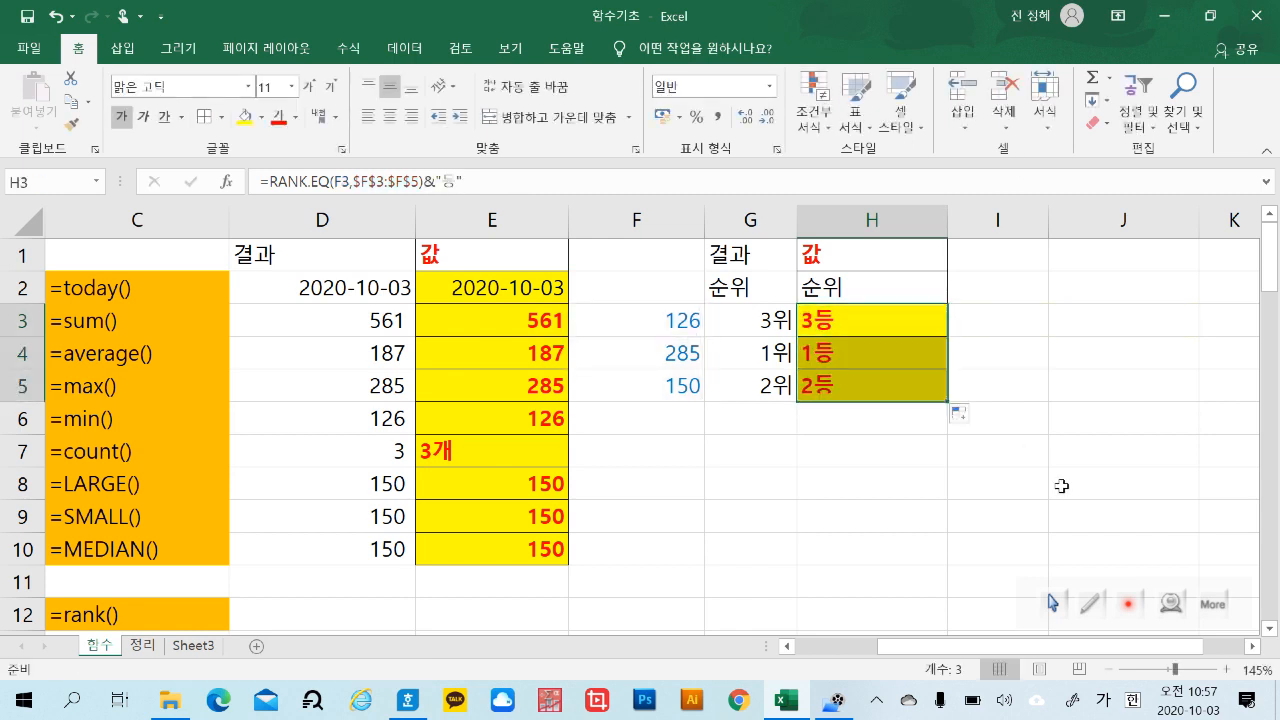
left_click(1061, 486)
Begin a RANK formula in cell I3 with F3 as the number and the relative range F3:F5 as the reference.
left_click(1015, 318)
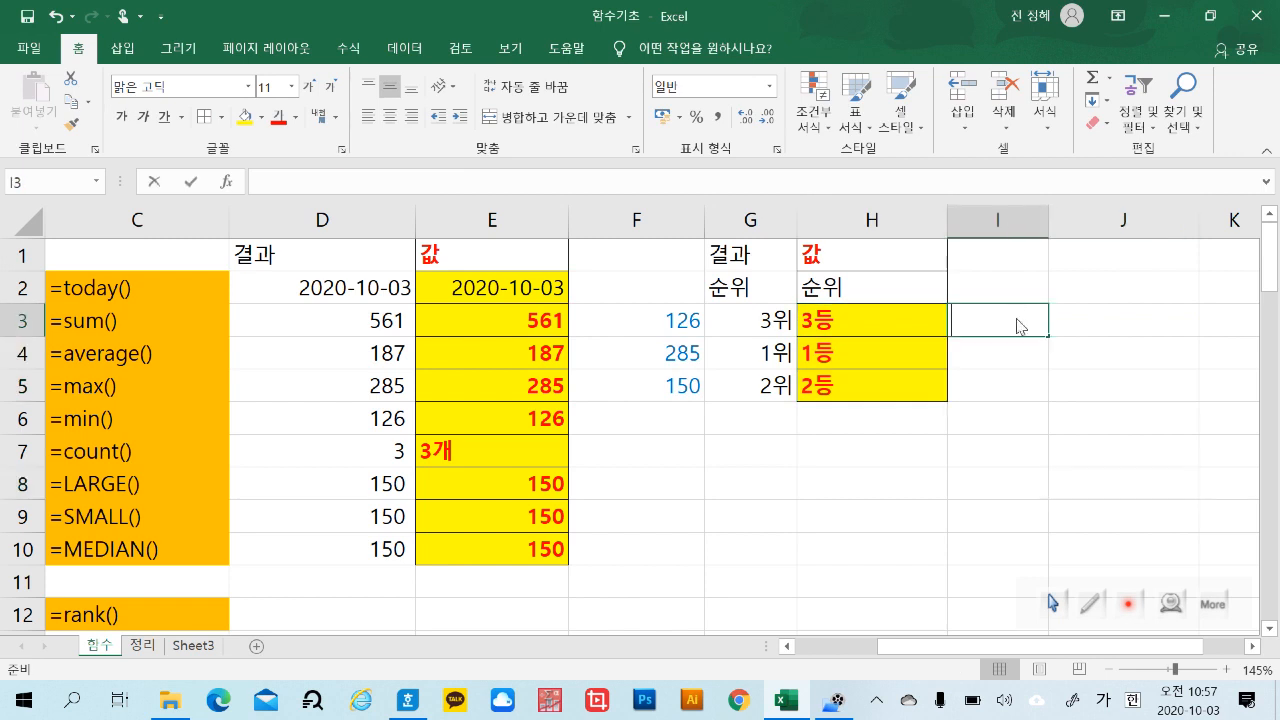
type("=")
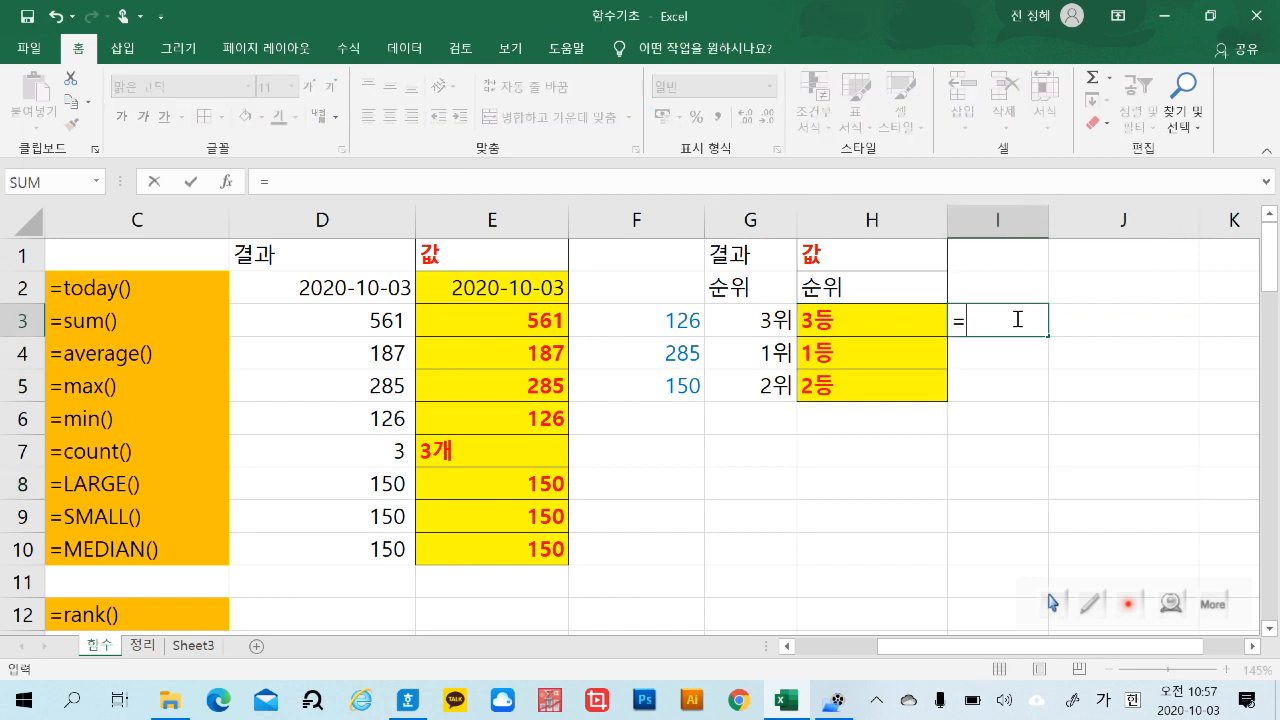
type("ㄱㅁ")
key("BackSpace")
key("BackSpace")
key("Hangul")
type("ra")
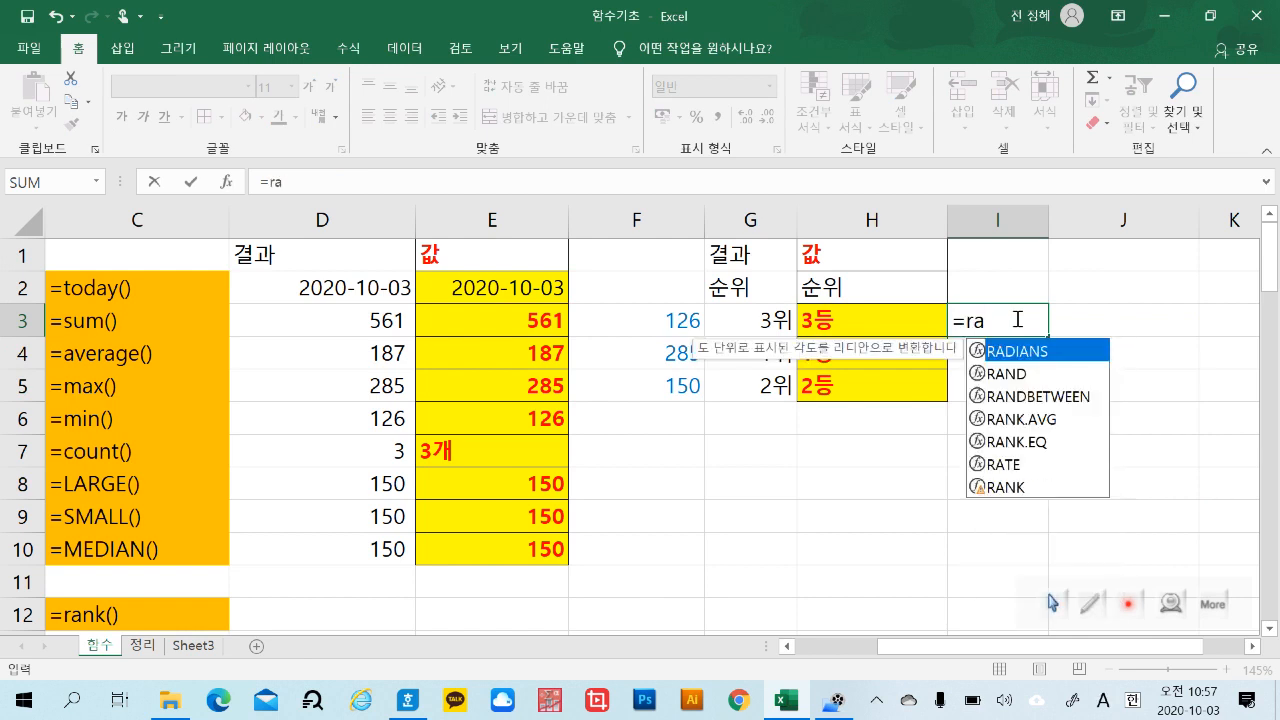
double_click(1042, 486)
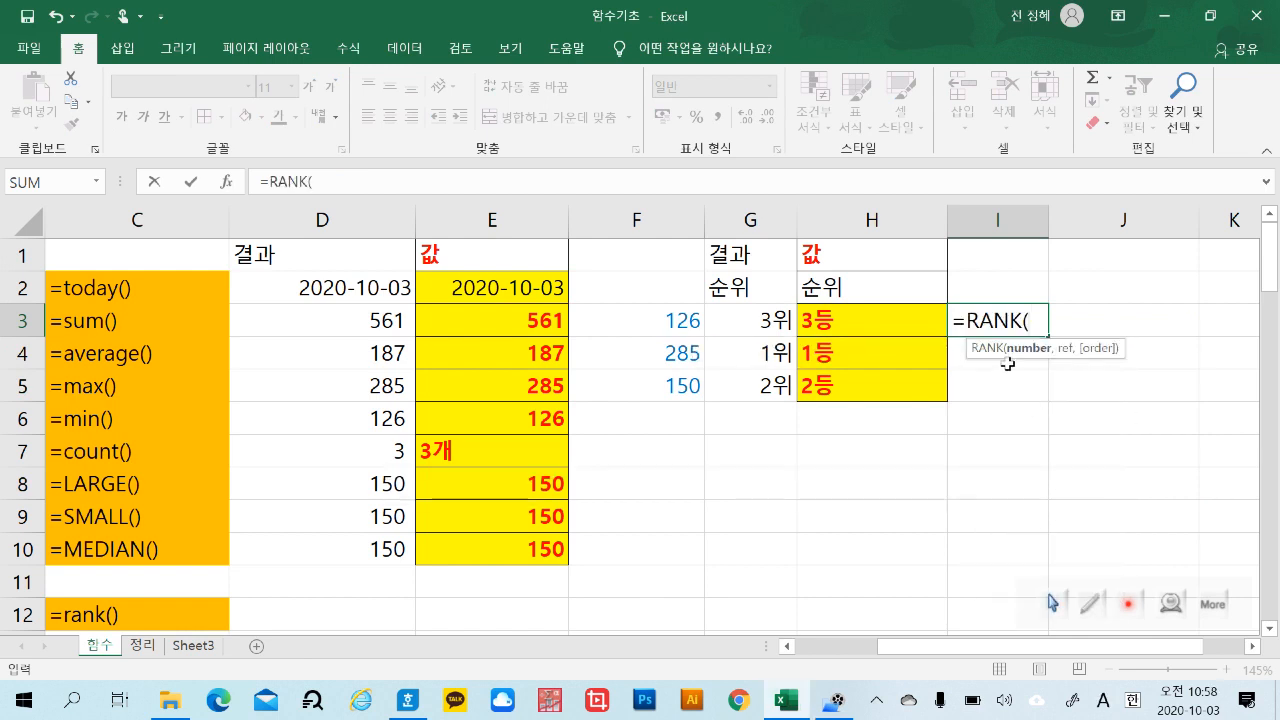
left_click(692, 328)
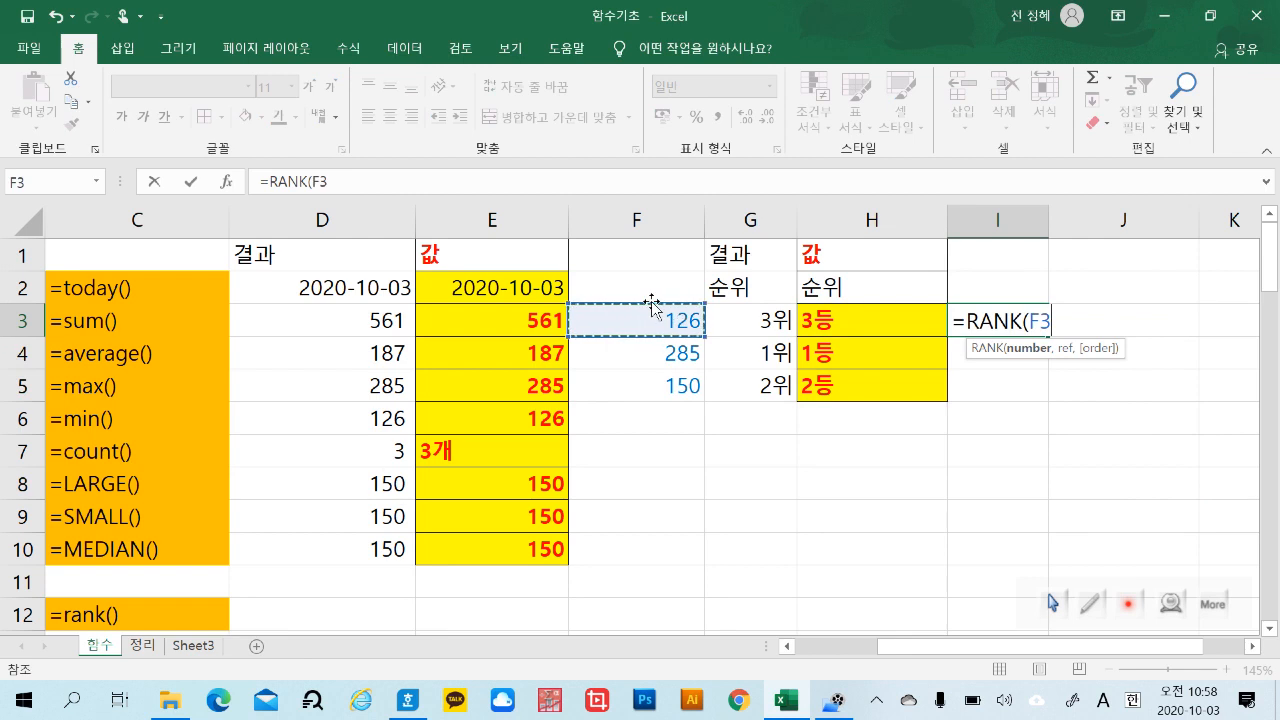
type(",")
left_click_drag(657, 316, 665, 392)
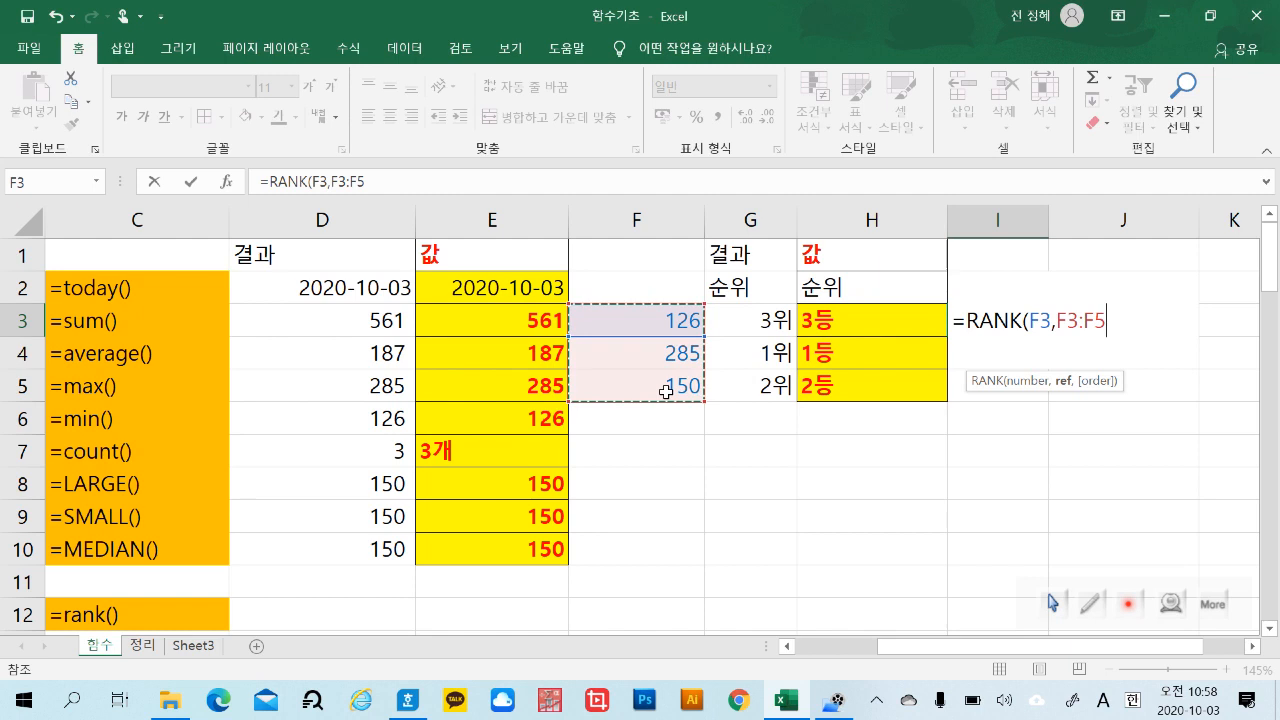
Complete the RANK formula in cell I3 and fill it down through I5 with relative references.
key("Return")
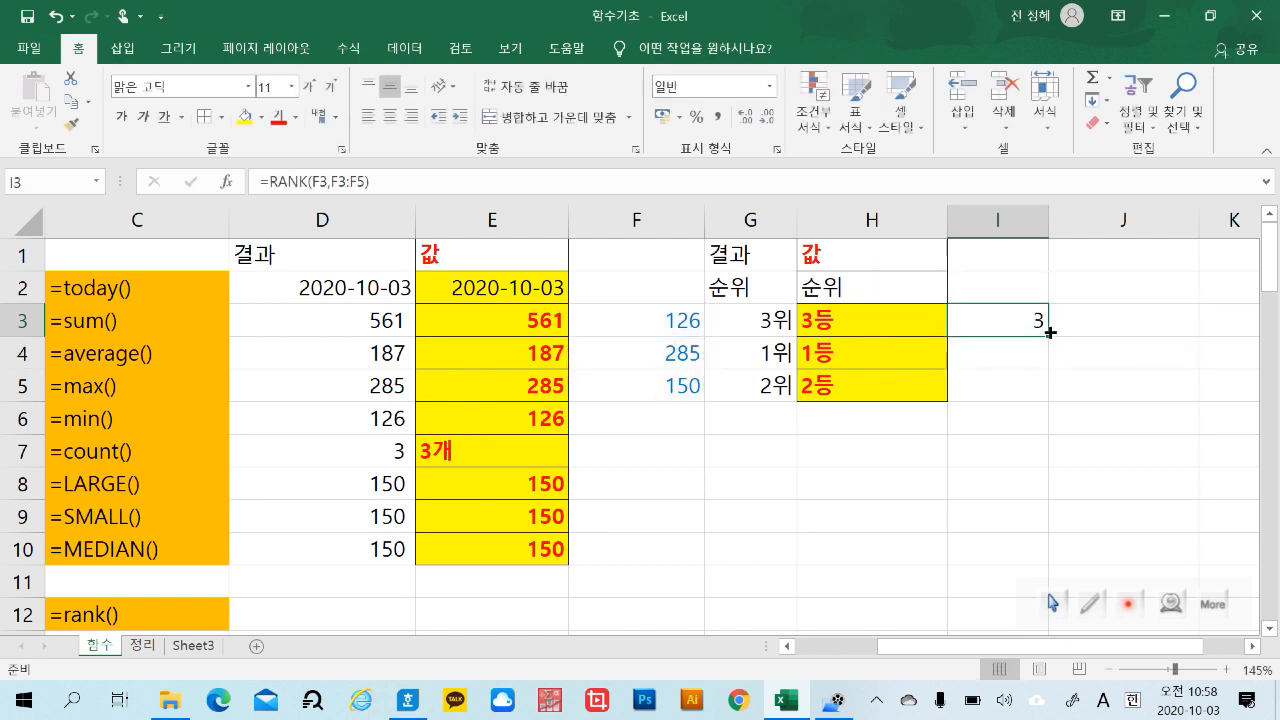
left_click_drag(1046, 337, 1058, 400)
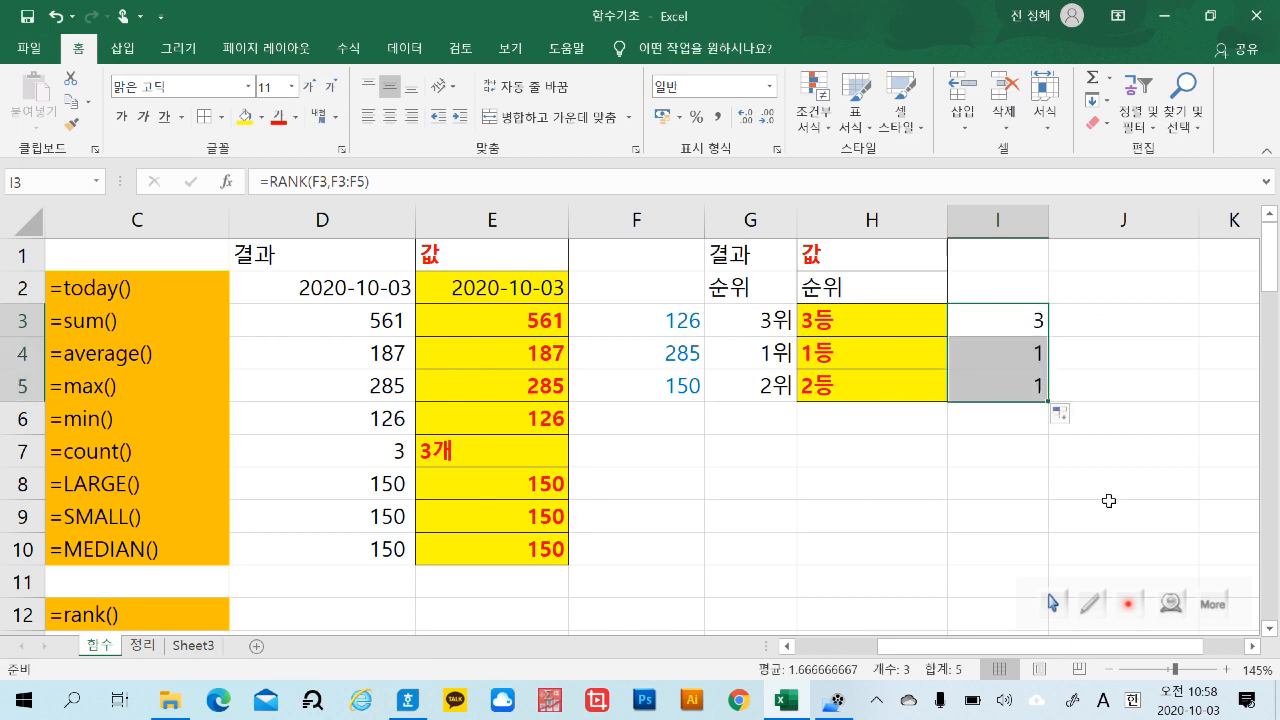
Inspect the RANK formulas in cells I3, I4 and I5 to compare how their relative reference ranges shift.
left_click(1131, 514)
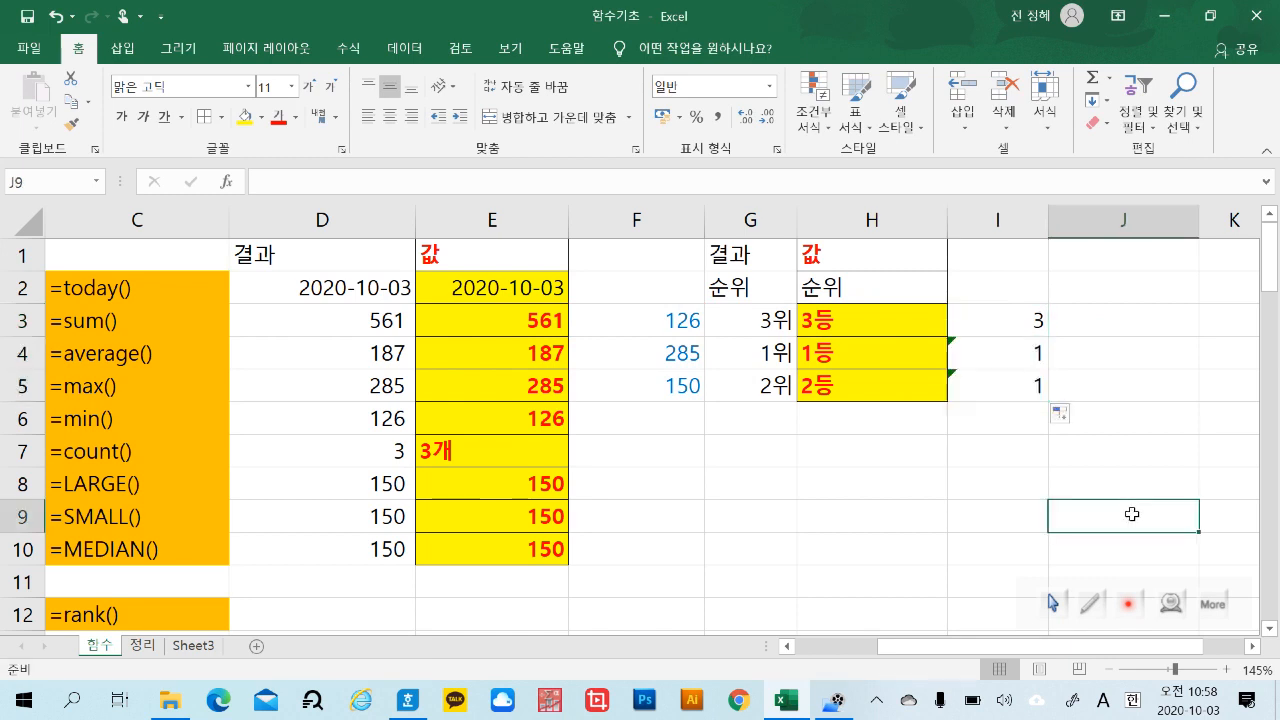
double_click(1010, 323)
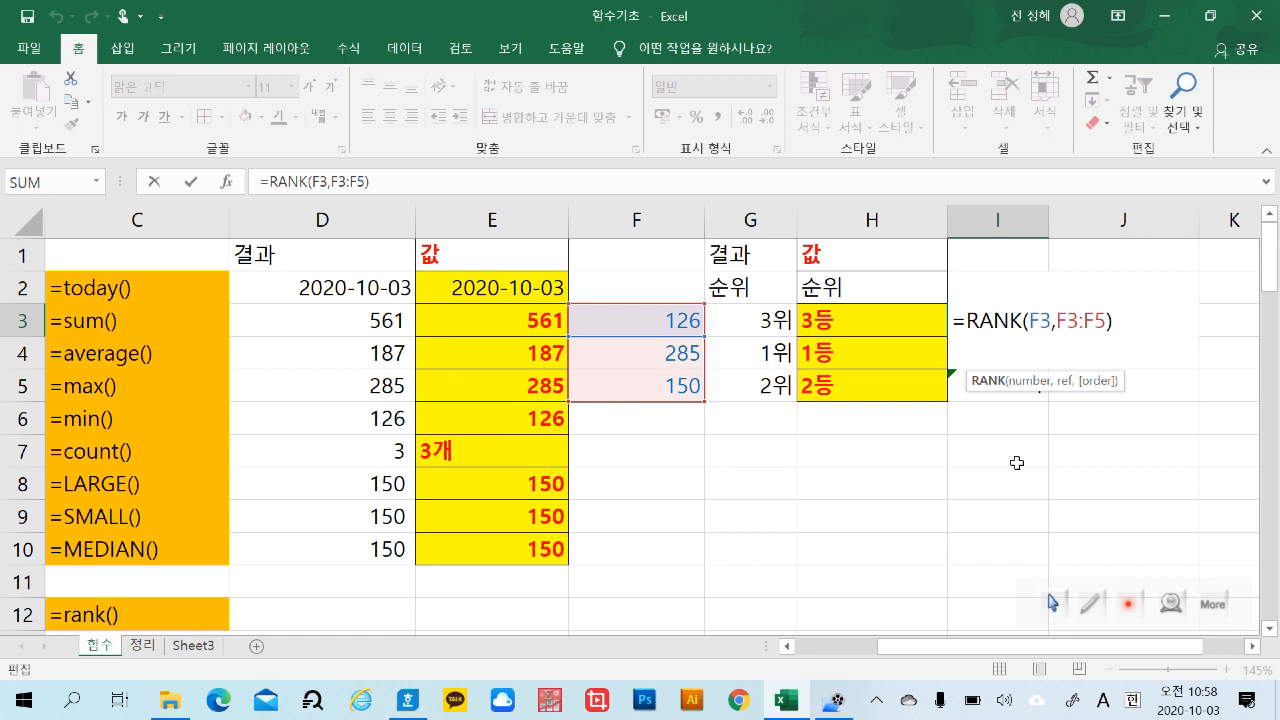
key("ctrl+Return")
left_click(1015, 353)
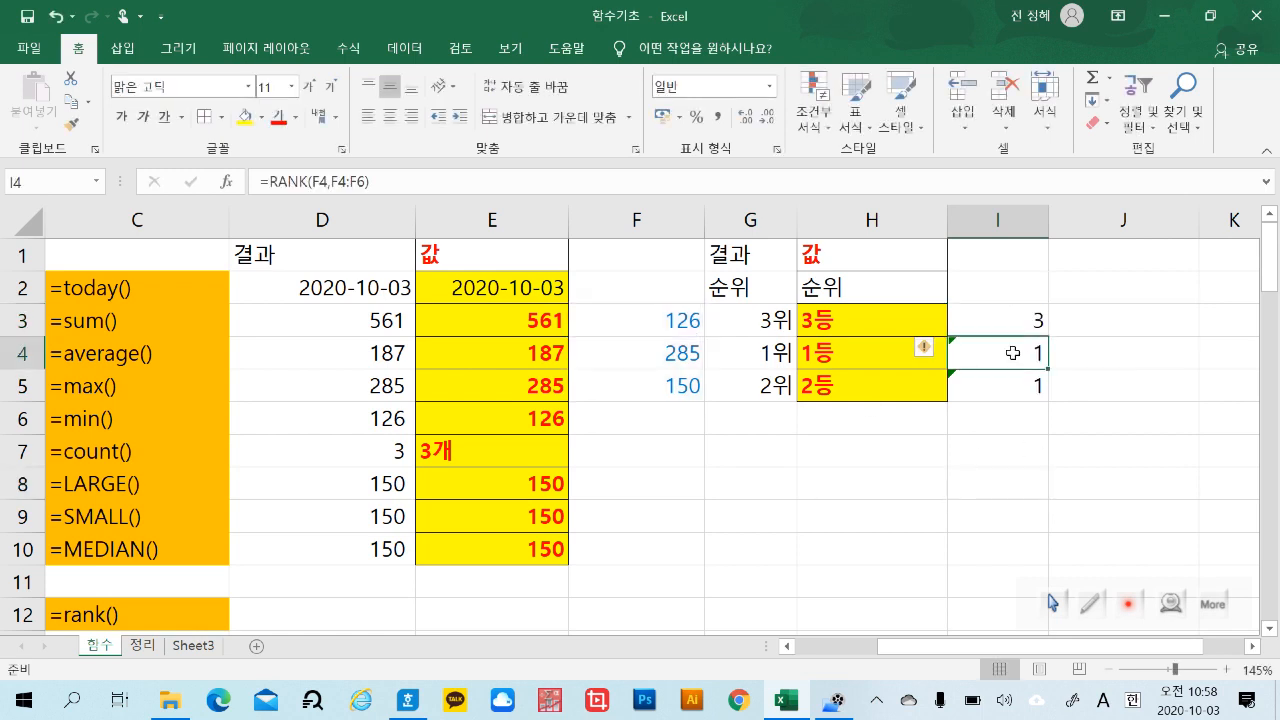
double_click(1013, 353)
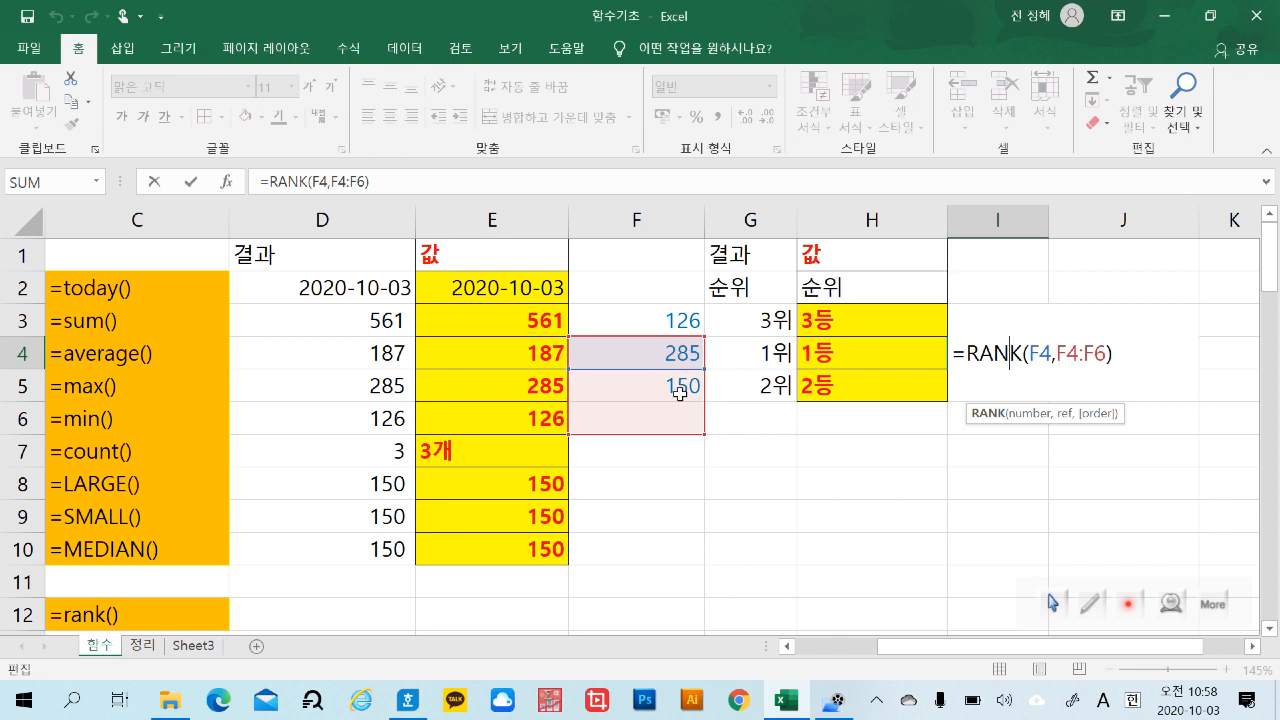
key("ctrl+Return")
left_click(954, 530)
left_click(1003, 388)
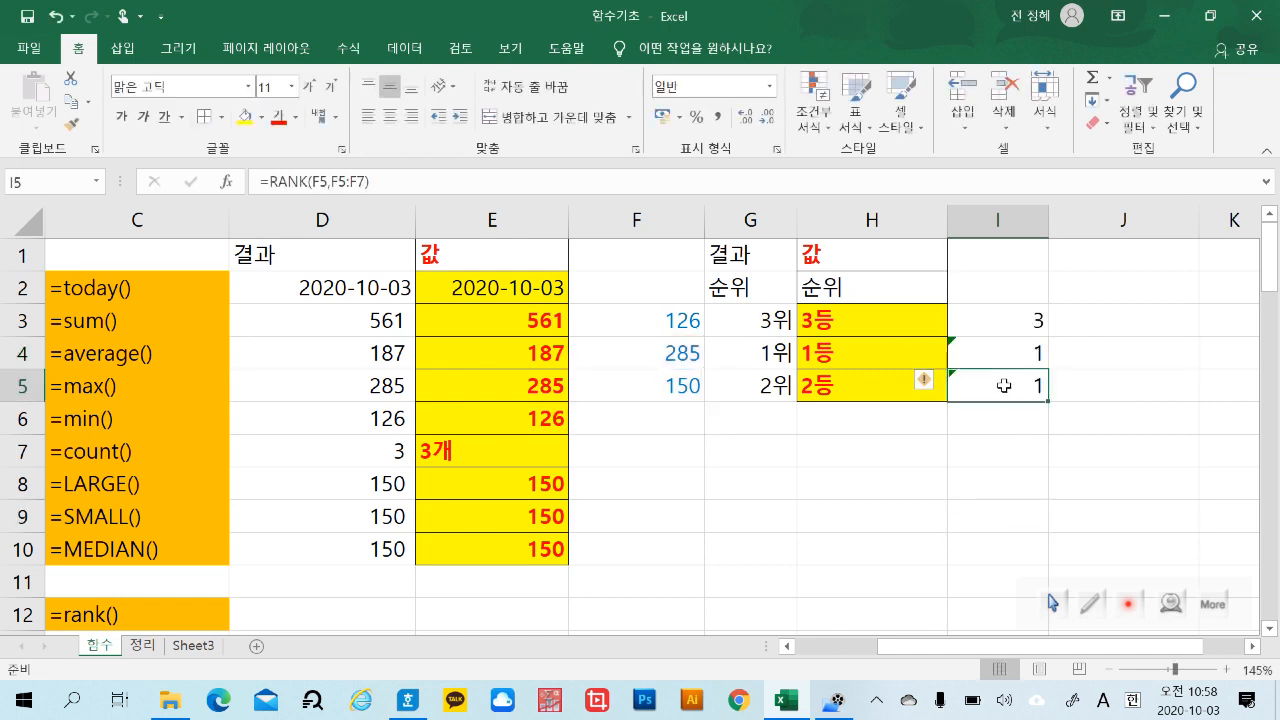
double_click(1007, 388)
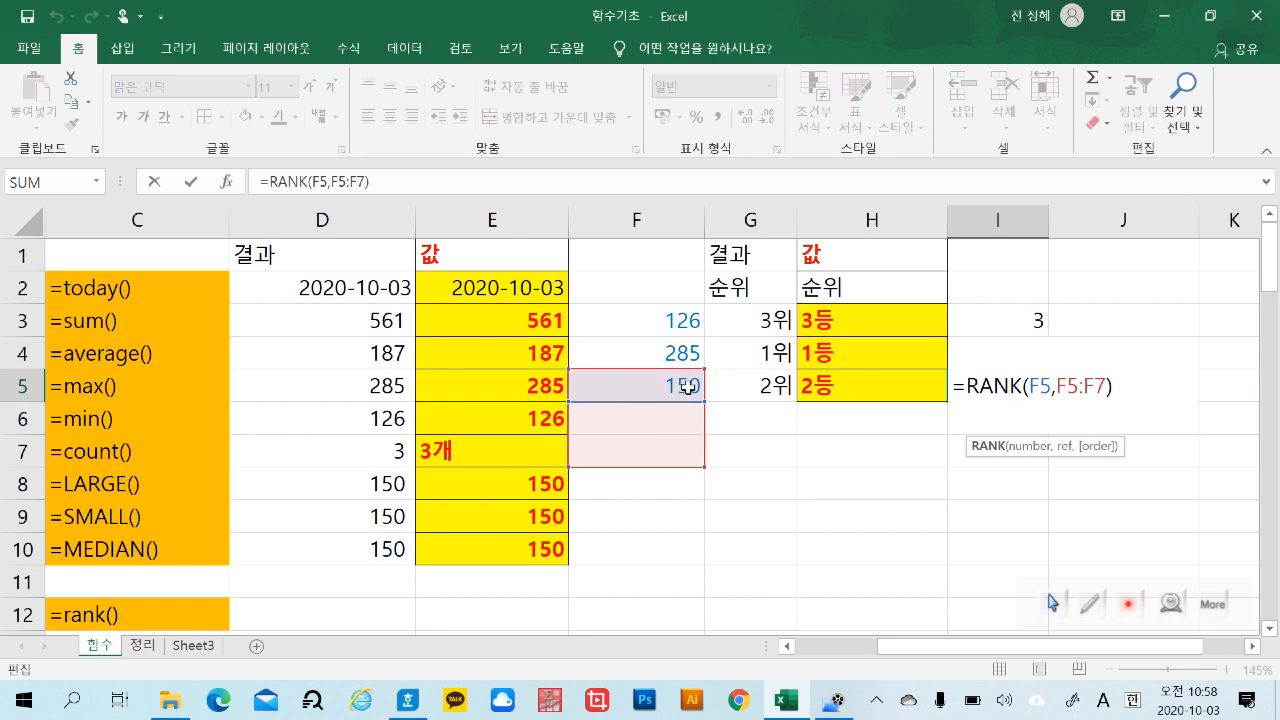
left_click(975, 508)
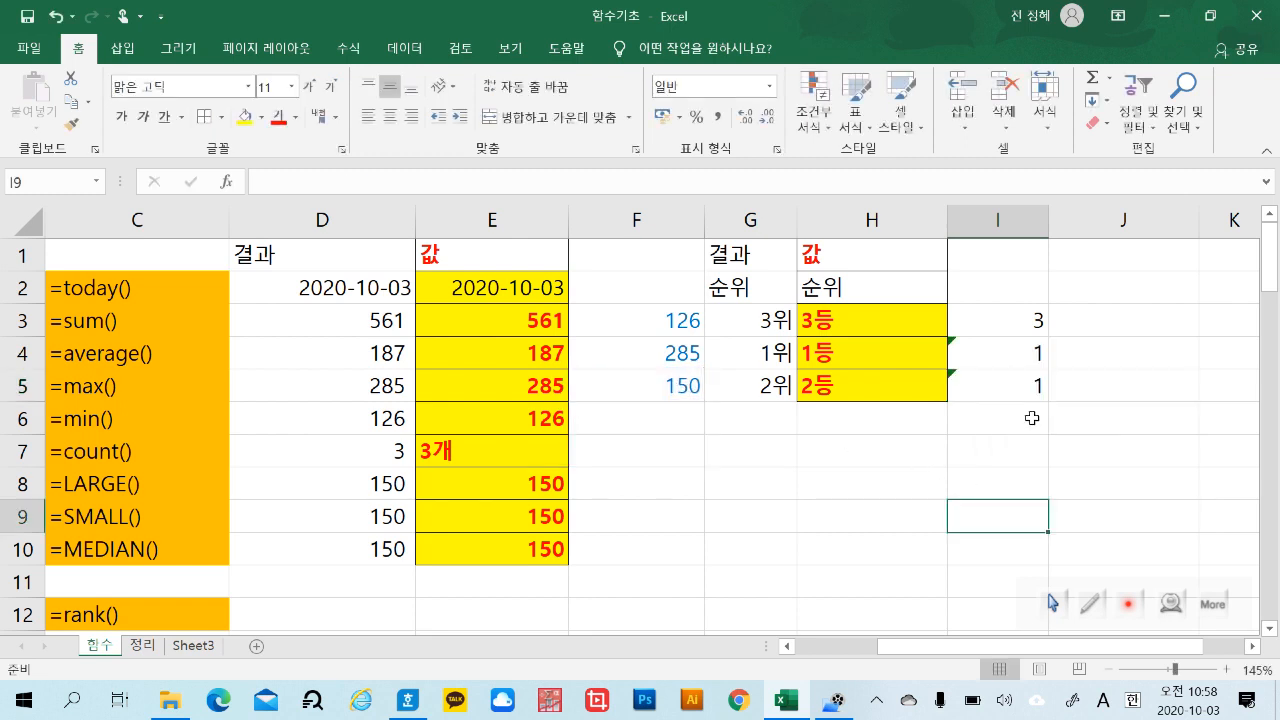
Delete the relative-reference RANK formulas from cells I3:I5.
left_click_drag(1015, 328, 1014, 384)
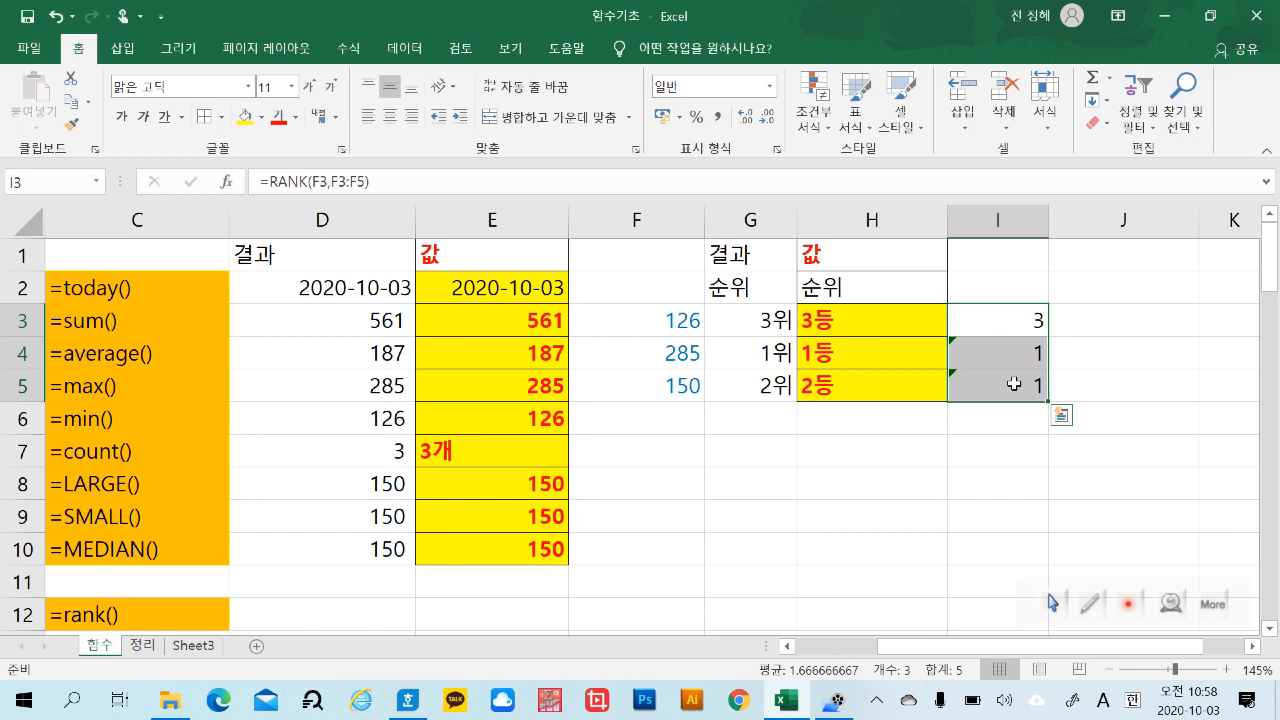
key("Delete")
Inspect the absolute reference range in the RANK.EQ formula in H3 and the RANK formula in G3.
double_click(886, 319)
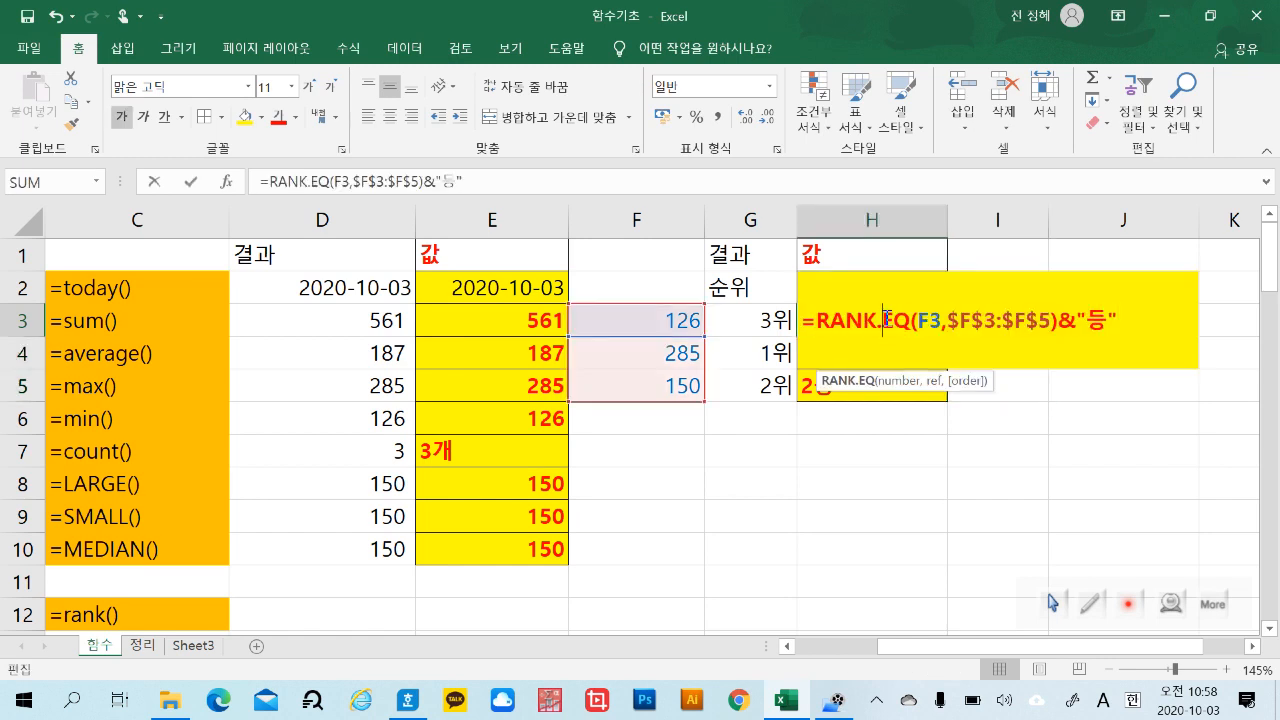
left_click(1045, 490)
key("Escape")
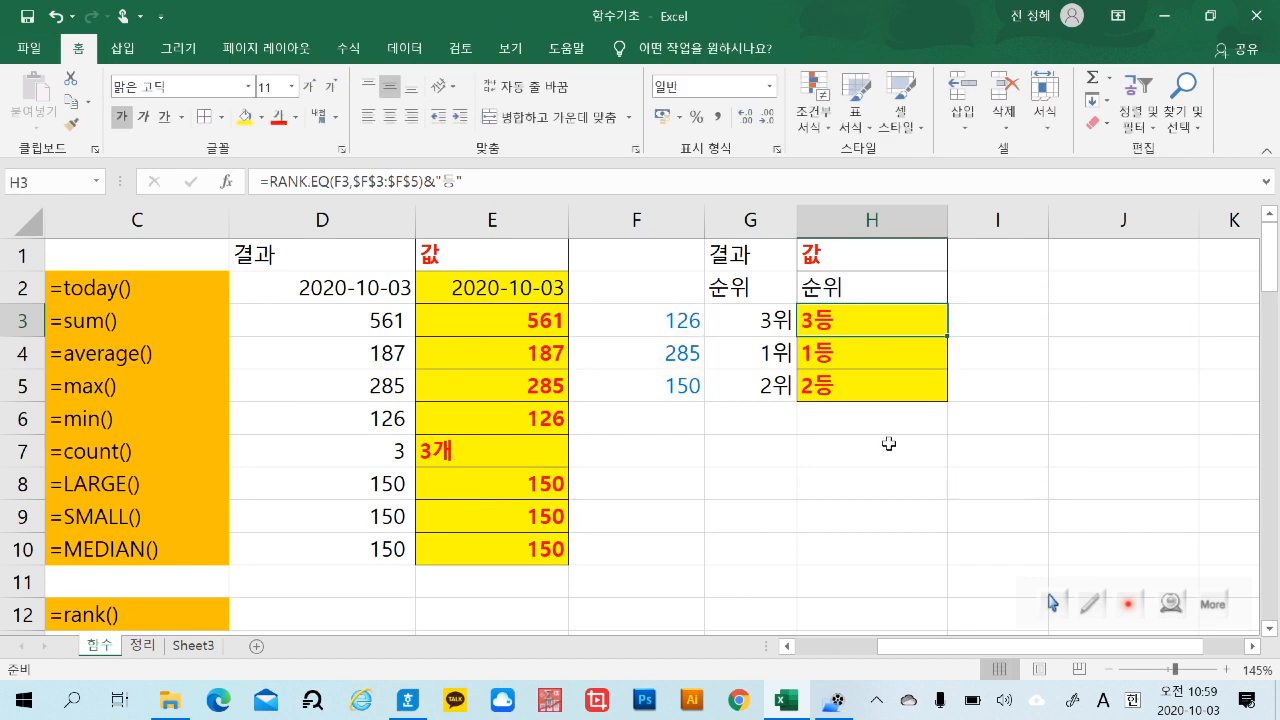
left_click(770, 321)
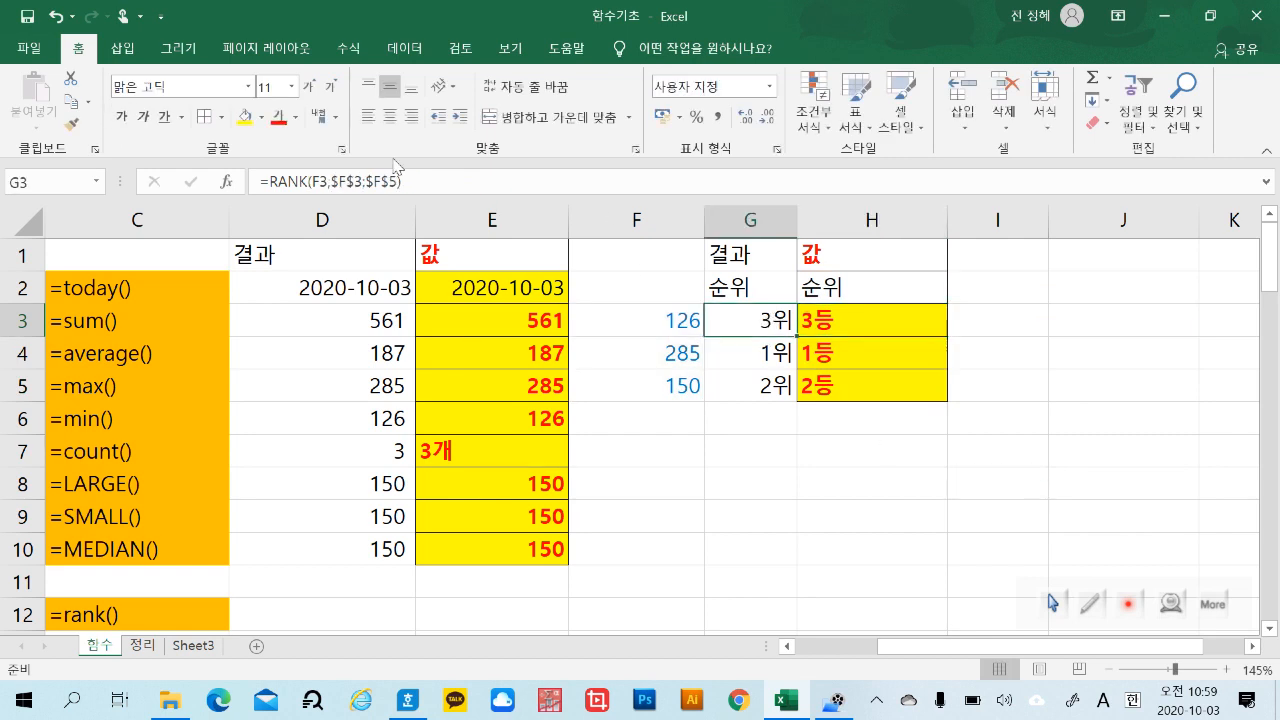
double_click(746, 324)
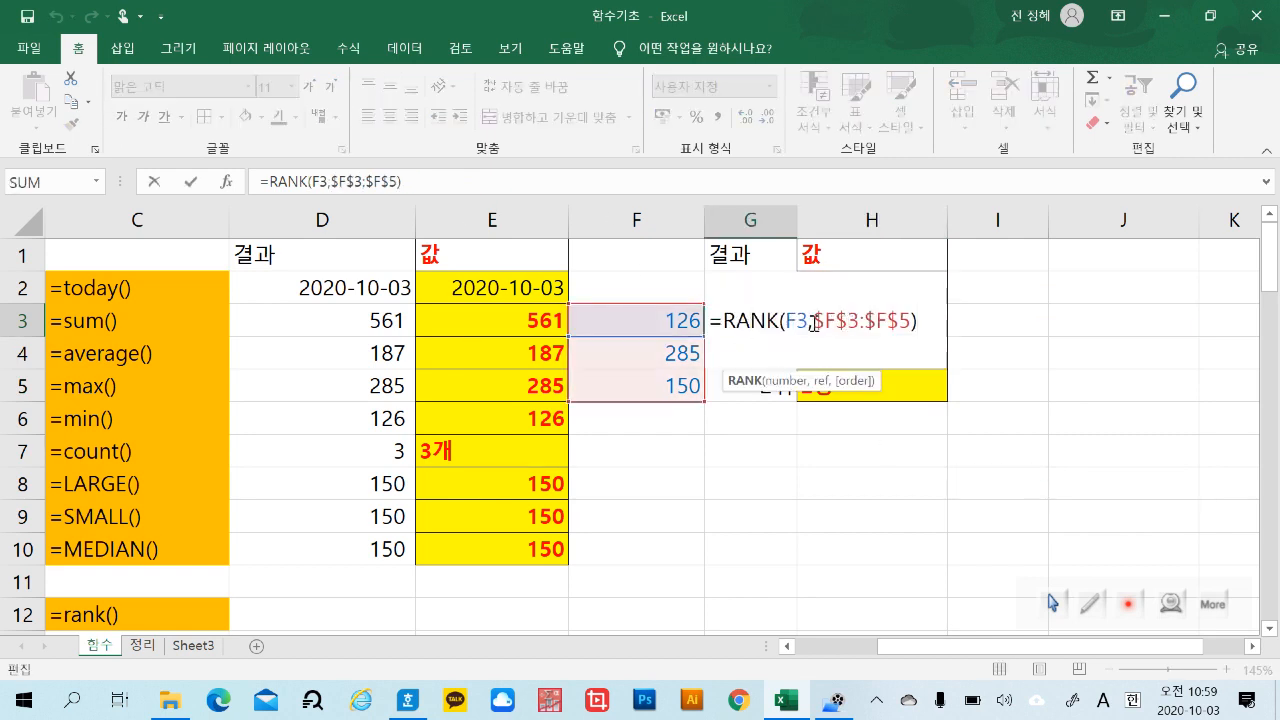
key("Escape")
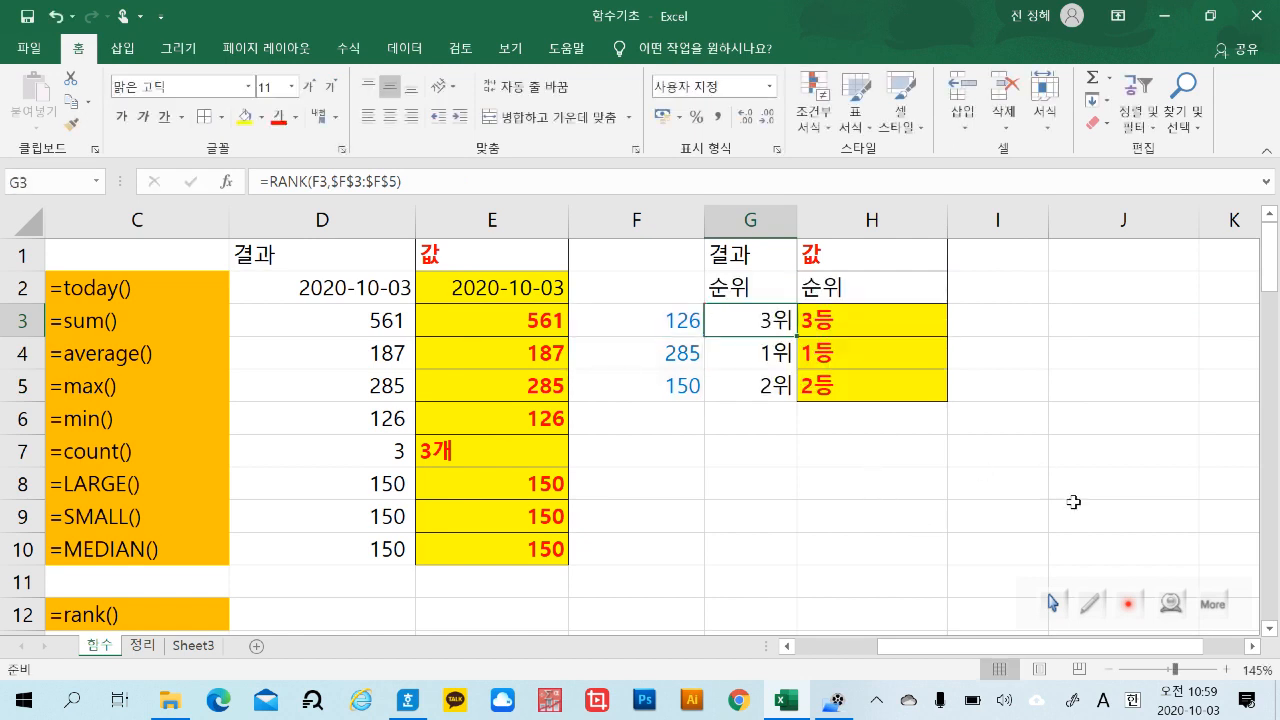
left_click(1073, 516)
Go to the =if() section starting at row 14 and read the pass/fail and bonus-point conditions in H17 and H18.
scroll(717, 509, "down", 2)
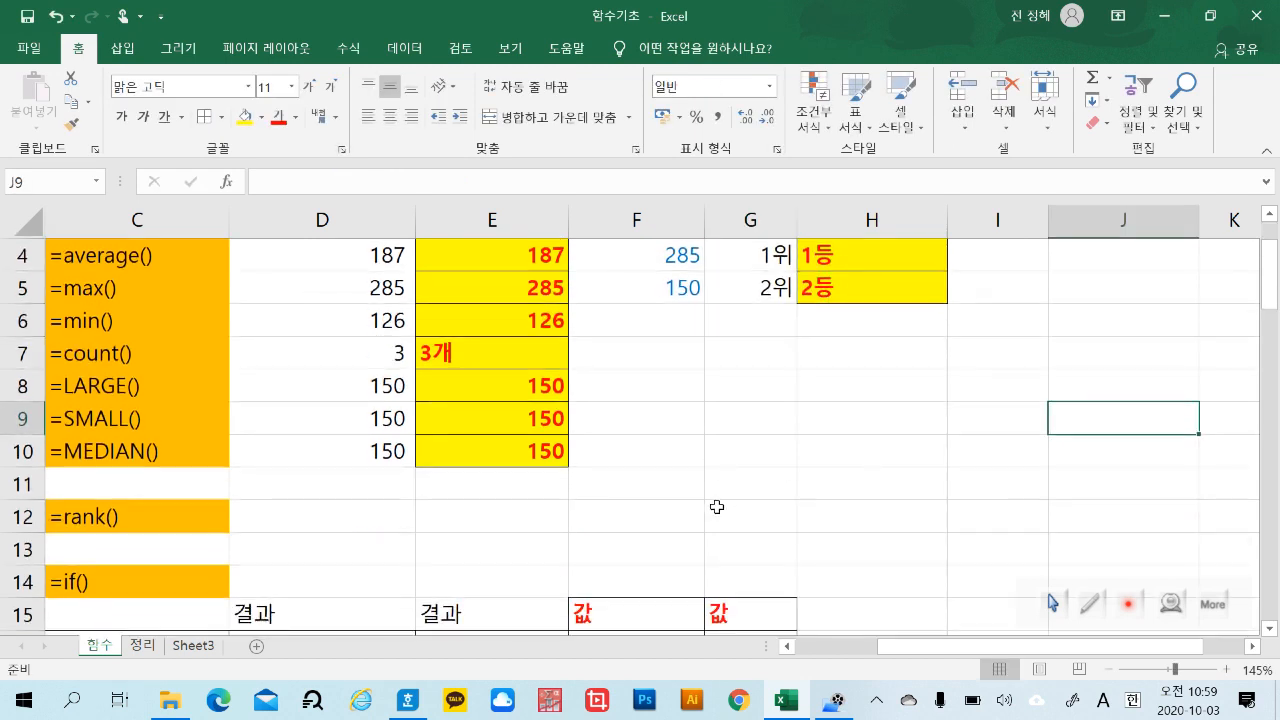
scroll(822, 458, "down", 1)
left_click_drag(1270, 306, 1272, 340)
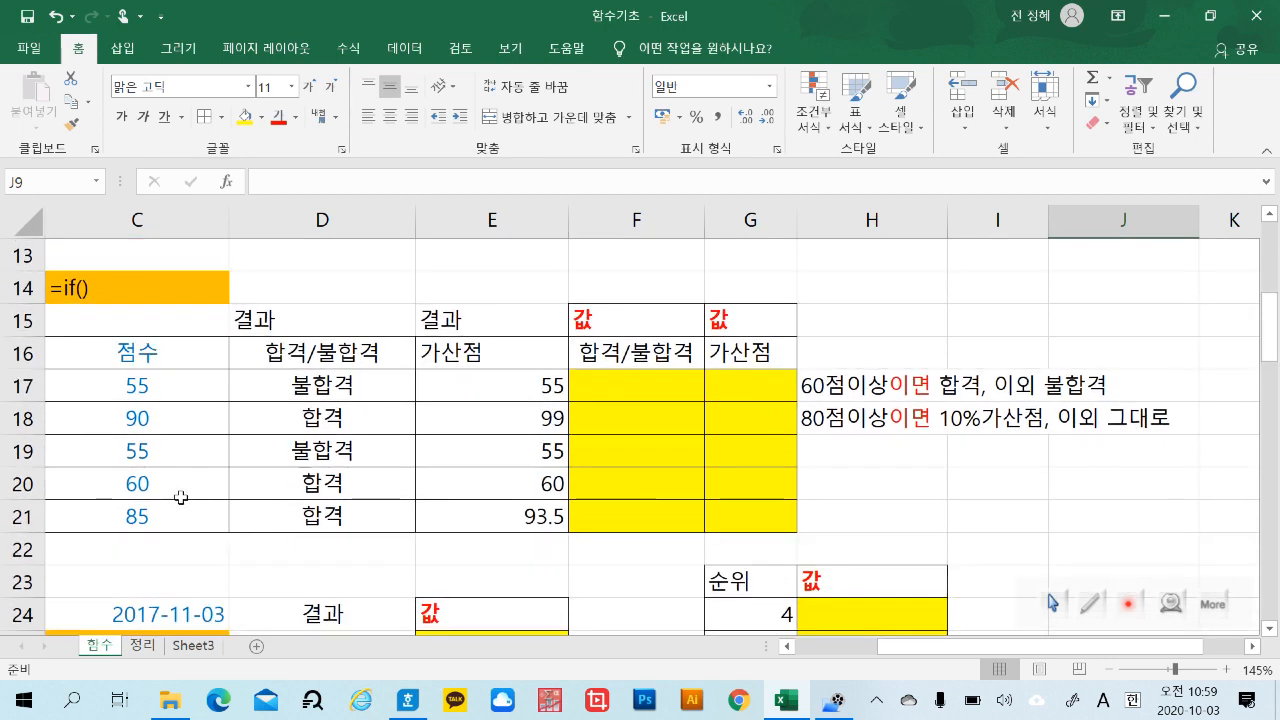
left_click(116, 297)
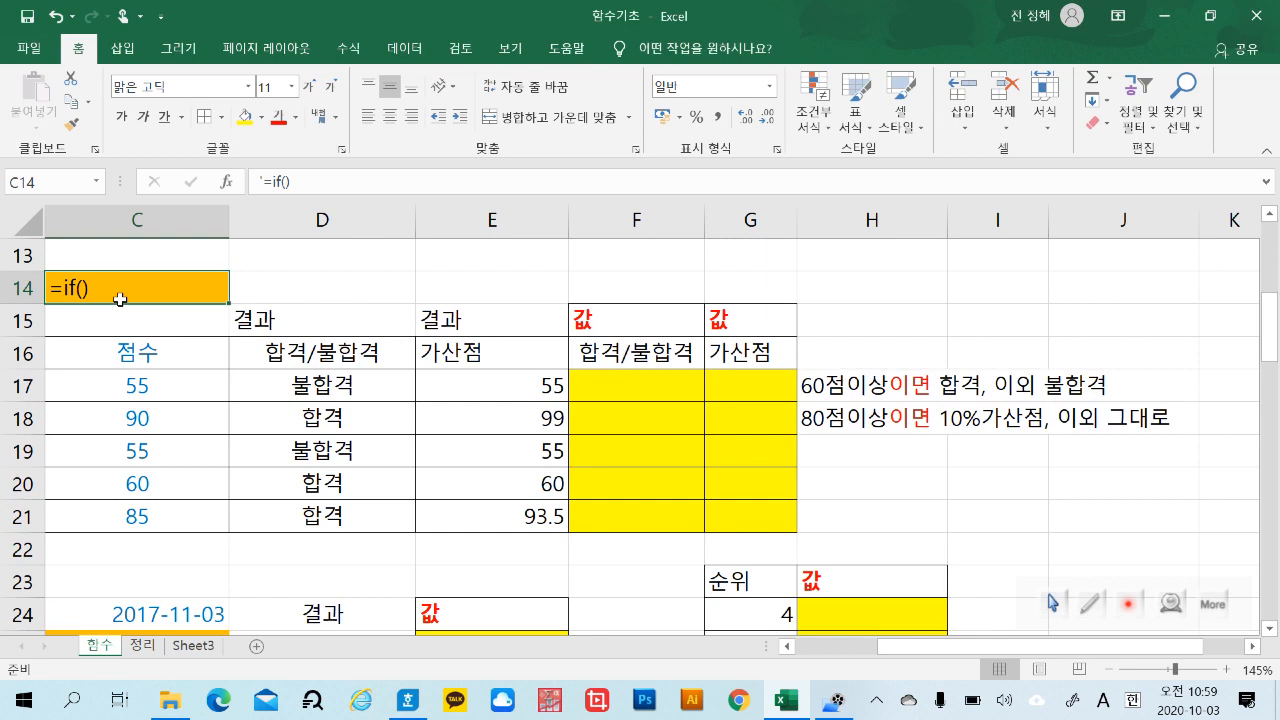
left_click(183, 388)
left_click(868, 382)
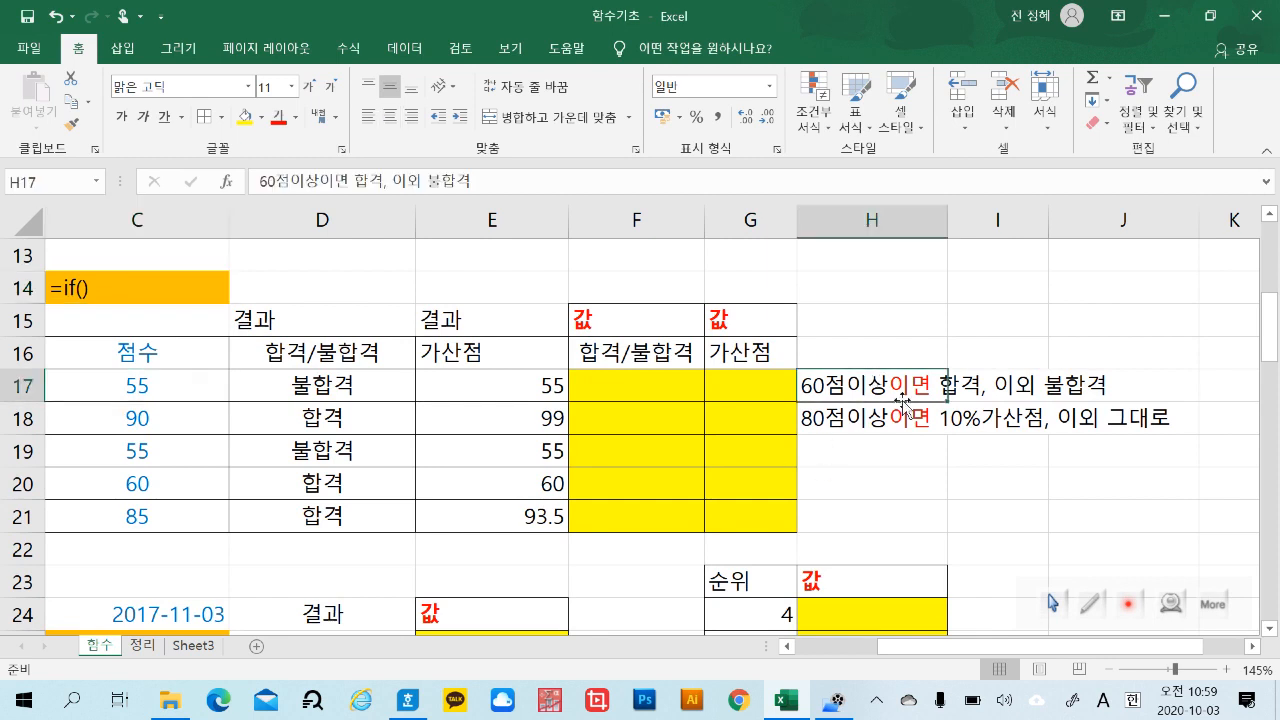
left_click(900, 412)
left_click(900, 388)
left_click(898, 412)
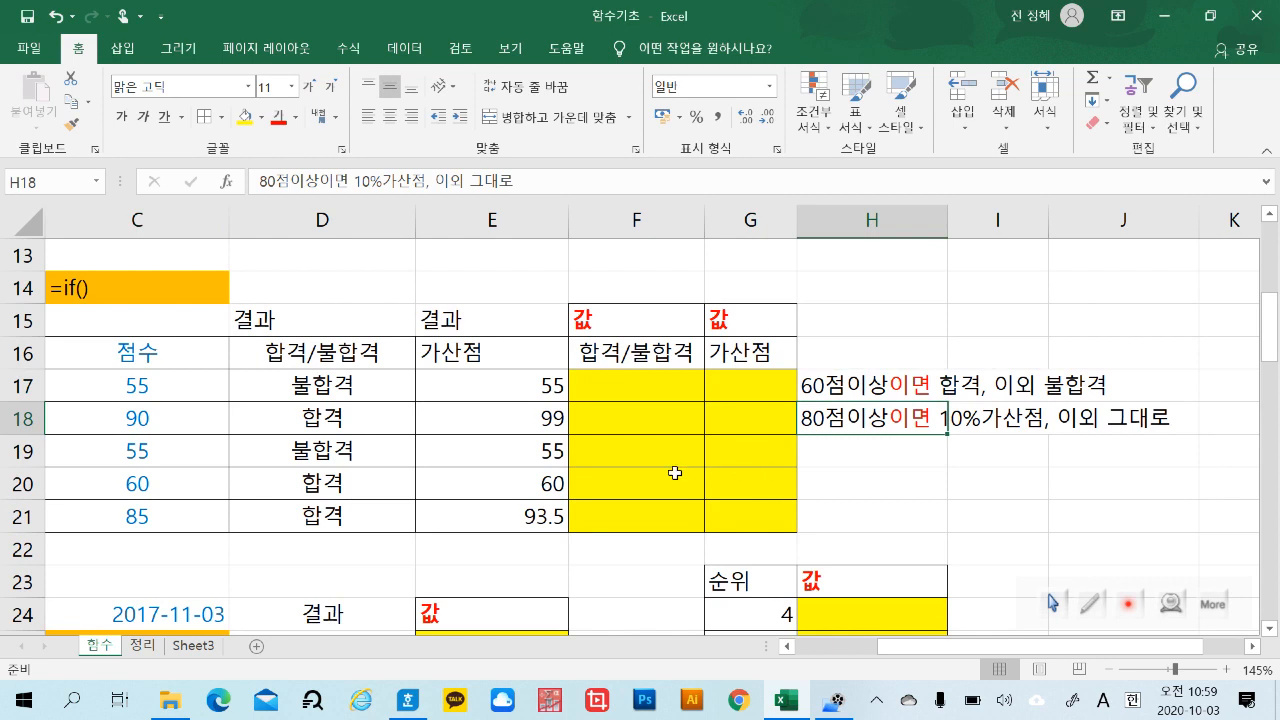
Switch to the Hangul document 문제5.hwp and examine the If syntax in item (5) for one condition and for two conditions.
double_click(660, 387)
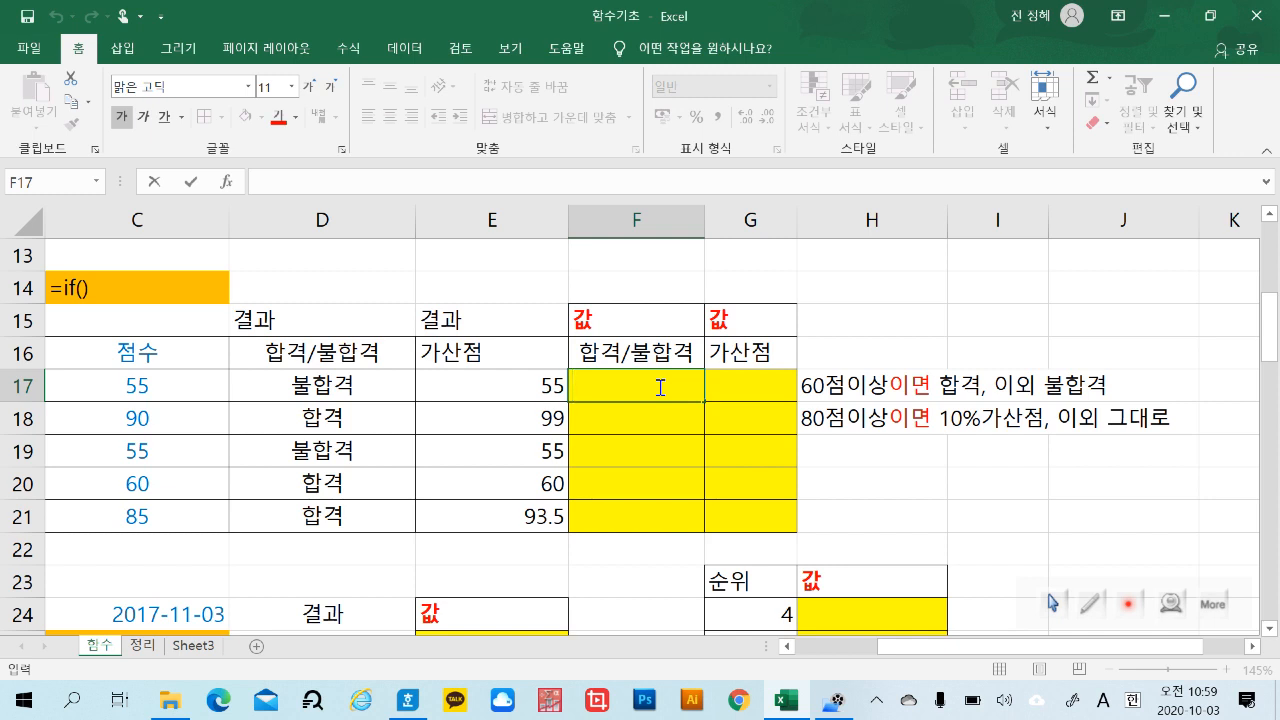
left_click(410, 700)
scroll(880, 434, "down", 2)
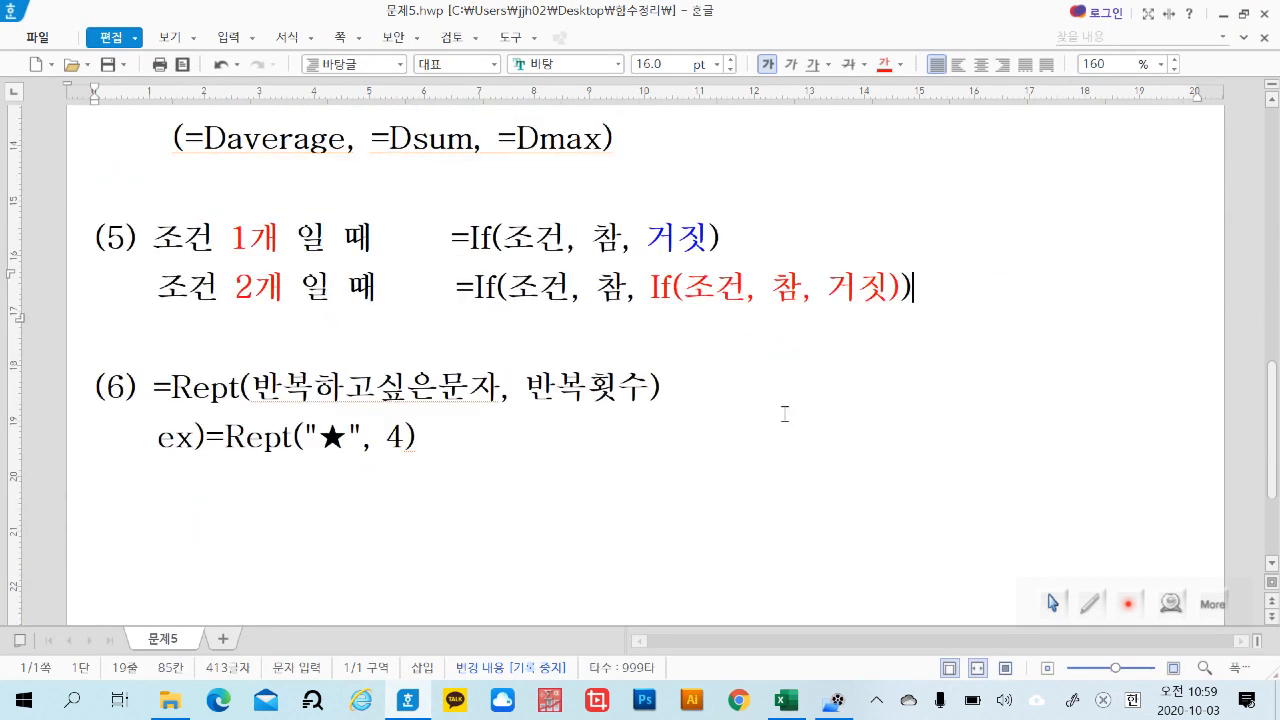
left_click_drag(157, 249, 389, 255)
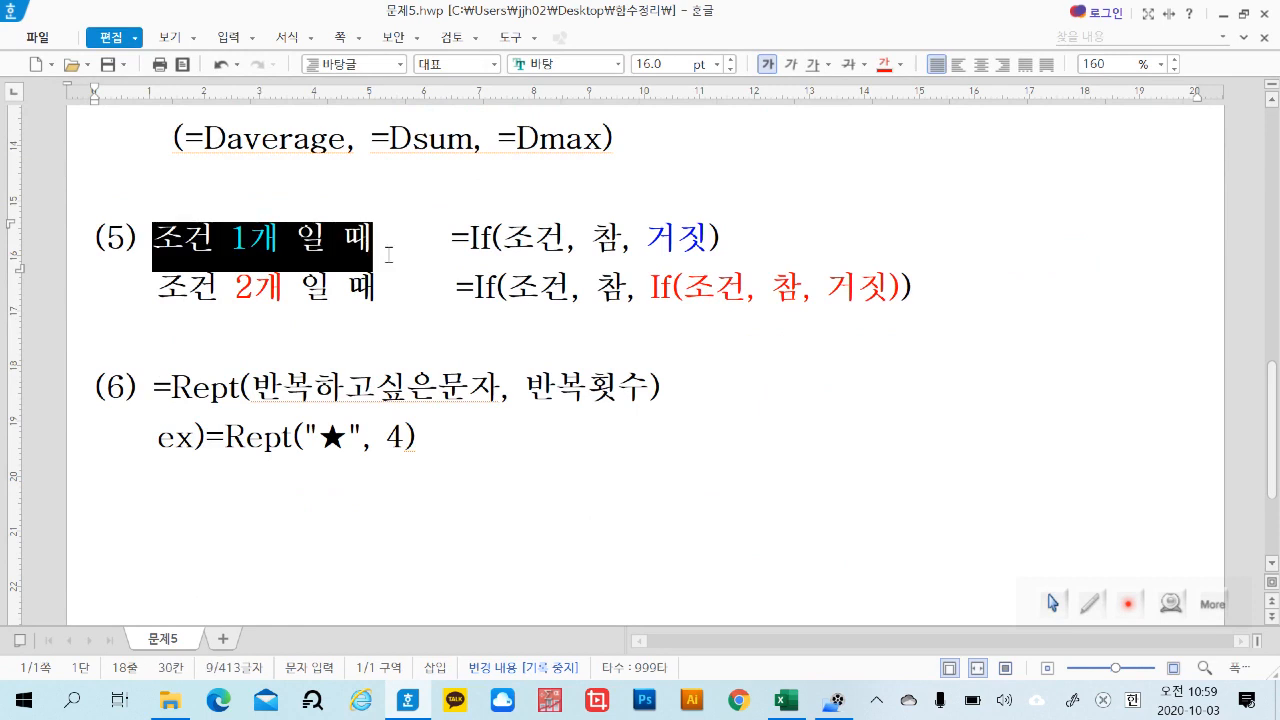
left_click(389, 255)
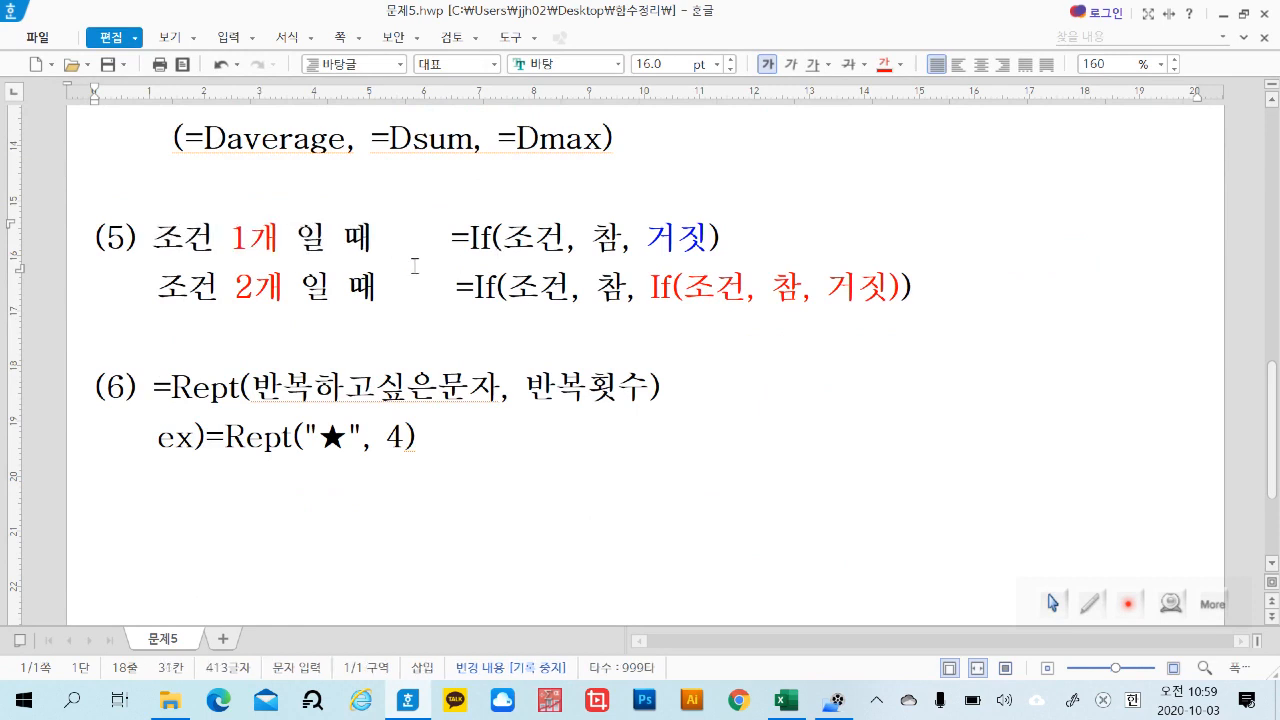
left_click_drag(157, 290, 376, 291)
left_click_drag(477, 305, 495, 307)
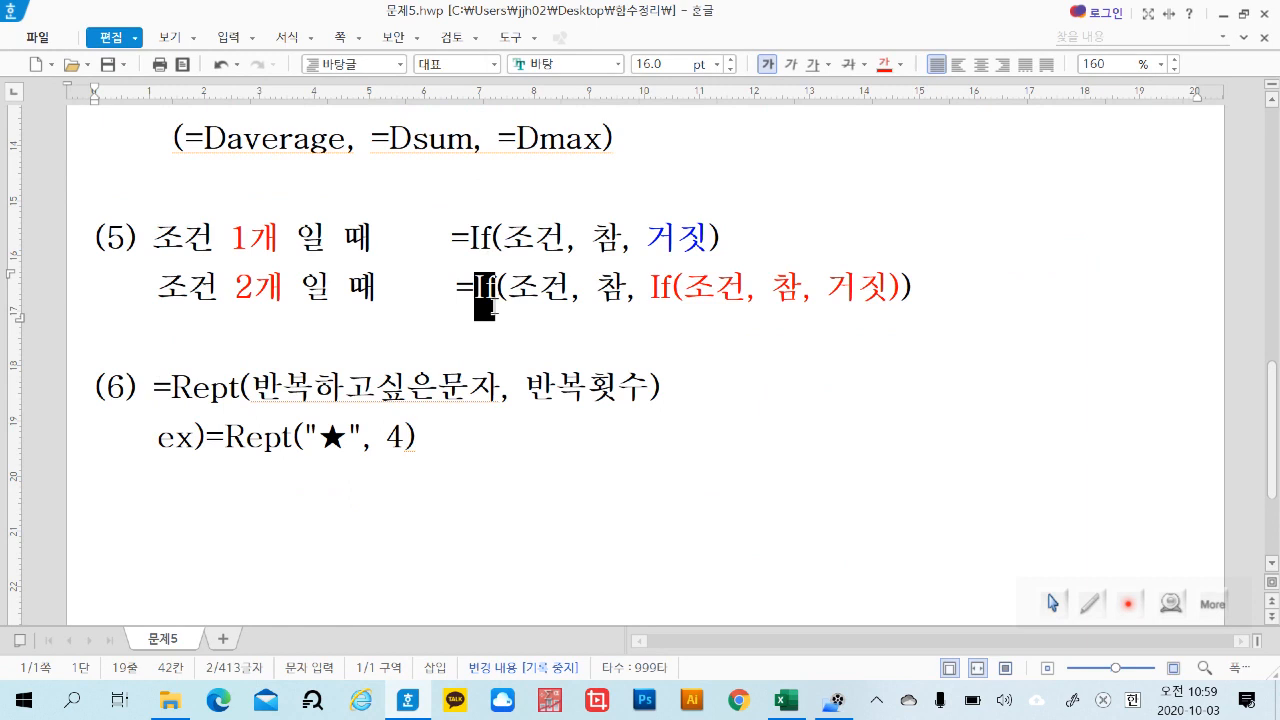
left_click(651, 288)
left_click(961, 401)
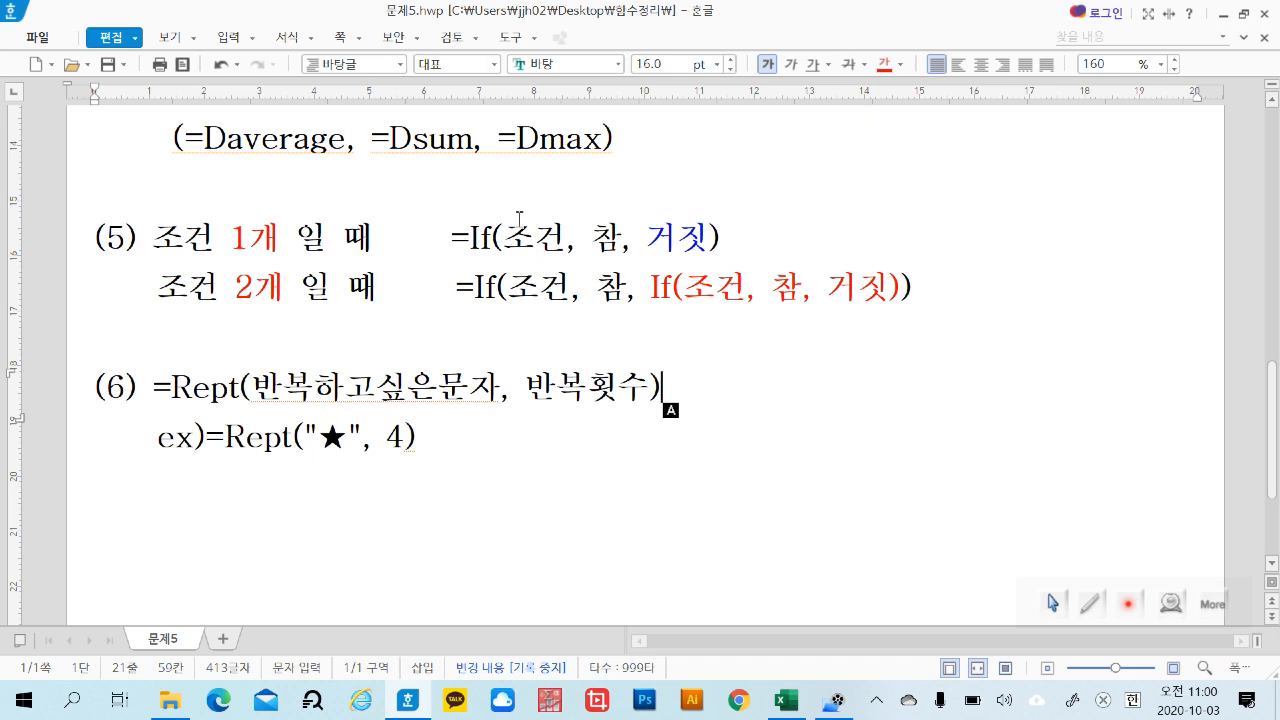
left_click(594, 238)
left_click(271, 298)
left_click(626, 288)
left_click_drag(651, 271, 901, 291)
left_click(934, 362)
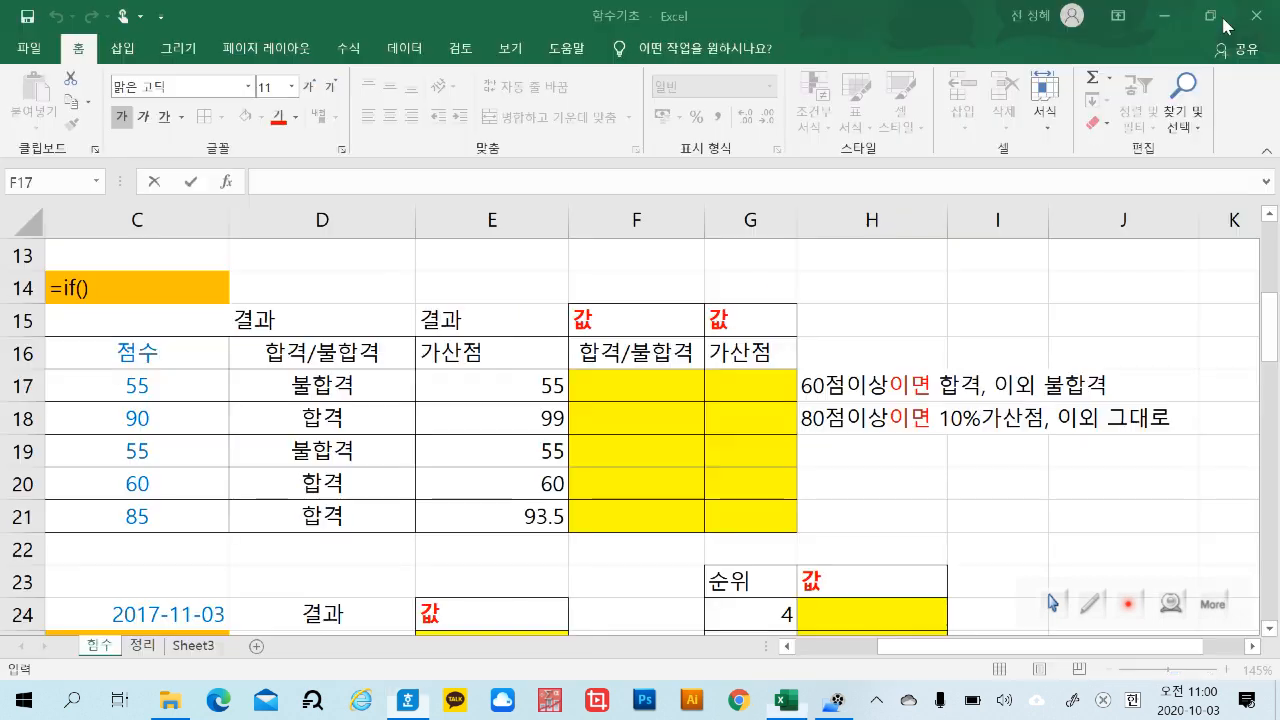
Return to the Excel sheet and compare the scores in C17:C21 with the pass/fail condition in H17.
left_click(1218, 13)
left_click(806, 492)
left_click(665, 388)
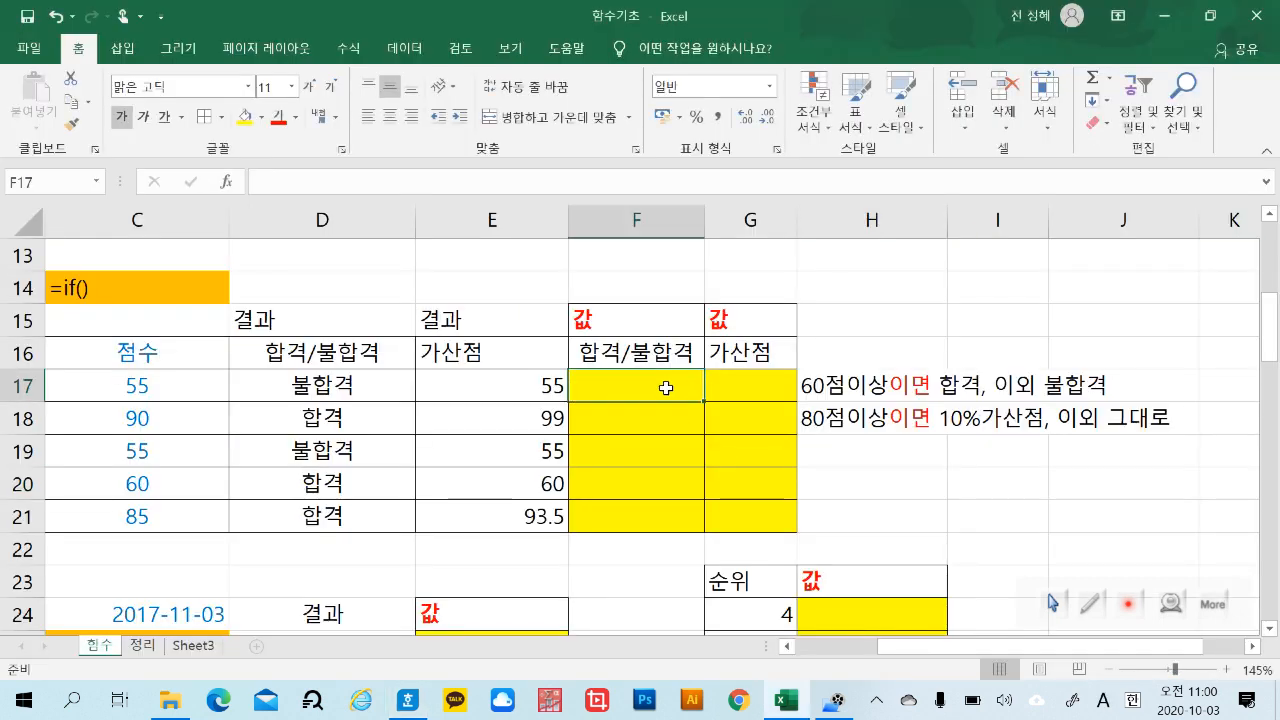
left_click(871, 386)
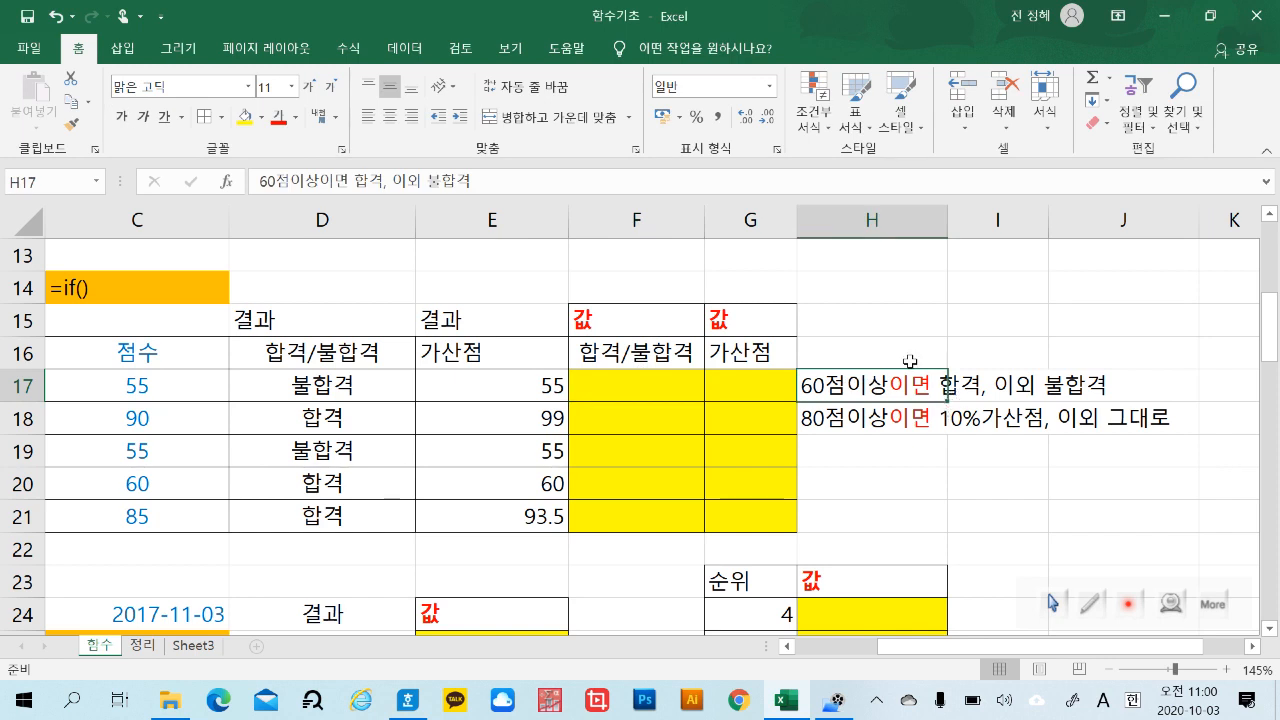
left_click(168, 385)
left_click(166, 416)
left_click(165, 450)
left_click(185, 393)
left_click(177, 420)
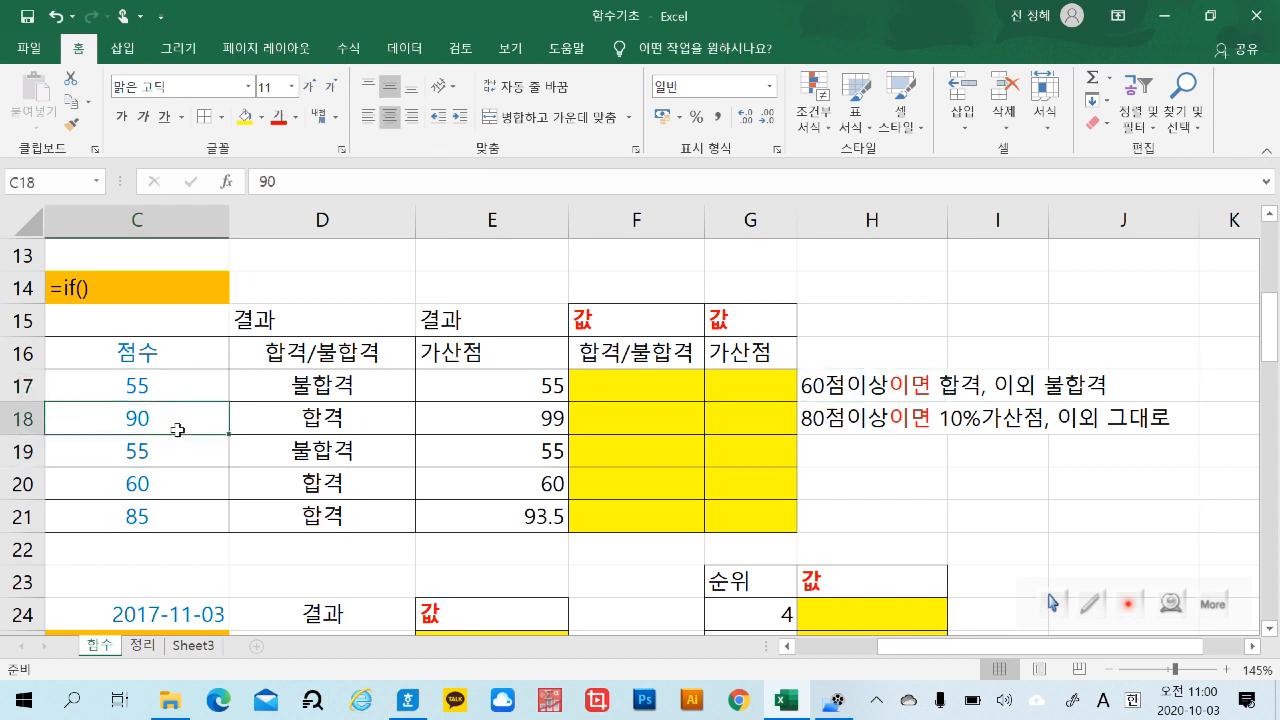
left_click(166, 453)
left_click(170, 479)
left_click(165, 520)
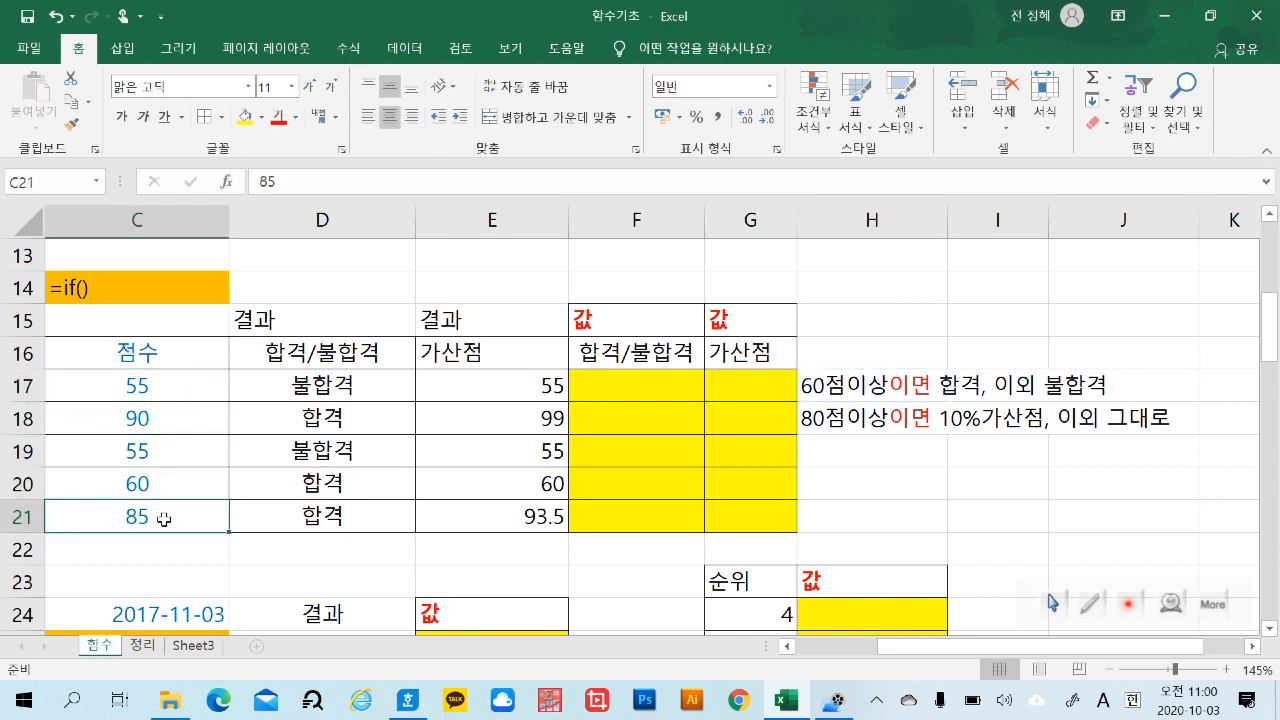
Examine the condition, true and false parts of the rule in H17 that apply to the pass/fail cells from F17 down.
left_click(621, 393)
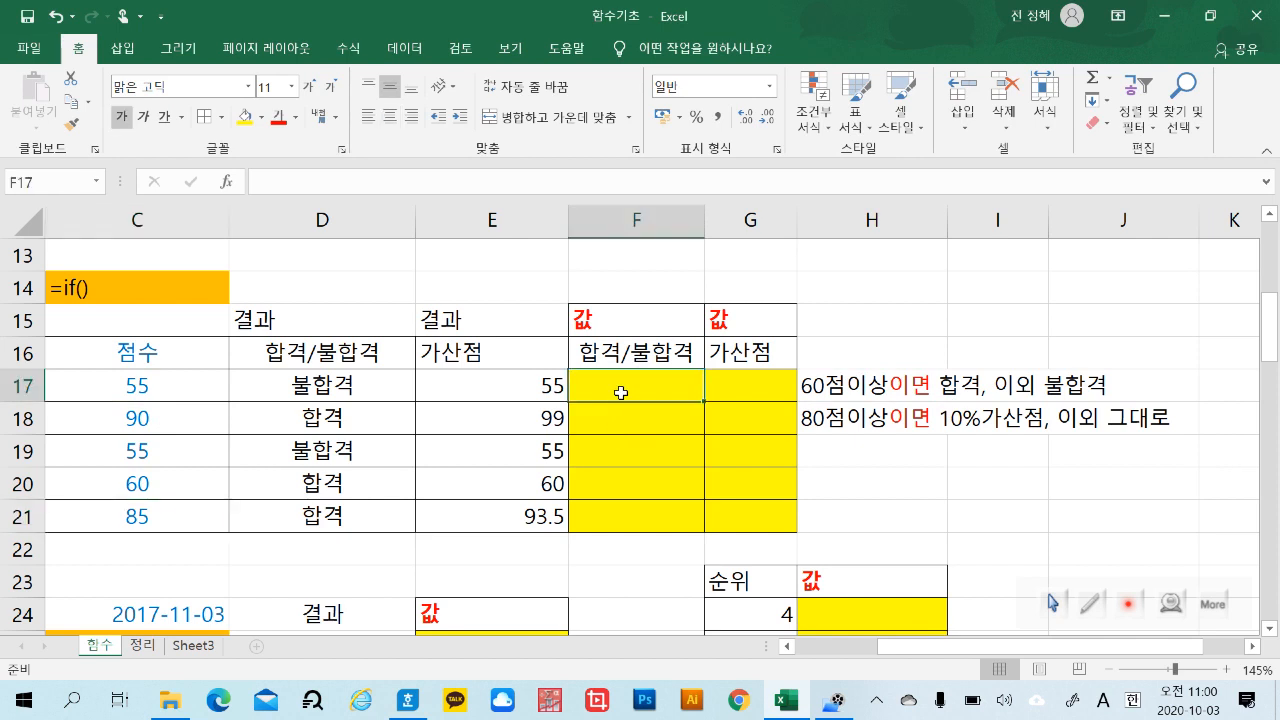
left_click(876, 390)
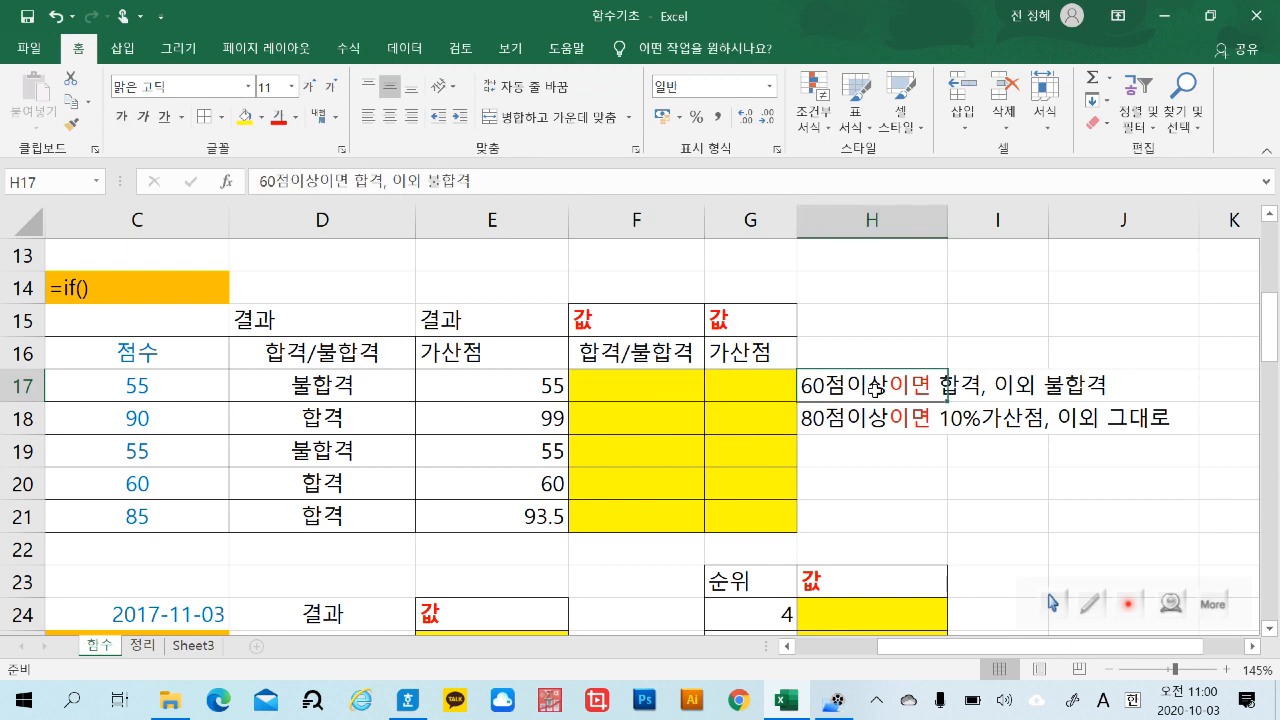
left_click(973, 390)
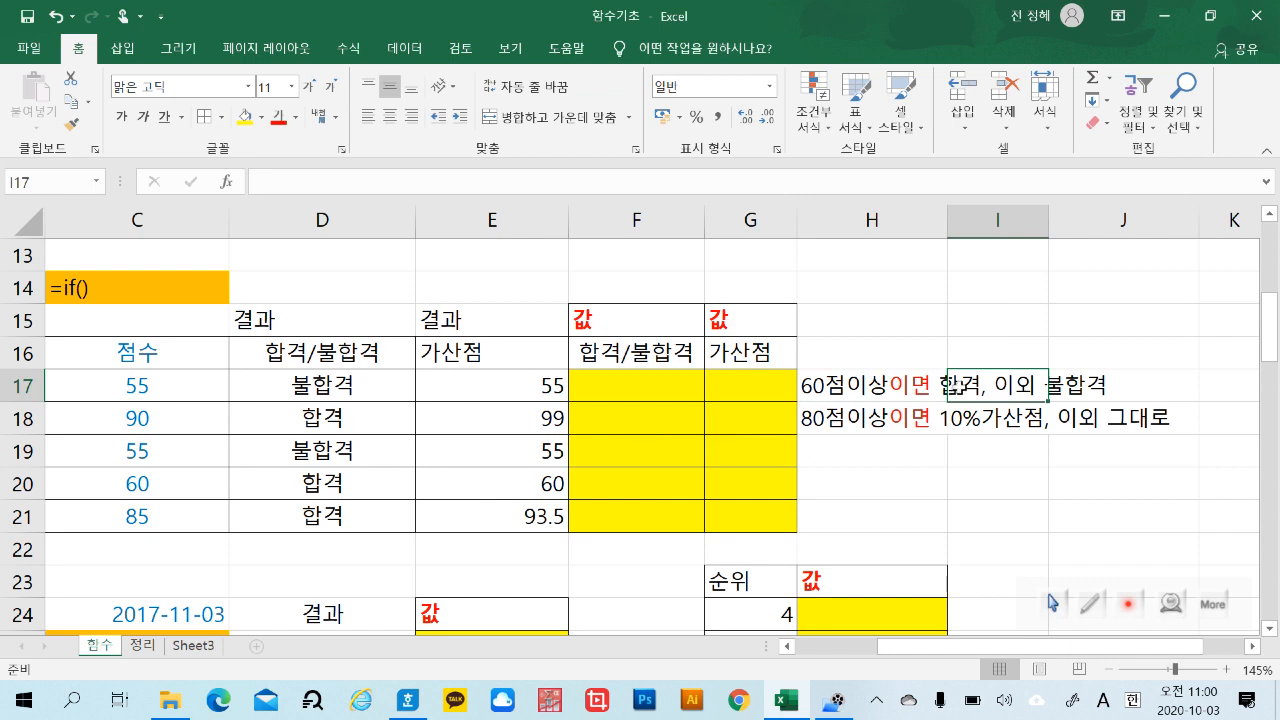
left_click(1072, 386)
left_click(1104, 520)
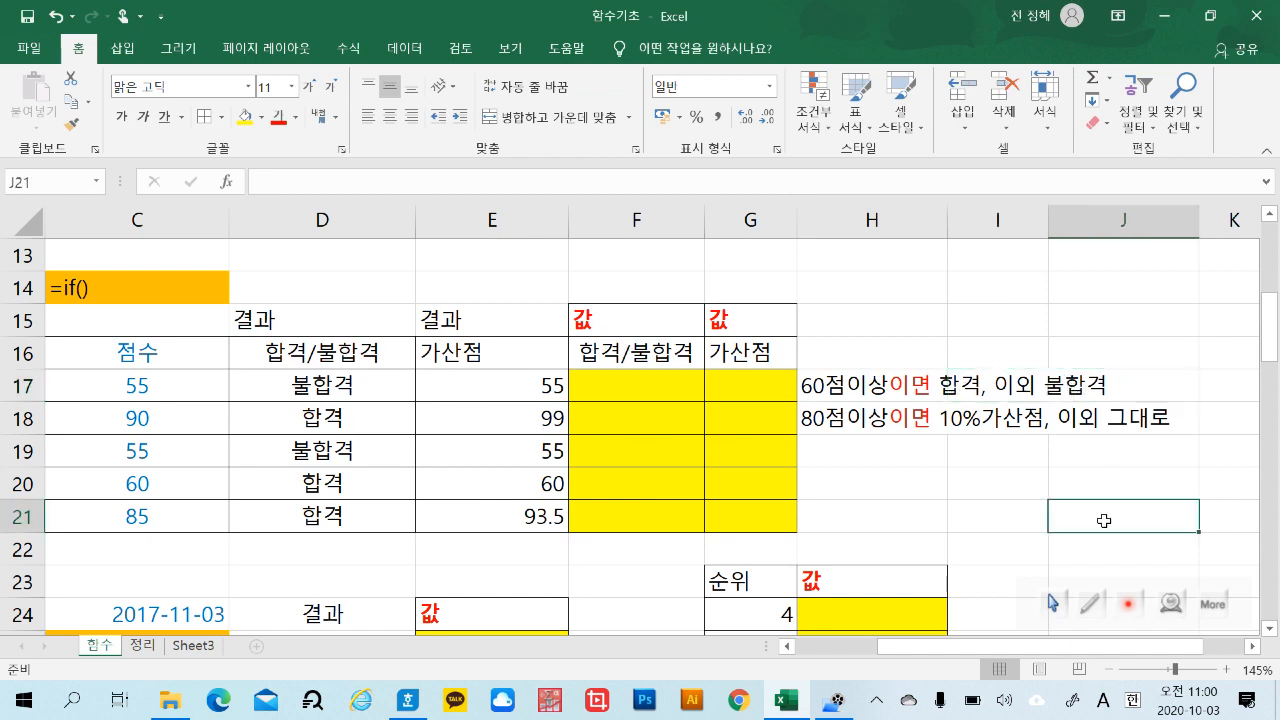
left_click(664, 389)
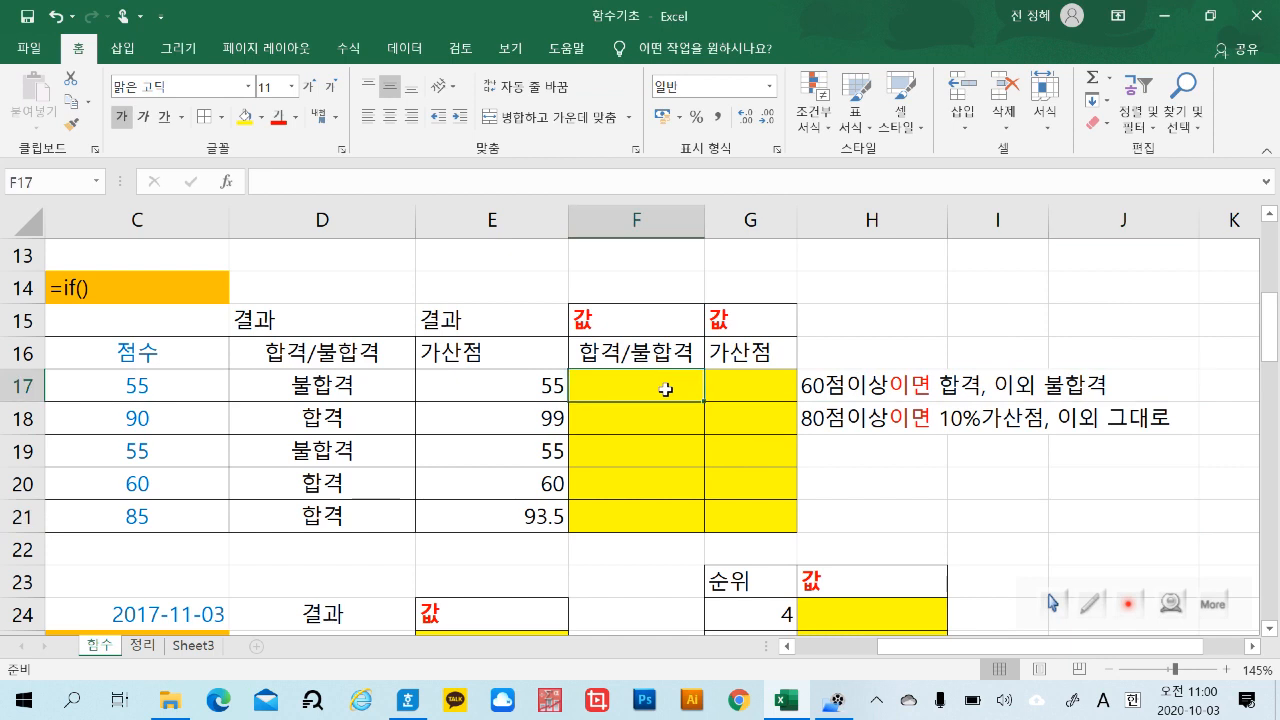
left_click(654, 414)
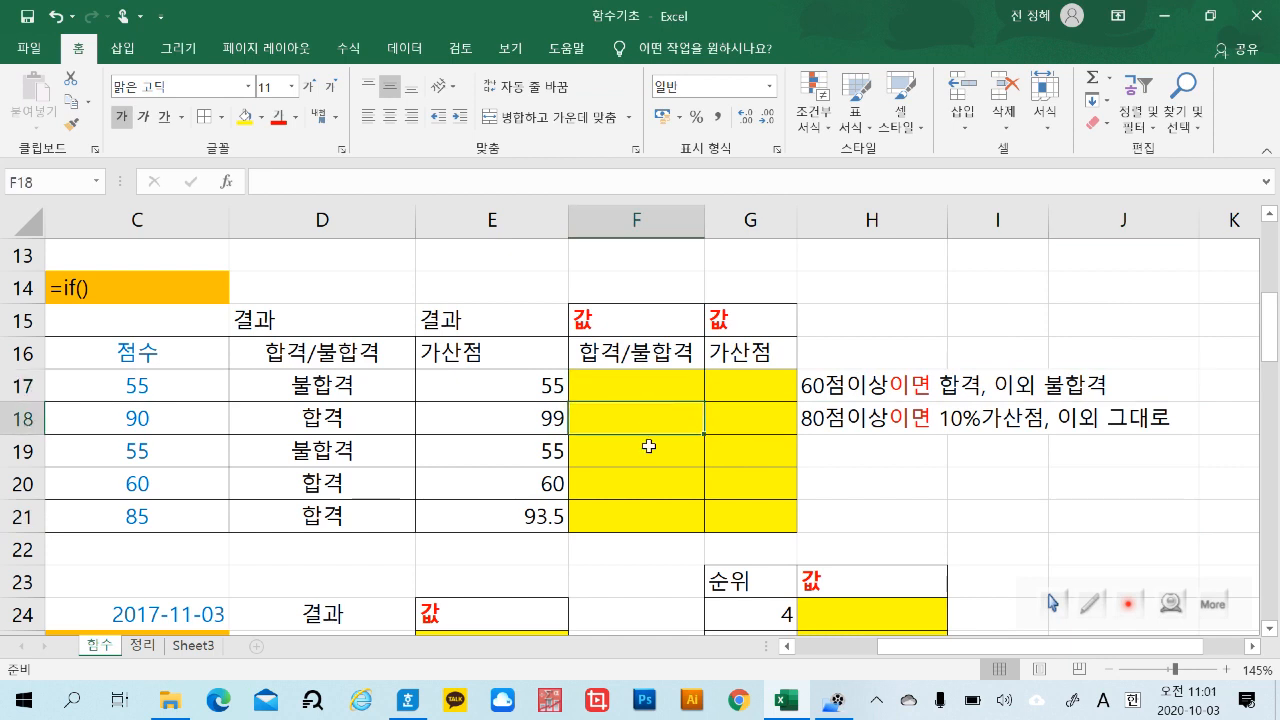
Start an IF formula in F17 with the condition C17>=60 for the pass/fail result.
left_click(647, 451)
left_click(625, 485)
left_click(629, 510)
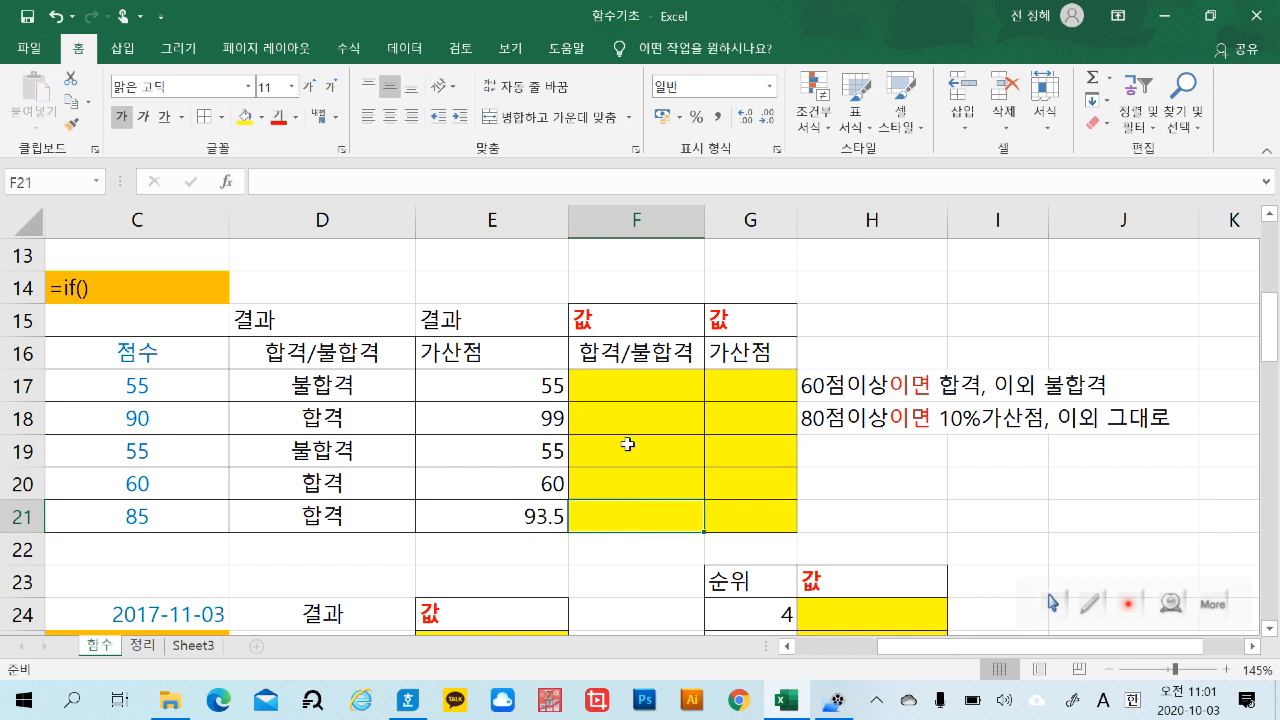
left_click(622, 389)
double_click(617, 390)
type("=")
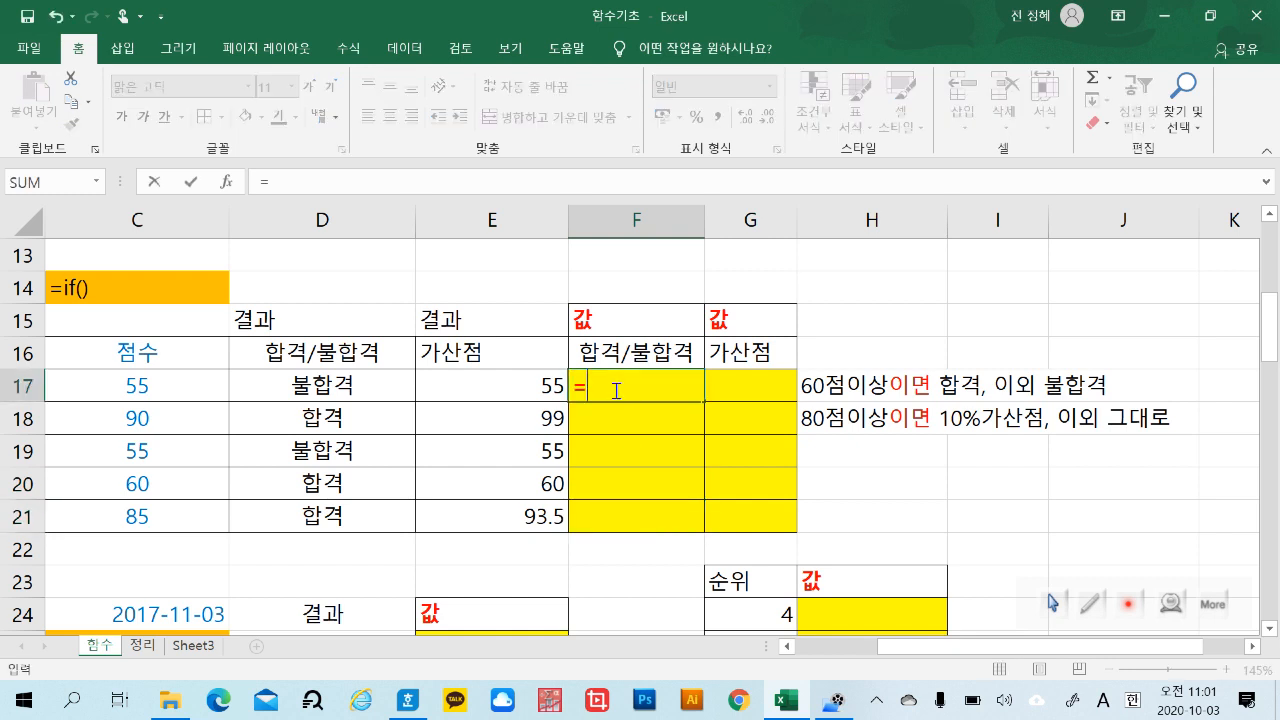
type("if")
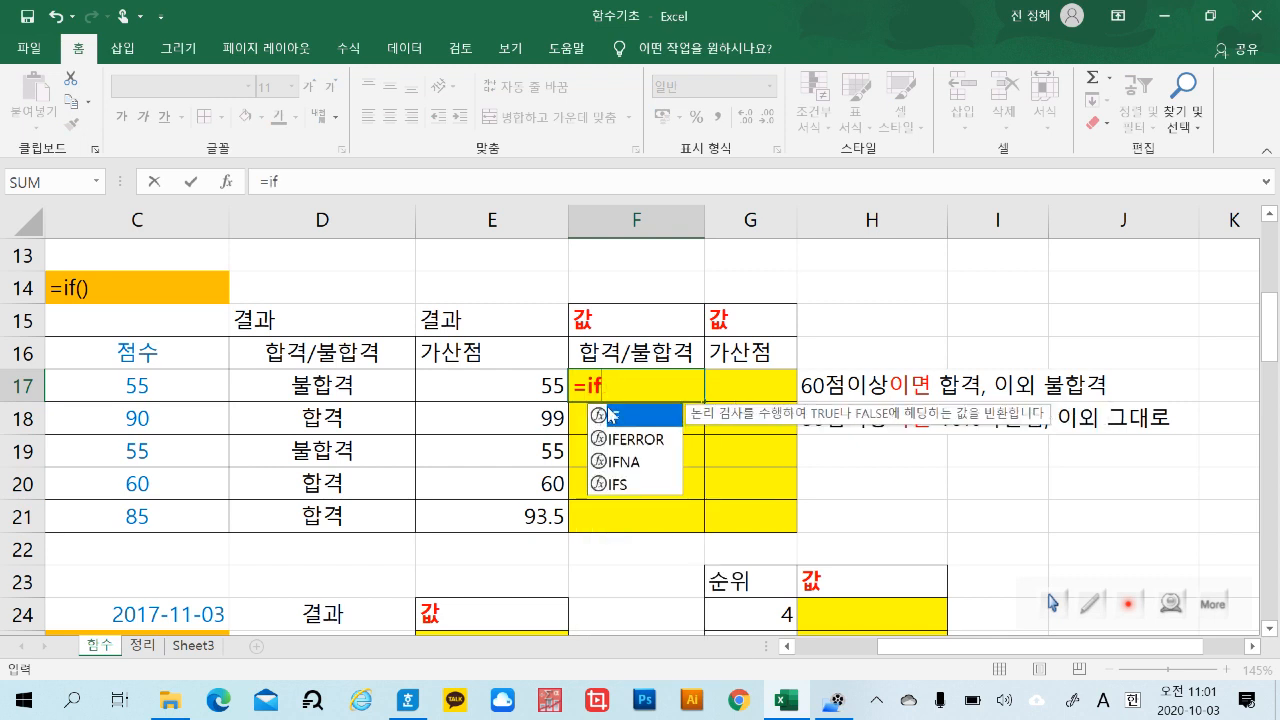
double_click(612, 417)
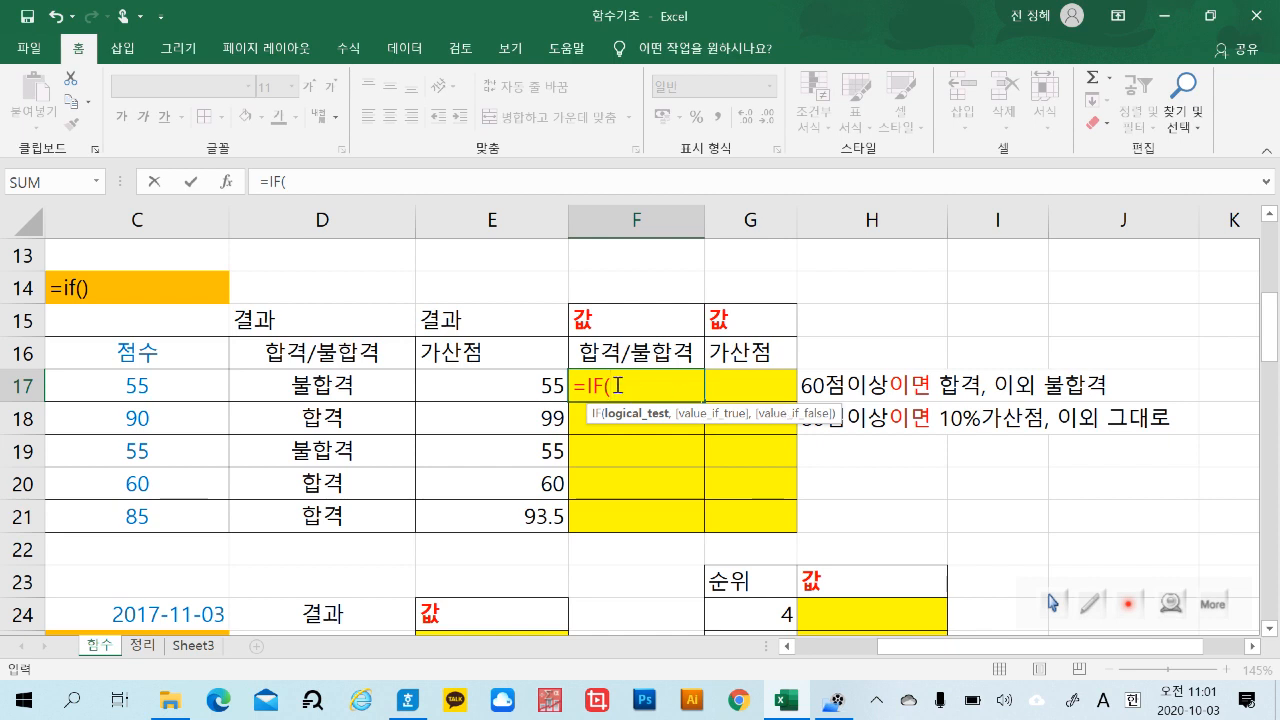
left_click(160, 389)
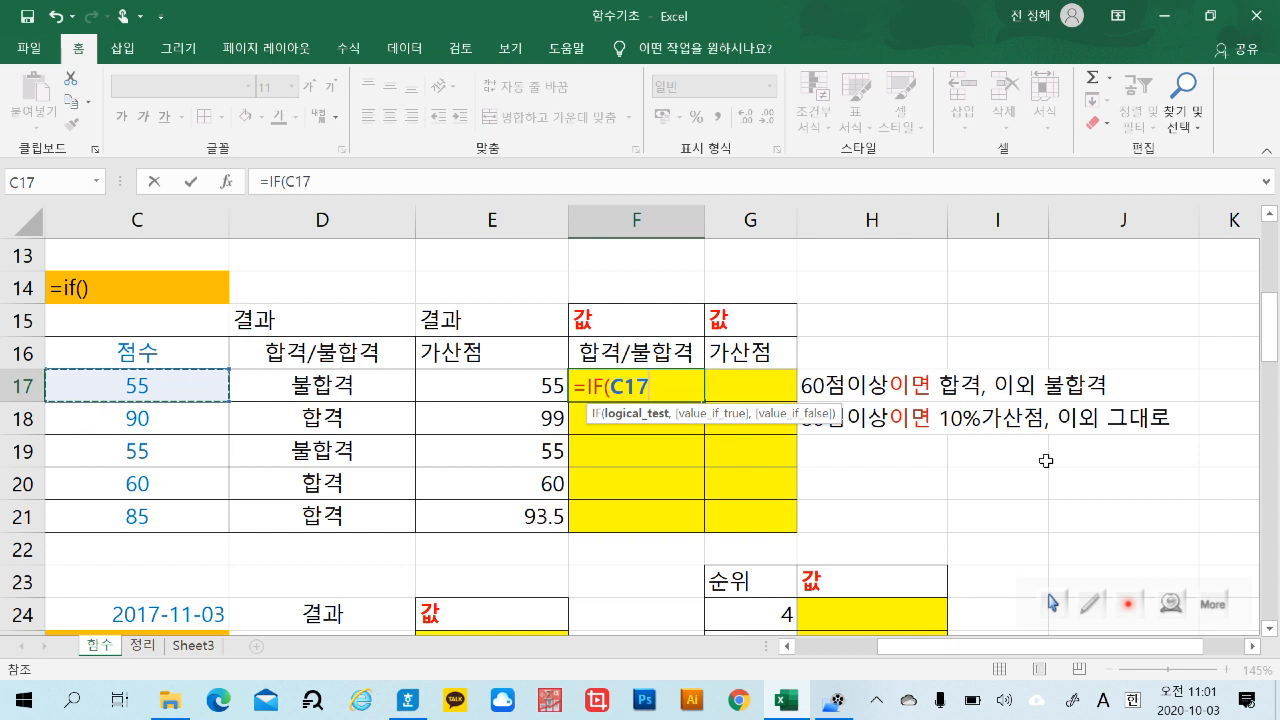
type(">=60")
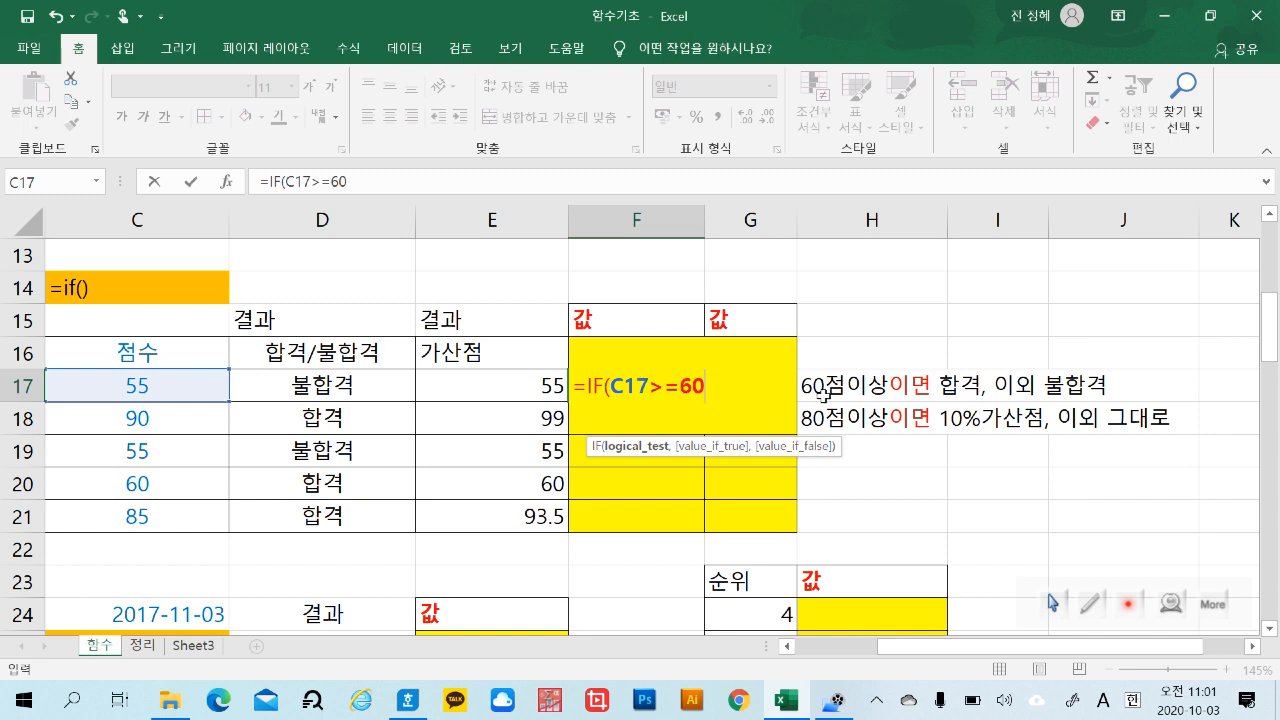
type(",")
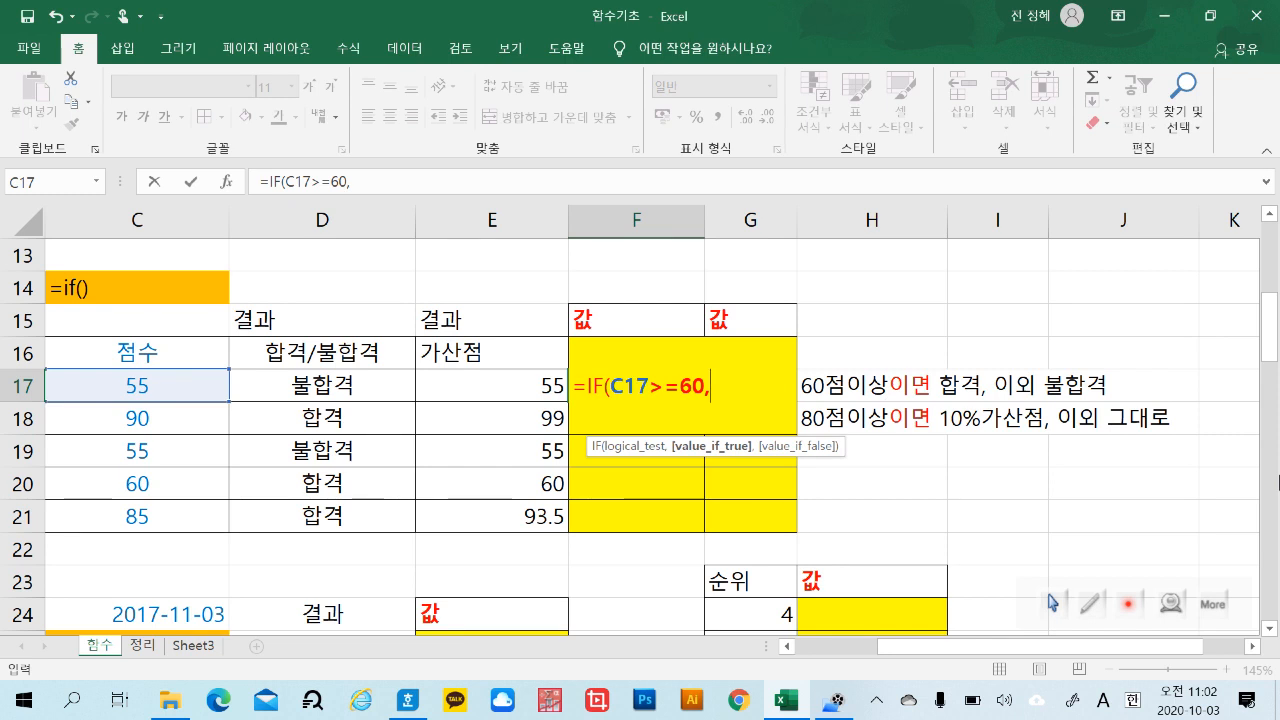
Complete the IF formula in F17 with "합격" as the true value and "불합격" as the false value.
type("\"")
type("gk")
key("BackSpace")
key("BackSpace")
key("Hangul")
type("합격\",\"")
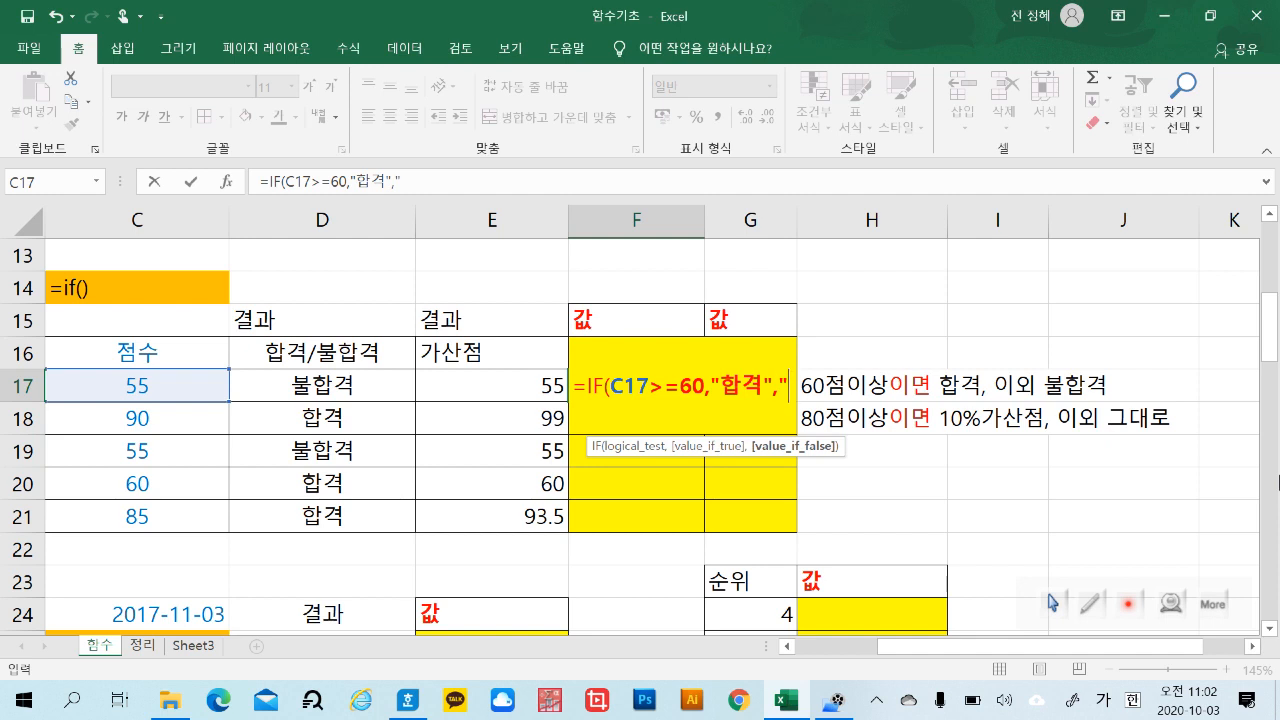
type("불")
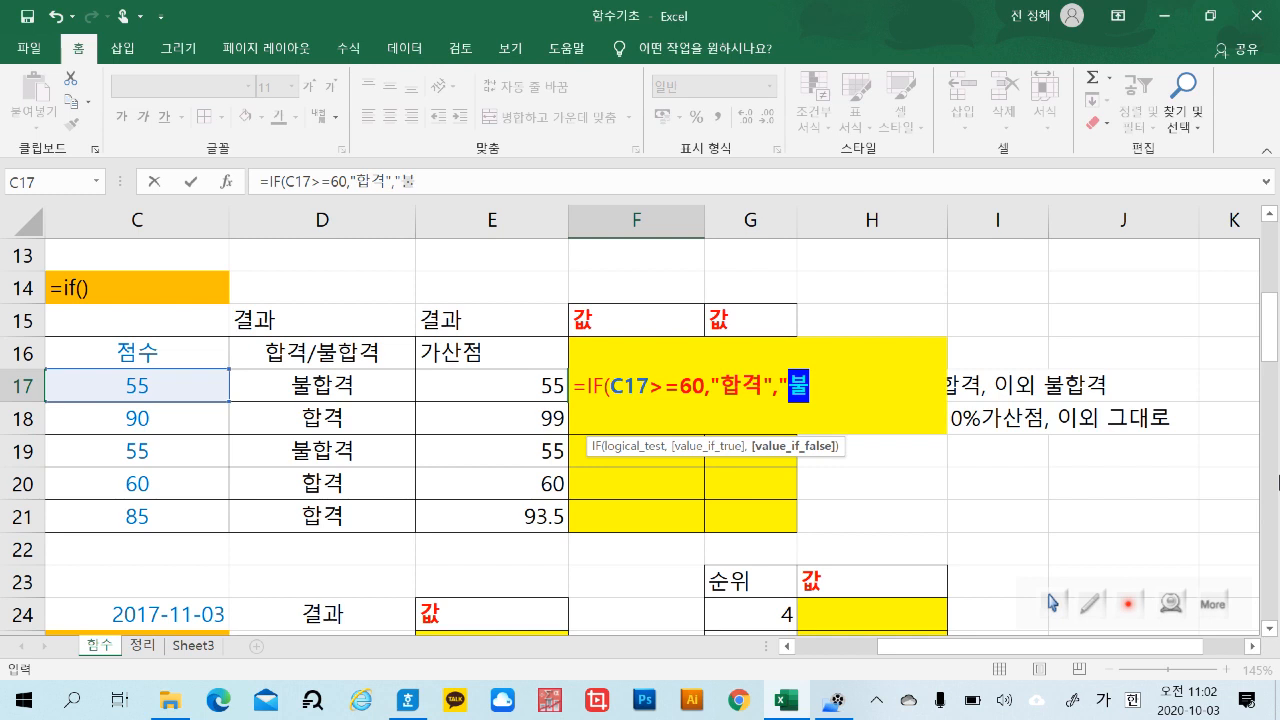
type("합격")
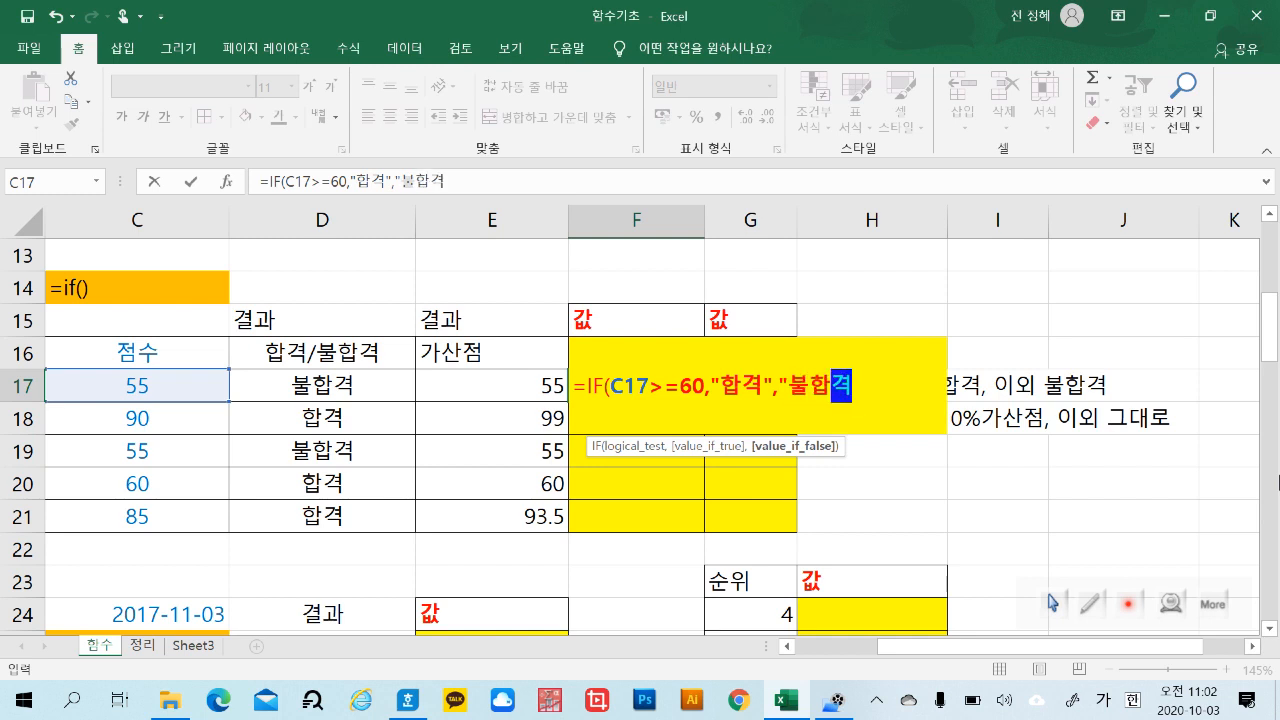
type("\"")
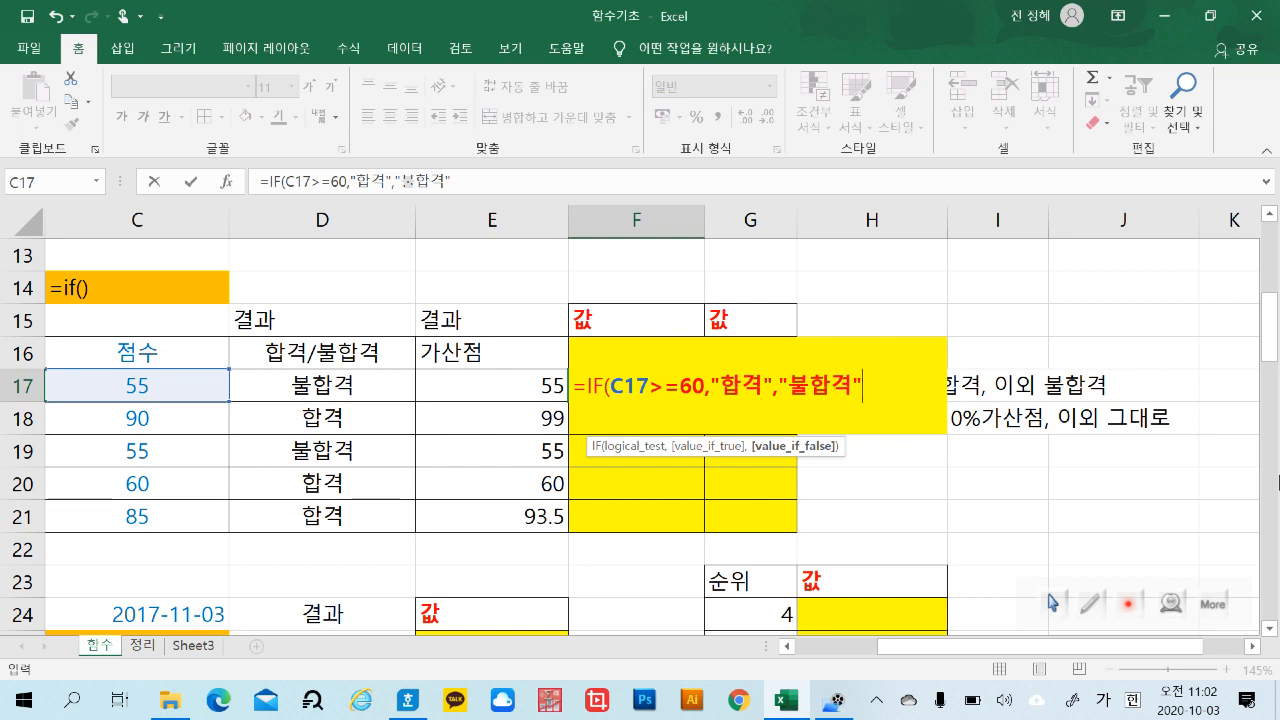
type(")")
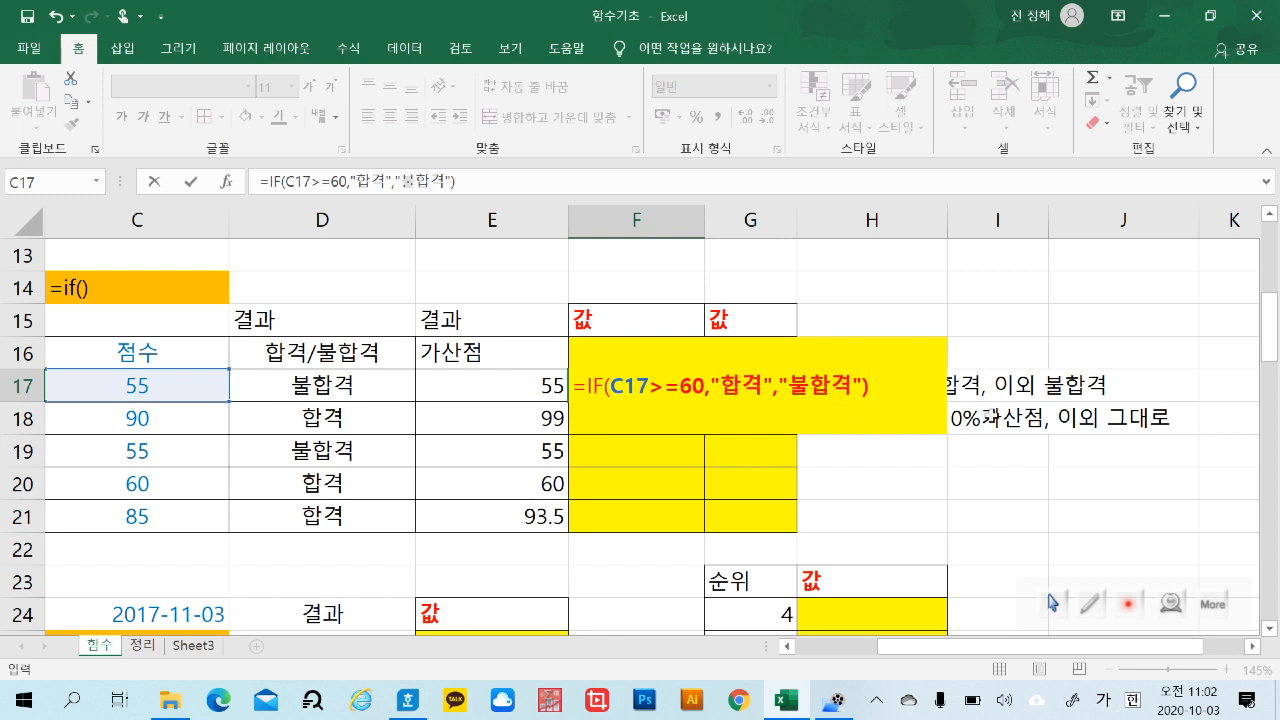
key("Return")
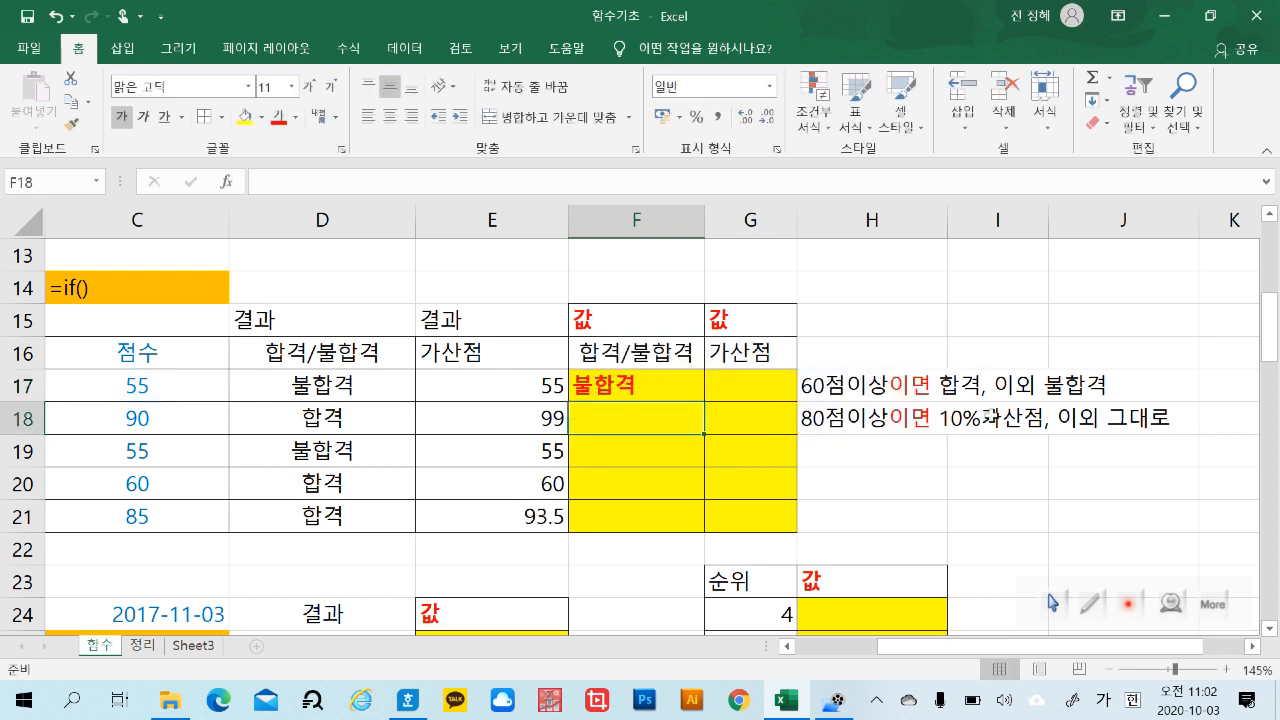
Fill the pass/fail formula from F17 down to F21 and check the copied formulas.
left_click(673, 394)
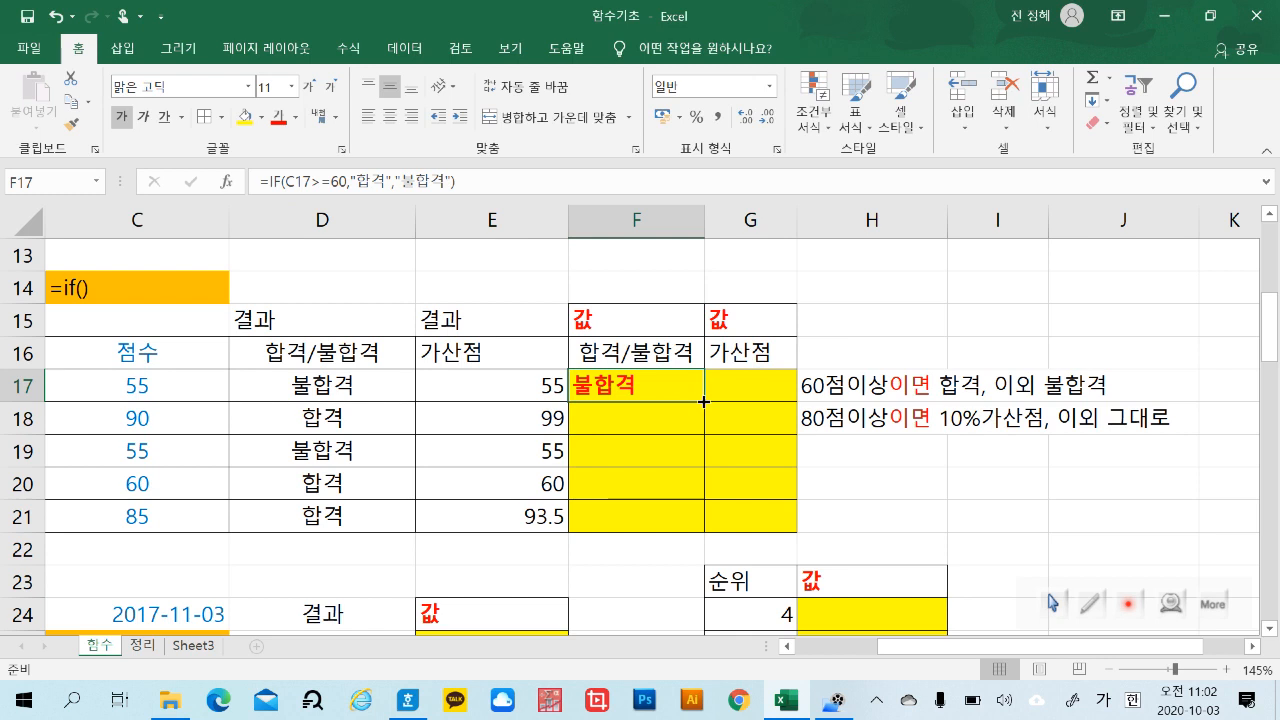
left_click_drag(703, 402, 695, 530)
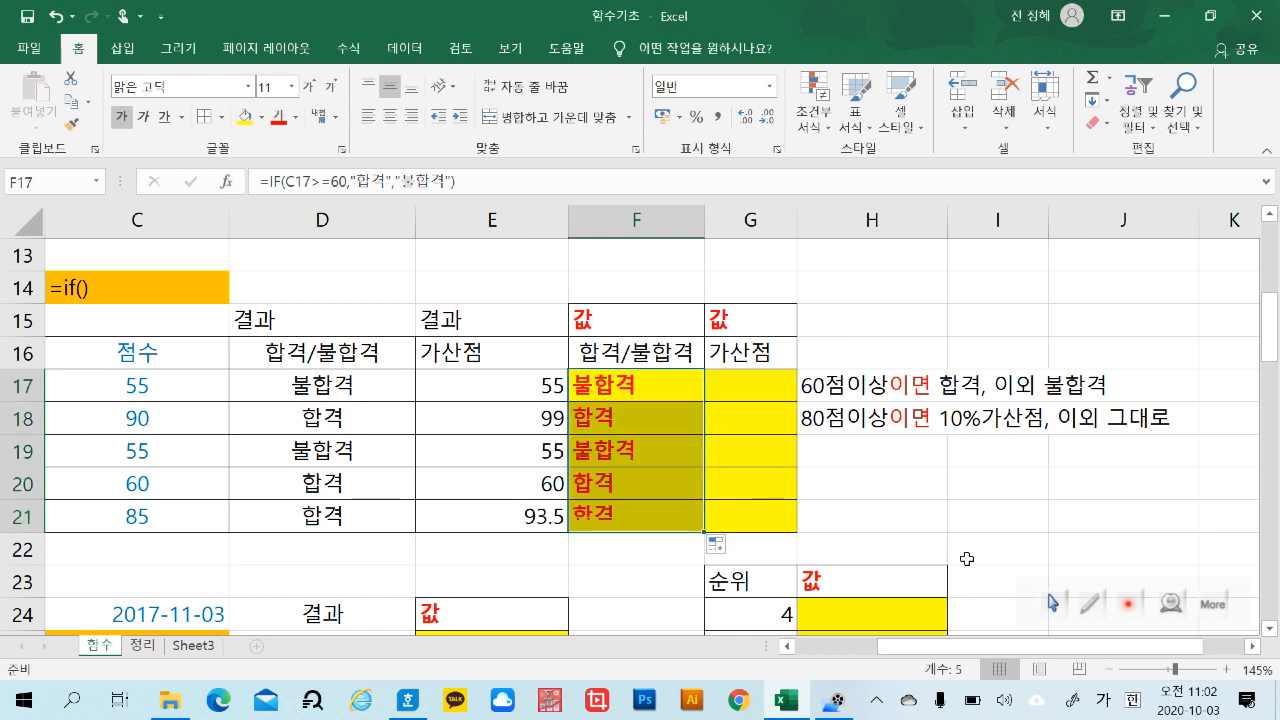
left_click(993, 547)
left_click(640, 418)
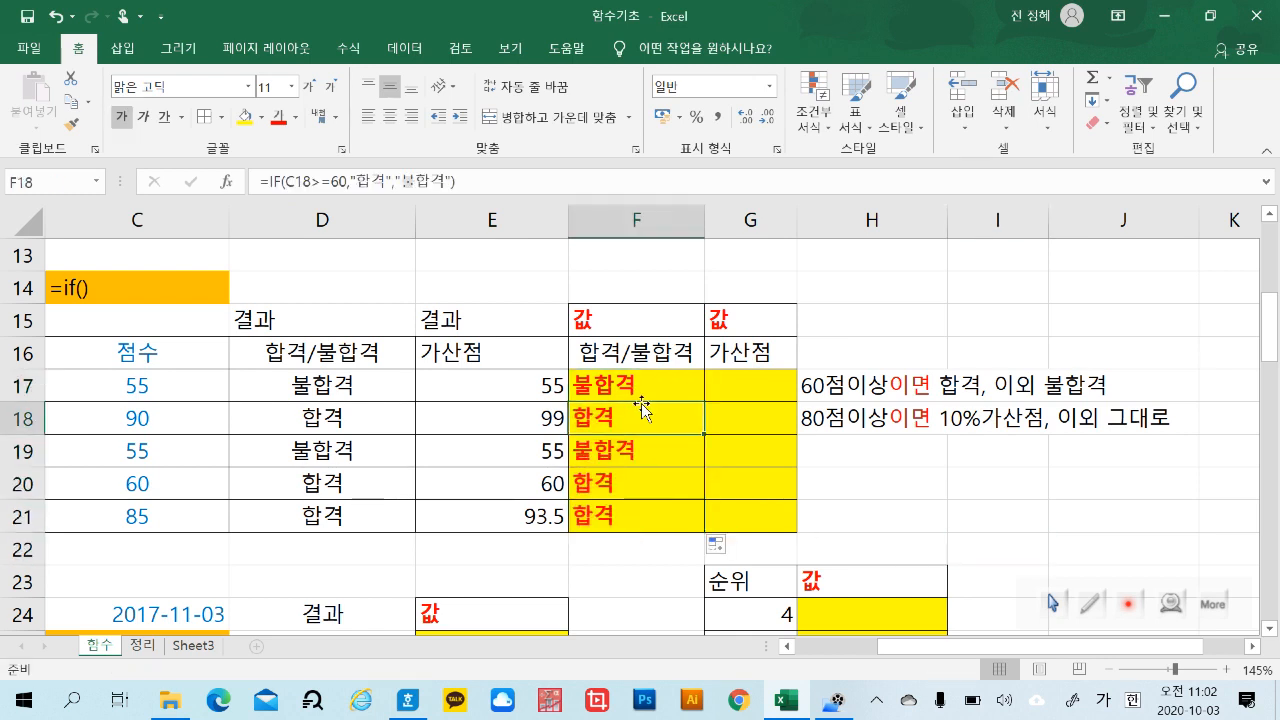
left_click(631, 389)
Test the pass/fail formula by setting the score in C17 to 60 and restoring it to 55.
left_click(181, 387)
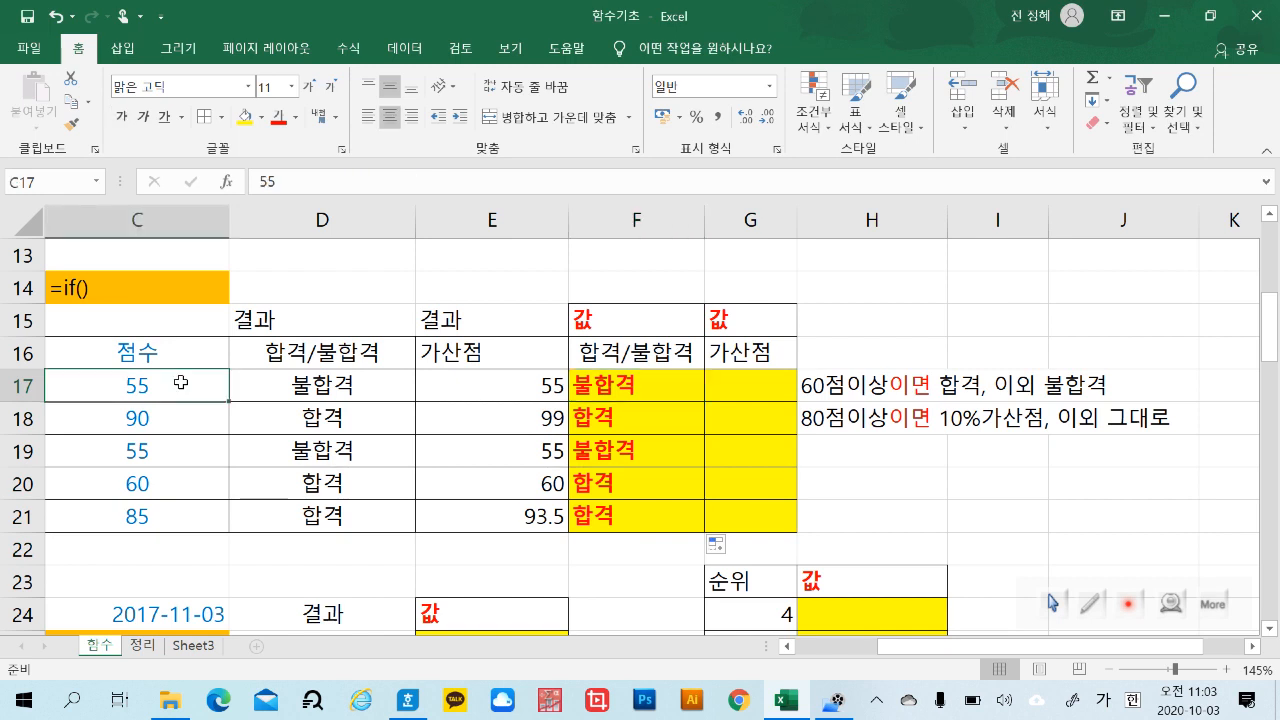
type("60")
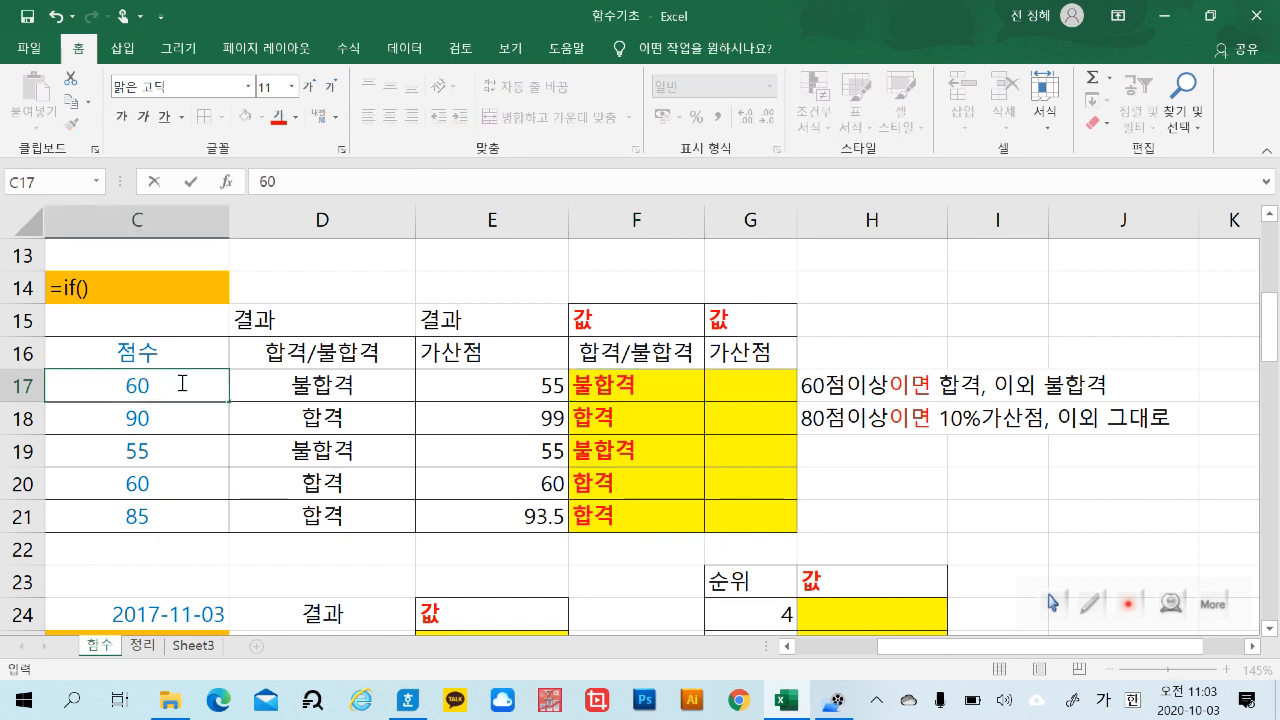
key("Return")
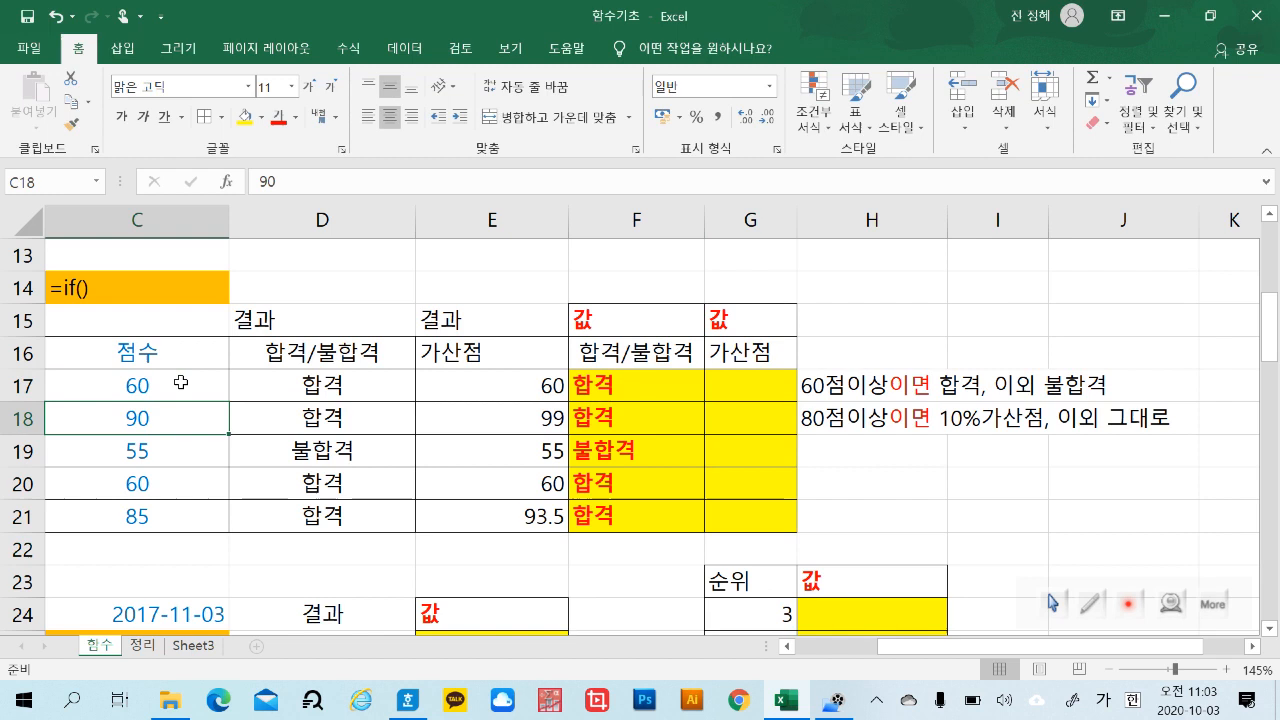
left_click(181, 385)
double_click(183, 385)
key("BackSpace")
key("BackSpace")
type("55")
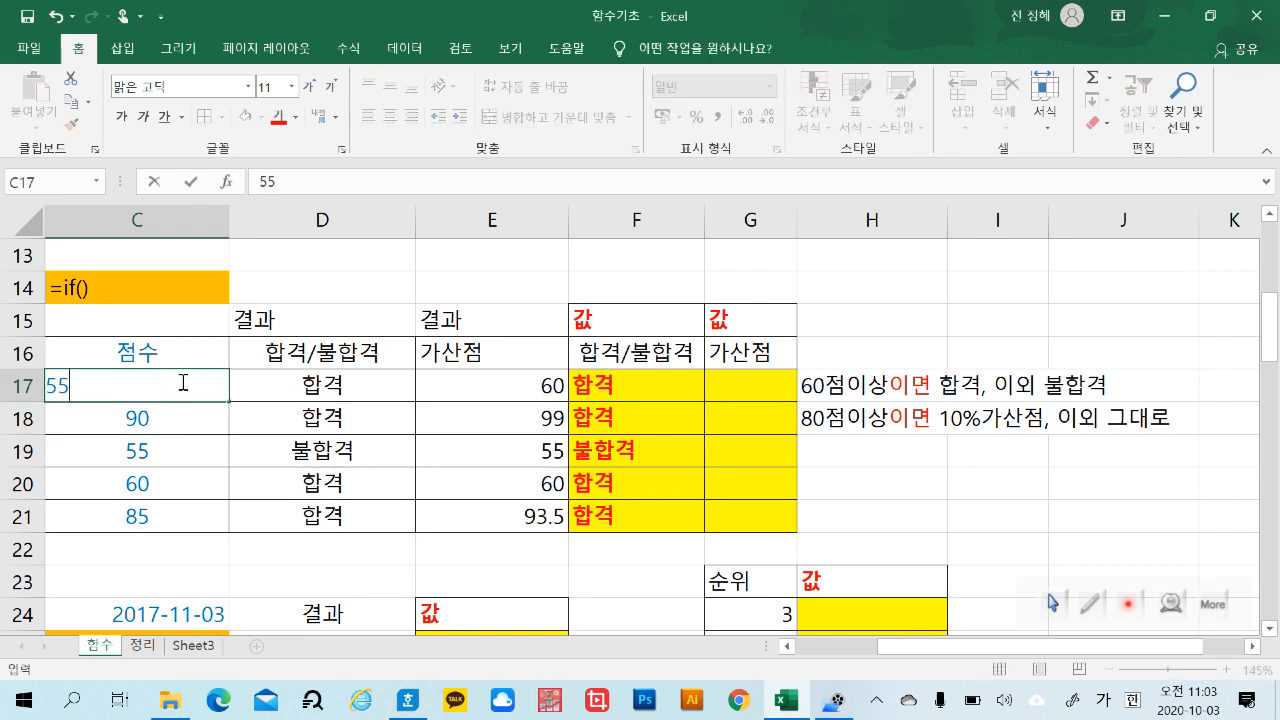
key("Return")
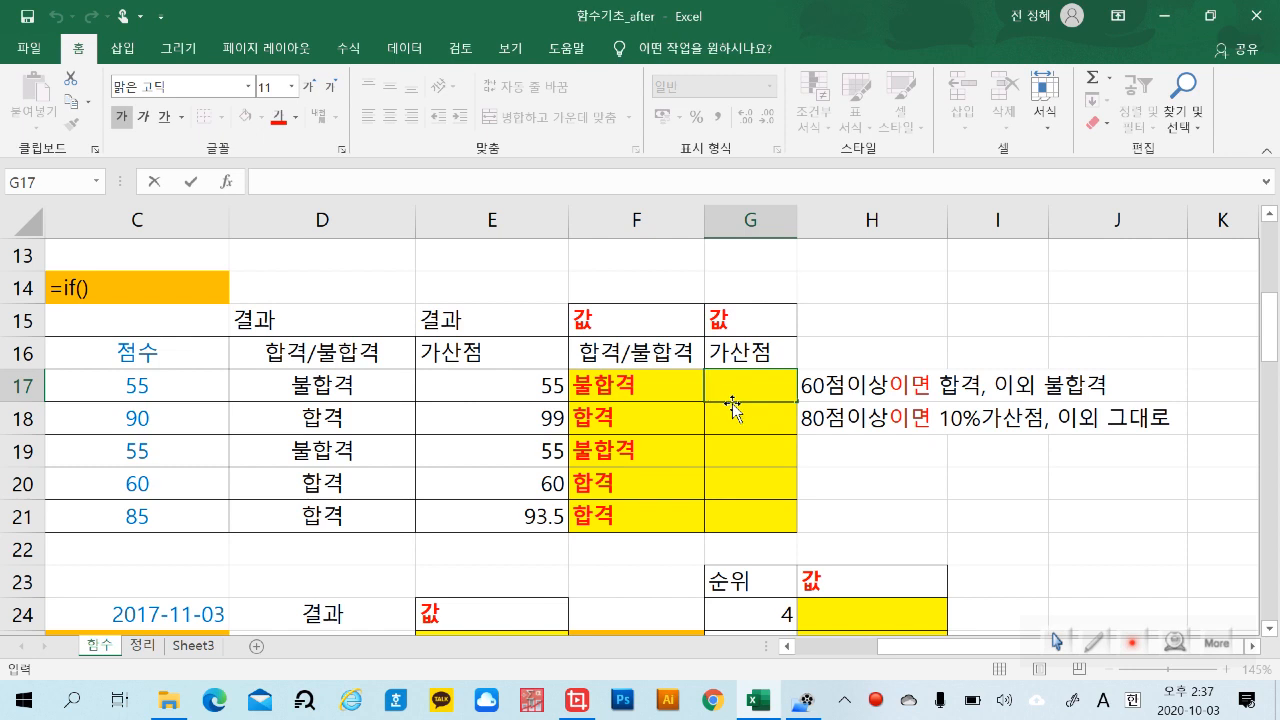
Compare the scores in C18 and C21 with the 80-point bonus condition in H18.
left_click(203, 423)
left_click(184, 517)
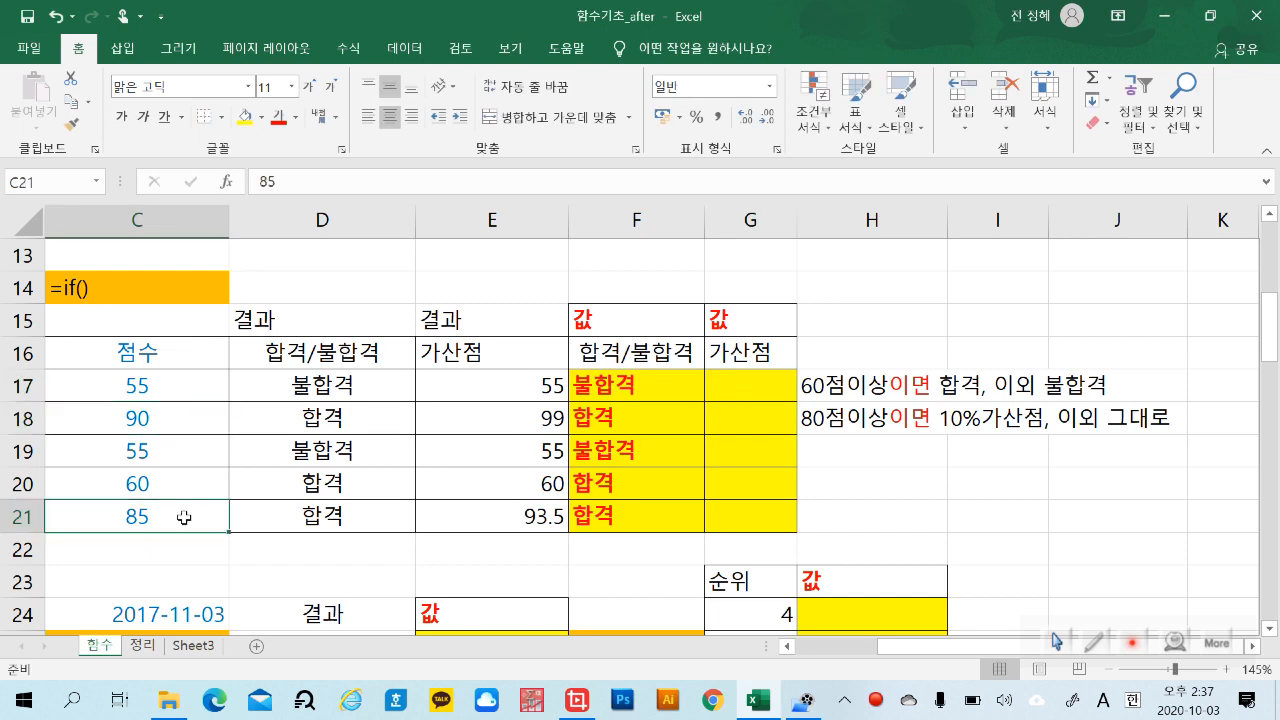
left_click(184, 417)
left_click(177, 522)
left_click(184, 416)
left_click(189, 522)
Start an IF formula in G17 with the condition C17>=80 for the bonus points.
left_click(760, 384)
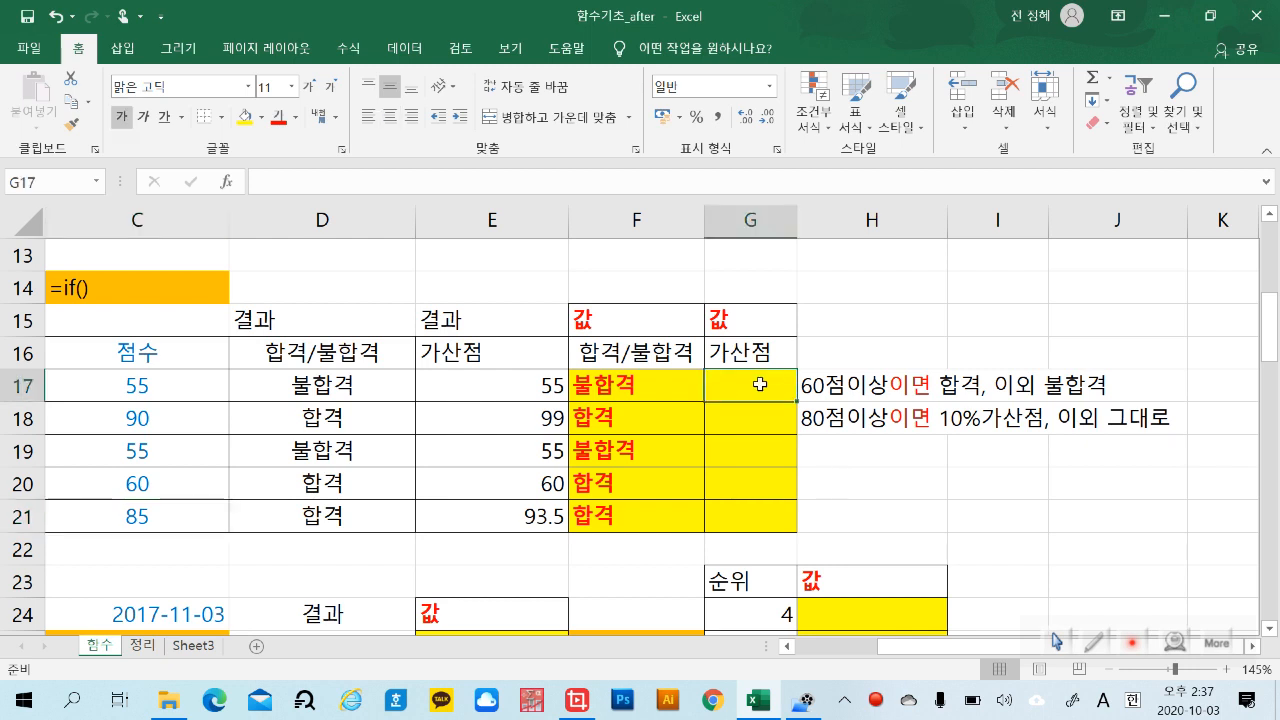
type("=")
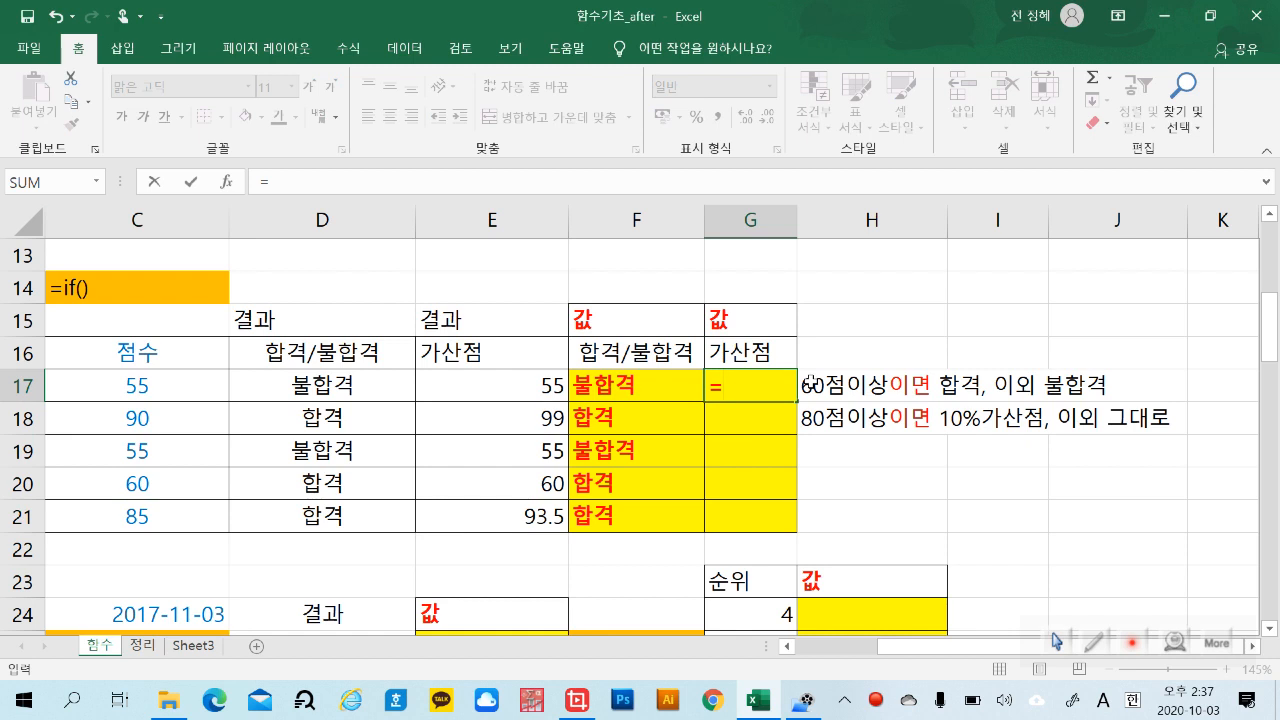
type("if")
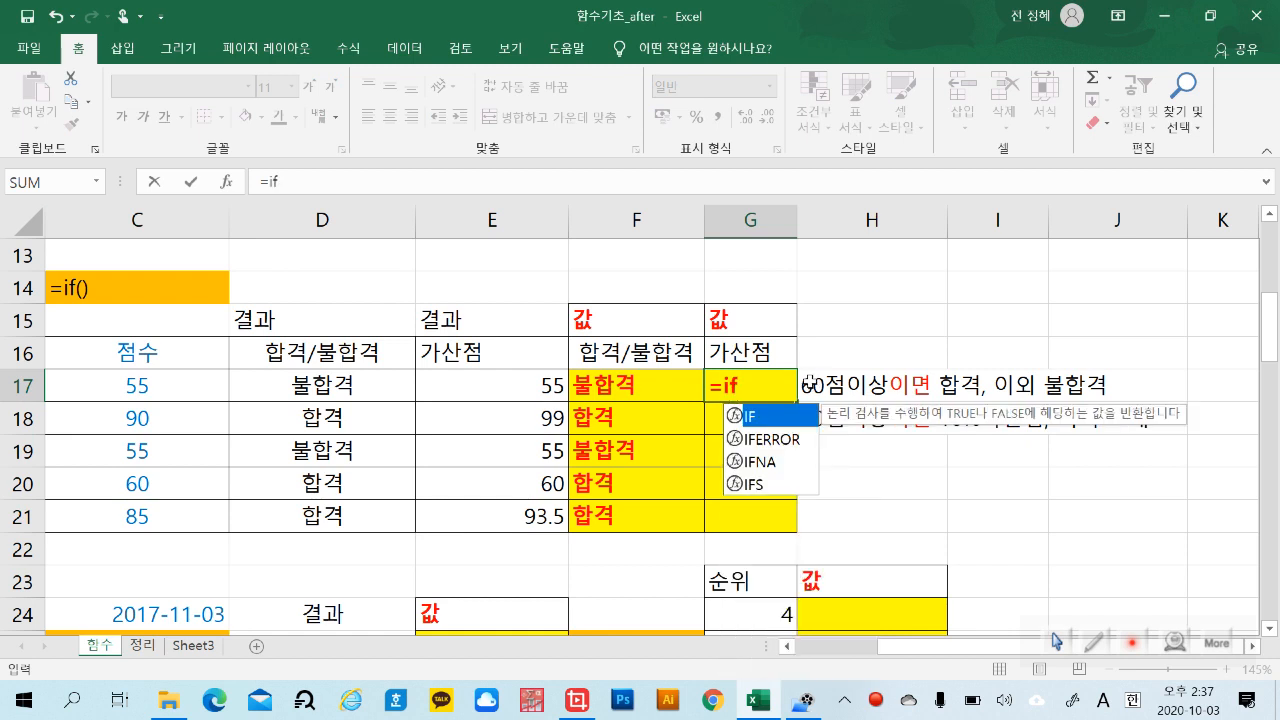
double_click(786, 420)
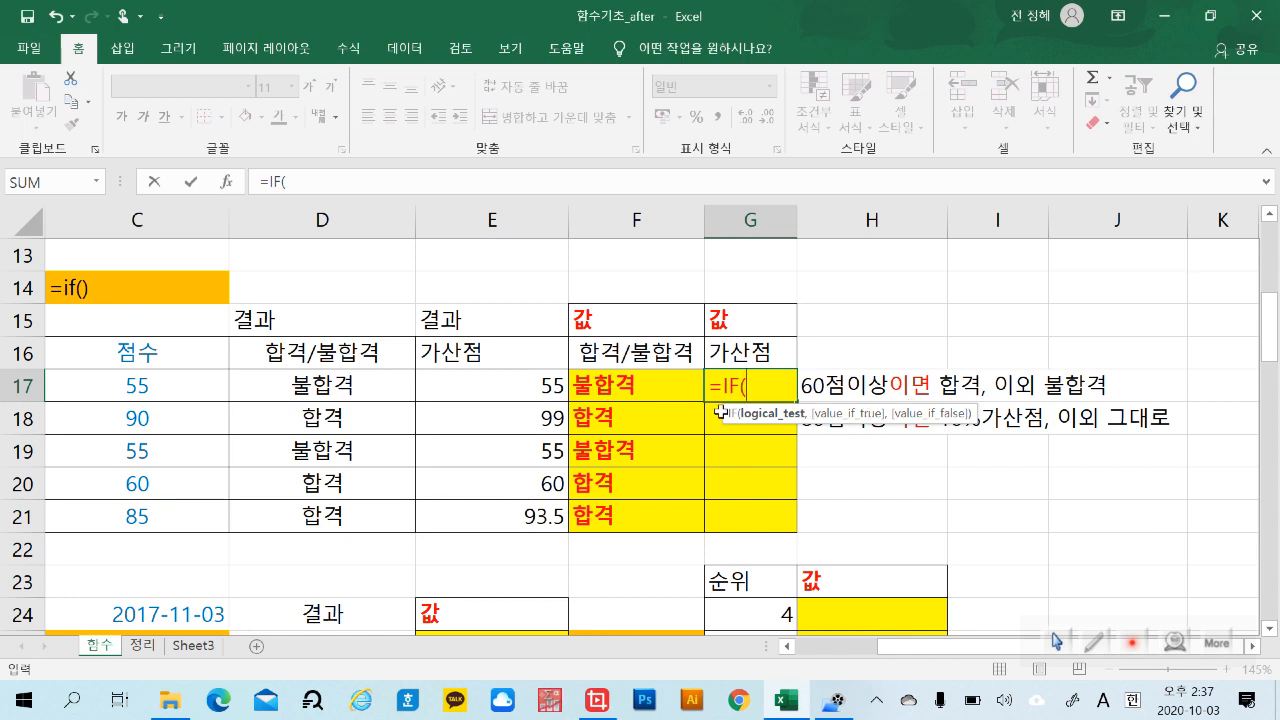
left_click(169, 389)
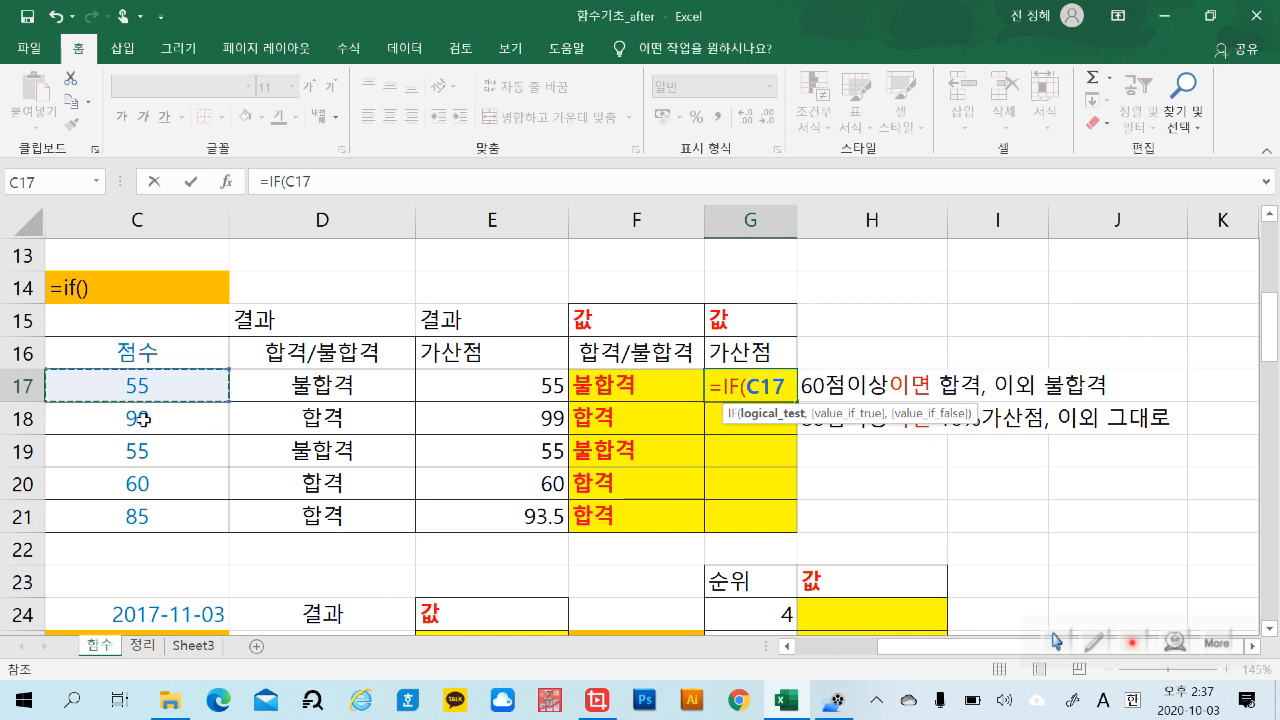
type(">=")
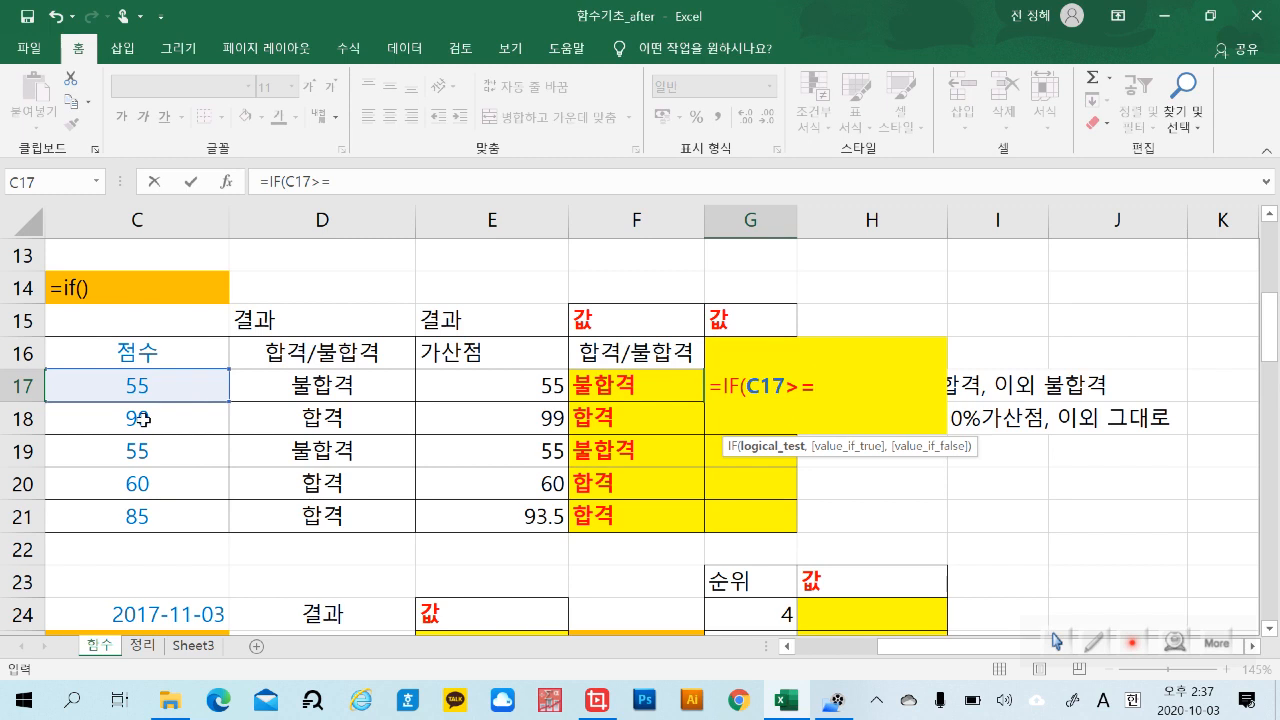
type("80,")
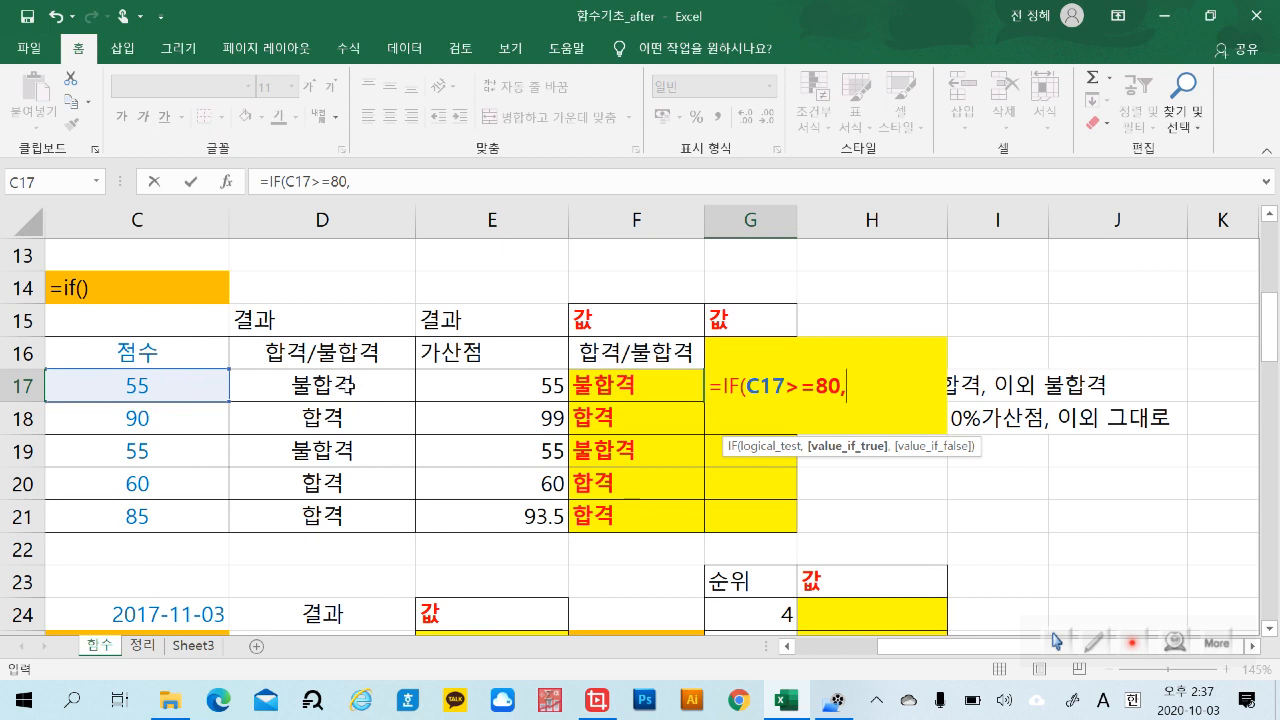
Complete the IF formula in G17 with C17*1.1 as the true value and C17 as the false value.
left_click(179, 386)
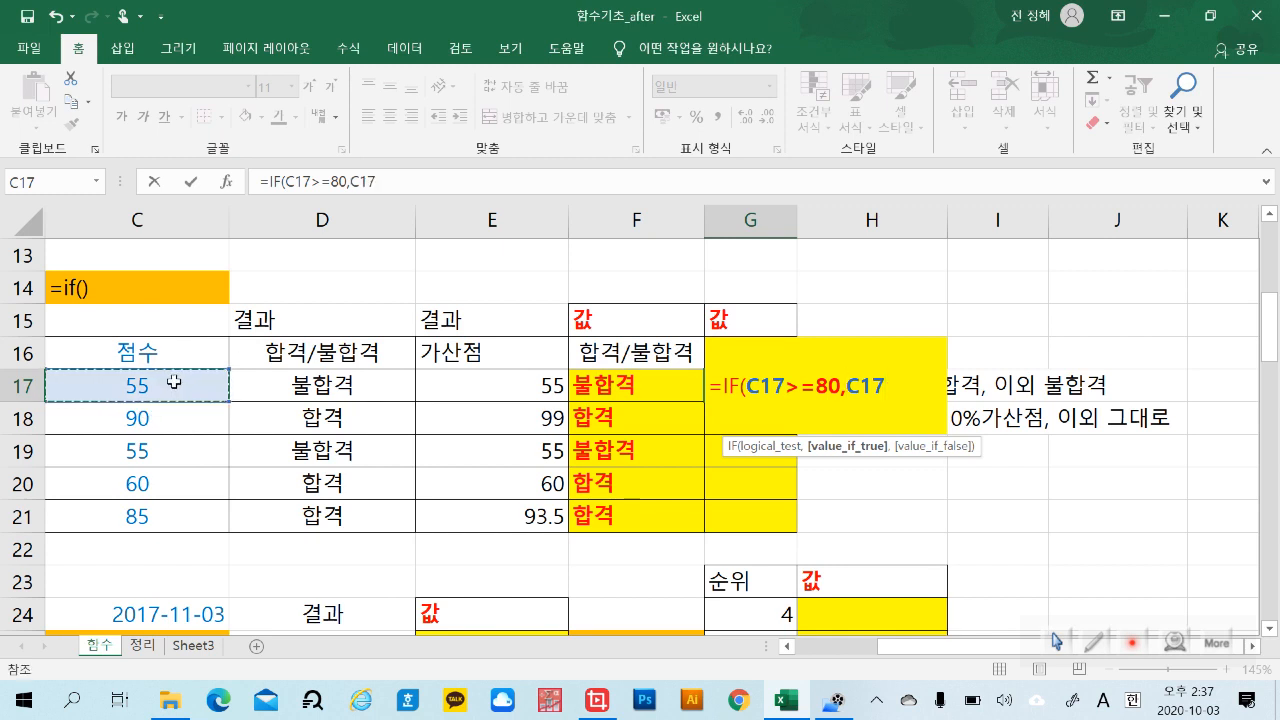
type("*1.1")
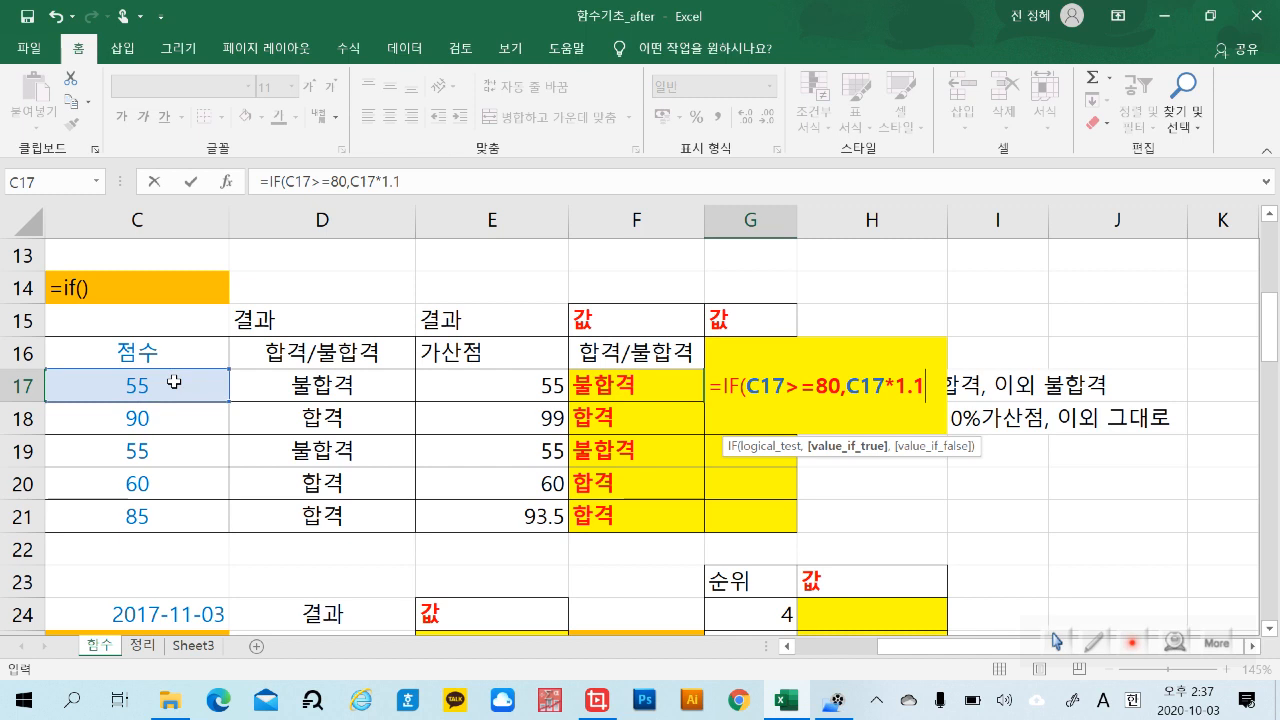
type(",")
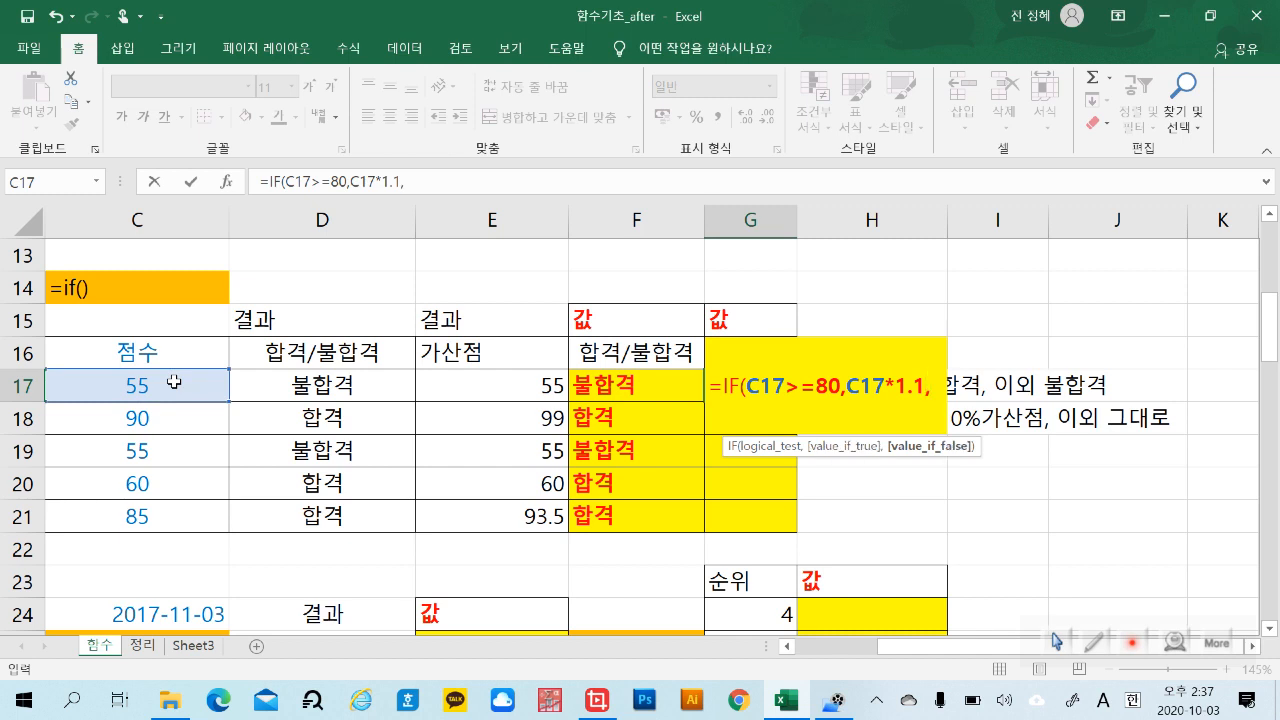
left_click(175, 389)
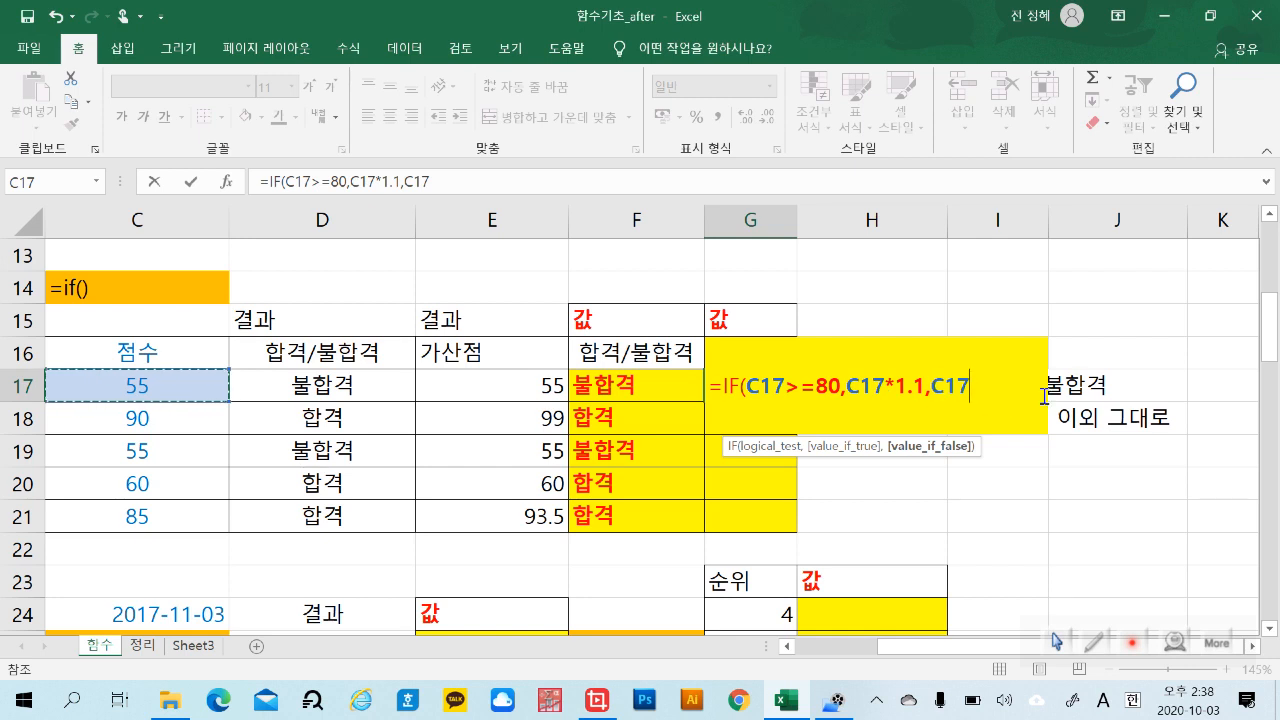
type(")")
key("Return")
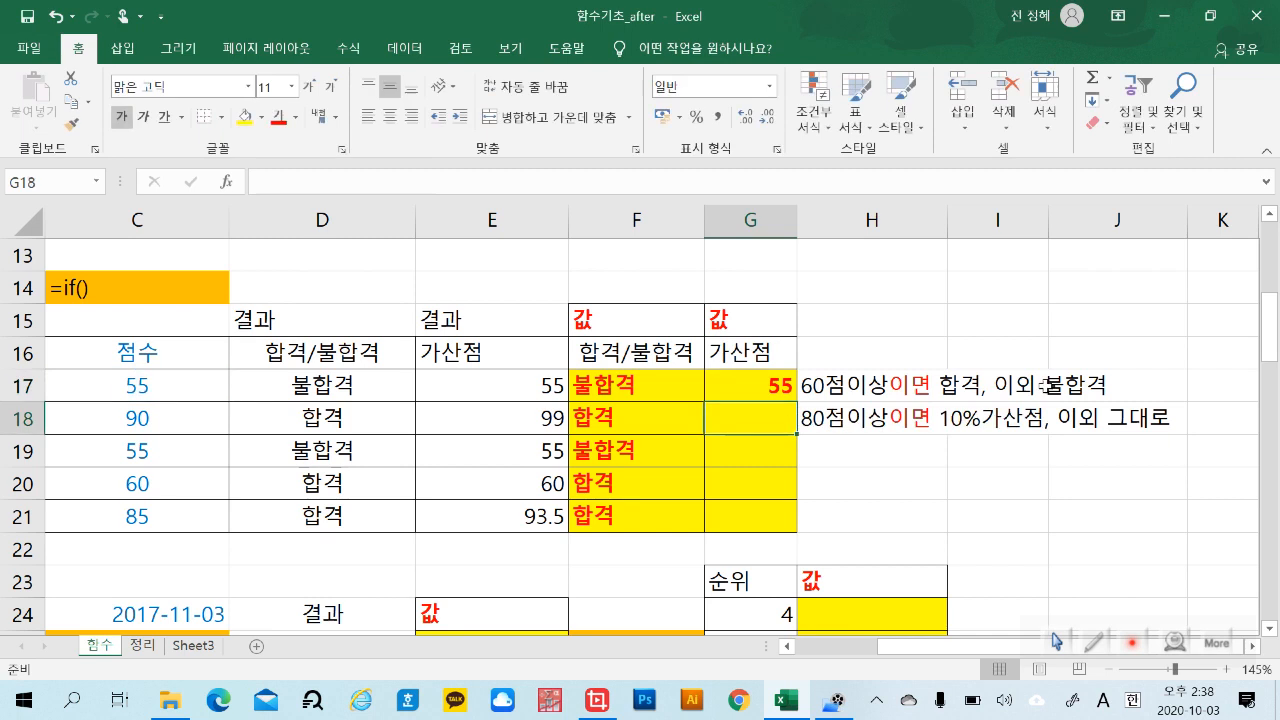
Fill the bonus-point IF formula from G17 down through G21 and check the formulas in G18 and G21.
left_click(775, 388)
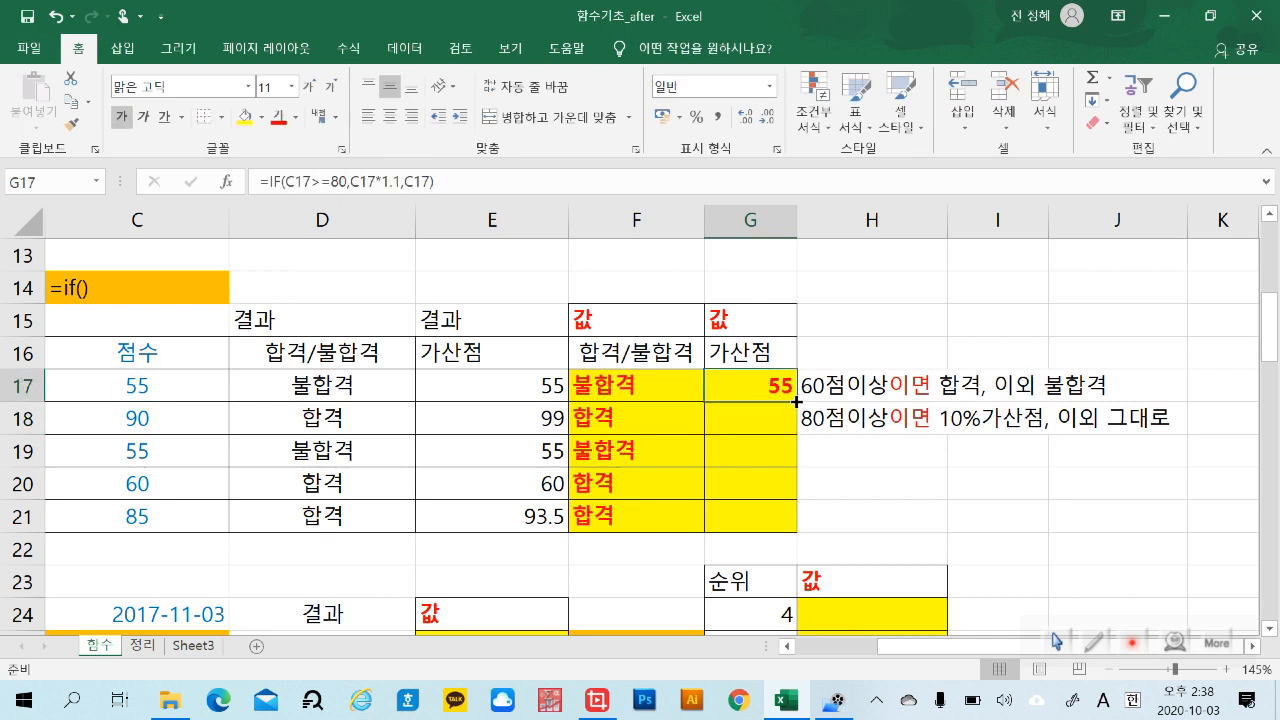
left_click_drag(797, 404, 783, 526)
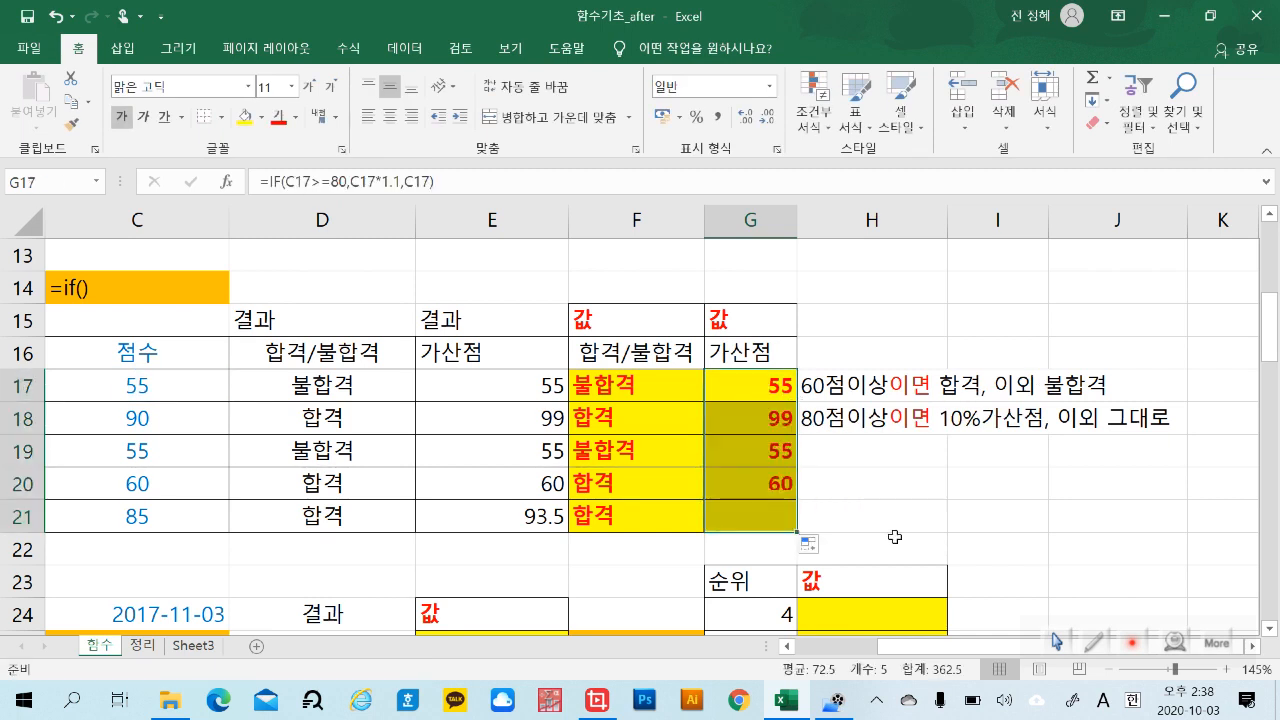
left_click(915, 545)
left_click(770, 426)
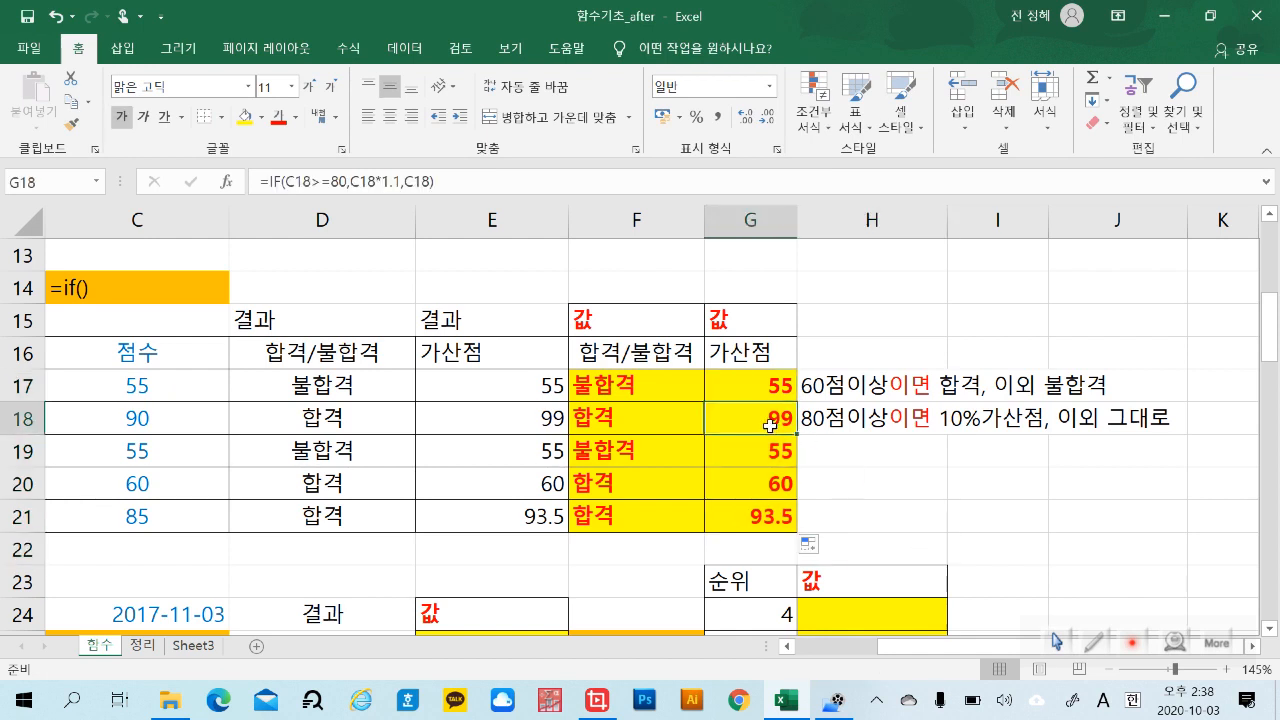
left_click(760, 520)
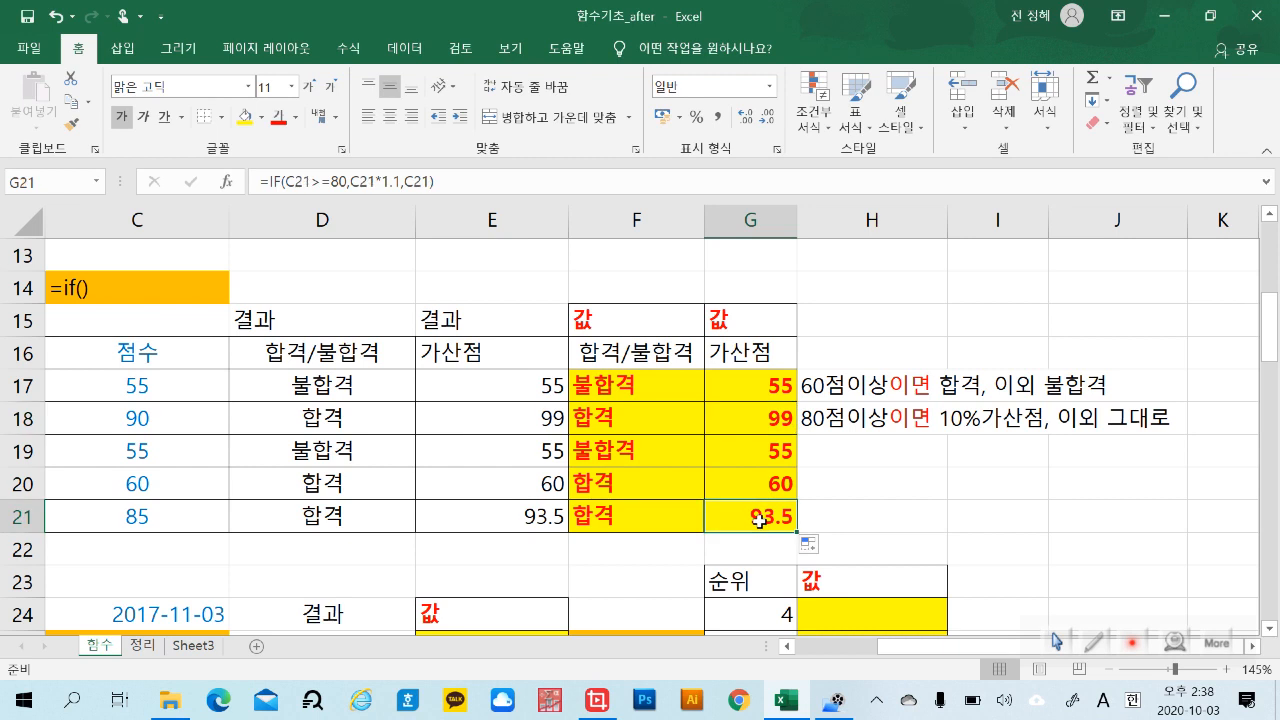
left_click(864, 514)
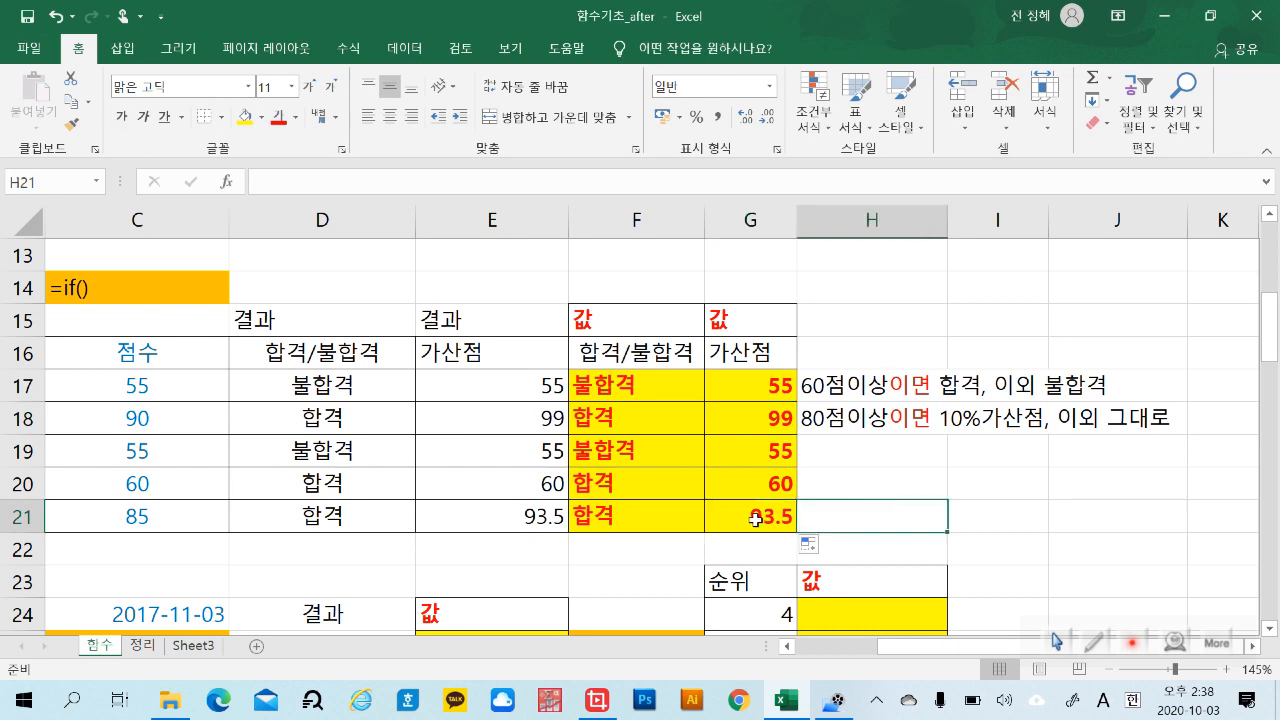
Enter a YEAR formula in E25 that extracts the year from the date in C24.
scroll(752, 517, "down", 3)
double_click(543, 313)
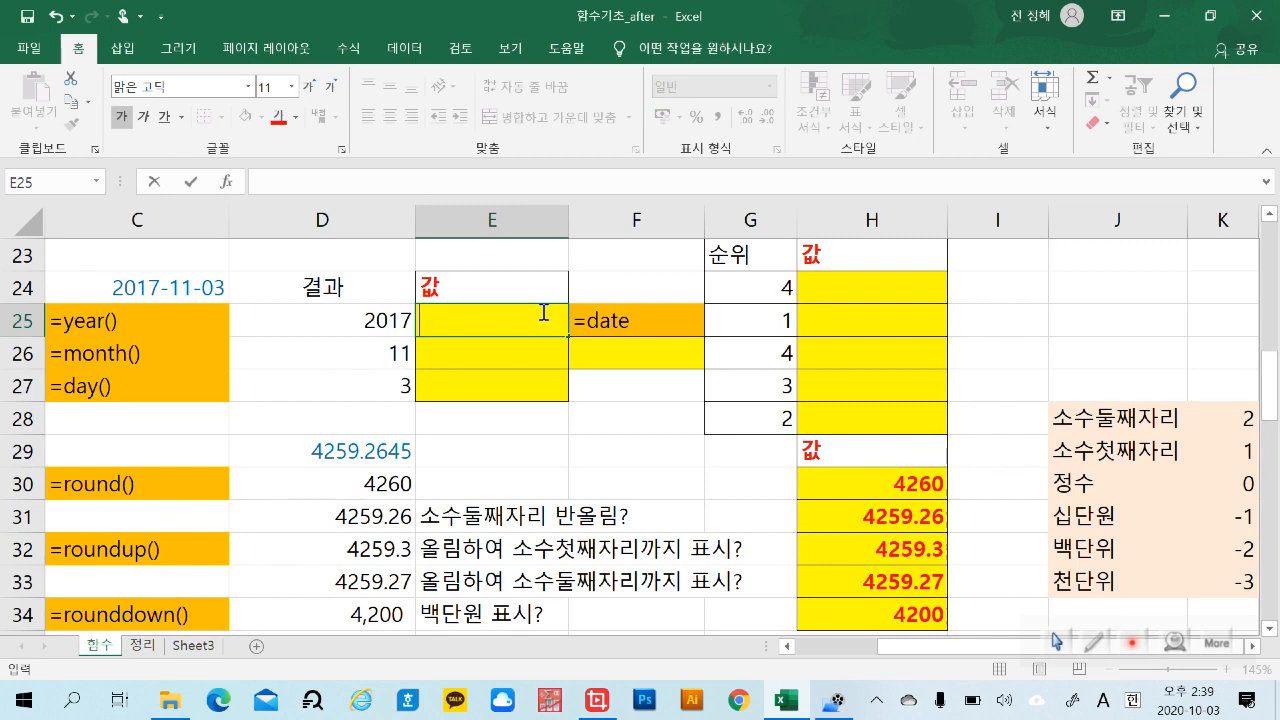
left_click(158, 288)
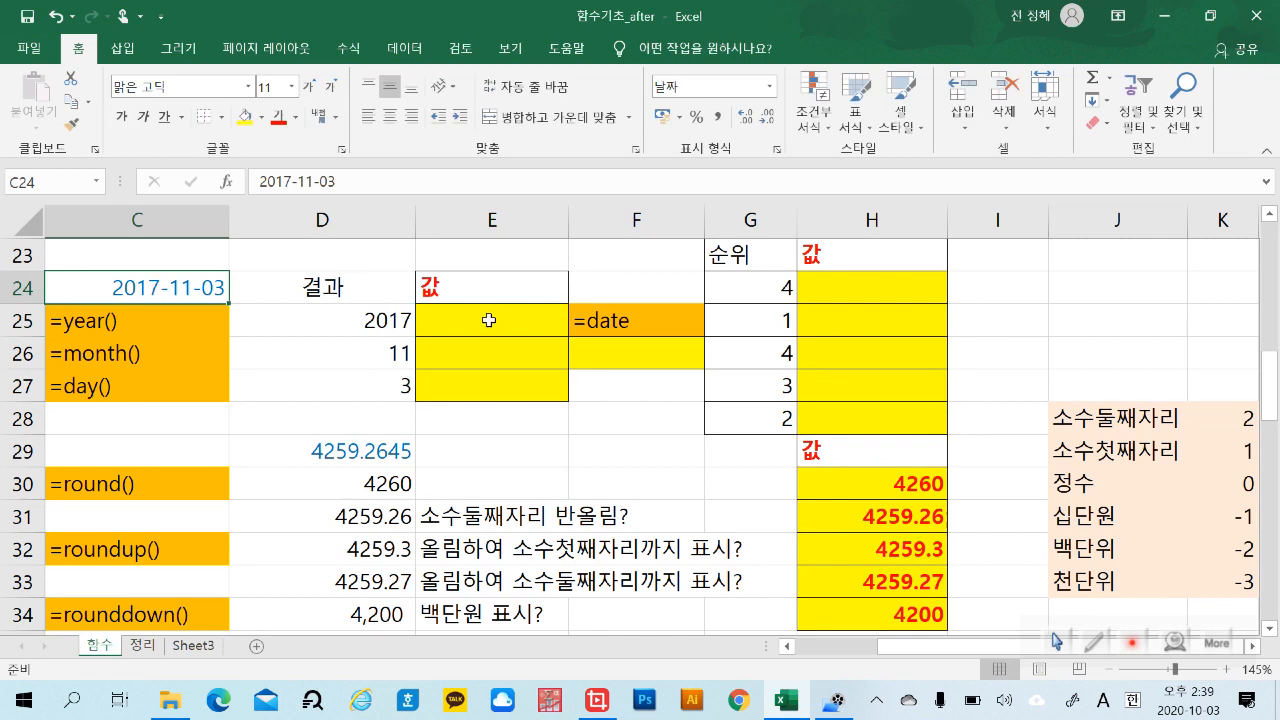
double_click(491, 320)
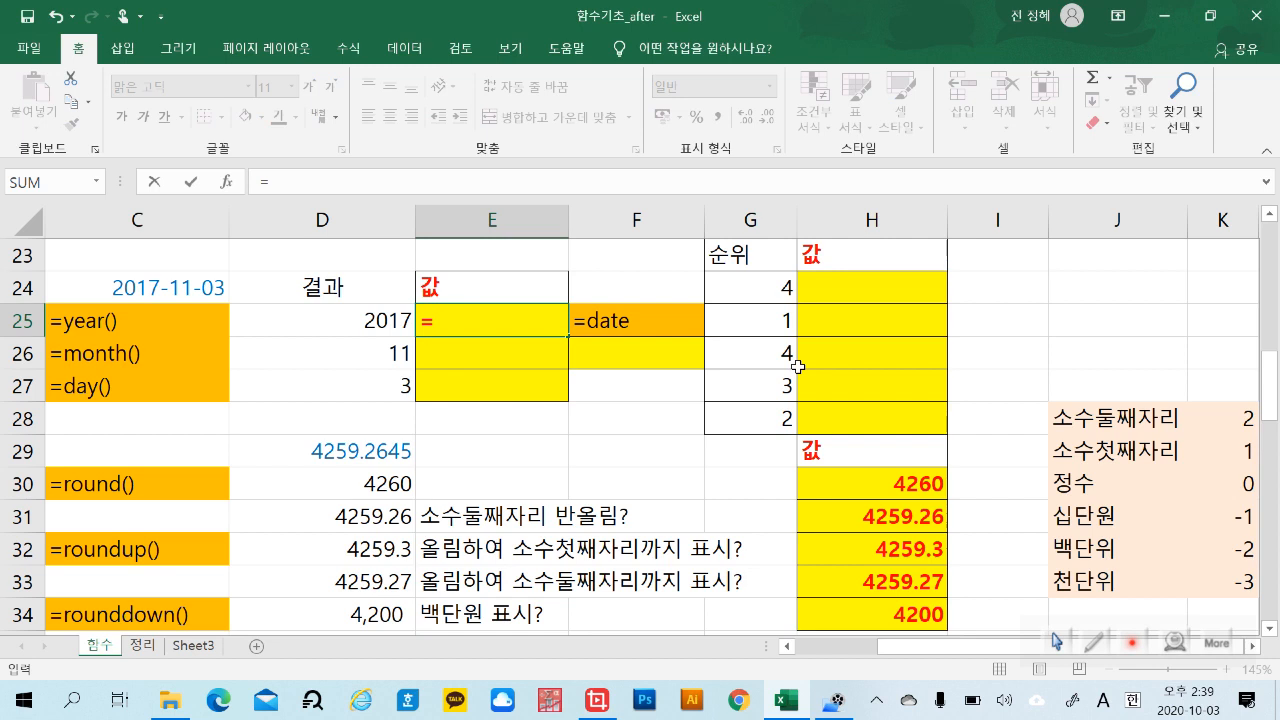
type("ye")
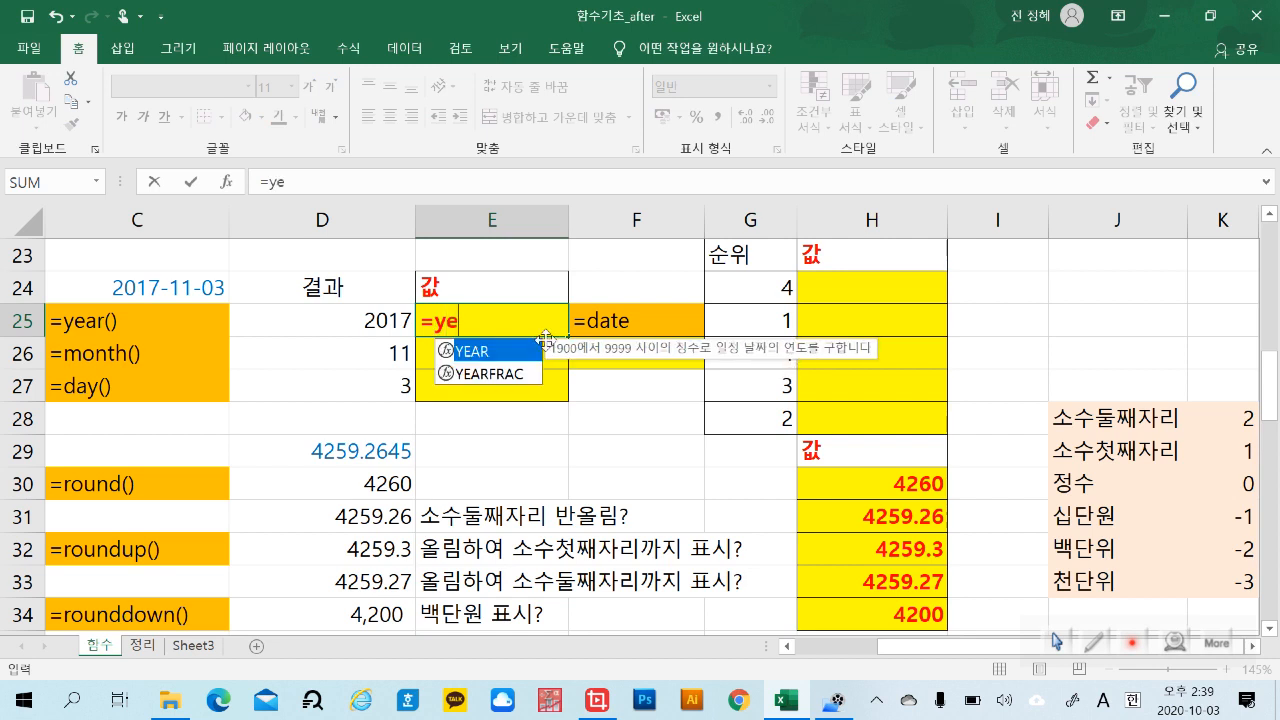
double_click(495, 355)
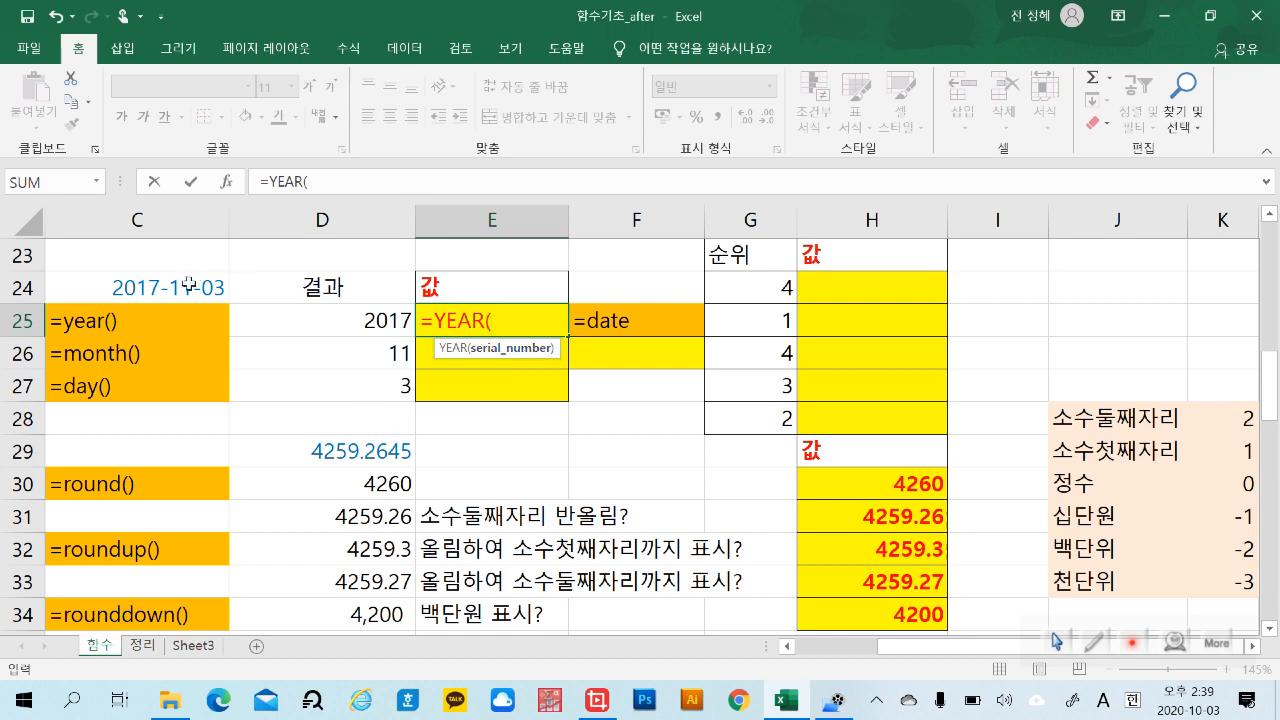
left_click(186, 287)
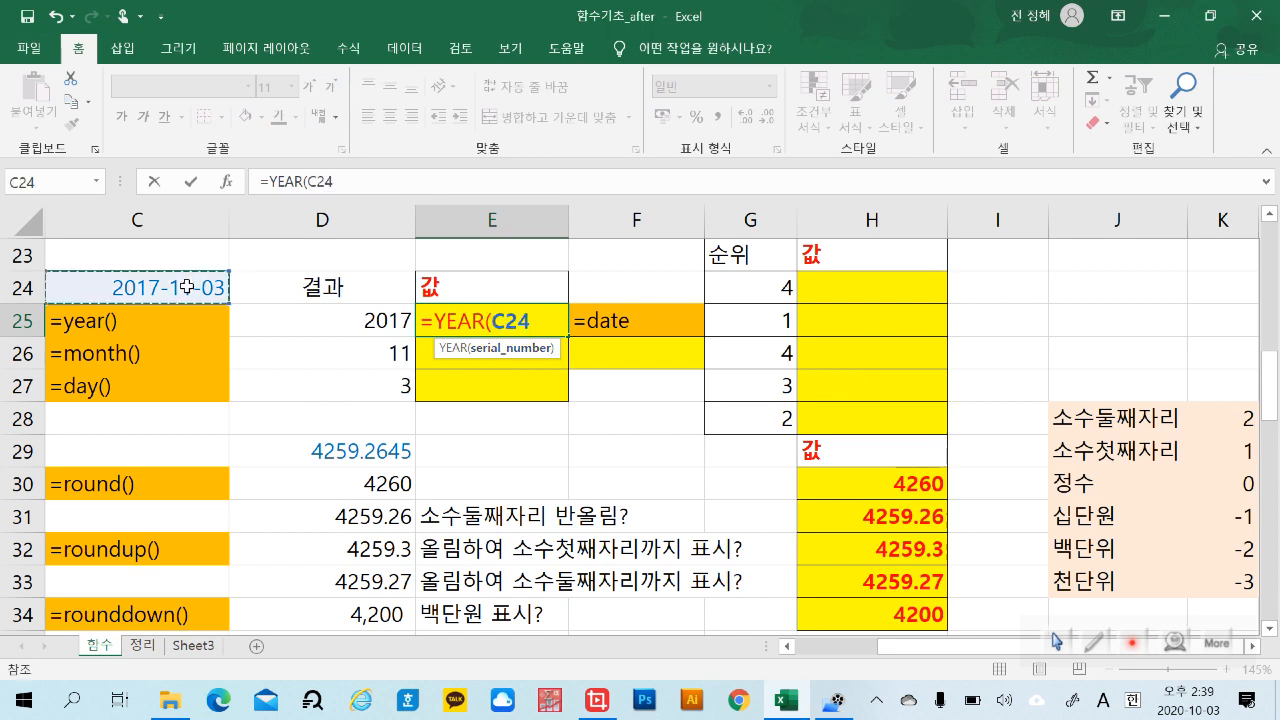
key("Return")
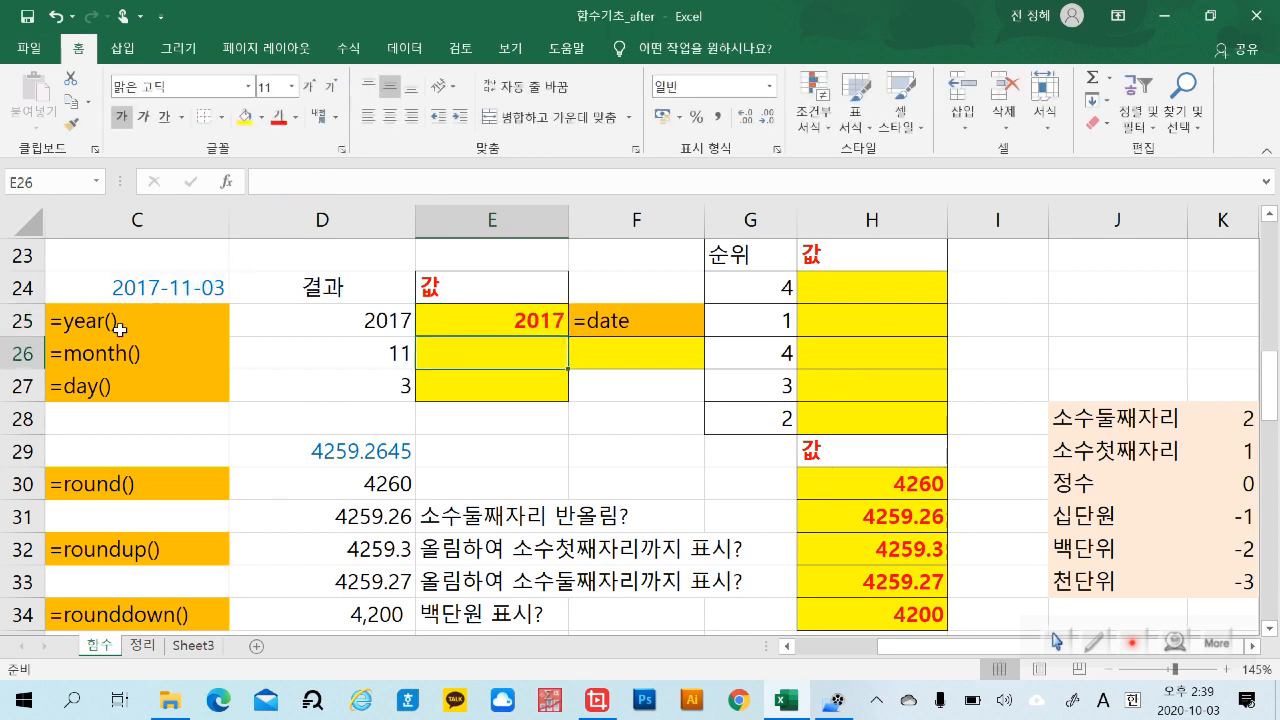
Enter a MONTH formula in E26 that extracts the month from the date in C24.
double_click(489, 357)
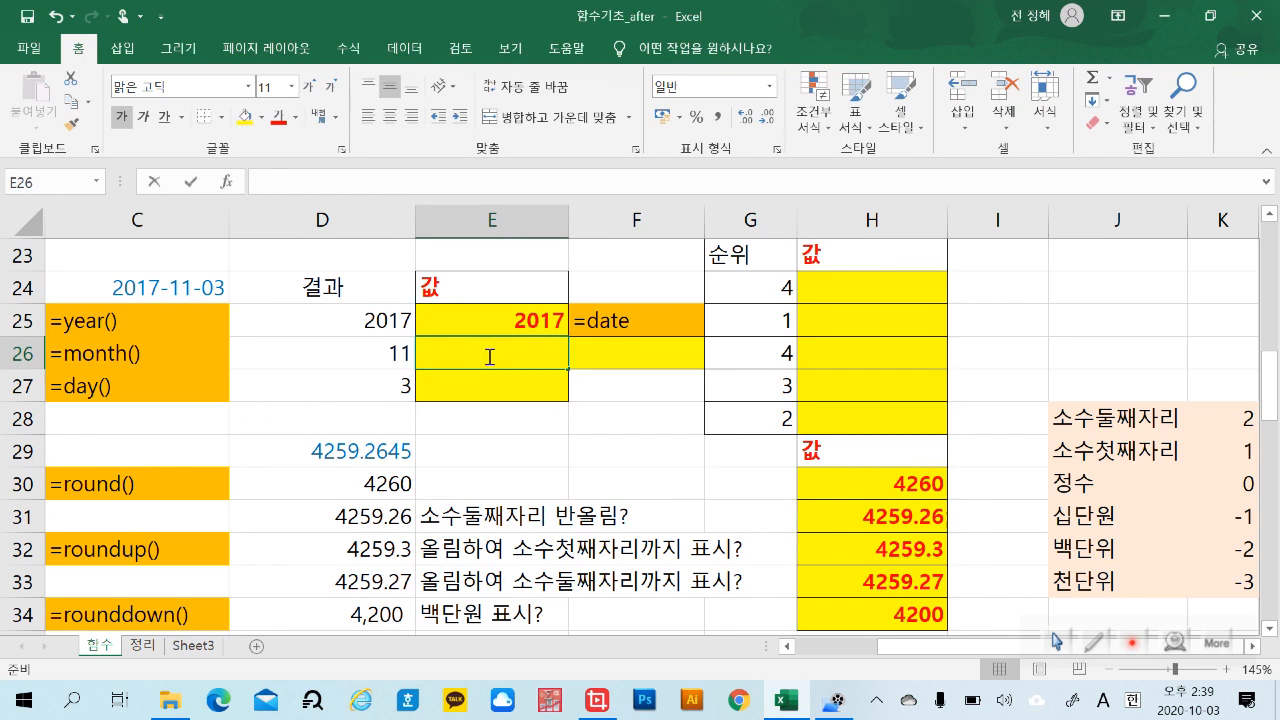
type("=m")
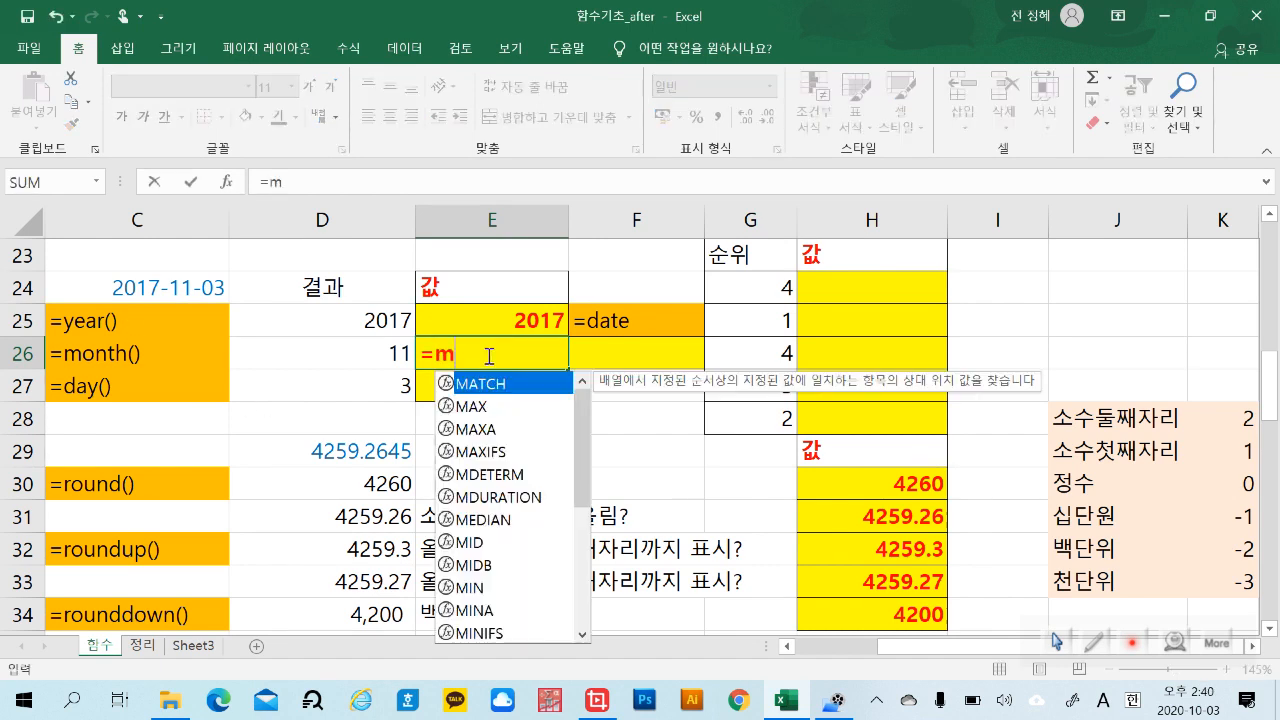
type("o")
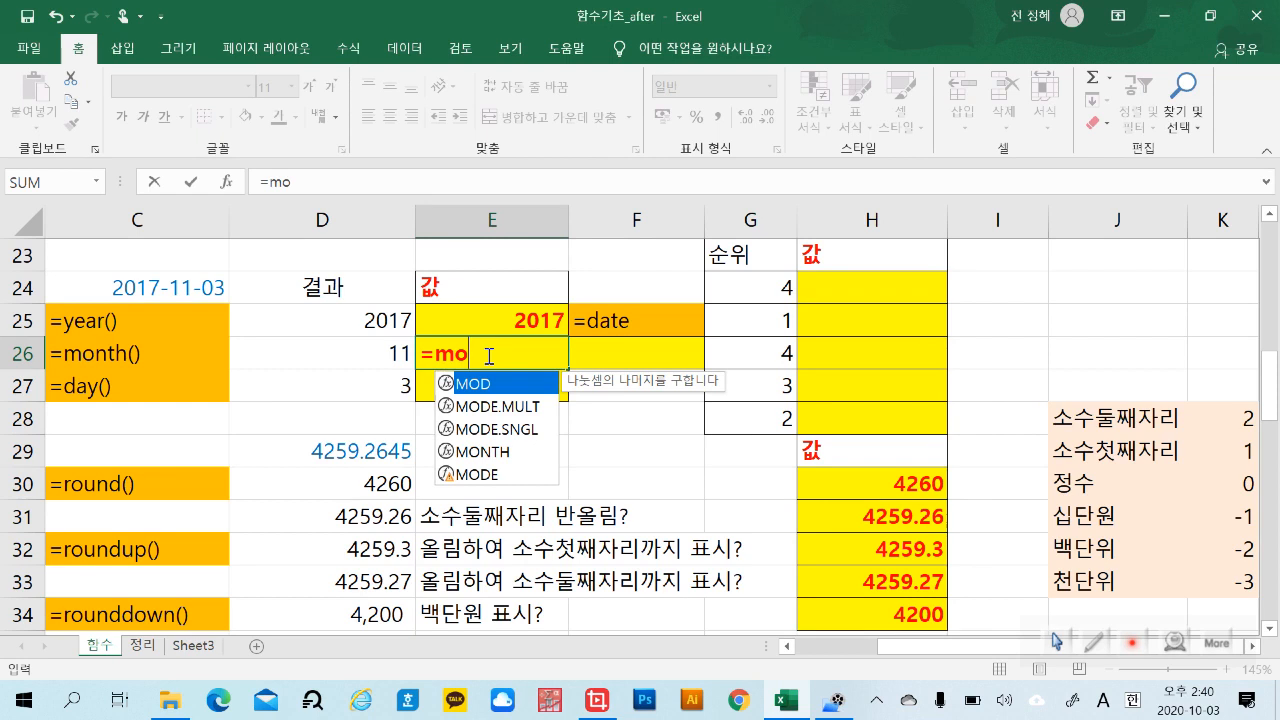
type("n")
key("Tab")
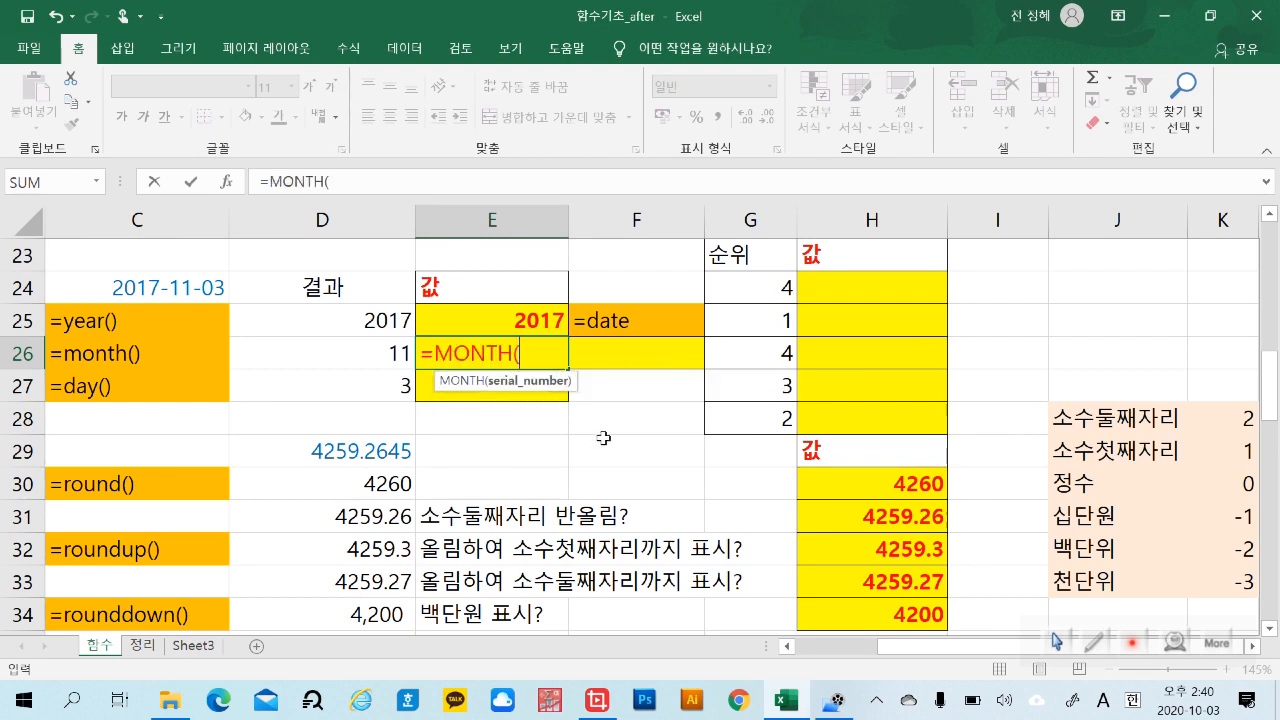
left_click(196, 288)
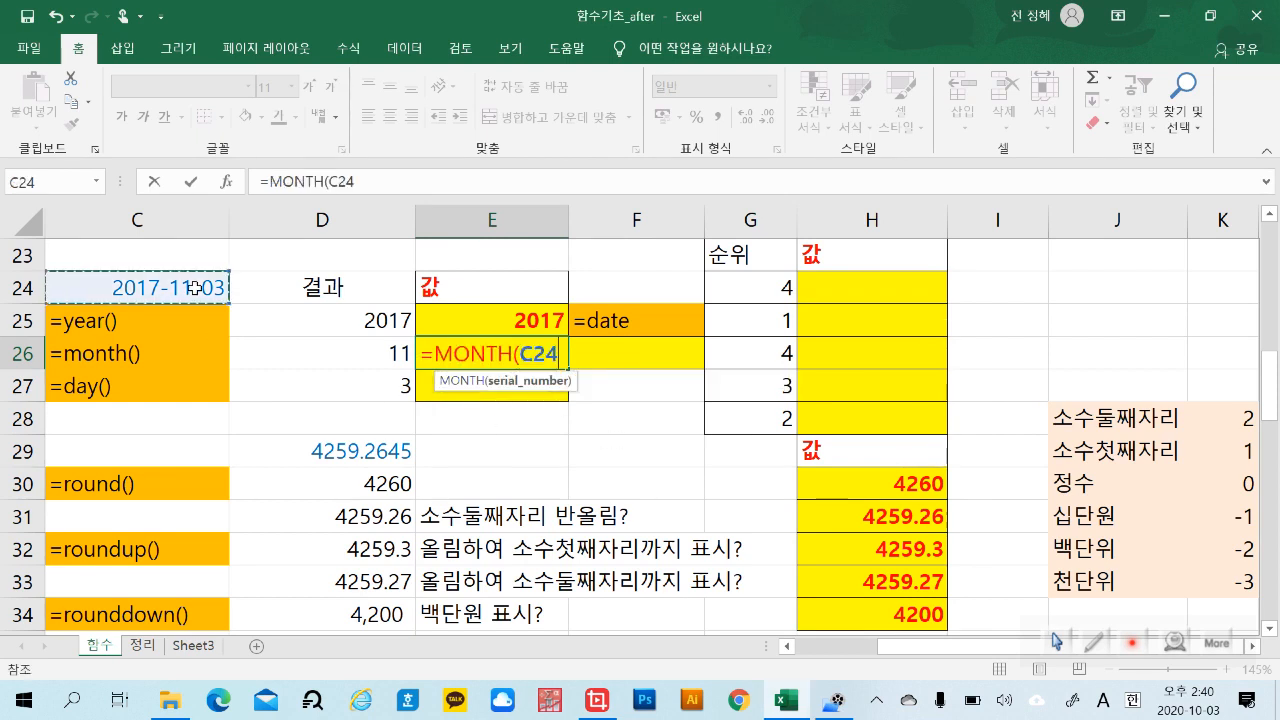
key("Return")
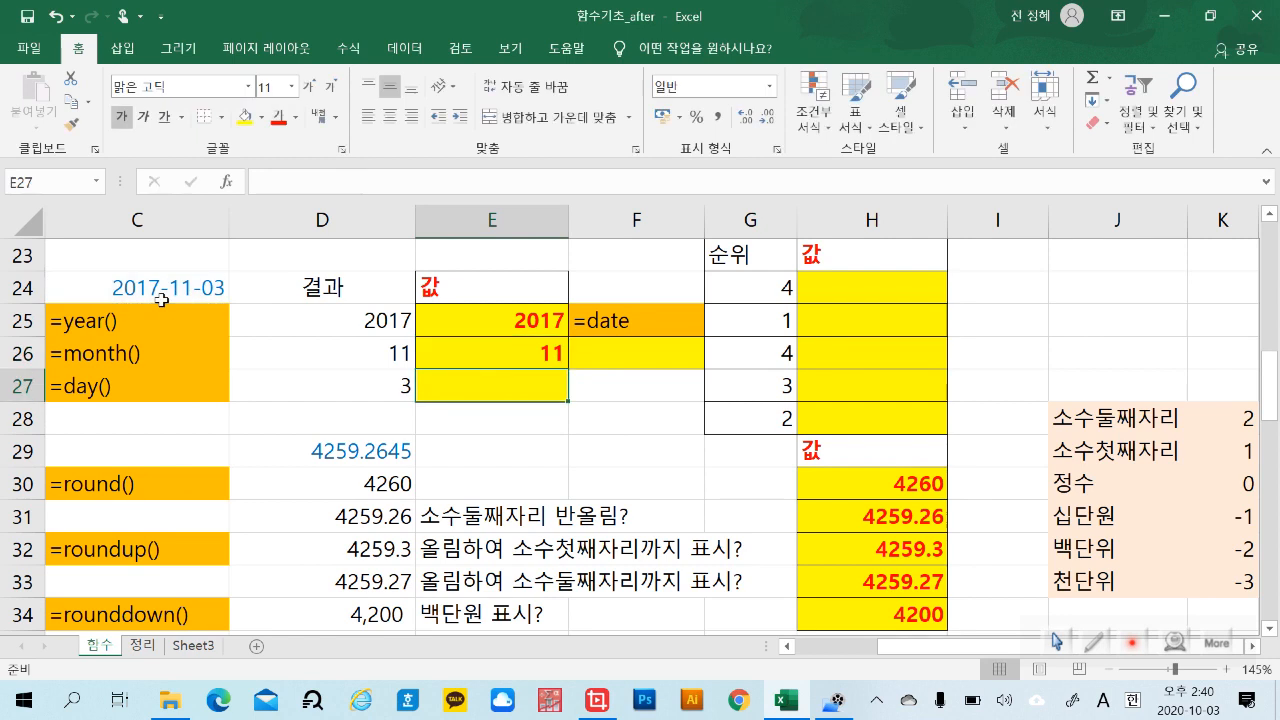
Enter a DAY formula in E27 that extracts the day from the date in C24.
double_click(512, 384)
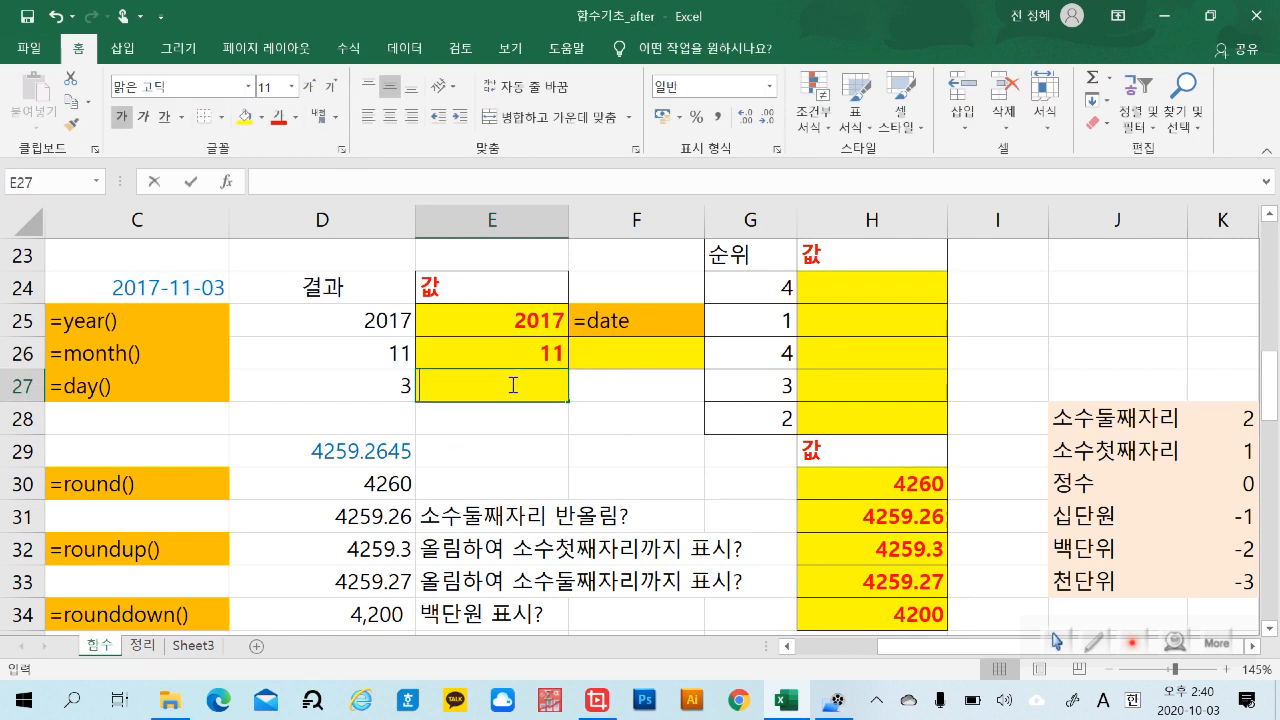
type("=")
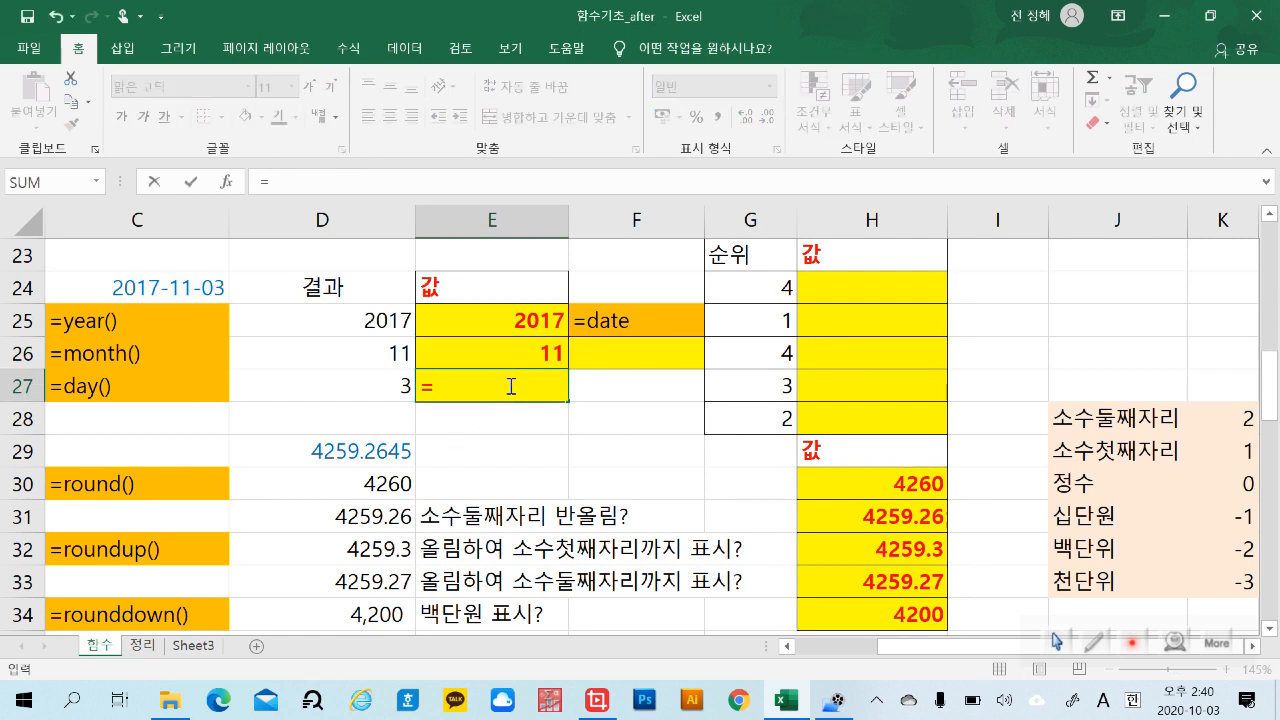
type("da")
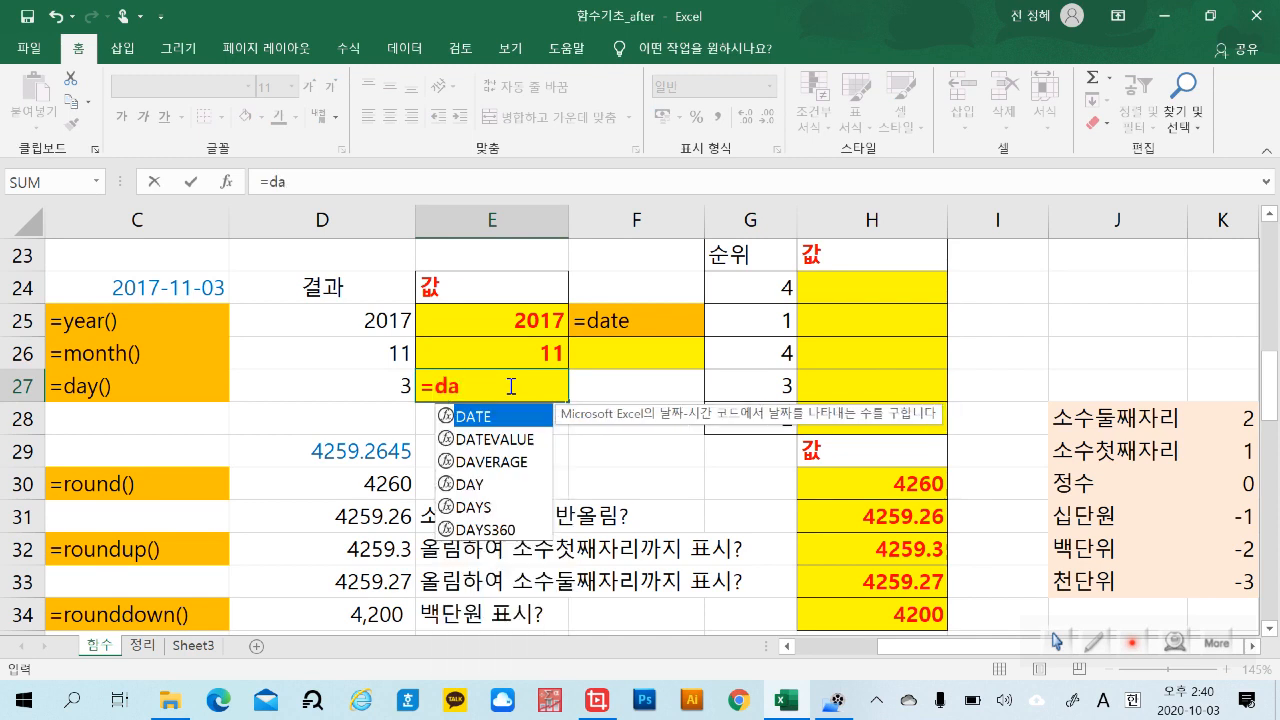
double_click(469, 484)
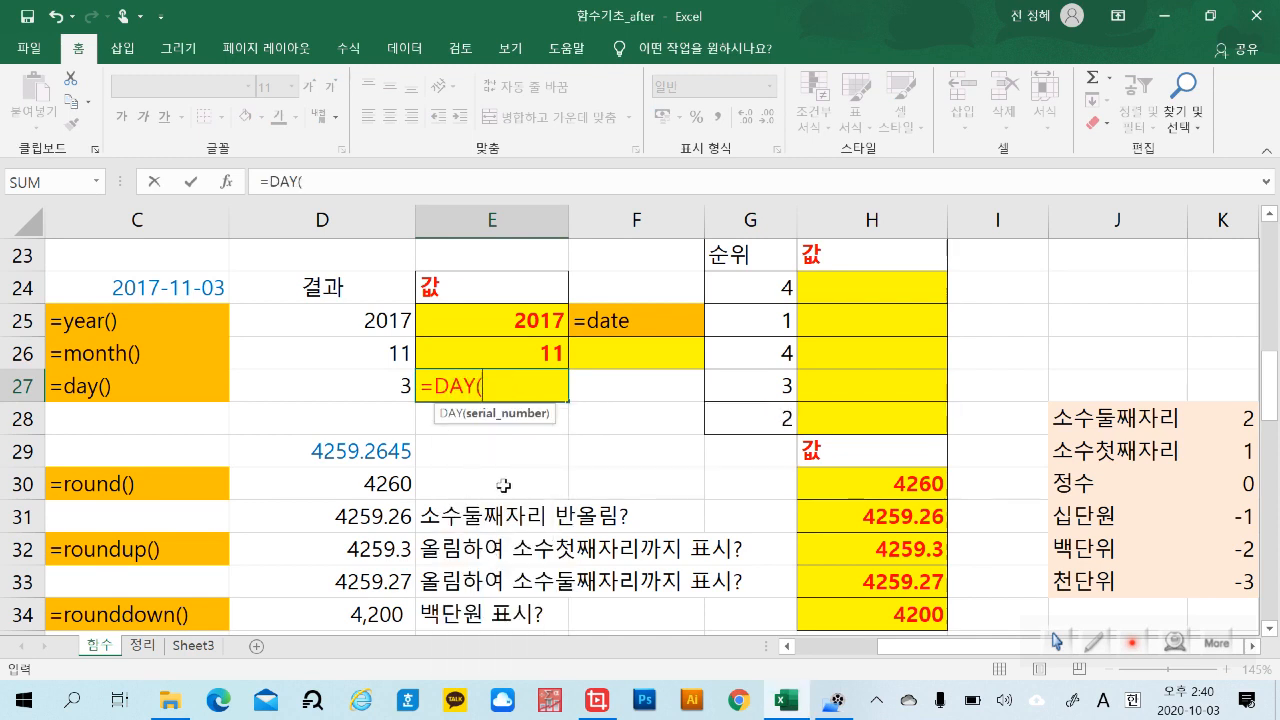
left_click(185, 288)
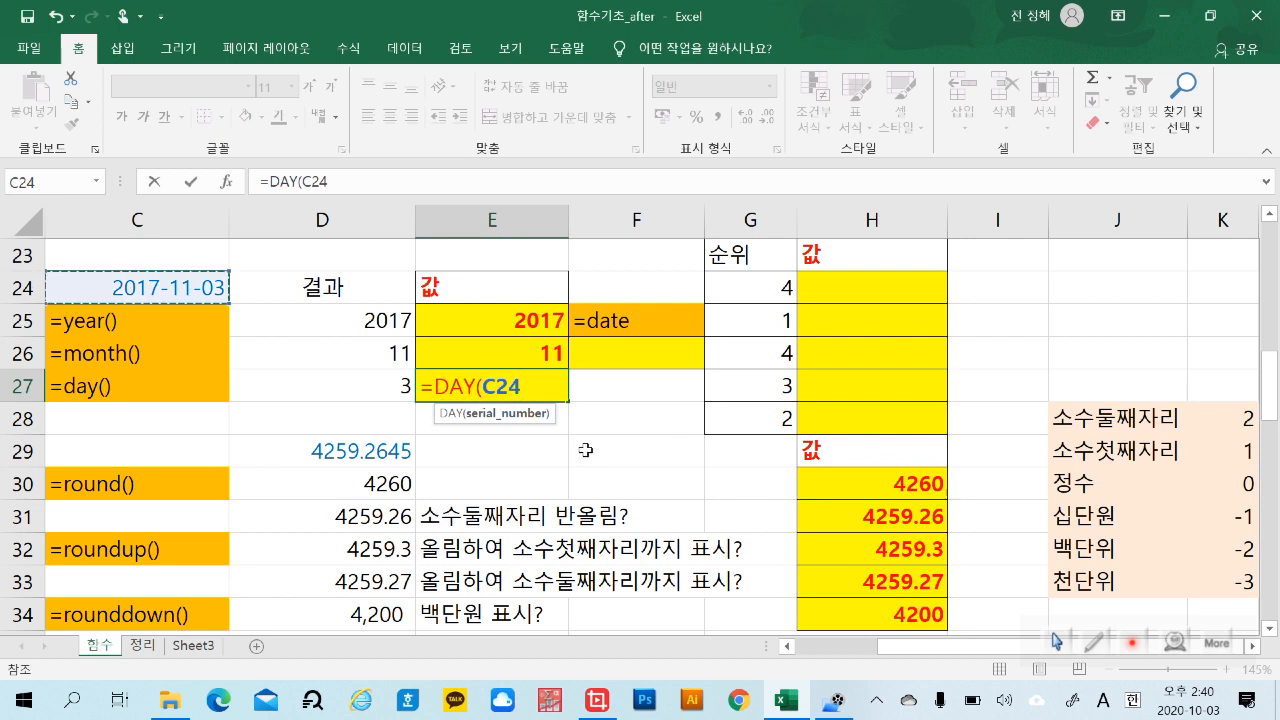
key("Return")
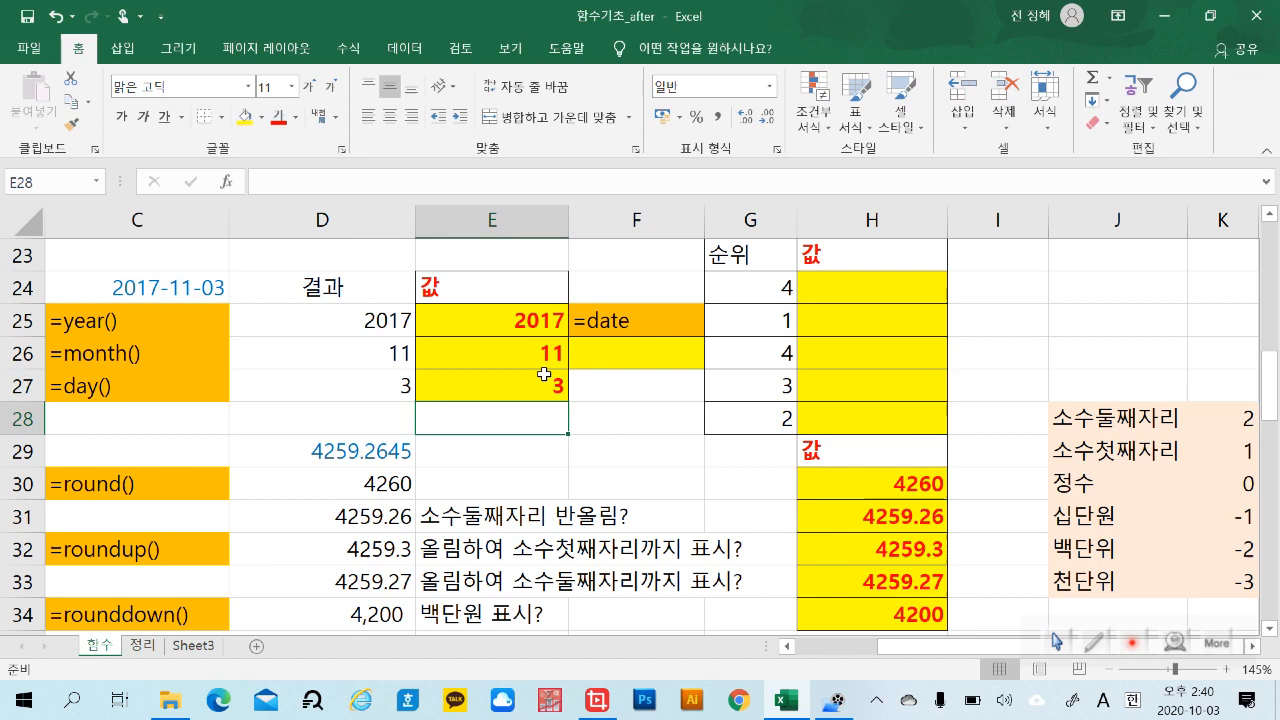
left_click(657, 473)
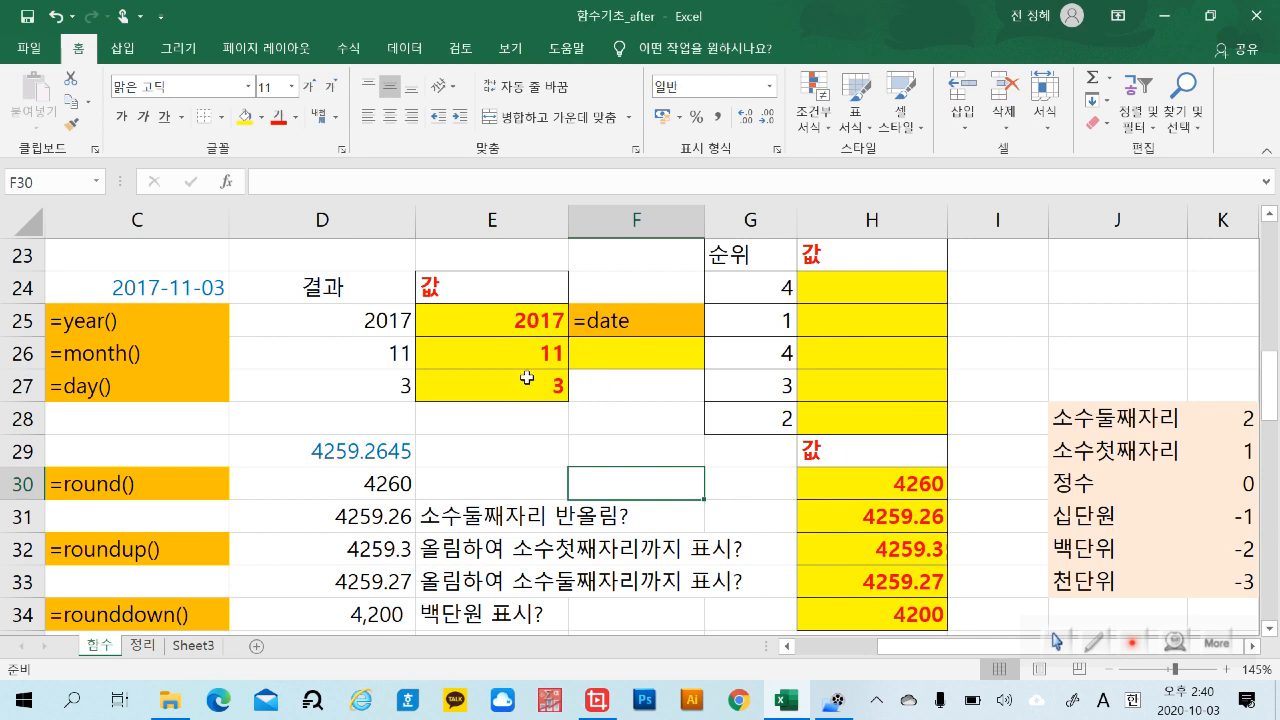
Enter a DATE formula in F26 using E25 as the year, E26 as the month and E27 as the day.
double_click(642, 358)
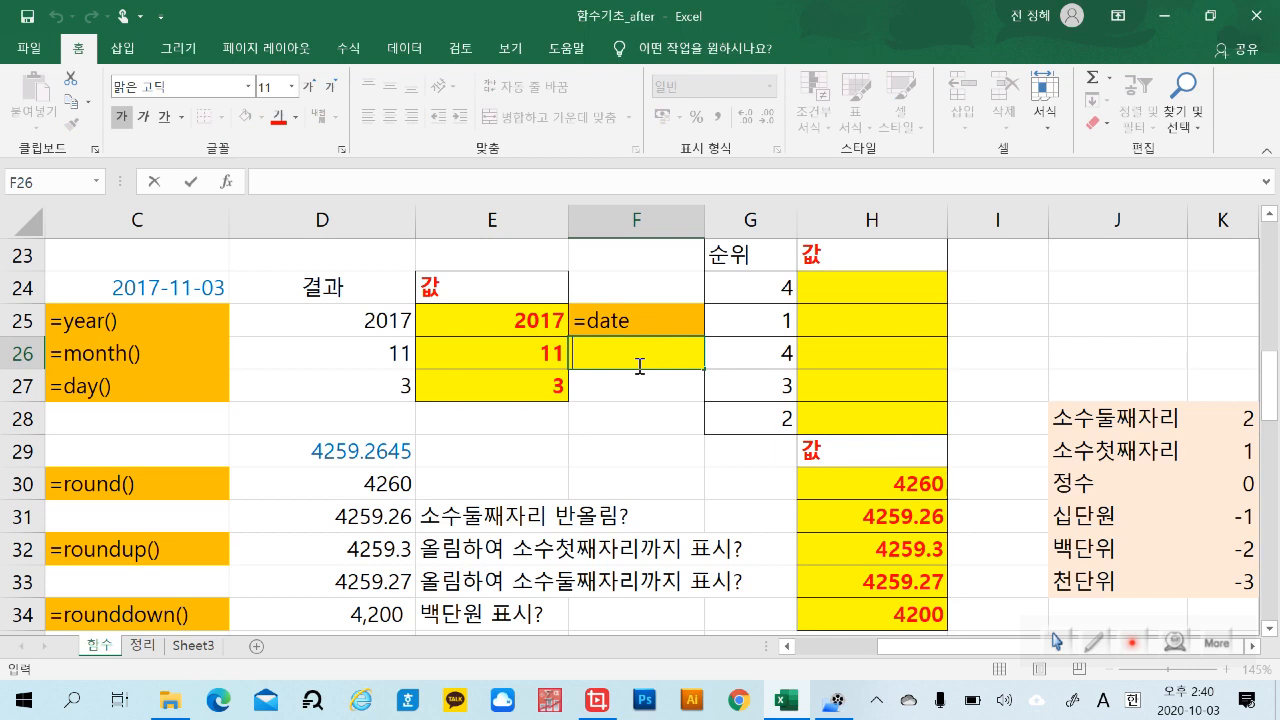
type("=")
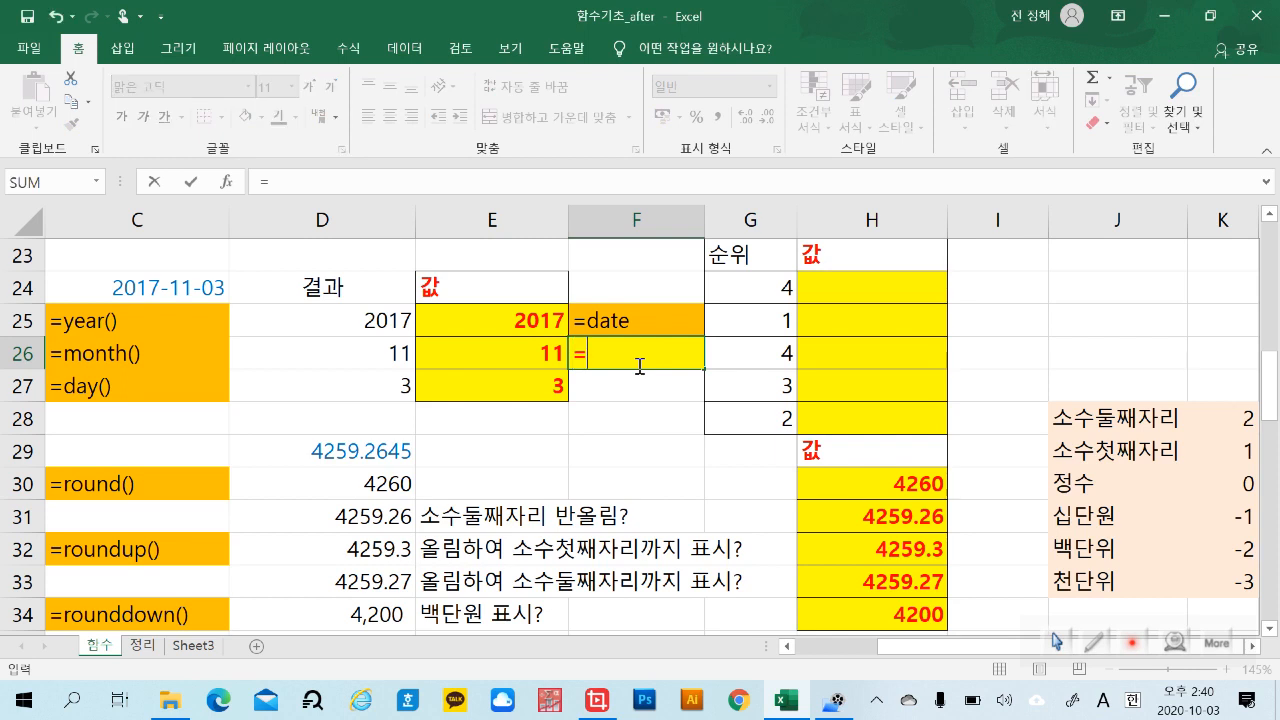
type("da")
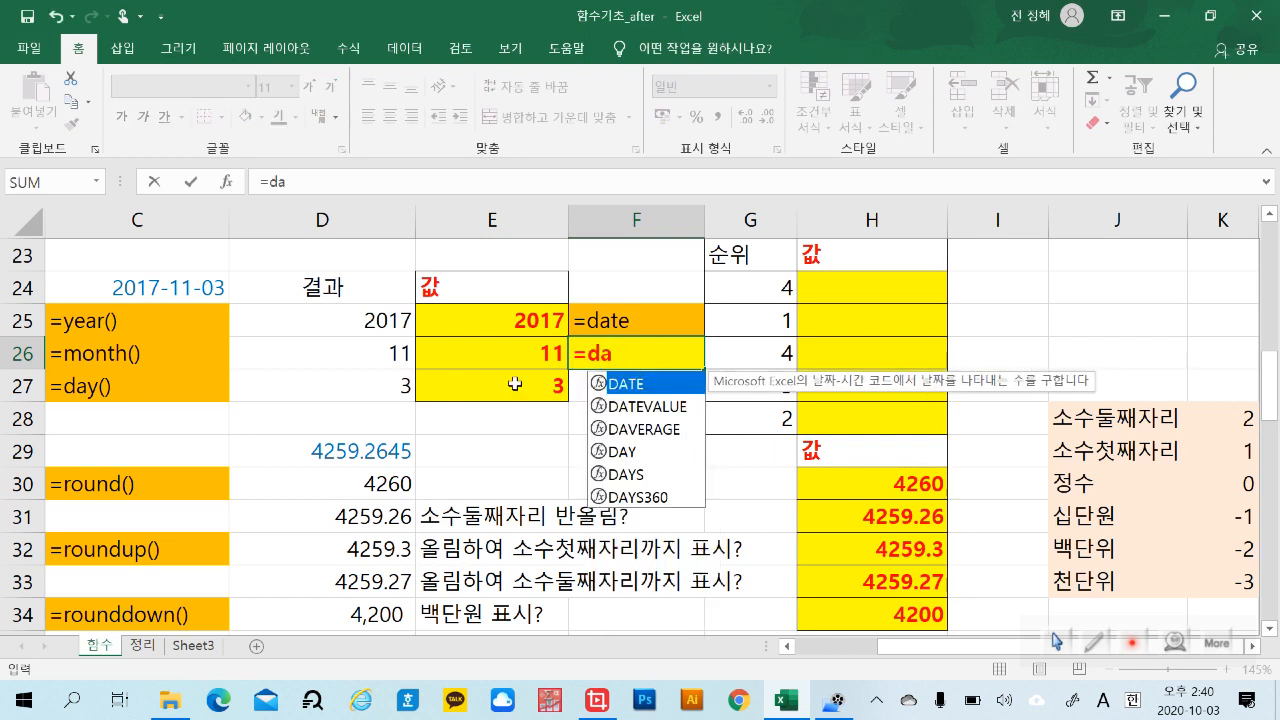
double_click(628, 384)
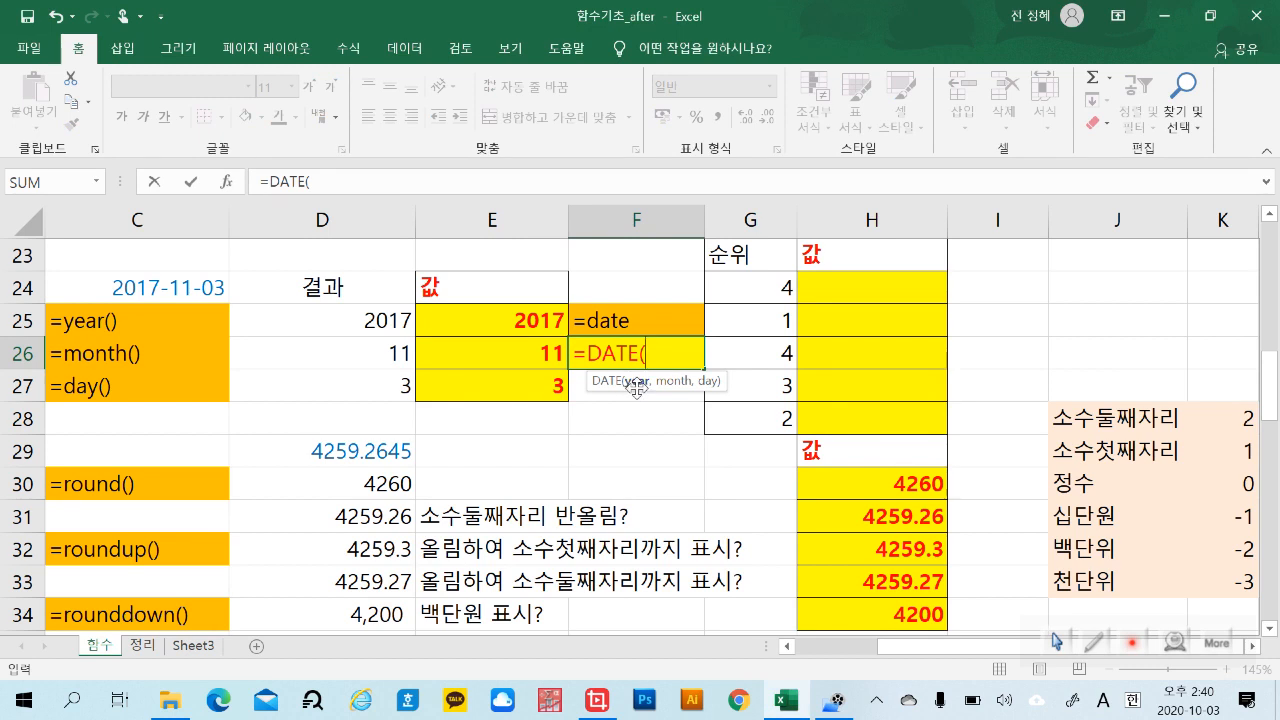
left_click(505, 322)
type(",")
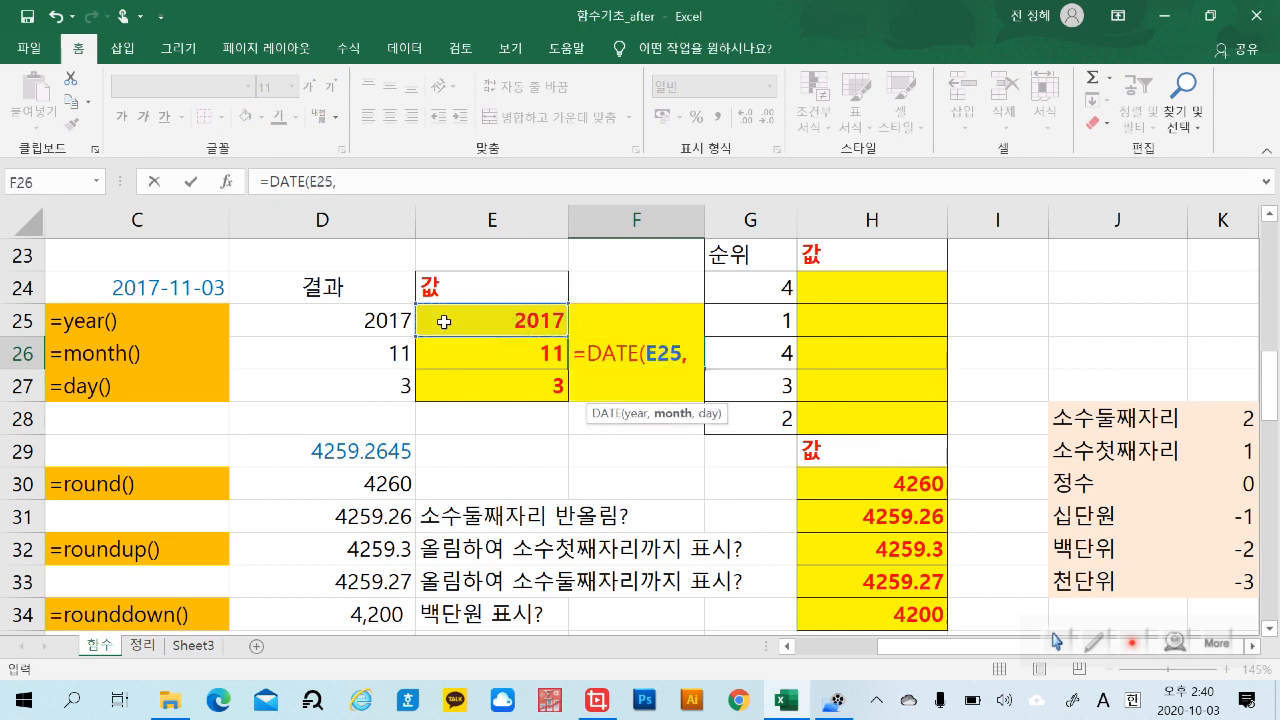
left_click(505, 352)
type(",")
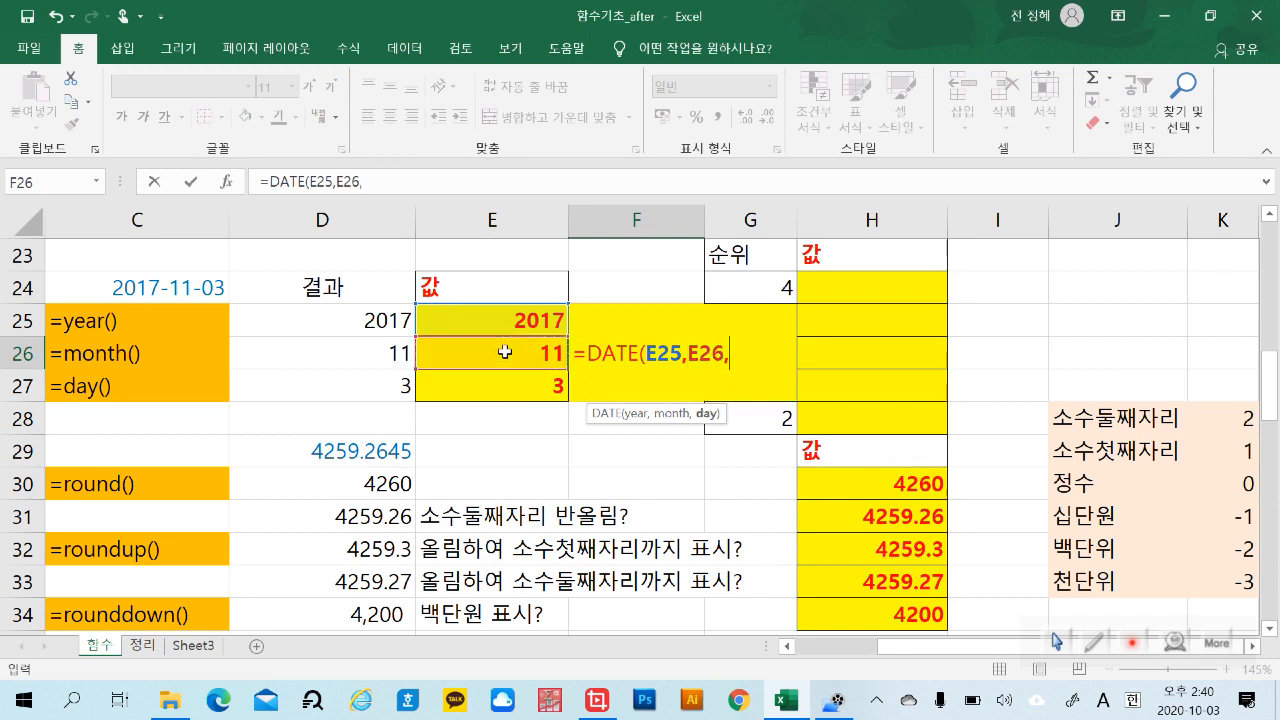
left_click(538, 385)
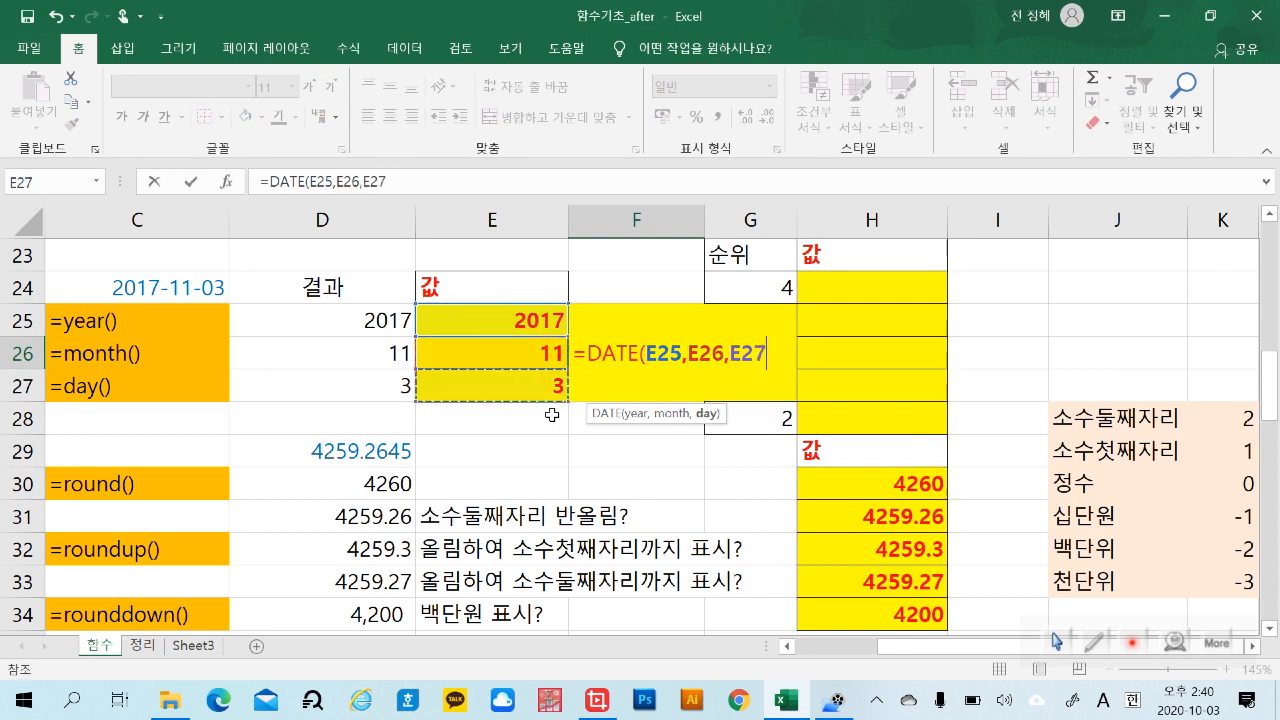
key("Return")
left_click(730, 498)
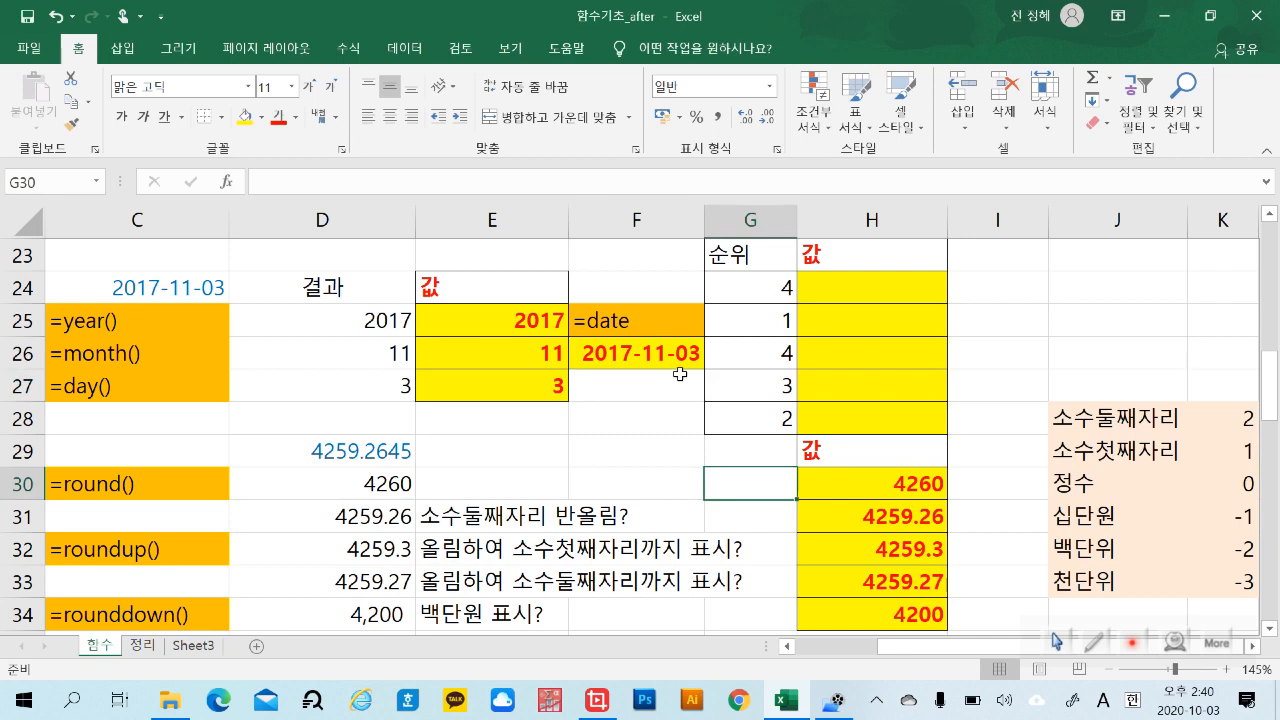
left_click(698, 455)
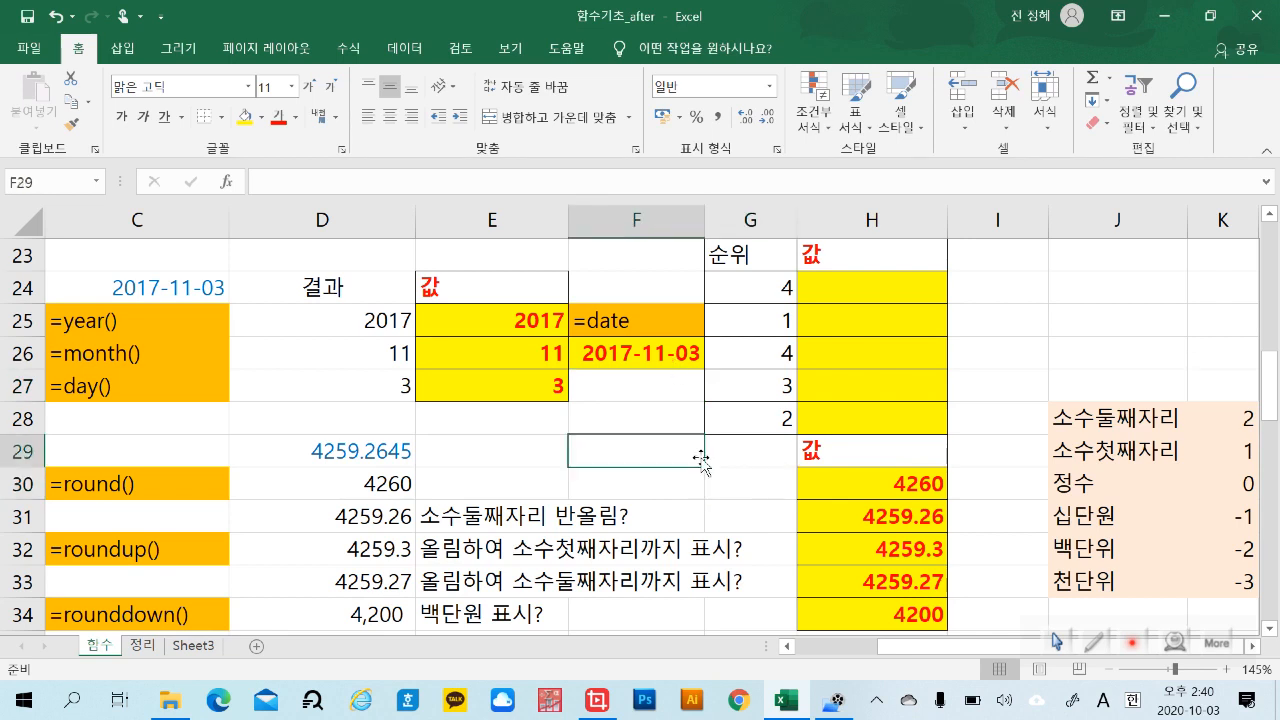
left_click_drag(1272, 388, 1272, 356)
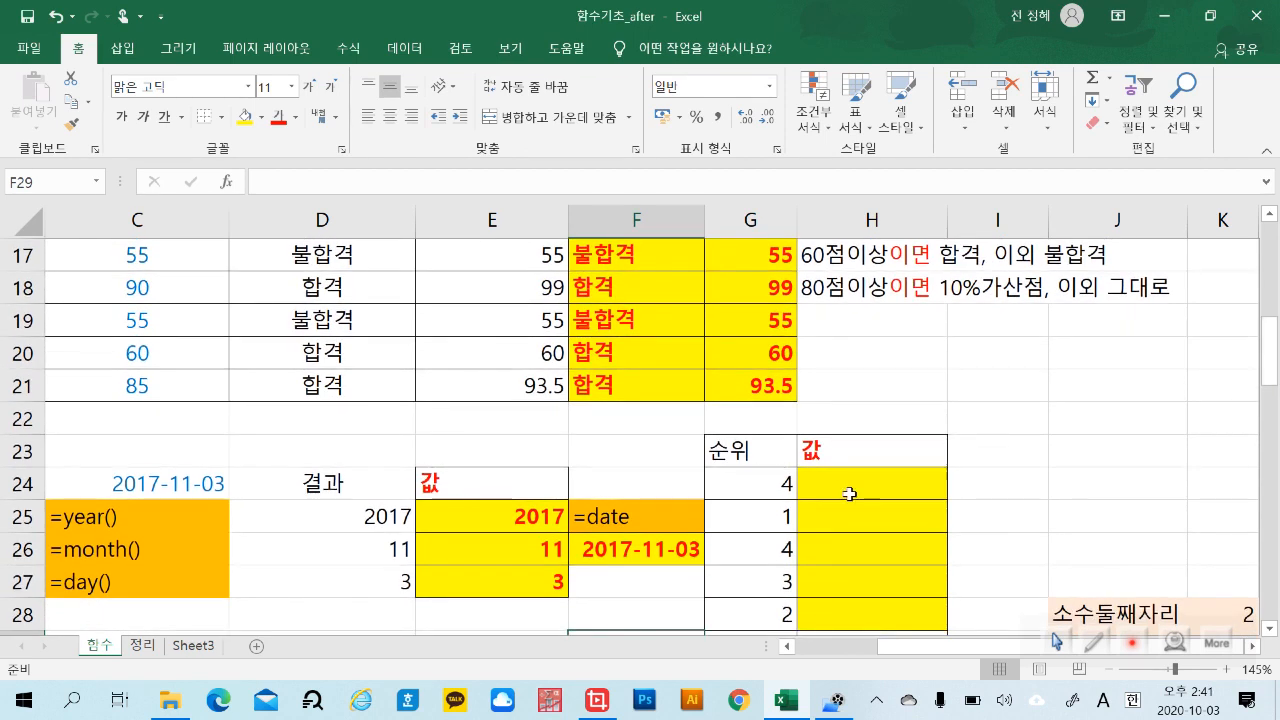
Begin a RANK.EQ formula in H24 with C17 as the number and C17:C21 as the reference range.
double_click(849, 494)
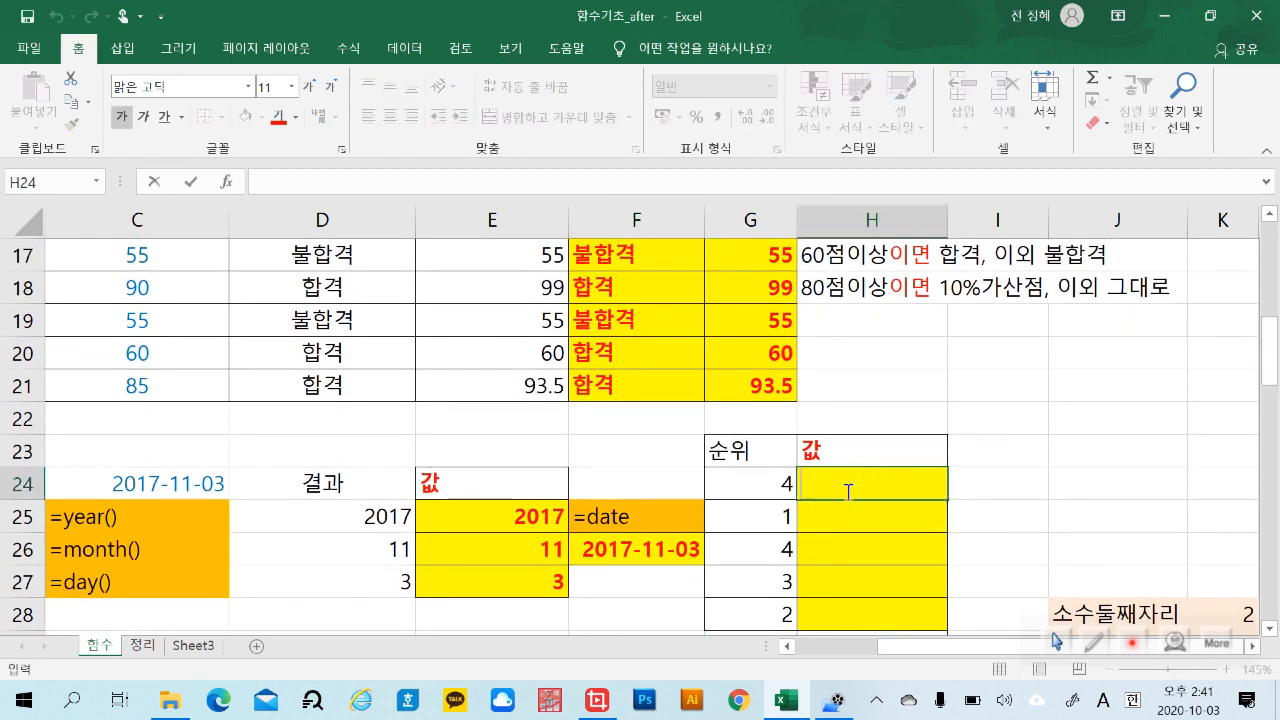
type("=")
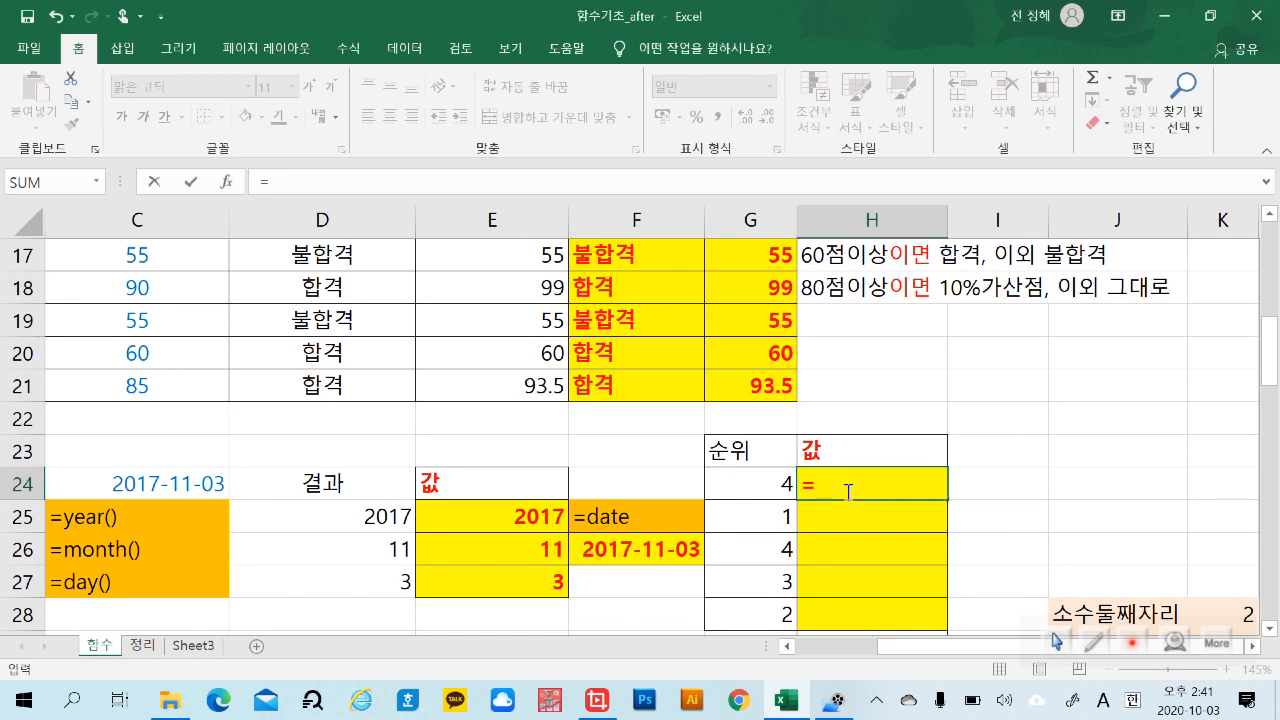
type("r")
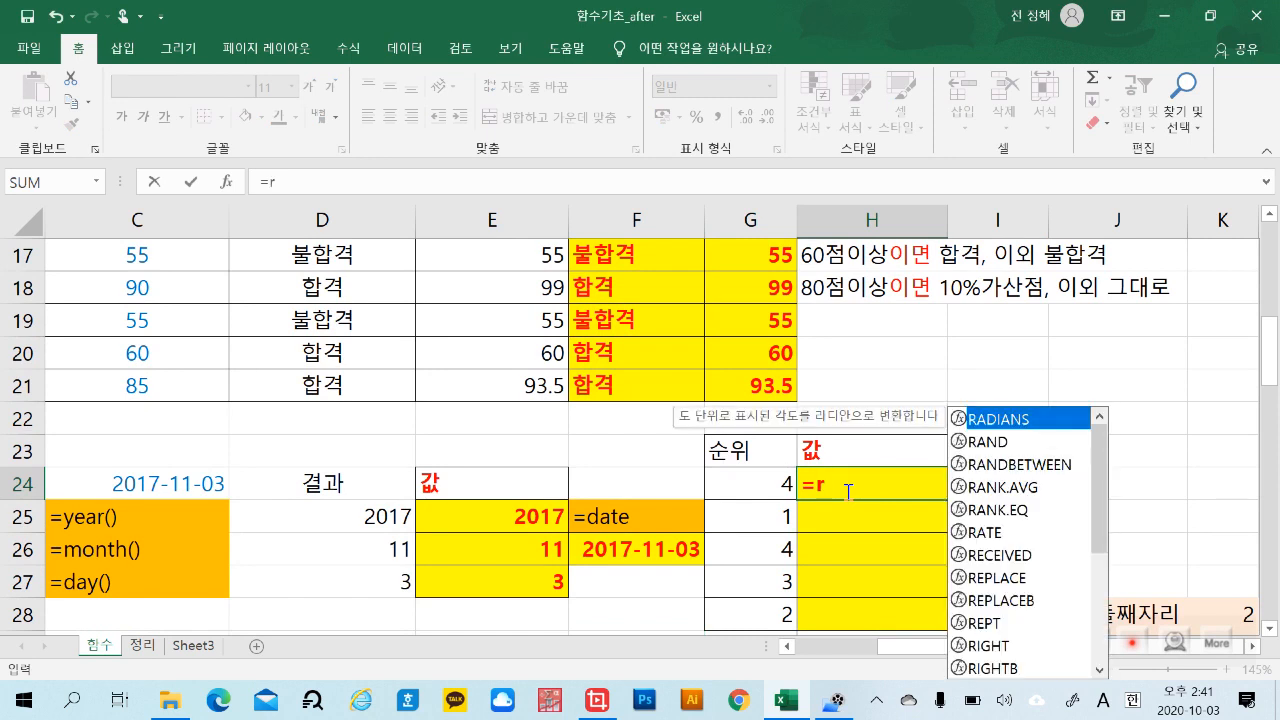
type("a")
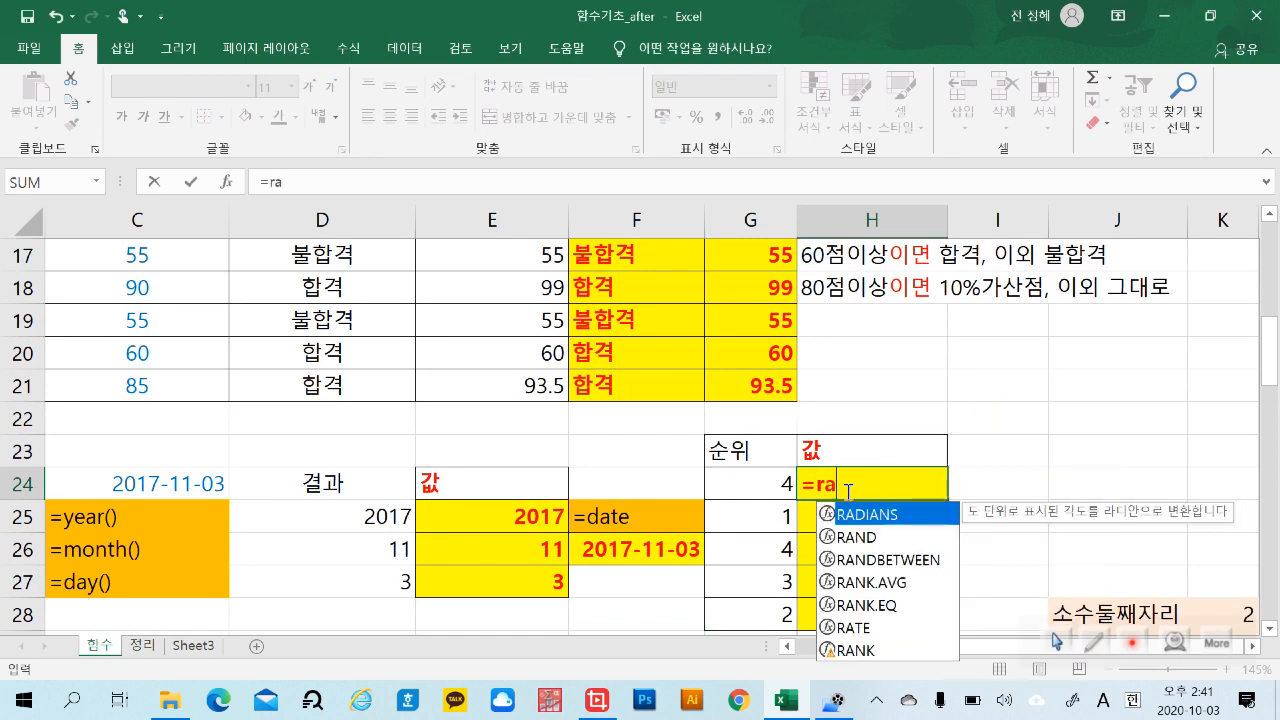
double_click(893, 605)
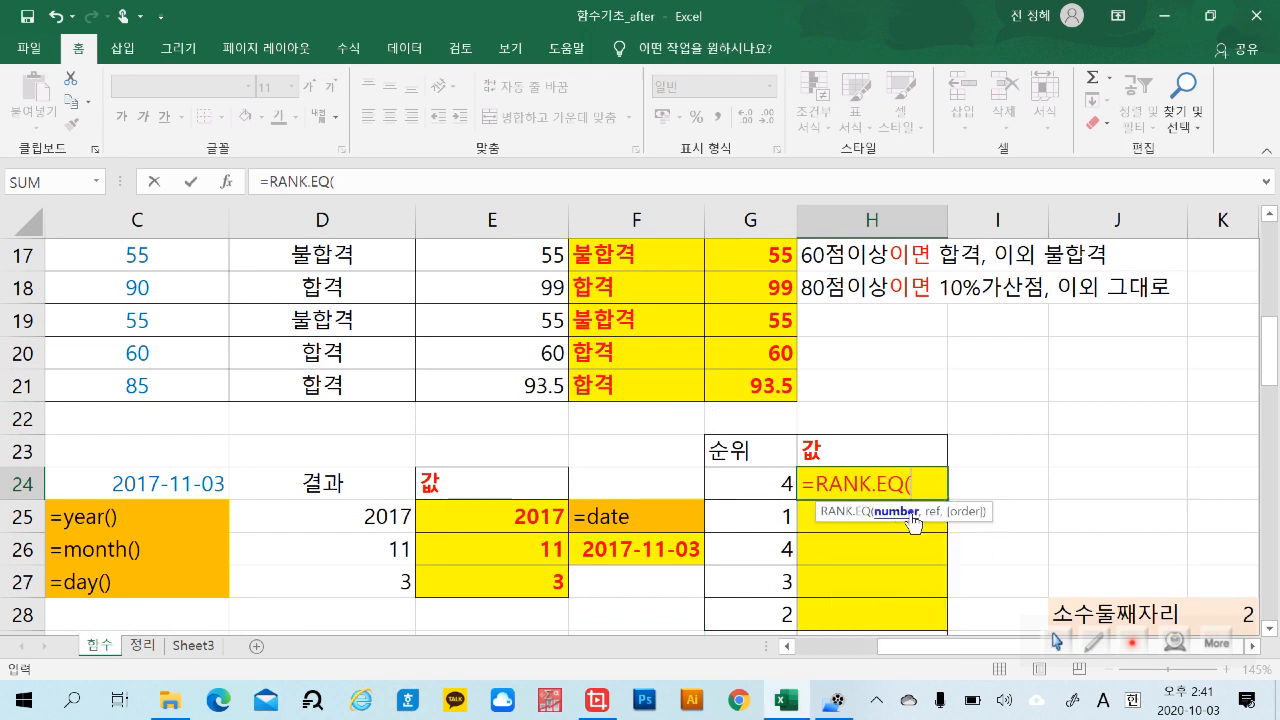
left_click(140, 258)
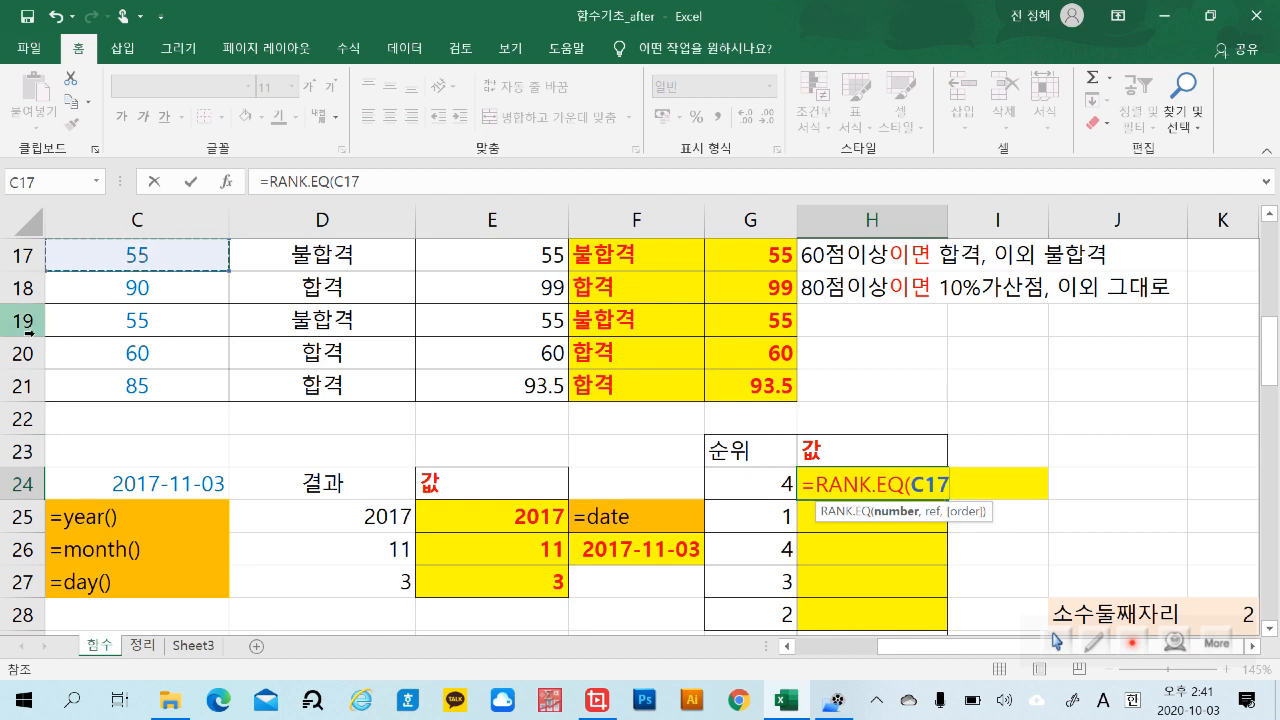
type(",")
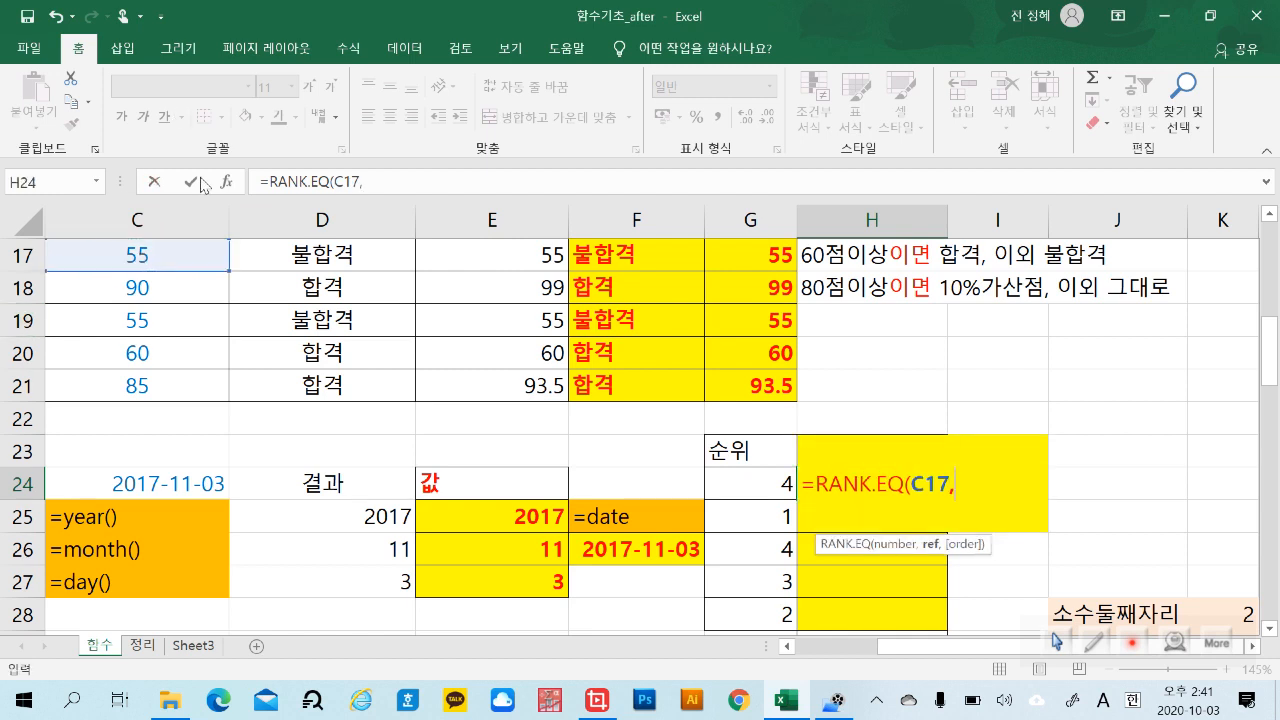
left_click_drag(192, 250, 192, 378)
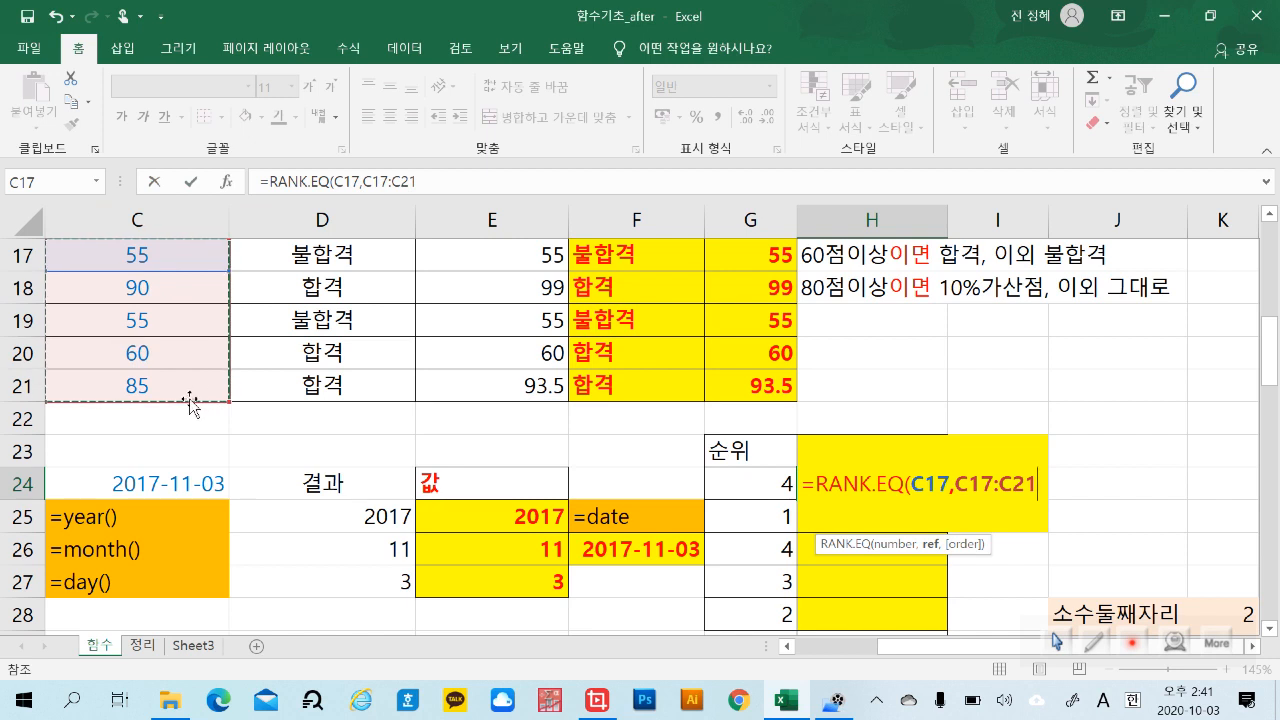
Make the ranking range absolute as $C$17:$C$21, set the order argument to 1 for ascending, and complete the H24 formula.
left_click(962, 480)
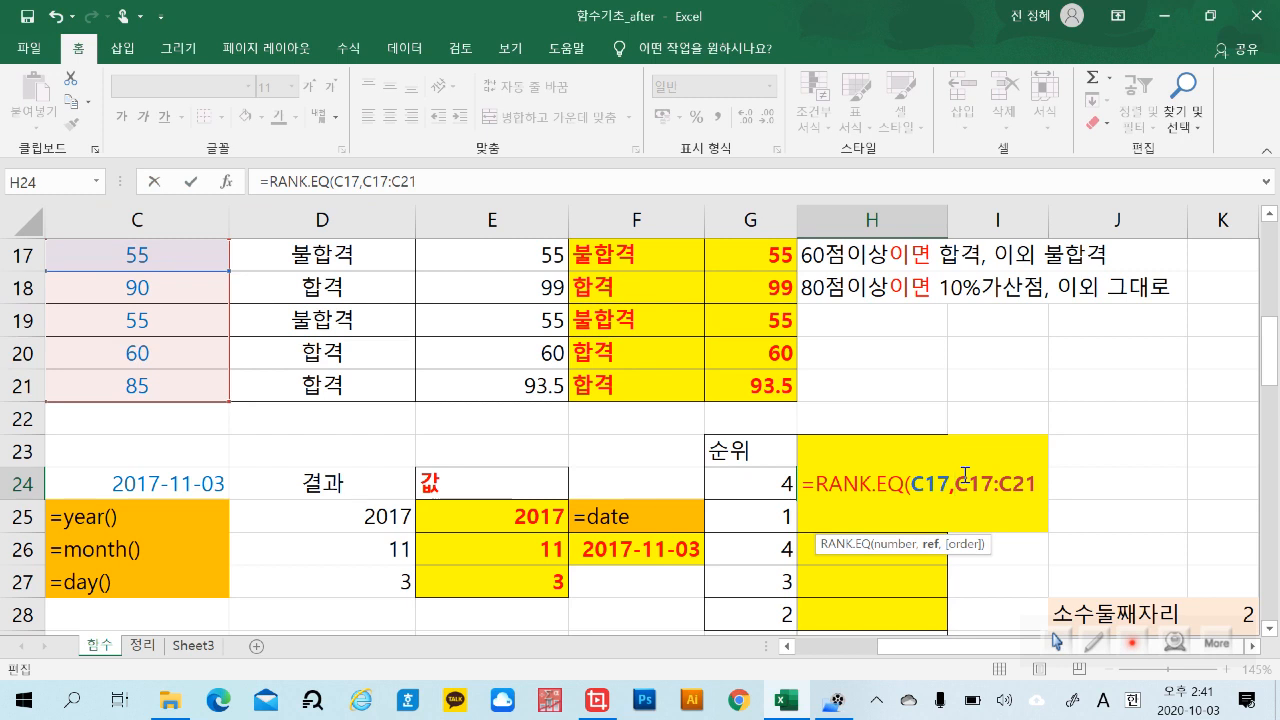
type("$")
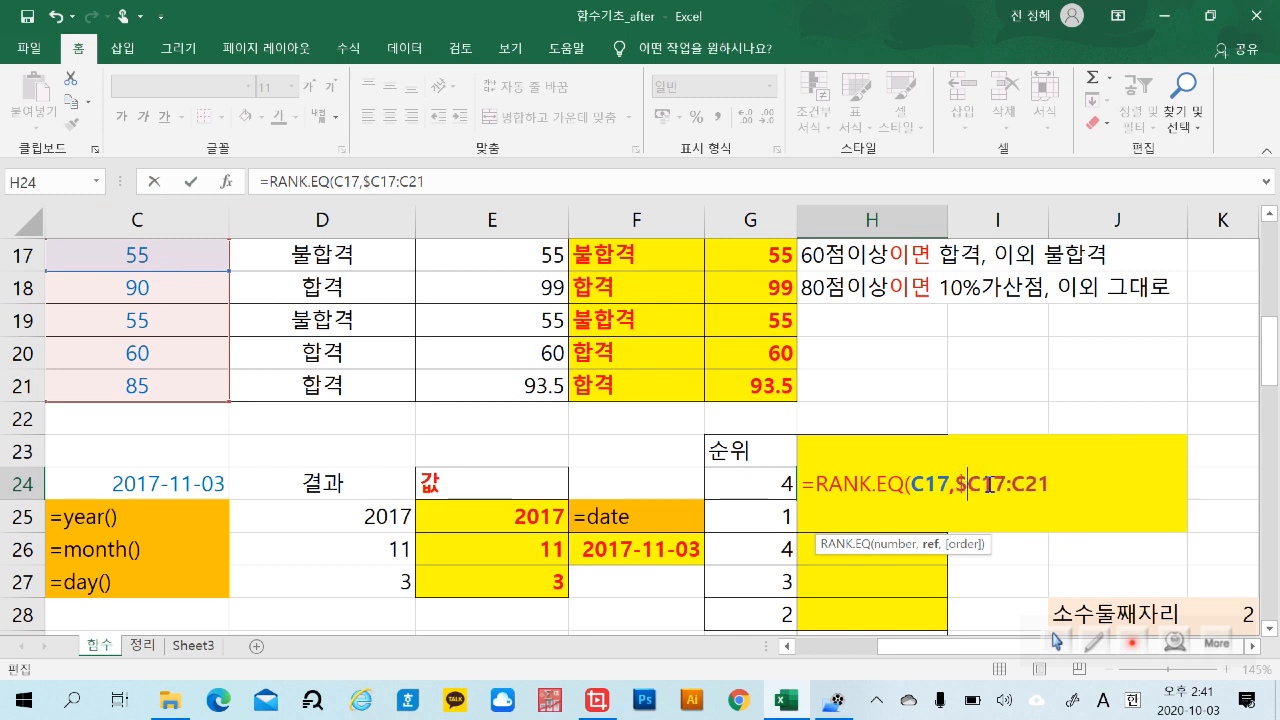
left_click(985, 487)
type("$")
left_click(1027, 487)
type("$C")
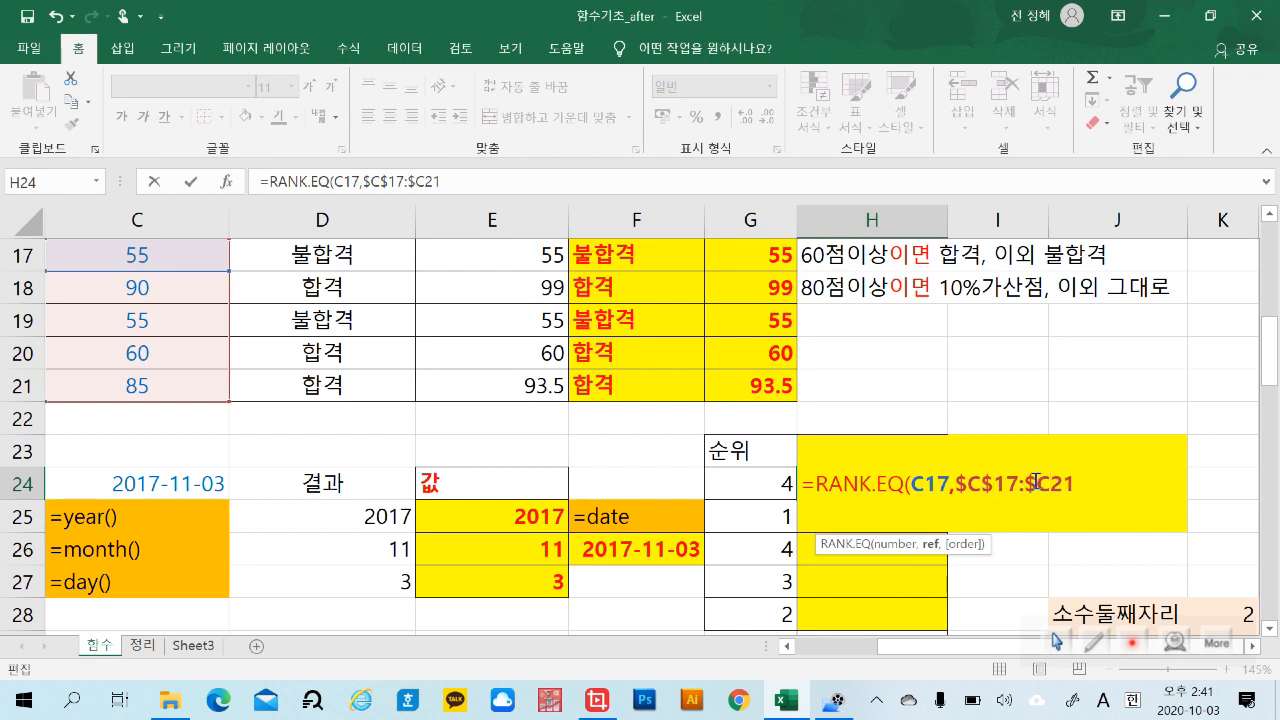
type("$21,")
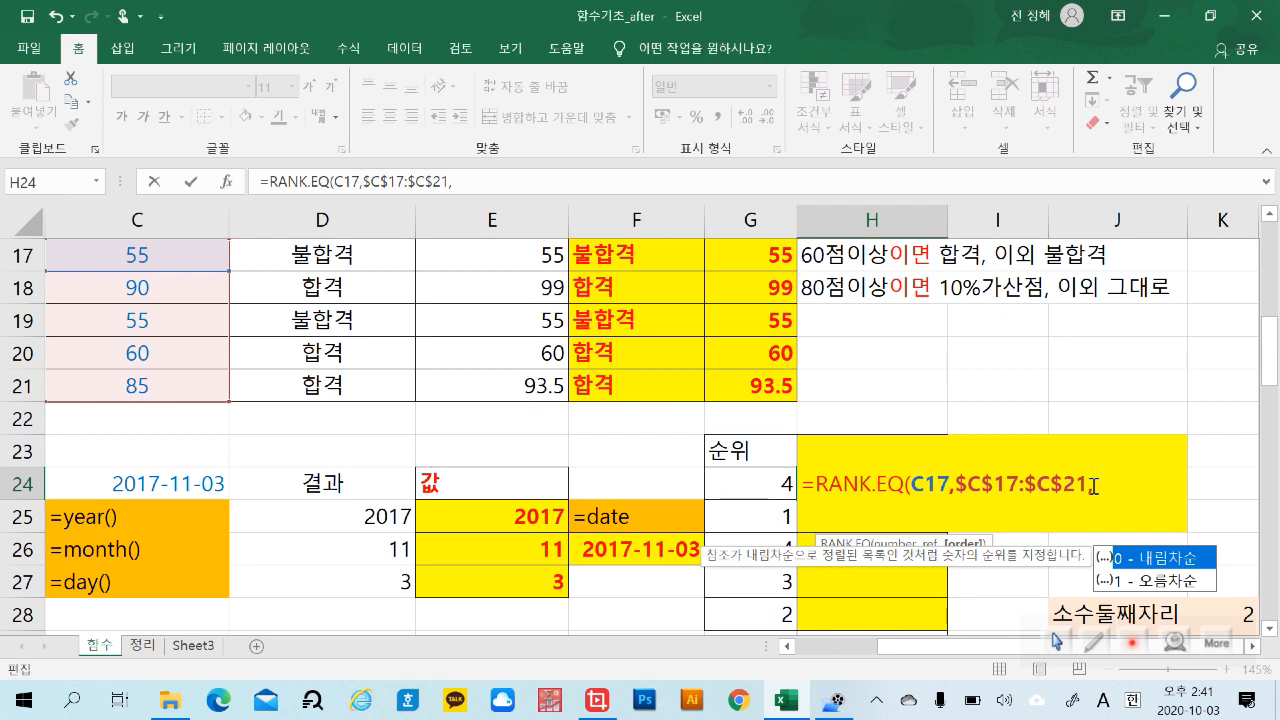
type("1")
key("Return")
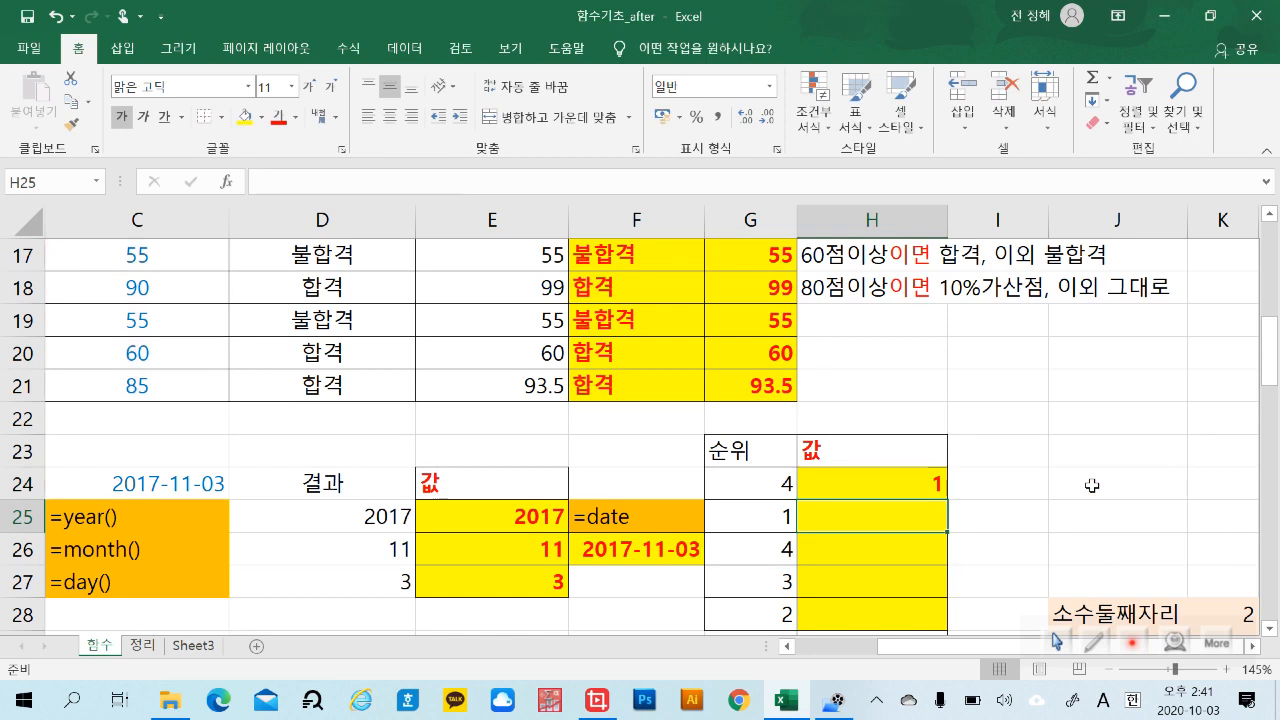
Fill the ranking formula from H24 down through H28.
left_click(931, 489)
left_click_drag(945, 498, 932, 622)
left_click(1090, 490)
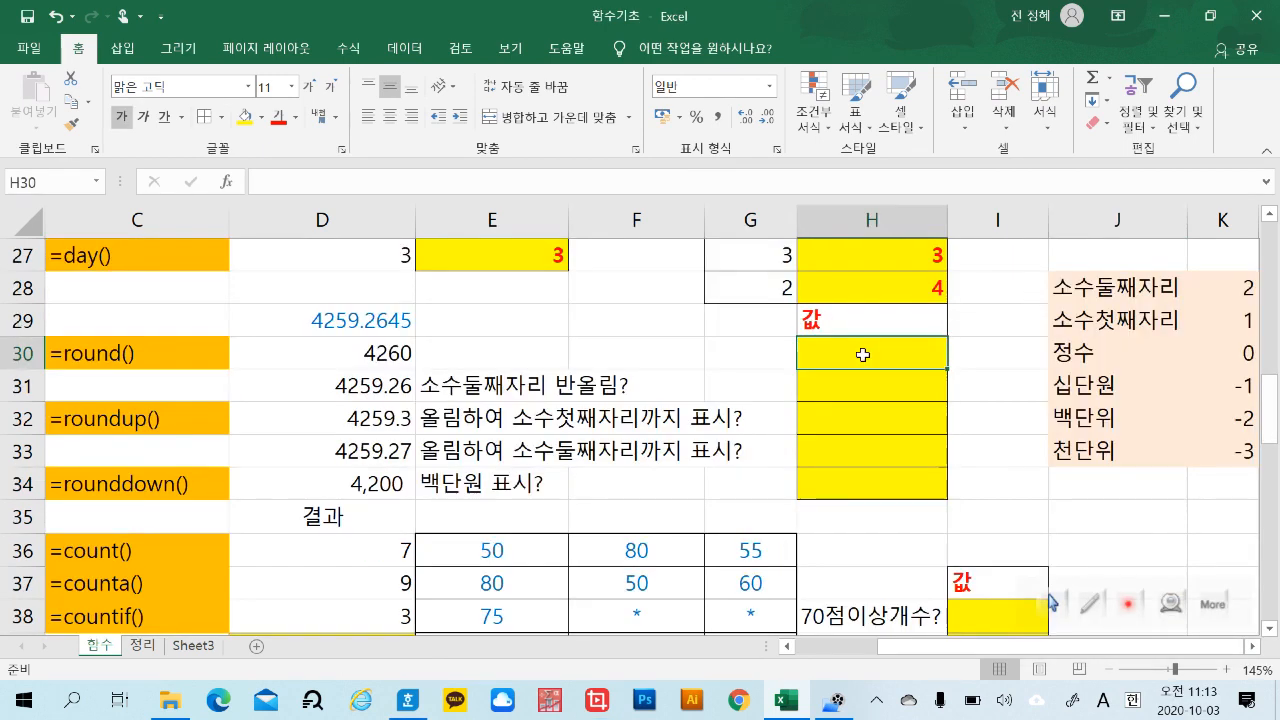
Examine the ROUND, ROUNDUP and ROUNDDOWN labels in column C and the source number in D29.
left_click(172, 355)
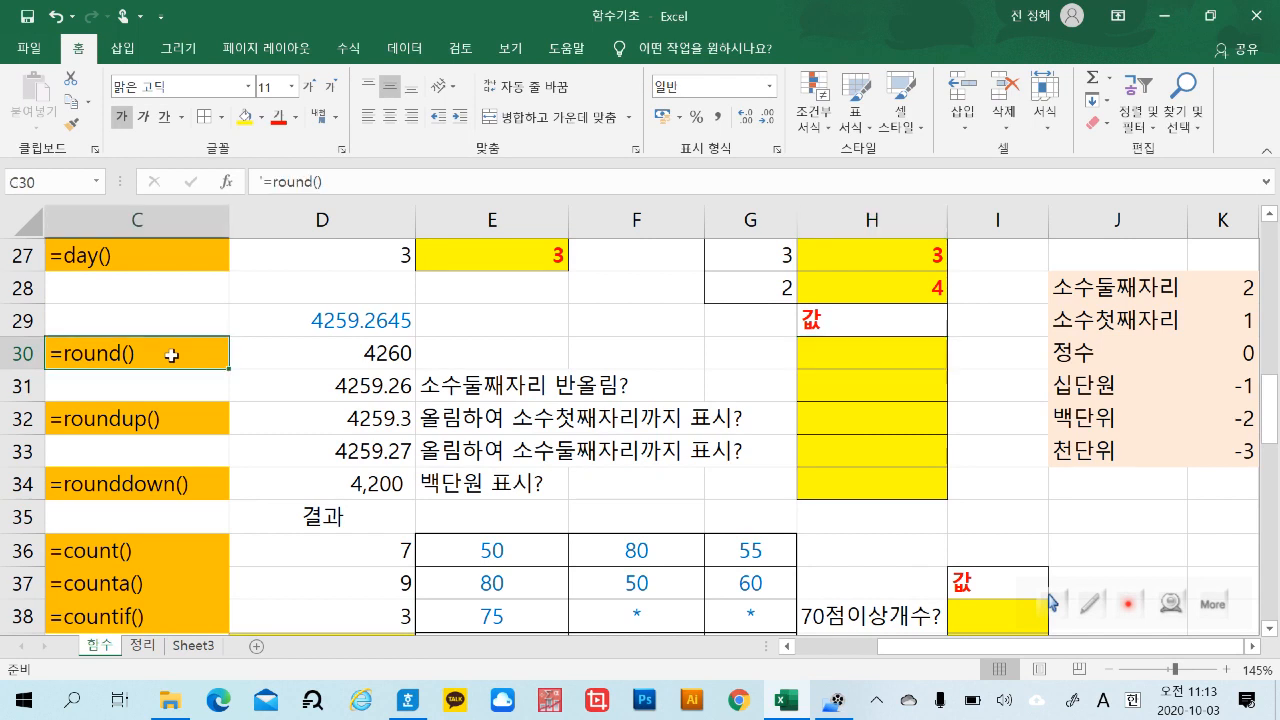
left_click(169, 429)
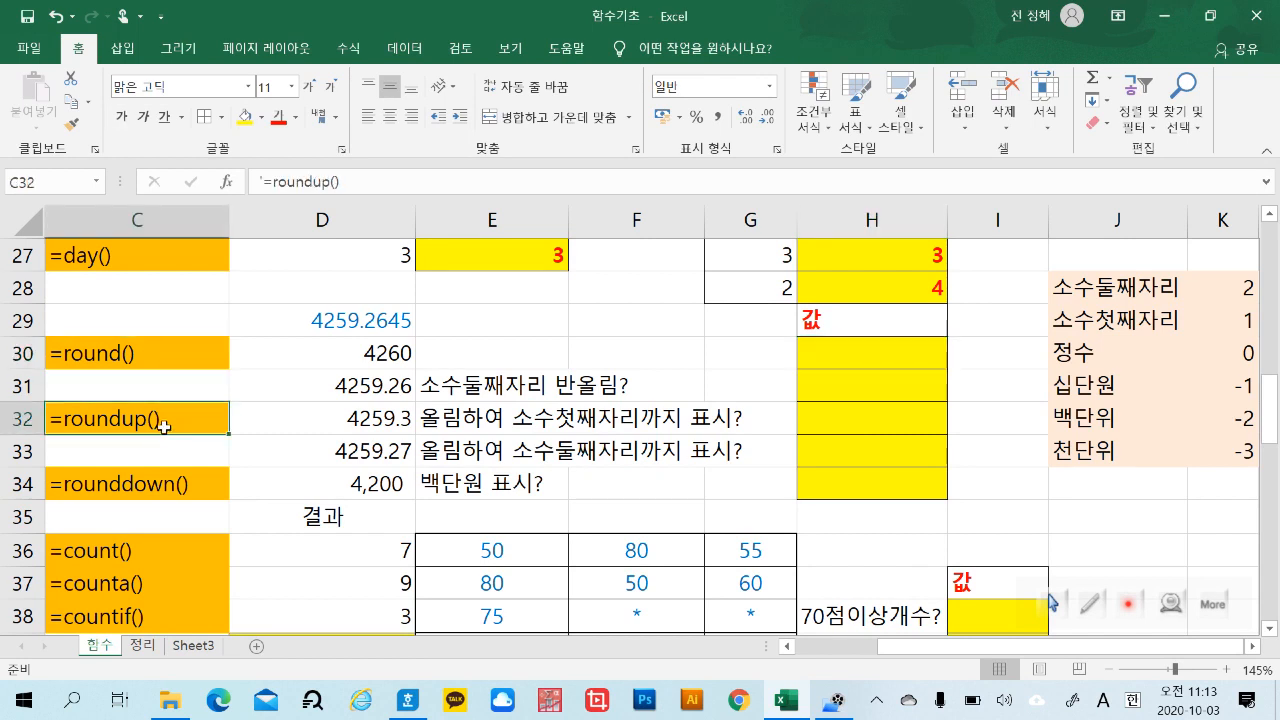
left_click(167, 487)
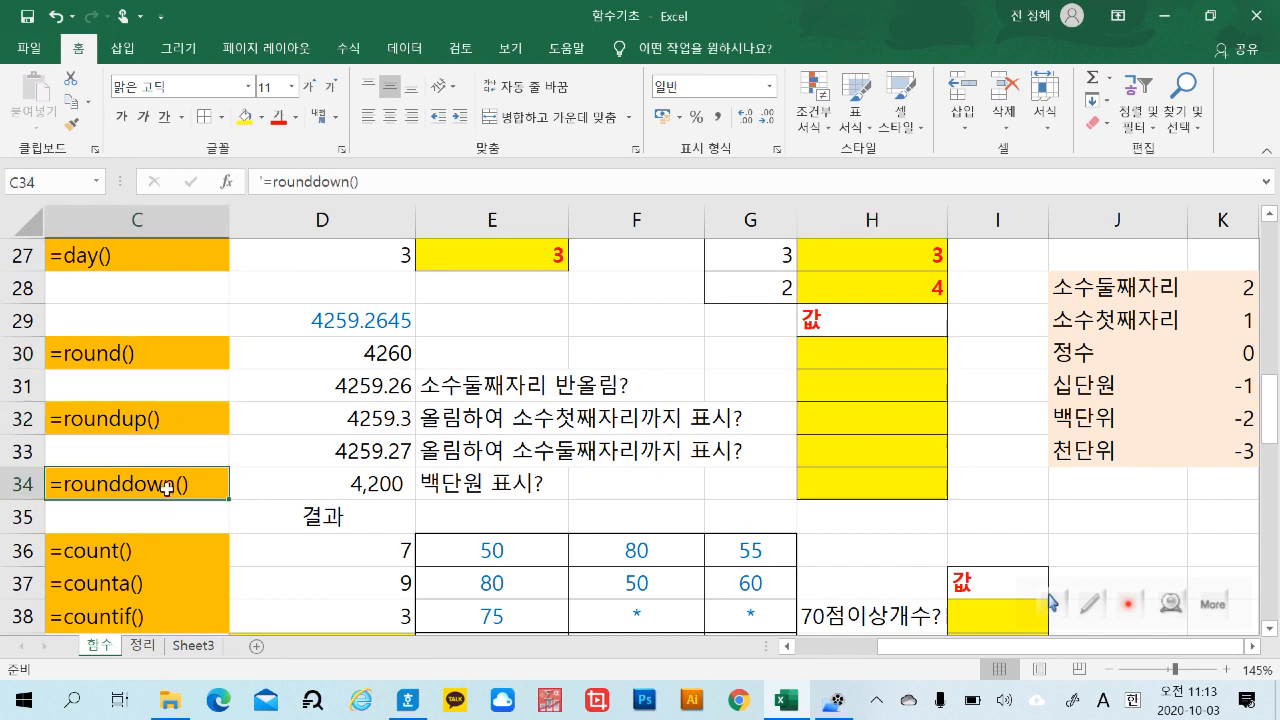
left_click(165, 357)
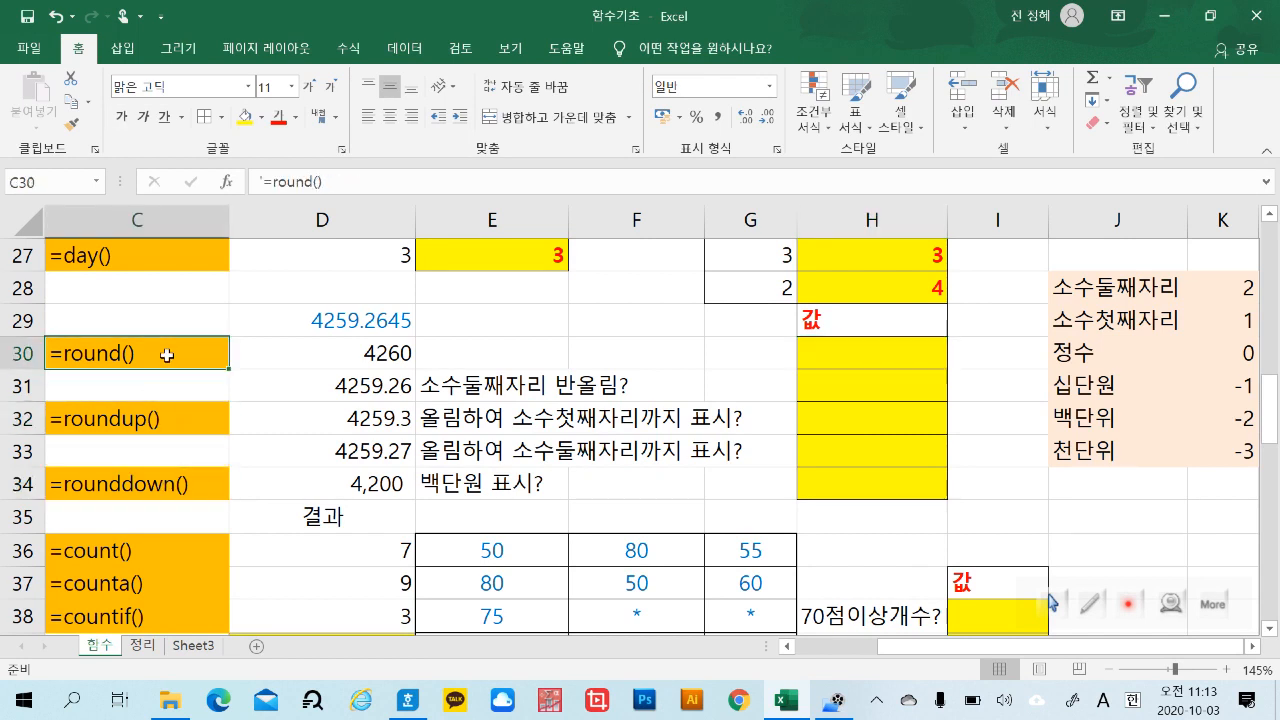
left_click(358, 321)
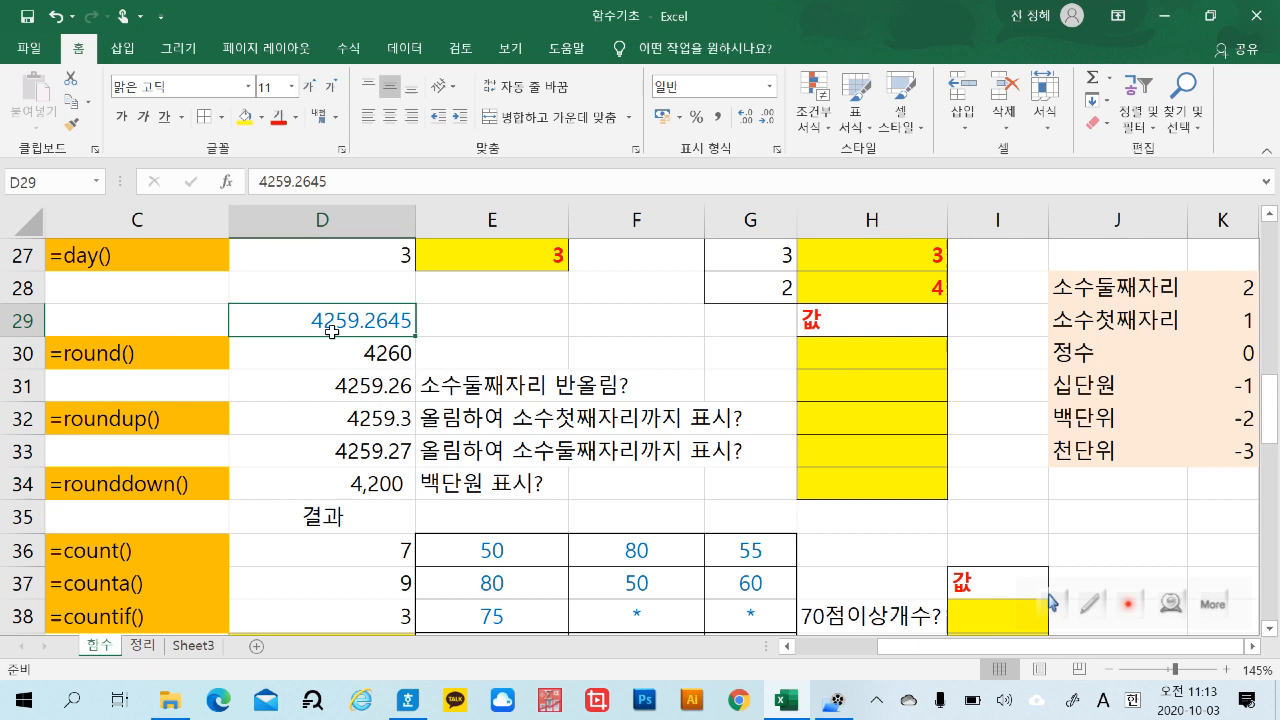
left_click(456, 319)
left_click(398, 325)
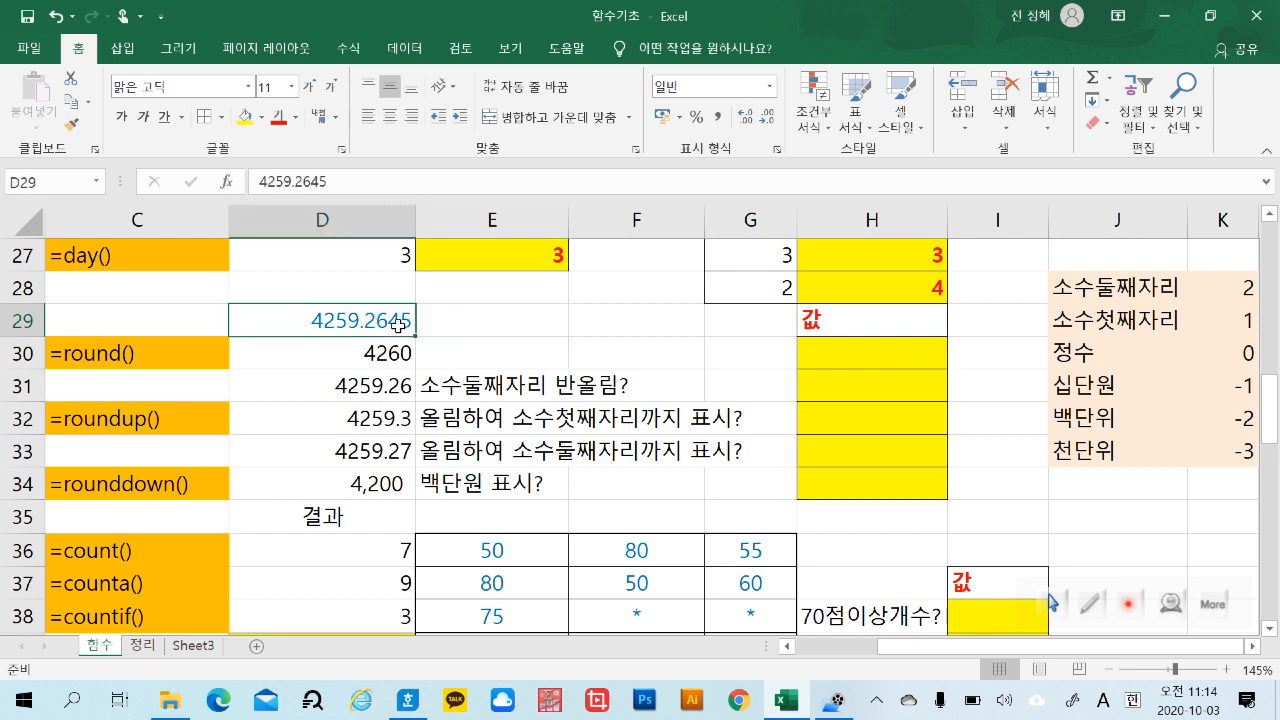
left_click(193, 357)
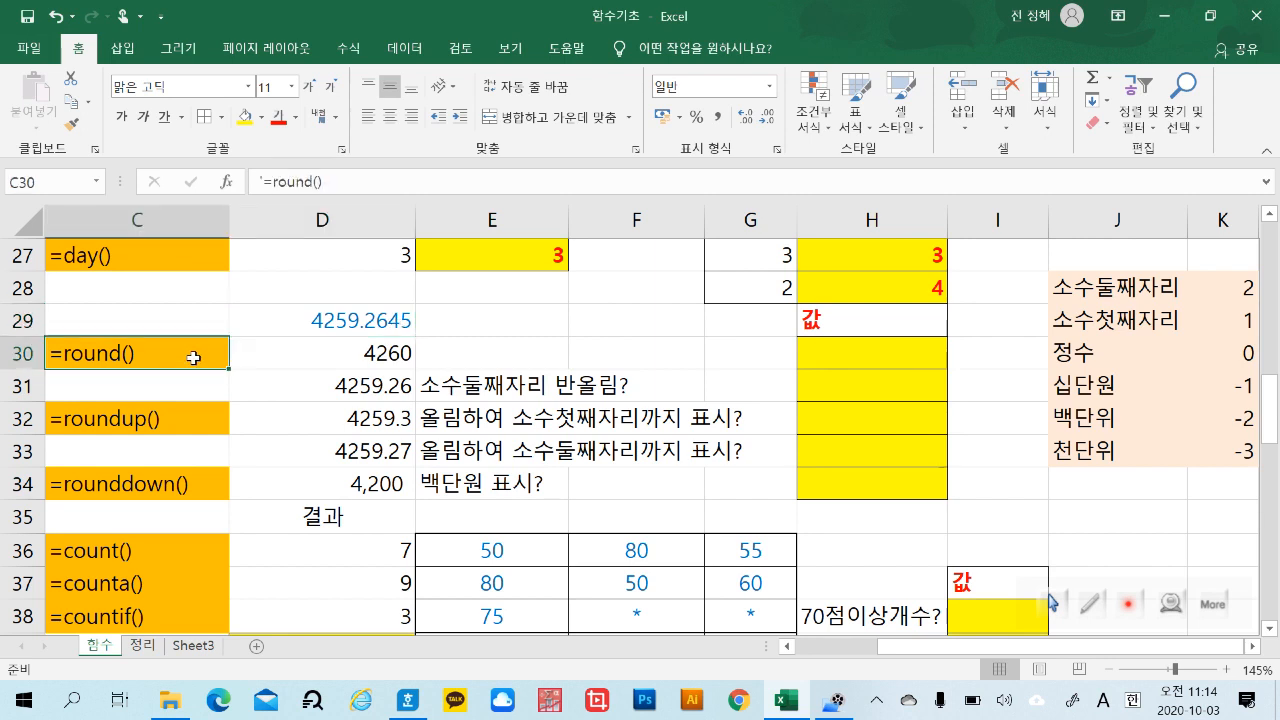
left_click(167, 423)
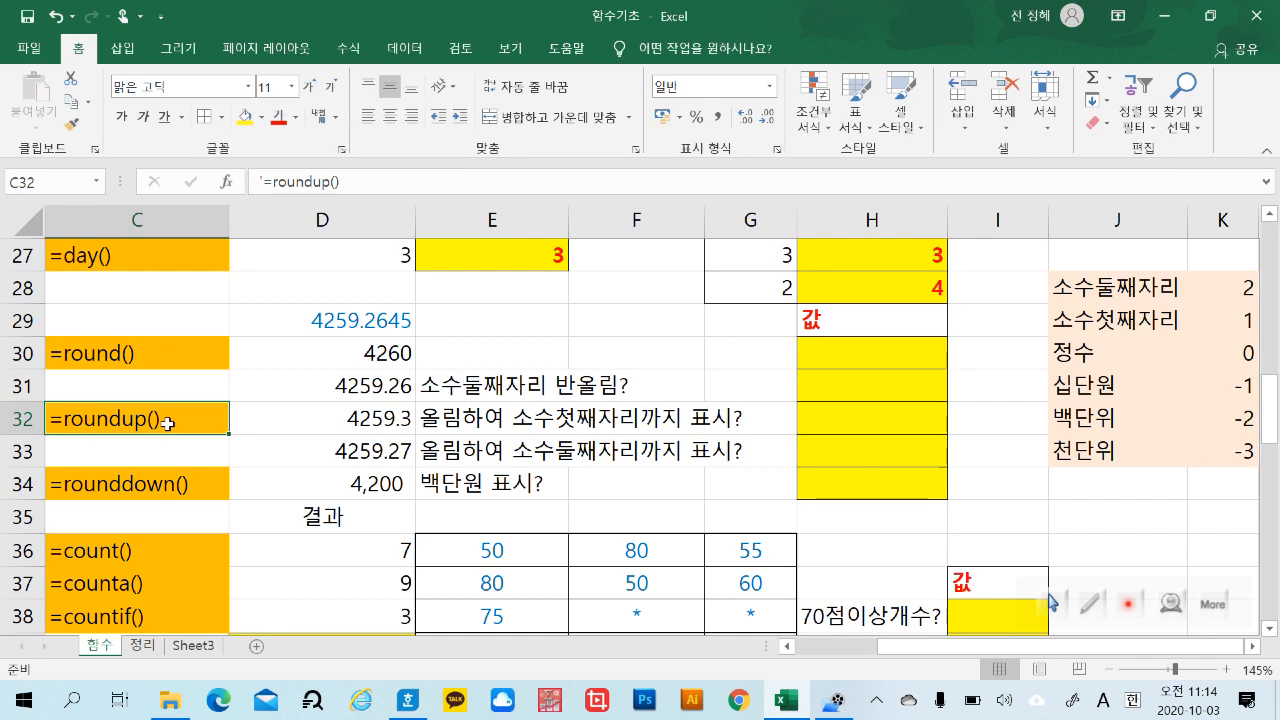
left_click(147, 486)
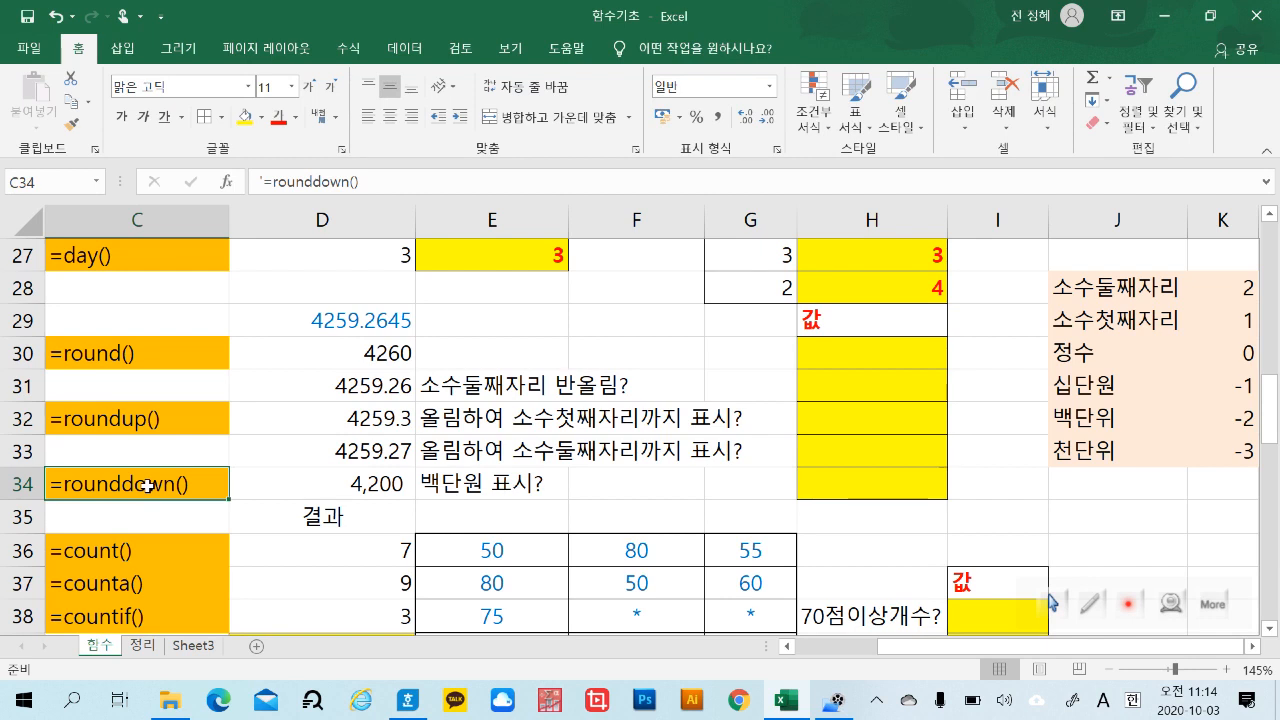
left_click(182, 340)
left_click(178, 417)
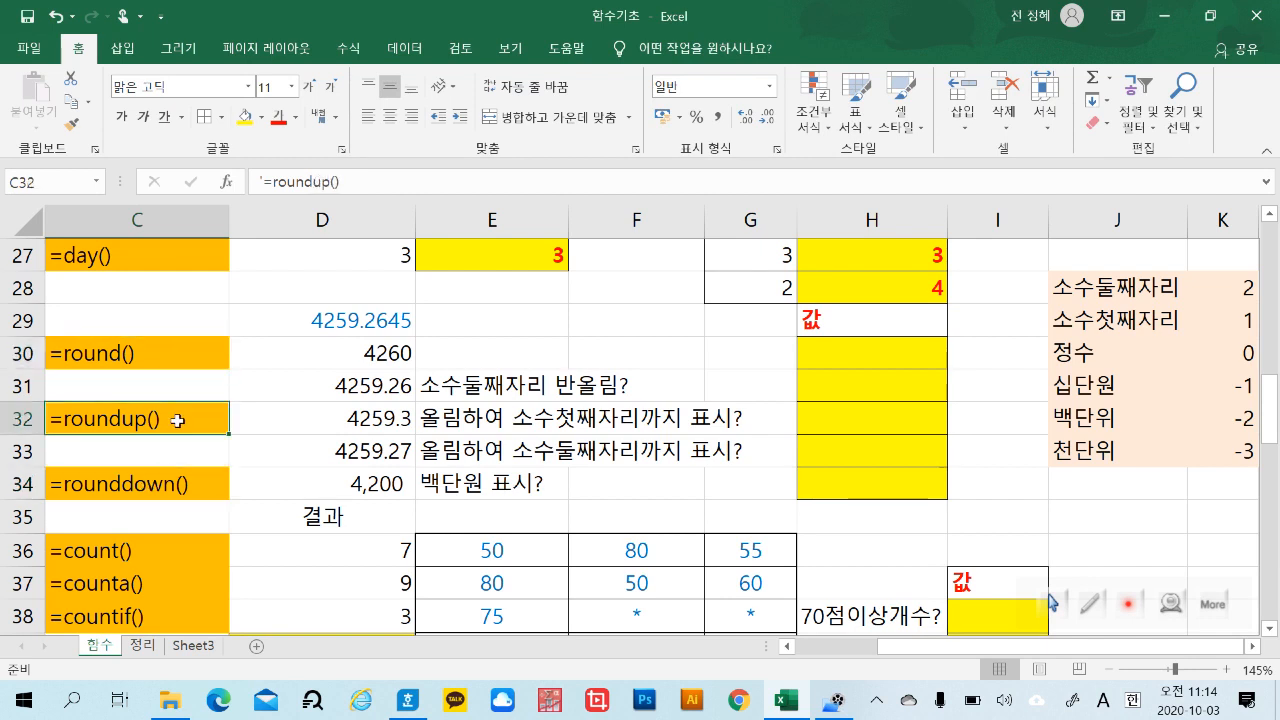
left_click(180, 492)
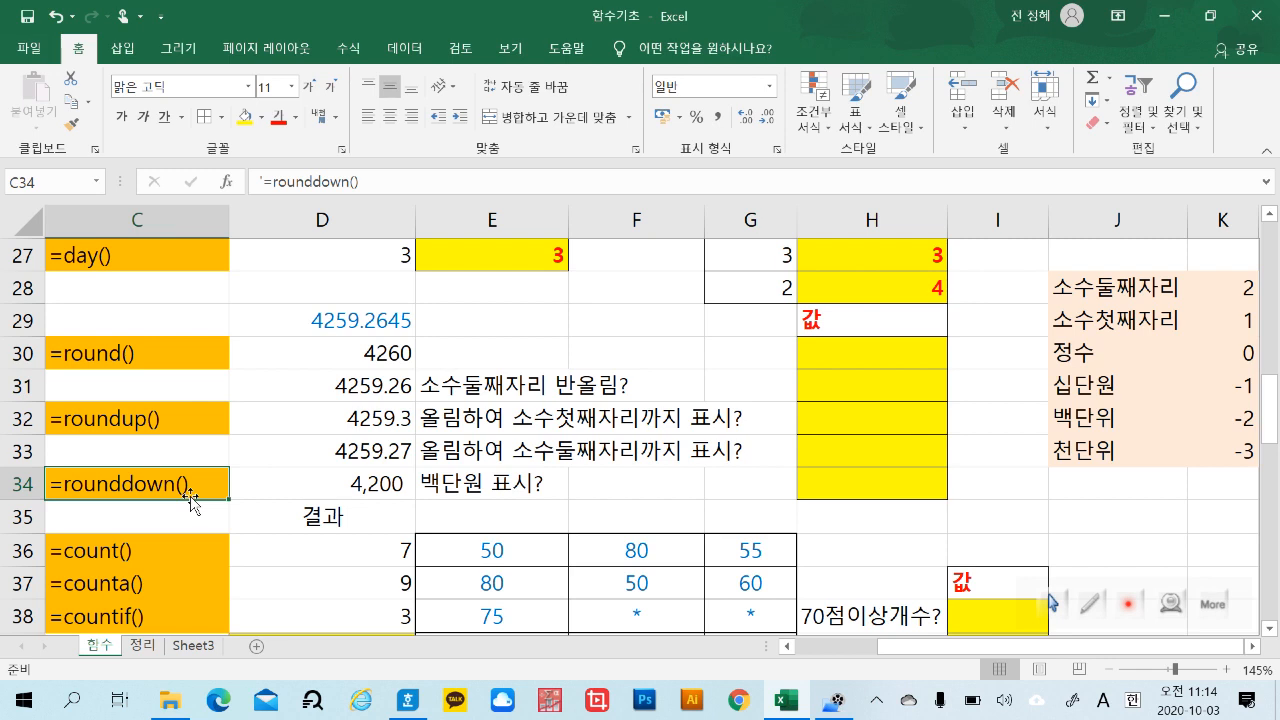
Examine the digit reference table in J28:K33, matching each decimal place or unit to its rounding argument.
left_click(1100, 287)
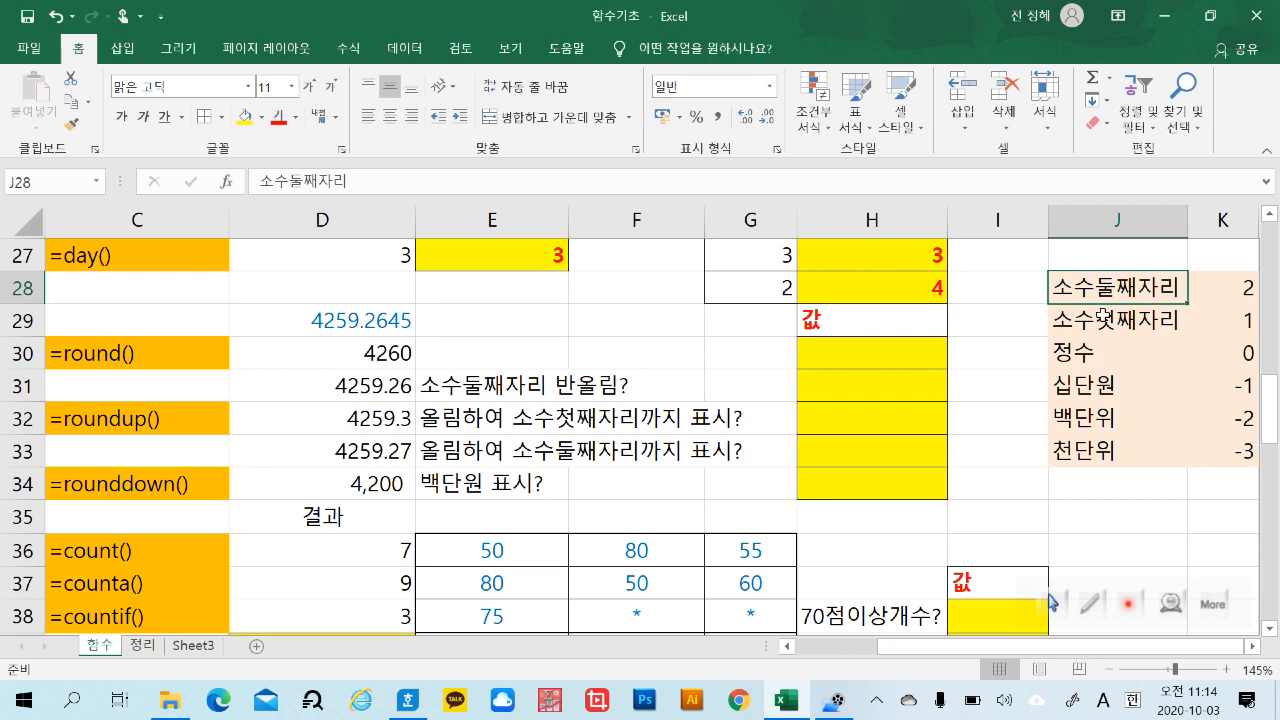
left_click(1103, 320)
left_click(1091, 354)
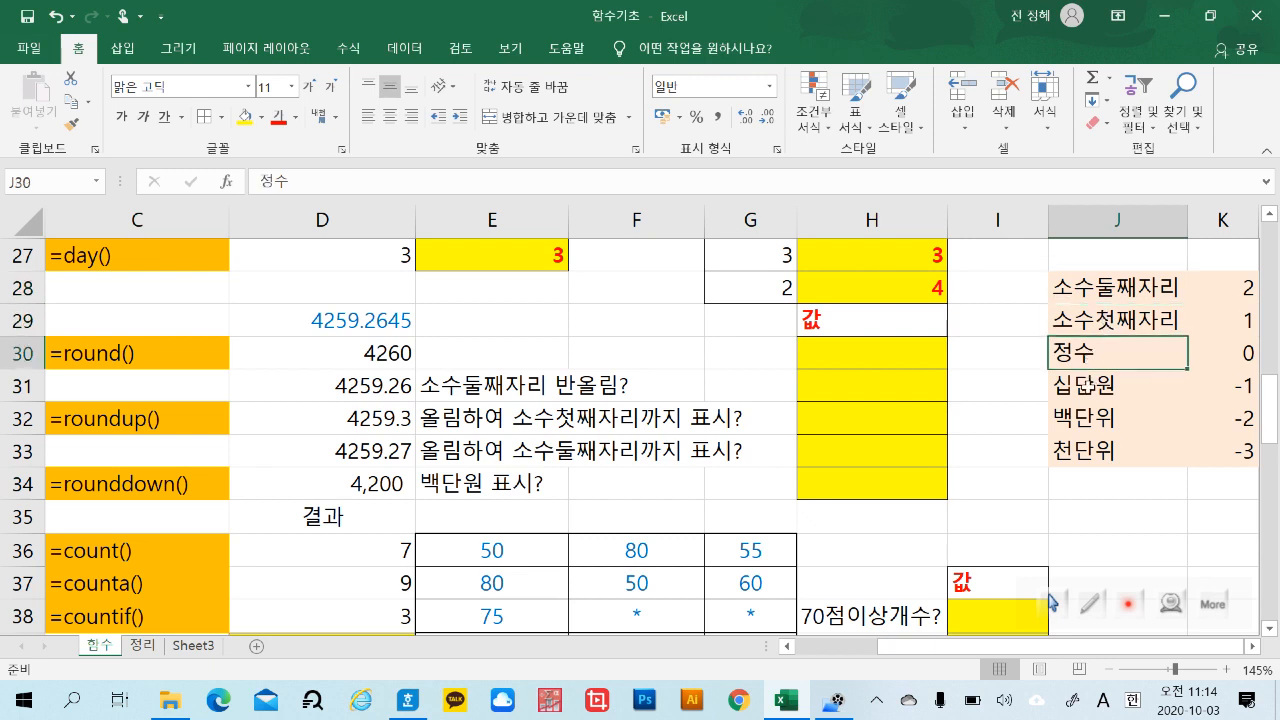
left_click(1090, 385)
left_click(1096, 422)
left_click(1100, 453)
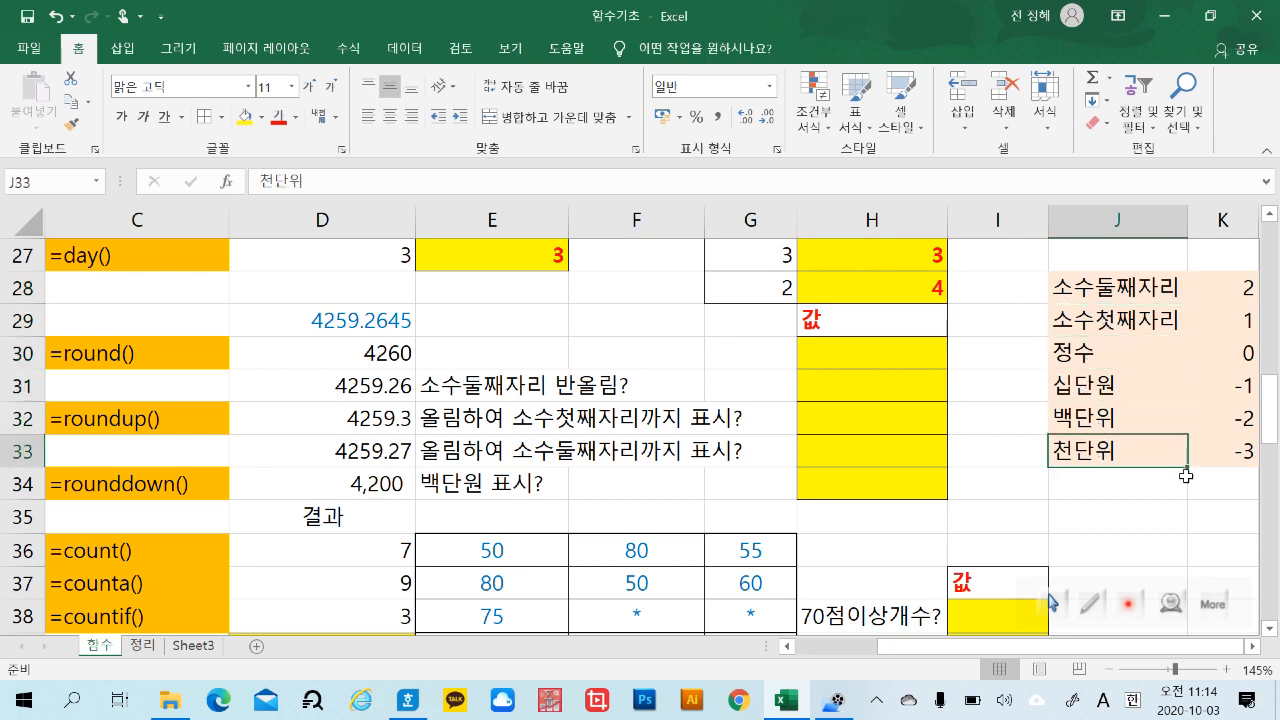
left_click(1133, 353)
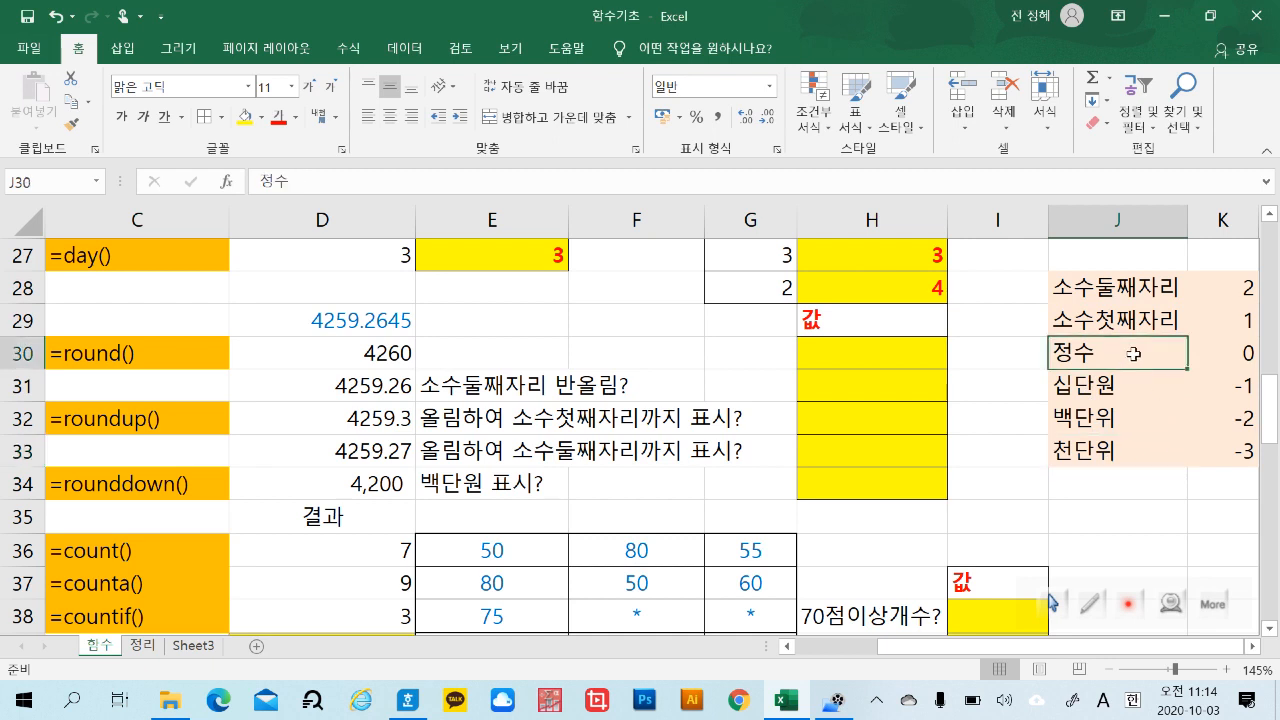
left_click(1238, 354)
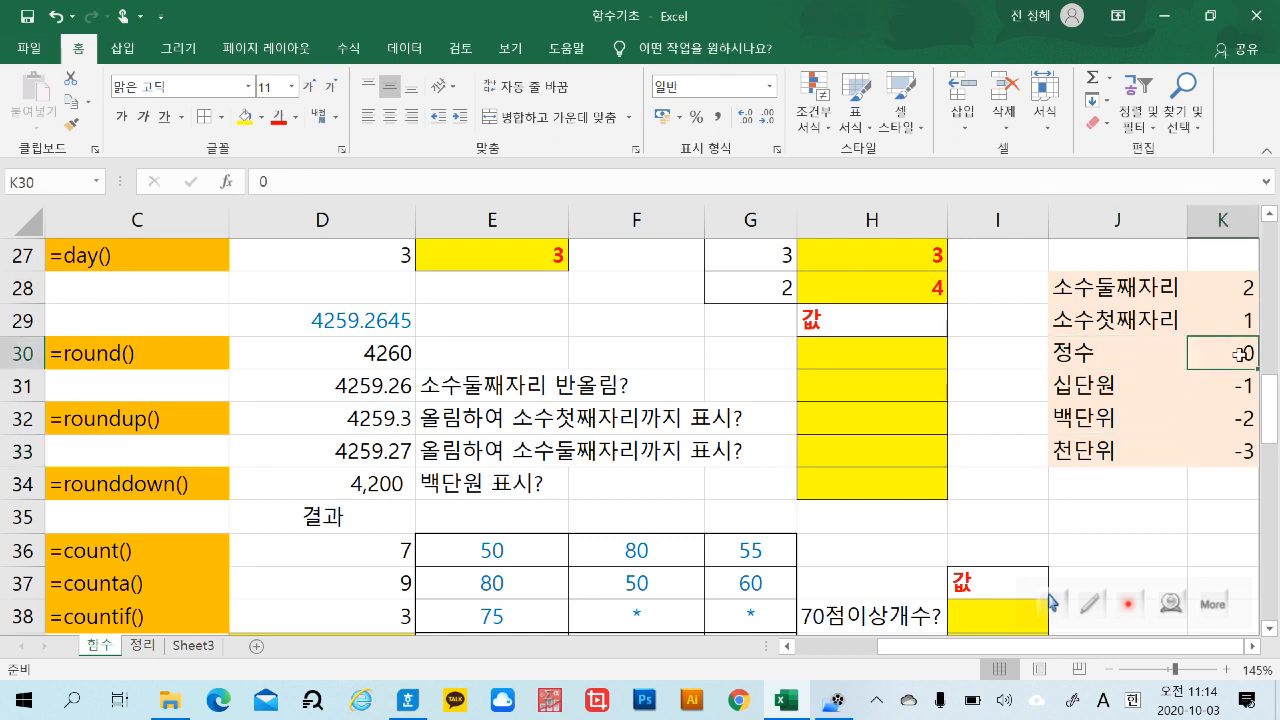
left_click(1152, 354)
left_click(1248, 358)
left_click(1167, 320)
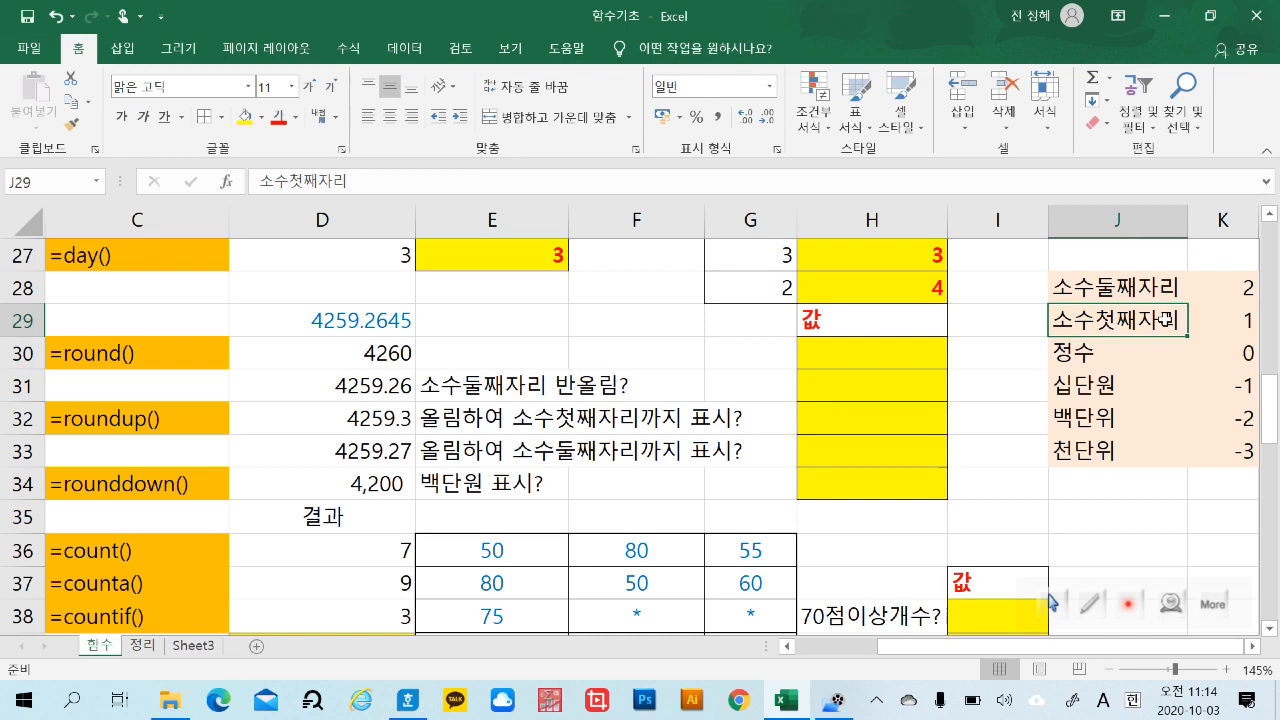
left_click(1244, 327)
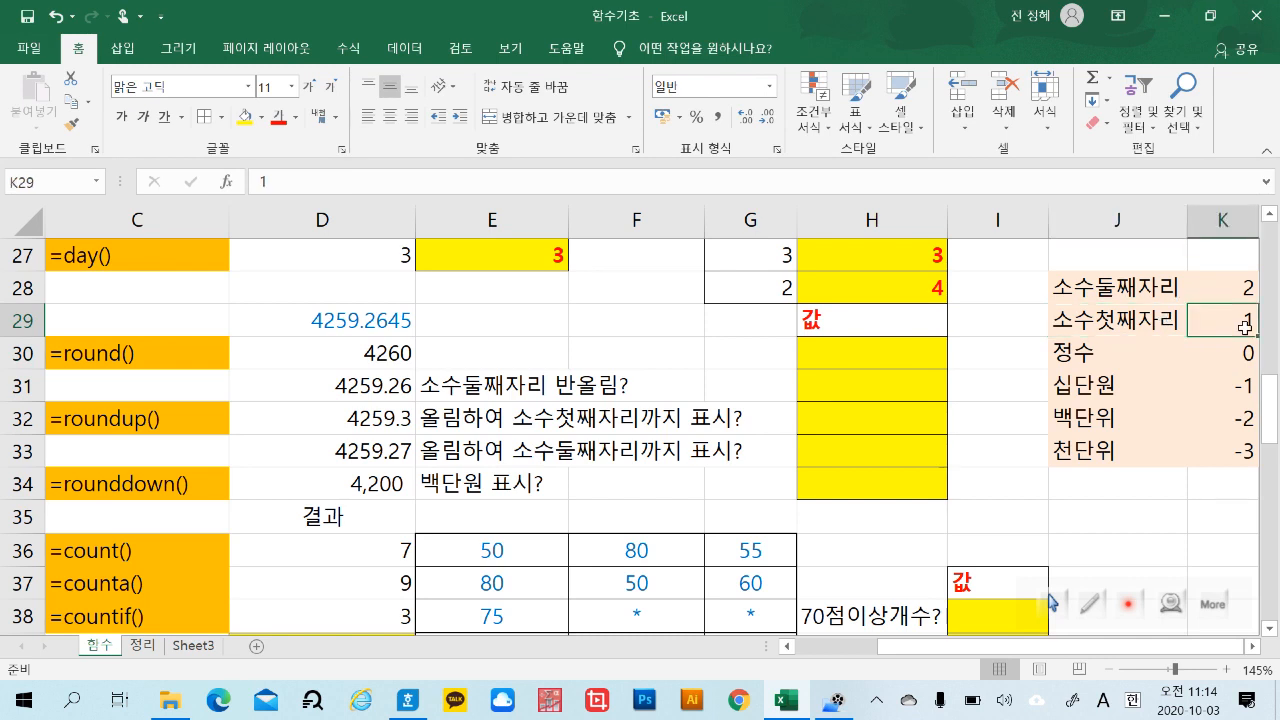
left_click(1245, 288)
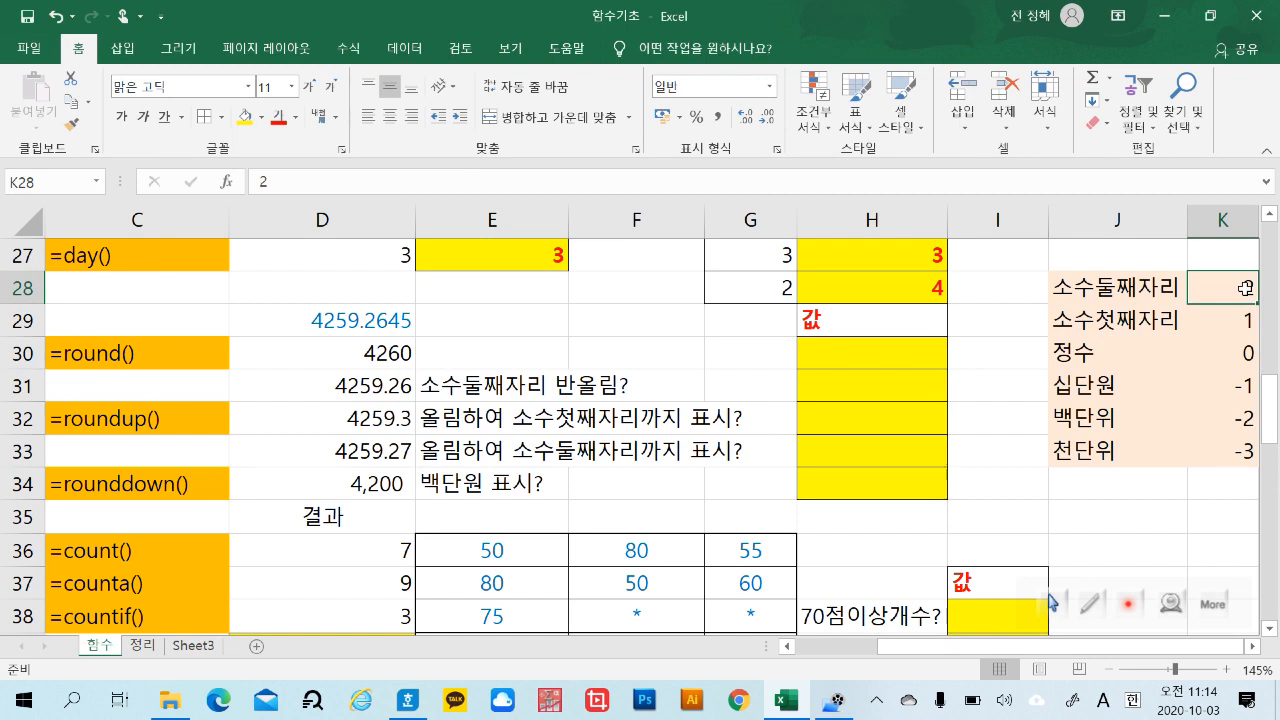
left_click(1240, 390)
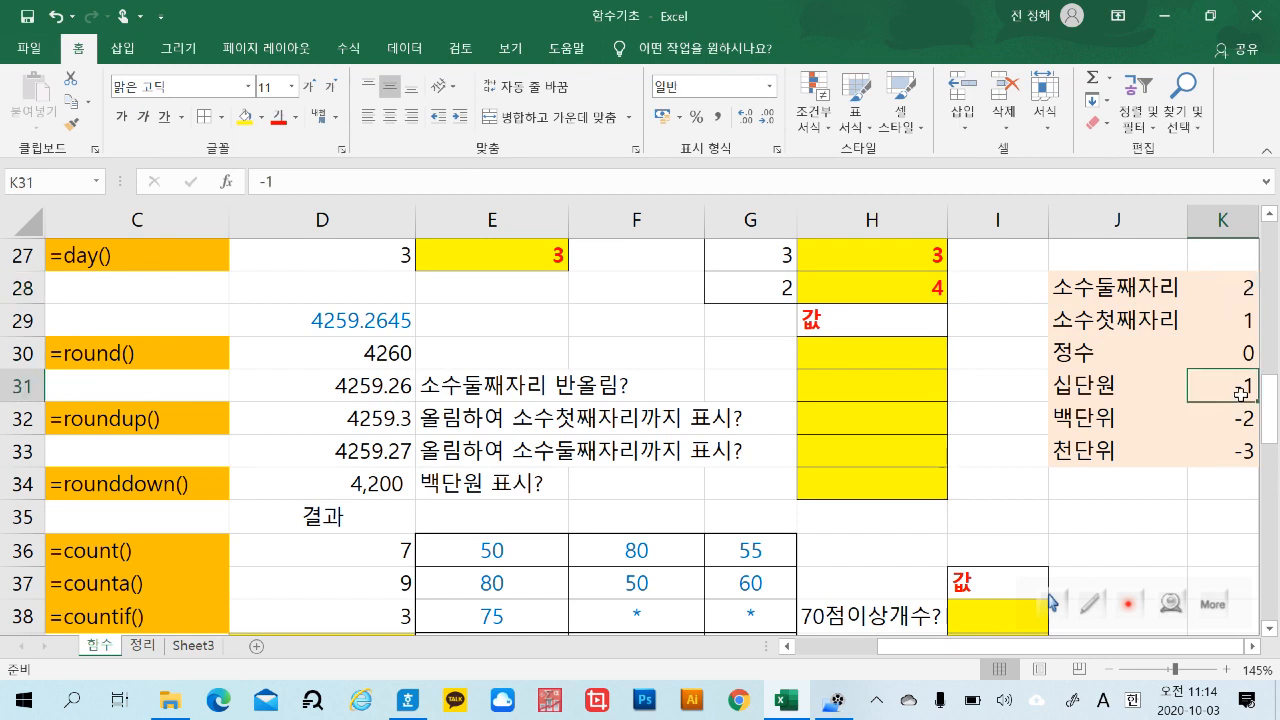
left_click(1236, 423)
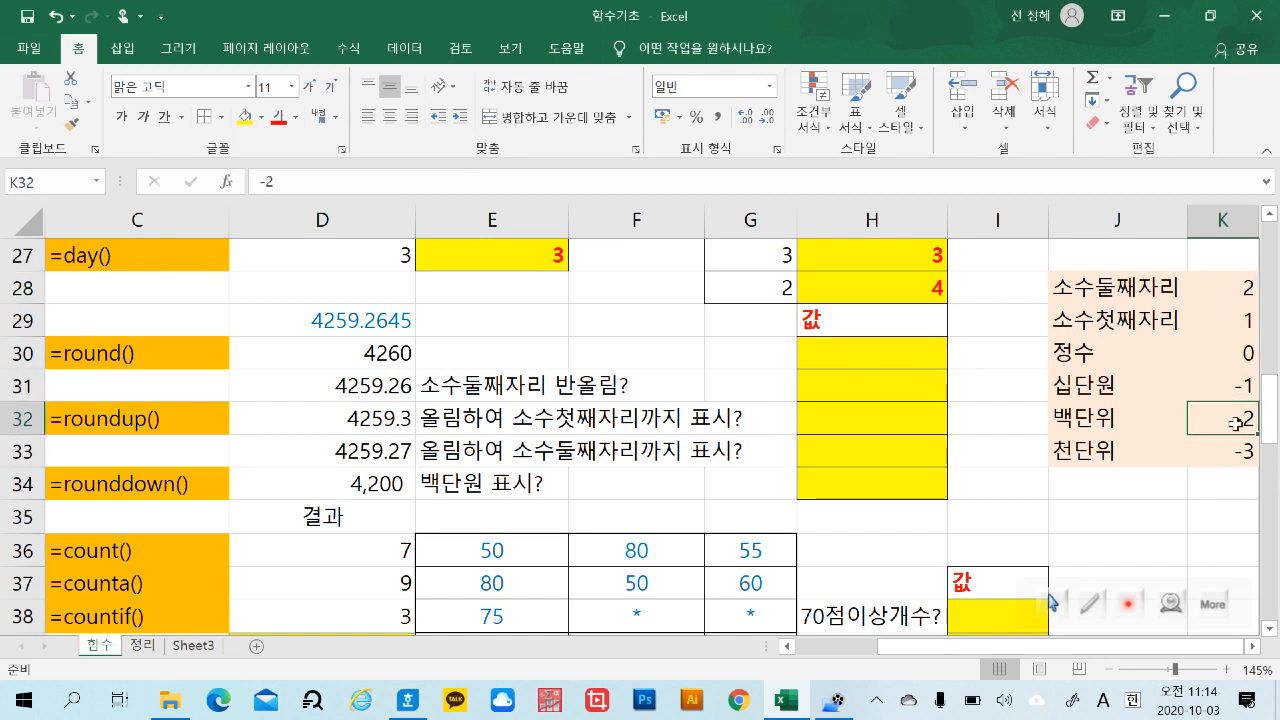
Compare the source number in D29 with the sample results in column D and the rounding instructions beside them.
left_click(1228, 453)
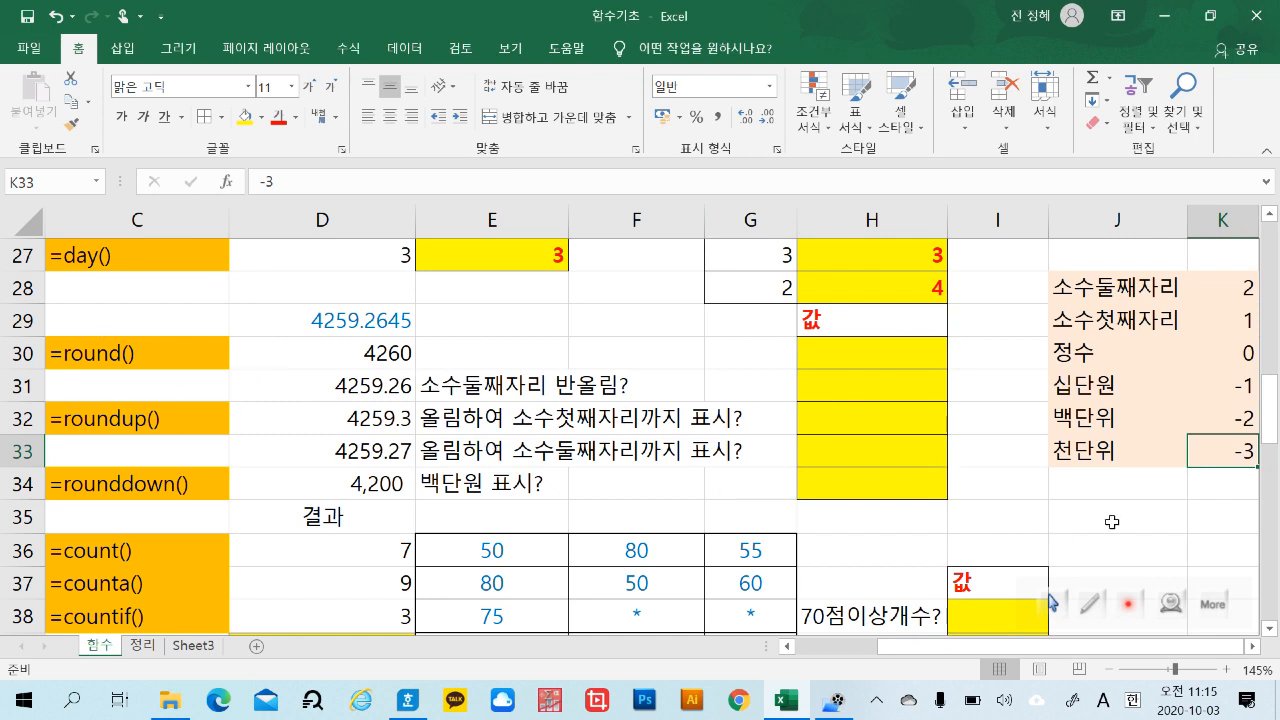
left_click(884, 352)
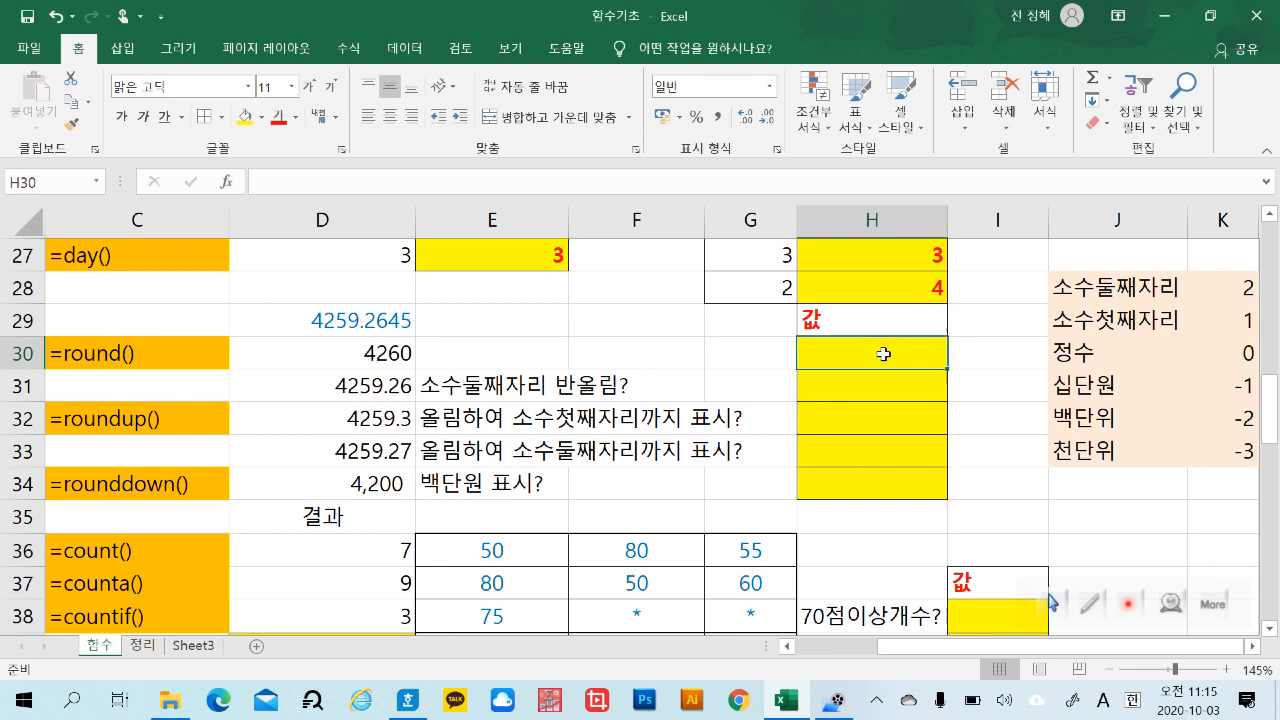
left_click(382, 320)
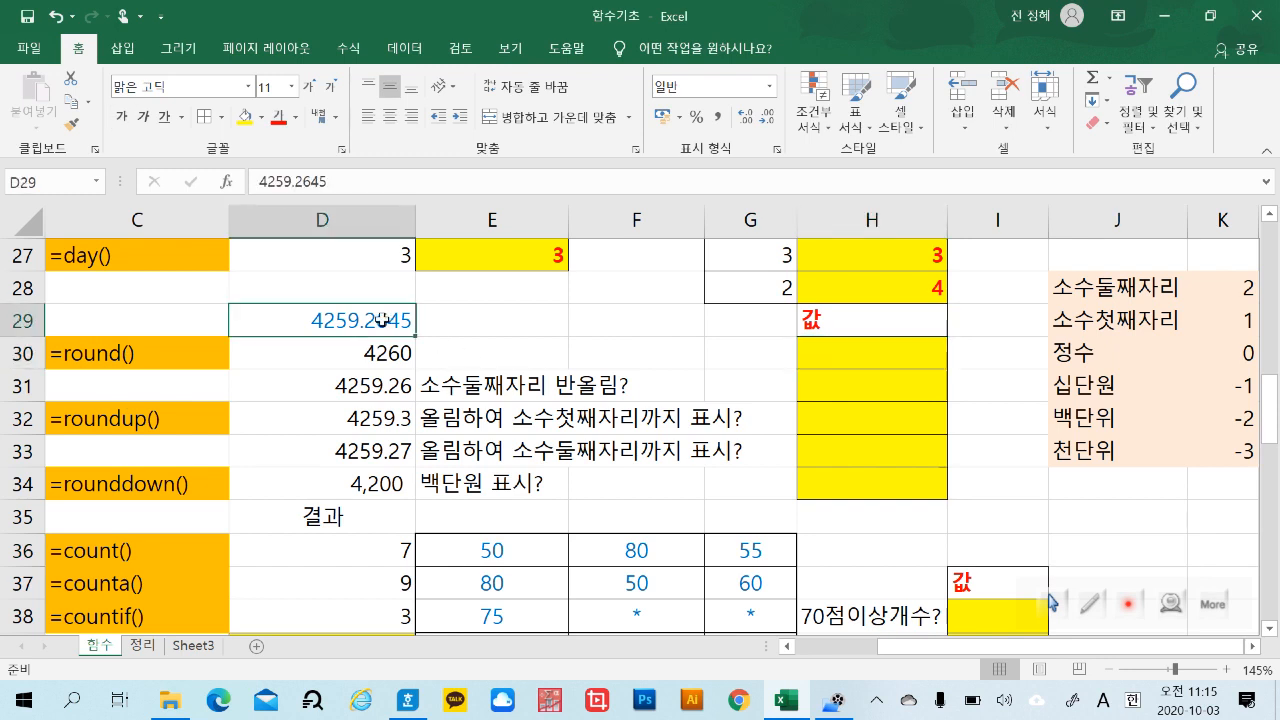
left_click(377, 352)
left_click(382, 326)
left_click(380, 352)
left_click(604, 356)
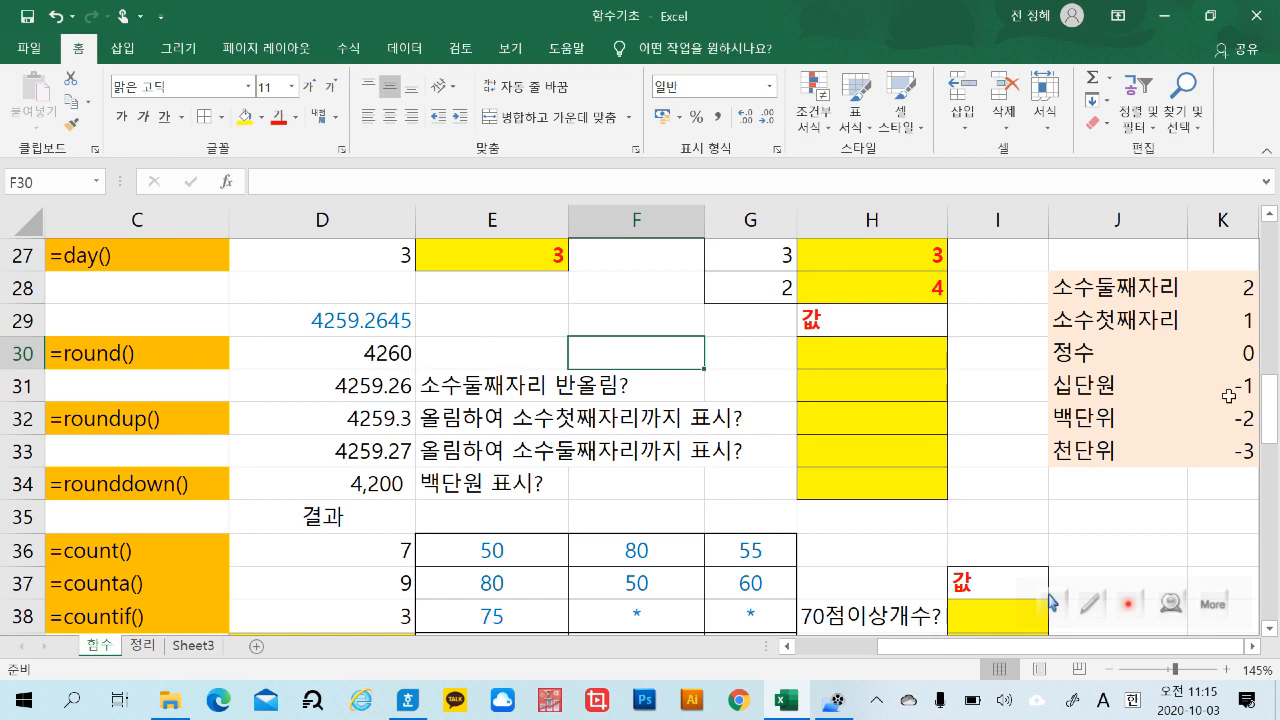
left_click(928, 353)
left_click(400, 365)
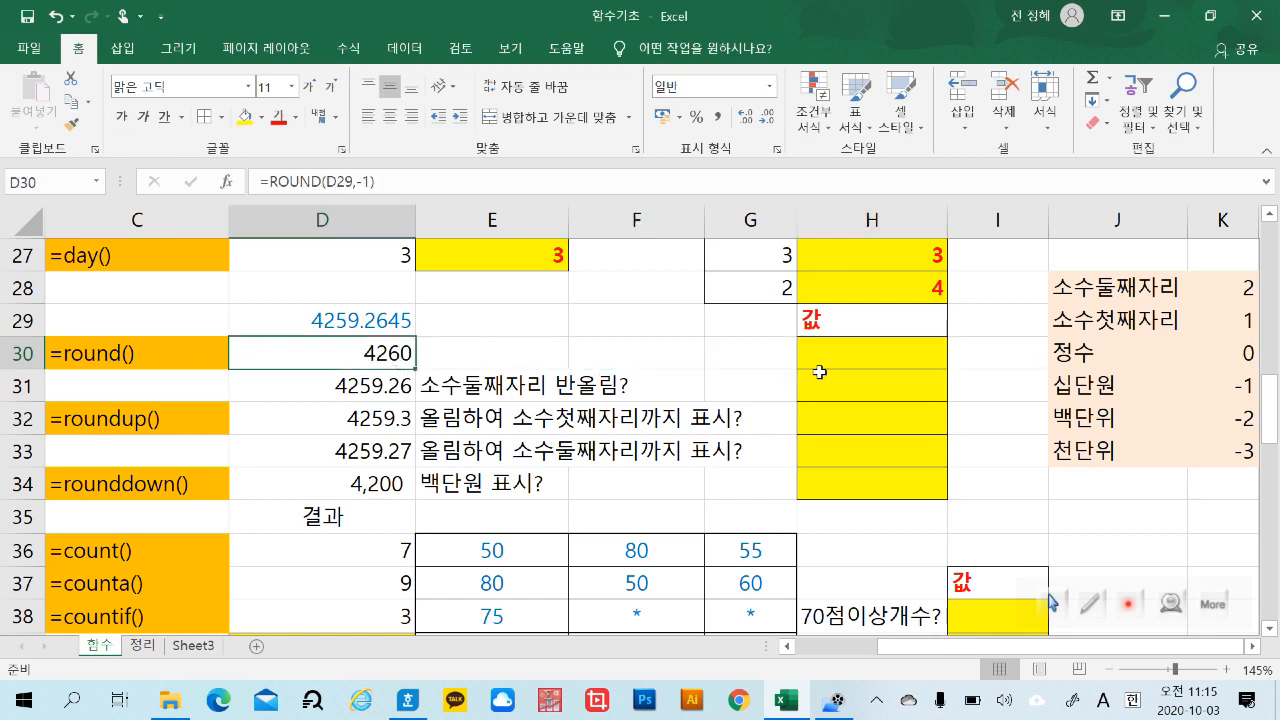
left_click(843, 354)
left_click(460, 383)
left_click(365, 318)
left_click(372, 418)
left_click(542, 385)
Enter a ROUND formula in H30 that rounds D29 with a digits argument of -1, and review it.
left_click(859, 355)
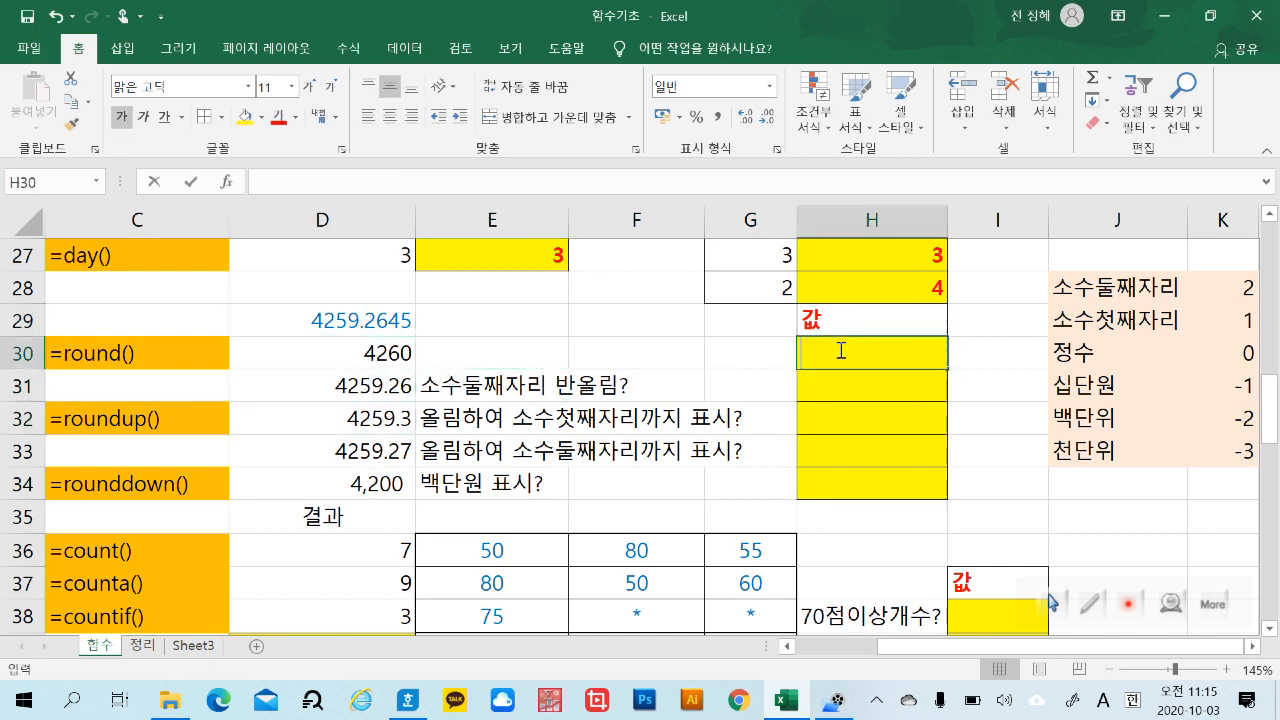
type("=")
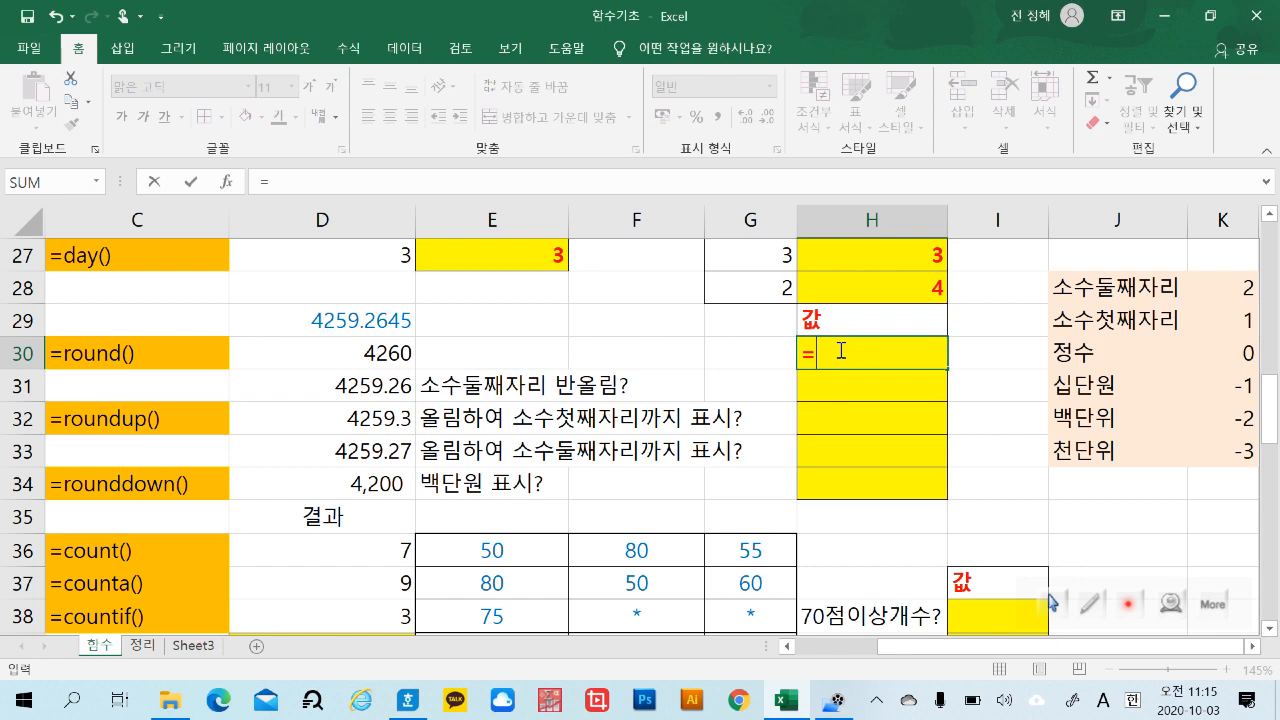
type("ro")
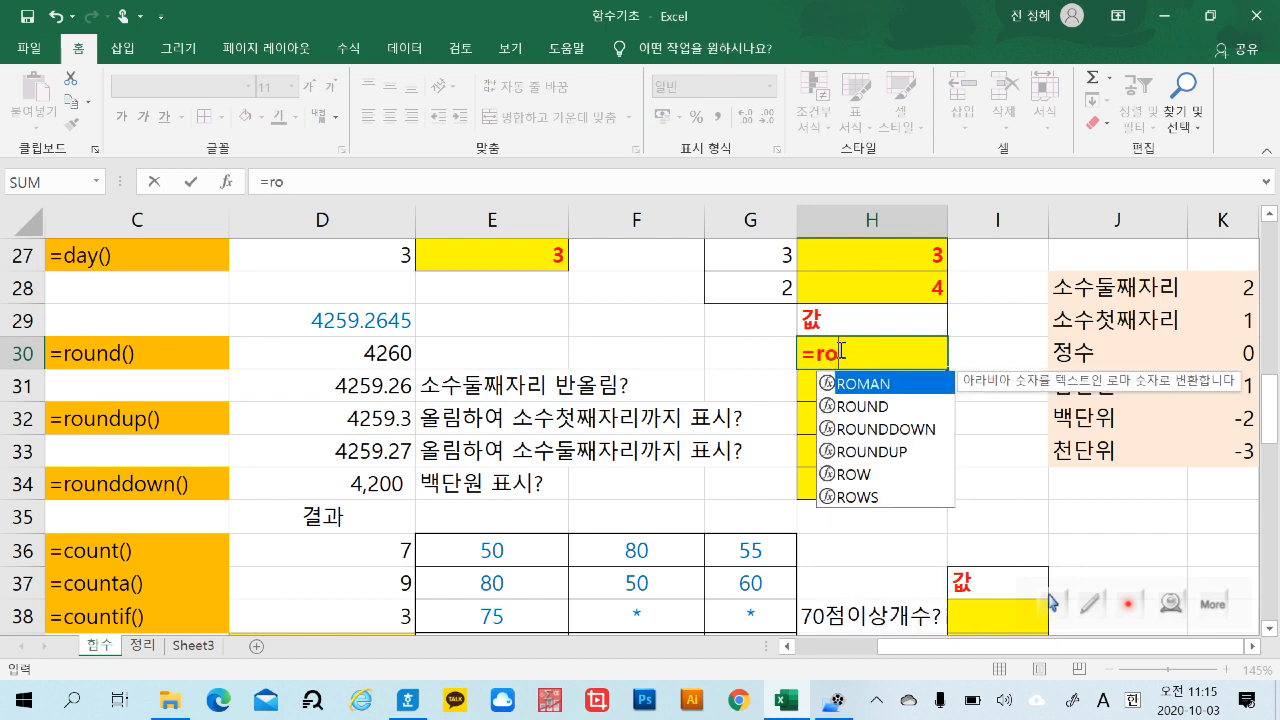
double_click(876, 406)
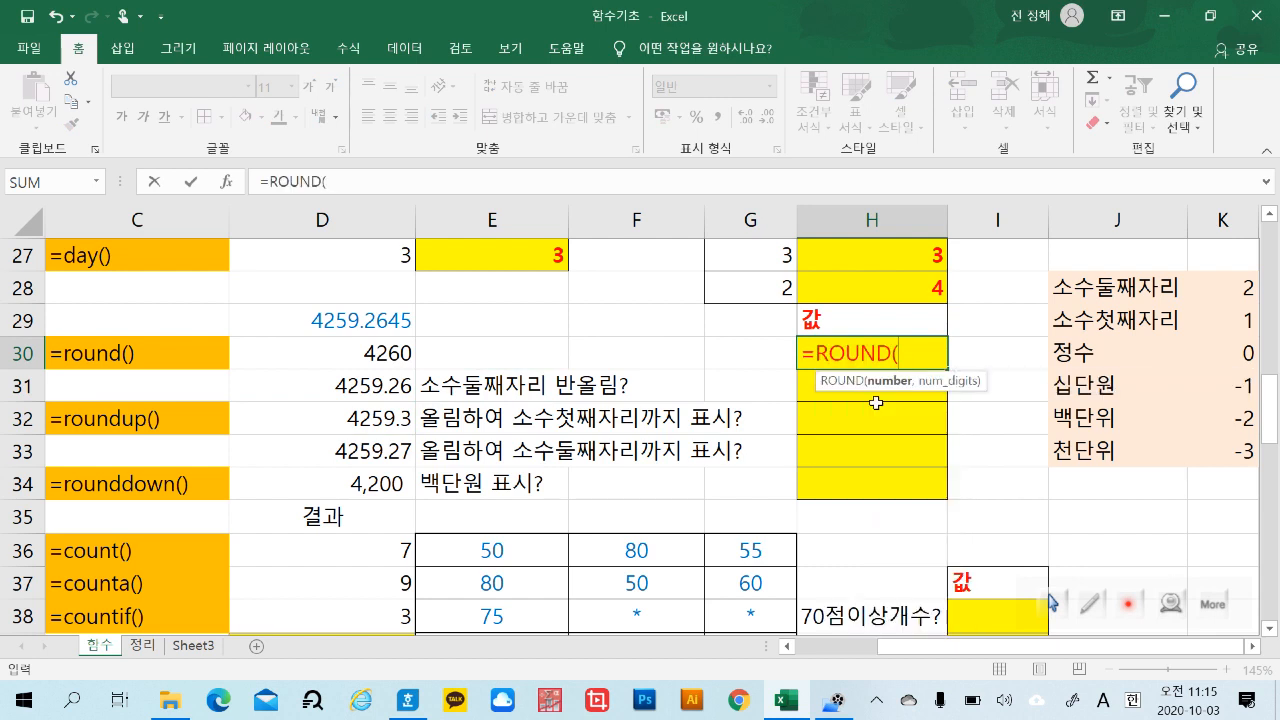
left_click(347, 320)
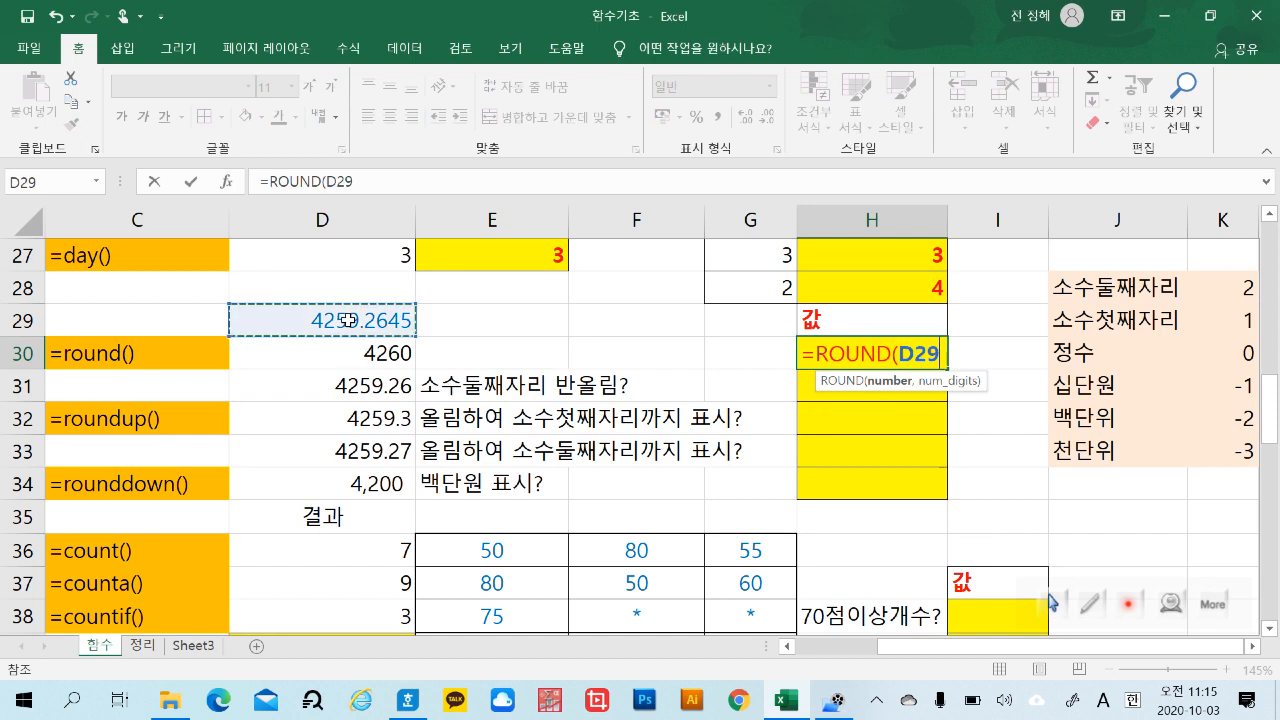
type(",")
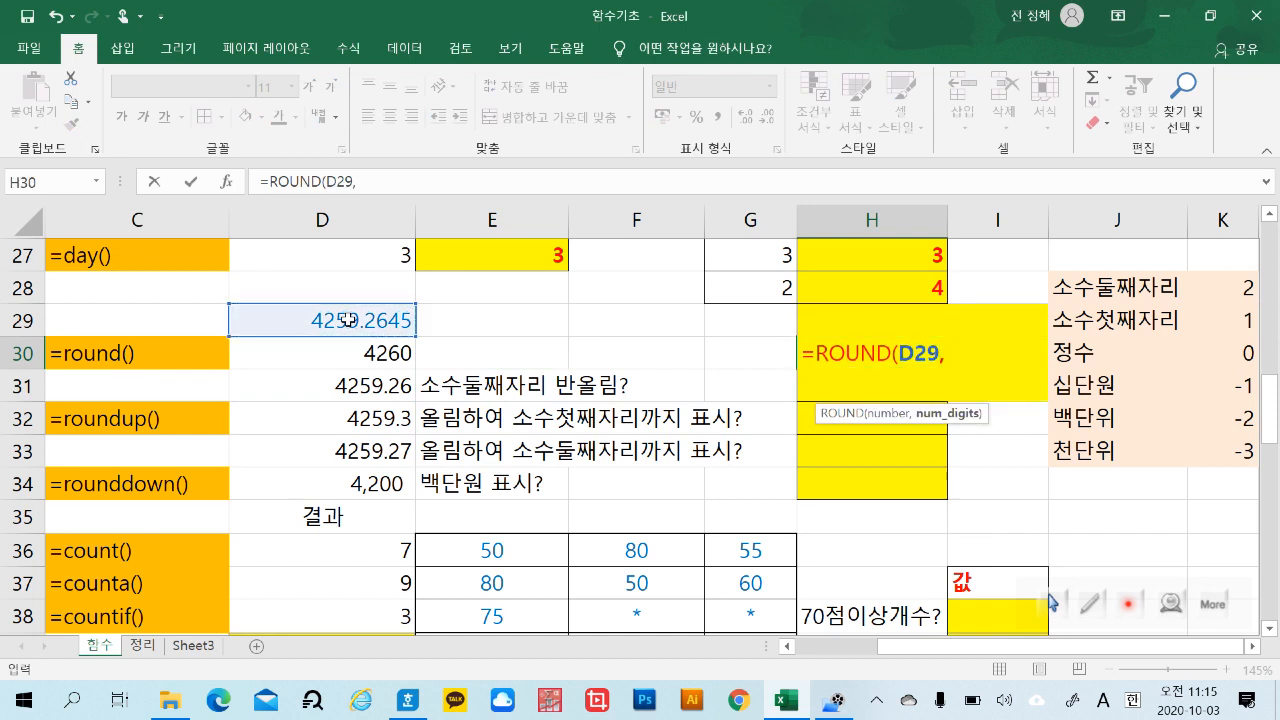
type("-1")
key("Return")
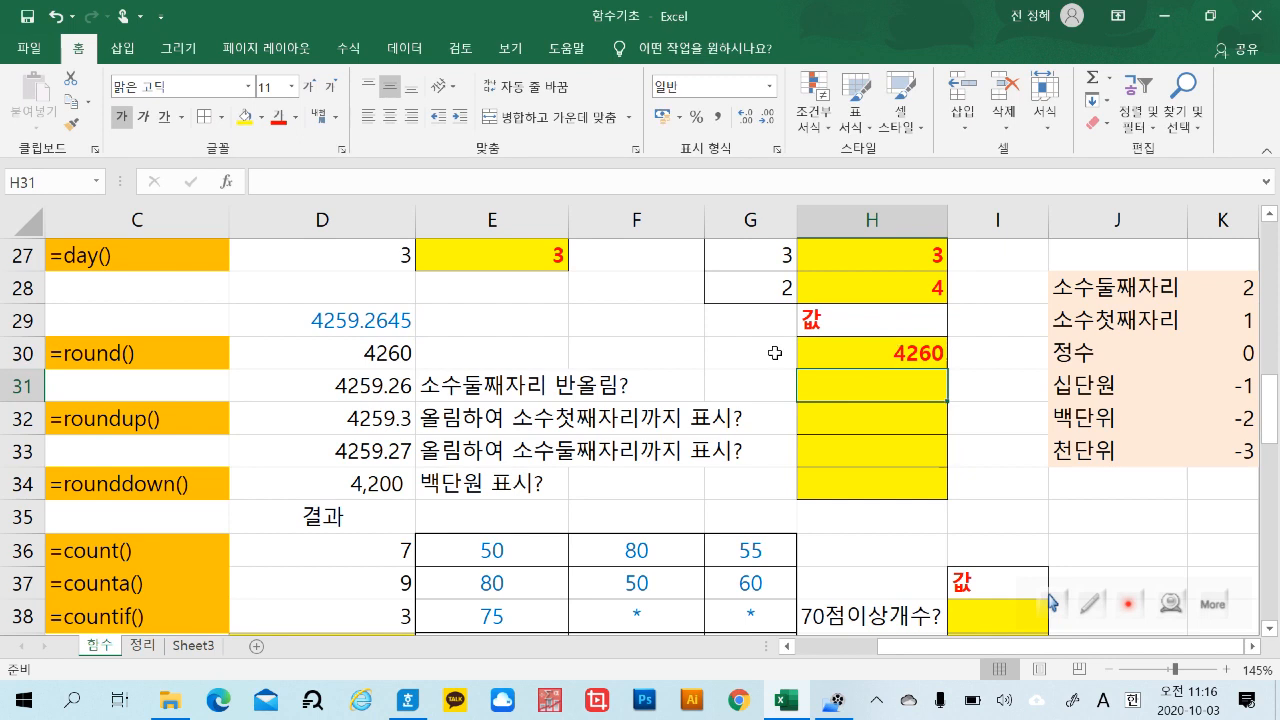
left_click(328, 318)
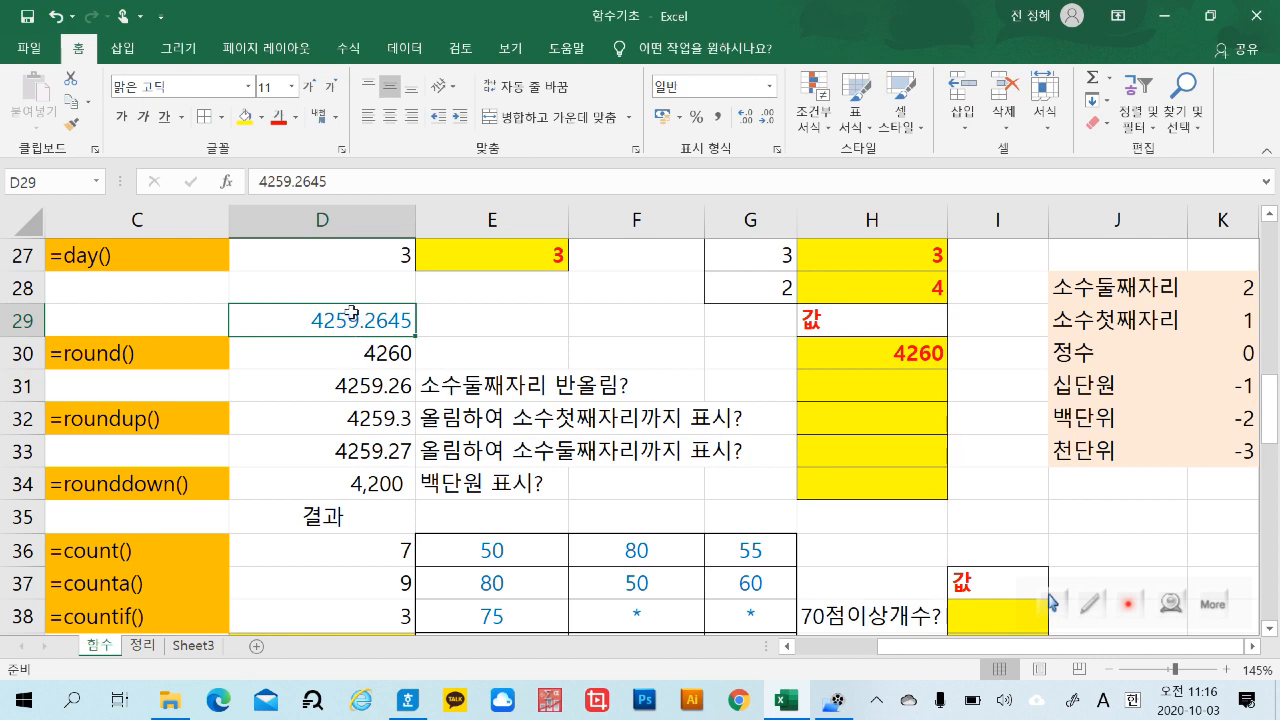
left_click(852, 348)
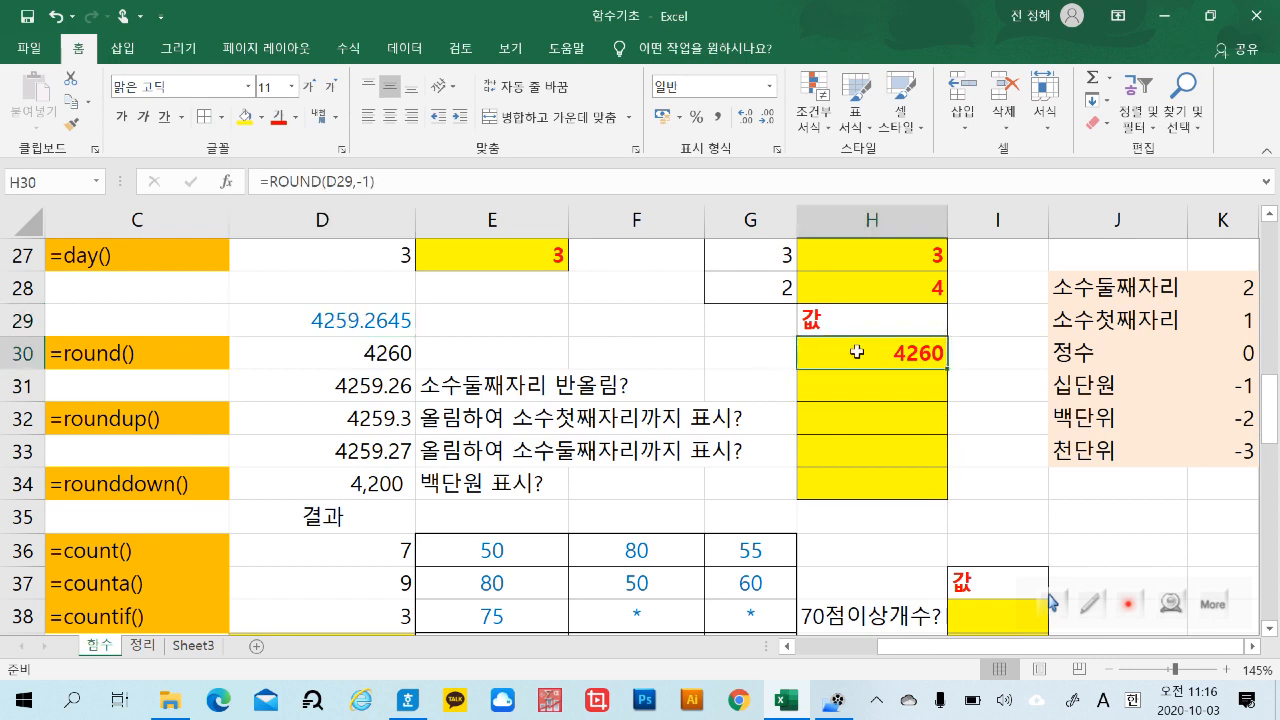
Enter a ROUND formula in H31 that rounds D29 to 2 decimal places.
left_click(880, 390)
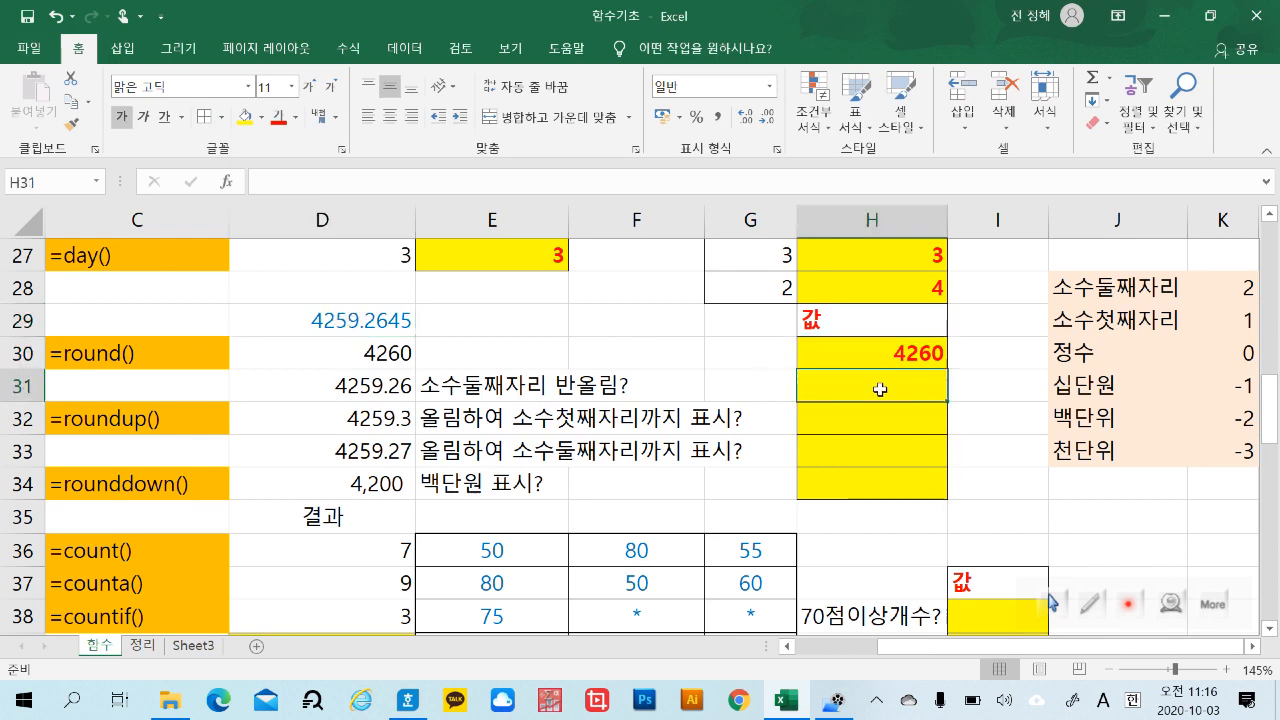
type("=")
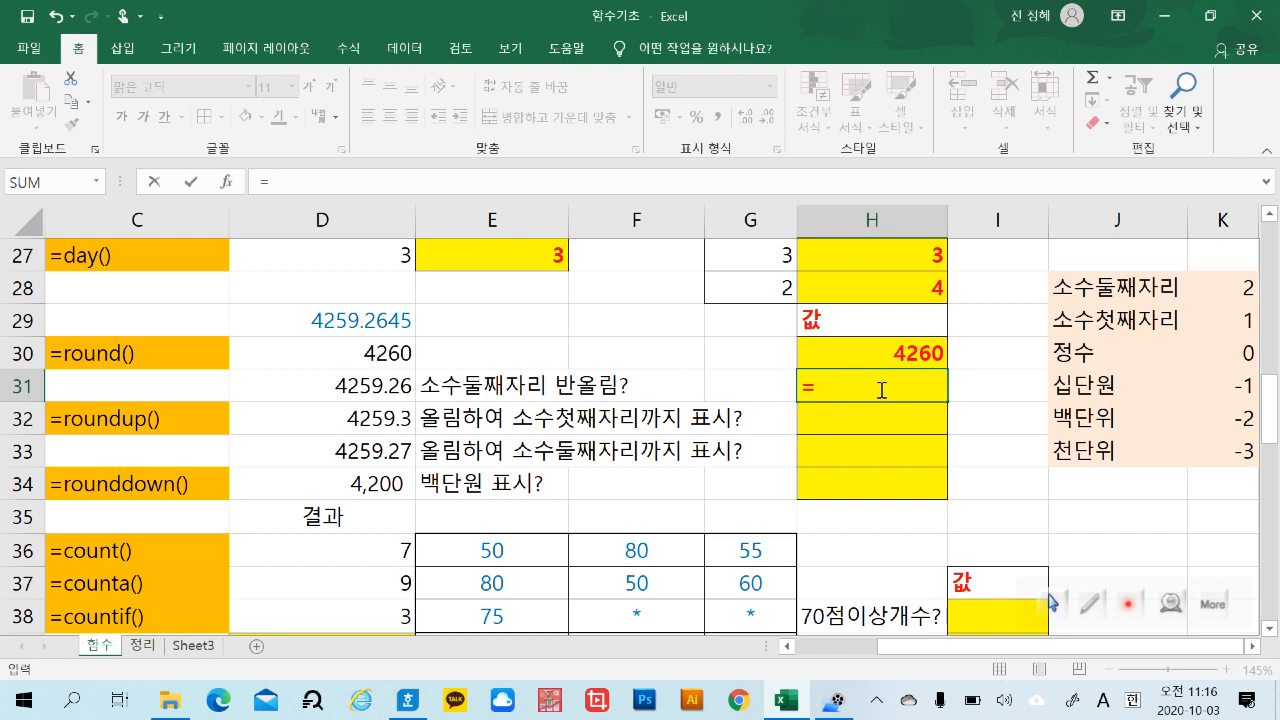
type("r")
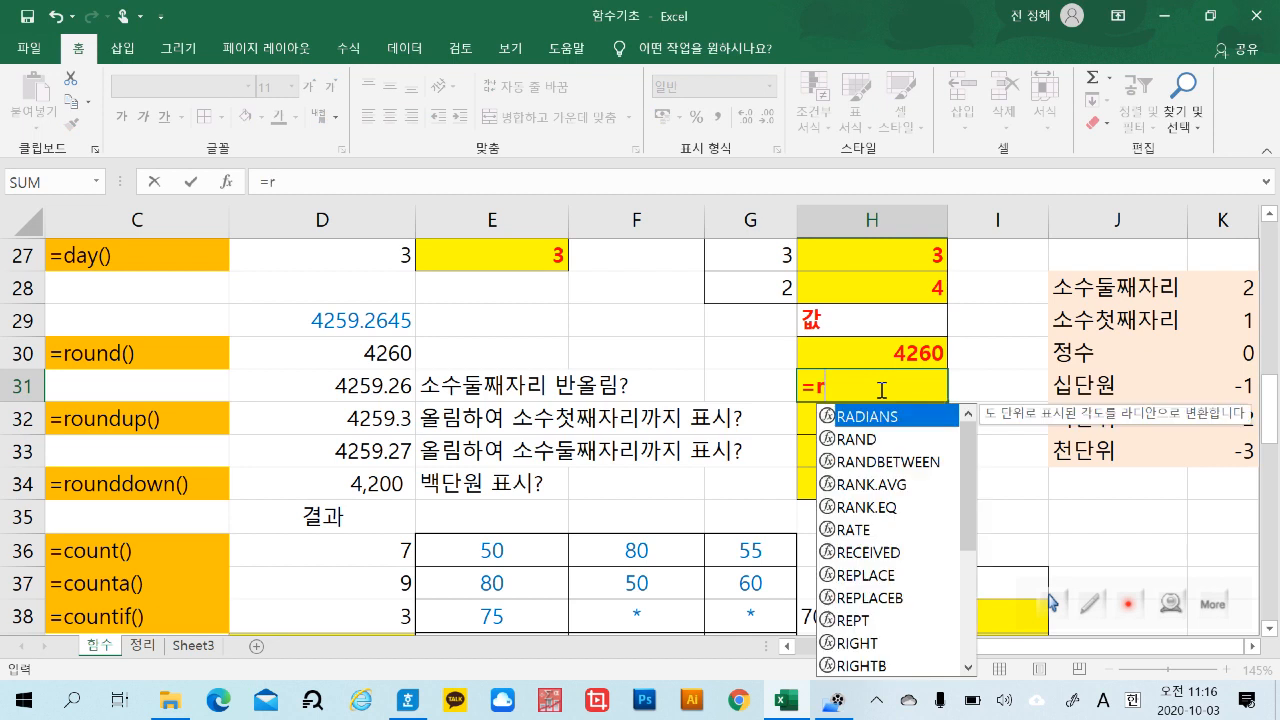
type("o")
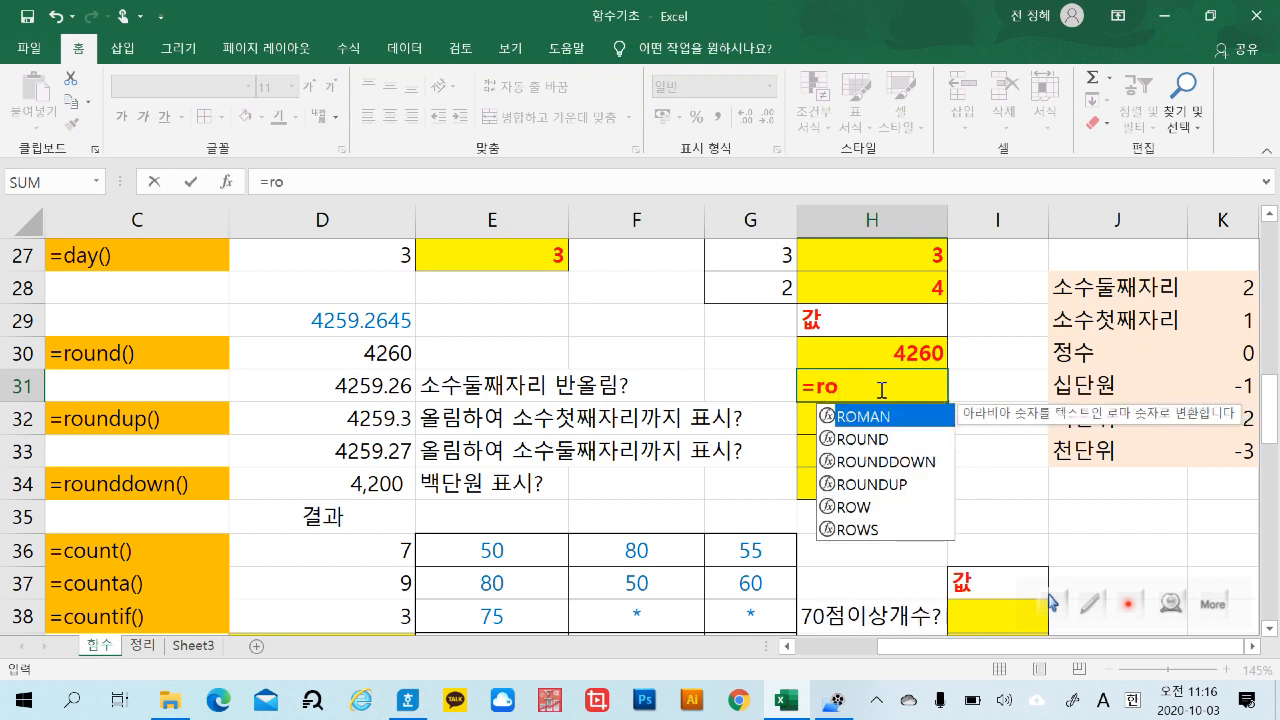
double_click(855, 439)
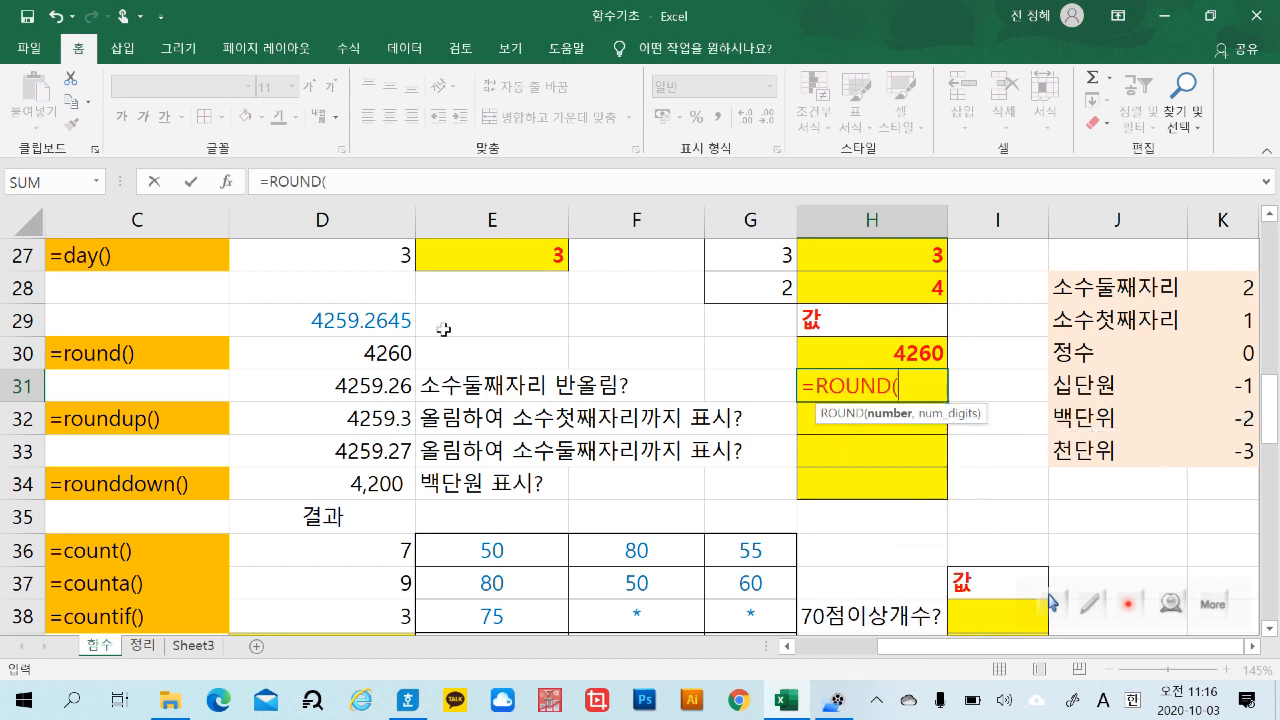
left_click(384, 318)
type(",")
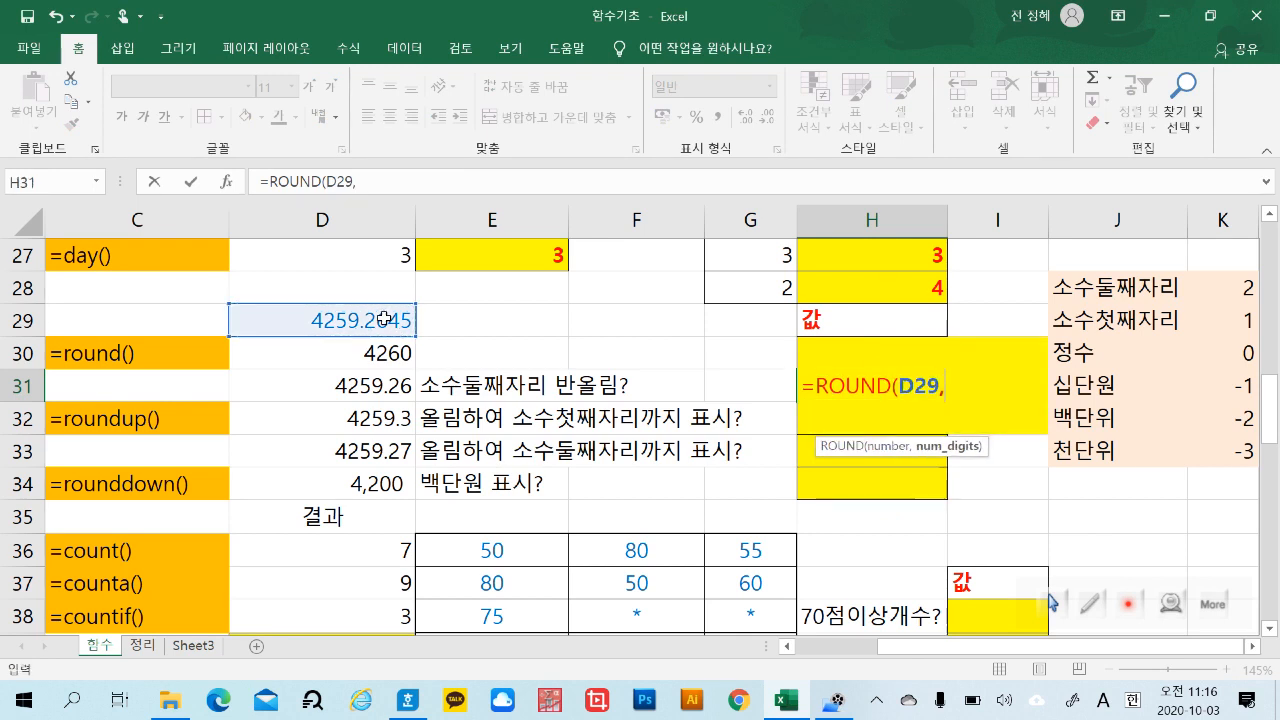
type("2")
key("Return")
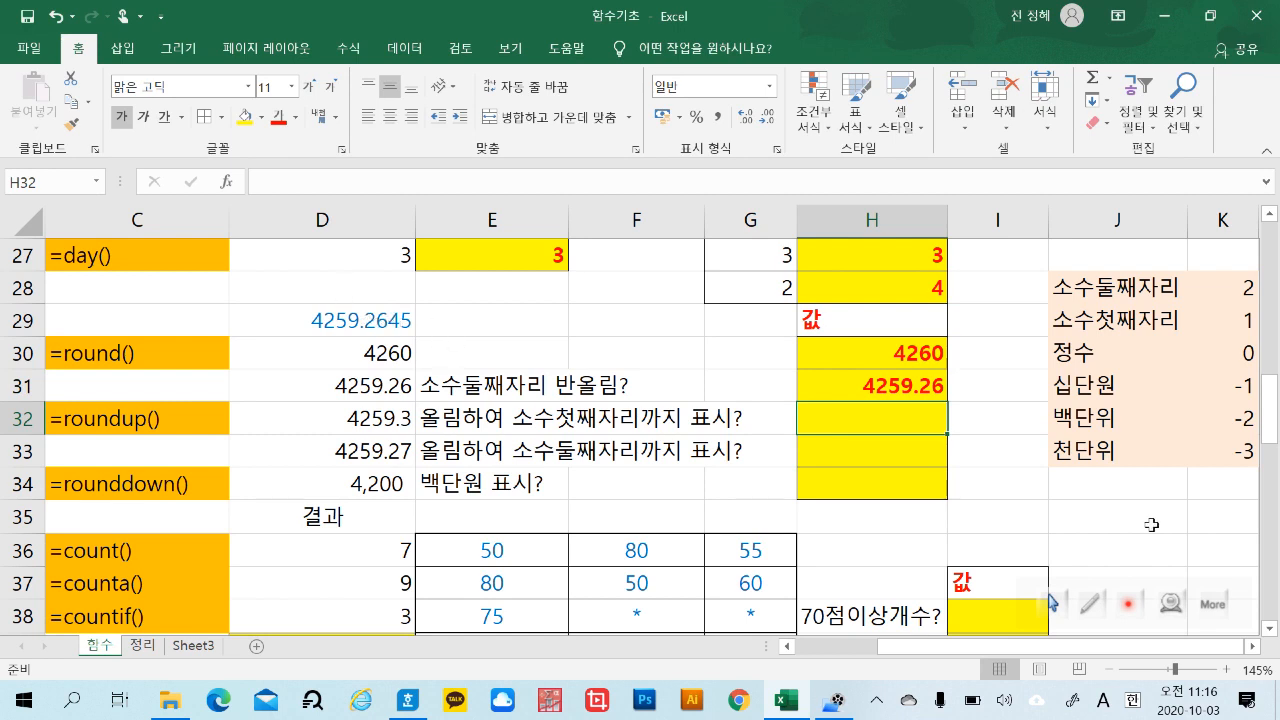
Enter a ROUNDUP formula in H32 that rounds D29 up to 1 decimal place, and review it.
left_click(988, 415)
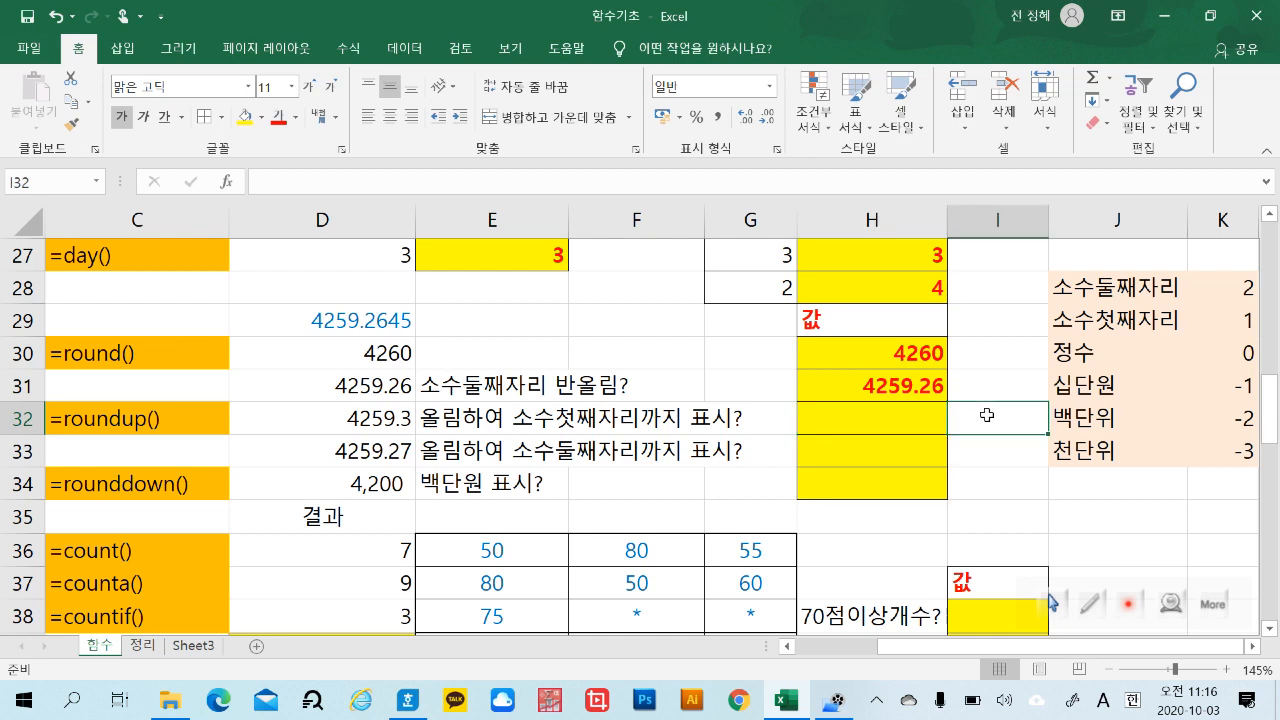
left_click(904, 429)
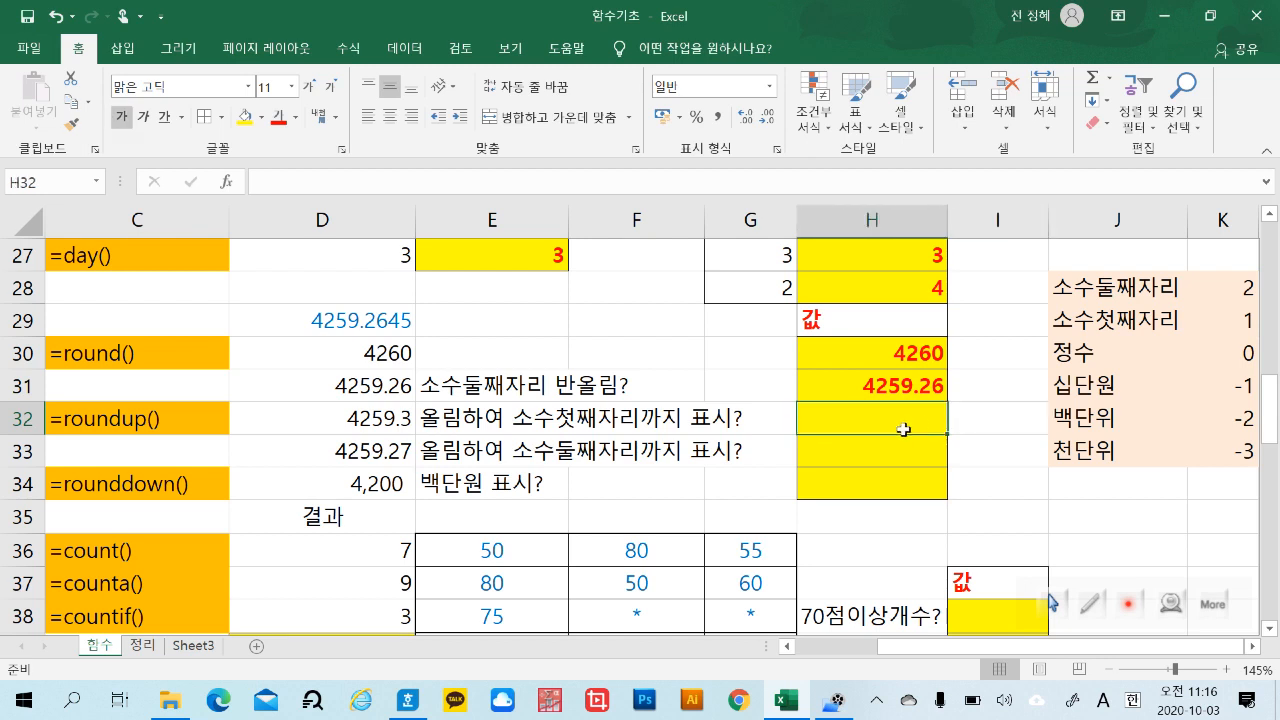
type("=")
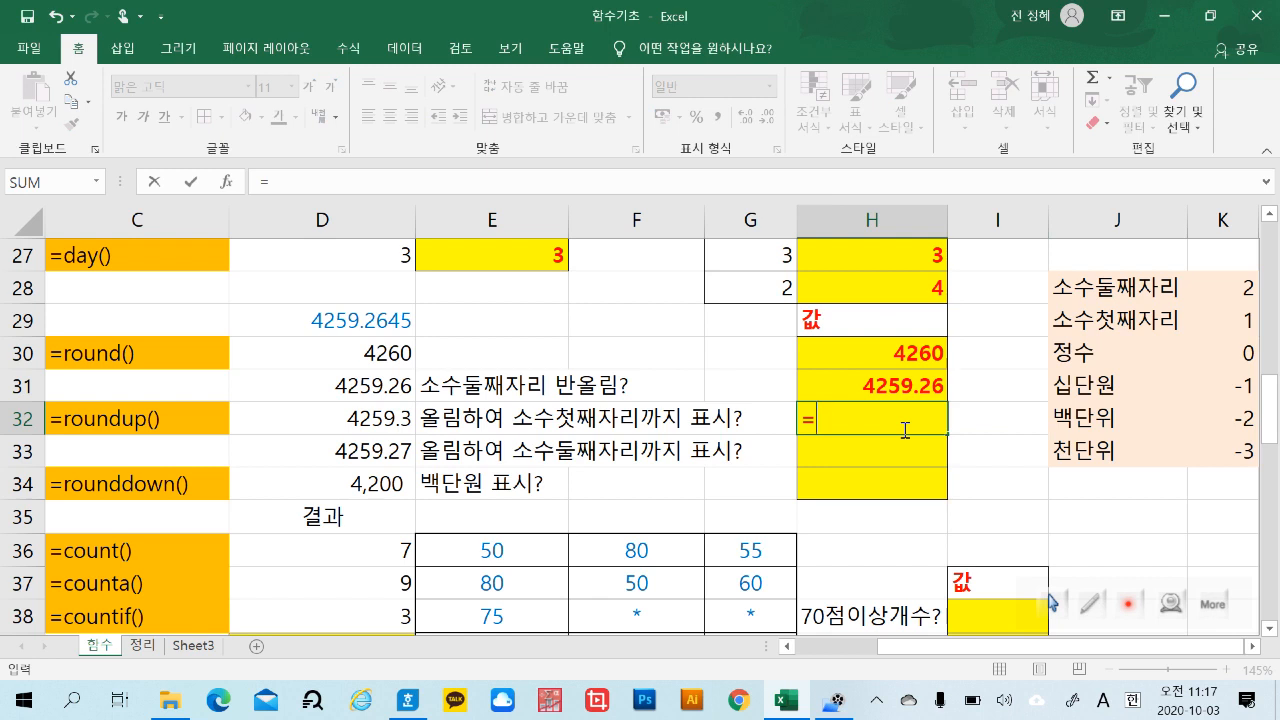
type("ro")
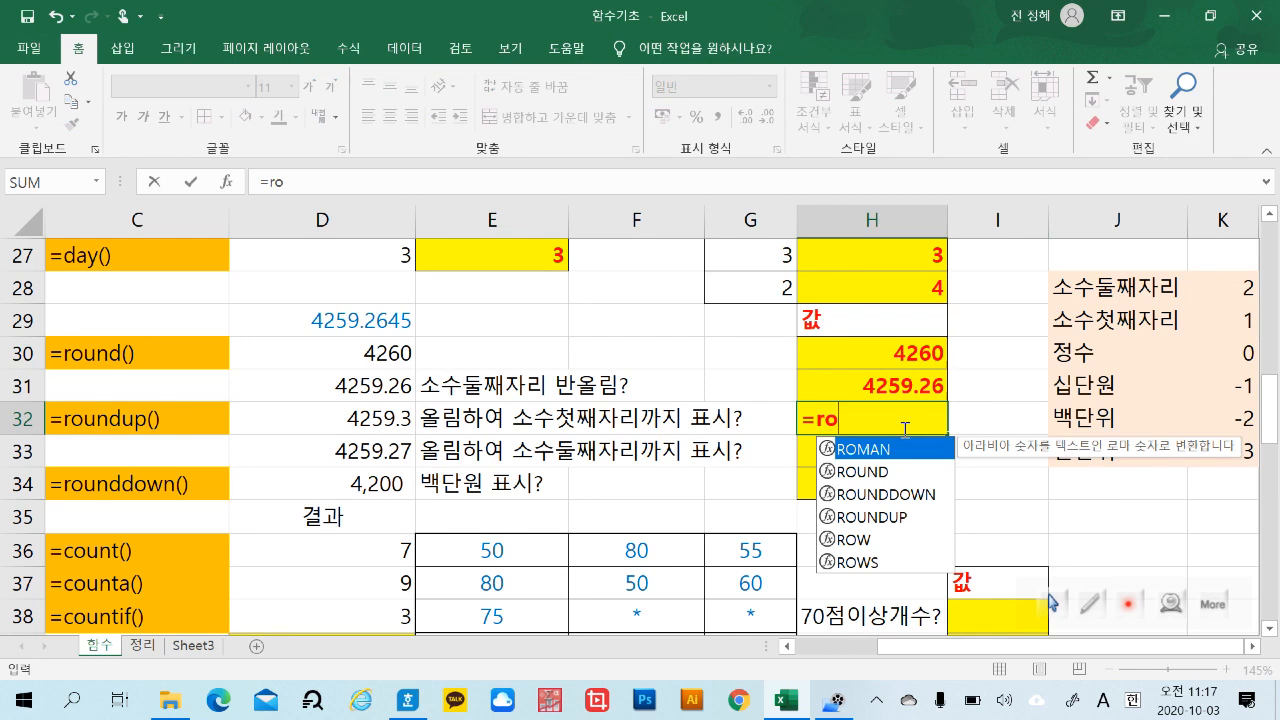
double_click(902, 518)
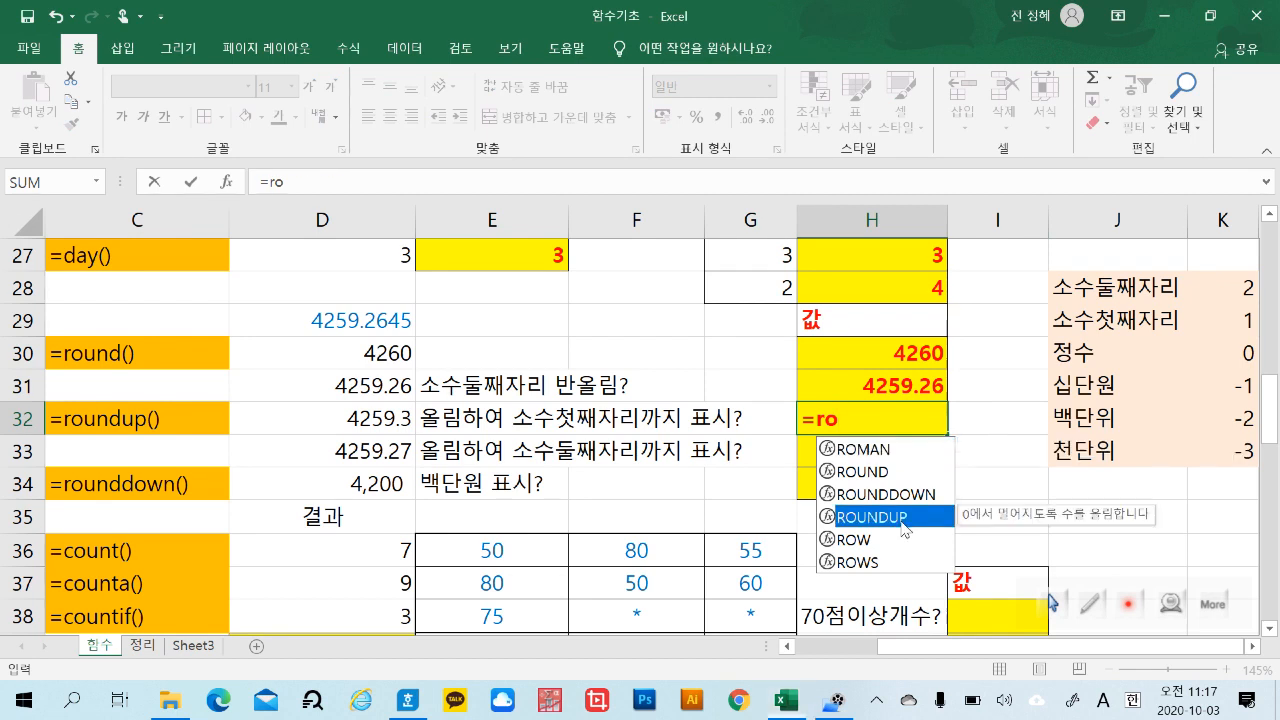
left_click(365, 319)
type(",")
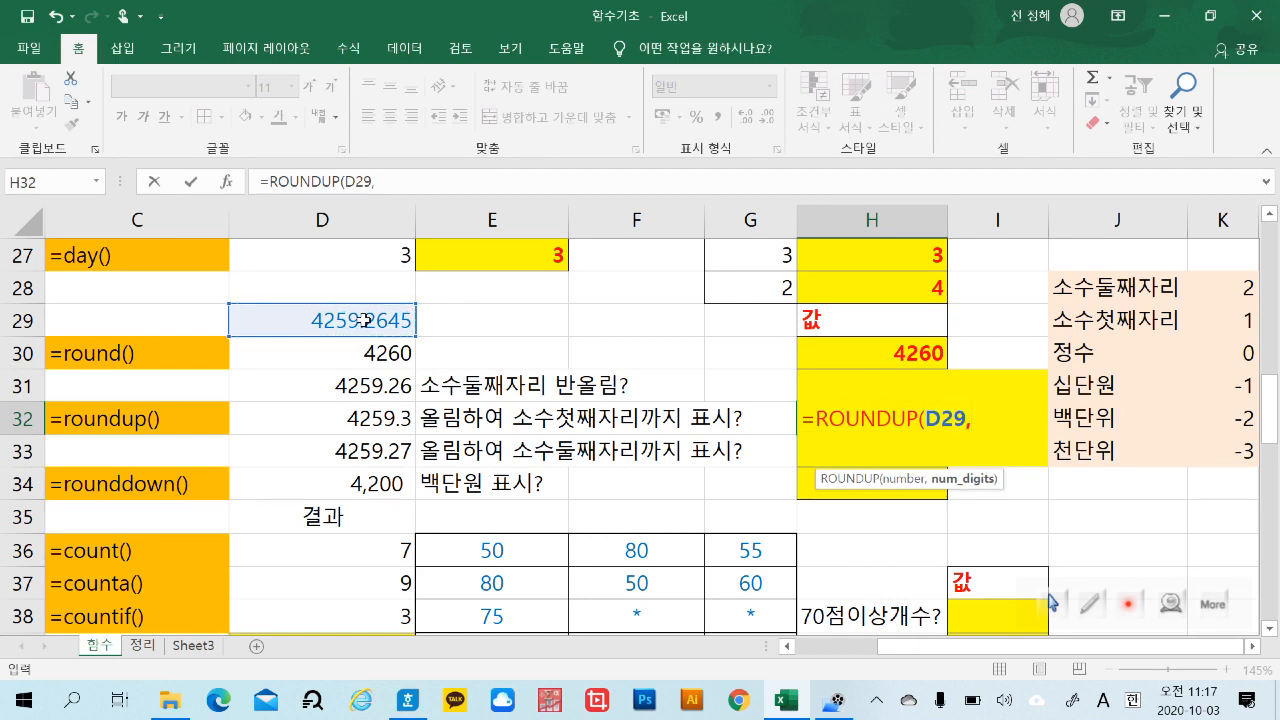
type("1")
key("Return")
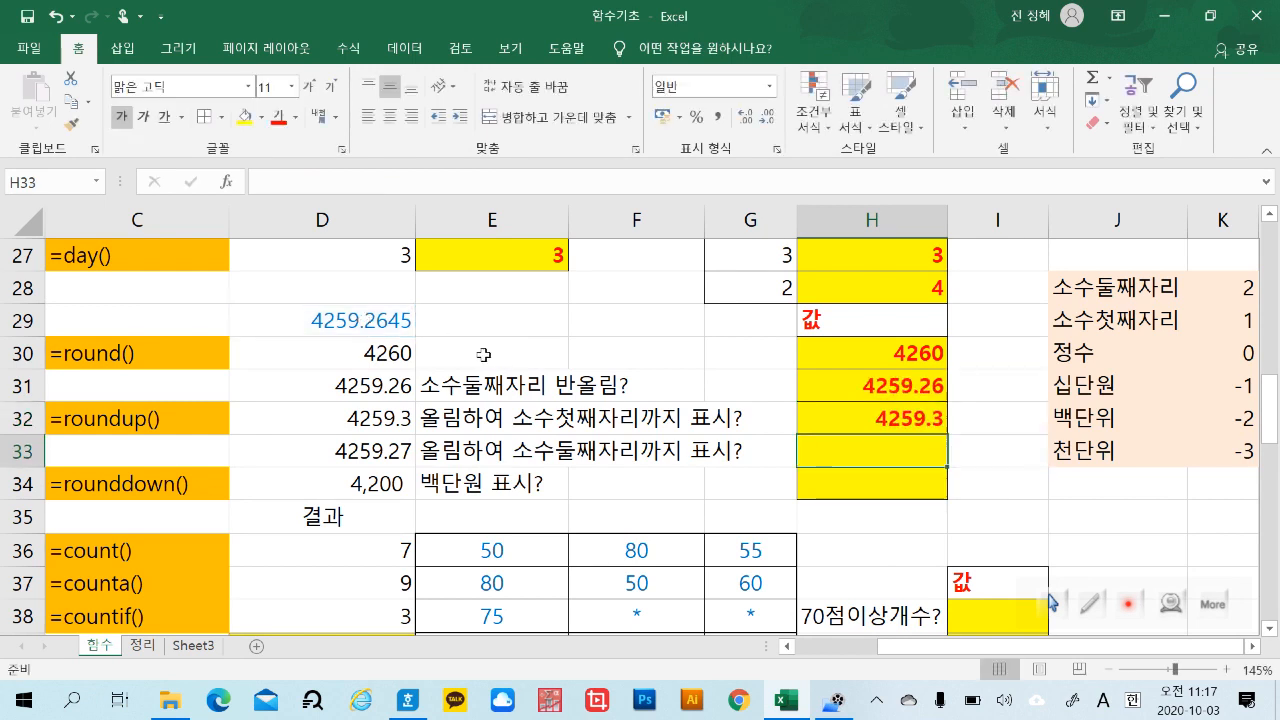
left_click(914, 423)
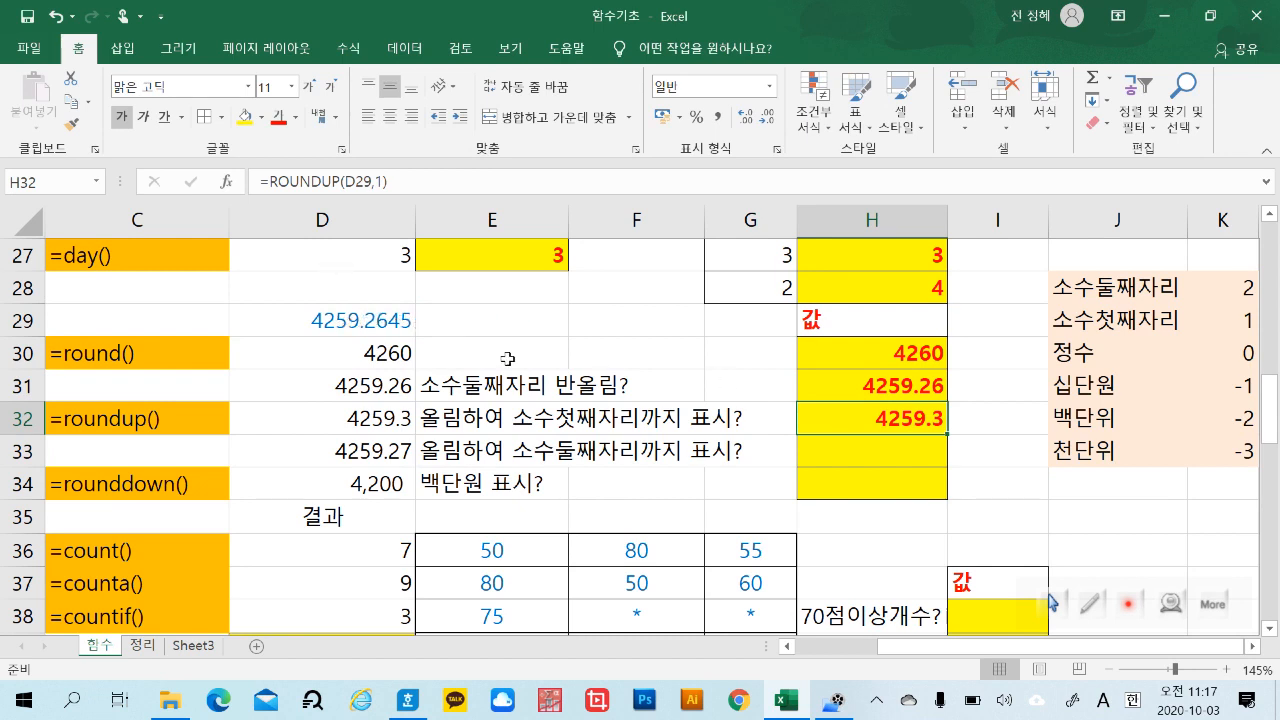
Enter a ROUNDUP formula in H33 that rounds D29 up to 2 decimal places, and review it.
left_click(897, 453)
type("=")
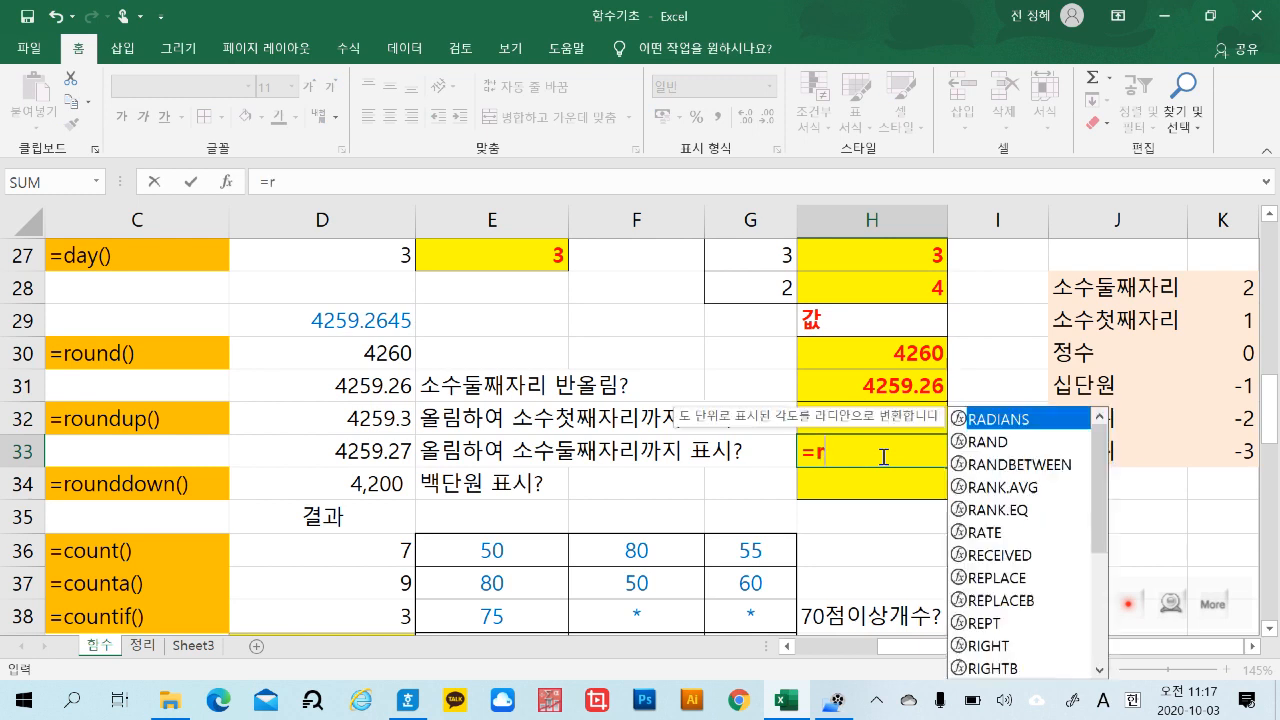
type("ro")
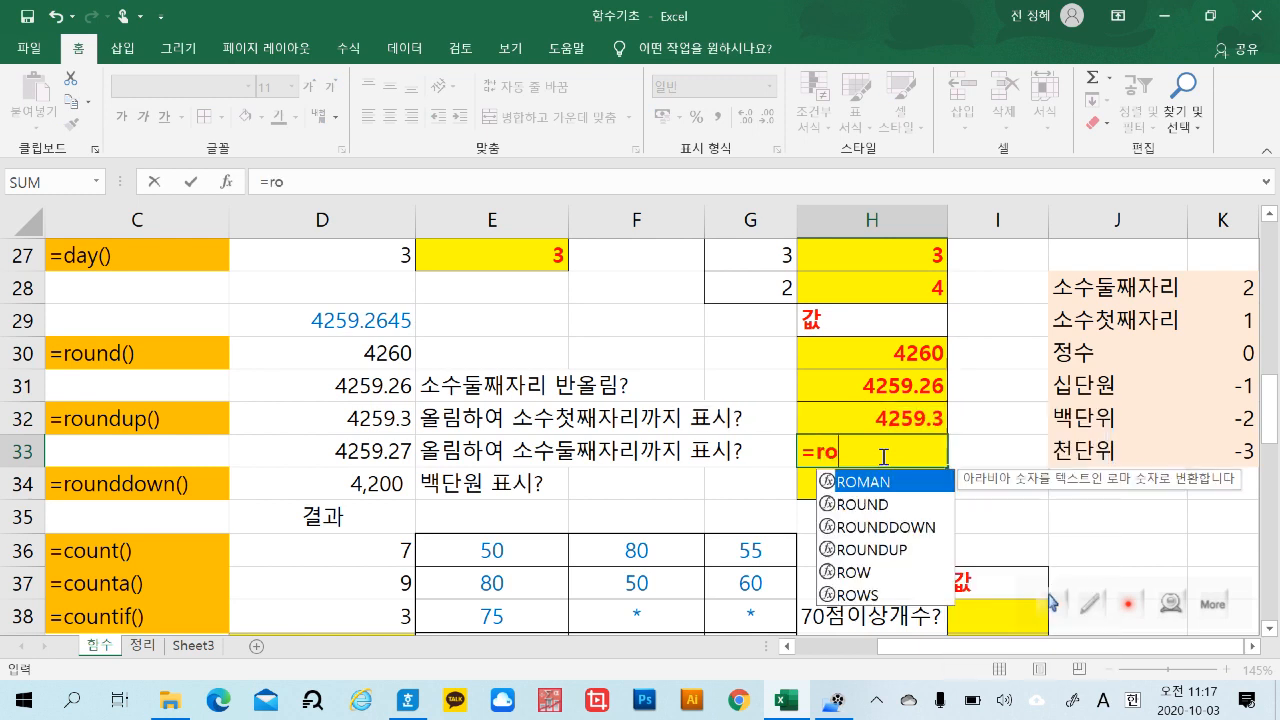
double_click(889, 559)
left_click(350, 319)
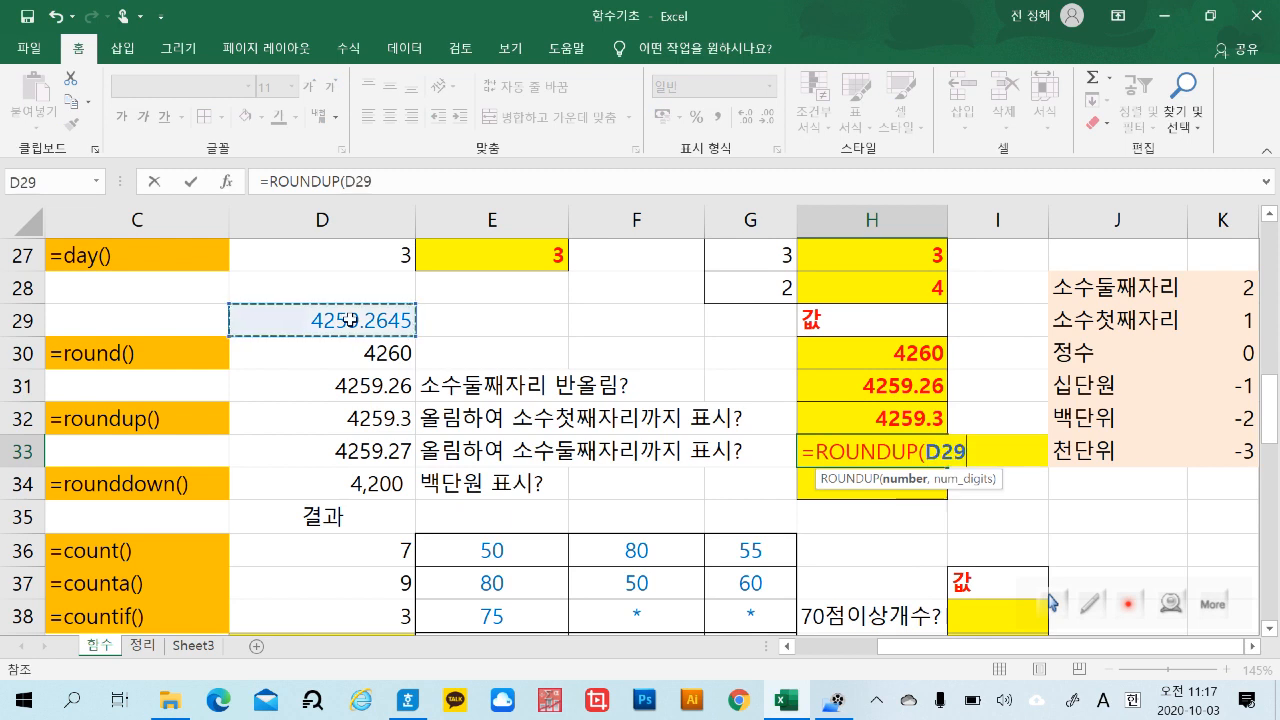
type(",")
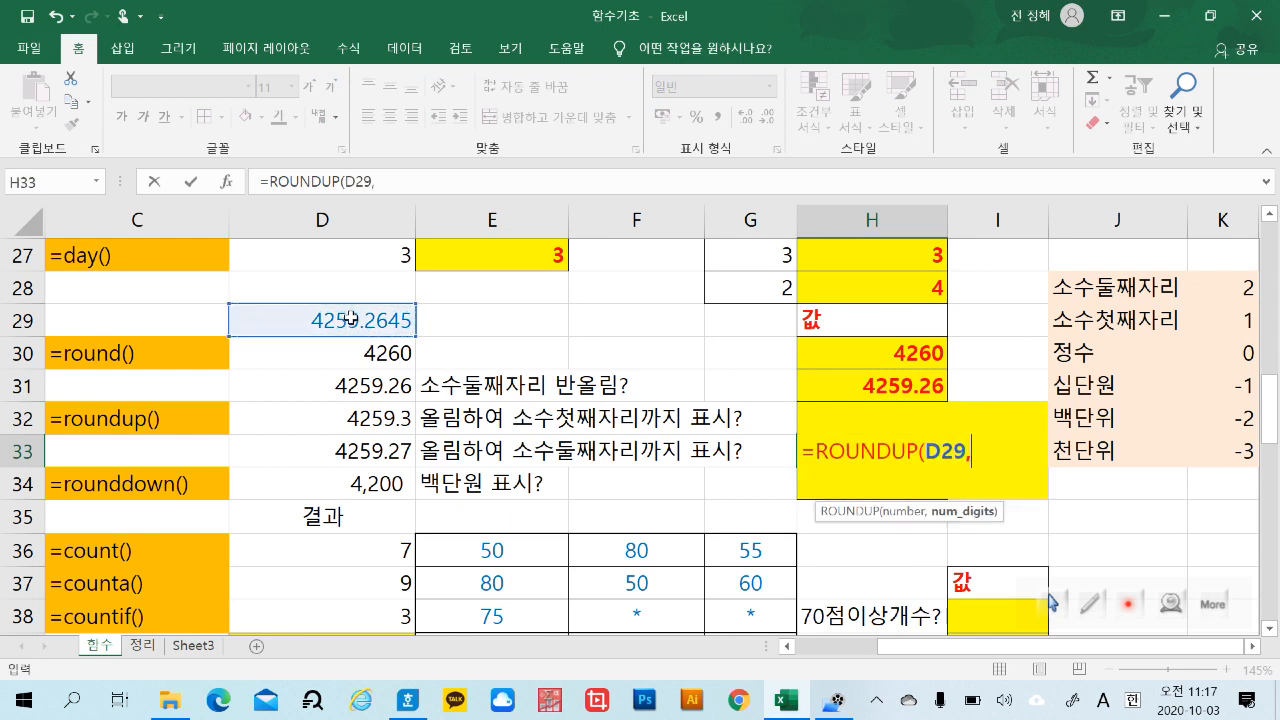
type("2")
key("Return")
left_click(831, 451)
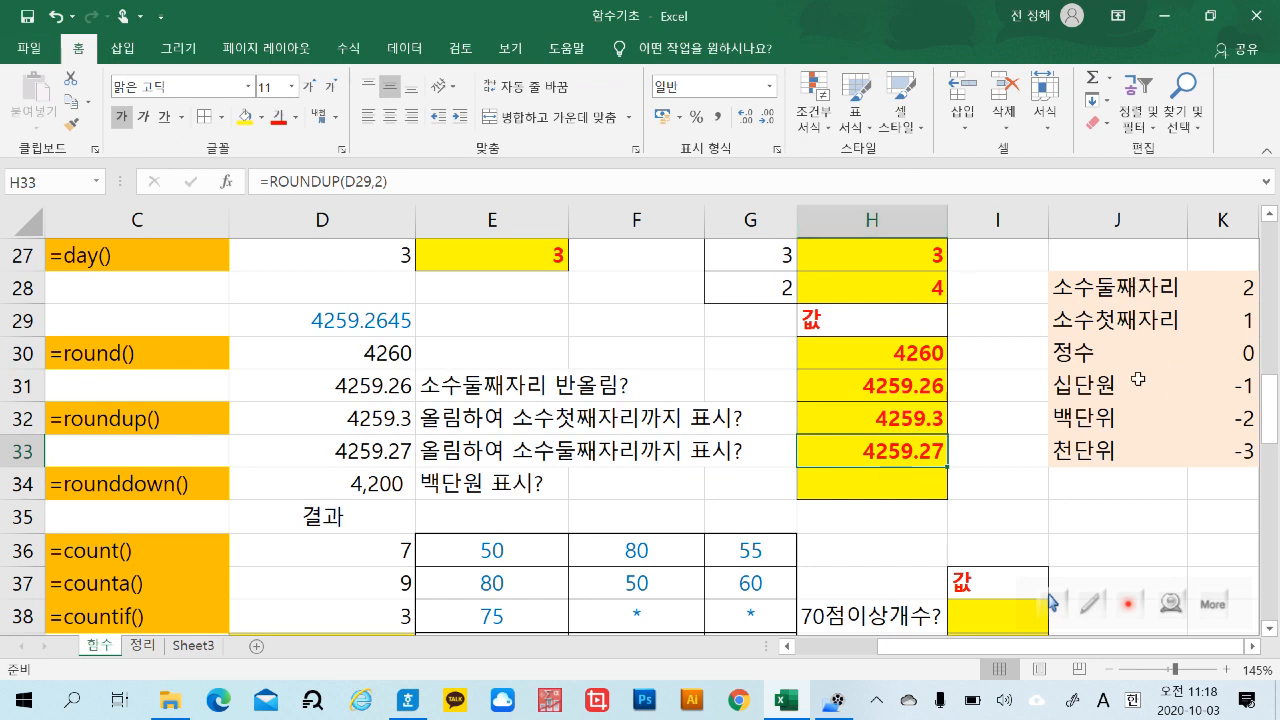
left_click(1117, 353)
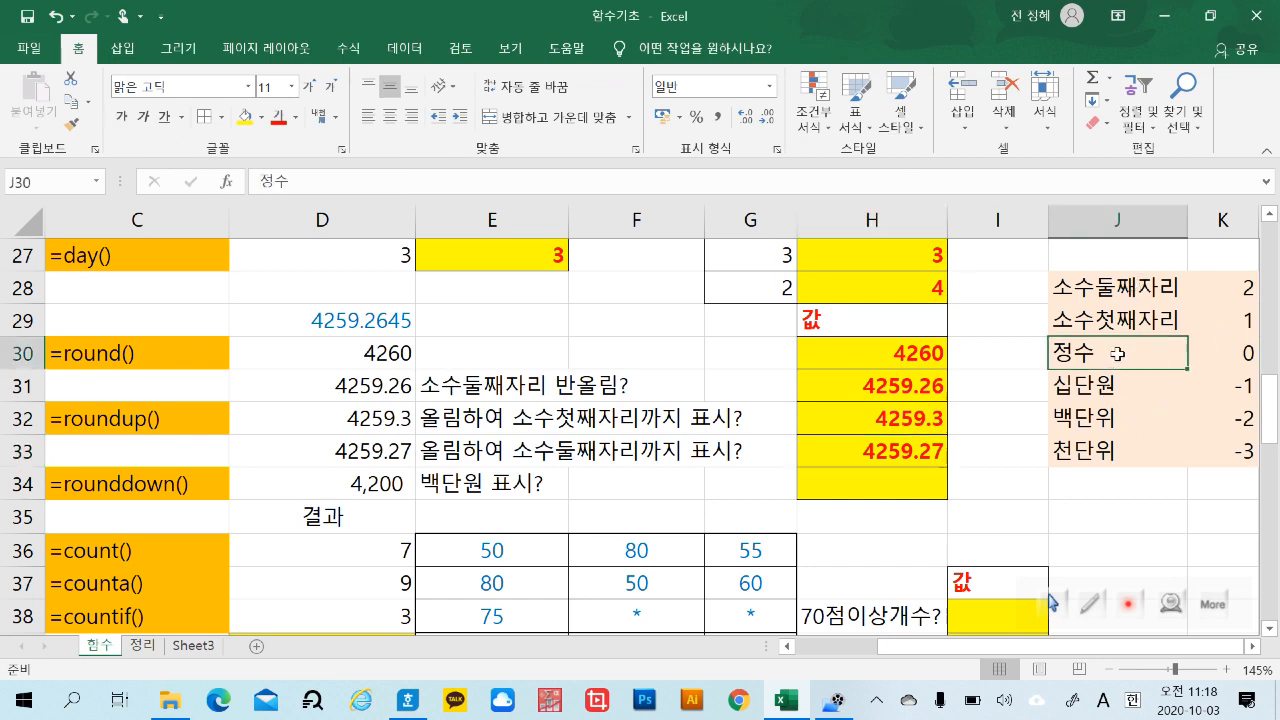
Review the digit-position reference table in J28:K33, from the decimal places through the thousands unit.
left_click(1122, 322)
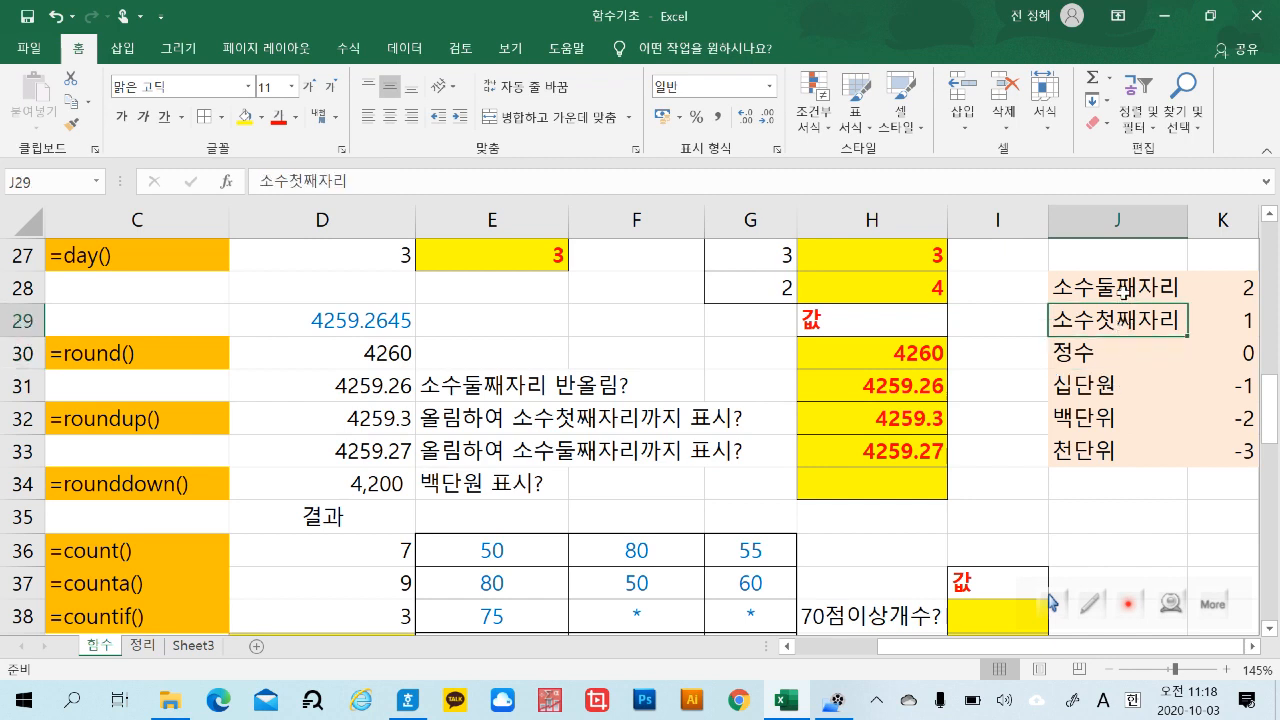
left_click(1124, 291)
left_click(1120, 390)
left_click(1113, 420)
left_click(1110, 451)
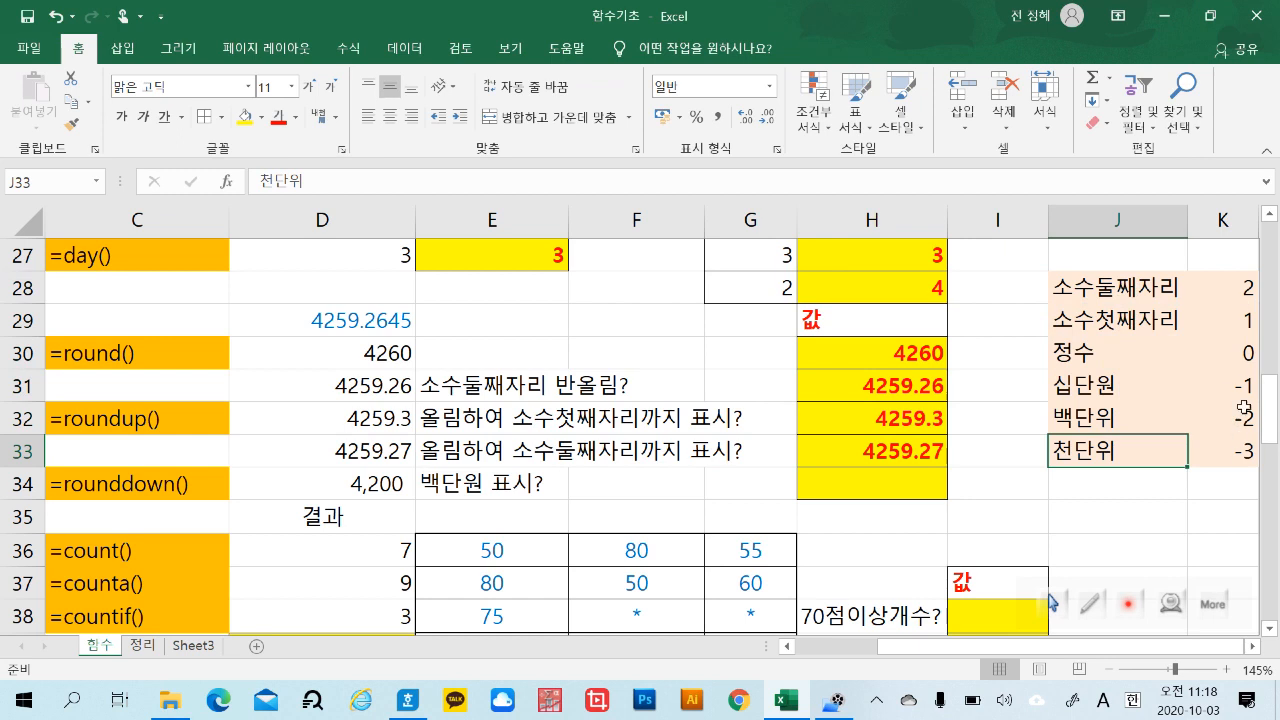
Enter a ROUNDDOWN formula in H34 that rounds D29 down with a digits argument of -2, and review it alongside the ROUND formula in H30.
left_click(900, 486)
type("=")
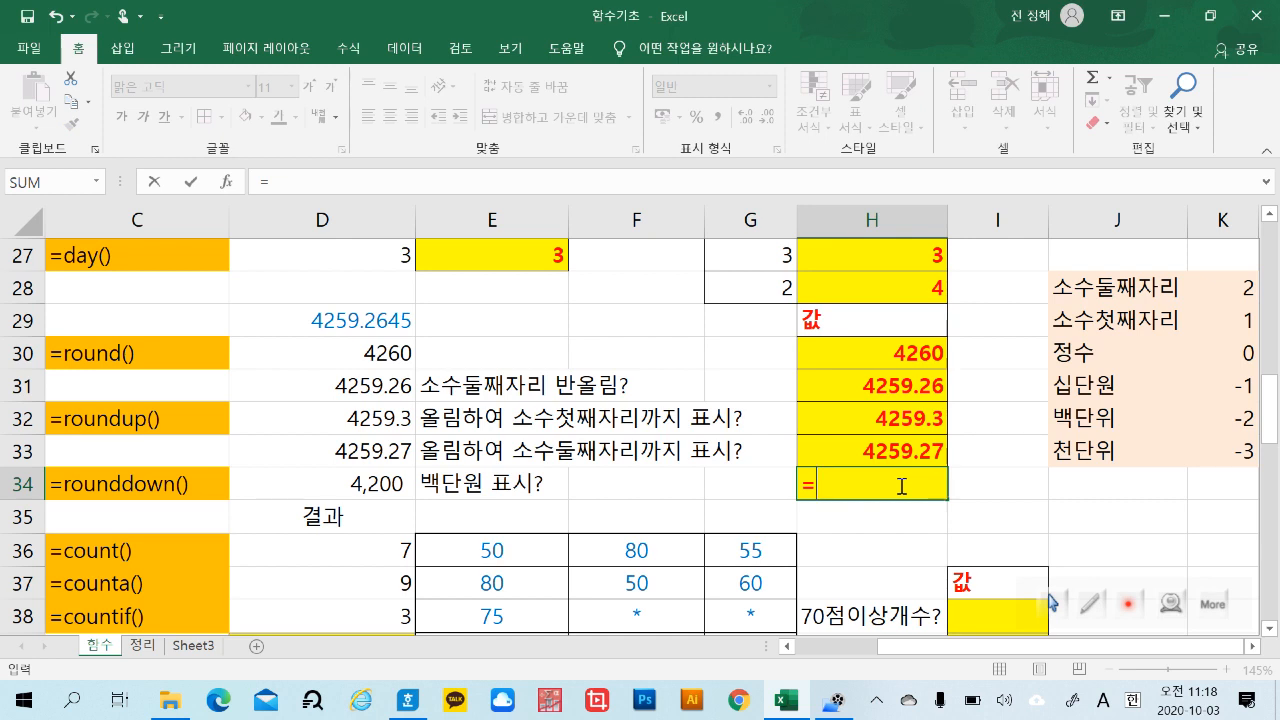
scroll(901, 486, "up", 1)
scroll(809, 600, "down", 1)
left_click(1230, 432)
key("BackSpace")
key("BackSpace")
key("BackSpace")
left_click(851, 489)
type("ro")
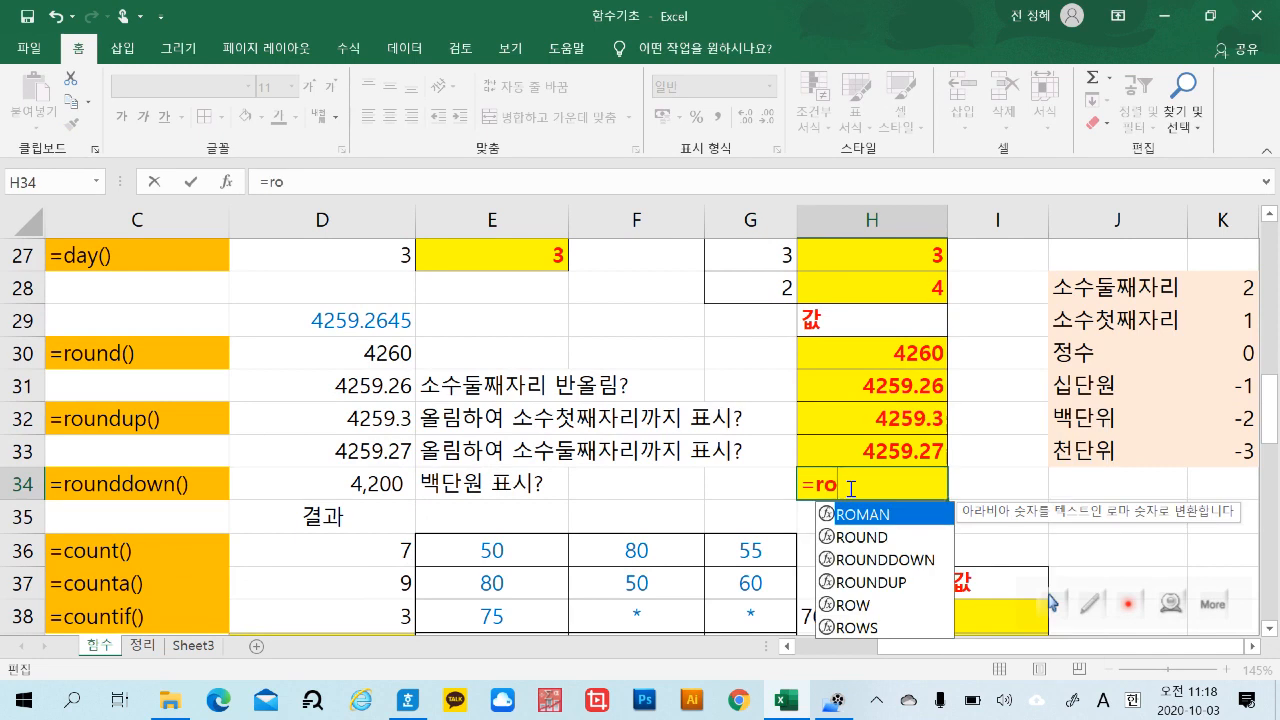
type("u")
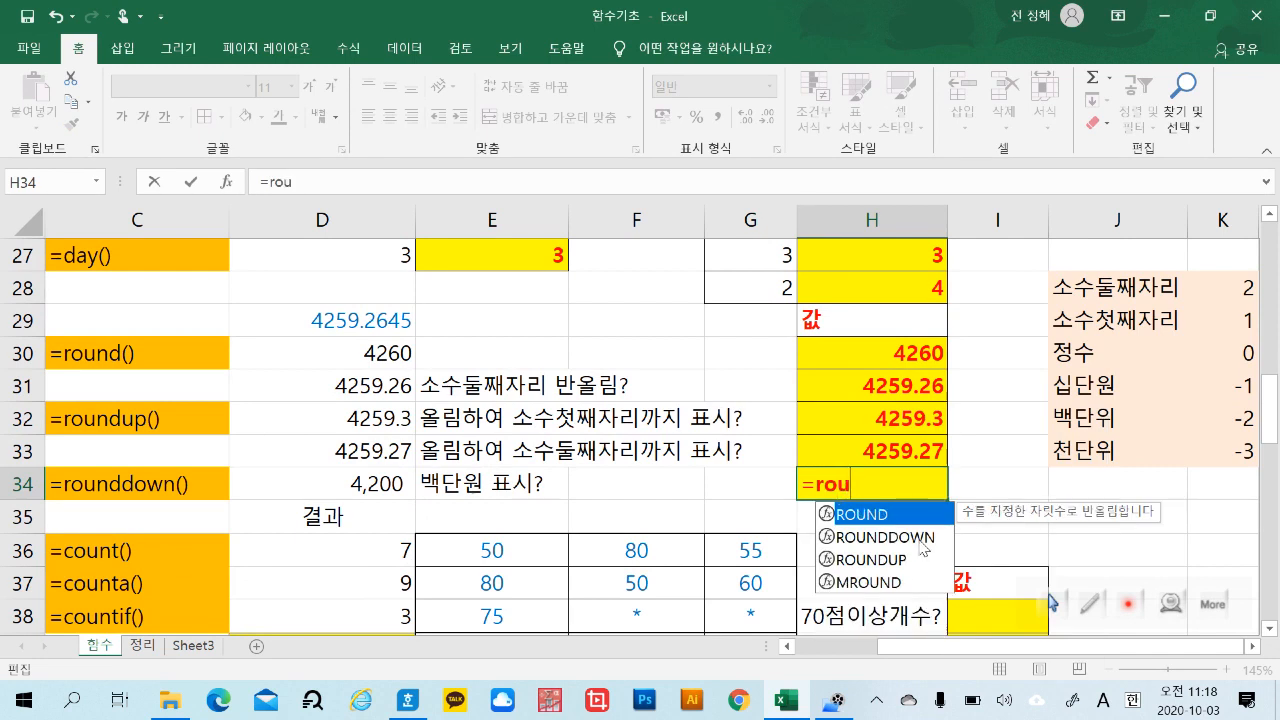
double_click(922, 546)
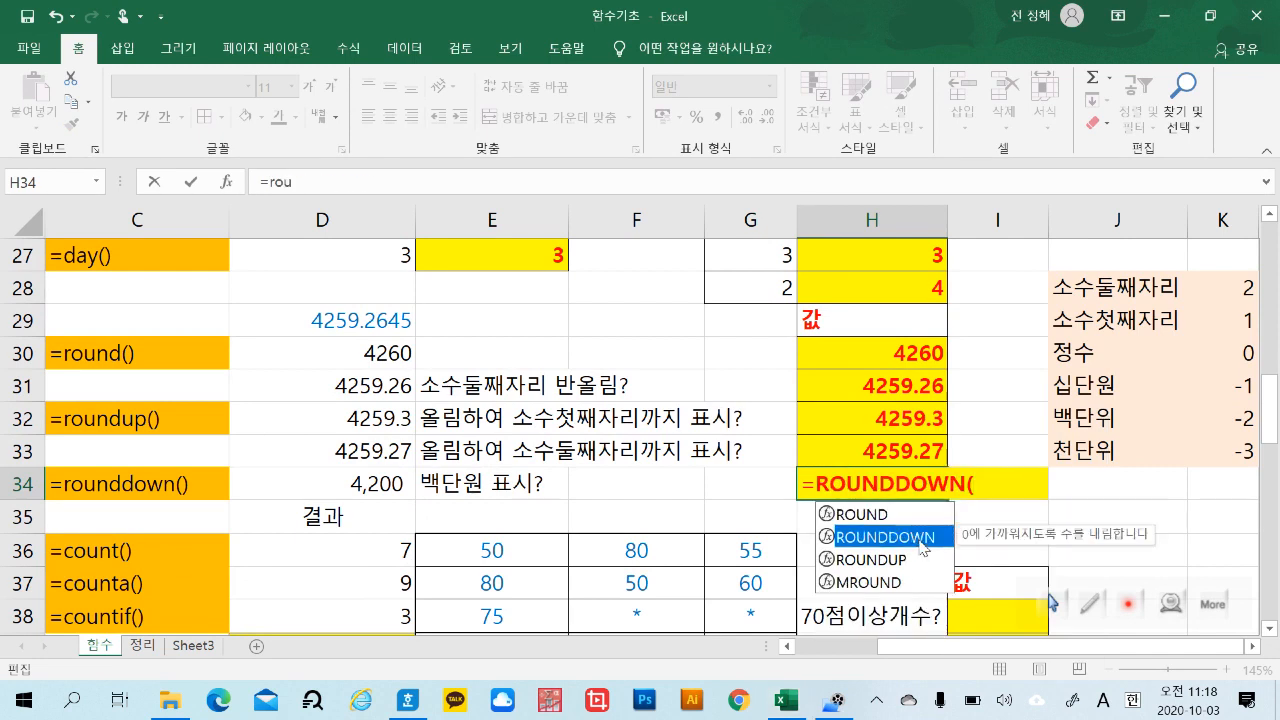
left_click(381, 314)
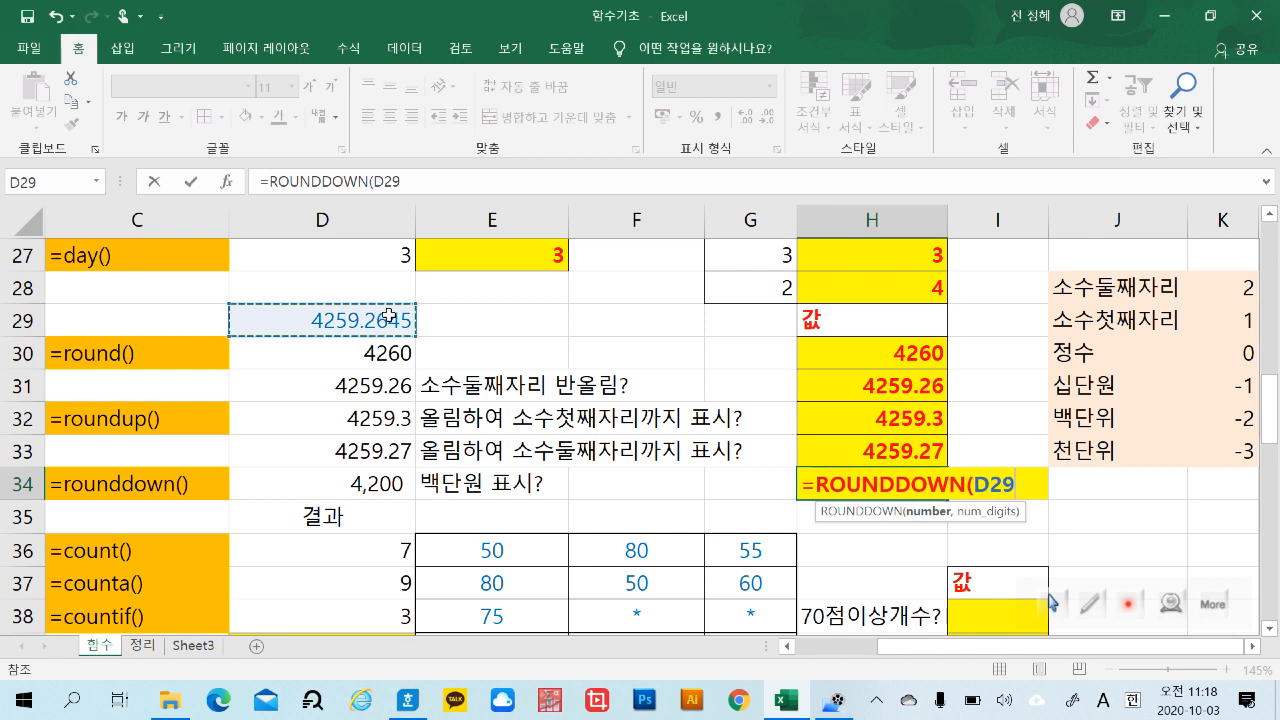
type(",")
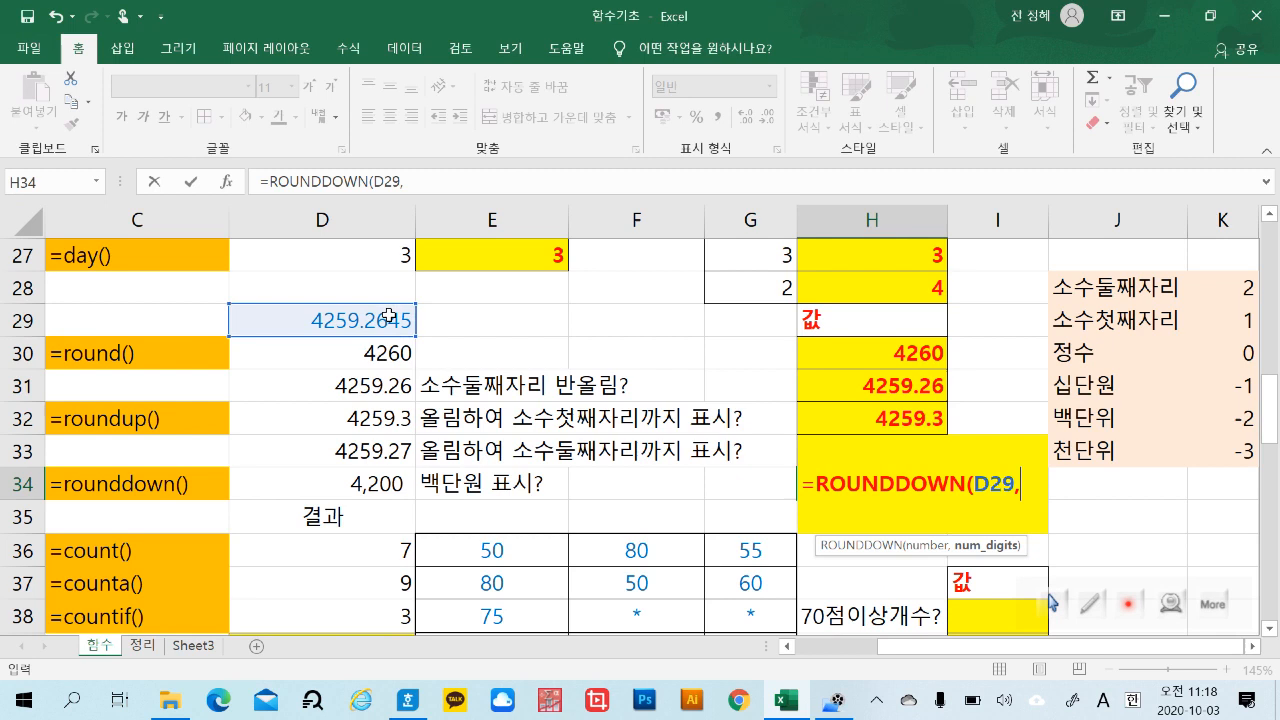
type("-2")
key("Return")
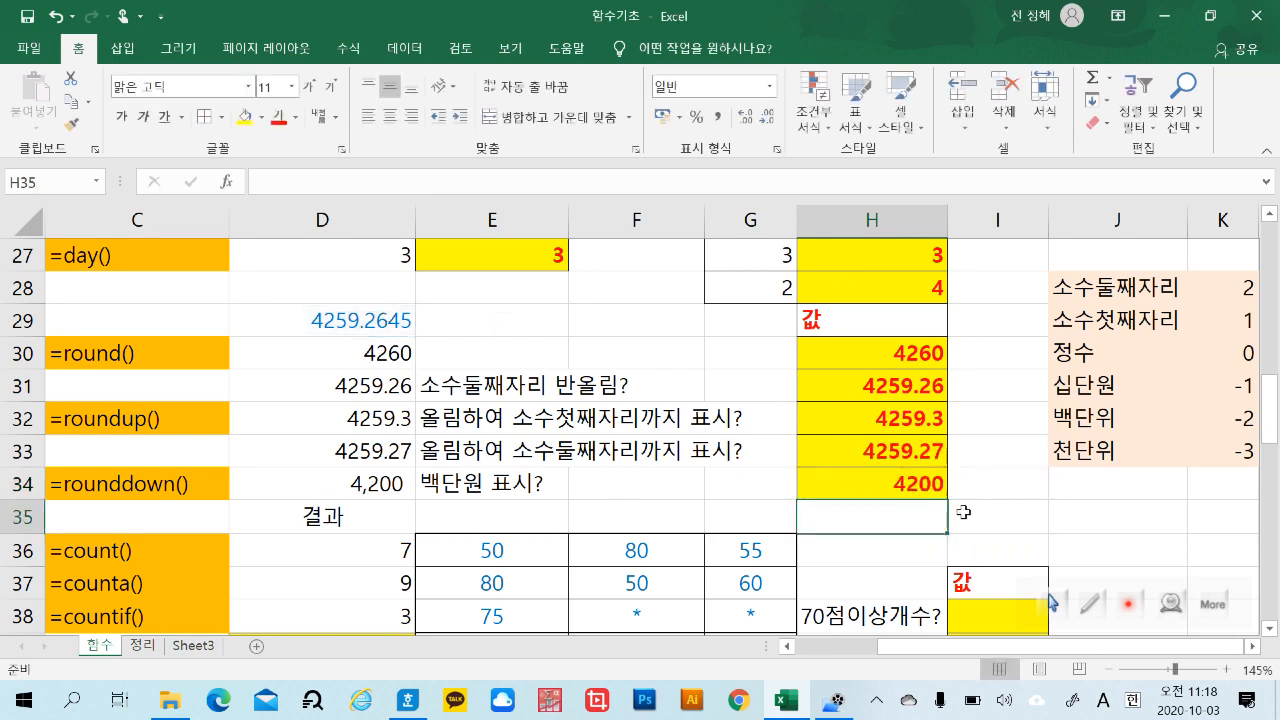
left_click(903, 487)
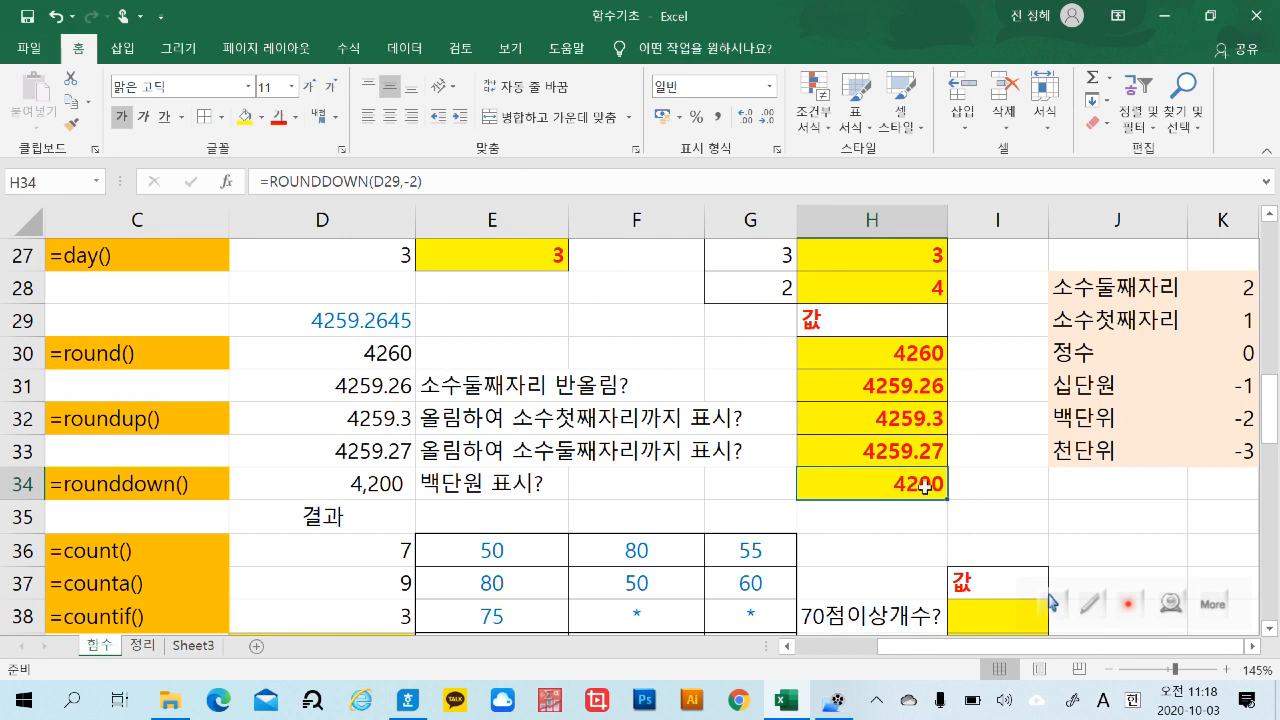
left_click(885, 356)
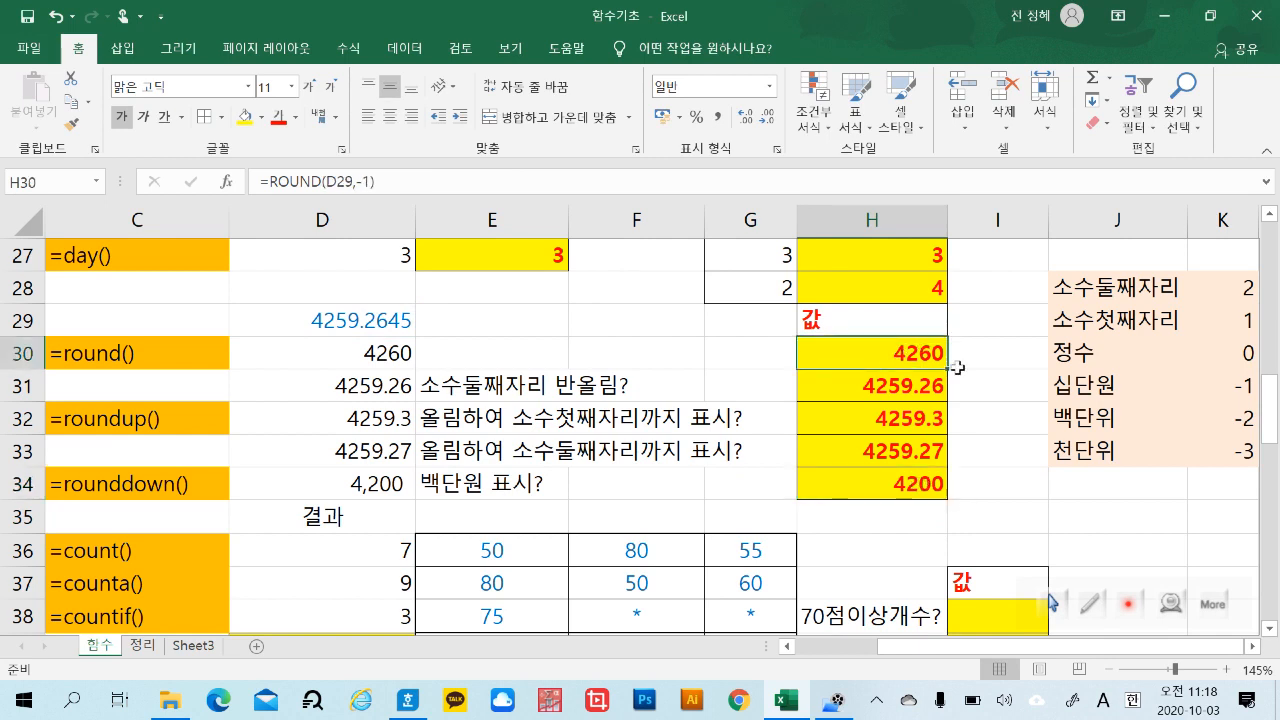
Review the rounding formulas in H31:H34 against the ROUND, ROUNDUP and ROUNDDOWN labels in column C and the source number in D29.
left_click(916, 491)
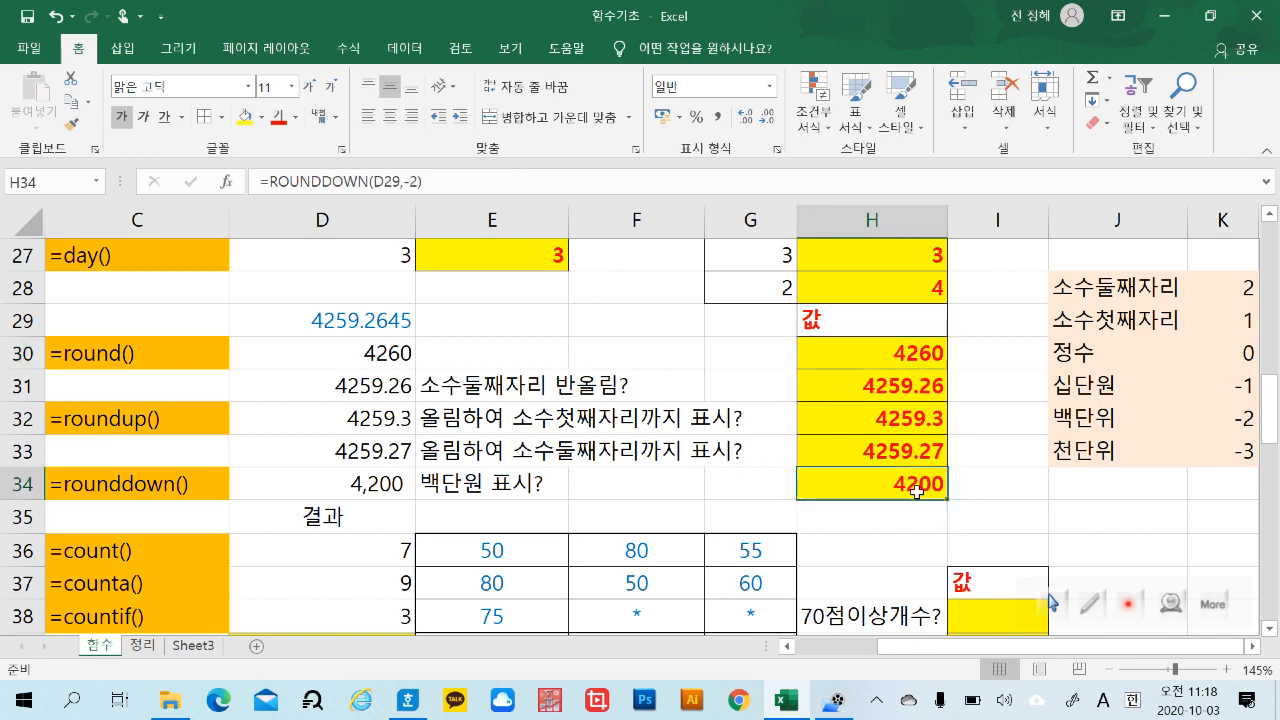
left_click(928, 382)
left_click(921, 422)
left_click(914, 459)
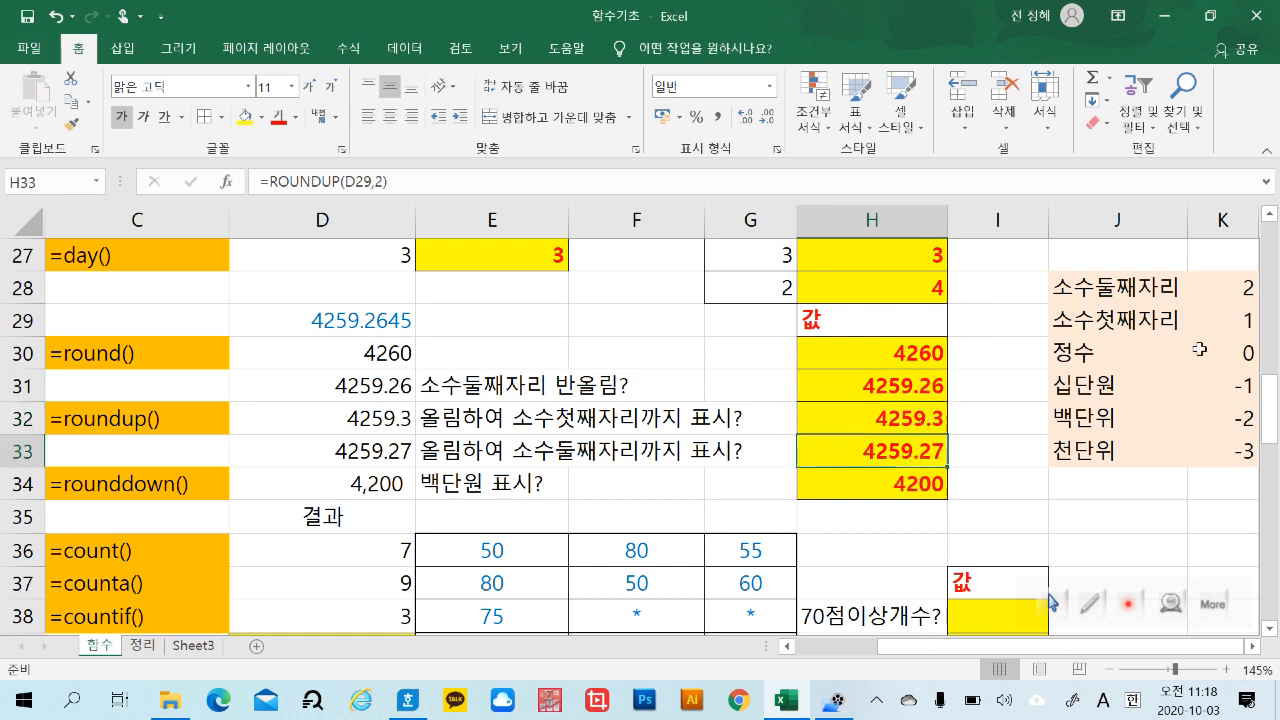
left_click(1150, 524)
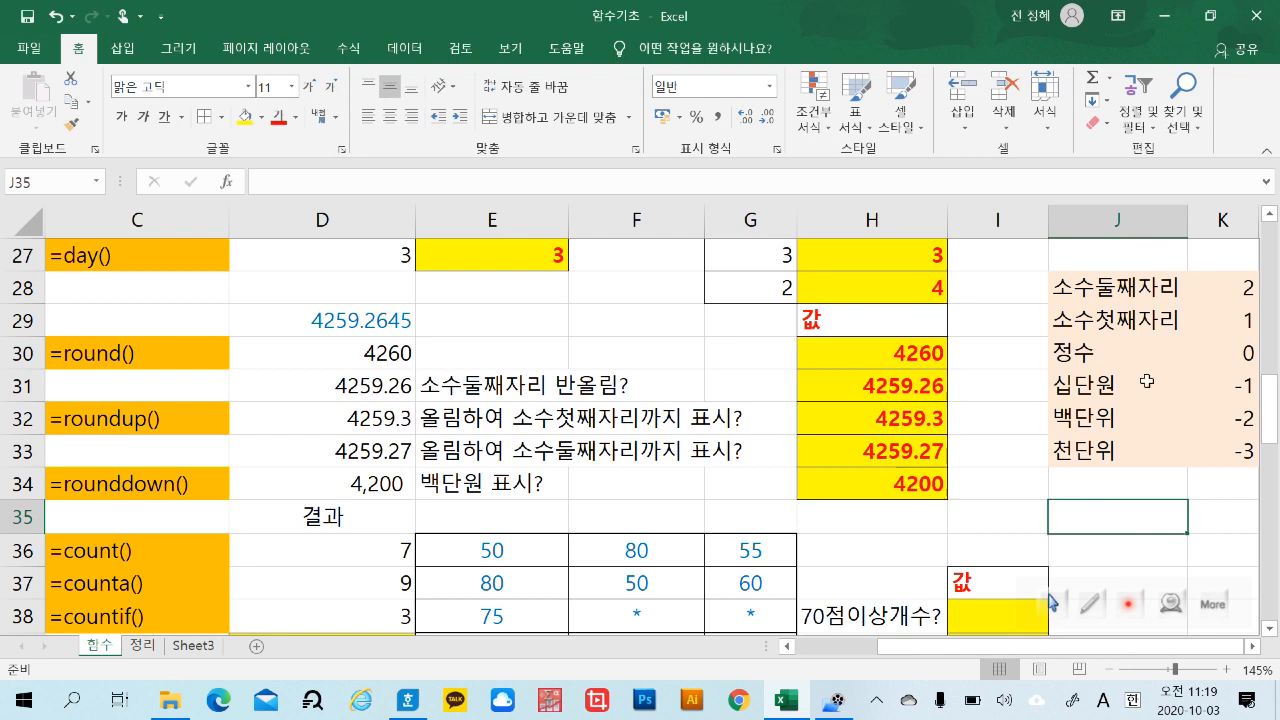
left_click(160, 358)
left_click(153, 425)
left_click(143, 500)
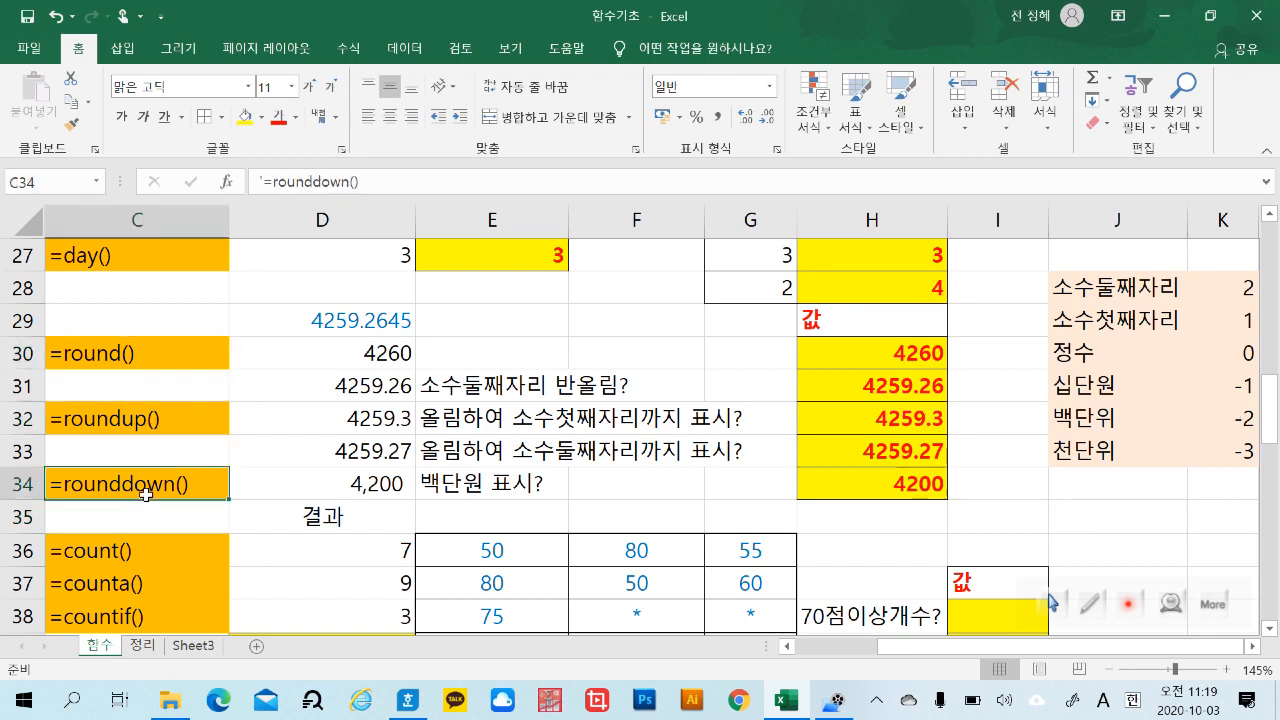
left_click(146, 358)
left_click(138, 418)
left_click(145, 487)
left_click(386, 316)
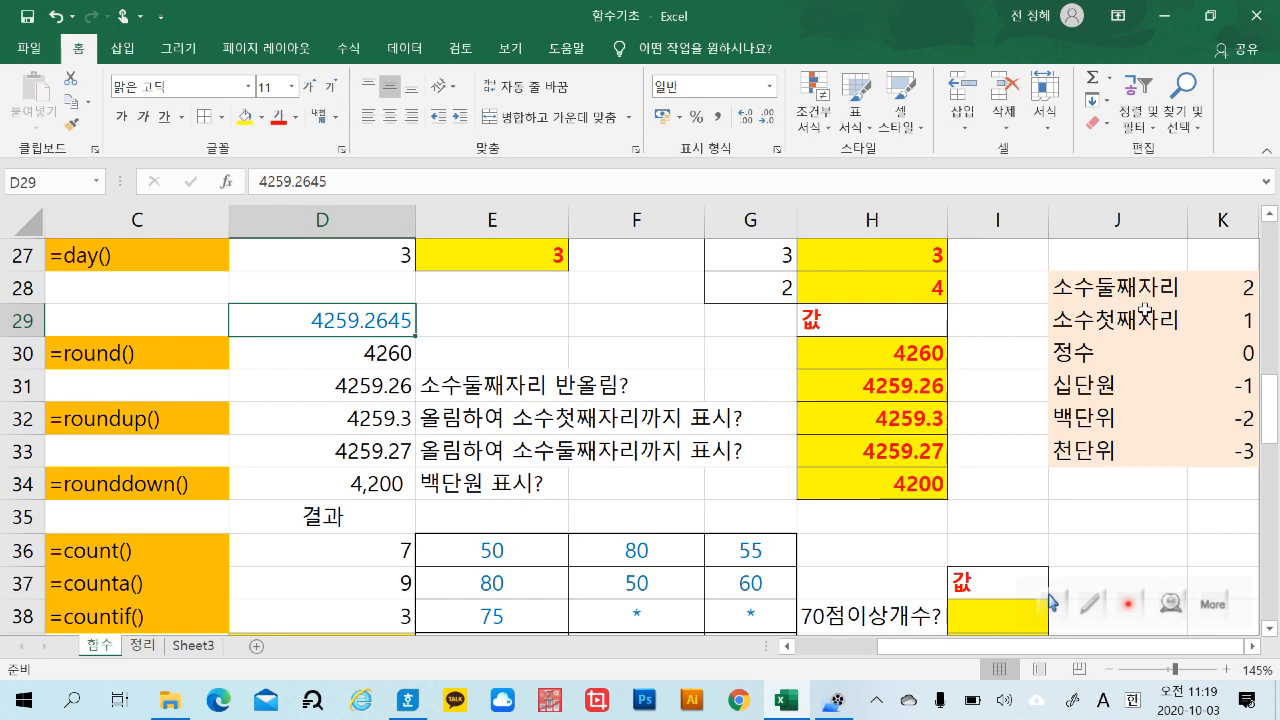
Look over the COUNT, COUNTA and COUNTIF function labels in C36:C38.
scroll(1145, 310, "down", 2)
left_click(180, 353)
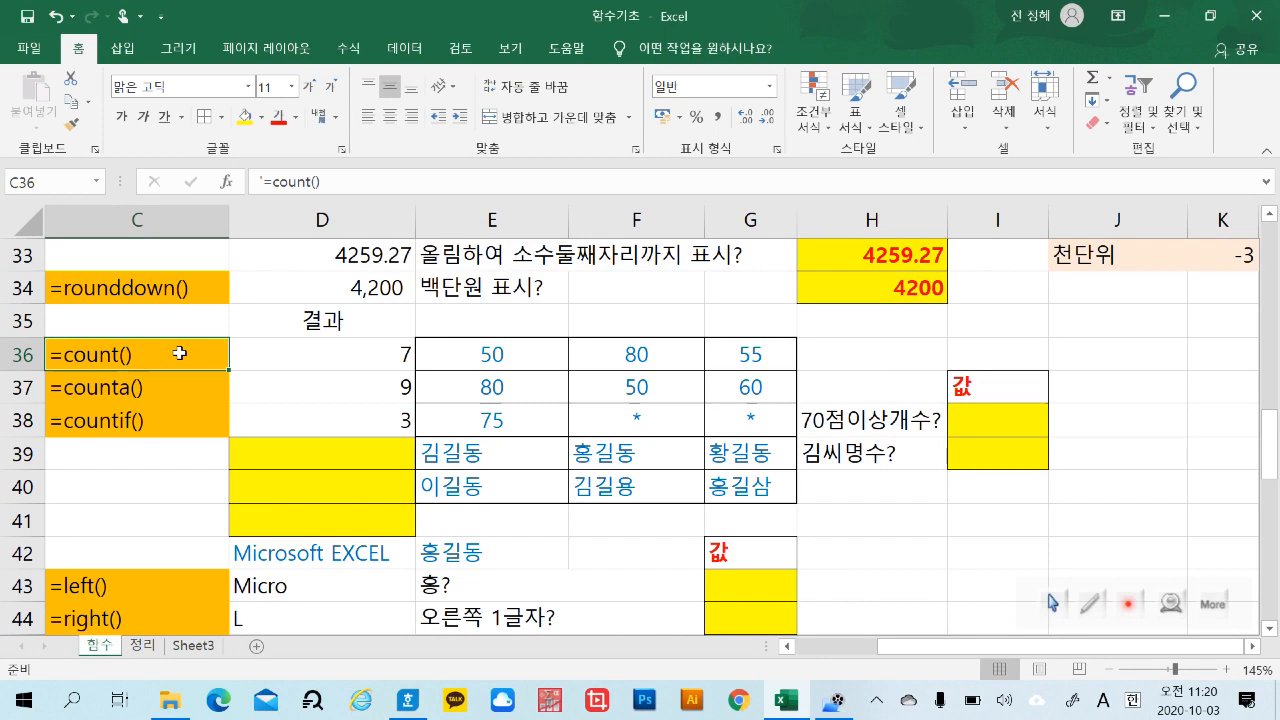
left_click(176, 398)
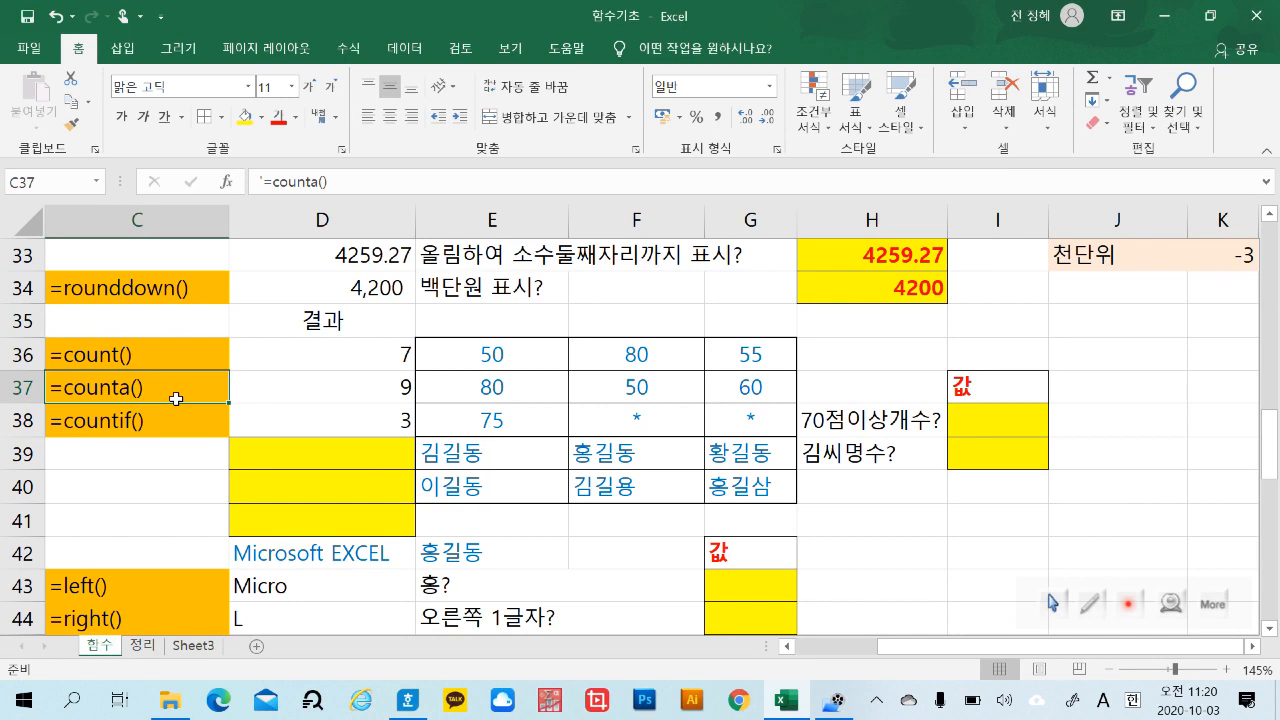
left_click(172, 431)
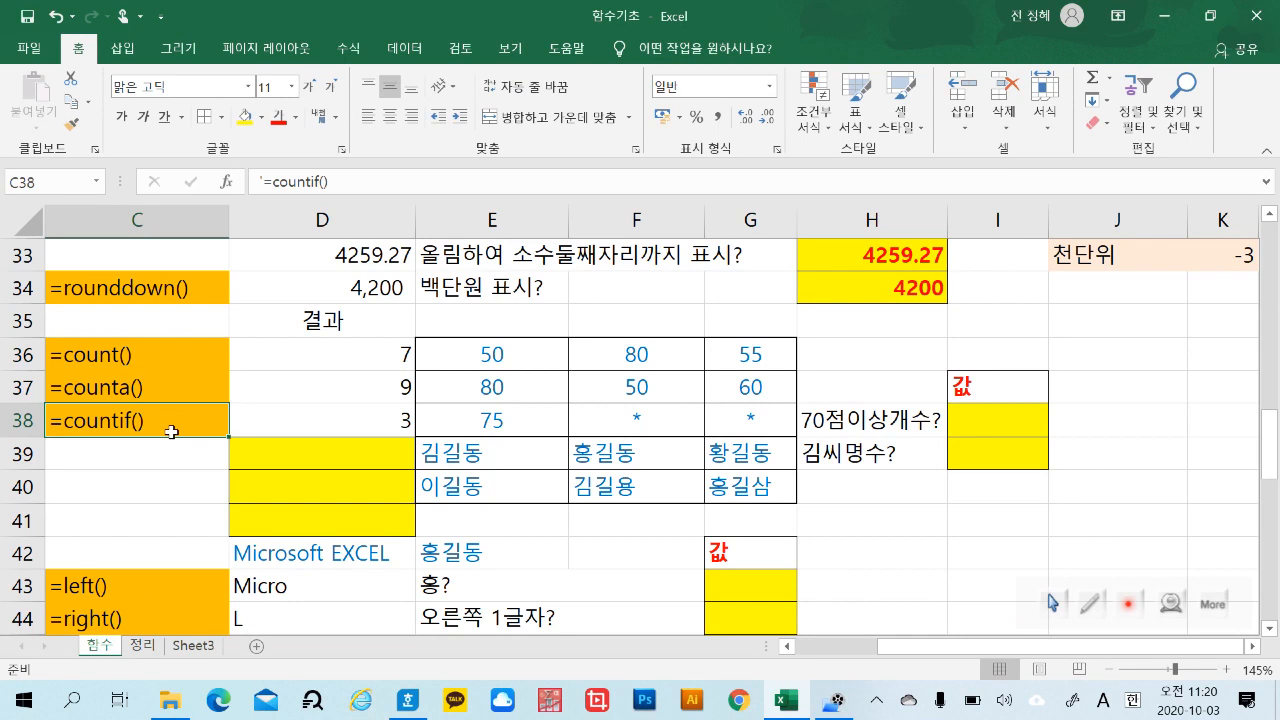
left_click(104, 362)
left_click(100, 388)
left_click(95, 425)
left_click(128, 357)
Enter a COUNT formula in D39 over the range E36:G38 and check the resulting formula.
left_click(345, 457)
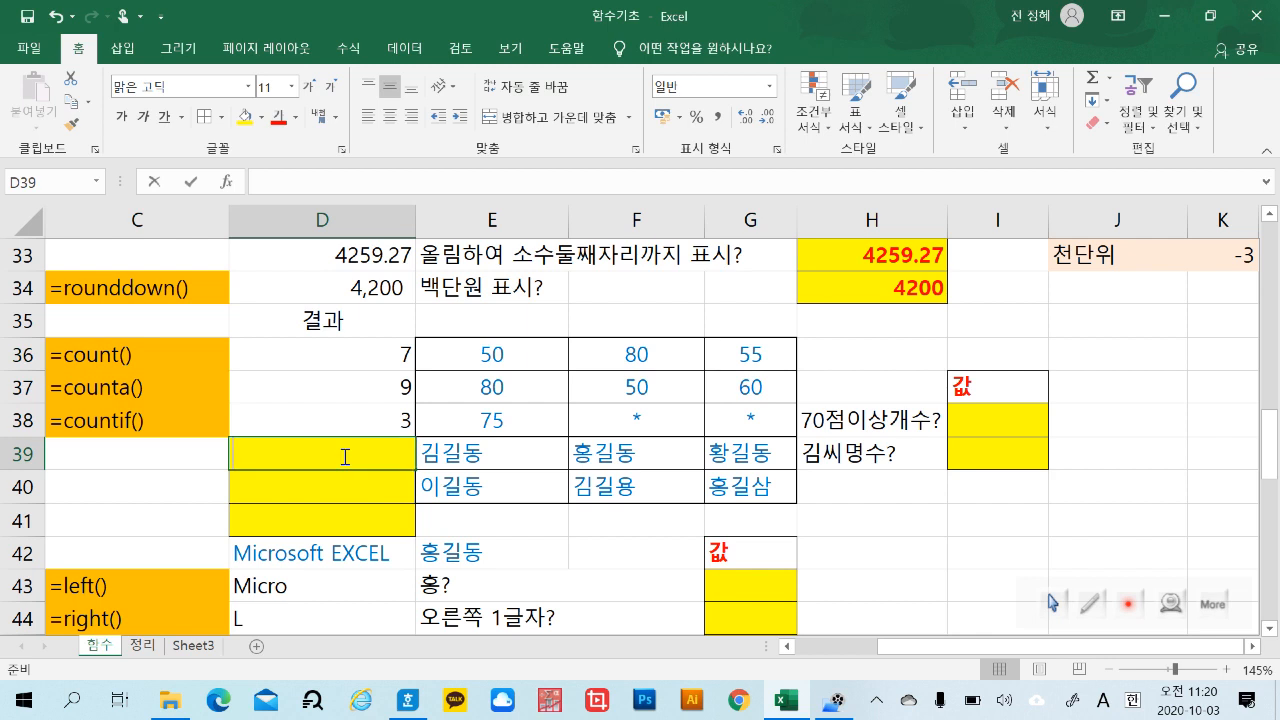
type("=")
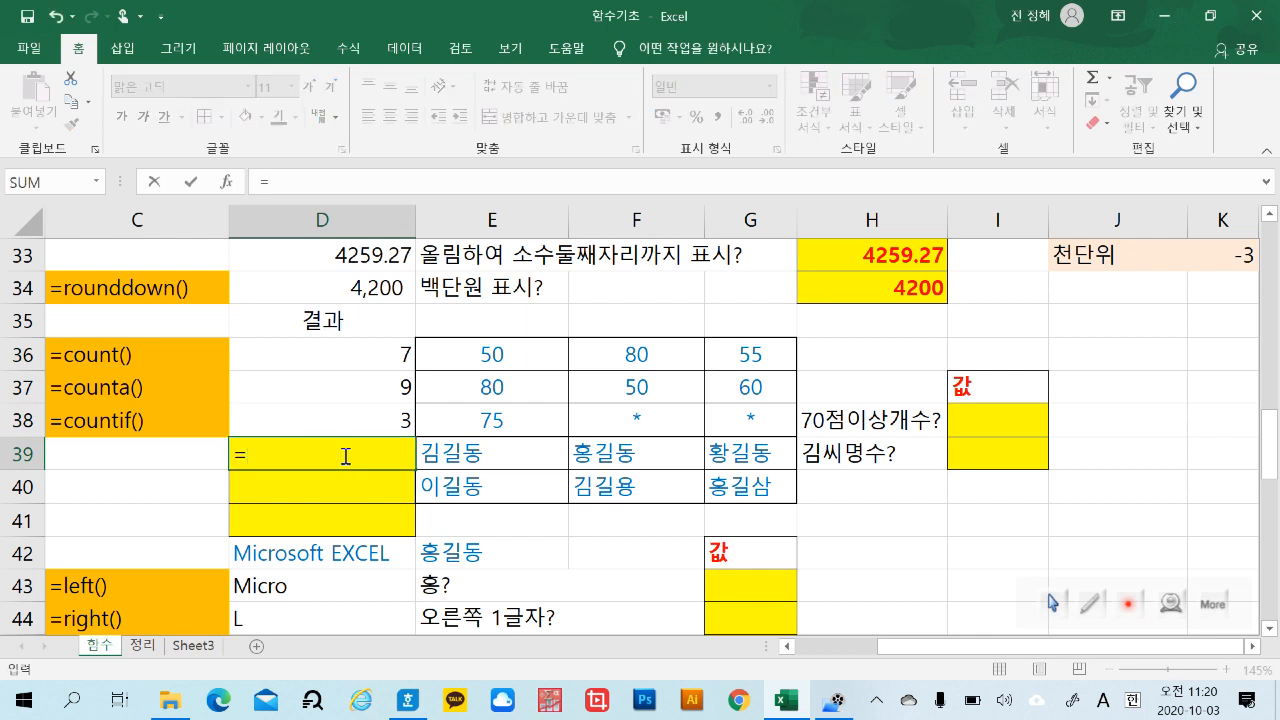
type("c")
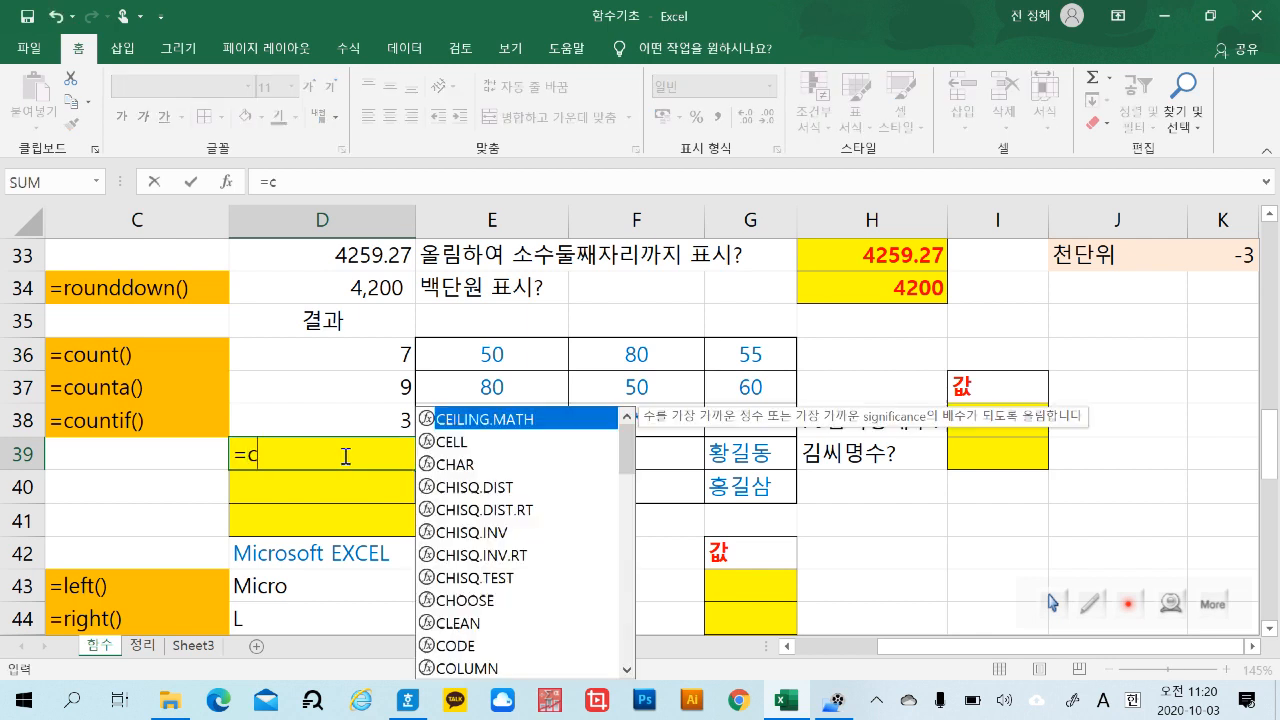
type("ou")
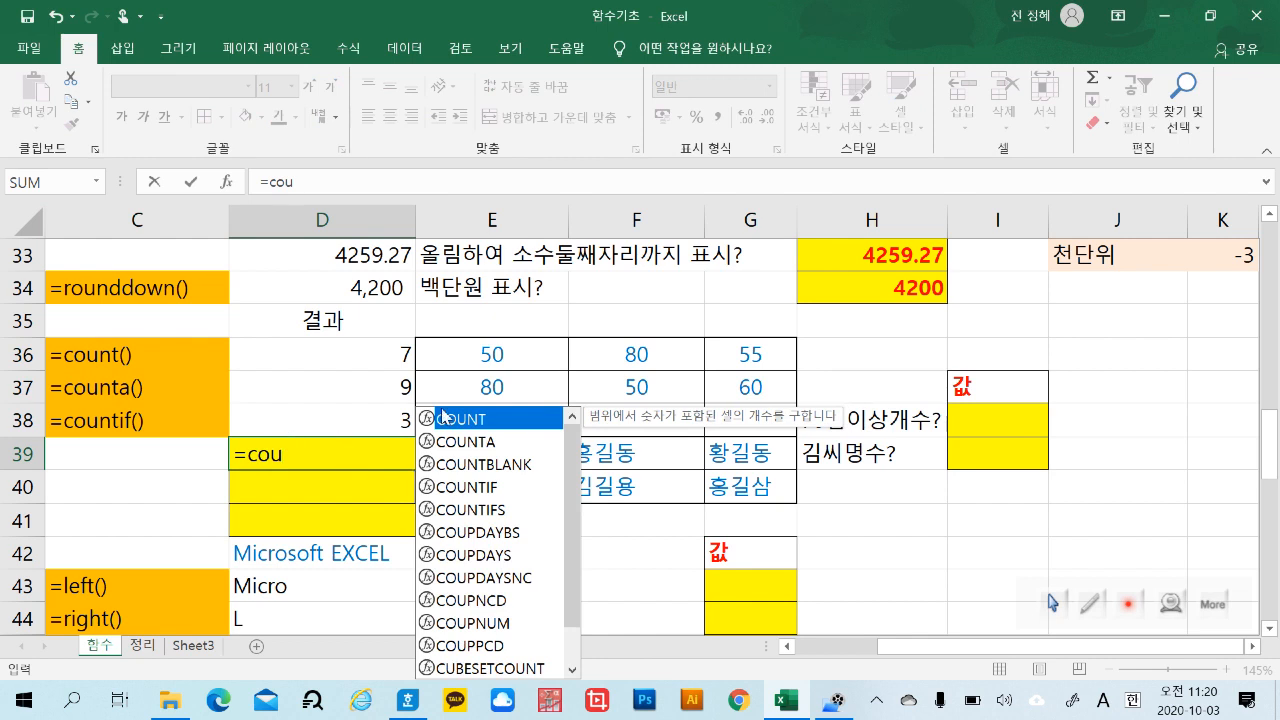
double_click(507, 420)
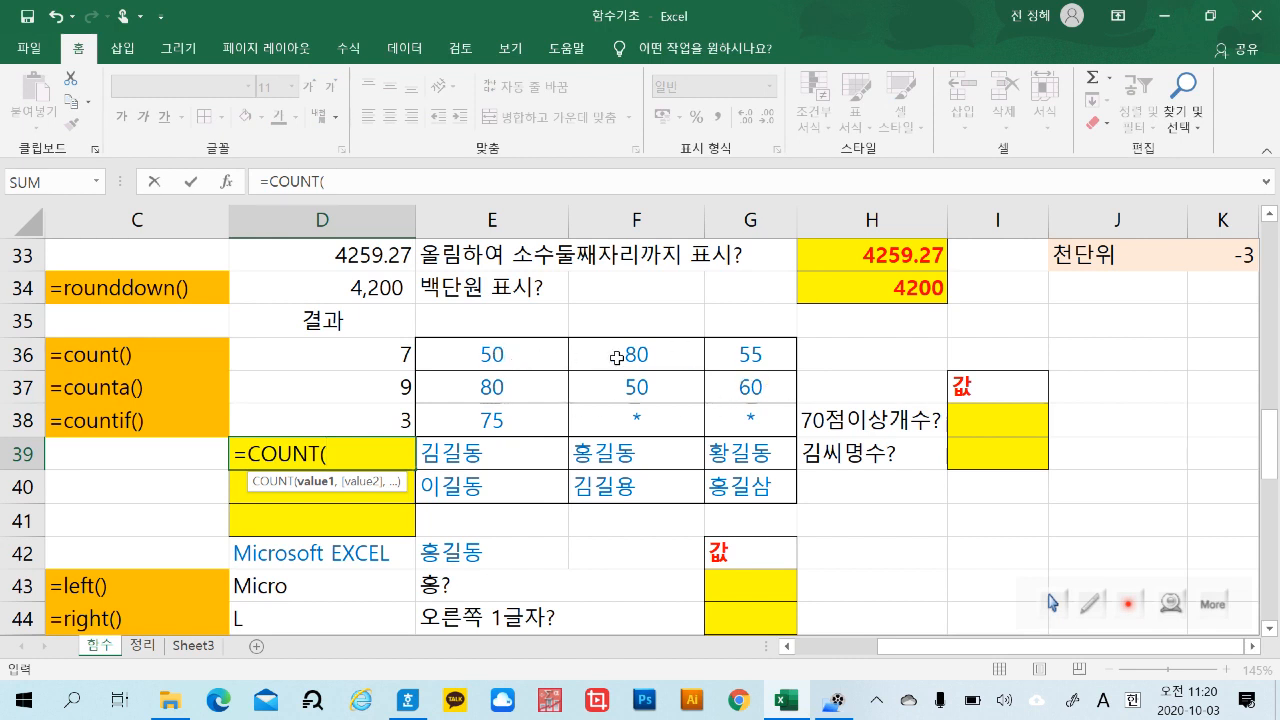
left_click_drag(507, 355, 767, 424)
key("Return")
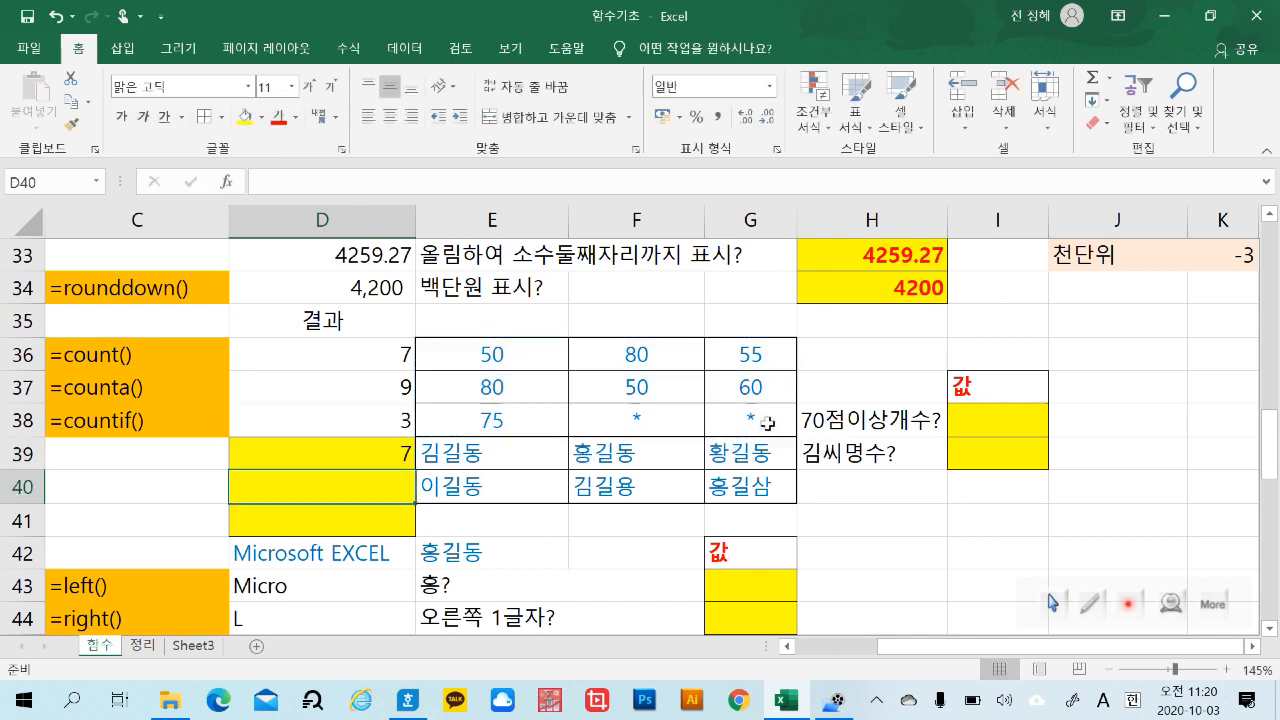
left_click(392, 452)
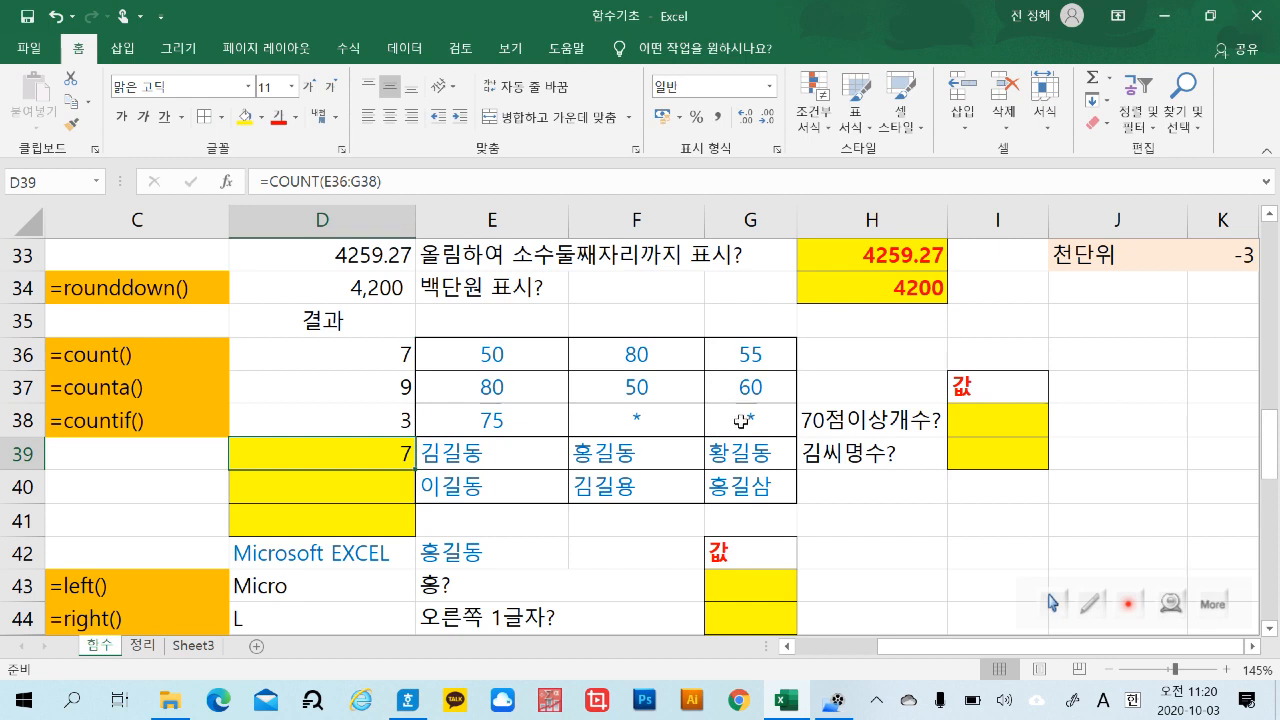
Enter a COUNTA formula in D40 over the range E36:G38 and compare it with the COUNT formula in D39.
double_click(358, 490)
type("=")
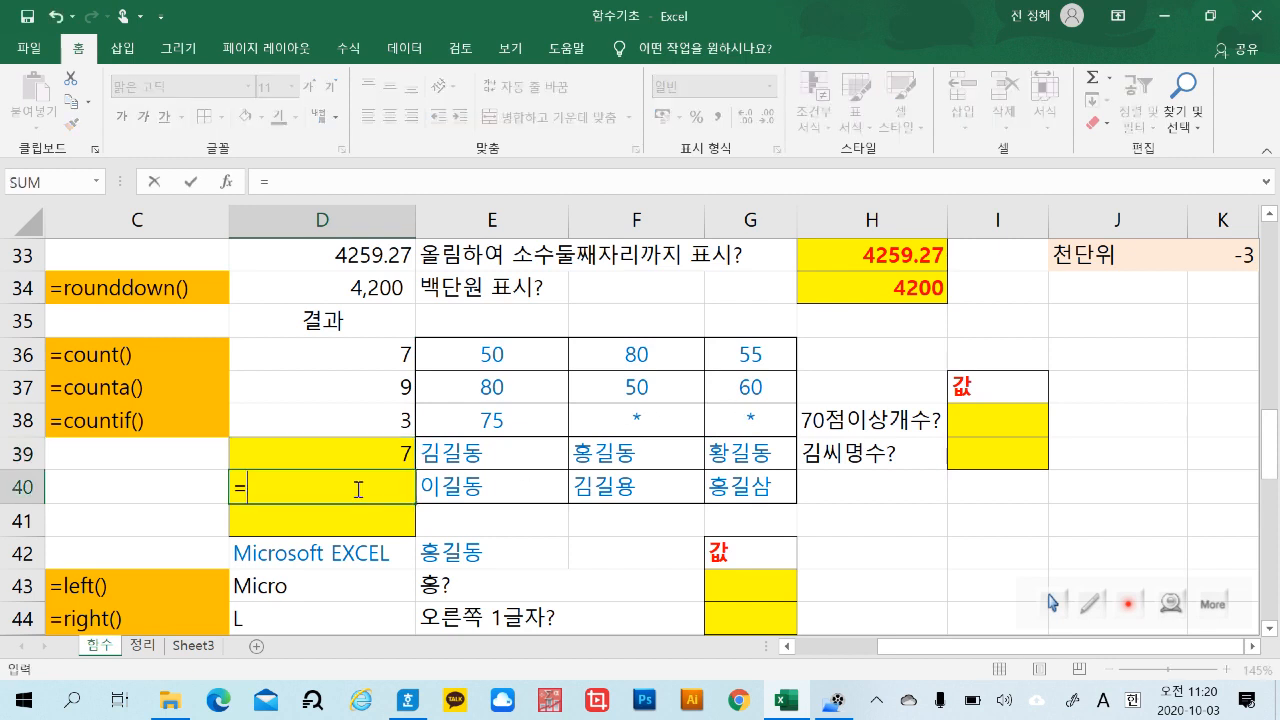
type("cou")
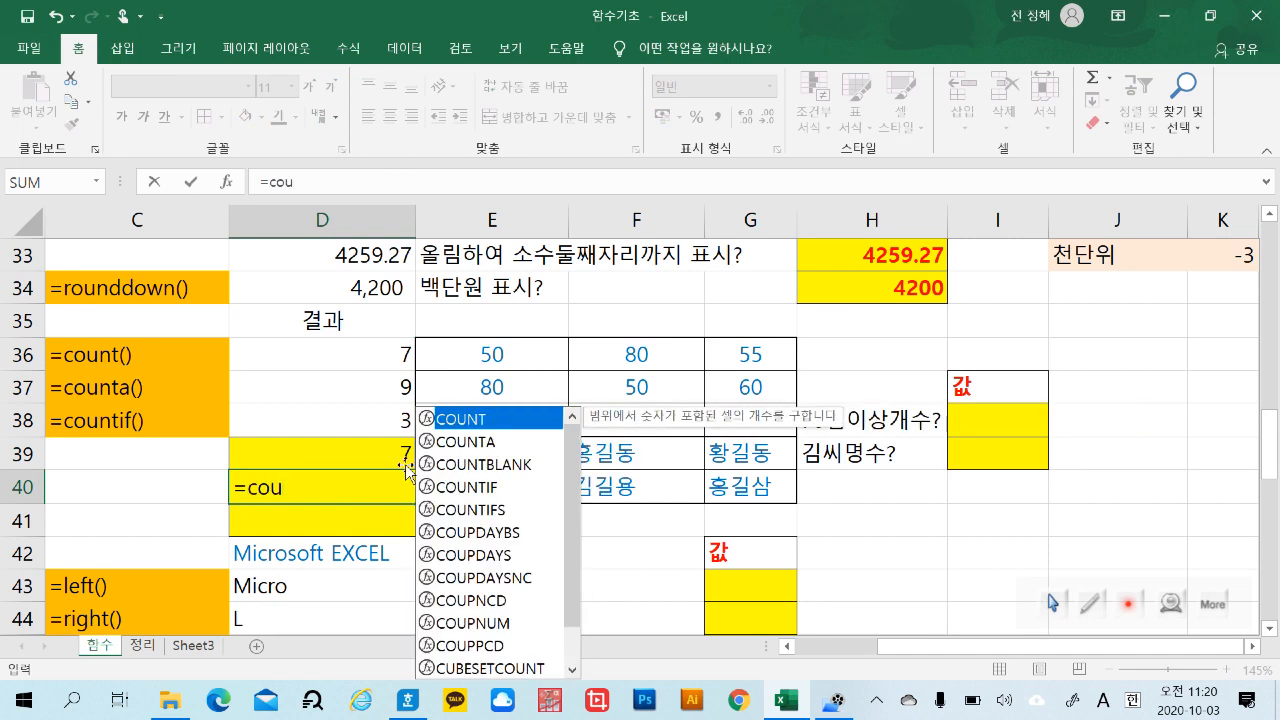
double_click(478, 441)
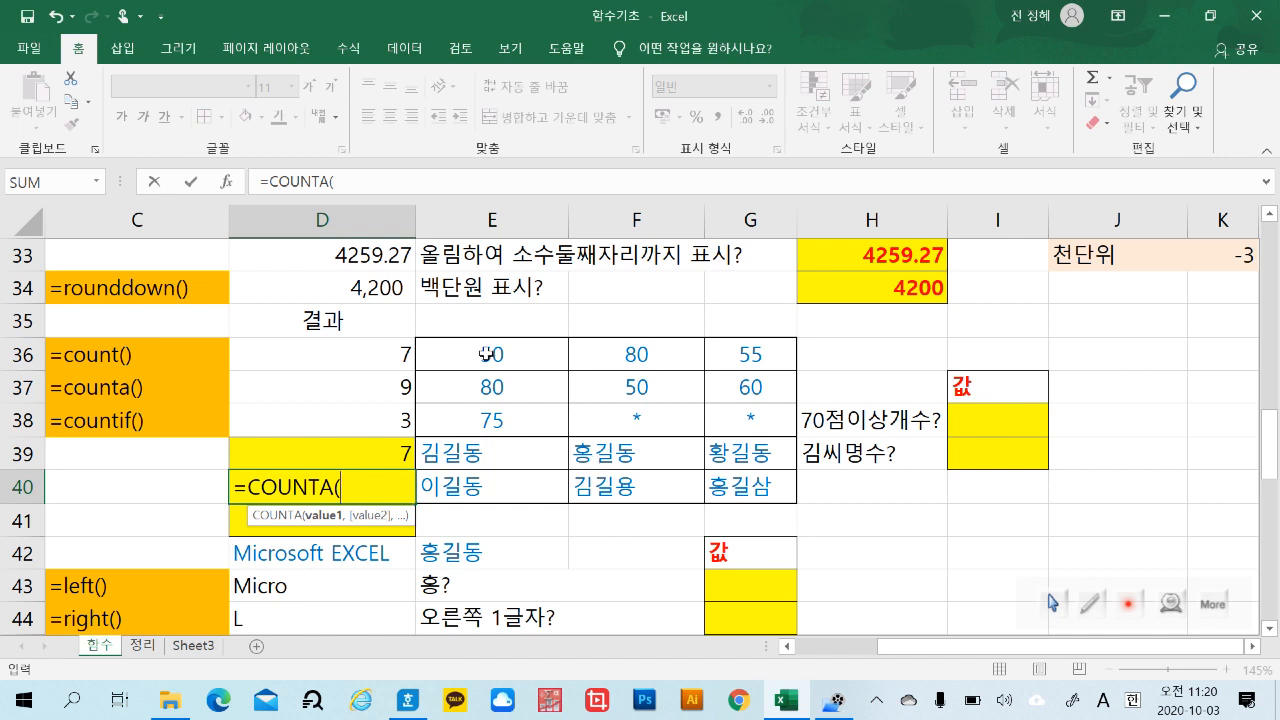
left_click_drag(478, 353, 735, 421)
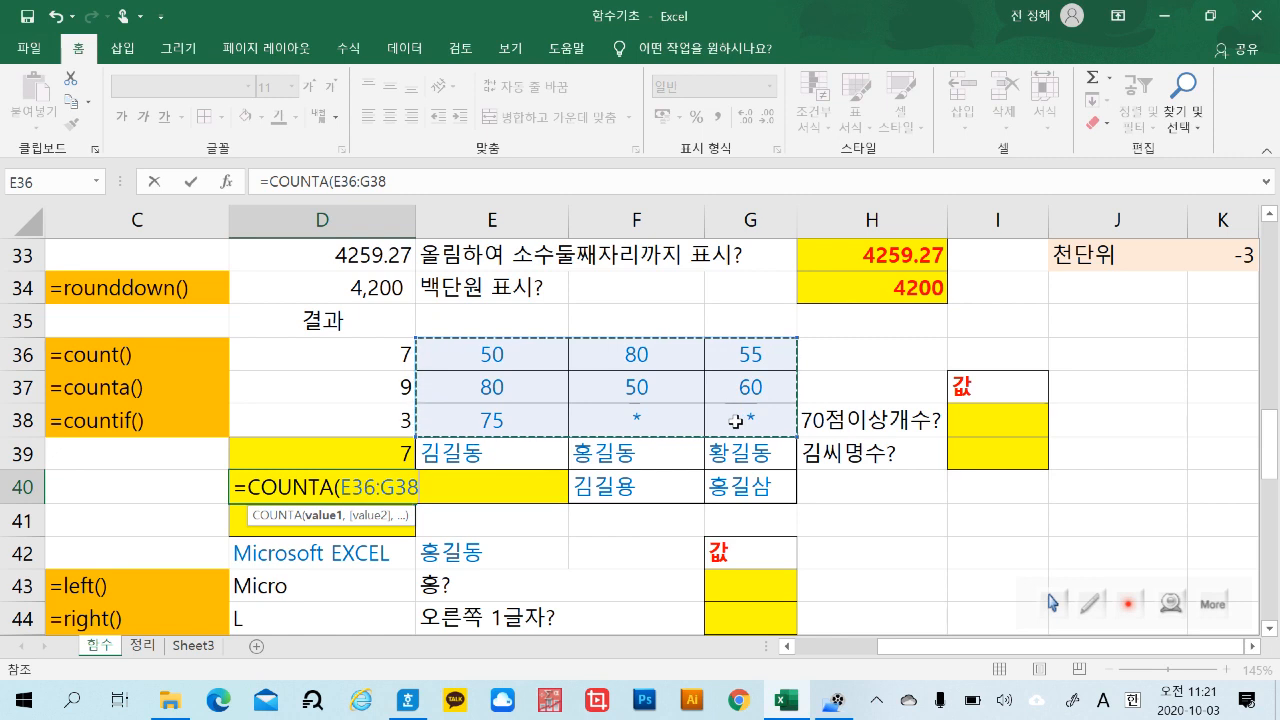
key("Return")
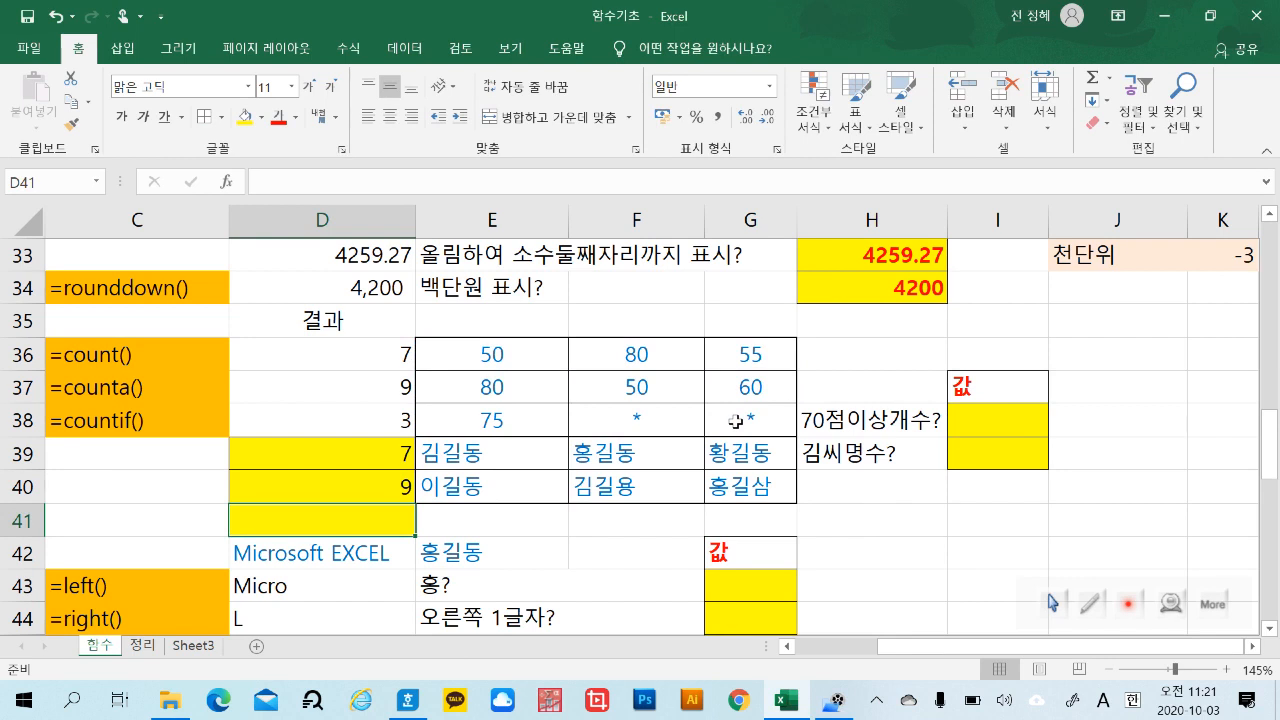
left_click(354, 457)
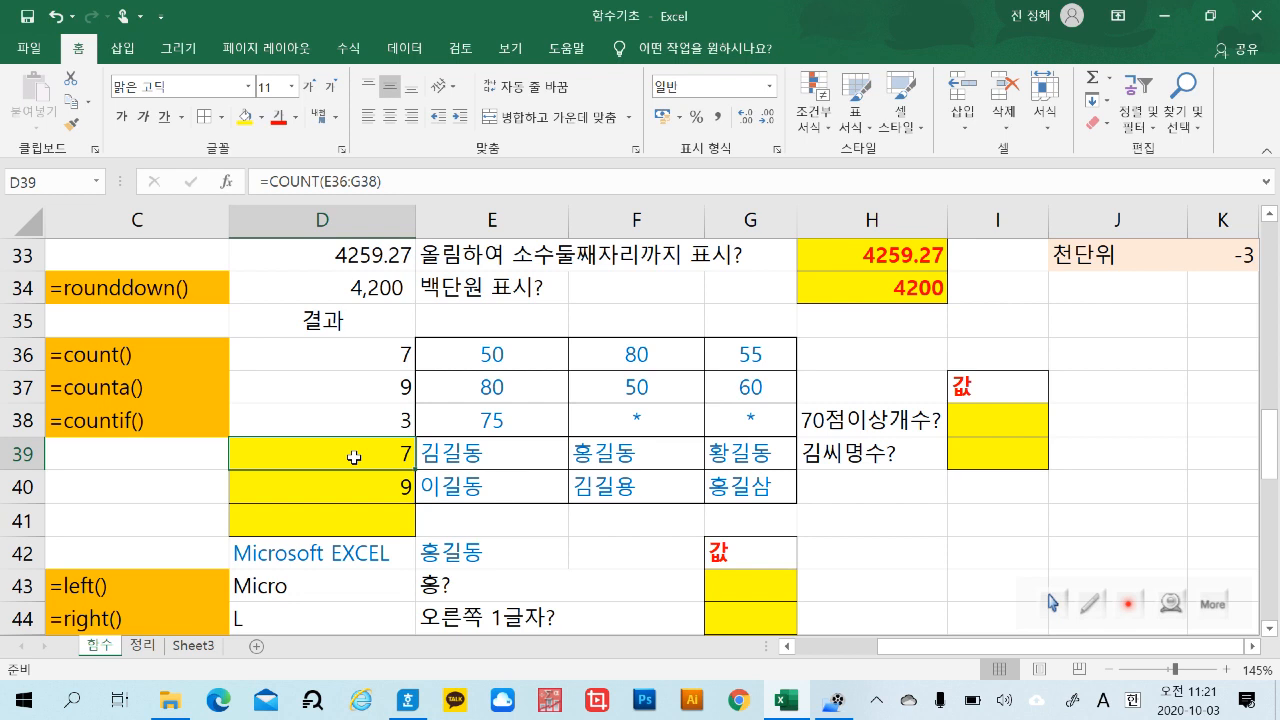
left_click(334, 487)
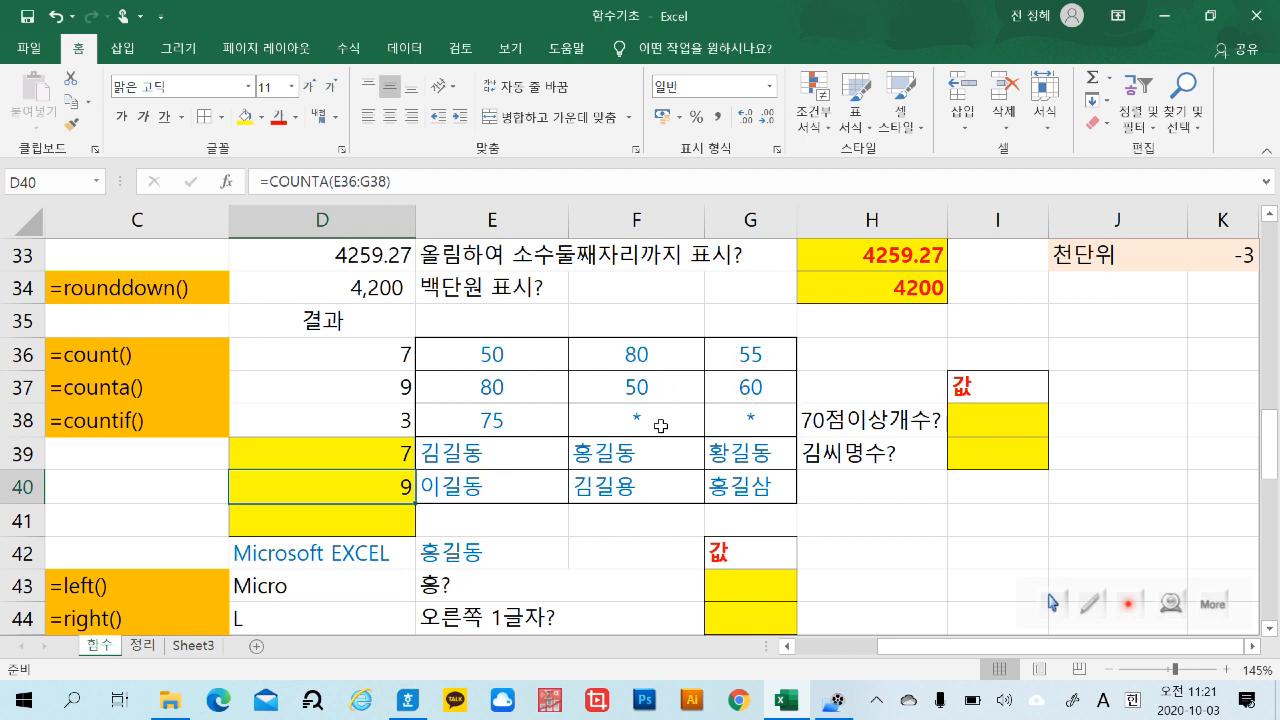
left_click(352, 450)
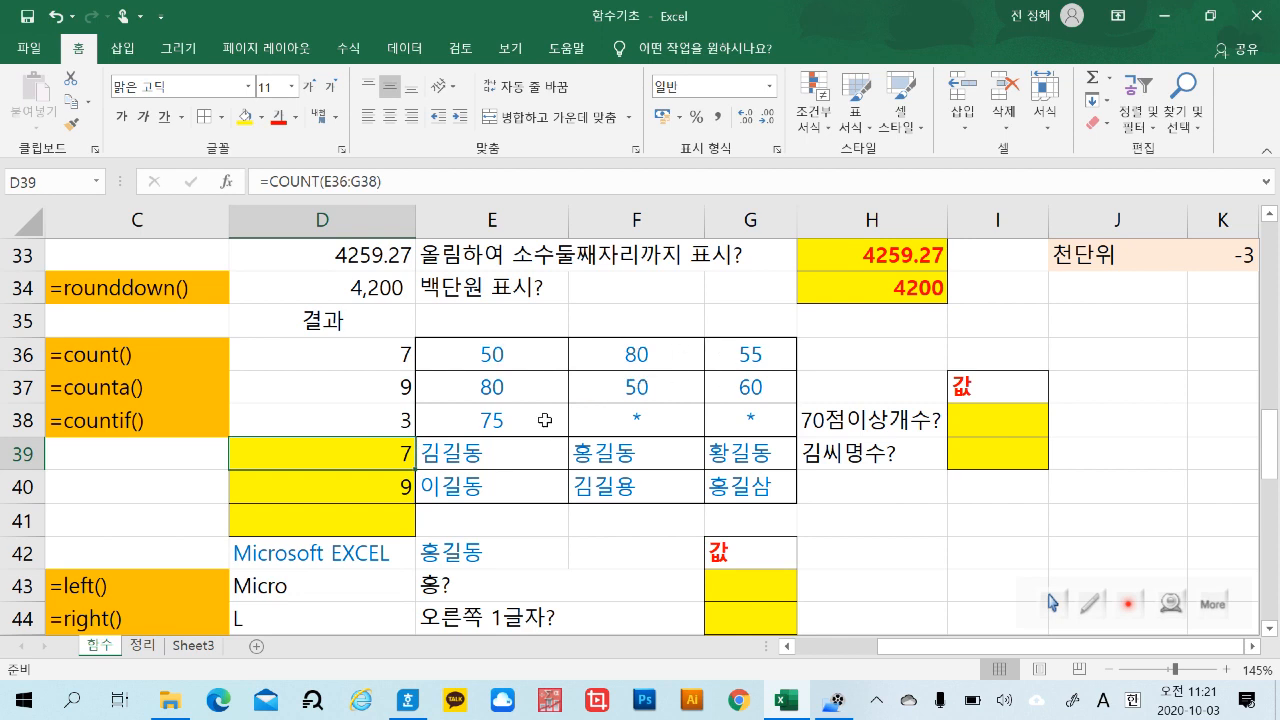
left_click(389, 516)
double_click(408, 526)
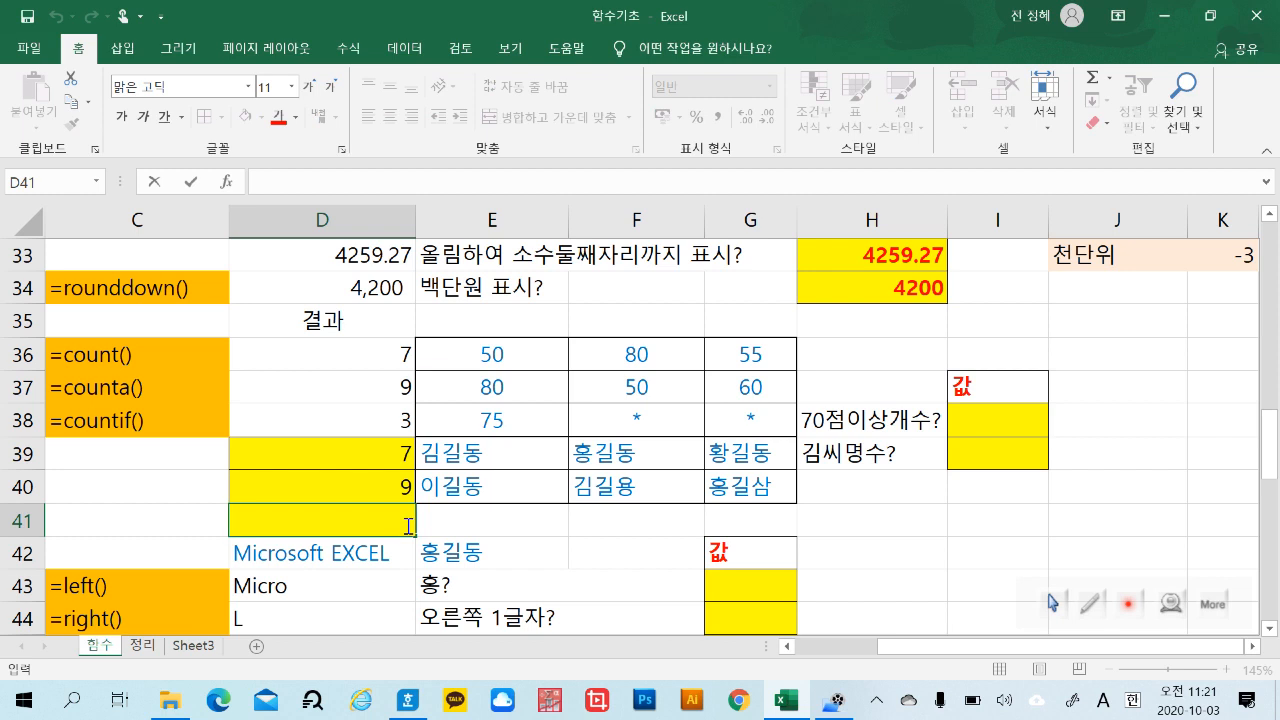
type("=")
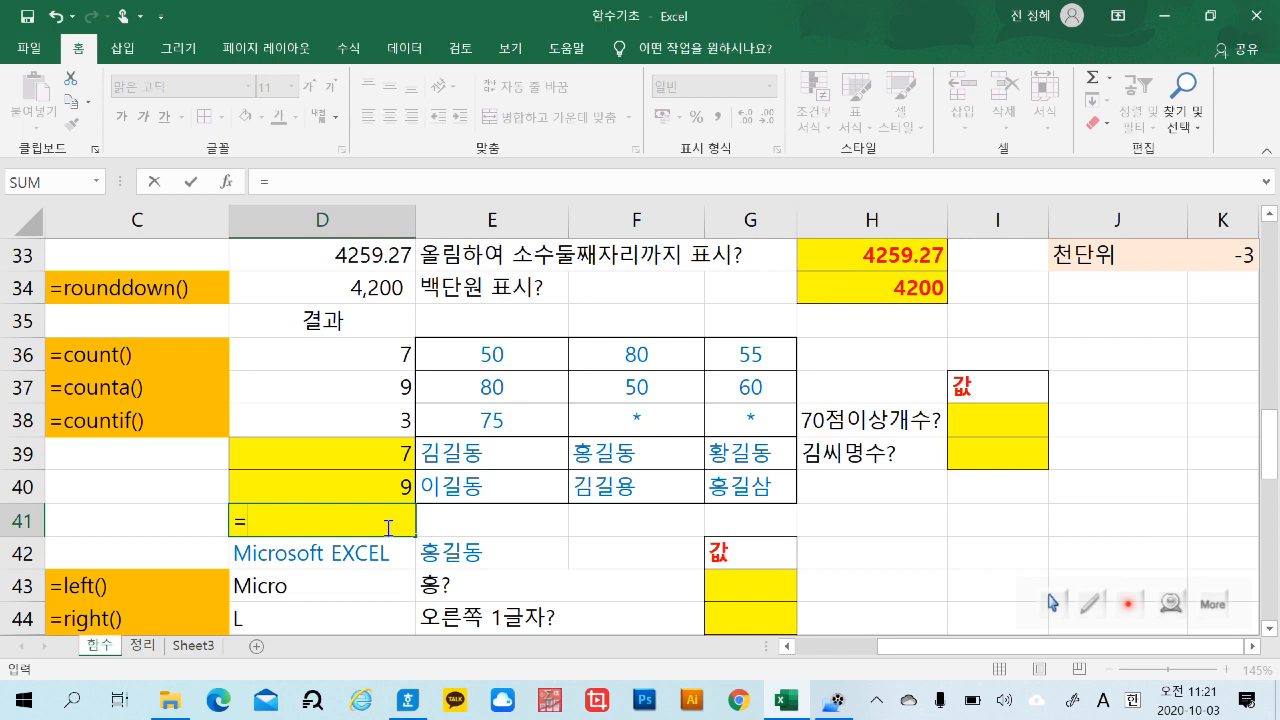
key("Escape")
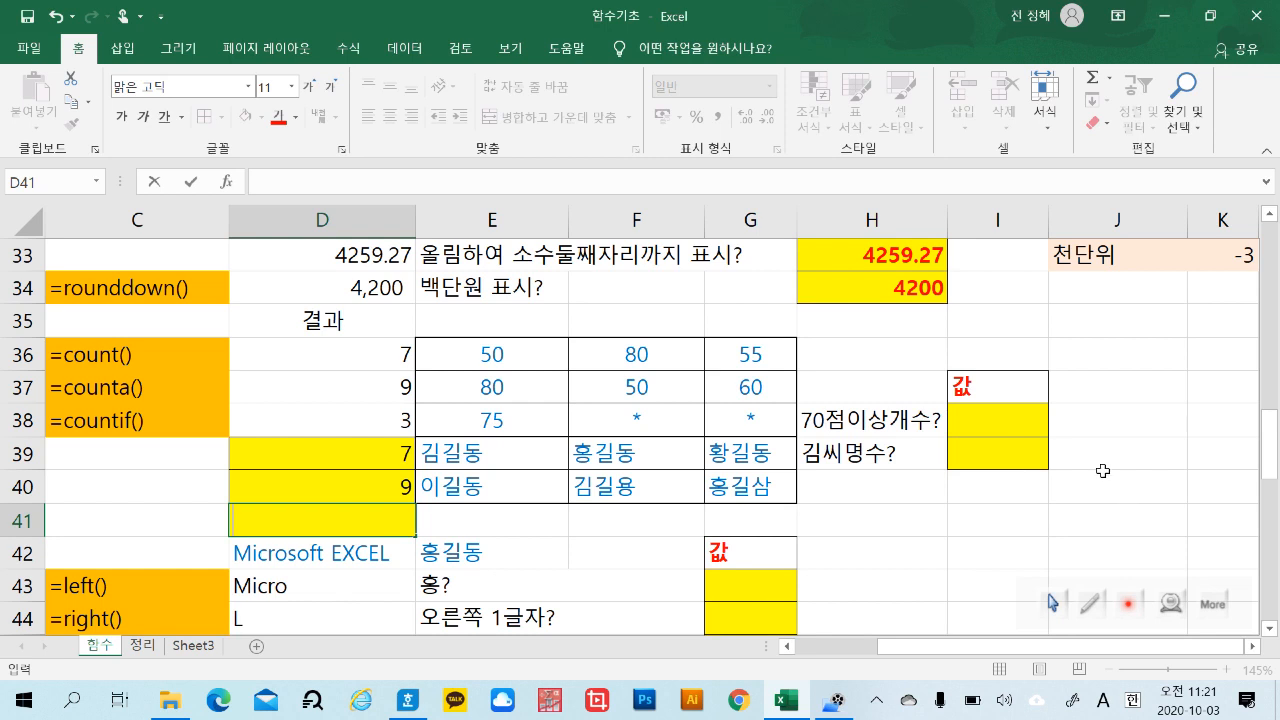
Examine the scores in E36:G38 to identify which cells meet the 70-or-higher condition for the count in I38.
left_click(1015, 427)
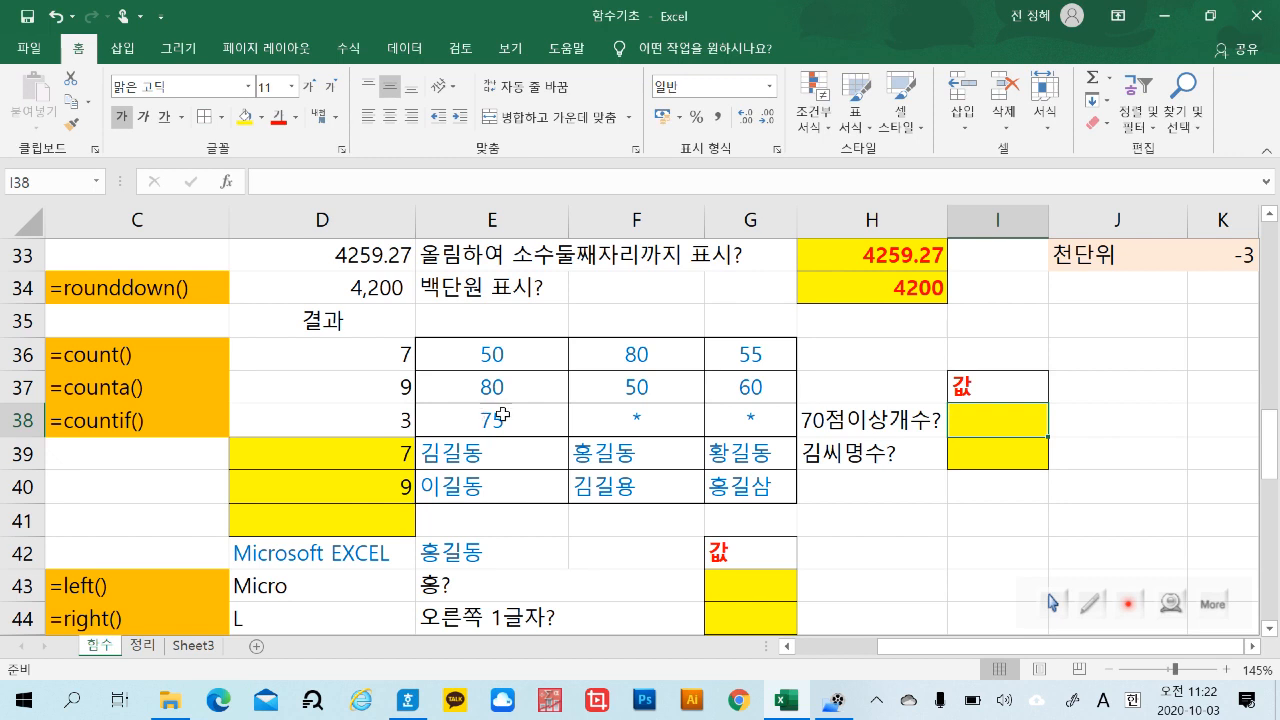
left_click_drag(763, 358, 700, 414)
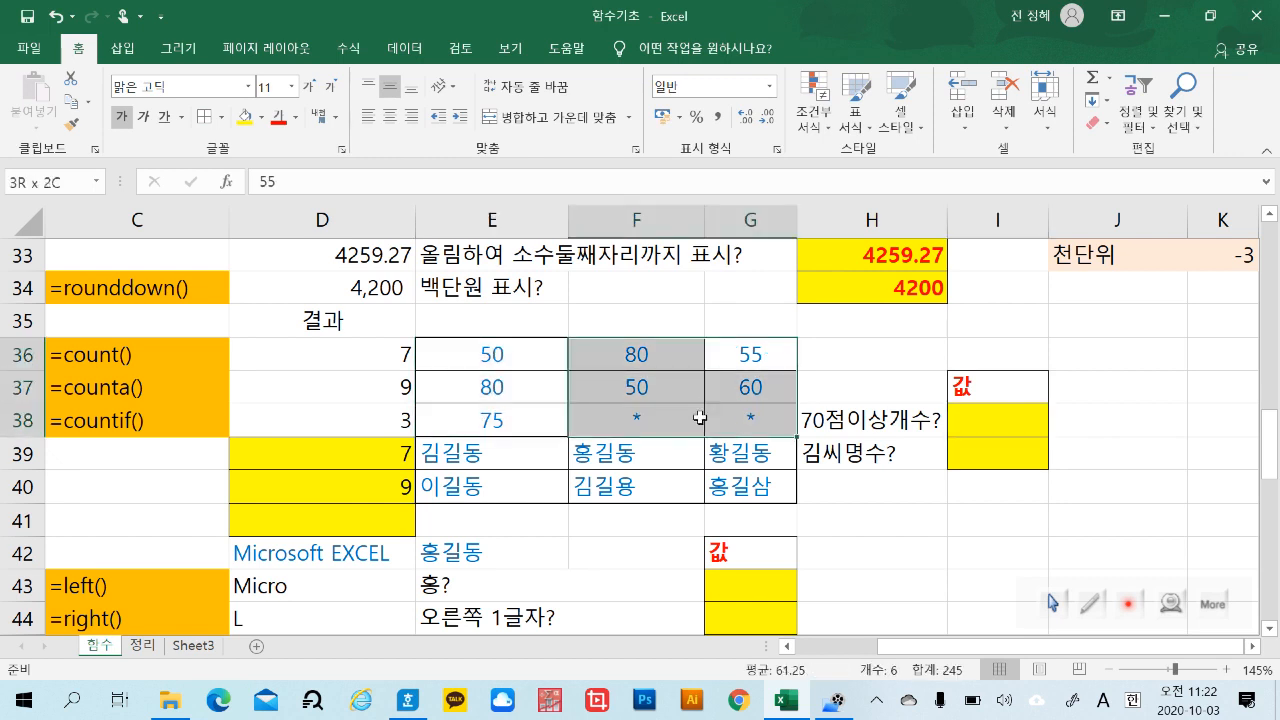
left_click_drag(500, 351, 757, 420)
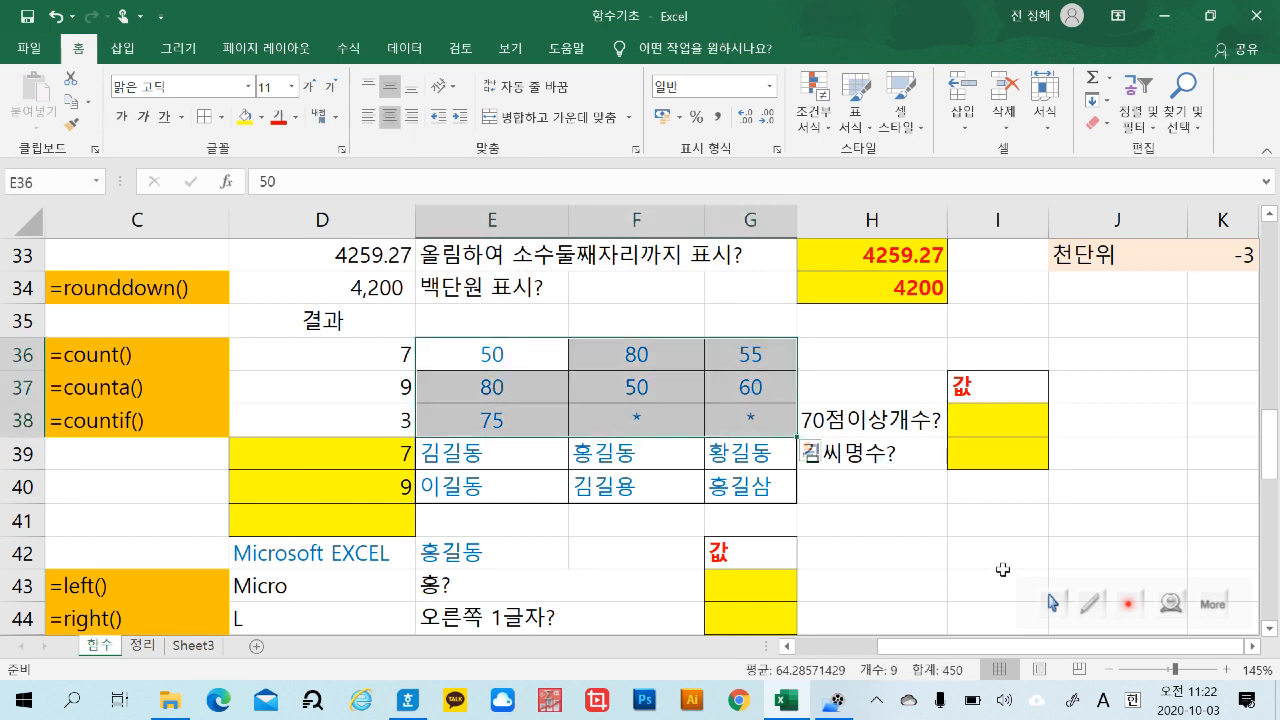
left_click(1005, 576)
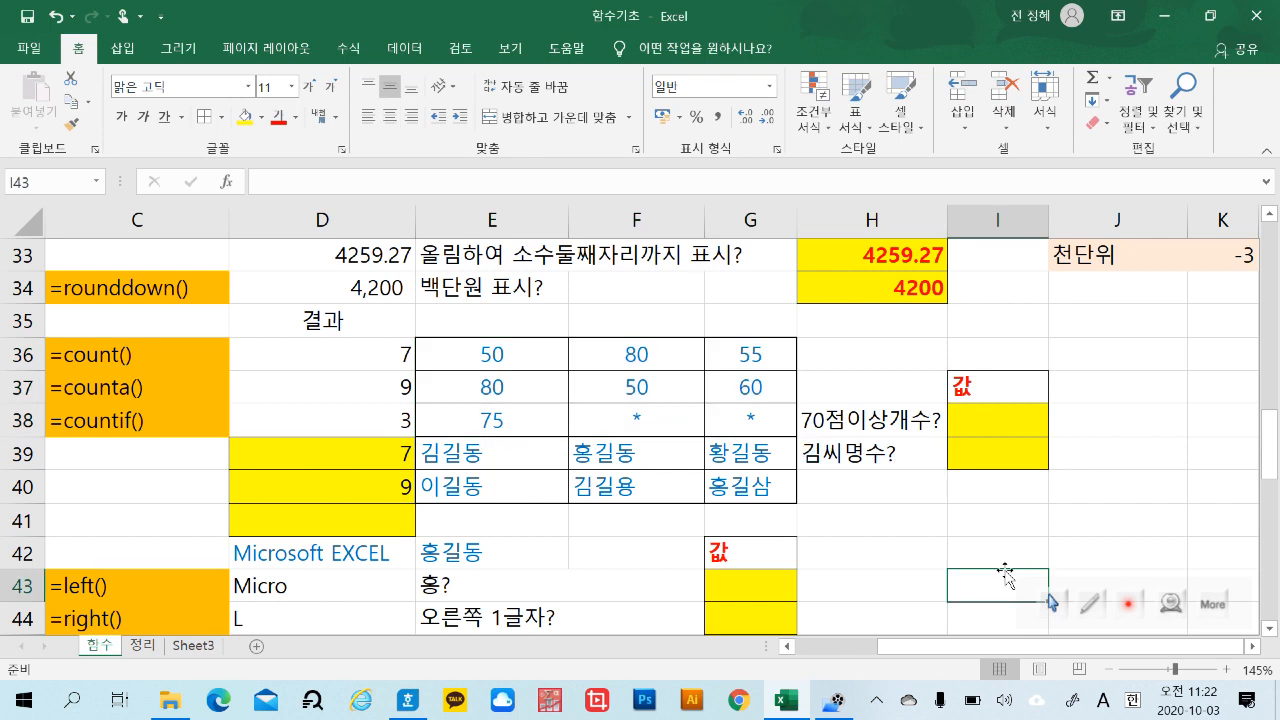
left_click(524, 390)
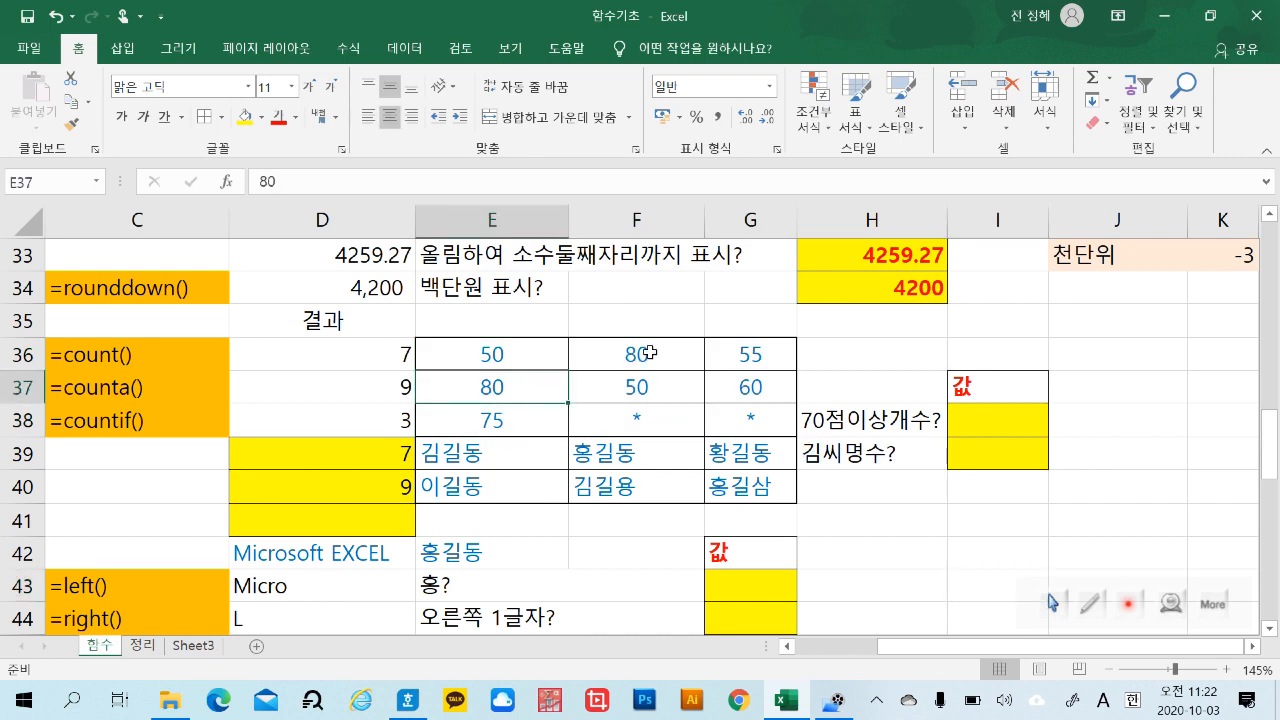
left_click(645, 353)
left_click(516, 416)
left_click(1031, 556)
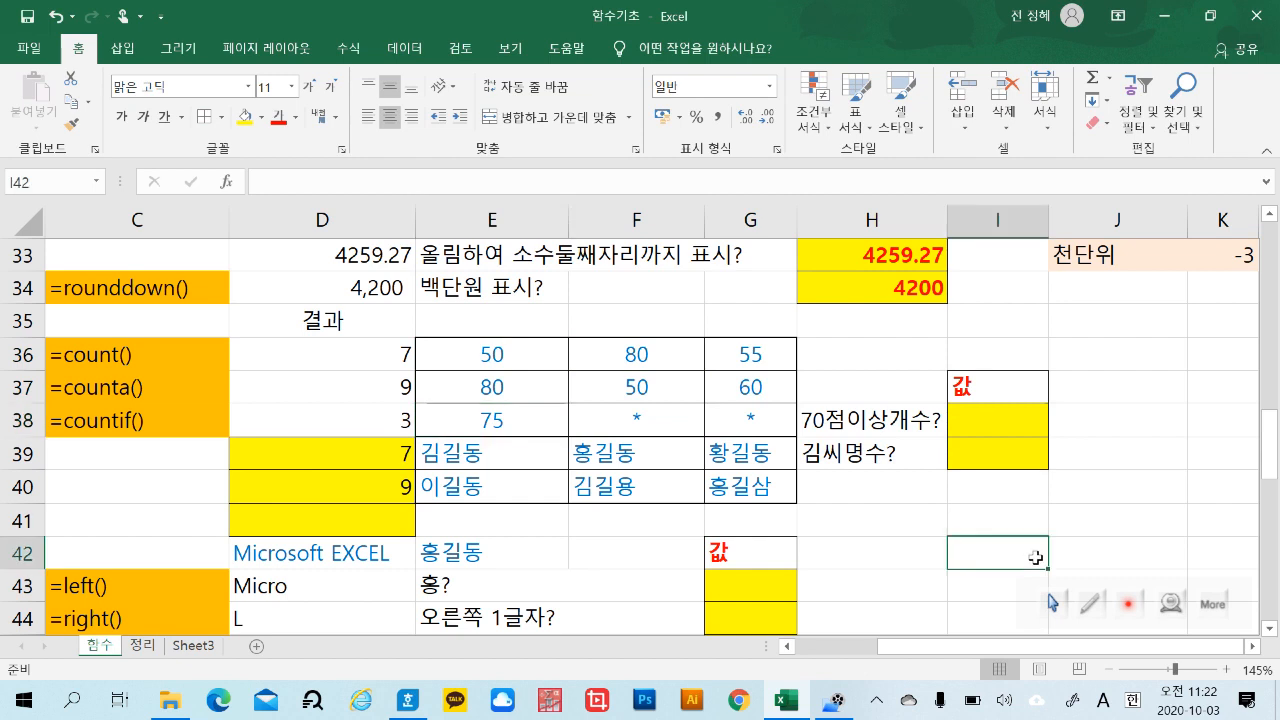
Examine the surname-count question in H39 and the range of names in E39:G40 it refers to.
left_click(893, 419)
left_click(913, 455)
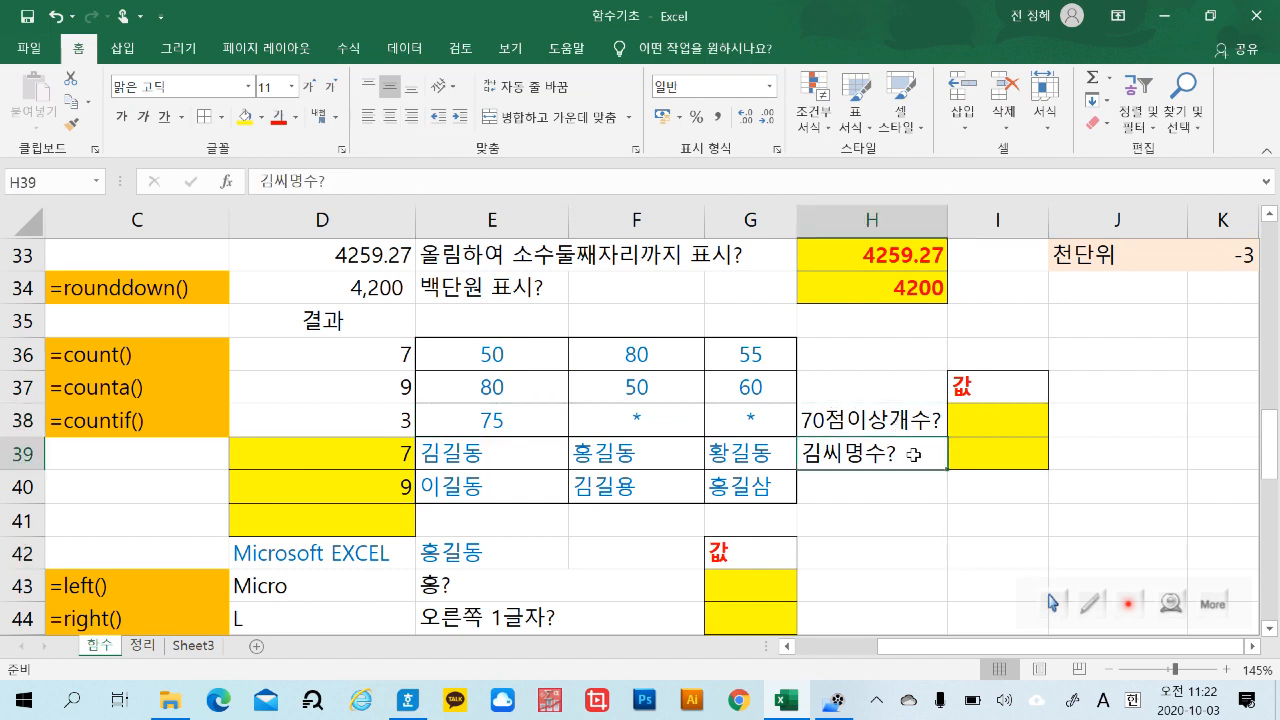
left_click_drag(472, 456, 760, 490)
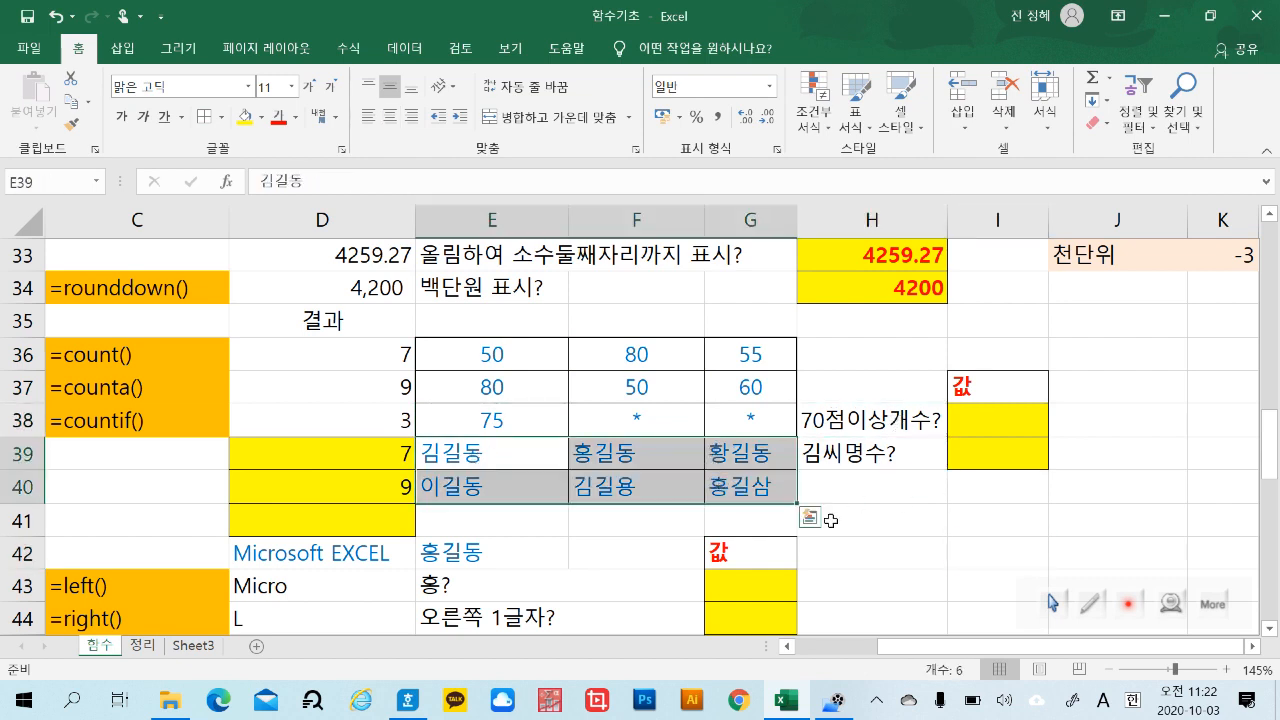
left_click(928, 550)
left_click(900, 455)
left_click(918, 563)
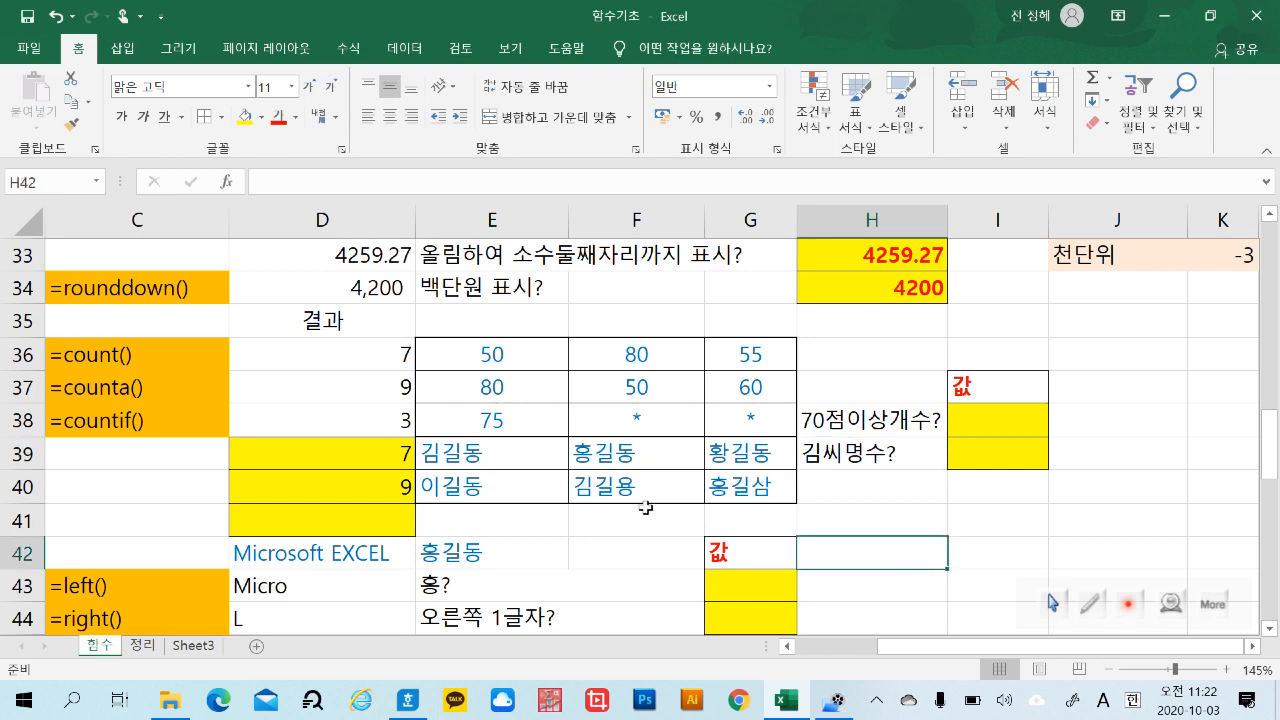
Identify the names in E39:G40 that match the surname question in H39.
left_click(612, 486)
left_click(511, 453)
left_click(977, 590)
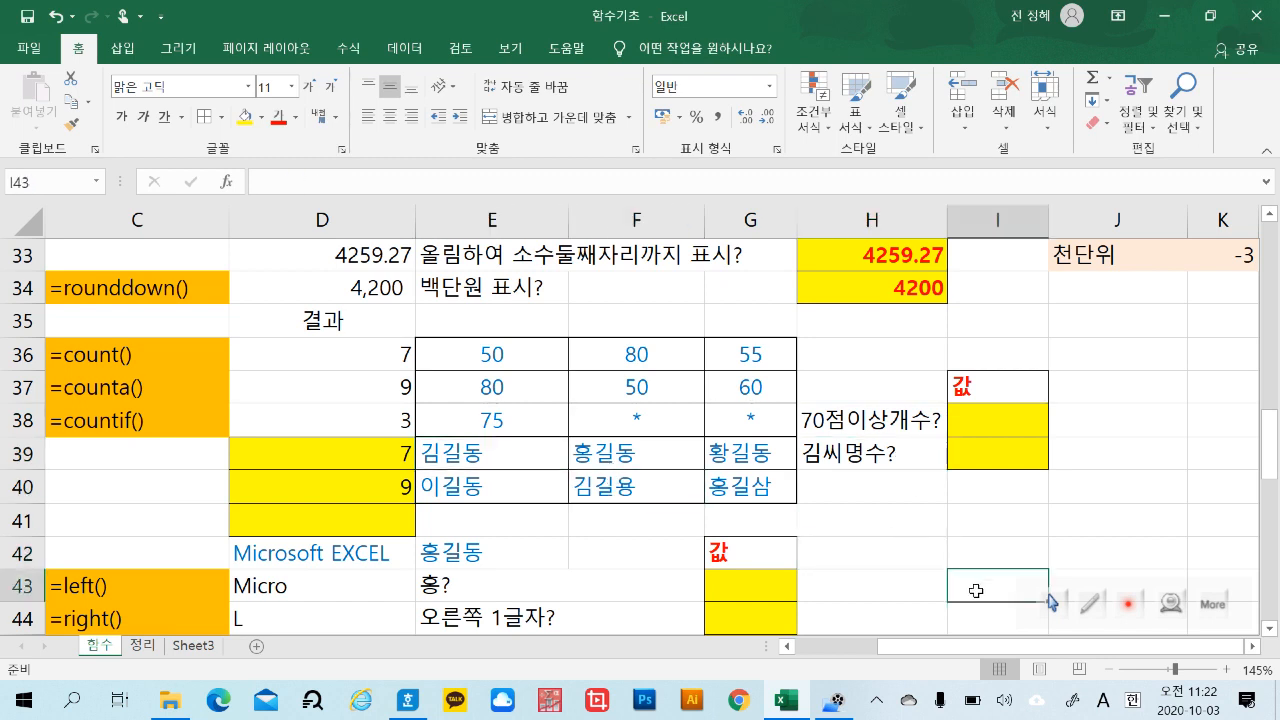
Enter a COUNTIF formula in I38 that counts the cells in E36:G38 meeting the criterion ">=70".
left_click(993, 417)
type("=")
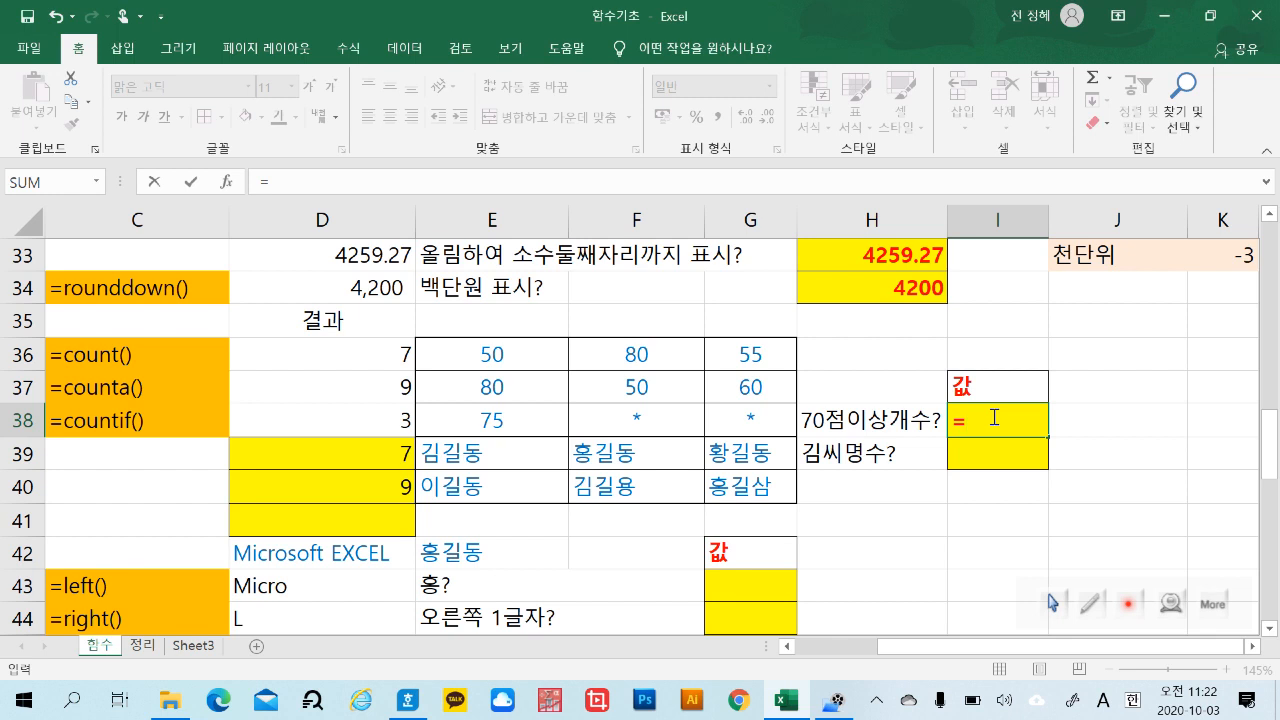
type("cou")
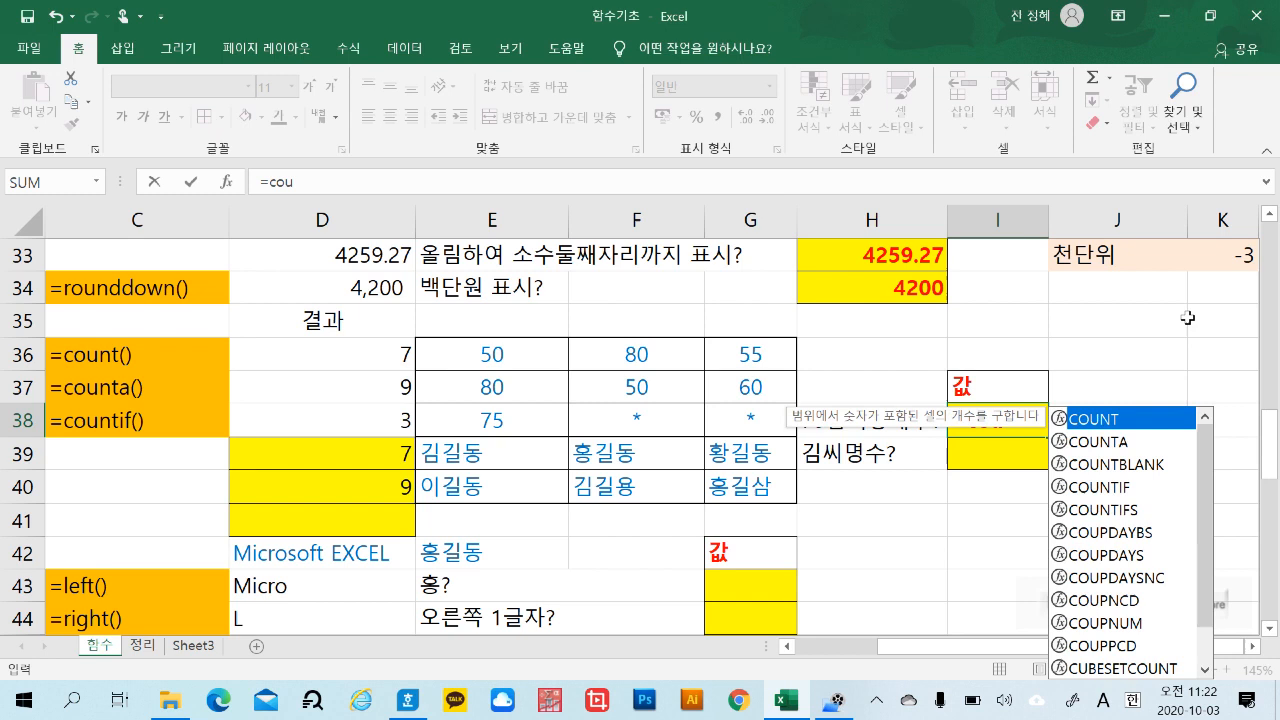
double_click(1134, 489)
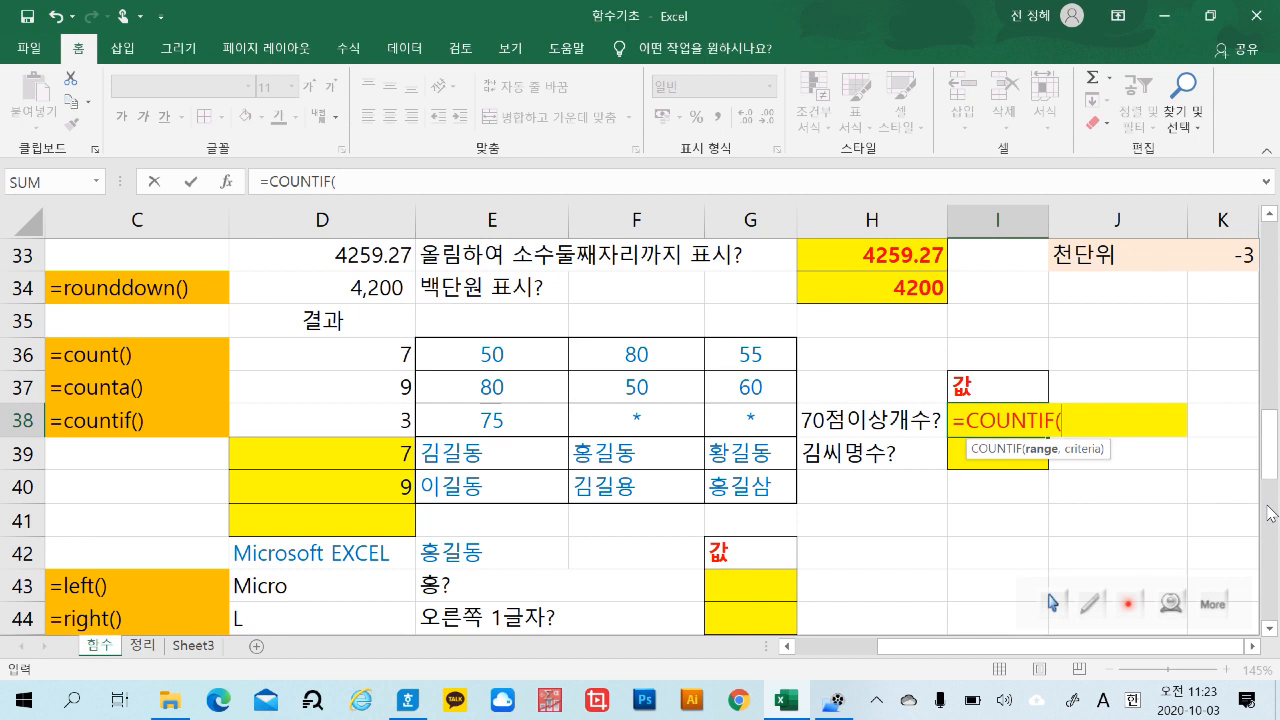
left_click(509, 360)
left_click_drag(509, 360, 752, 420)
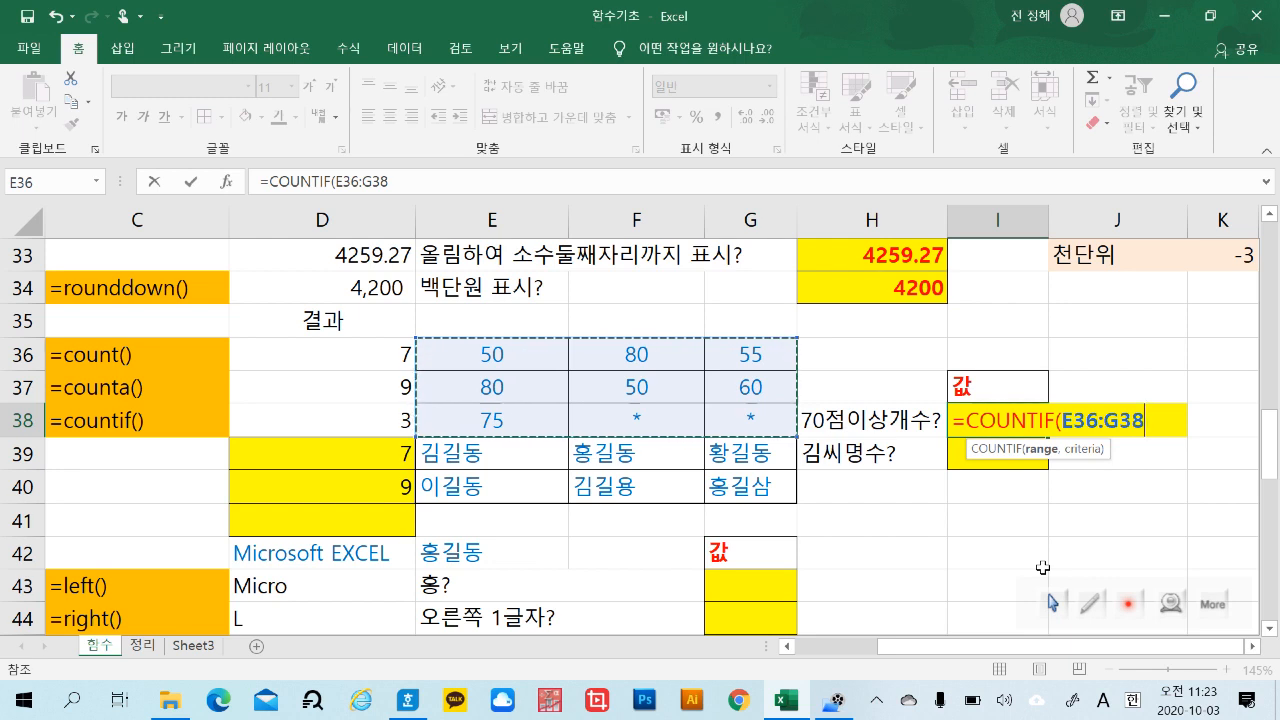
type(",")
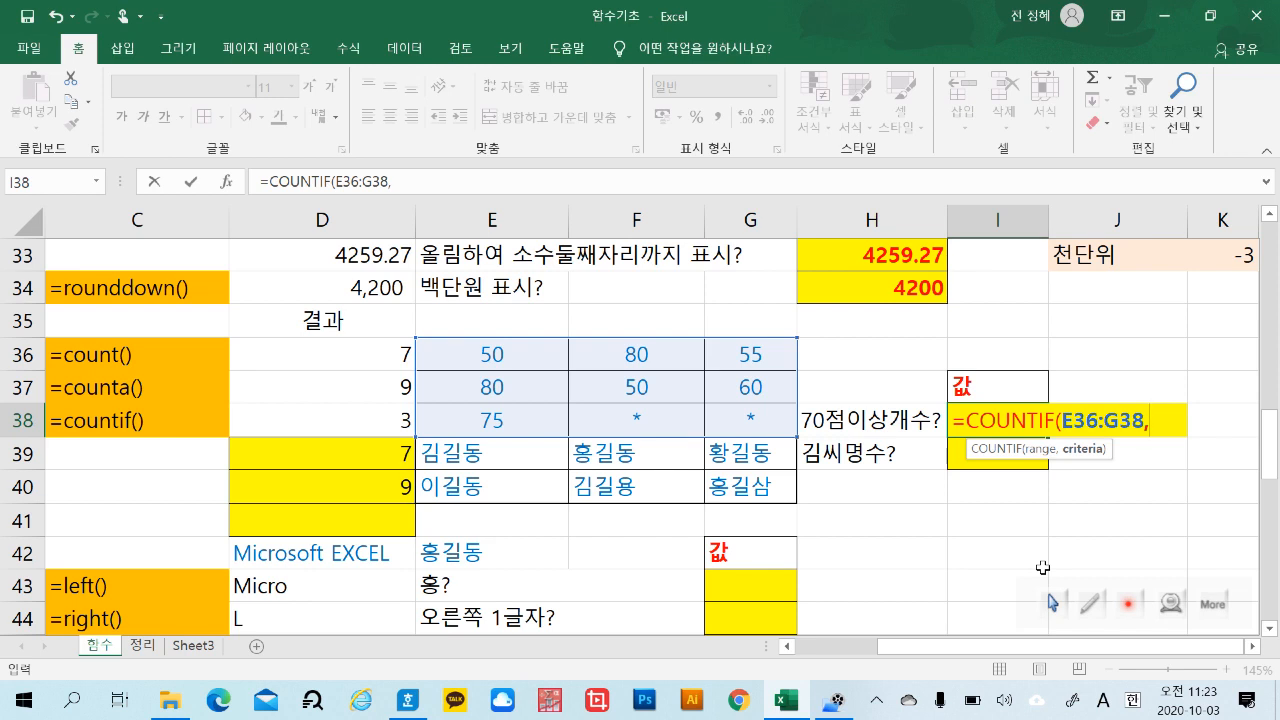
type("\"")
type(">=")
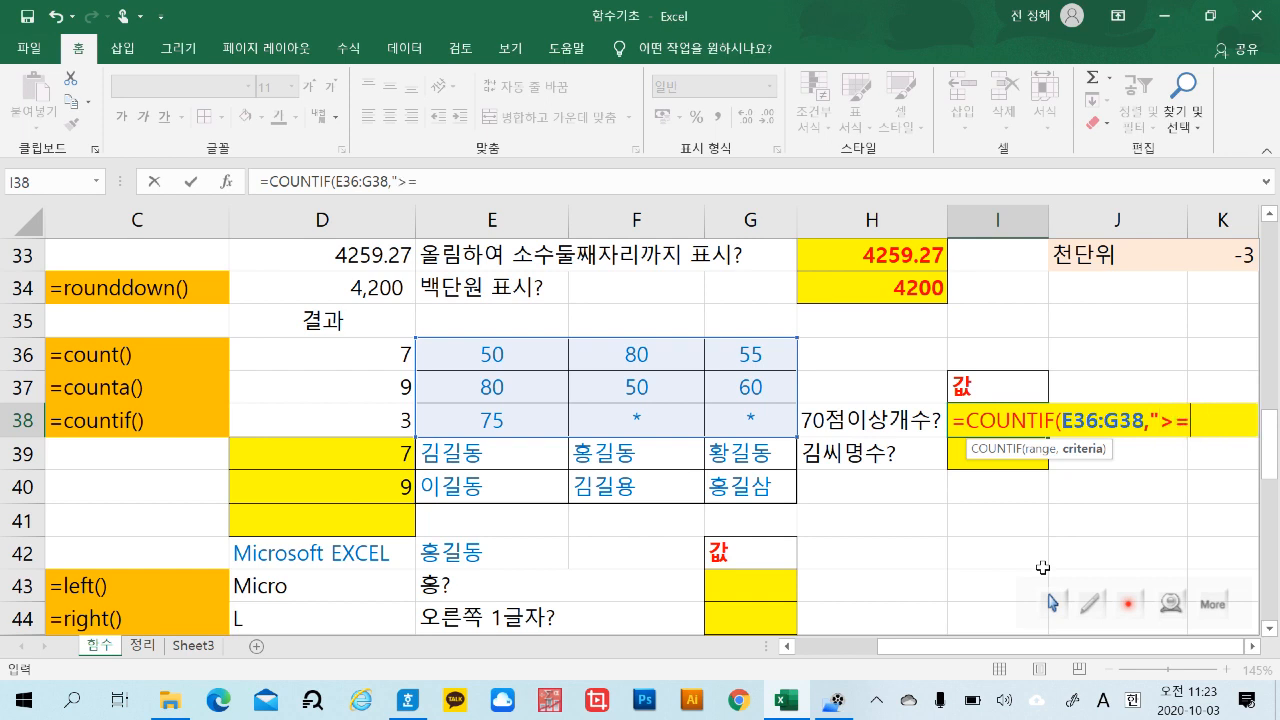
type("70\"")
key("Return")
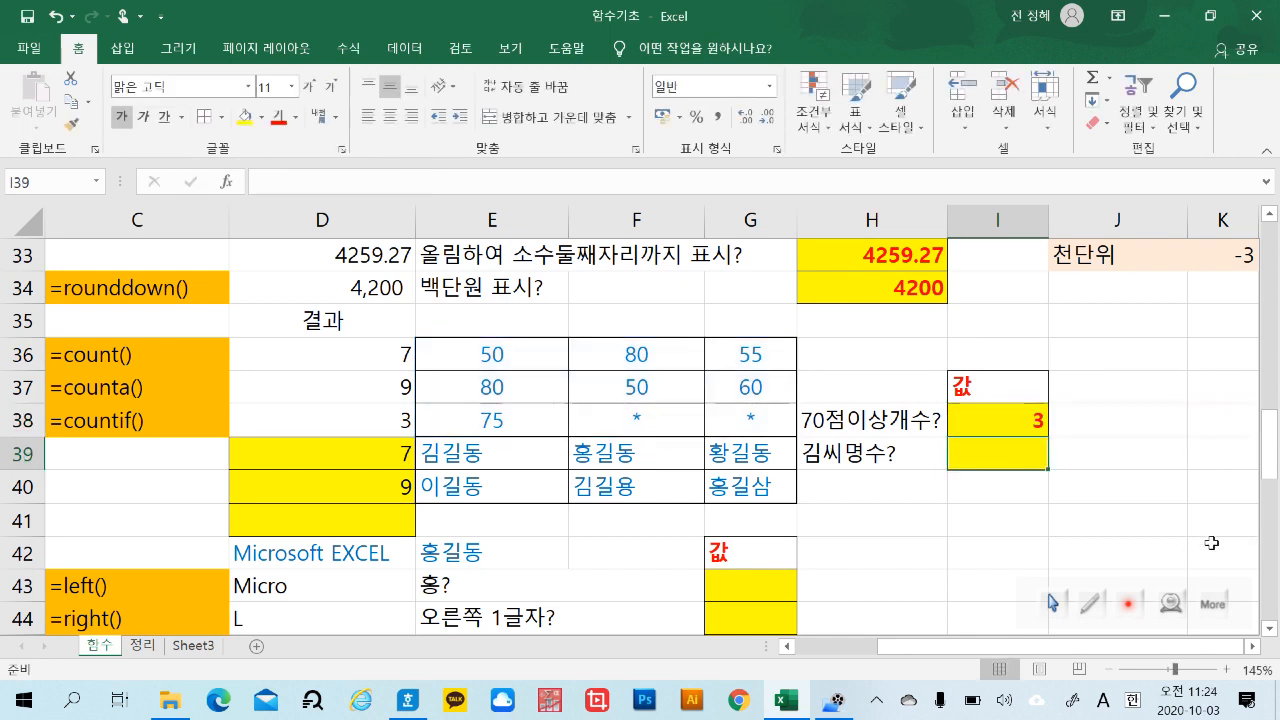
Check the COUNTIF formula in I38 against the qualifying scores in E36:G38.
left_click(1030, 428)
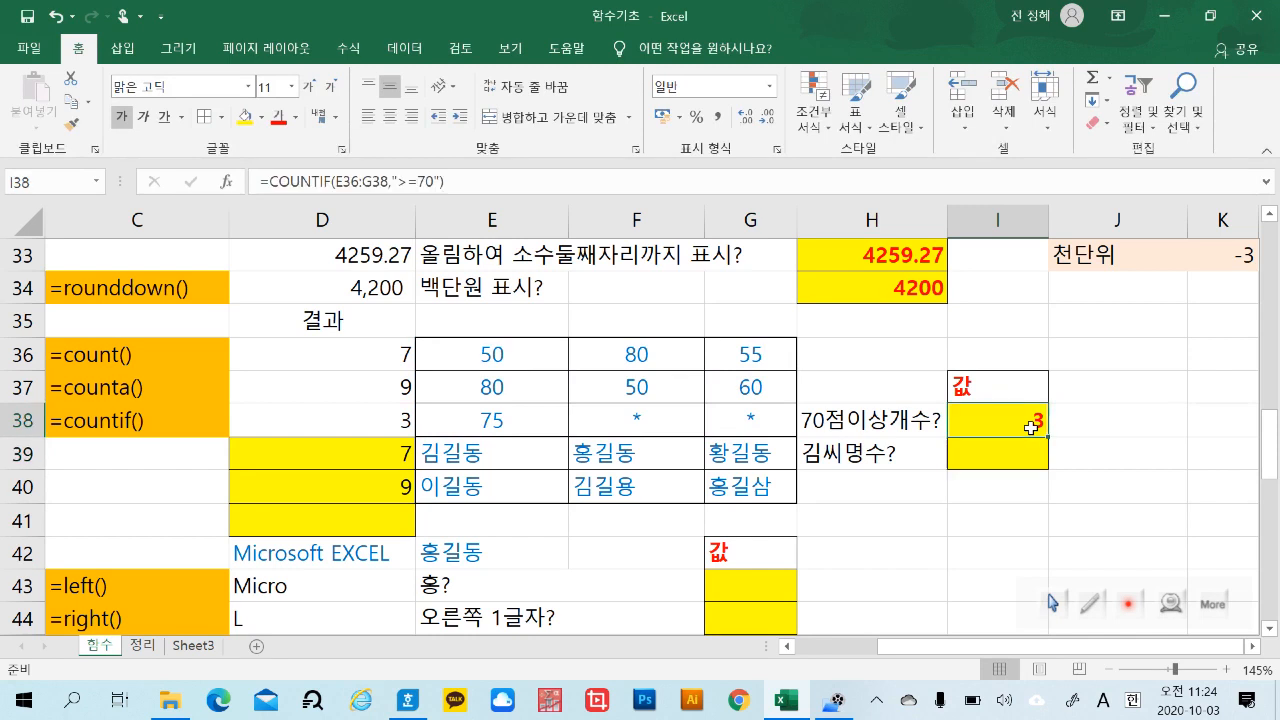
left_click(516, 410)
left_click(514, 393)
left_click(643, 354)
left_click(981, 541)
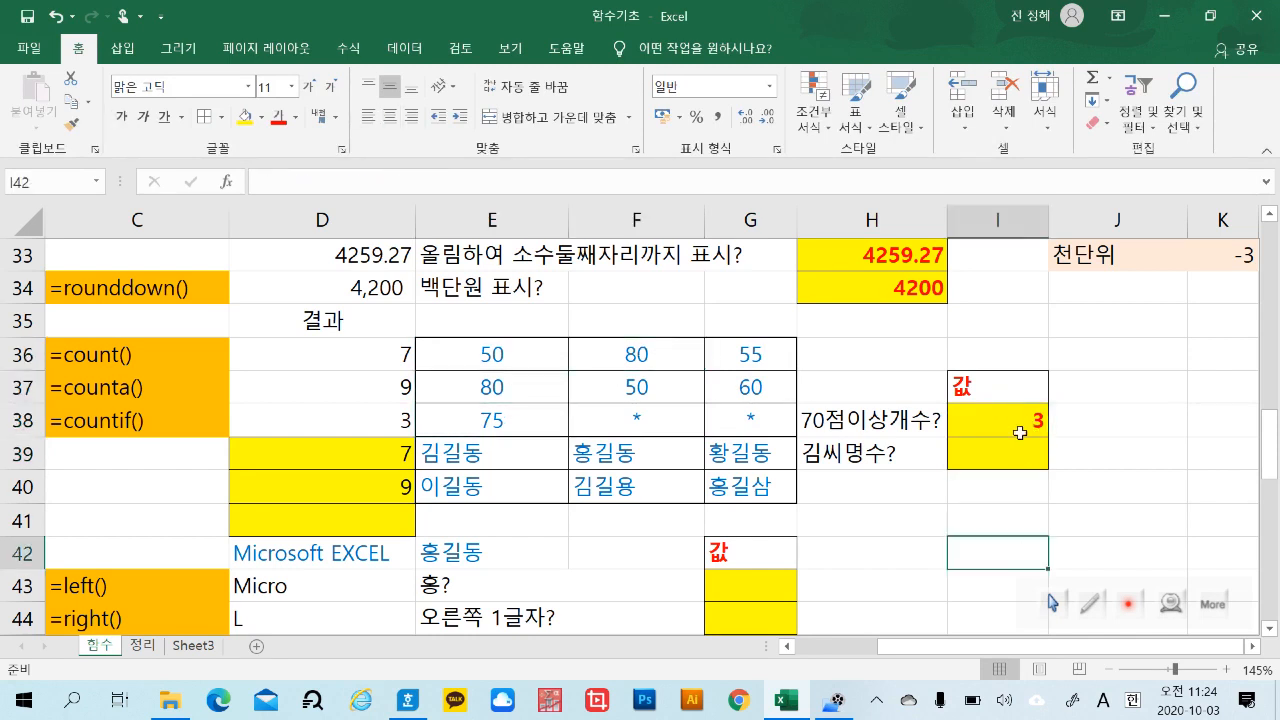
Append &"개" to the COUNTIF formula in I38 so the count carries a unit.
left_click(1020, 426)
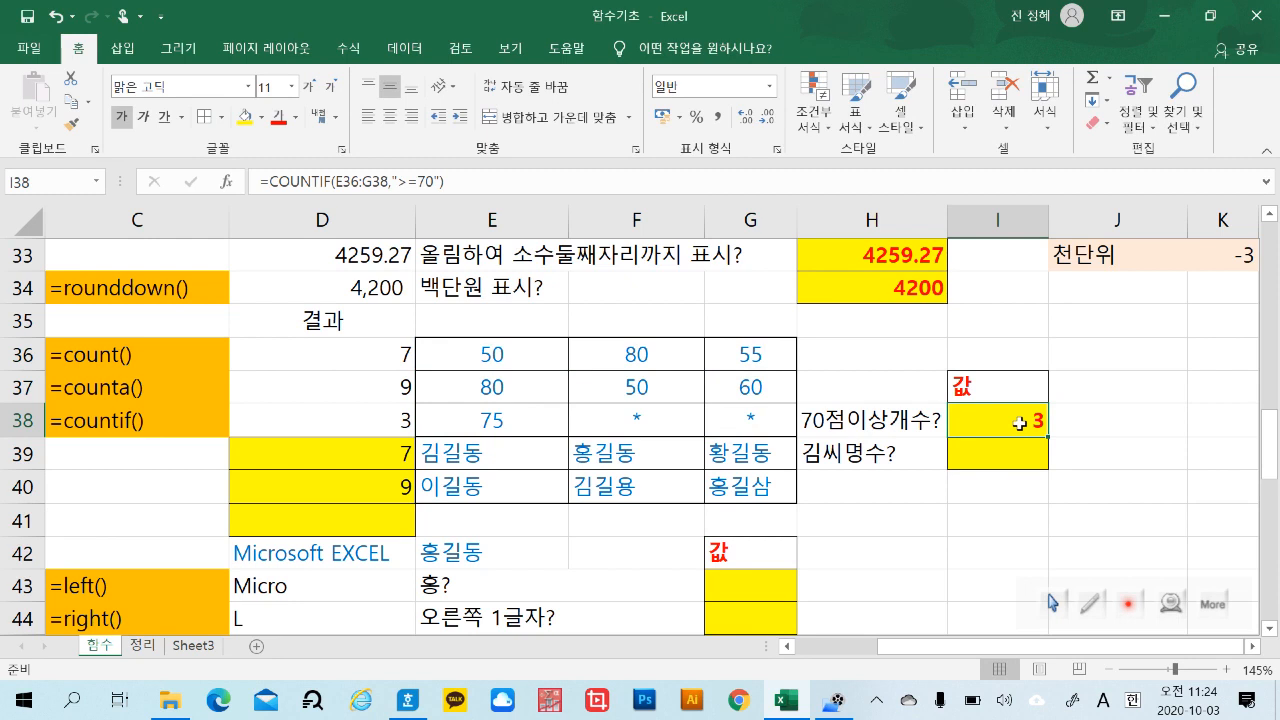
left_click(632, 180)
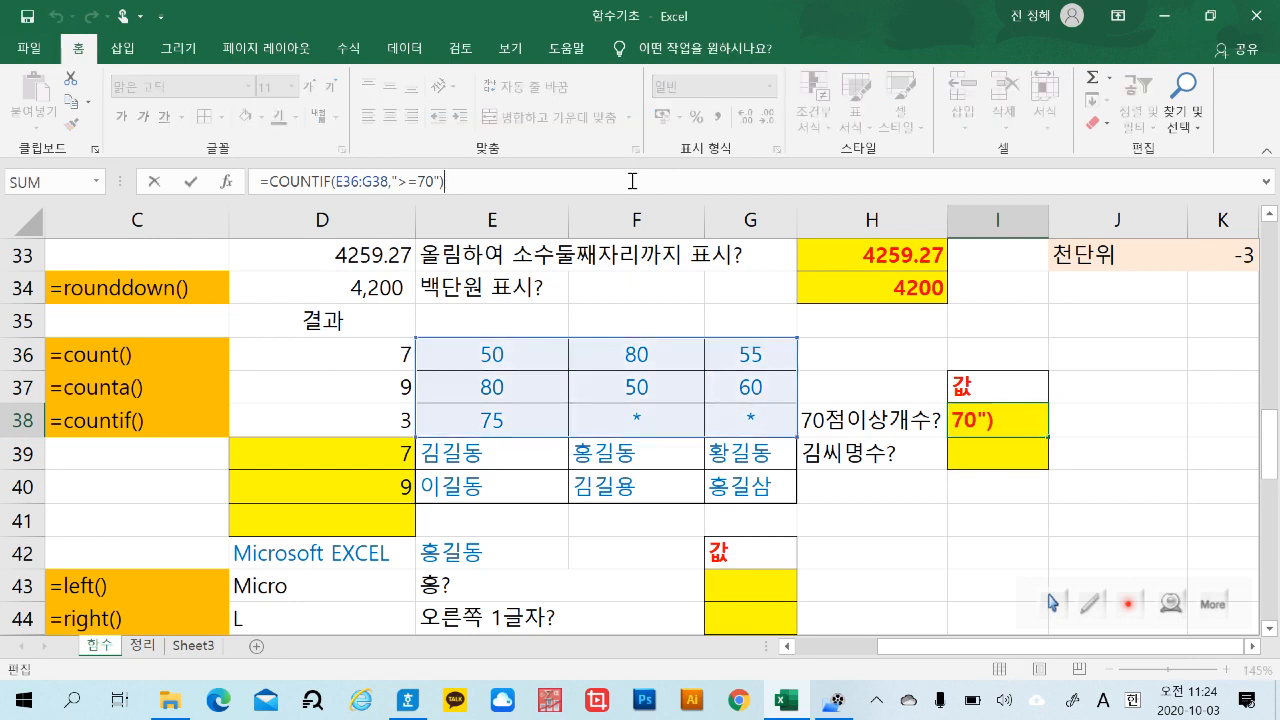
type("&\"r")
key("BackSpace")
type("개\"")
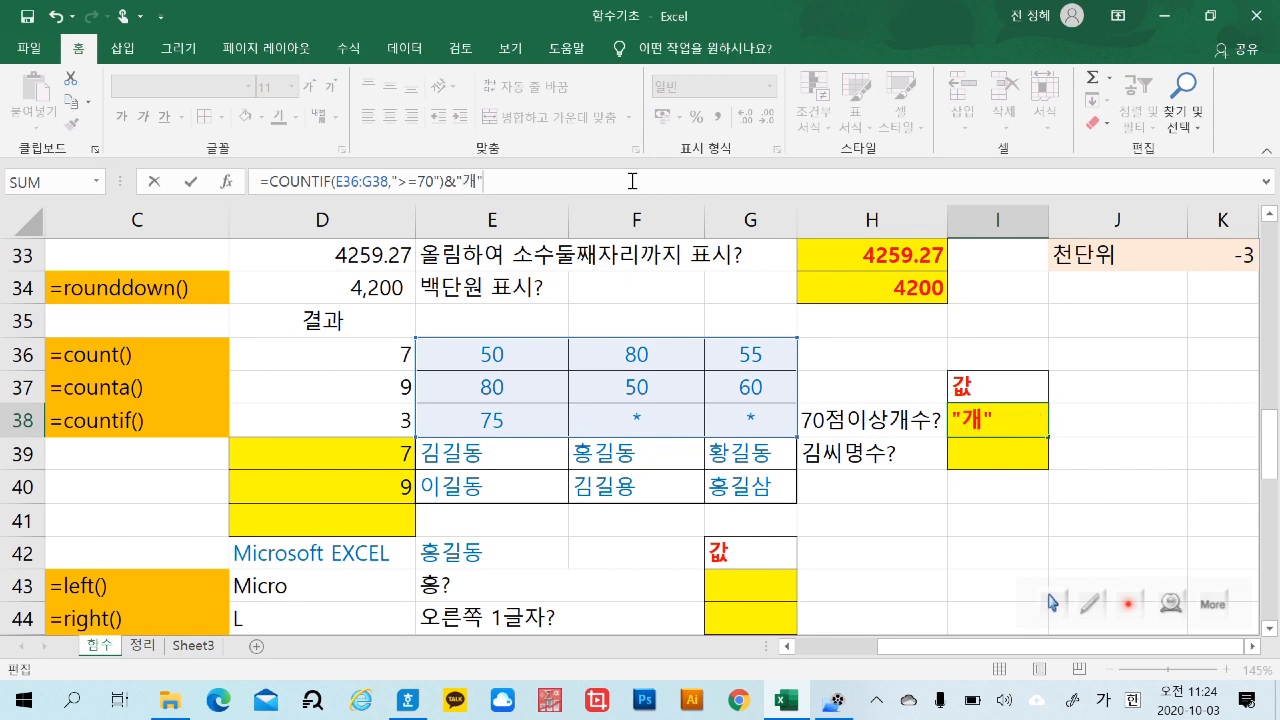
key("Return")
left_click(1129, 467)
left_click(977, 452)
double_click(977, 452)
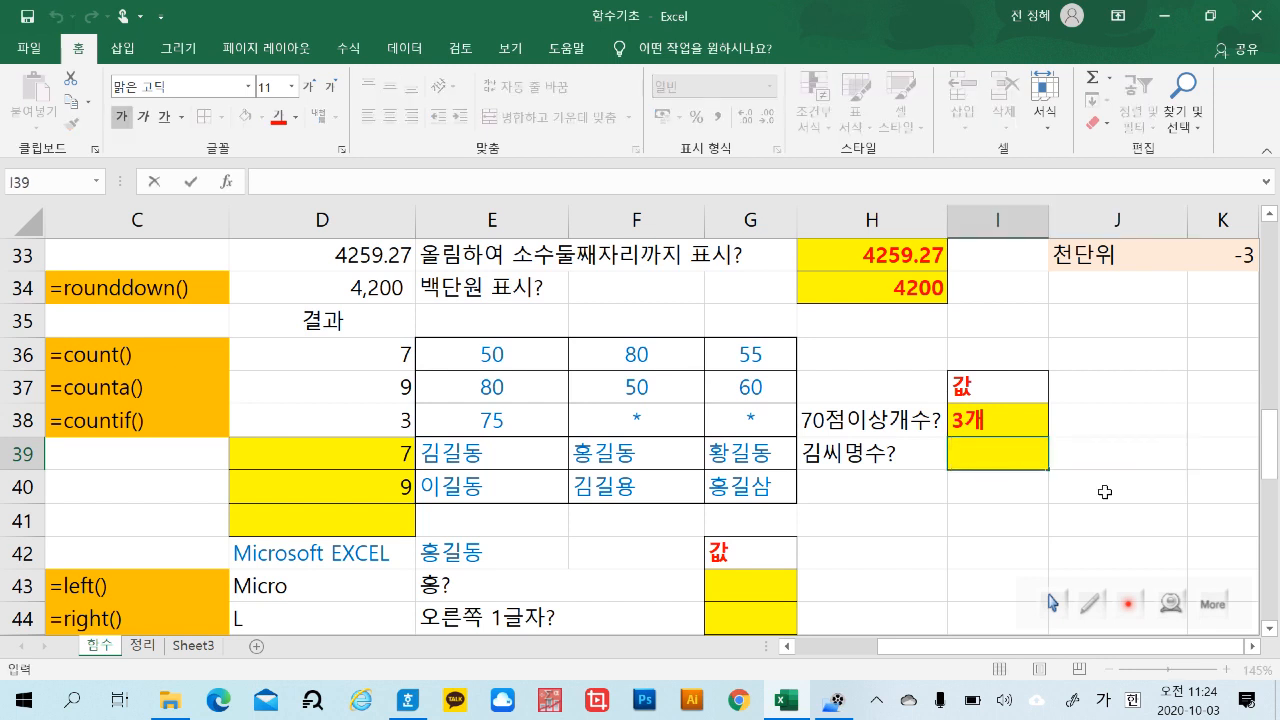
type("=")
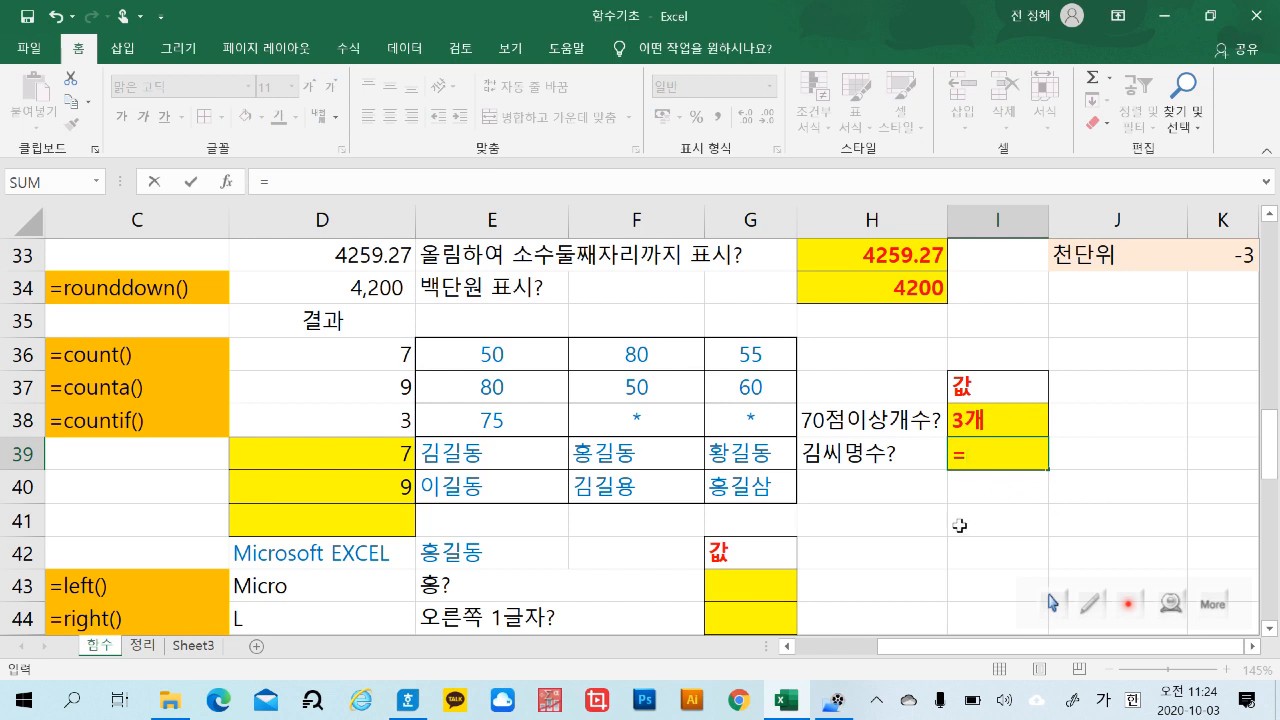
left_click_drag(533, 462, 738, 486)
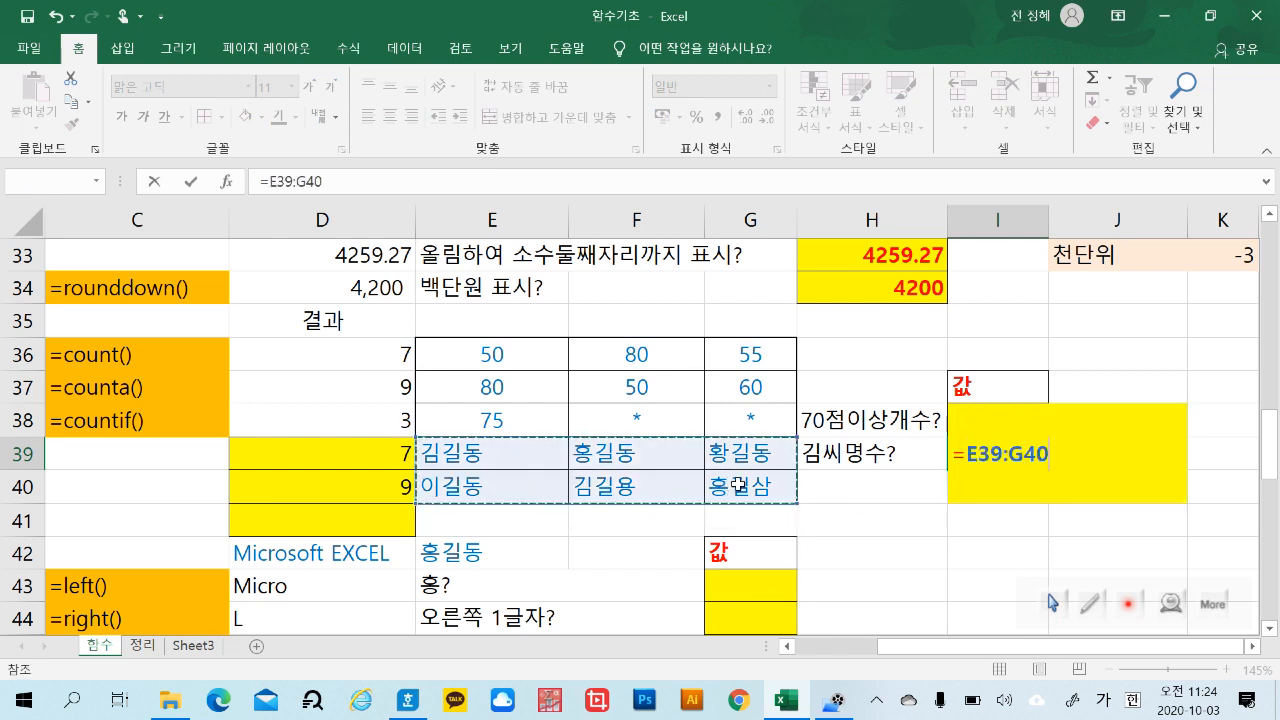
key("Return")
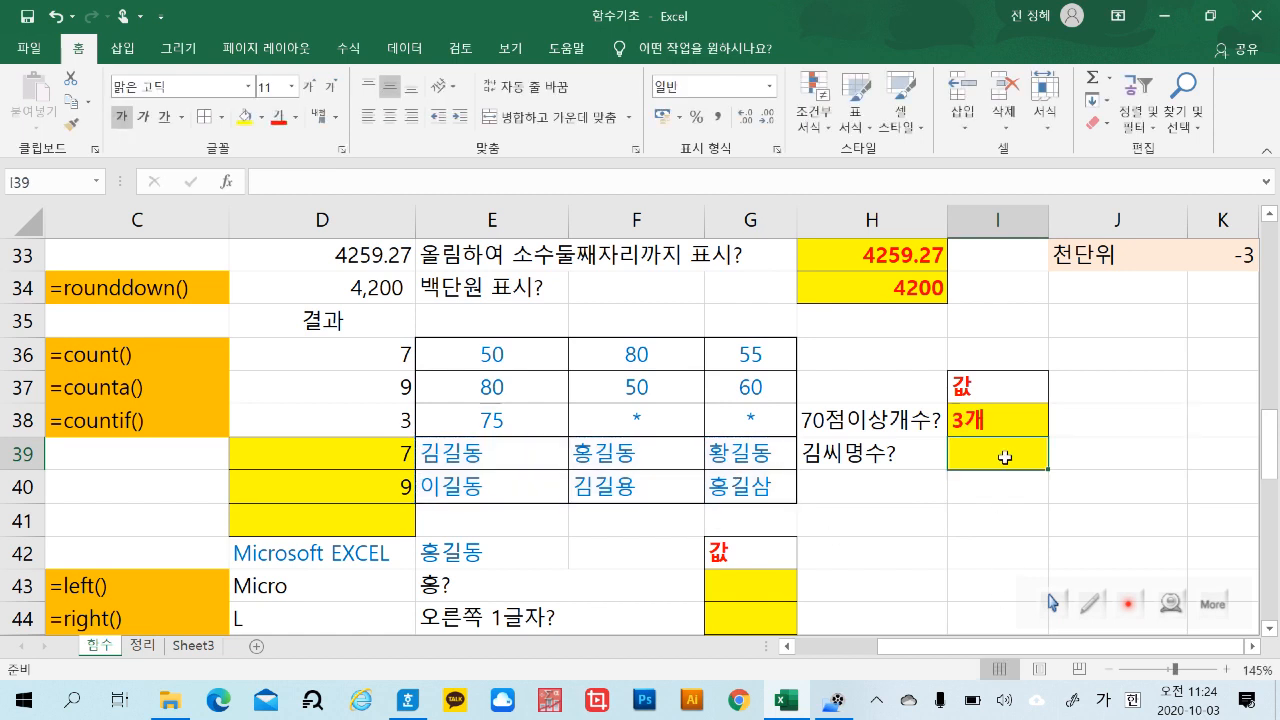
Enter a COUNTIF formula in I39 over the range E39:G40 with the wildcard criterion "김*".
type("=채")
key("BackSpace")
key("BackSpace")
key("Hangul")
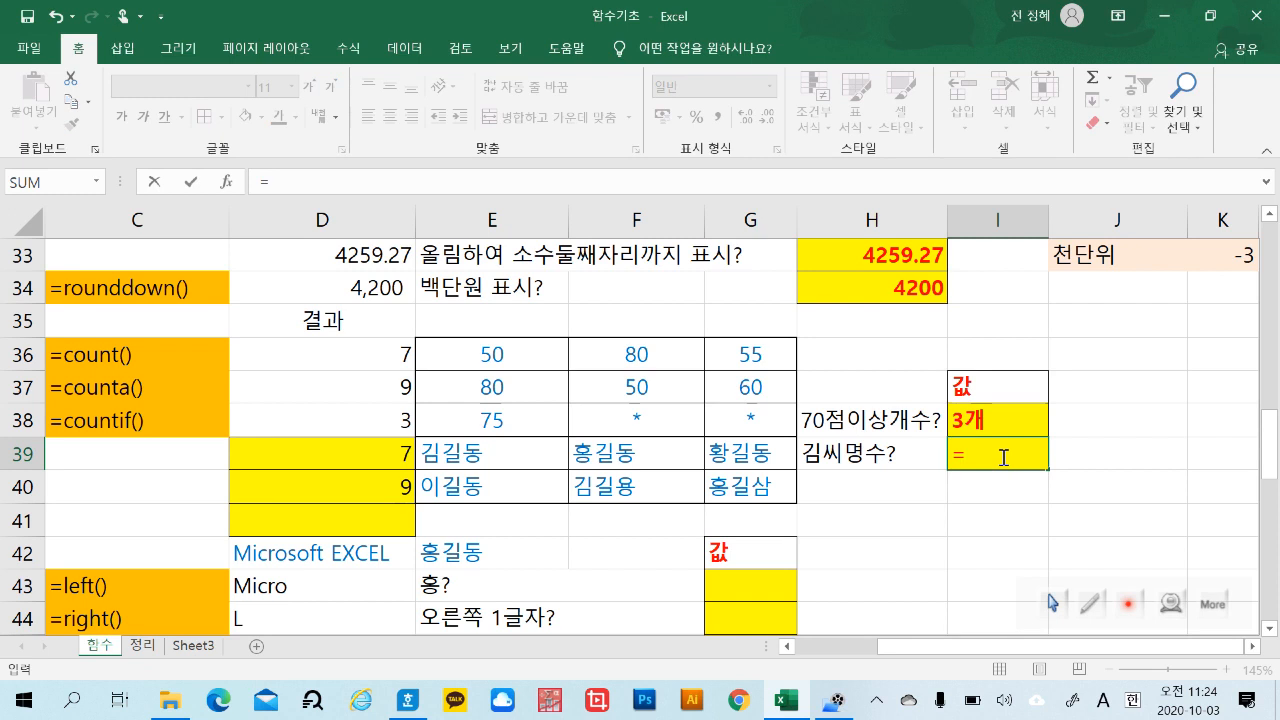
type("cou")
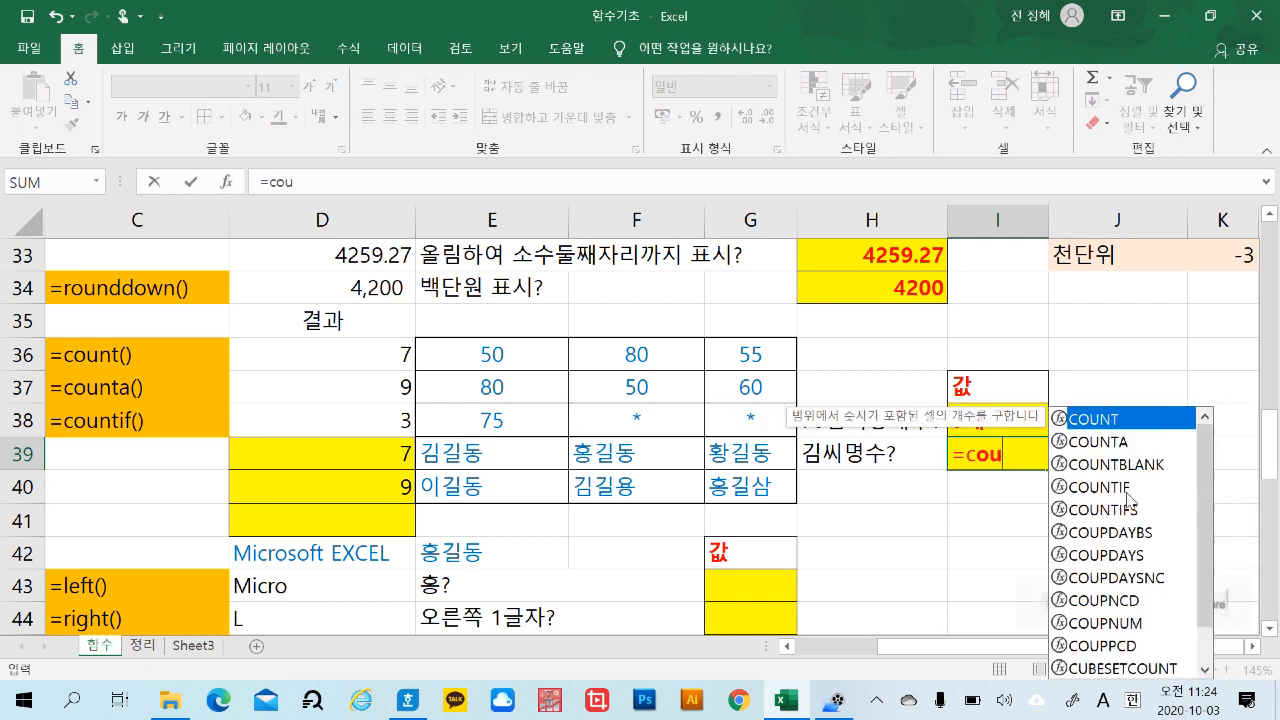
double_click(1128, 490)
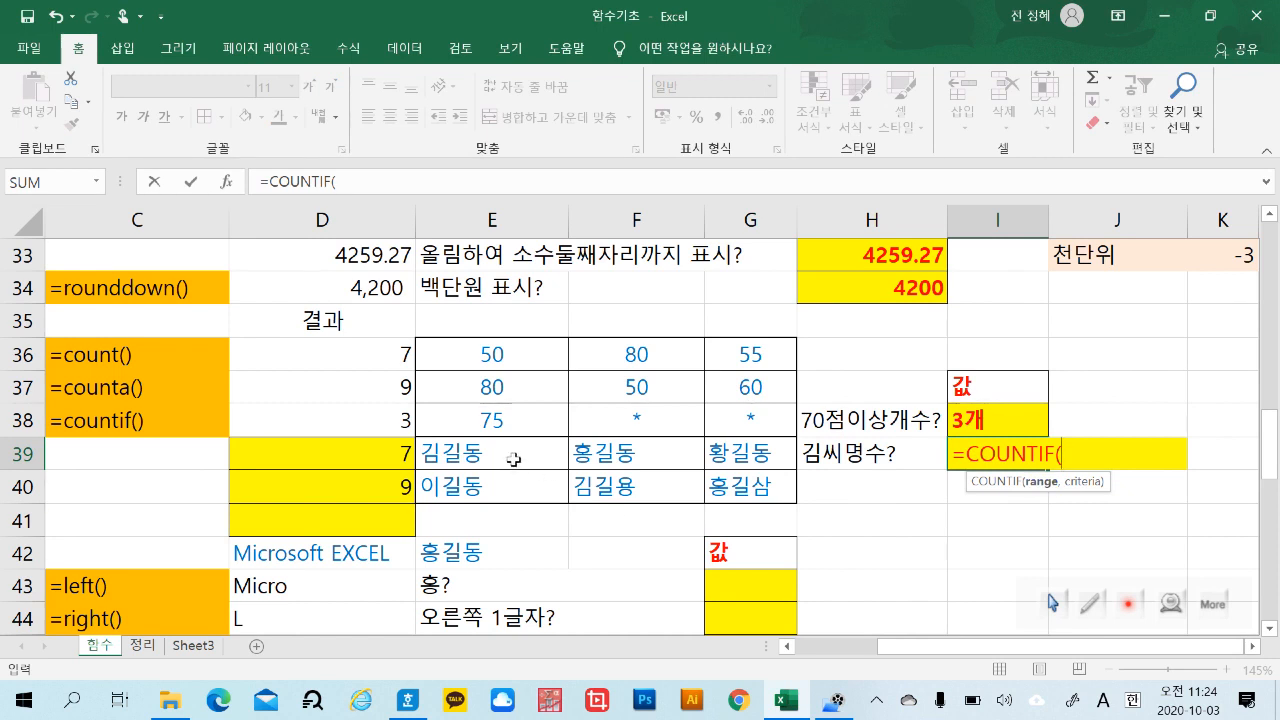
left_click_drag(513, 459, 741, 488)
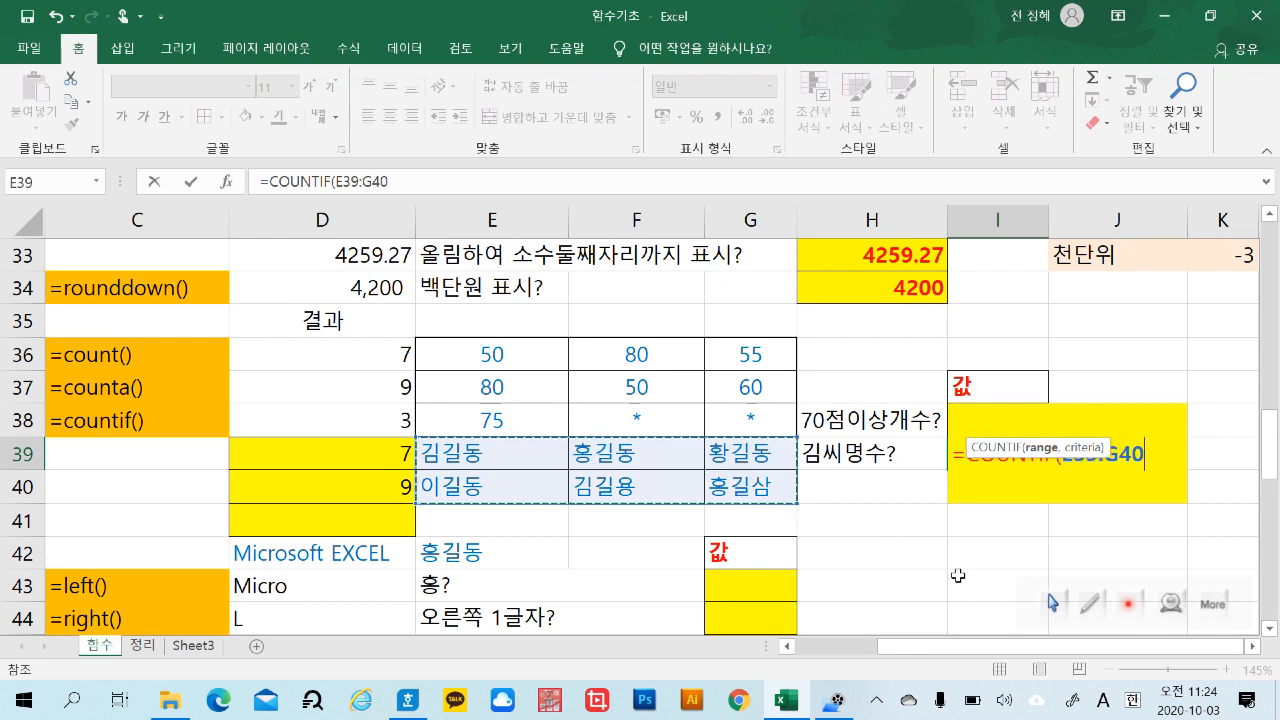
type(",")
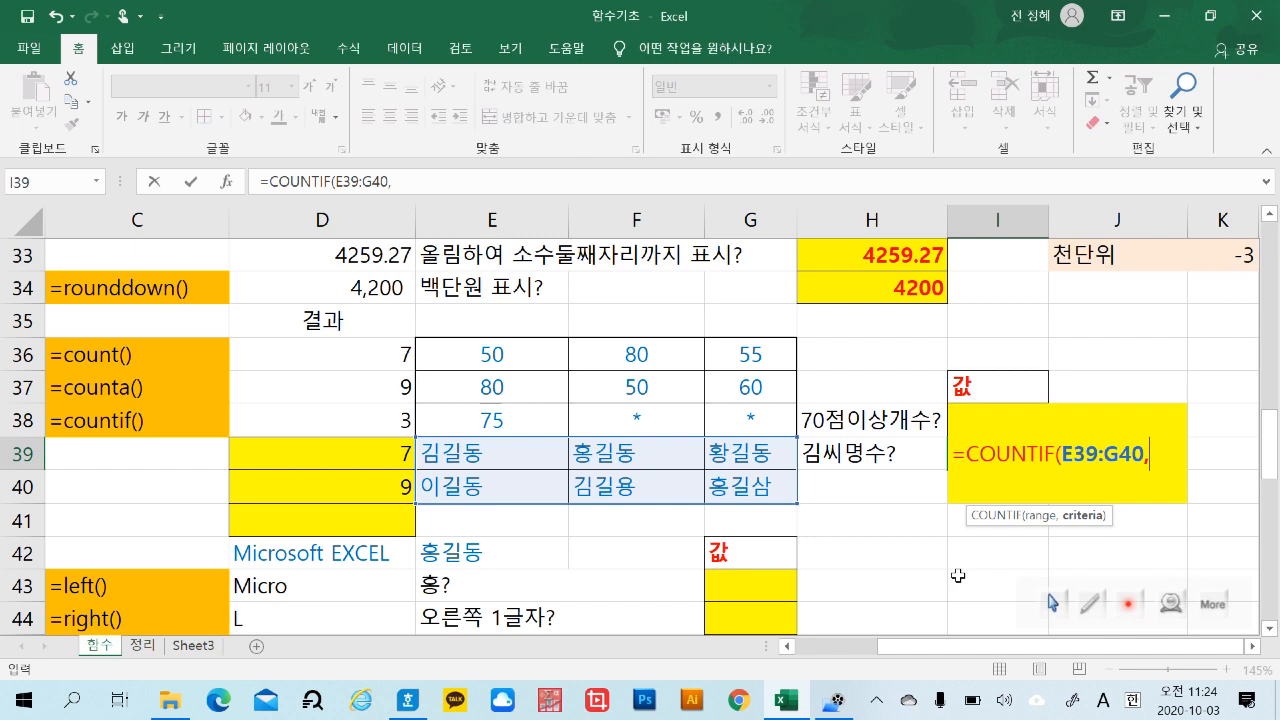
type("\"r")
key("BackSpace")
key("Hangul")
type("김")
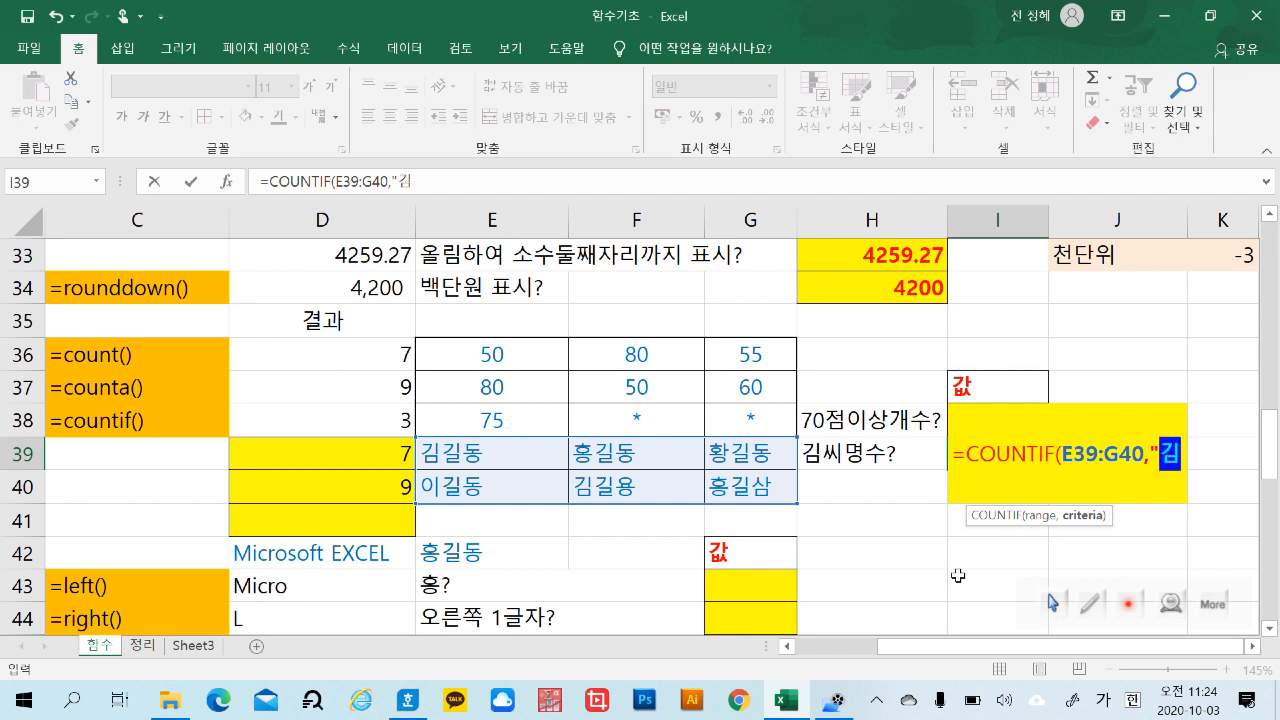
type("*")
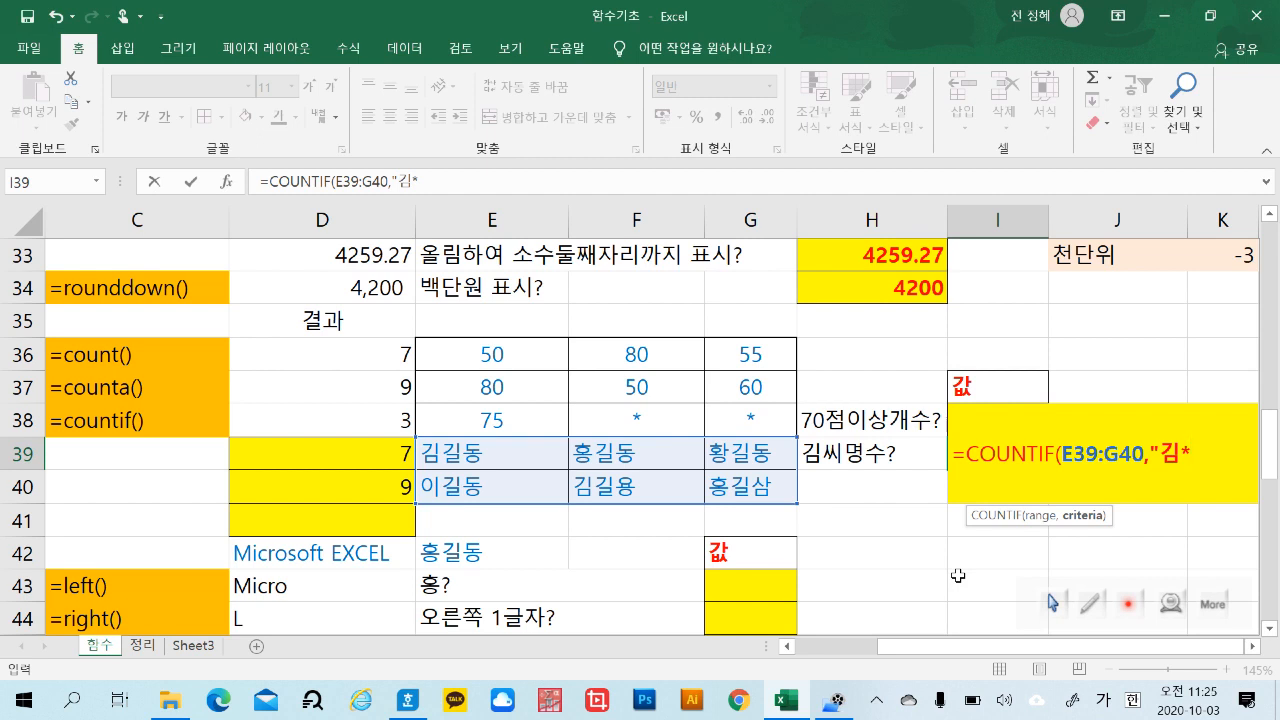
type("\"")
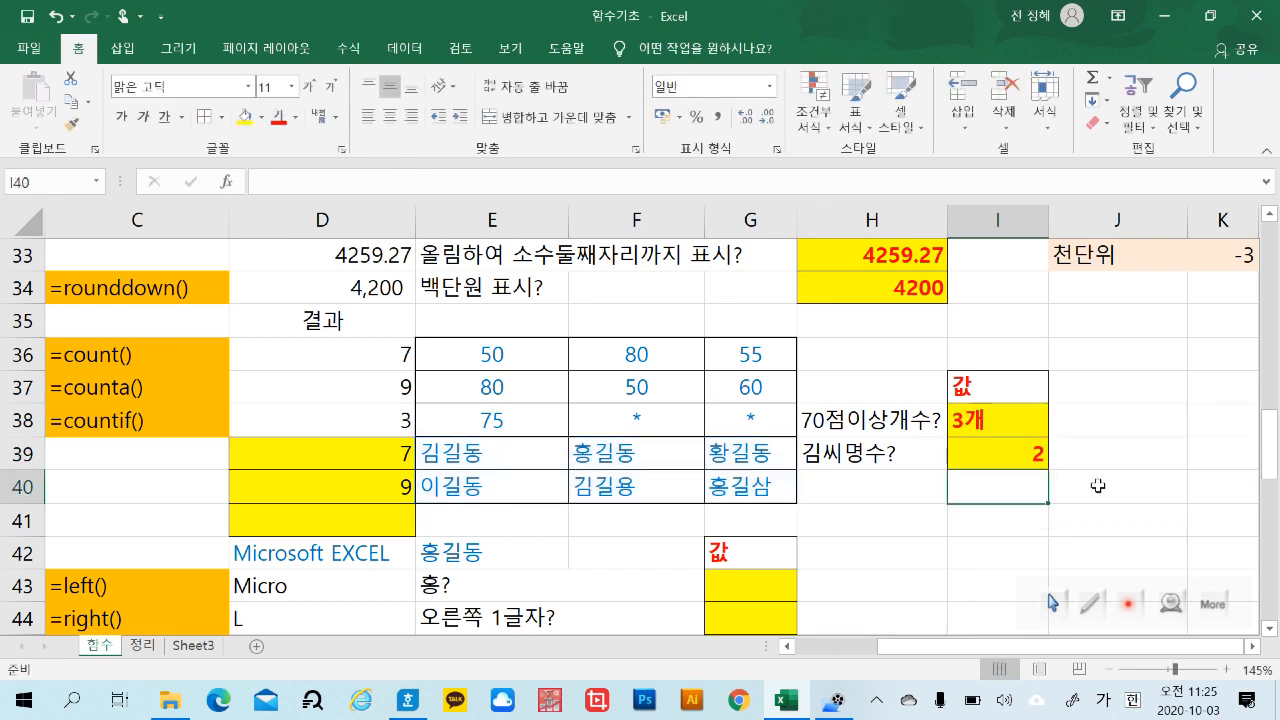
Append &"명" to the COUNTIF formula in I39 so the surname count carries a unit.
left_click(1026, 458)
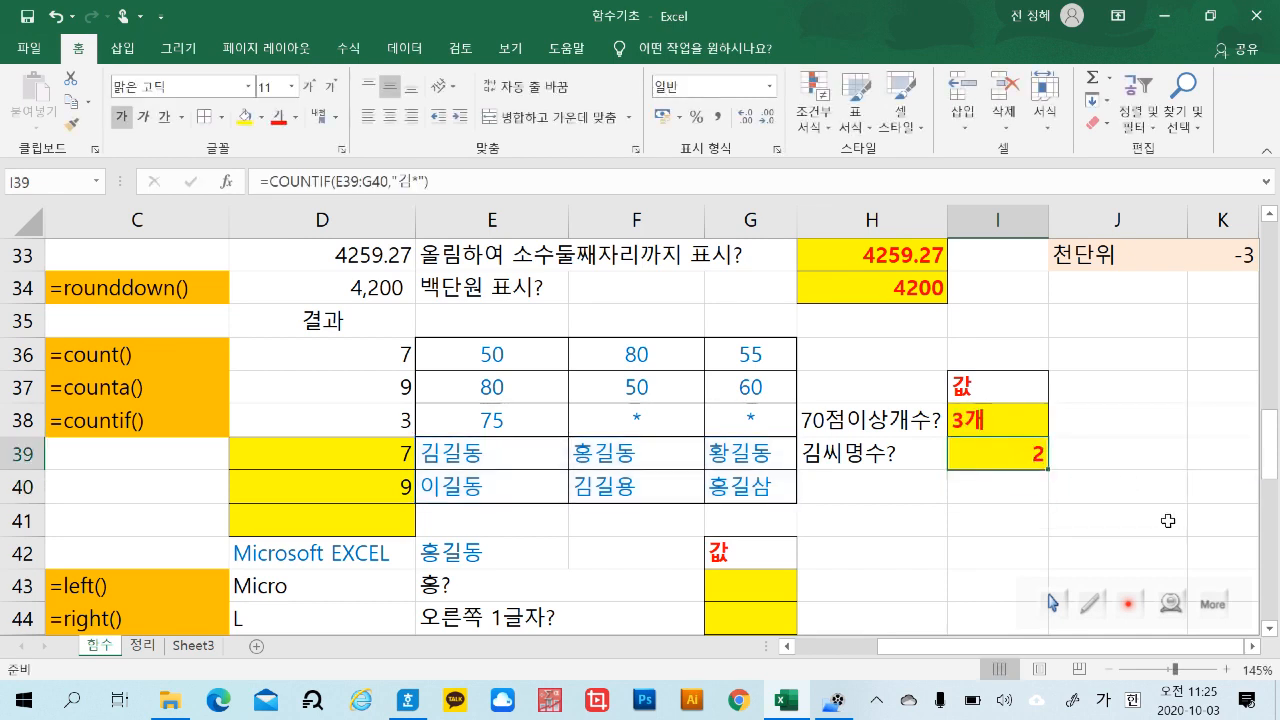
left_click(551, 185)
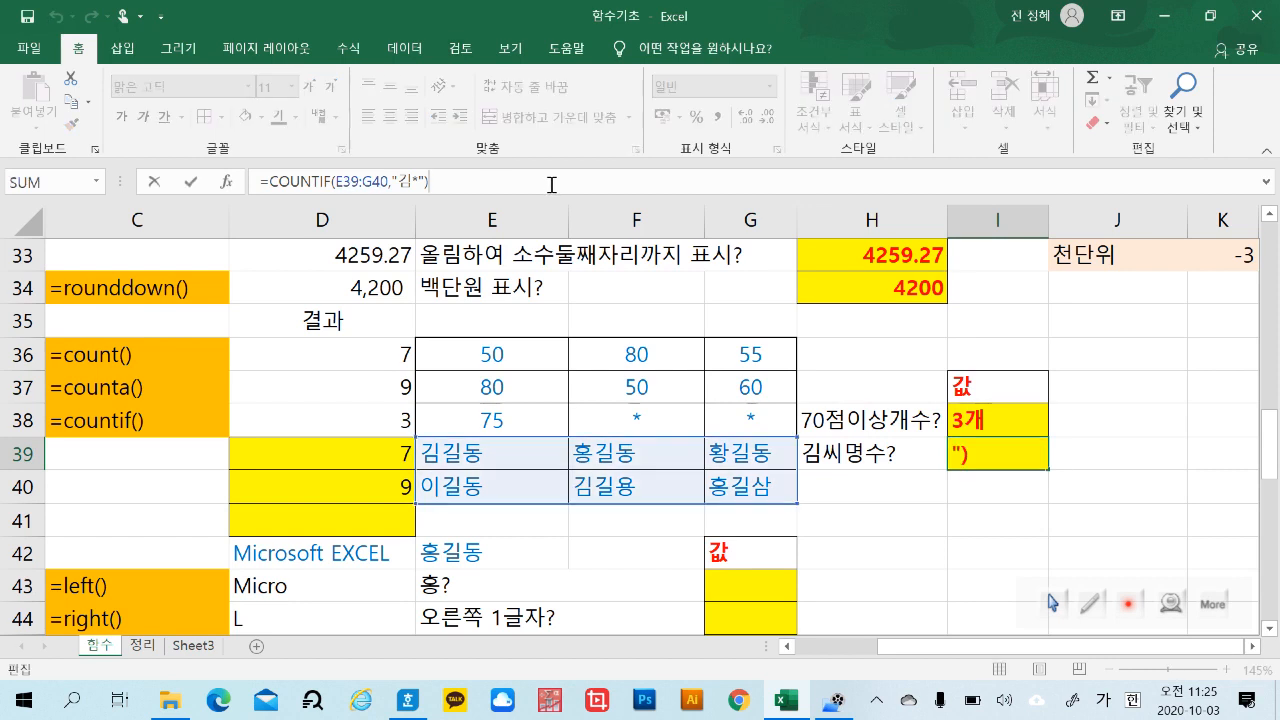
type("&\"명")
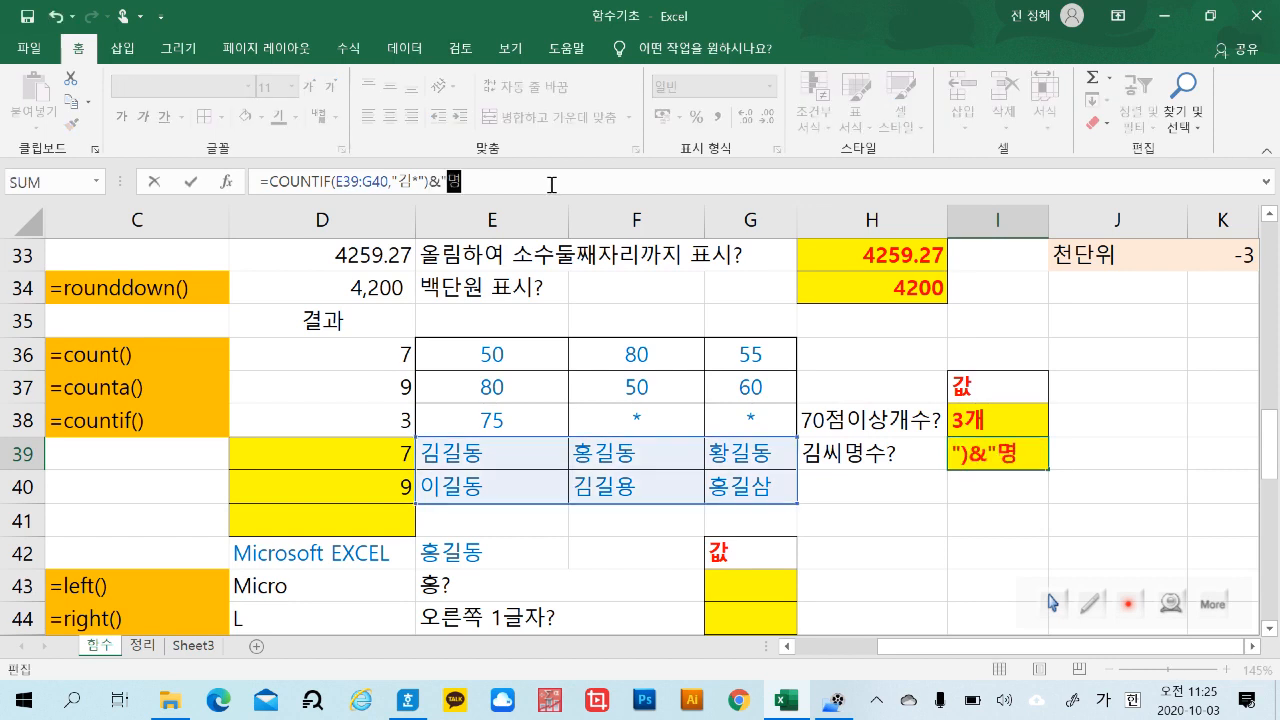
type("\"")
key("Return")
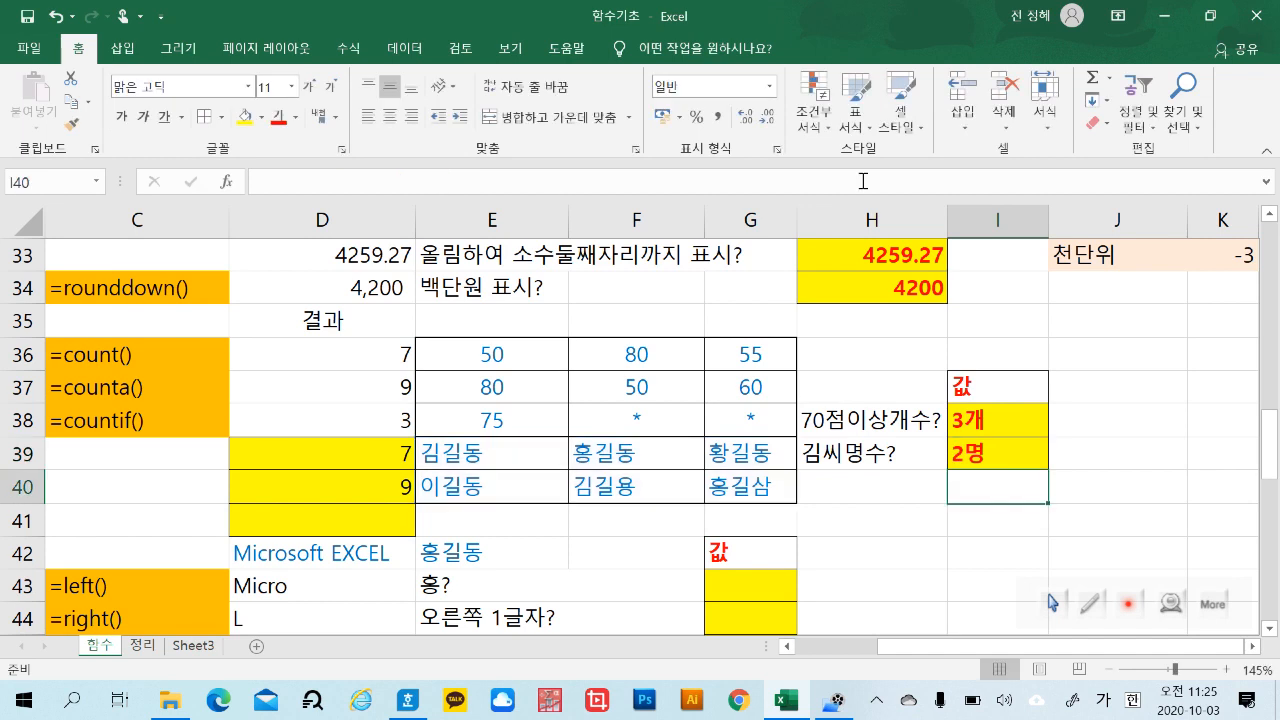
Examine the empty answer cell D41 and the surnames in the name range E39:G40.
left_click(1010, 567)
left_click(340, 528)
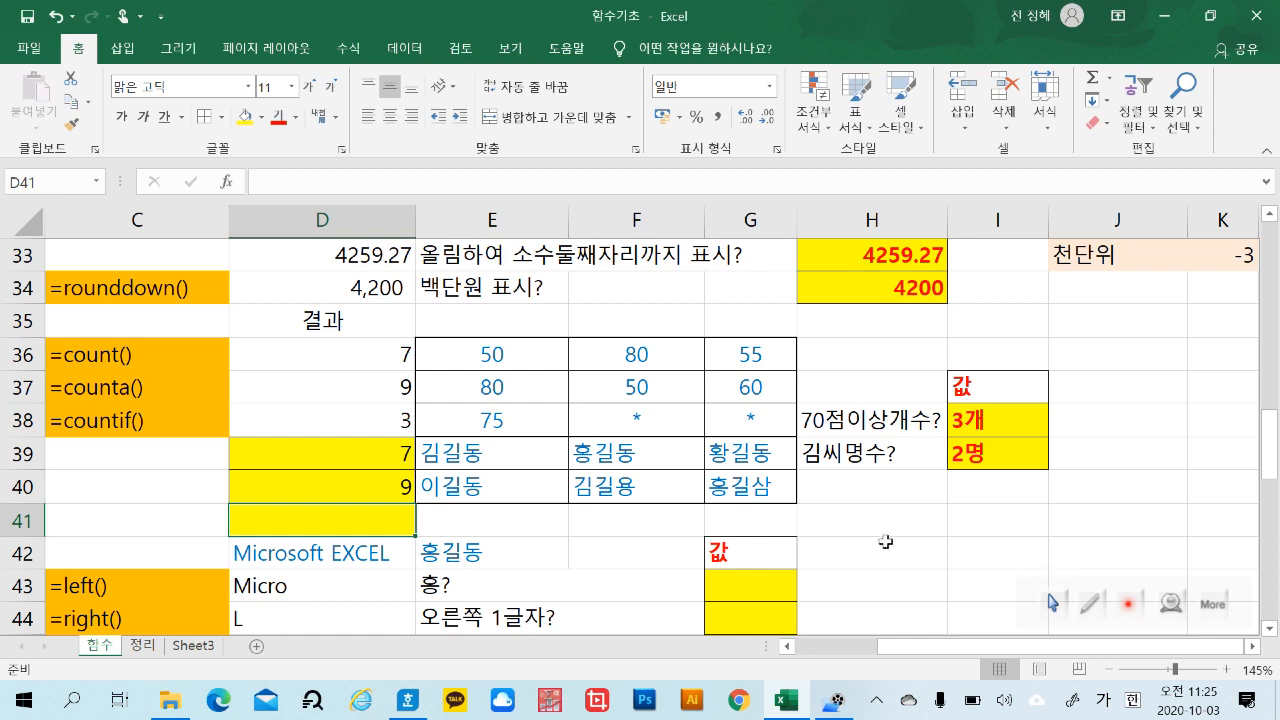
left_click(516, 454)
left_click(505, 489)
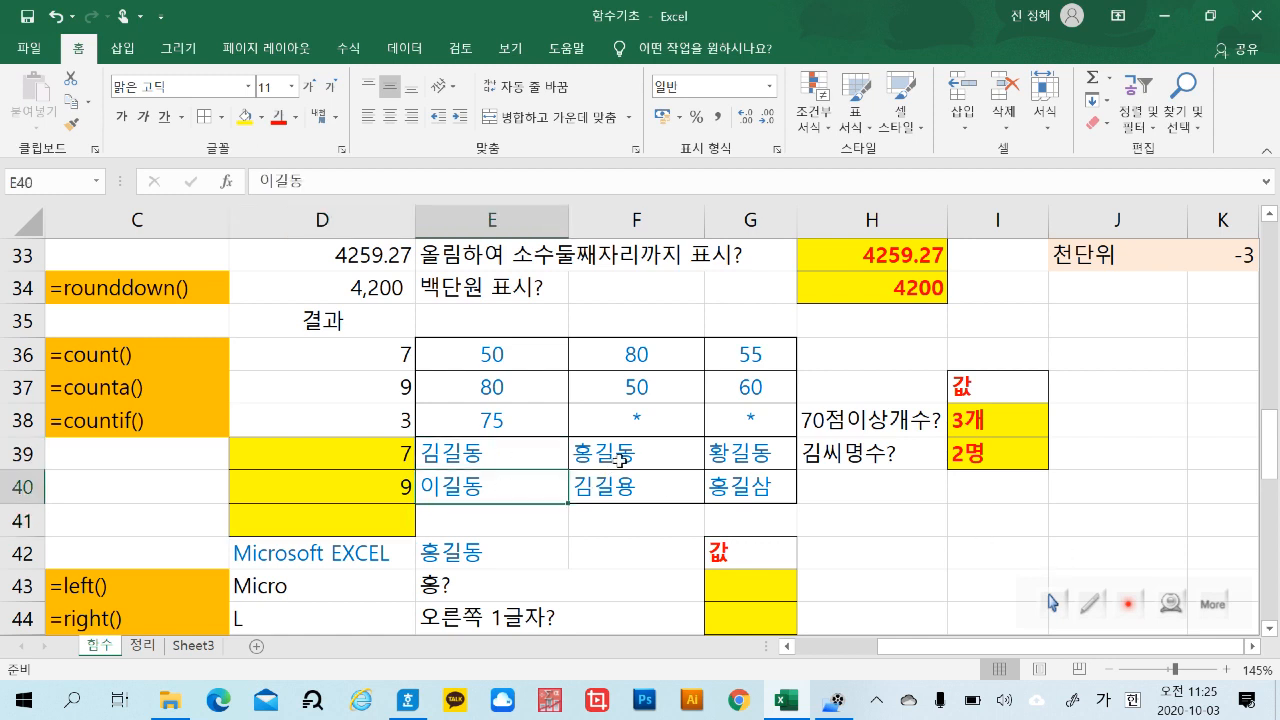
left_click(618, 458)
left_click(740, 456)
left_click(928, 546)
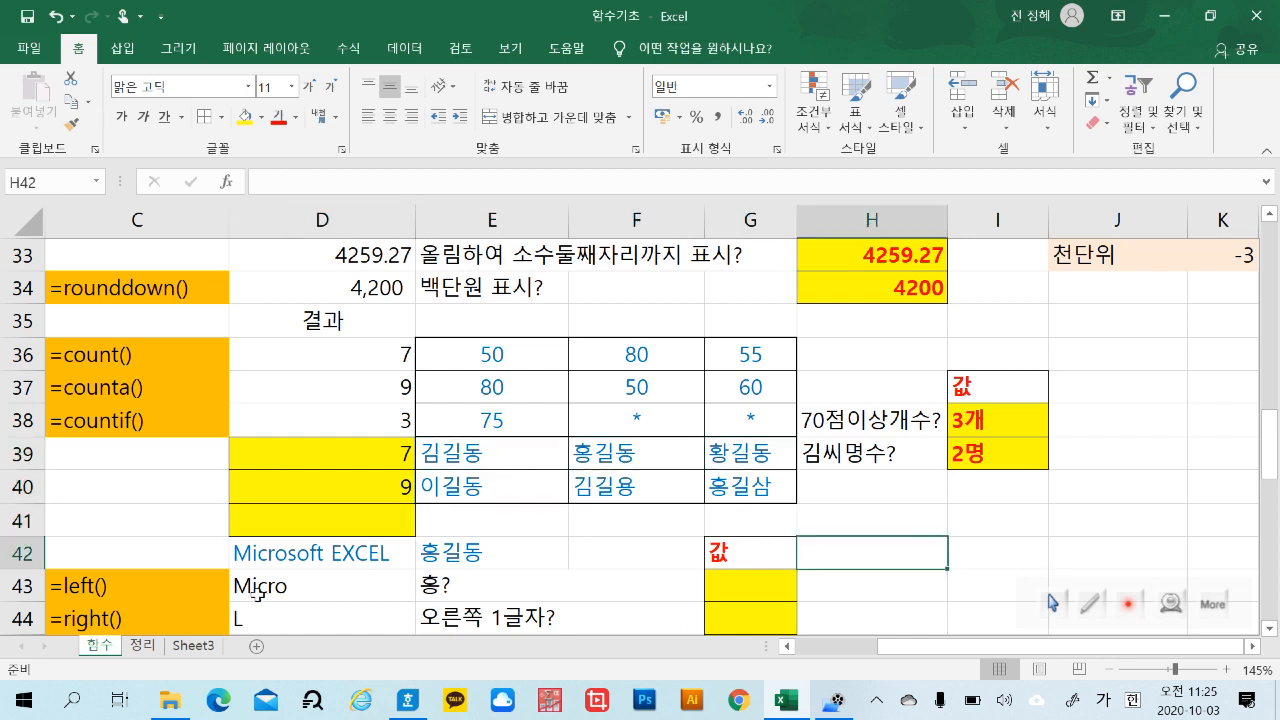
Start a COUNTIF formula in D41 with the name range E39:G40 as its range argument.
double_click(352, 521)
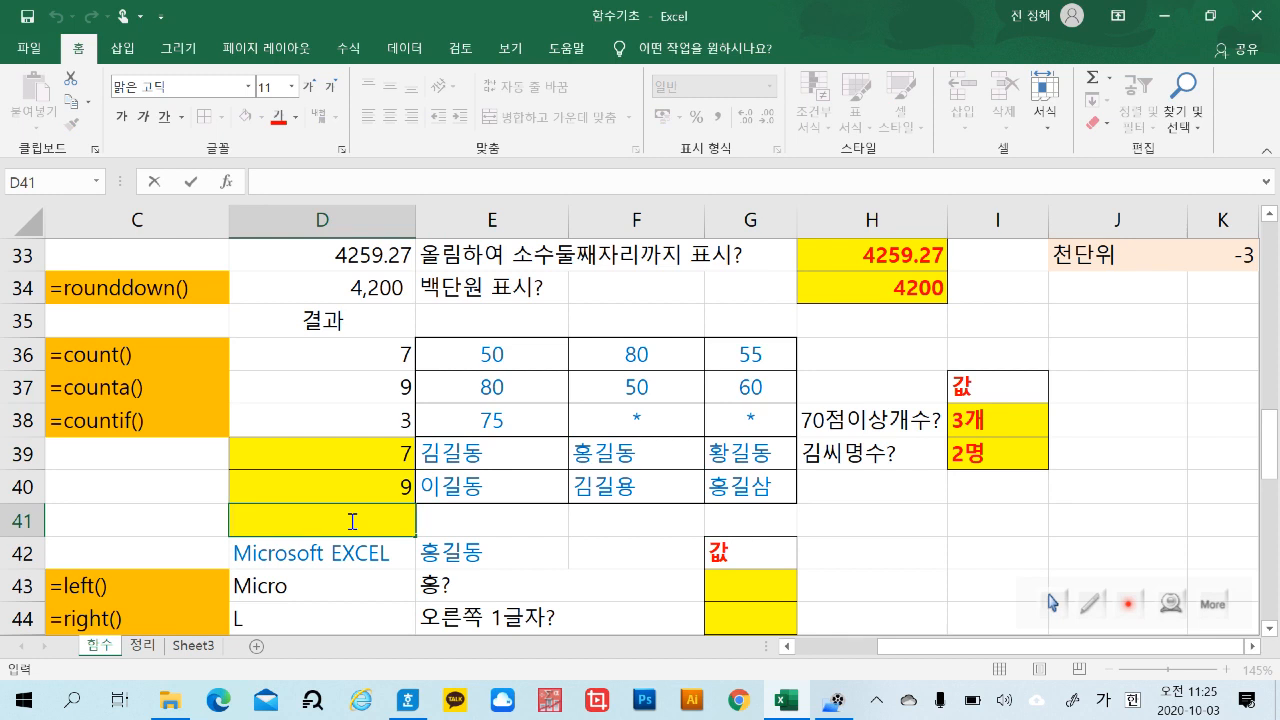
type("=")
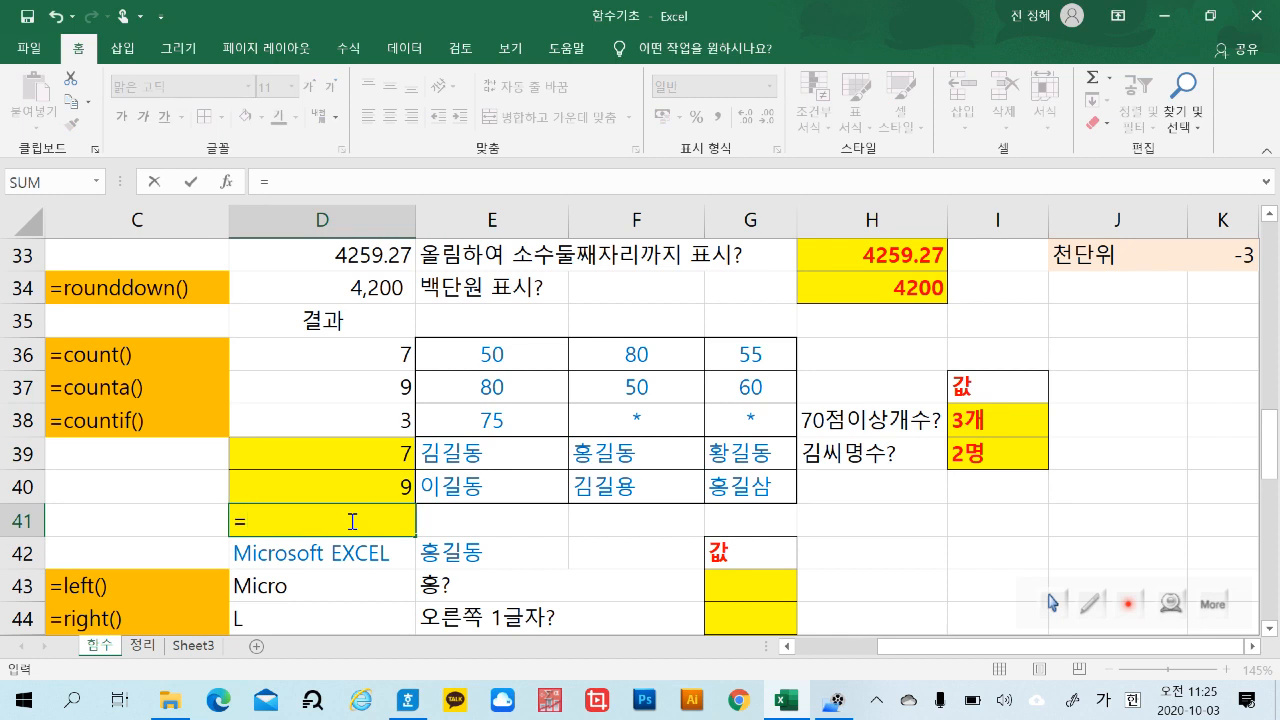
type("ㅅ")
key("BackSpace")
key("Hangul")
type("co")
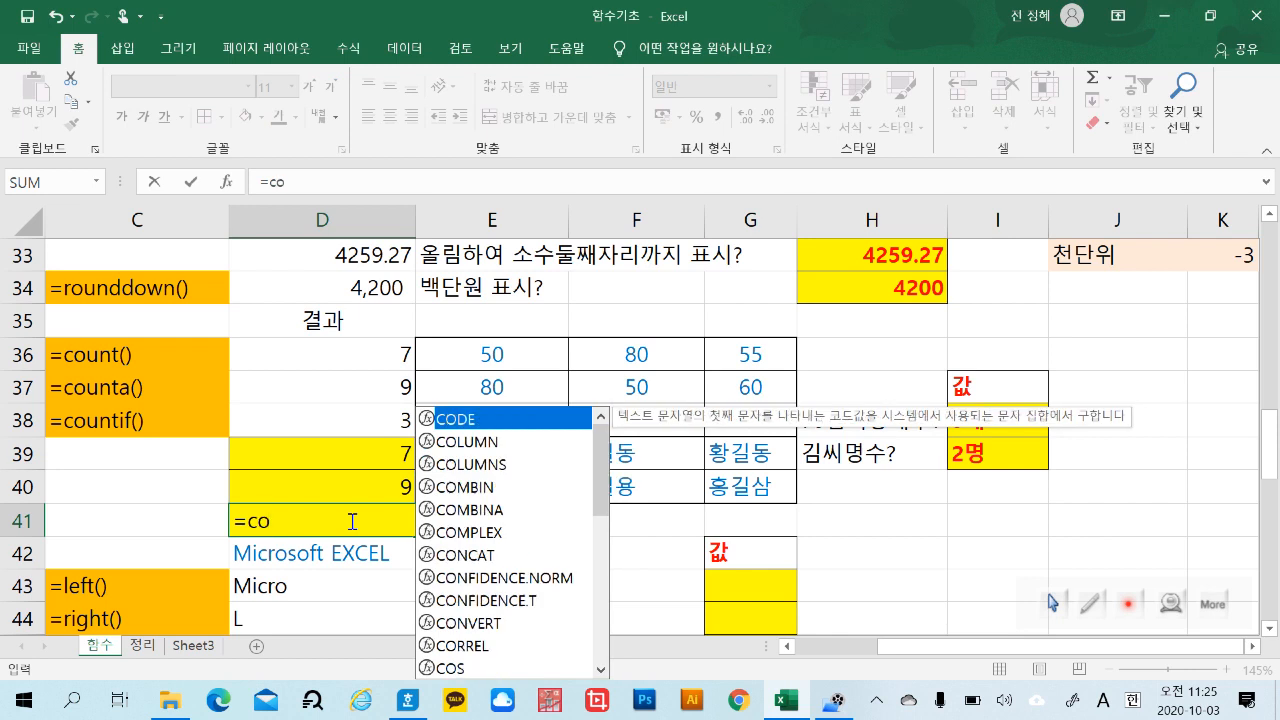
type("u")
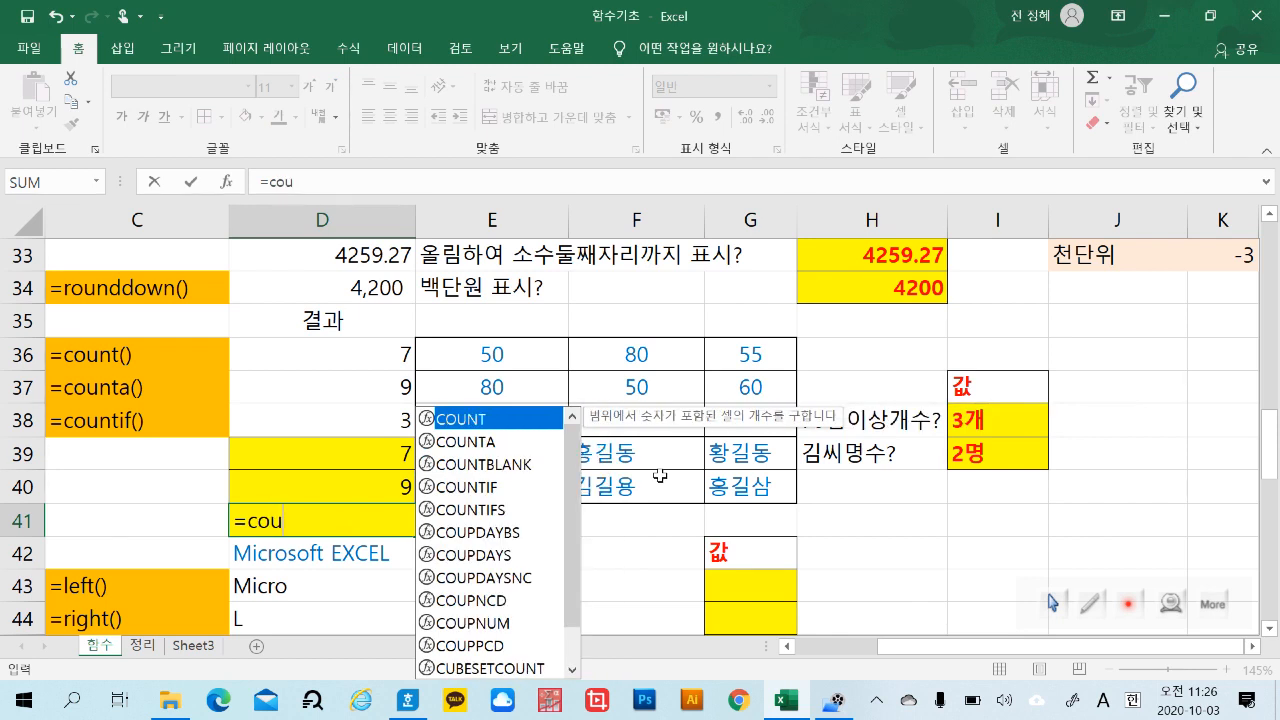
double_click(497, 488)
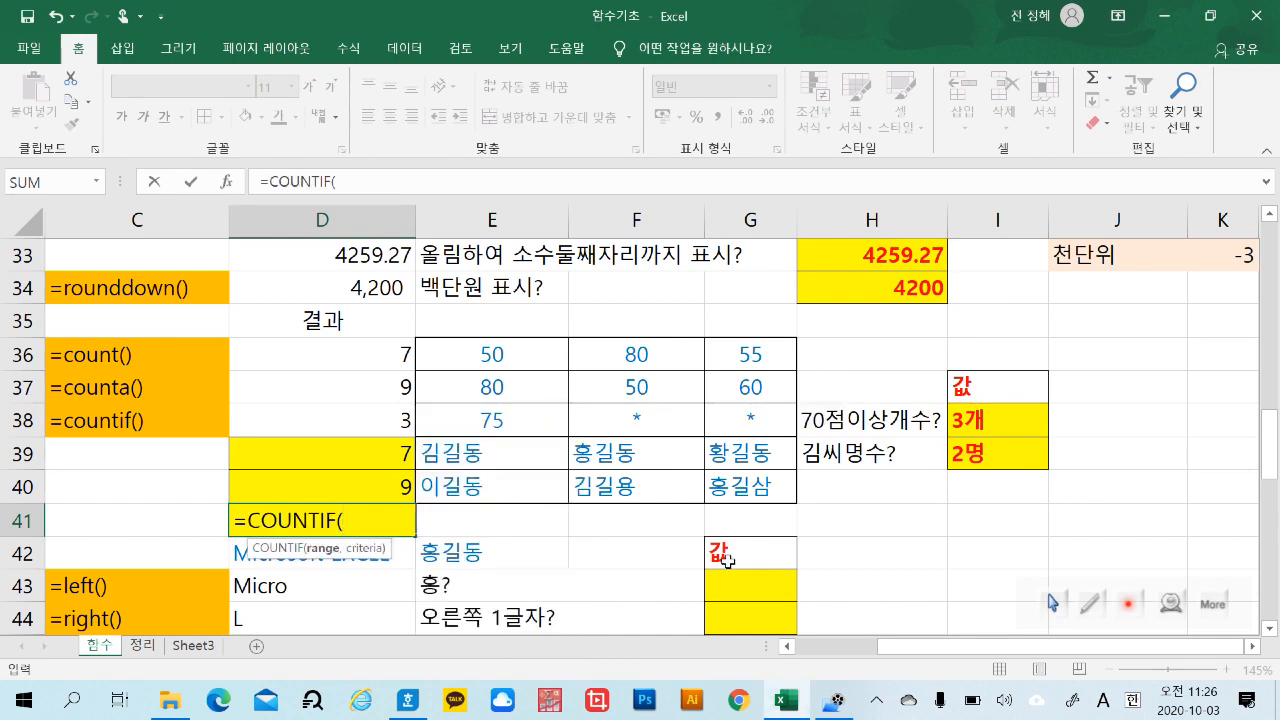
scroll(727, 560, "down", 1)
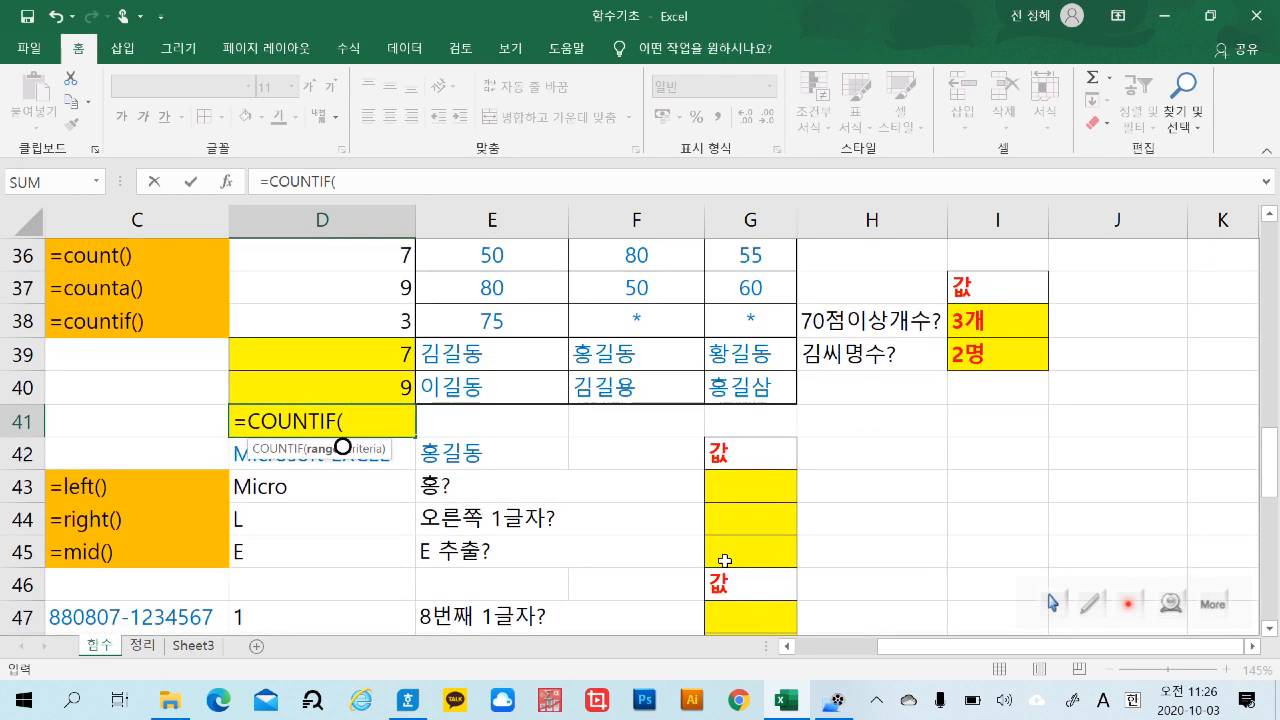
scroll(641, 551, "up", 1)
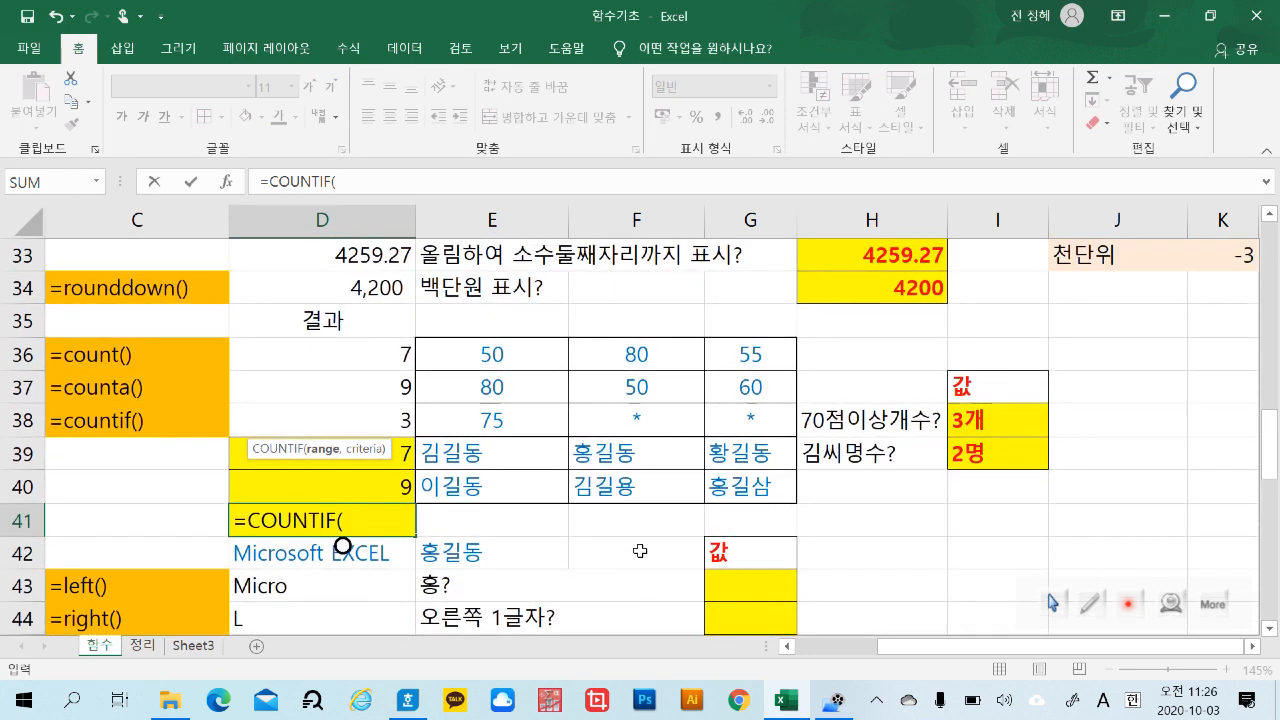
left_click_drag(471, 458, 750, 482)
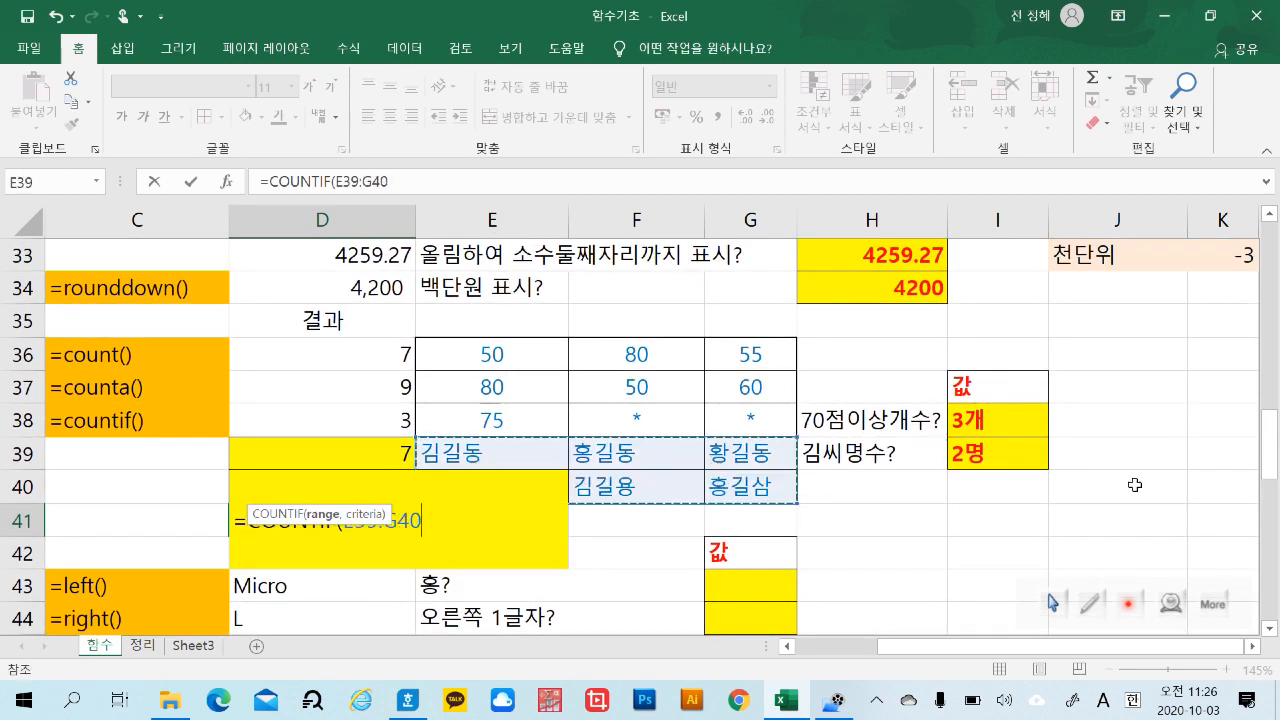
Complete the COUNTIF formula in D41 with the wildcard criterion "*길동".
type(",")
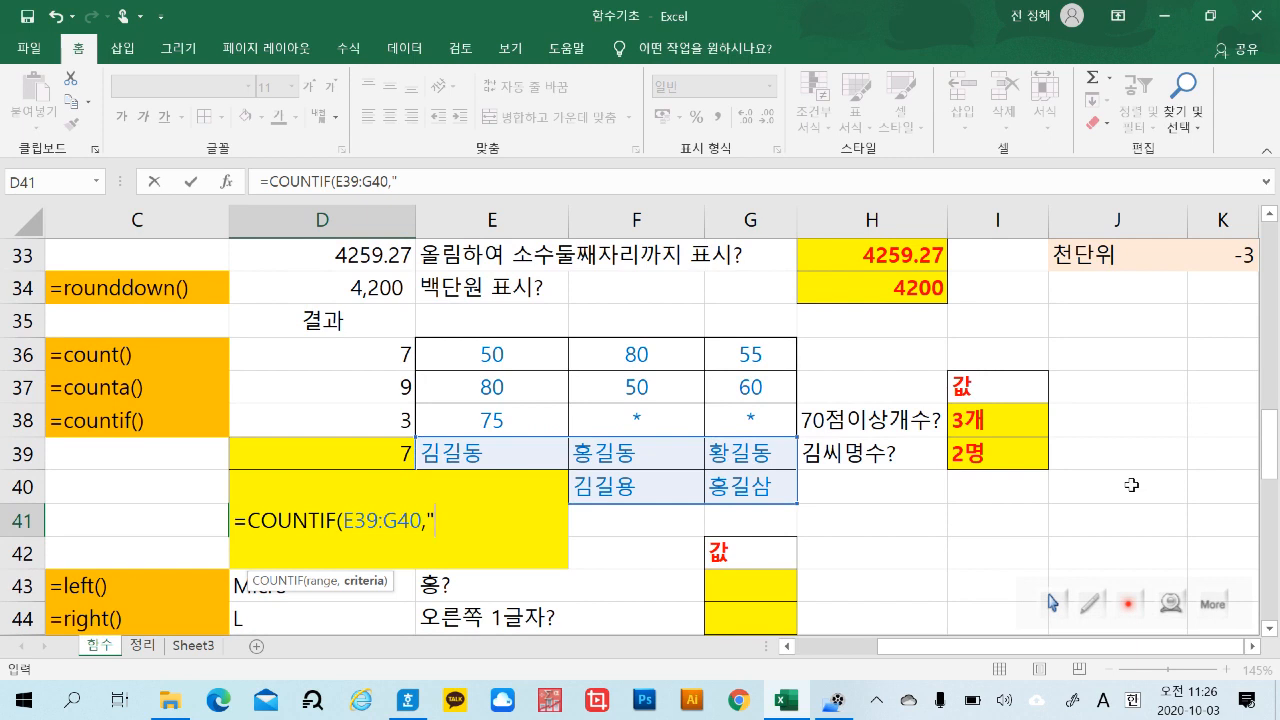
type("*")
type("rlf")
key("BackSpace")
key("BackSpace")
key("BackSpace")
key("Hangul")
type("길동")
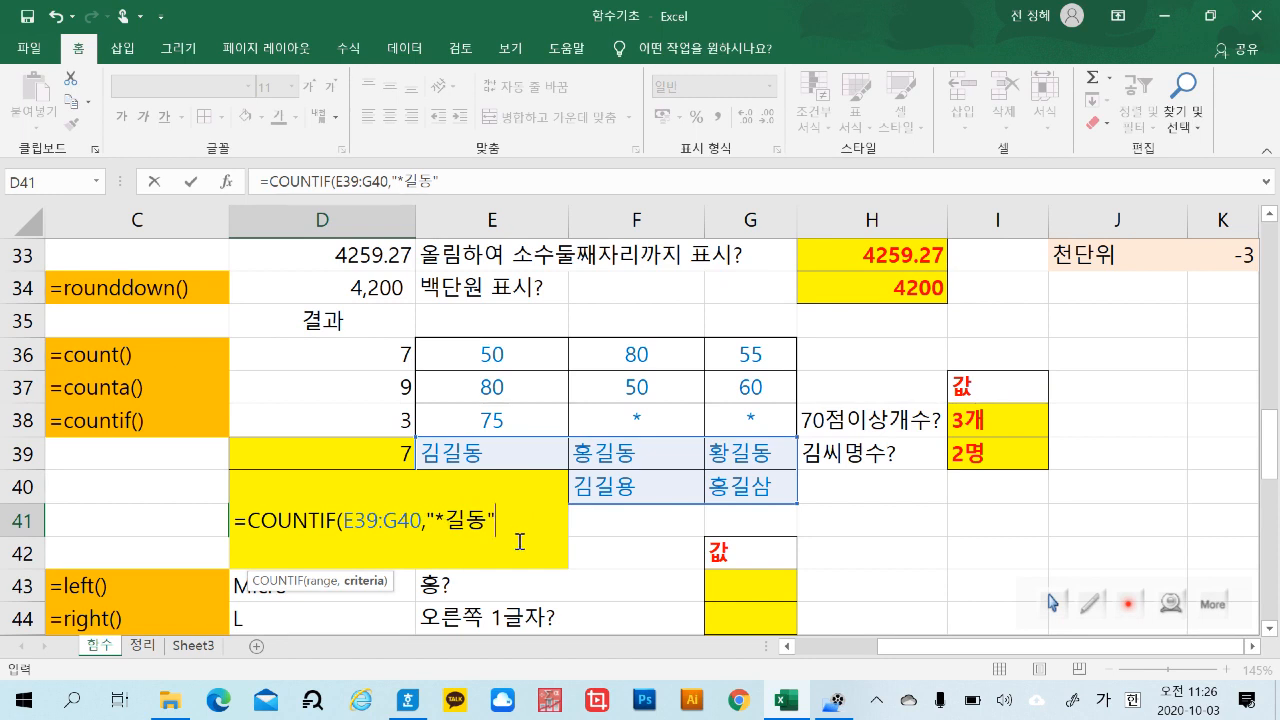
key("Return")
Append &"명" to the COUNTIF formula in D41 so the count carries a unit.
left_click(397, 519)
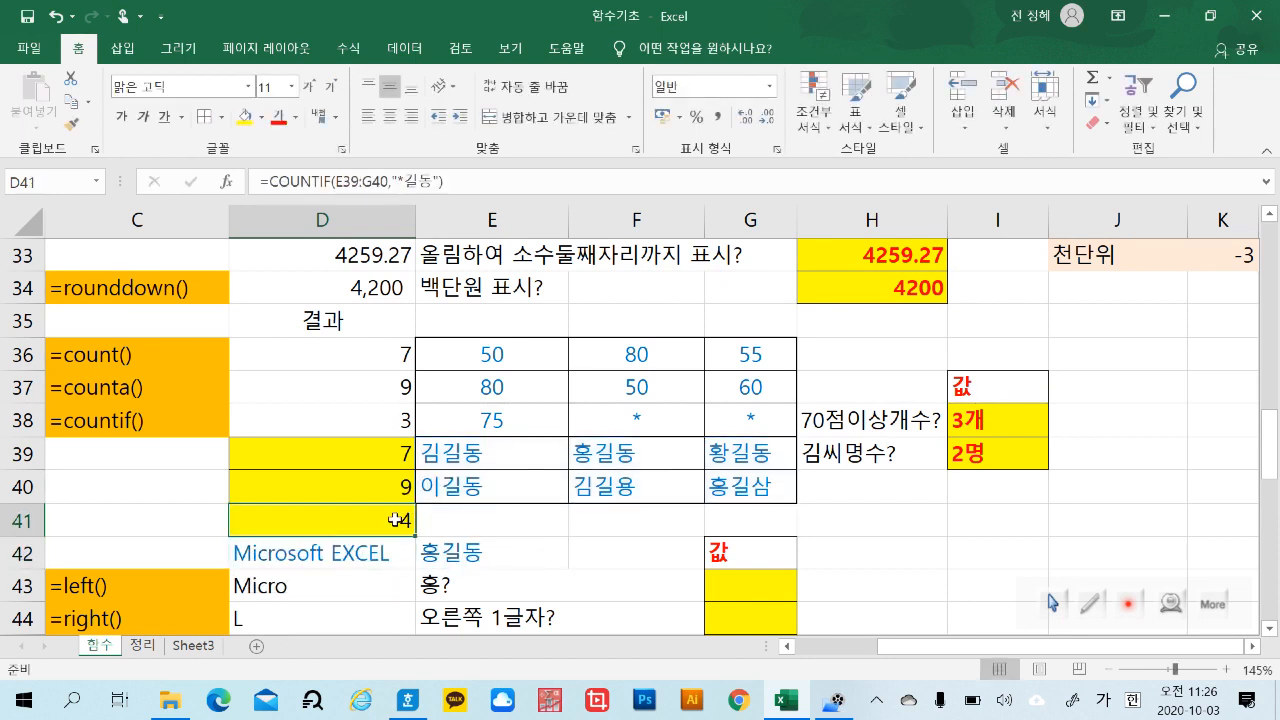
left_click(557, 182)
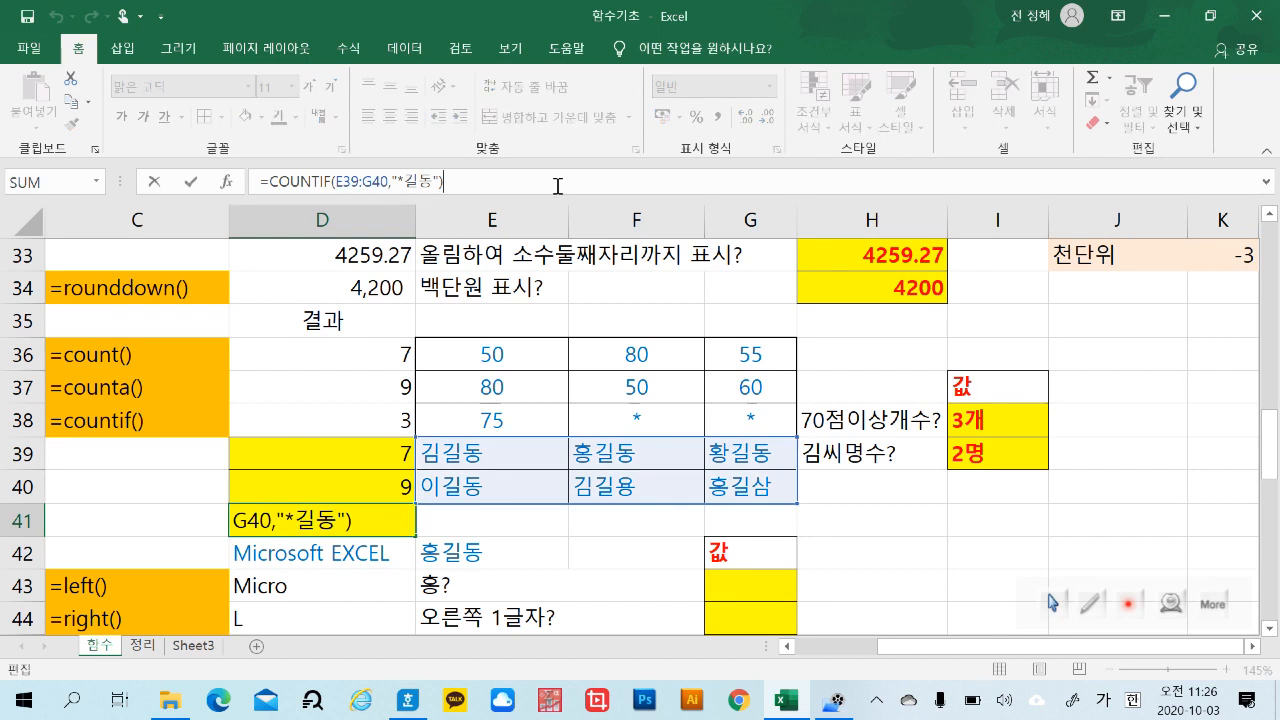
type("&")
key("Hangul")
type("aud")
key("BackSpace")
key("BackSpace")
key("BackSpace")
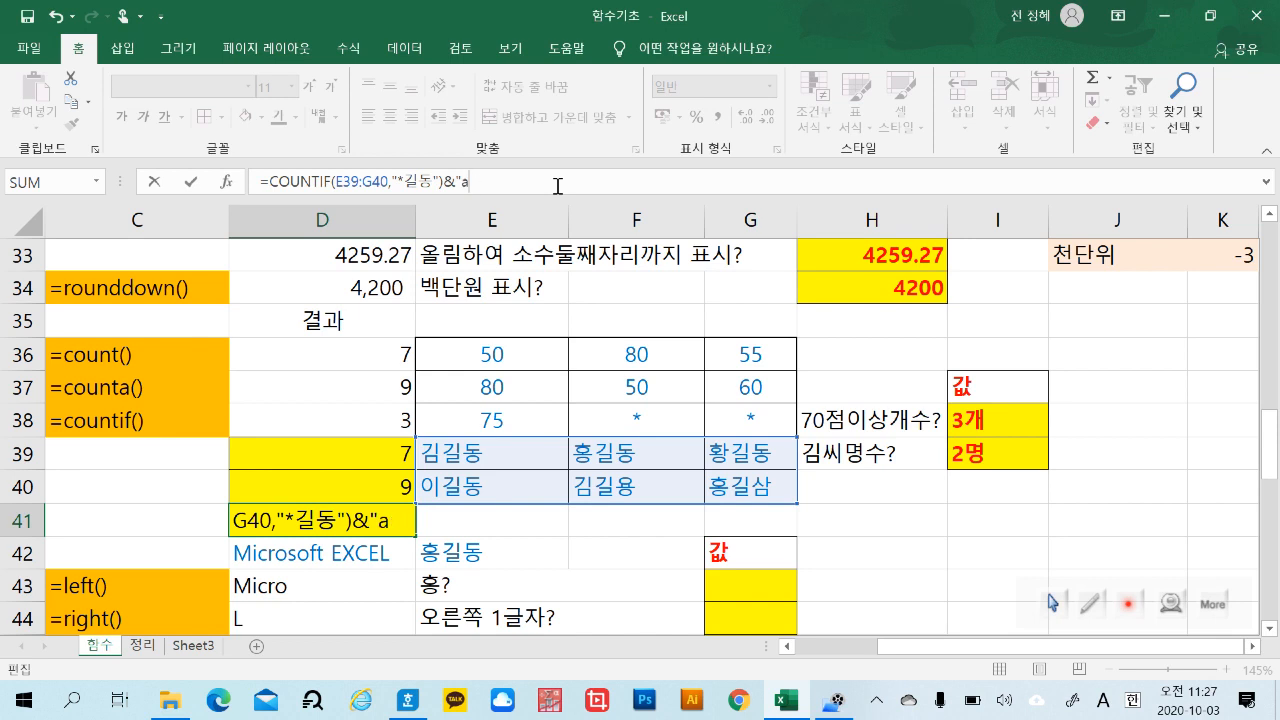
key("Hangul")
type("명")
key("Return")
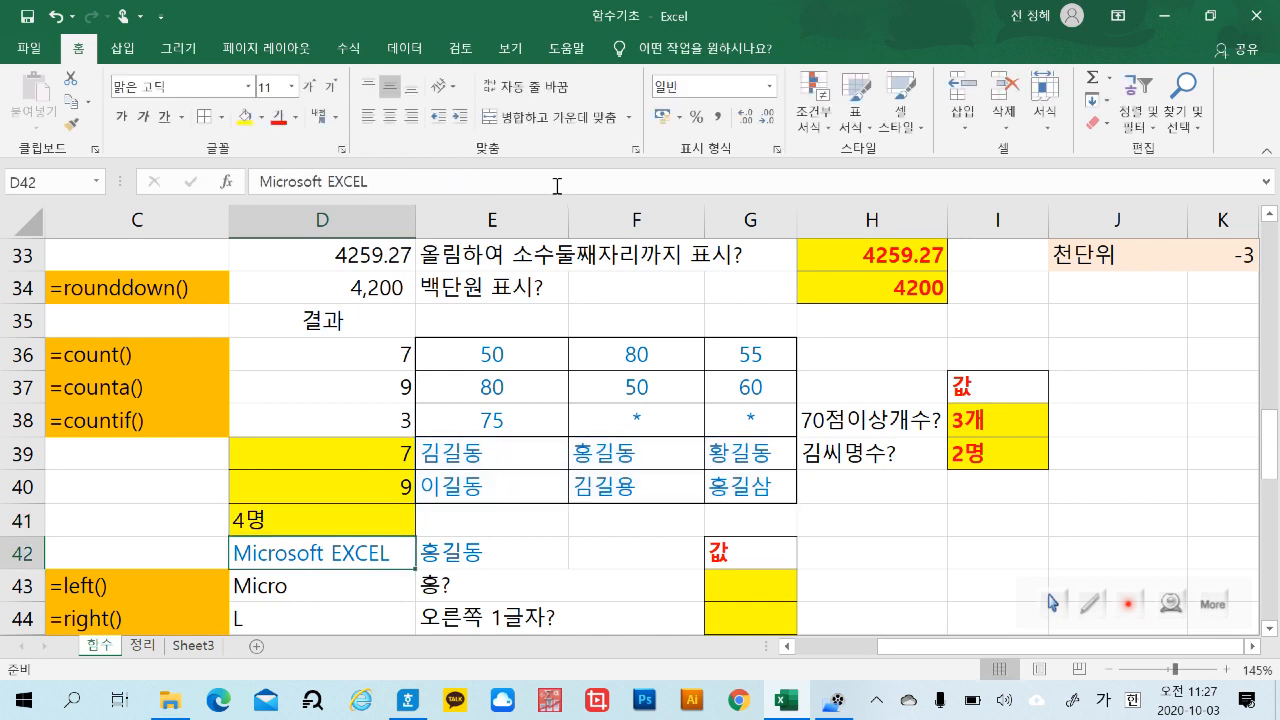
Examine the D41 formula against the matching names in E39:G39 and E40, and the =countif() label in C38.
left_click(326, 514)
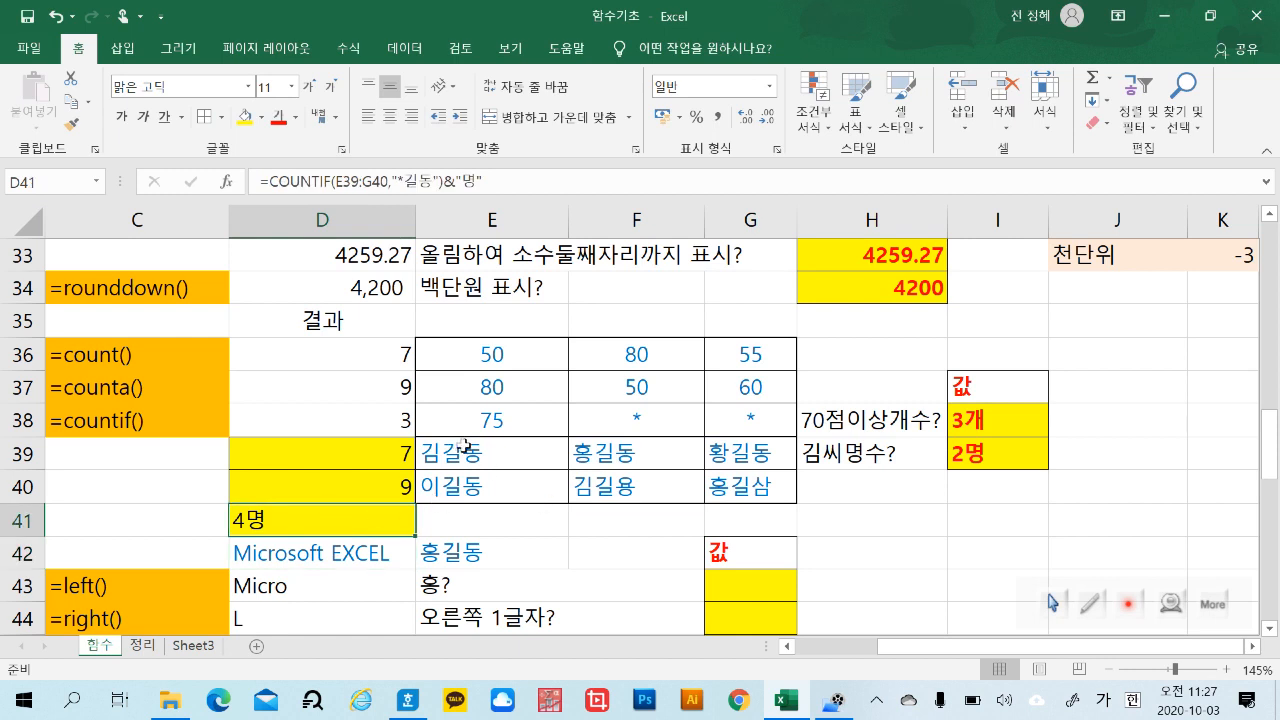
left_click(487, 456)
left_click(487, 486)
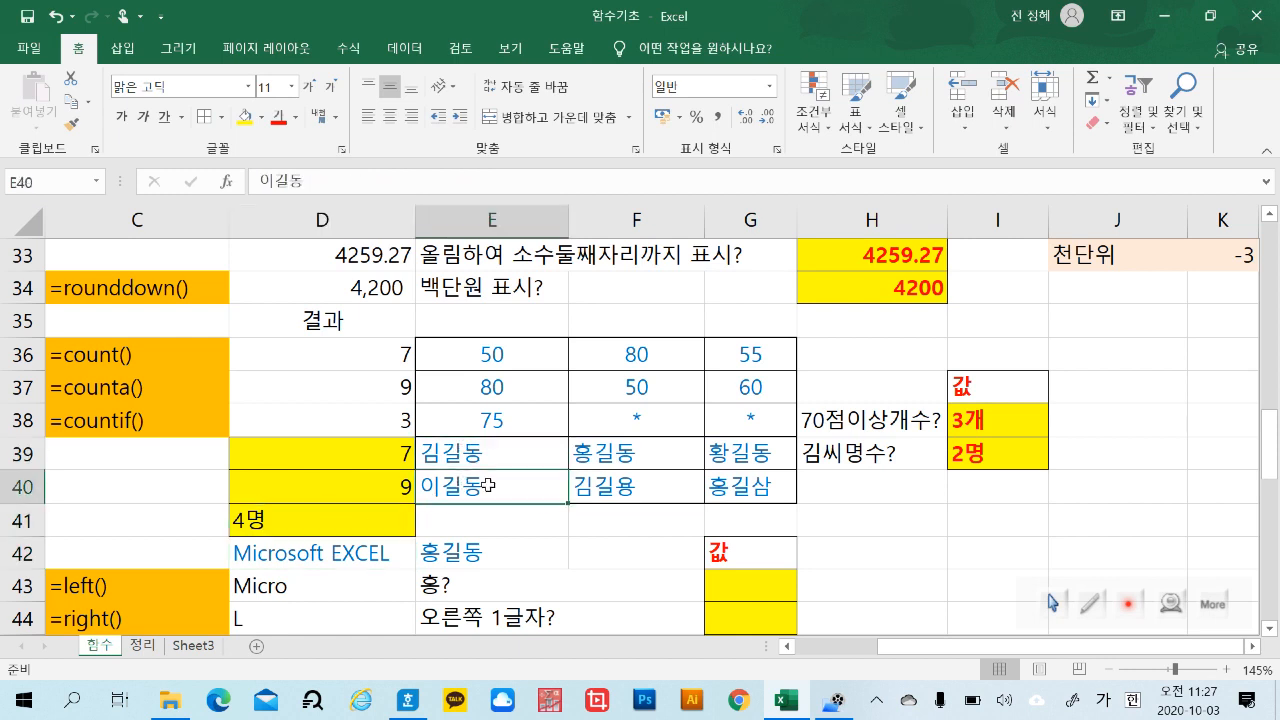
left_click(652, 458)
left_click(748, 453)
left_click(866, 520)
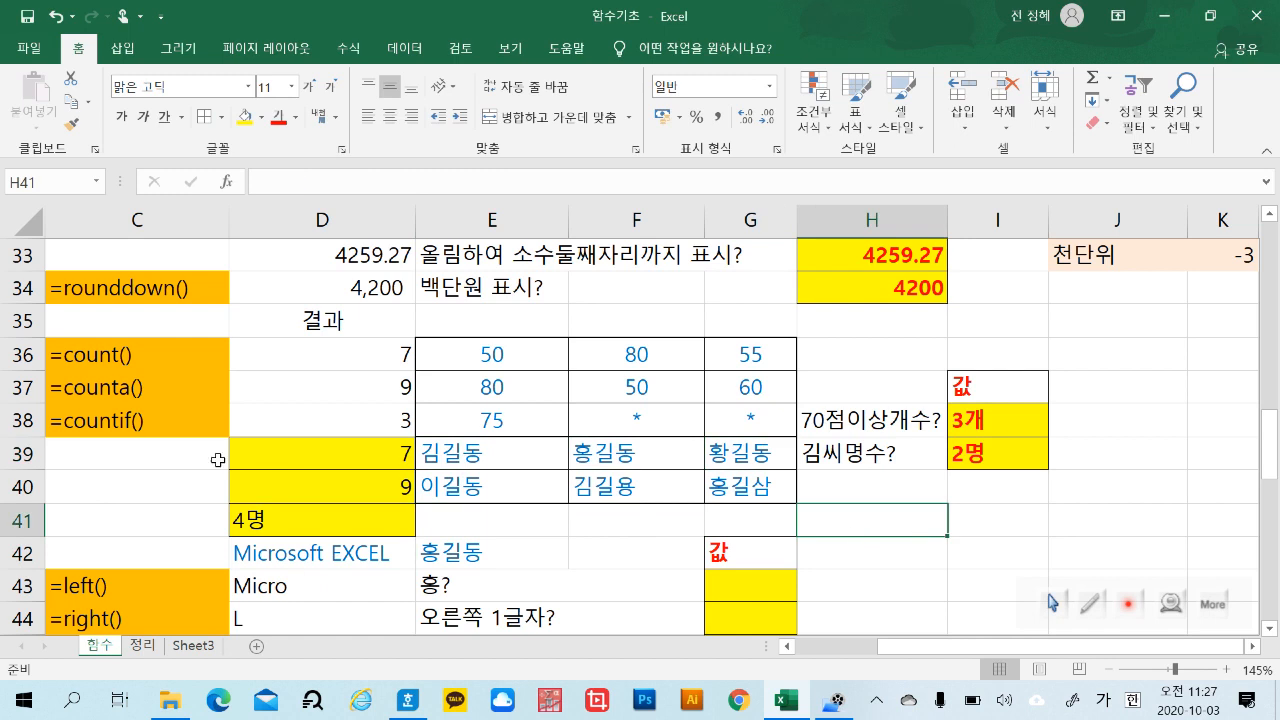
left_click(170, 426)
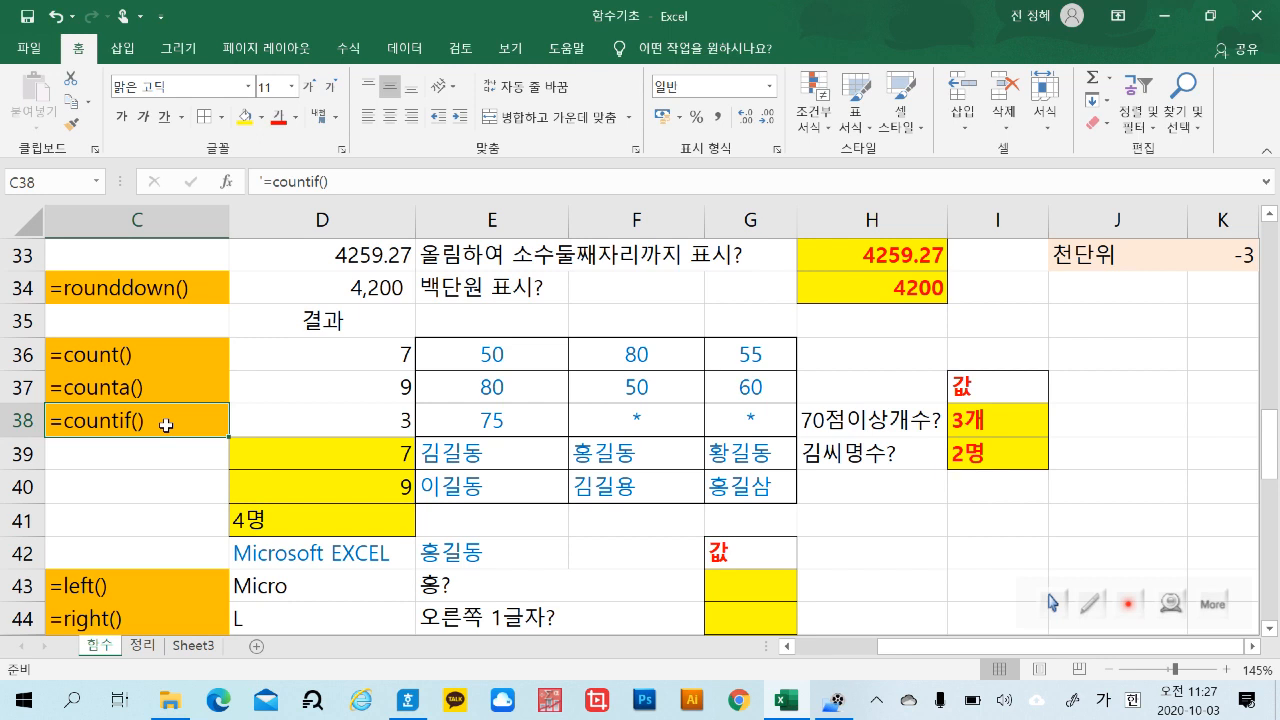
Switch to the 문제5.hwp document in Hangul and examine the Countif, Averageif and Sumif function names in section (3).
left_click(408, 698)
scroll(929, 535, "up", 10)
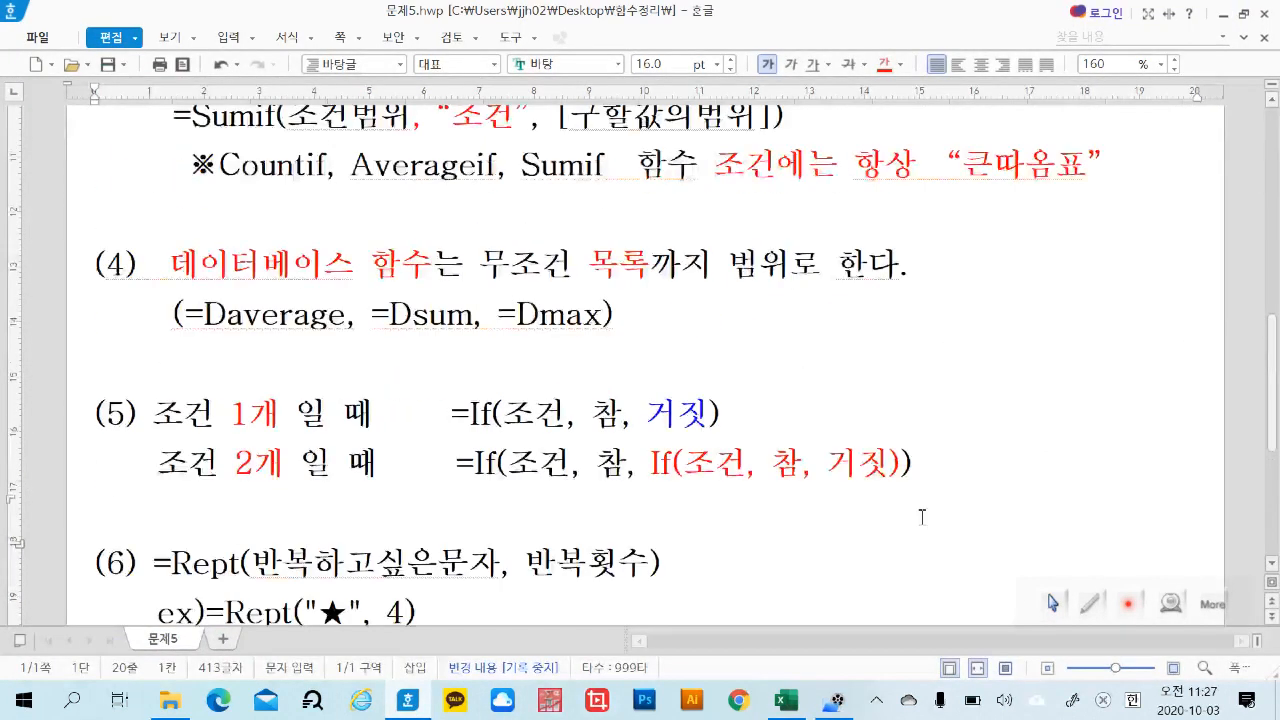
scroll(922, 516, "down", 2)
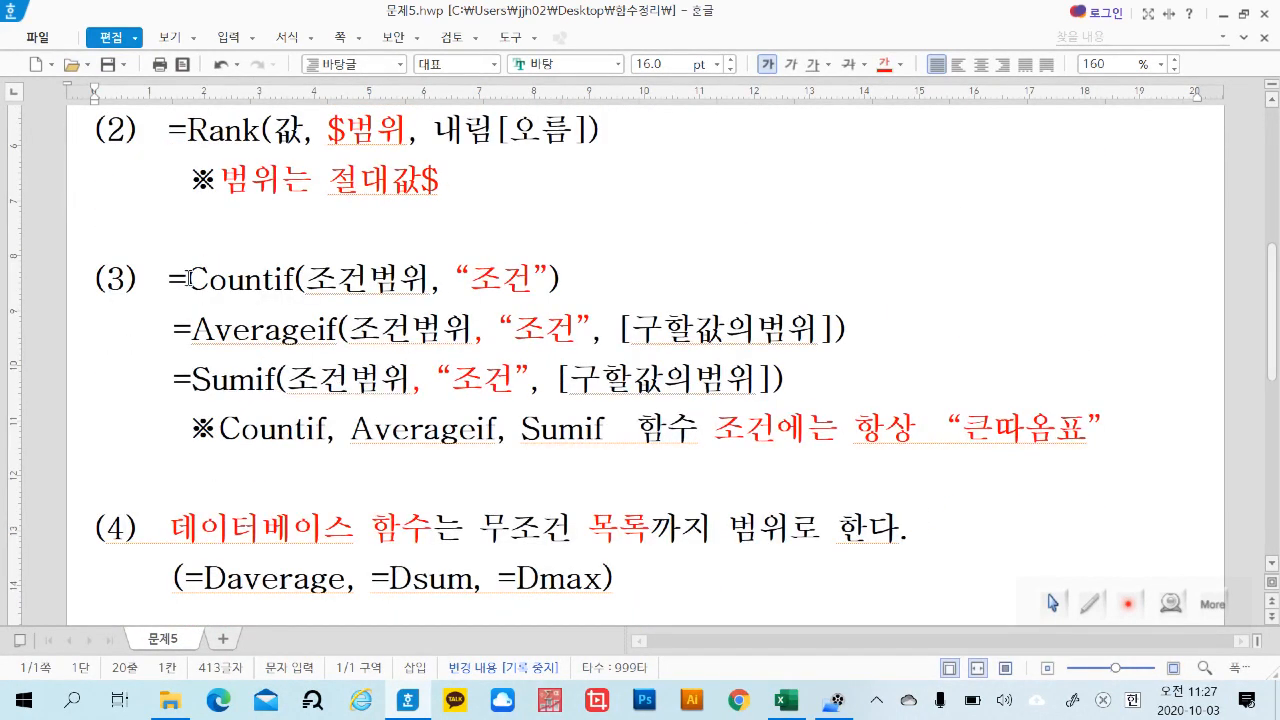
left_click_drag(187, 280, 293, 285)
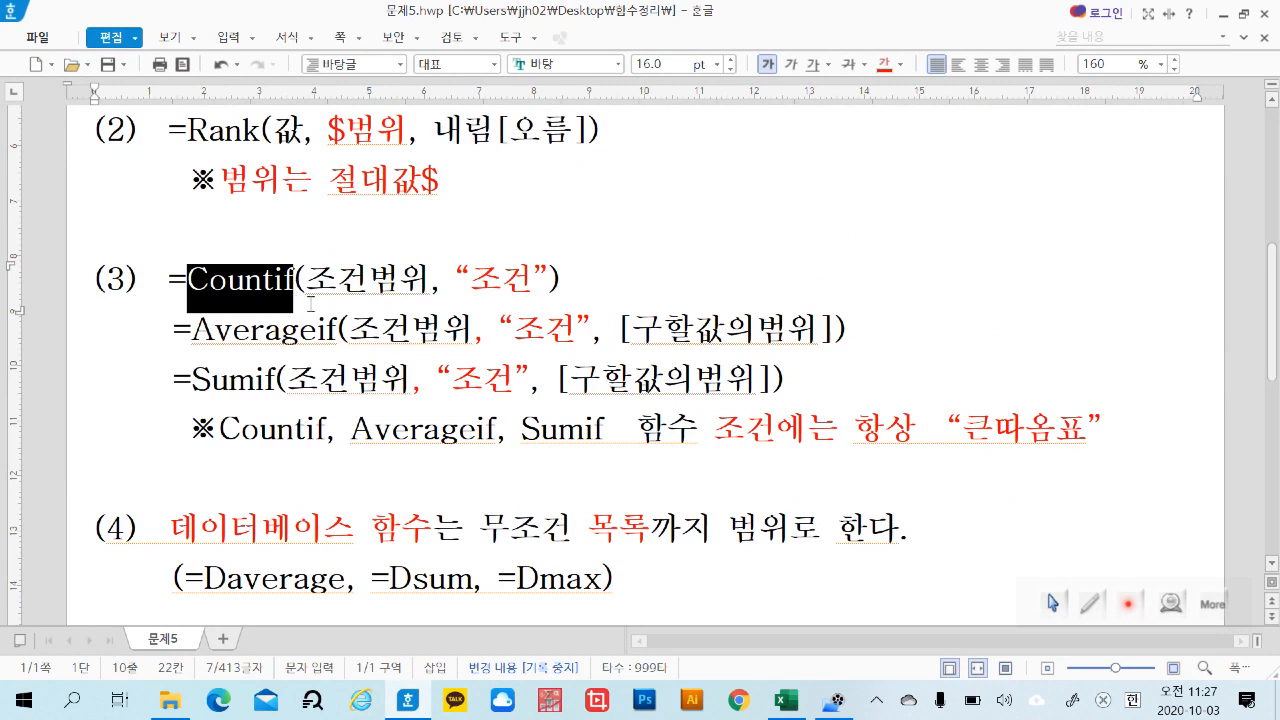
left_click(309, 301)
left_click_drag(187, 280, 293, 285)
left_click_drag(191, 328, 336, 330)
left_click_drag(191, 380, 278, 382)
left_click(935, 380)
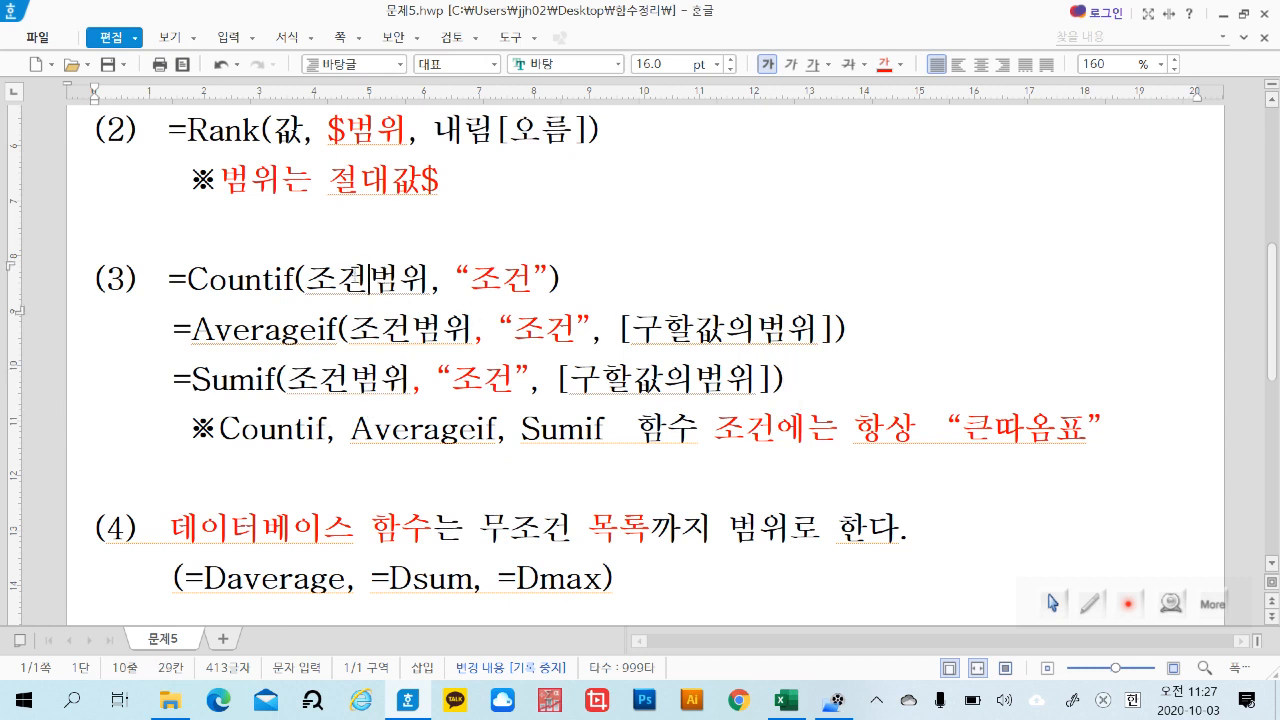
Examine the 조건범위 argument in the Countif, Averageif and Sumif syntax lines of section (3).
left_click_drag(356, 276, 508, 282)
left_click_drag(411, 331, 664, 334)
left_click_drag(354, 380, 660, 388)
left_click(868, 381)
left_click(396, 283)
left_click(403, 328)
left_click(362, 375)
left_click(405, 335)
left_click(374, 279)
left_click(402, 342)
left_click(389, 400)
Examine the quoted "조건" arguments and the [구할값의범위] arguments of Averageif and Sumif.
left_click(508, 279)
left_click(545, 328)
left_click(482, 377)
left_click(505, 328)
left_click(586, 328)
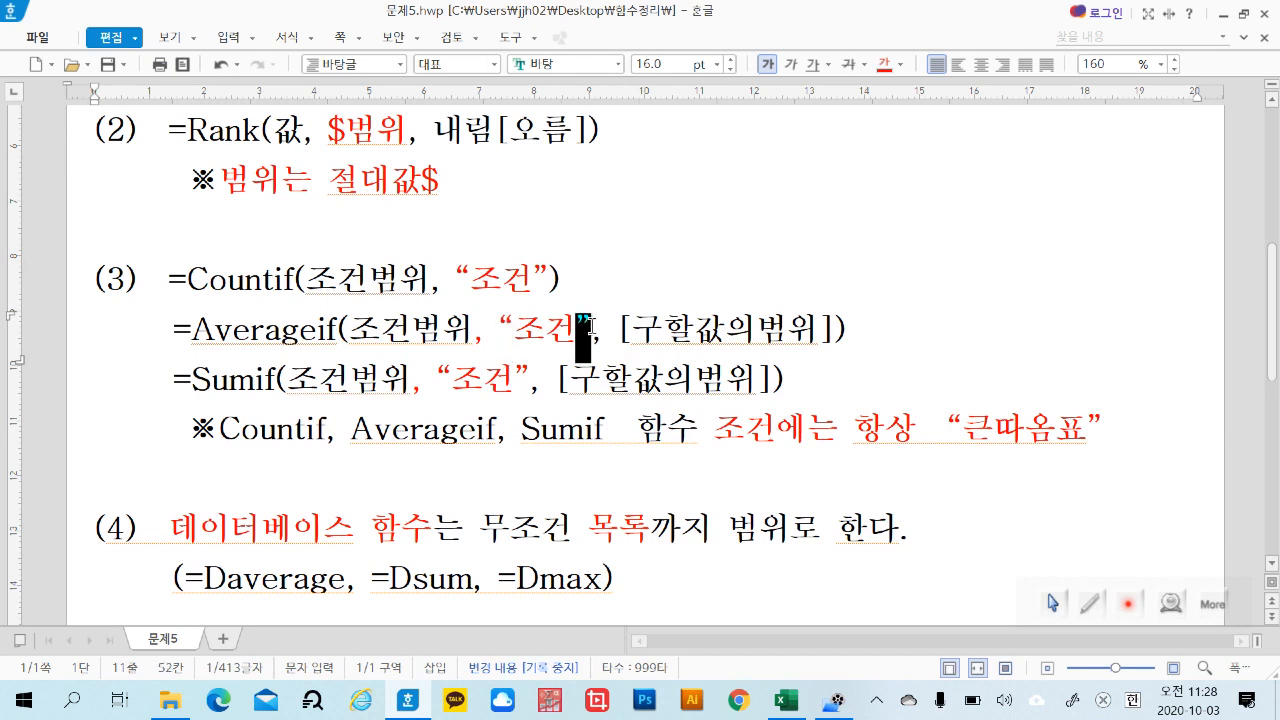
left_click(485, 380)
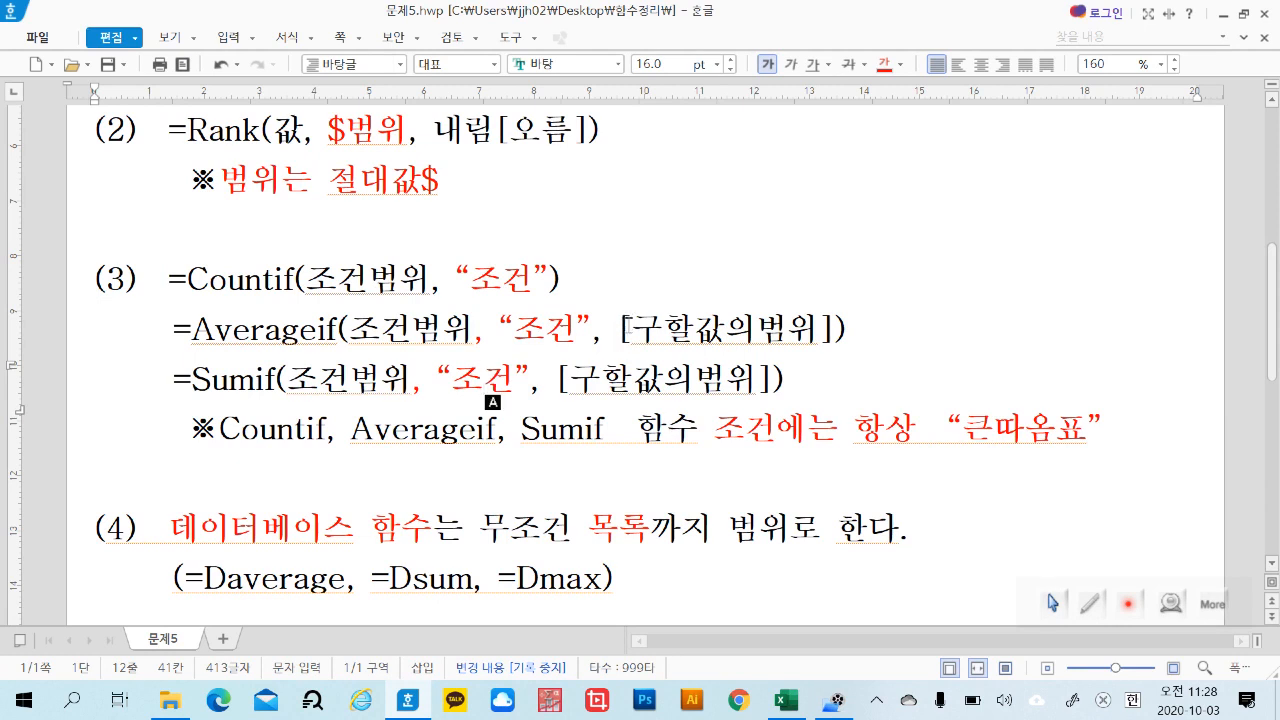
left_click_drag(626, 326, 814, 334)
left_click(650, 380)
left_click_drag(569, 385, 764, 388)
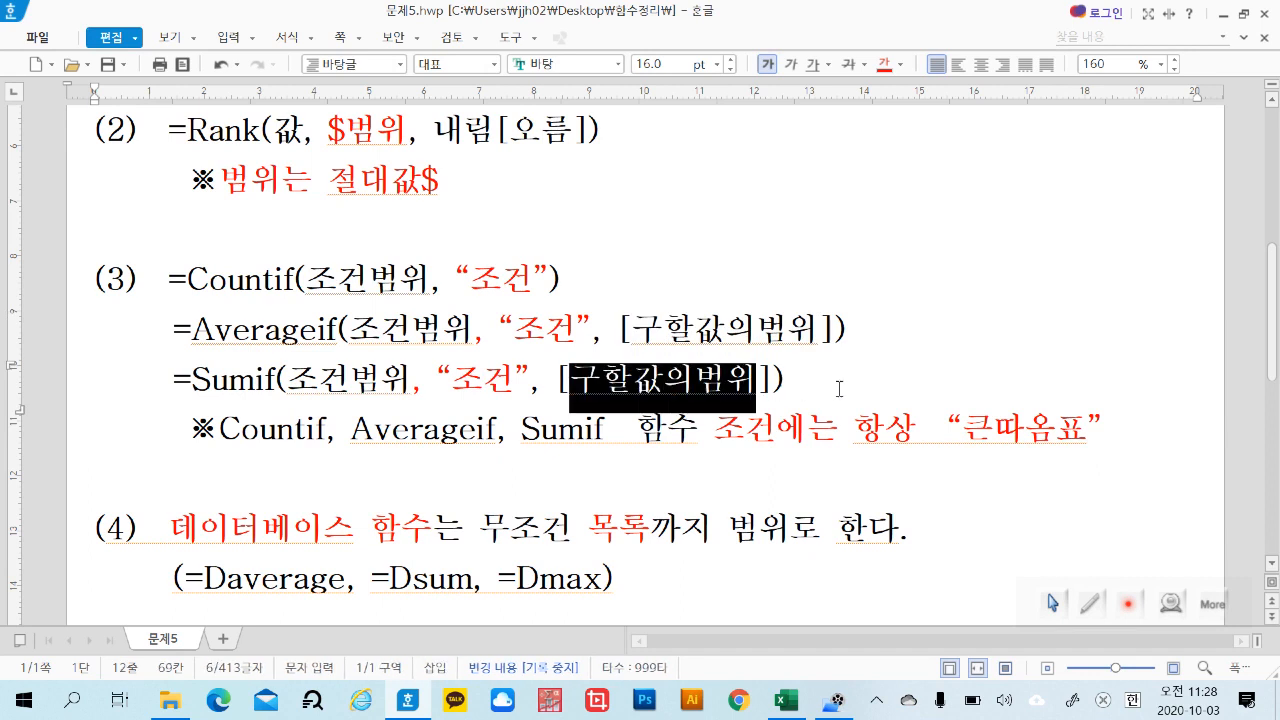
left_click(807, 393)
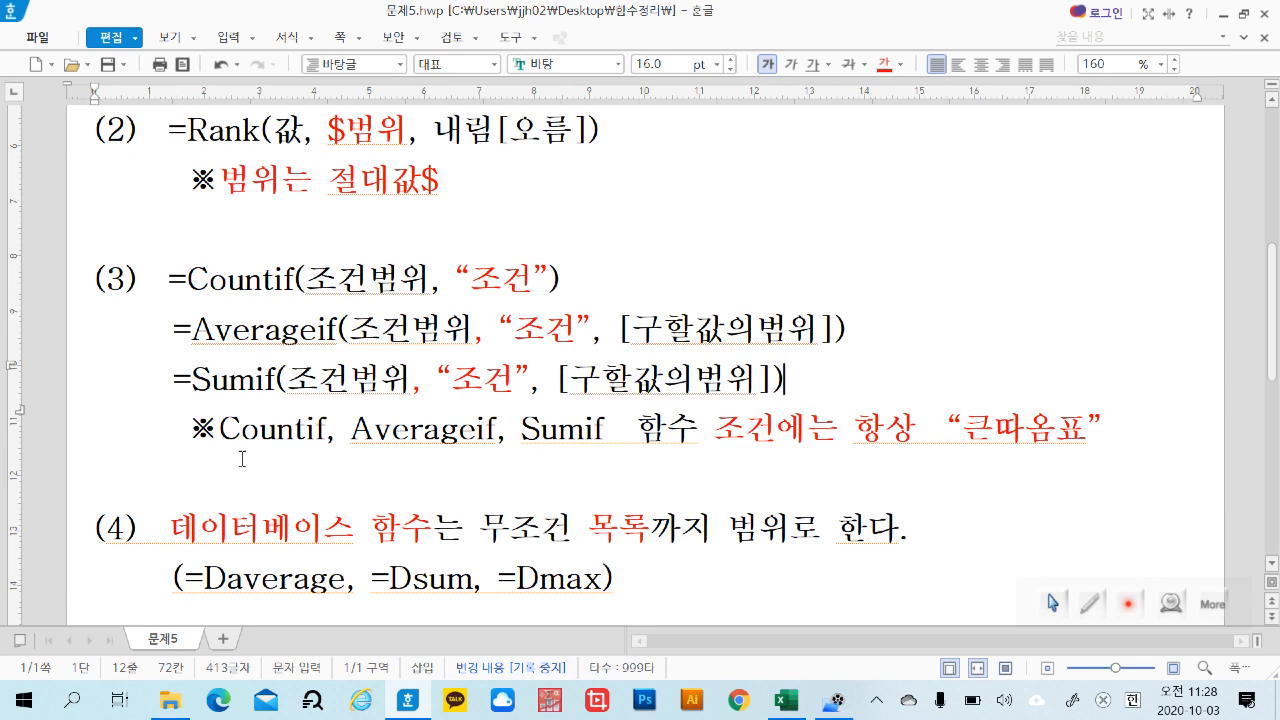
Delete the extra space before 함수 in the ※ note about quoted conditions under section (3).
left_click(221, 437)
left_click(648, 437)
key("BackSpace")
left_click_drag(697, 428, 1120, 440)
left_click(1078, 443)
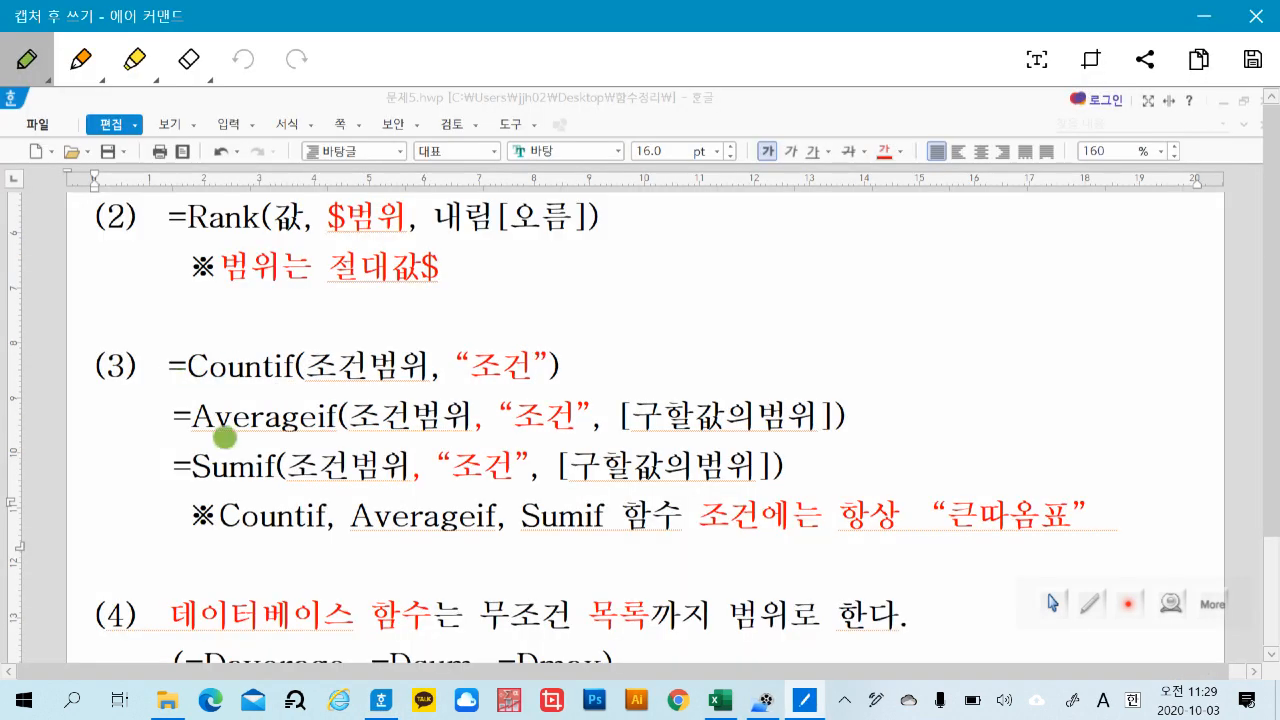
On the captured page, draw green check marks beside the Countif, Averageif and Sumif lines and underline their arguments.
left_click_drag(140, 340, 158, 334)
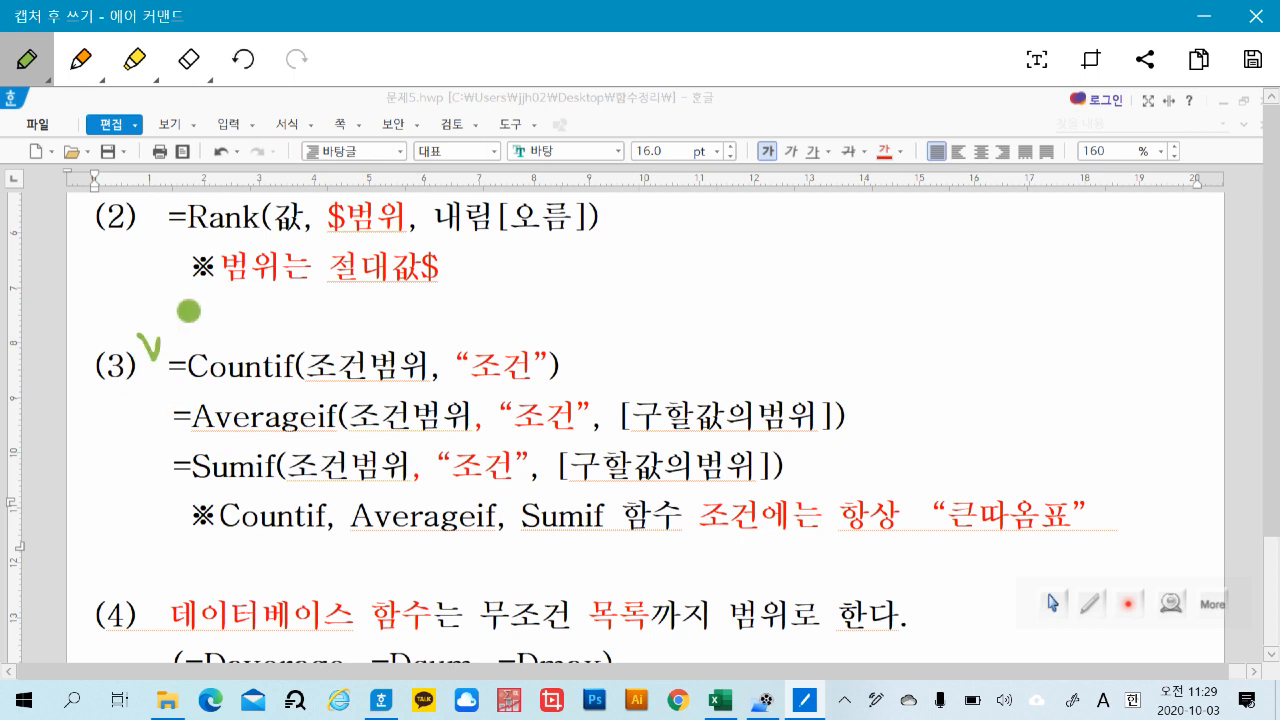
left_click_drag(147, 402, 170, 380)
left_click_drag(140, 455, 160, 449)
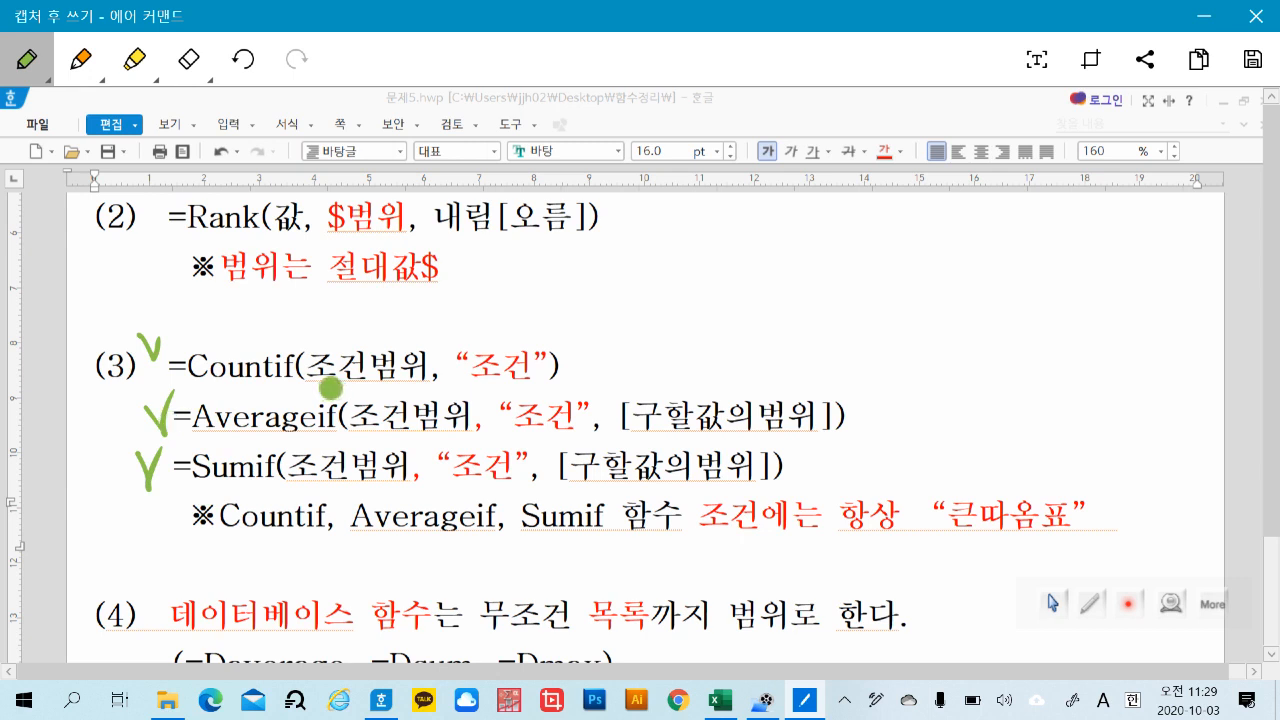
left_click_drag(306, 386, 557, 363)
left_click_drag(352, 436, 878, 425)
mouse_move(282, 490)
left_mouse_down()
mouse_move(518, 502)
mouse_move(850, 492)
left_mouse_up()
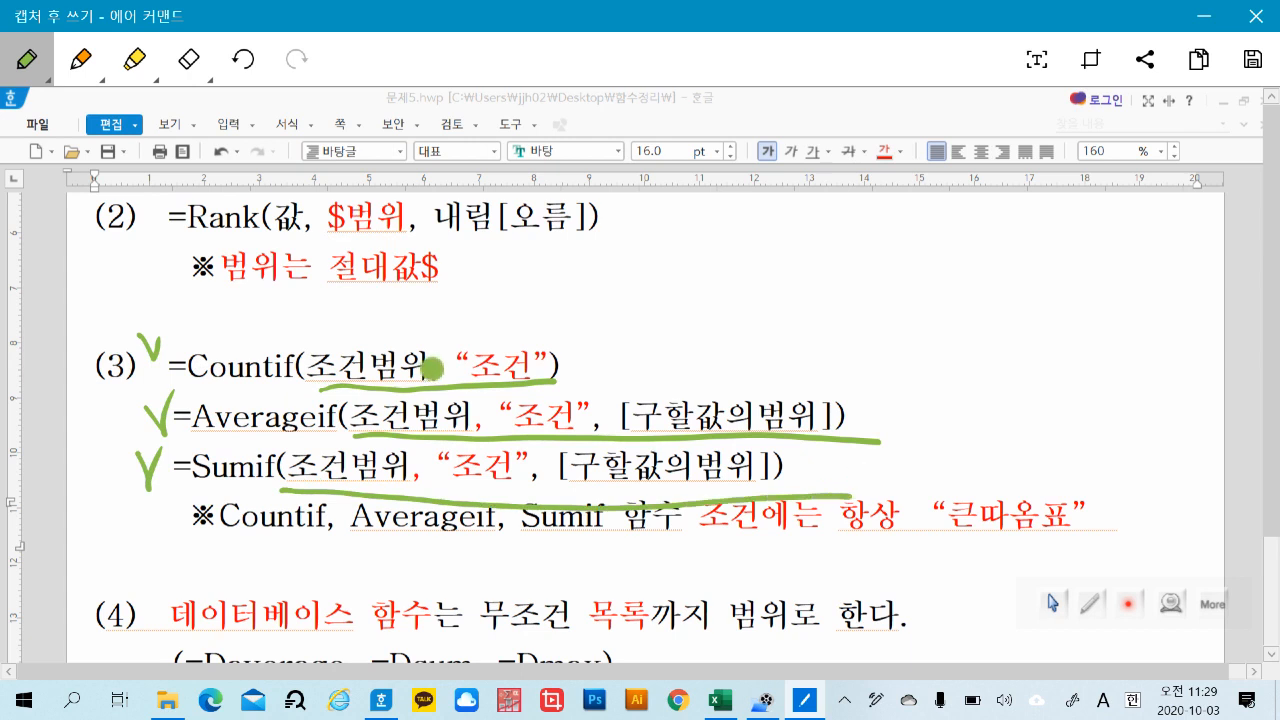
Circle the 조건범위 argument in green in each of the three function lines.
mouse_move(438, 384)
left_mouse_down()
mouse_move(388, 318)
mouse_move(440, 382)
left_mouse_up()
mouse_move(480, 434)
left_mouse_down()
mouse_move(388, 395)
mouse_move(465, 422)
left_mouse_up()
mouse_move(435, 487)
left_mouse_down()
mouse_move(296, 462)
mouse_move(431, 465)
left_mouse_up()
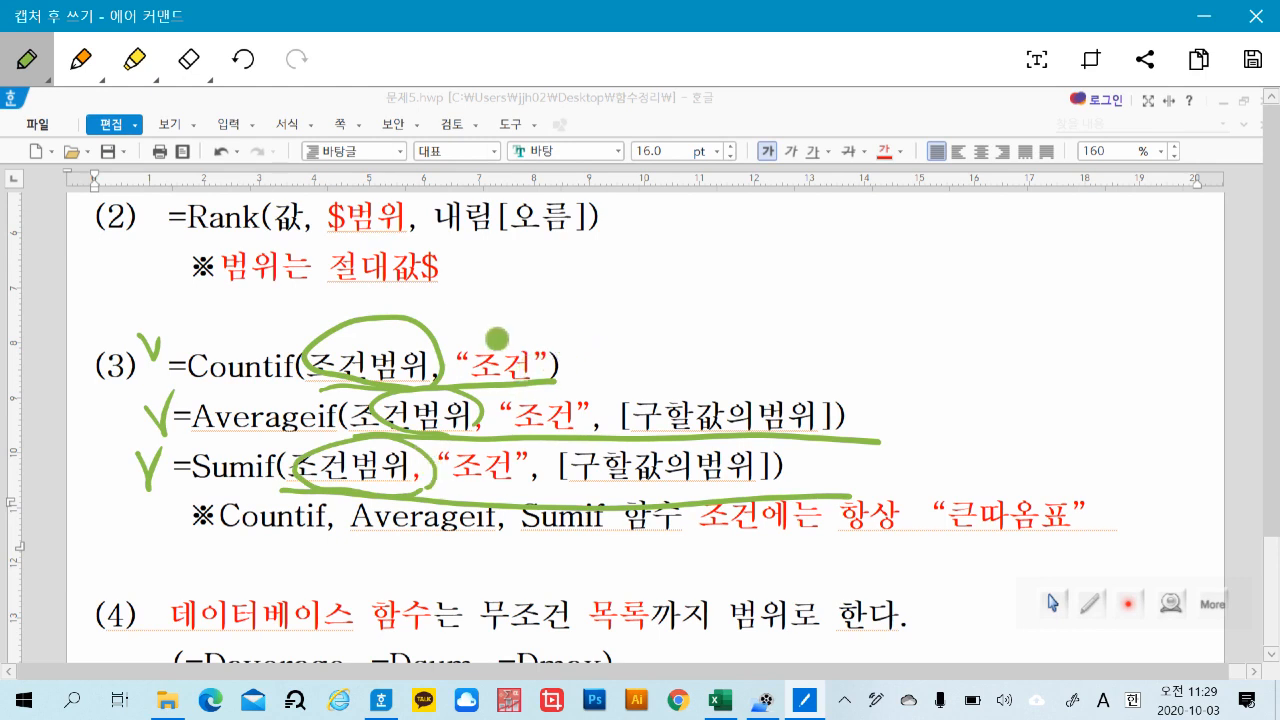
Draw green quotation marks above the Countif condition and mark the function names and 큰따옴표 in the ※ note with underlines.
mouse_move(466, 304)
left_mouse_down()
mouse_move(457, 333)
mouse_move(475, 327)
left_mouse_up()
left_click_drag(567, 308, 558, 336)
left_click_drag(592, 308, 583, 345)
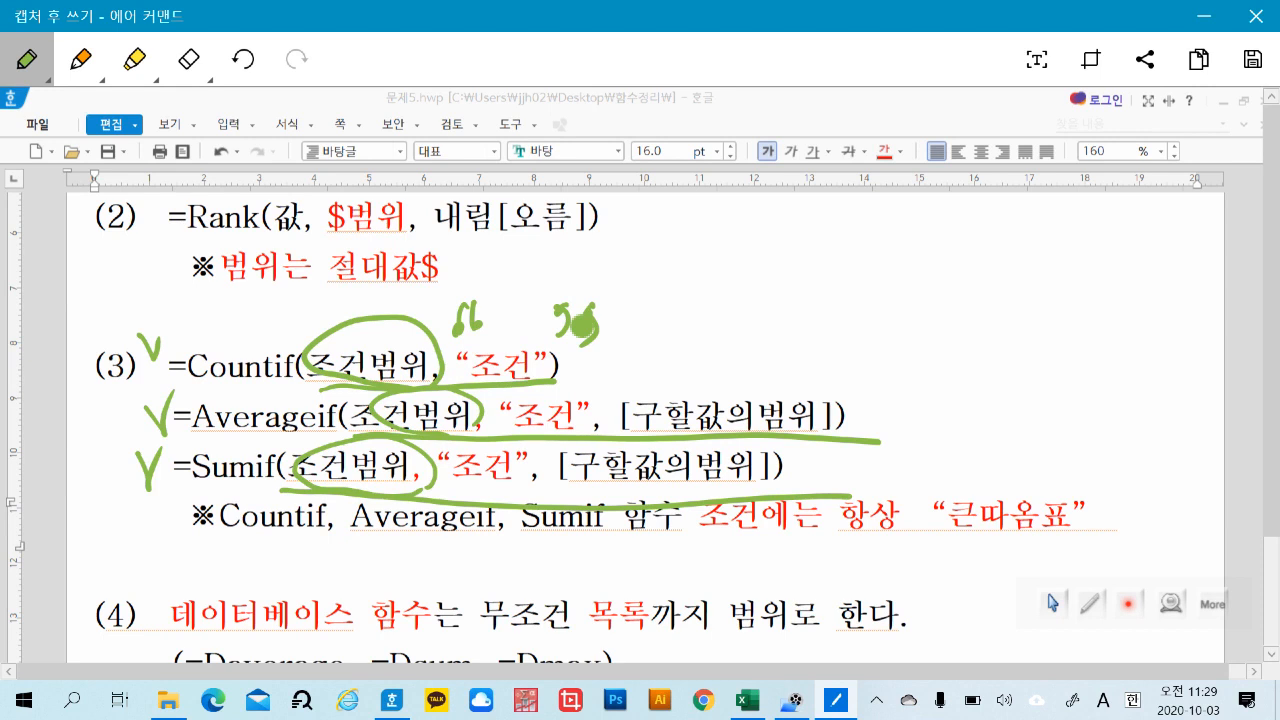
left_click_drag(212, 551, 645, 556)
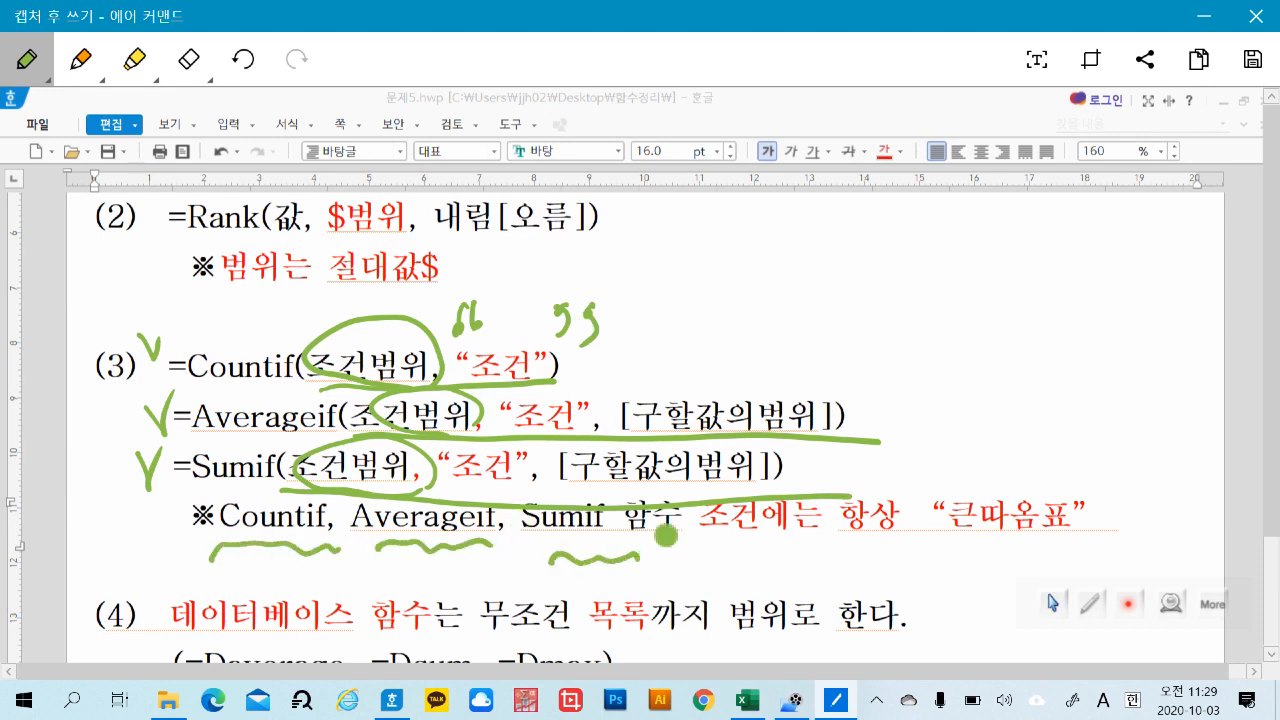
mouse_move(930, 550)
left_mouse_down()
mouse_move(1138, 488)
mouse_move(918, 466)
mouse_move(931, 544)
left_mouse_up()
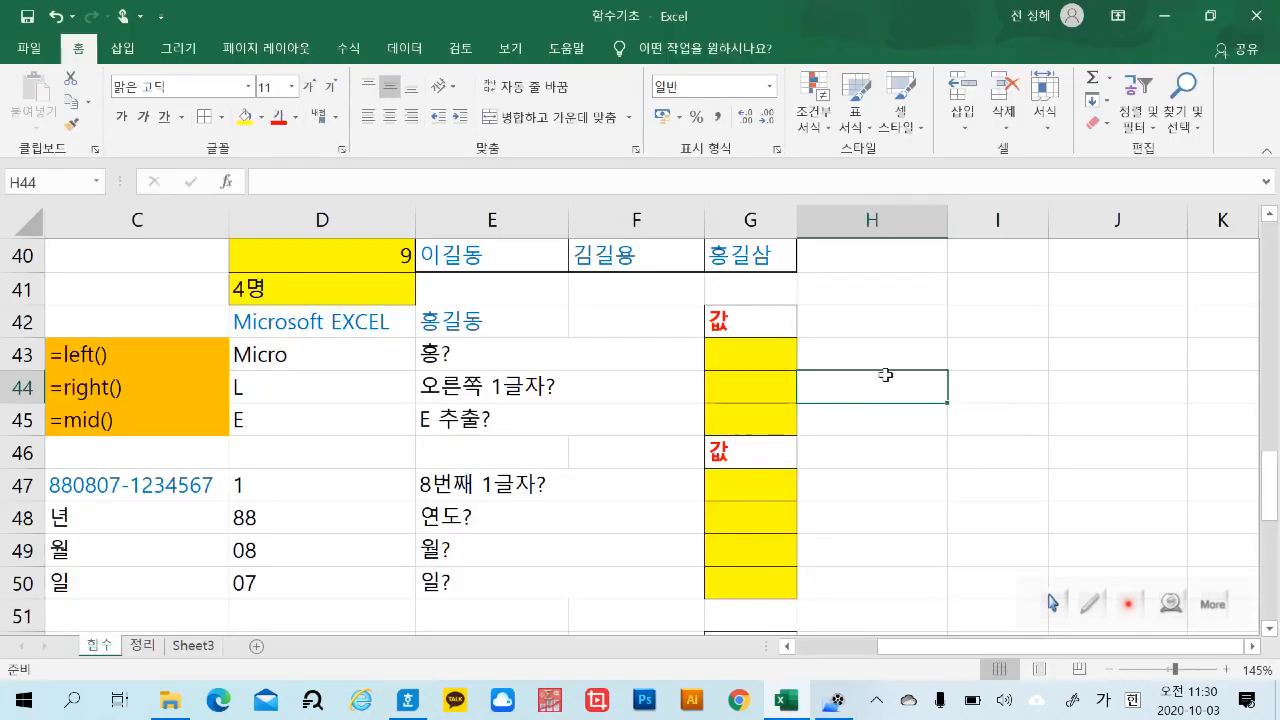
Examine the left, right and mid function labels in C43:C45, the source texts in D42 and E42, and the answer cell G43.
left_click(167, 358)
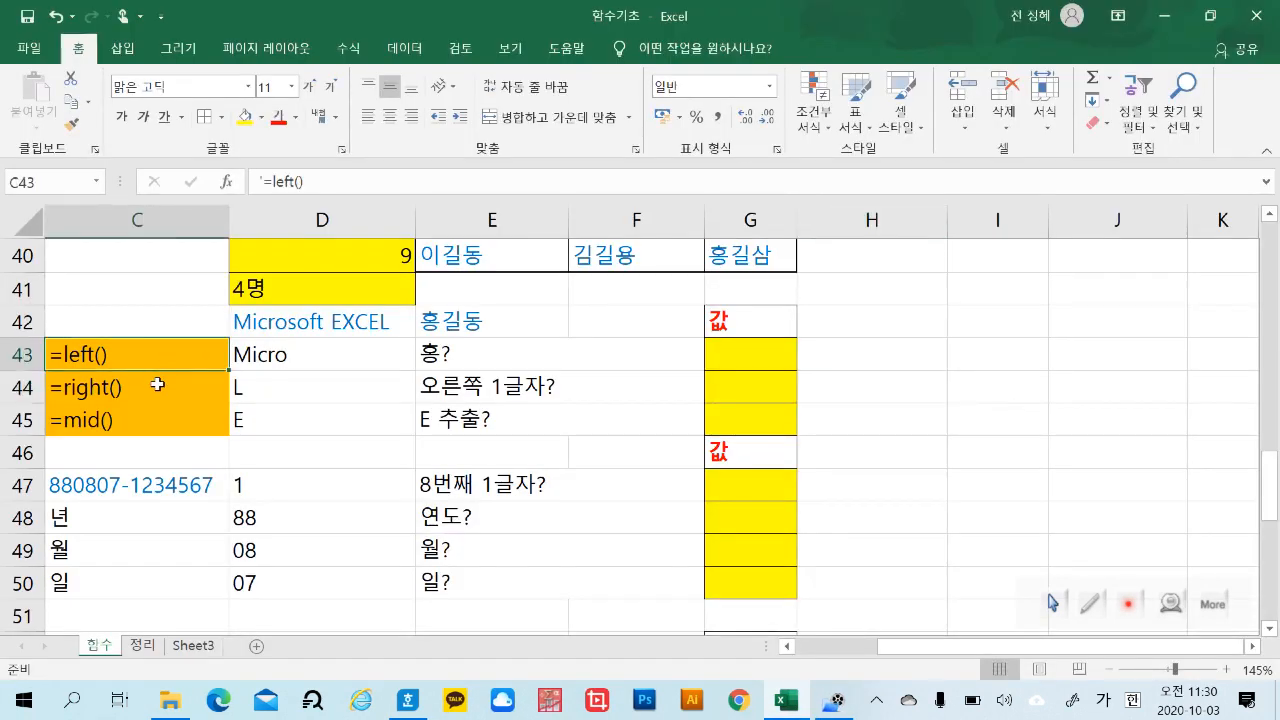
left_click(158, 381)
left_click(150, 423)
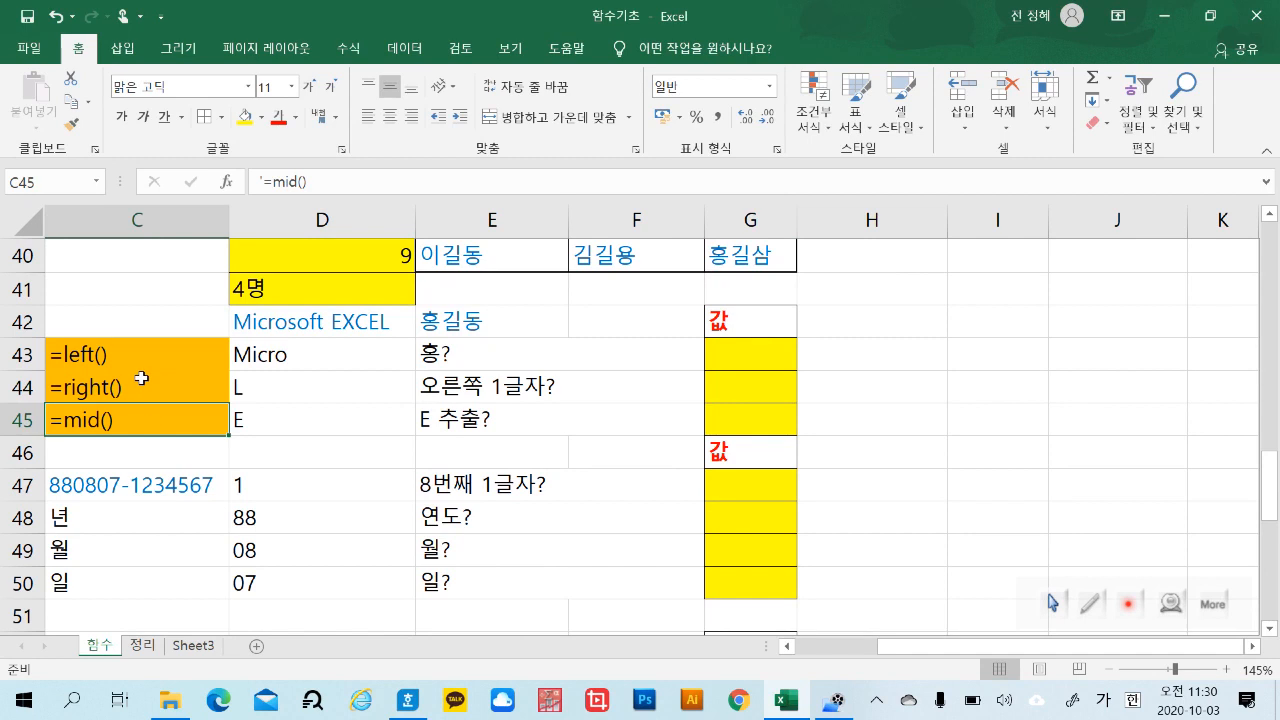
left_click(140, 355)
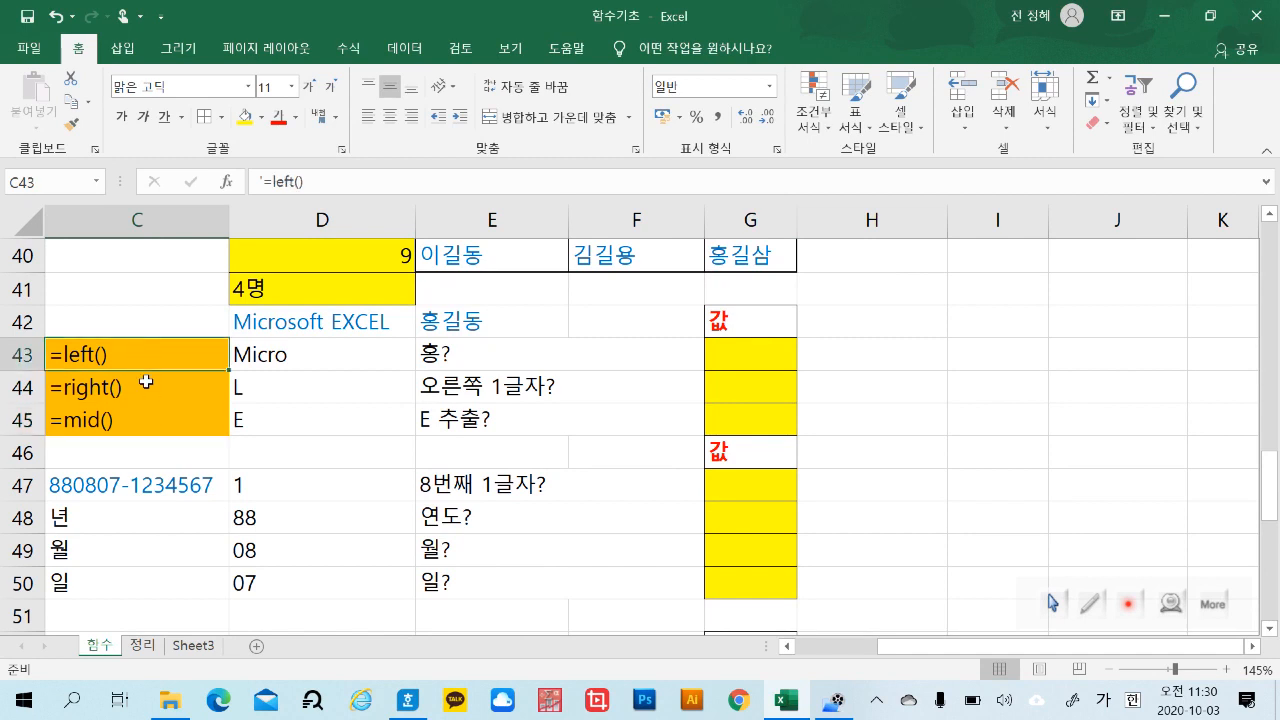
left_click(143, 384)
left_click(136, 428)
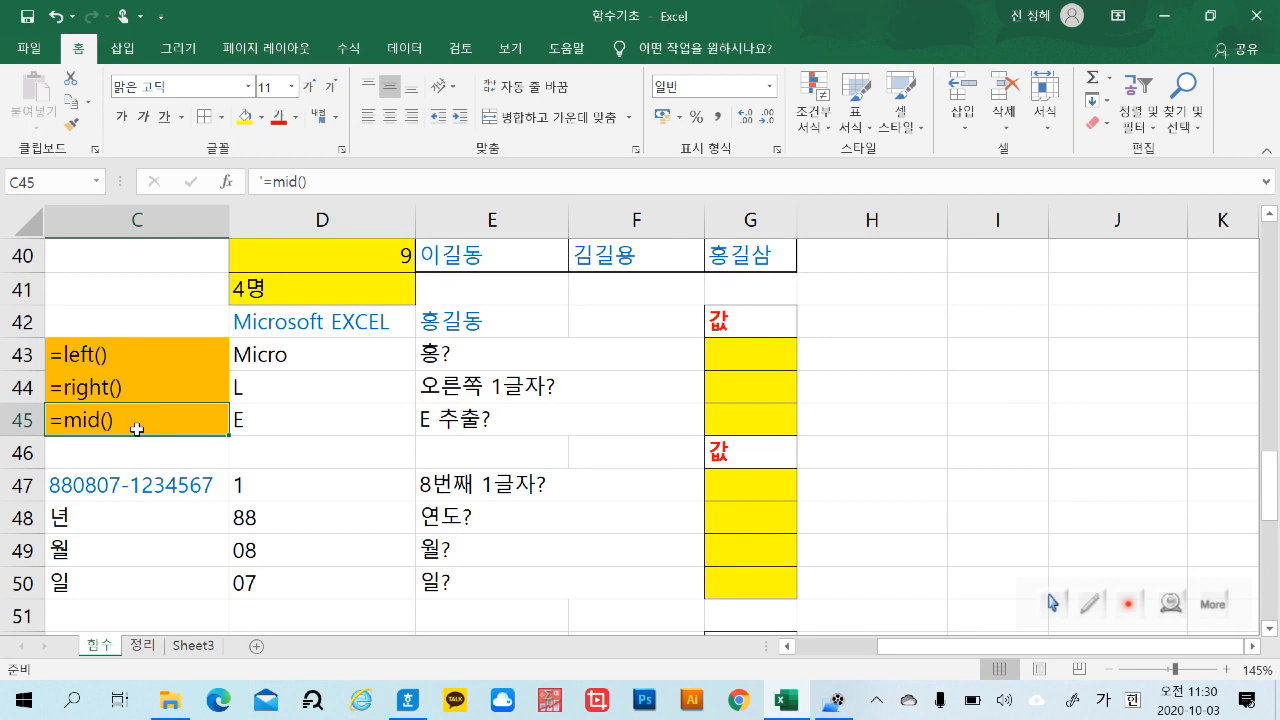
left_click(361, 323)
left_click(476, 323)
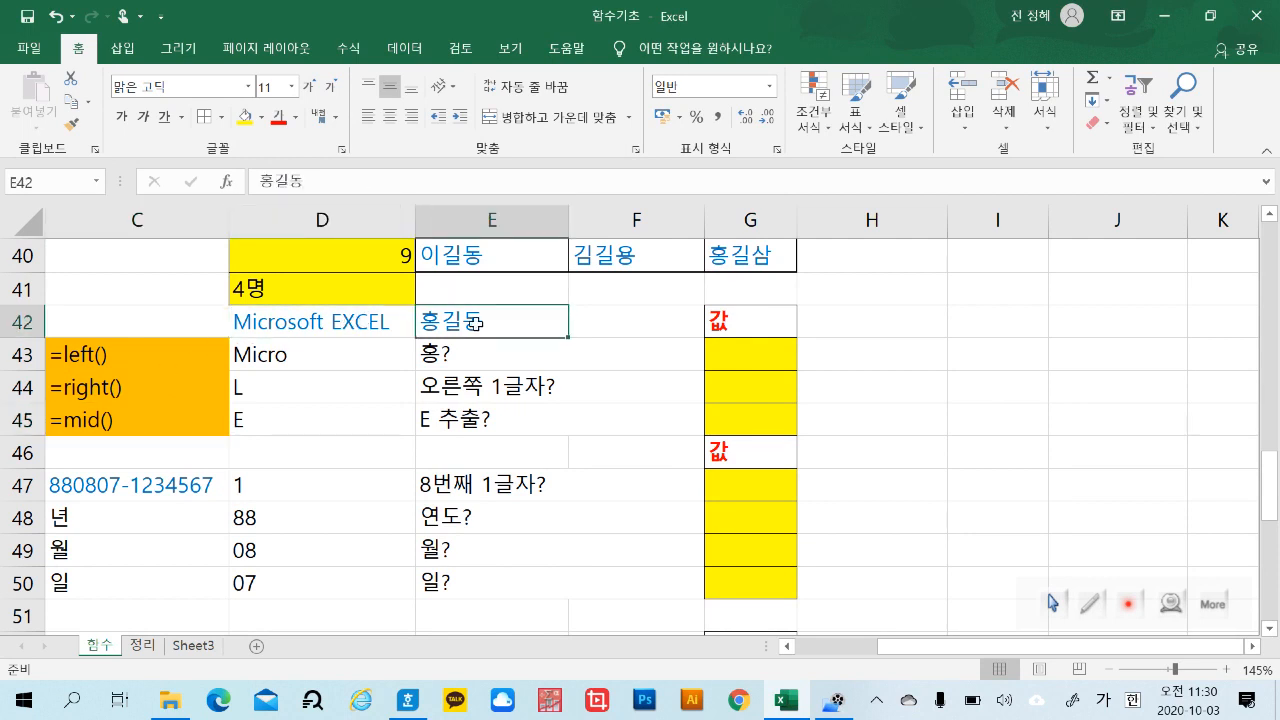
left_click(307, 322)
left_click(456, 327)
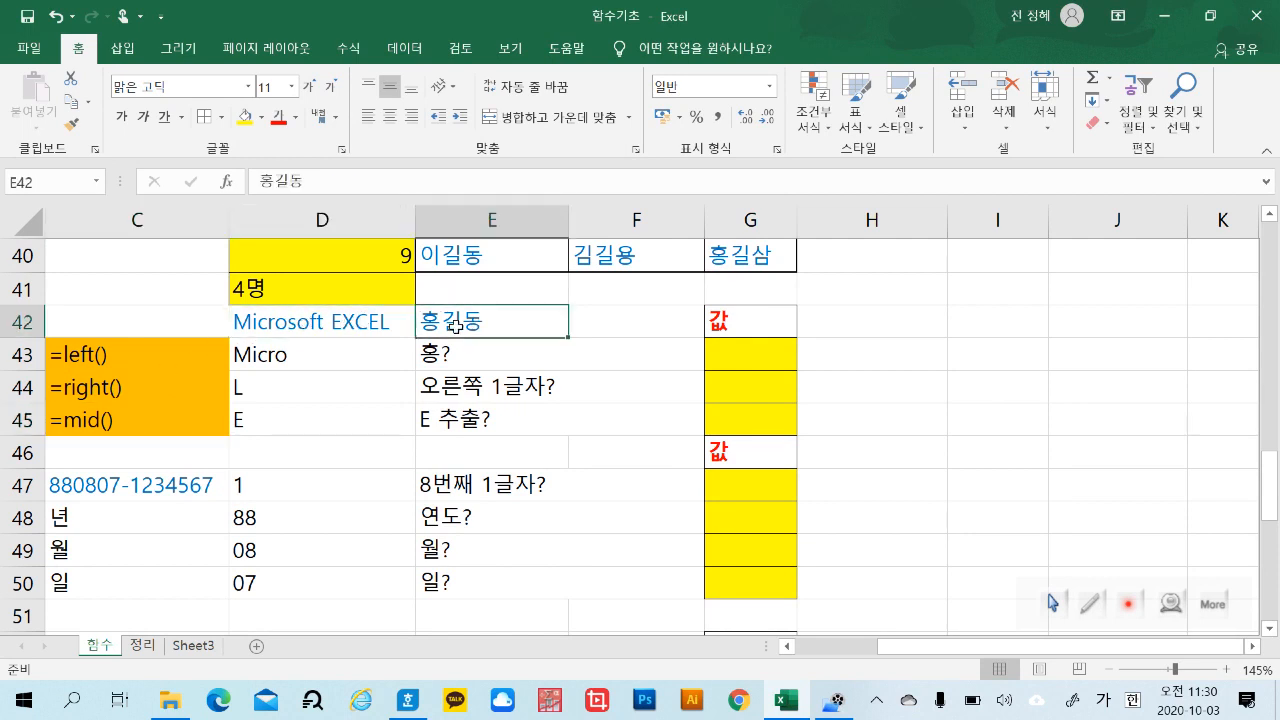
left_click(757, 353)
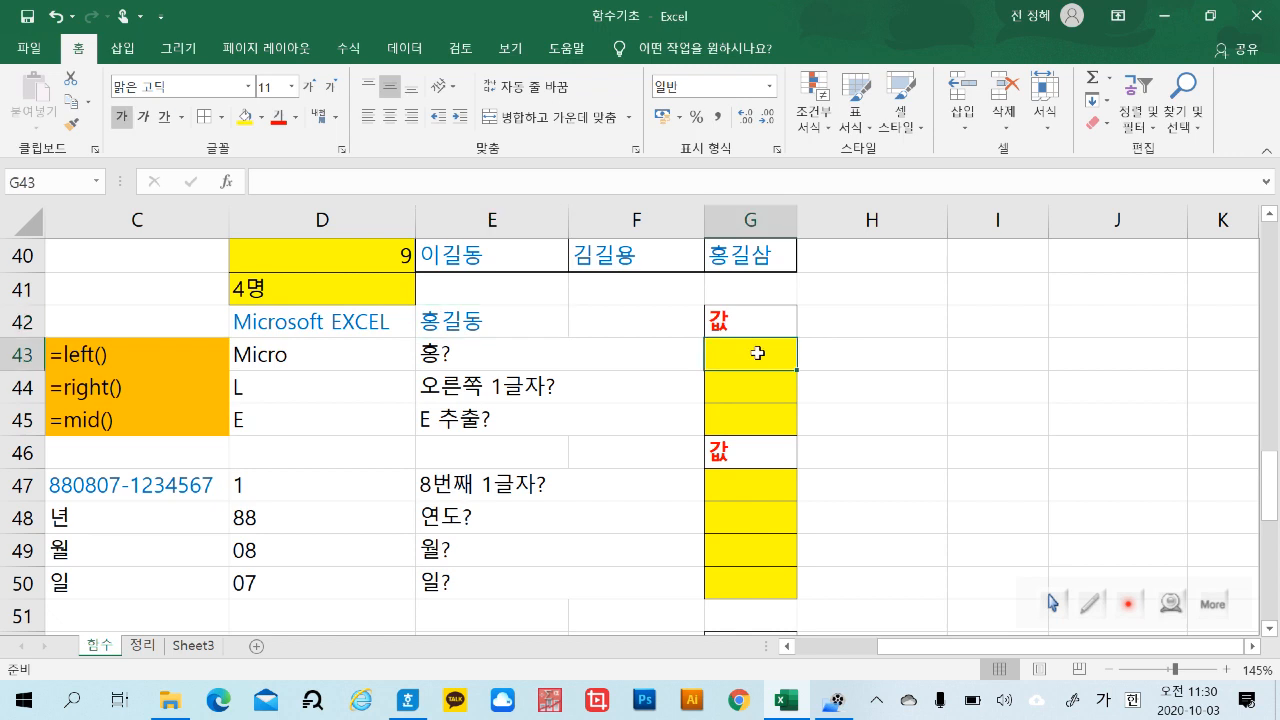
left_click(178, 360)
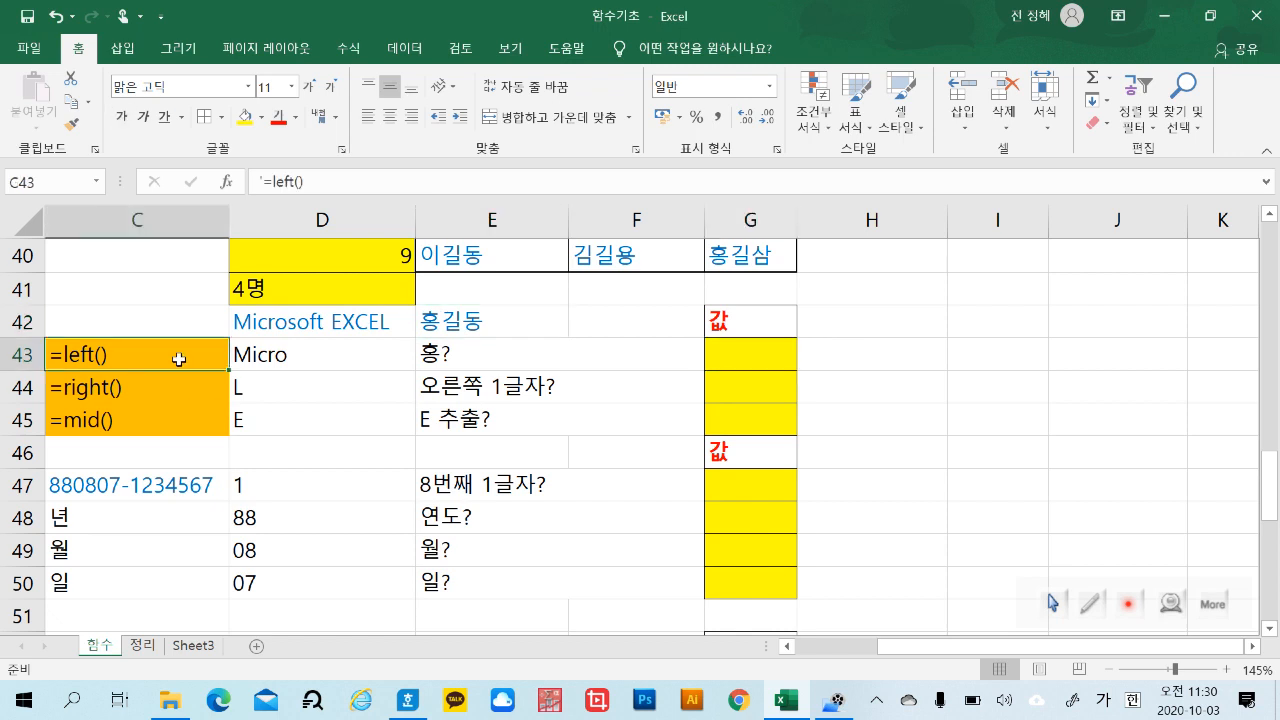
left_click(735, 360)
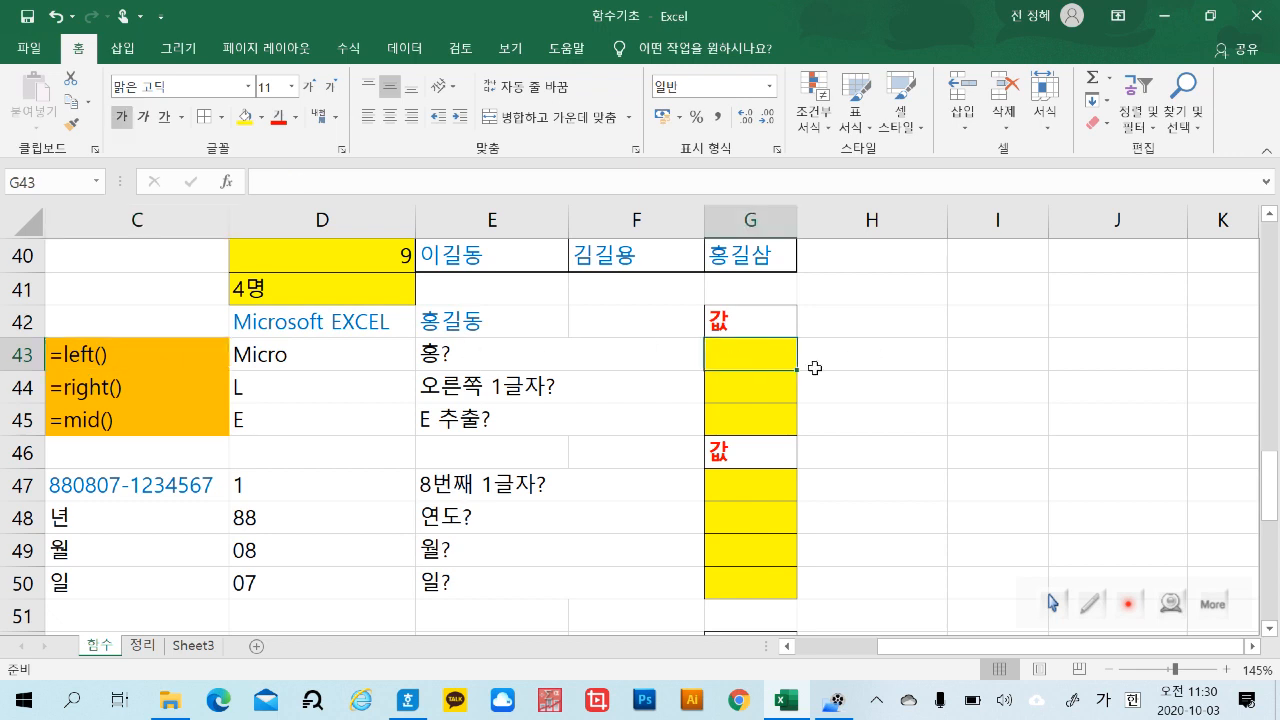
left_click(490, 326)
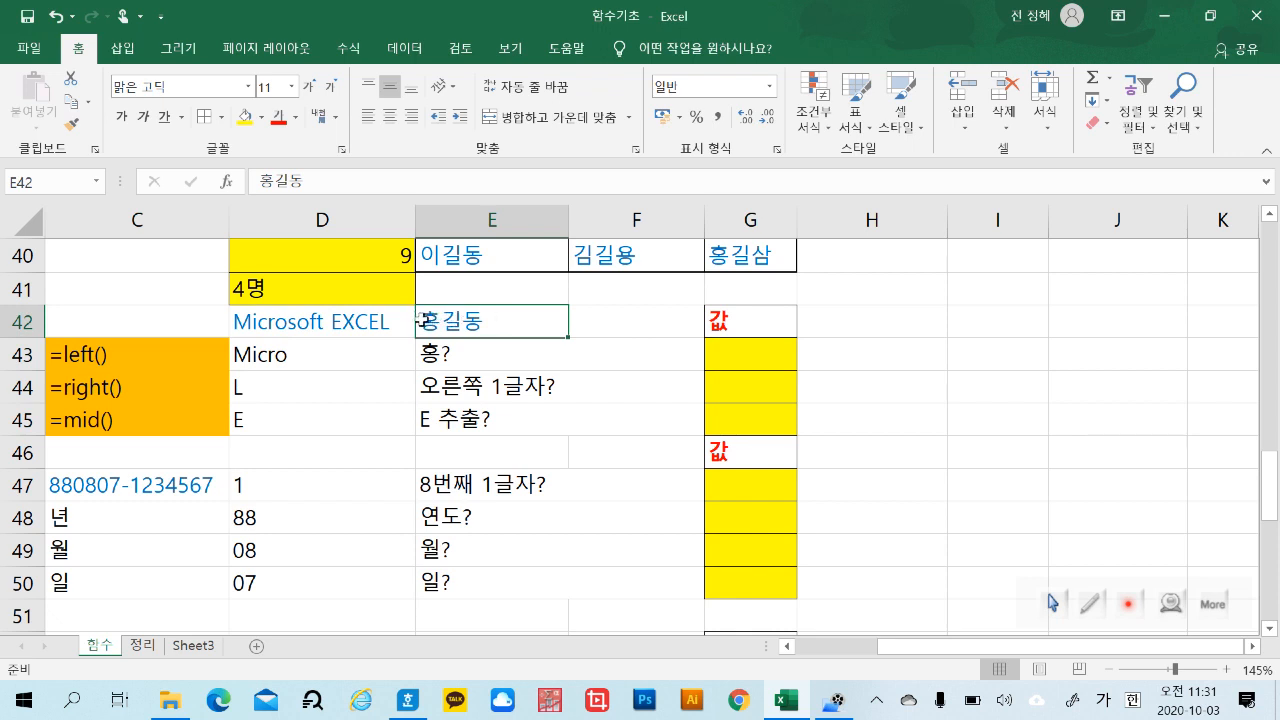
Extract the first character of the name in E42 into G43 with the formula =LEFT(E42,1).
double_click(738, 362)
type("= ")
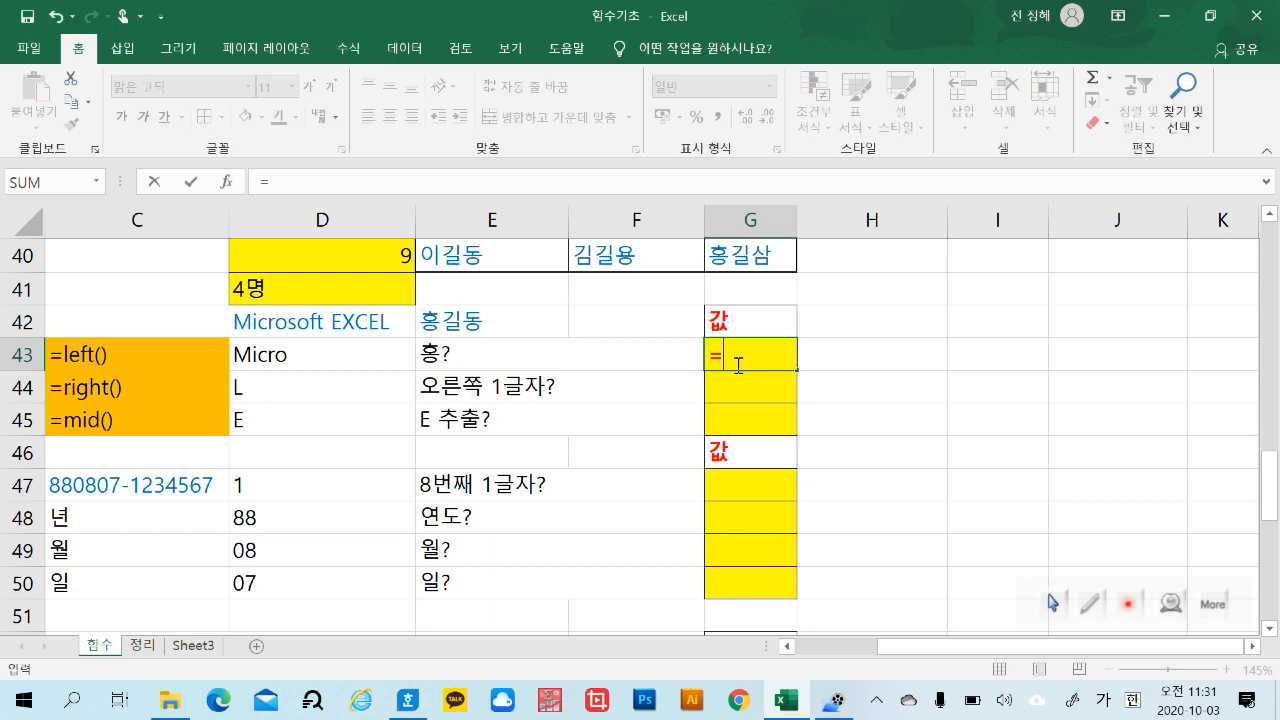
type("ㅣ")
key("BackSpace")
type("ㅣㄷ")
key("BackSpace")
key("BackSpace")
key("Hangul")
type("le")
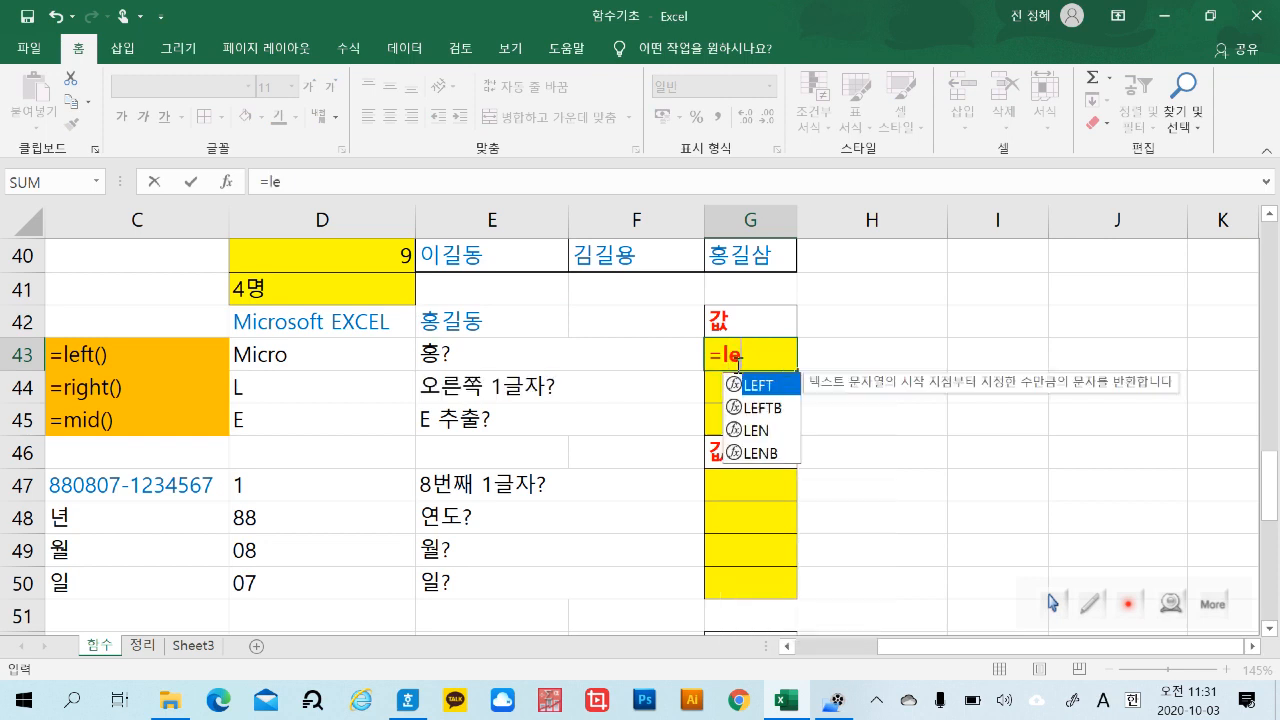
double_click(739, 386)
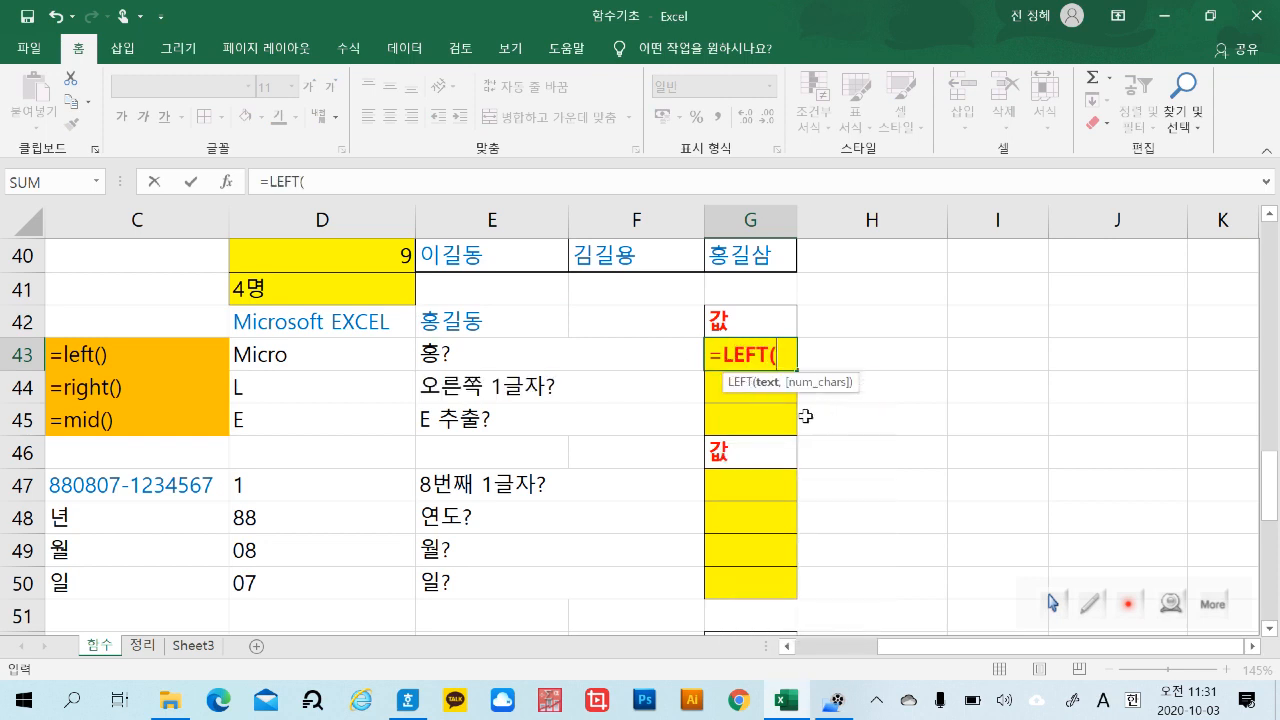
left_click(487, 321)
type(",")
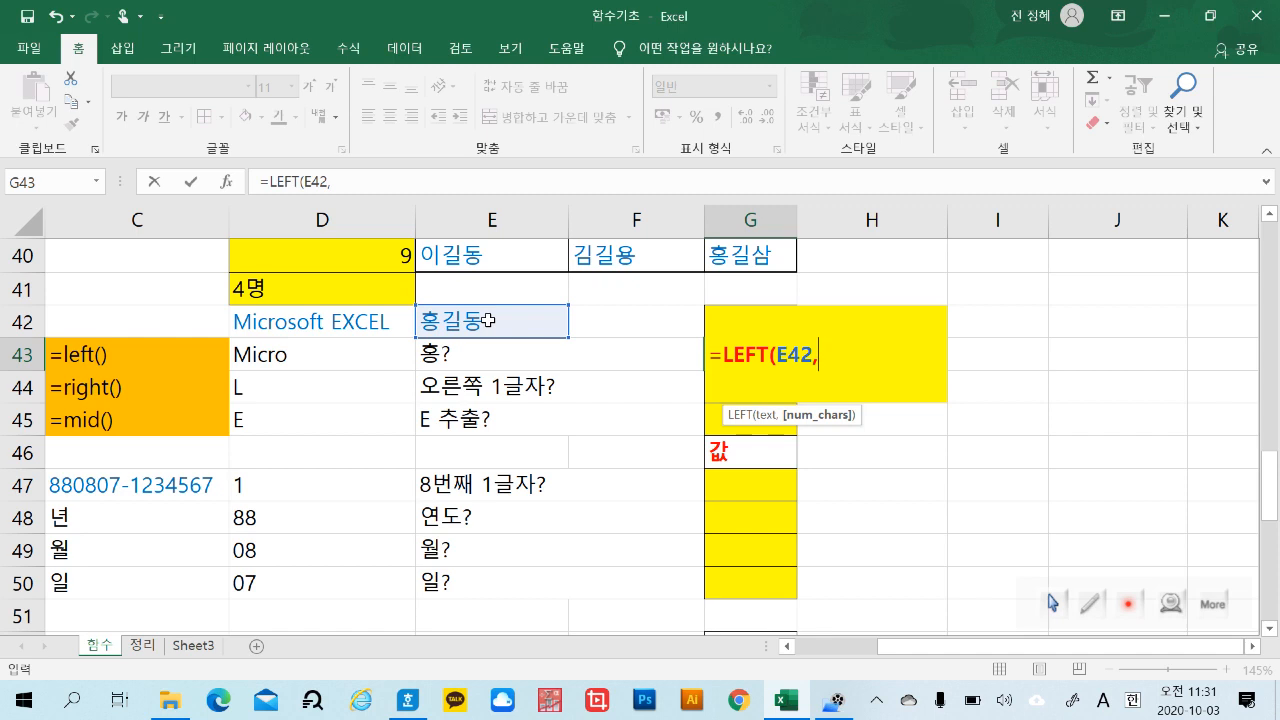
type("1")
key("Return")
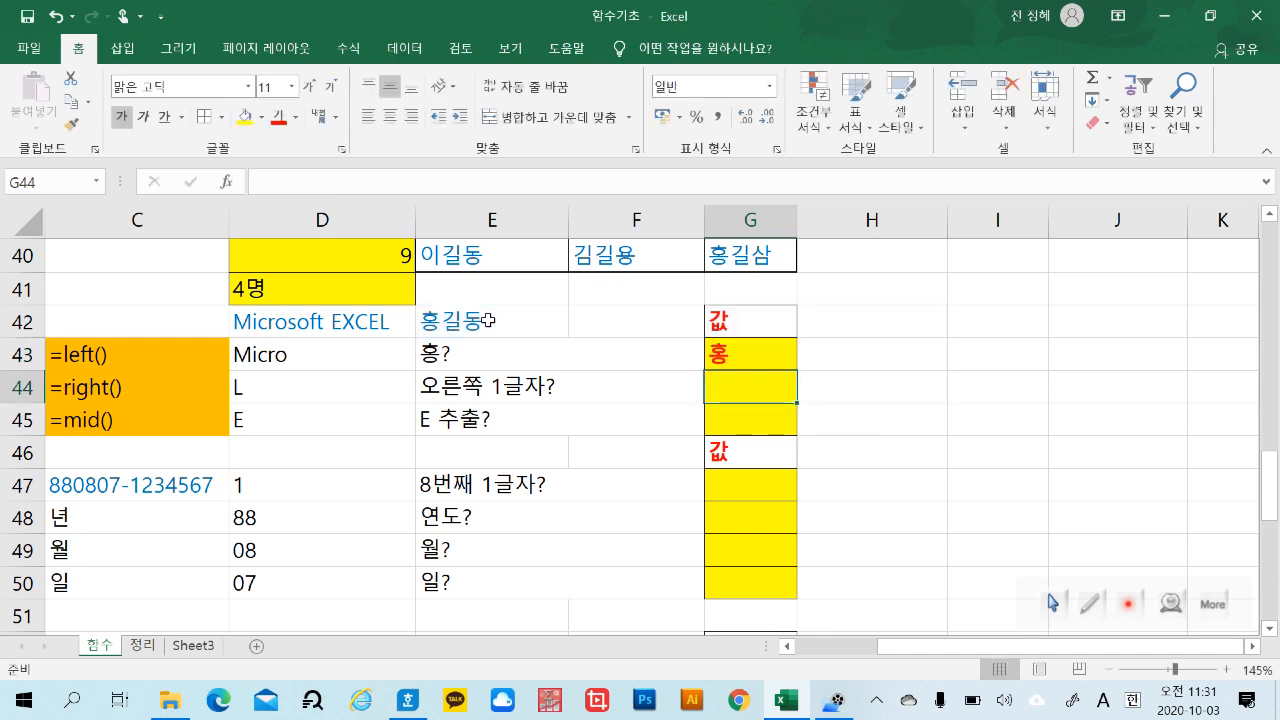
Extract the first two characters of the name in E42 into H43 with the formula =LEFT(E42,2).
left_click(910, 363)
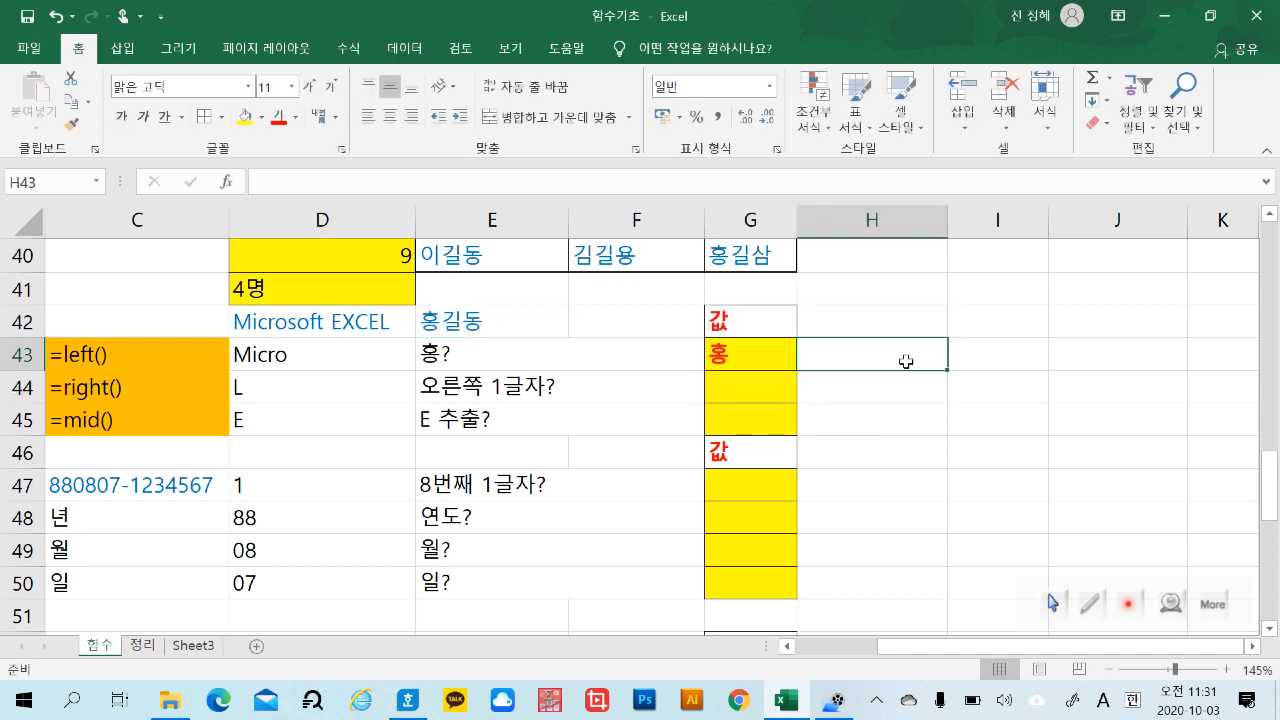
type("=le")
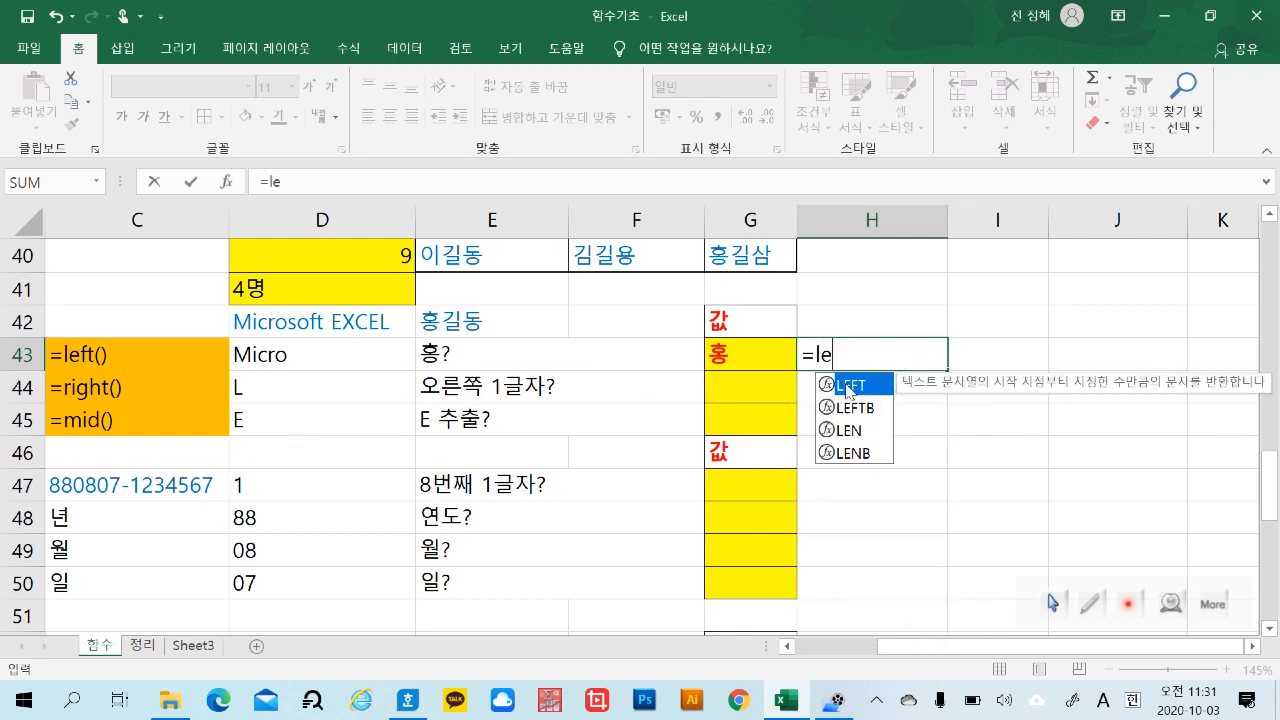
double_click(848, 385)
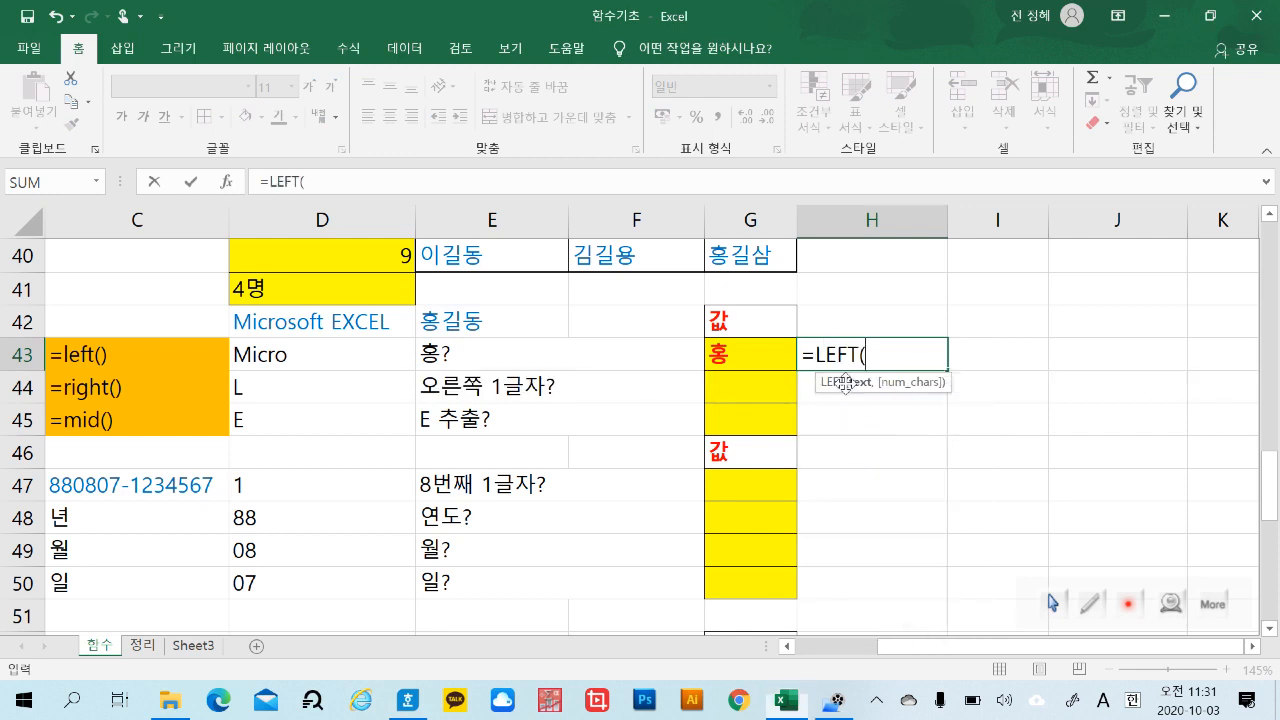
left_click(509, 325)
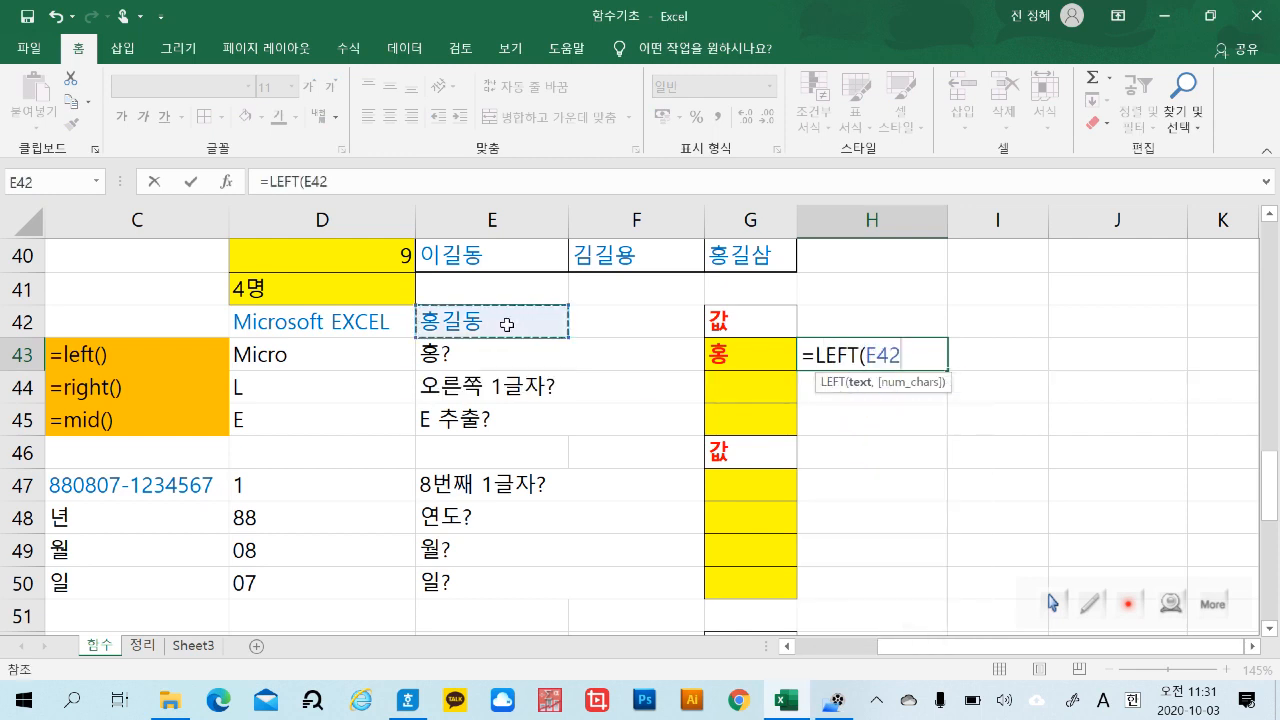
type(",2")
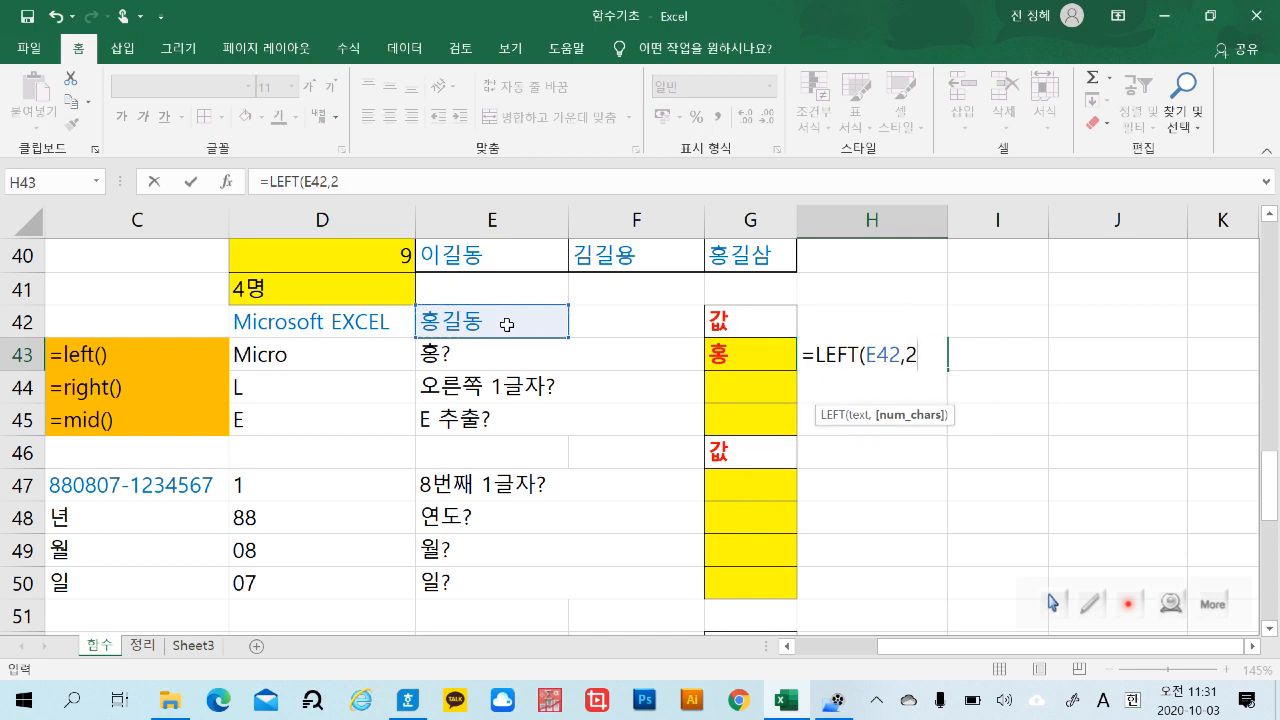
key("Return")
left_click(838, 357)
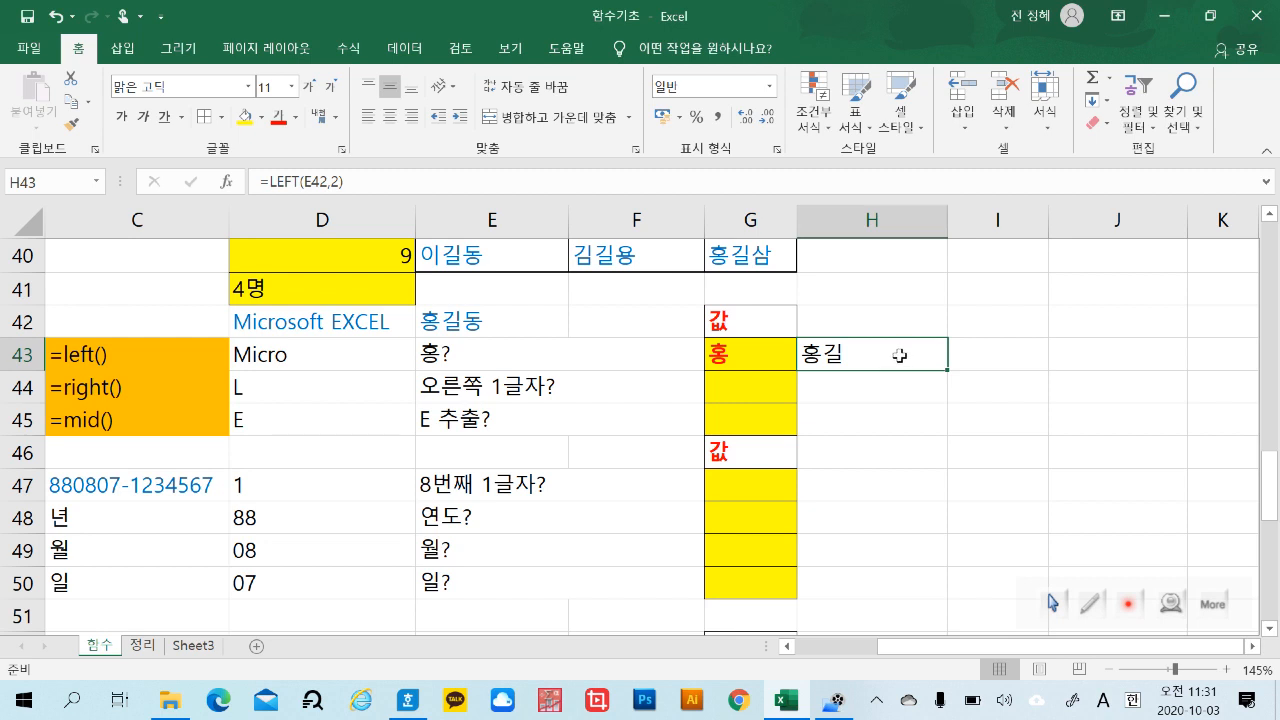
Extract the last character of "Microsoft EXCEL" in D42 into G44 with the formula =RIGHT(D42,1).
left_click(752, 385)
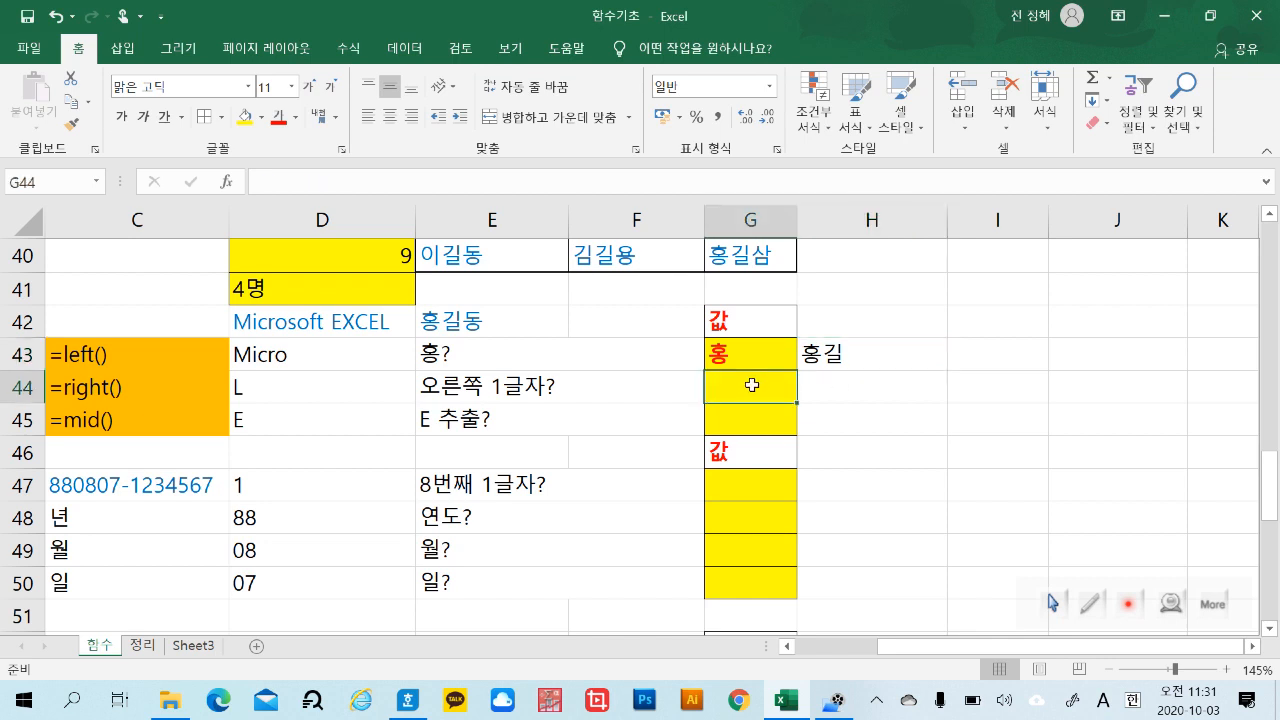
type("=")
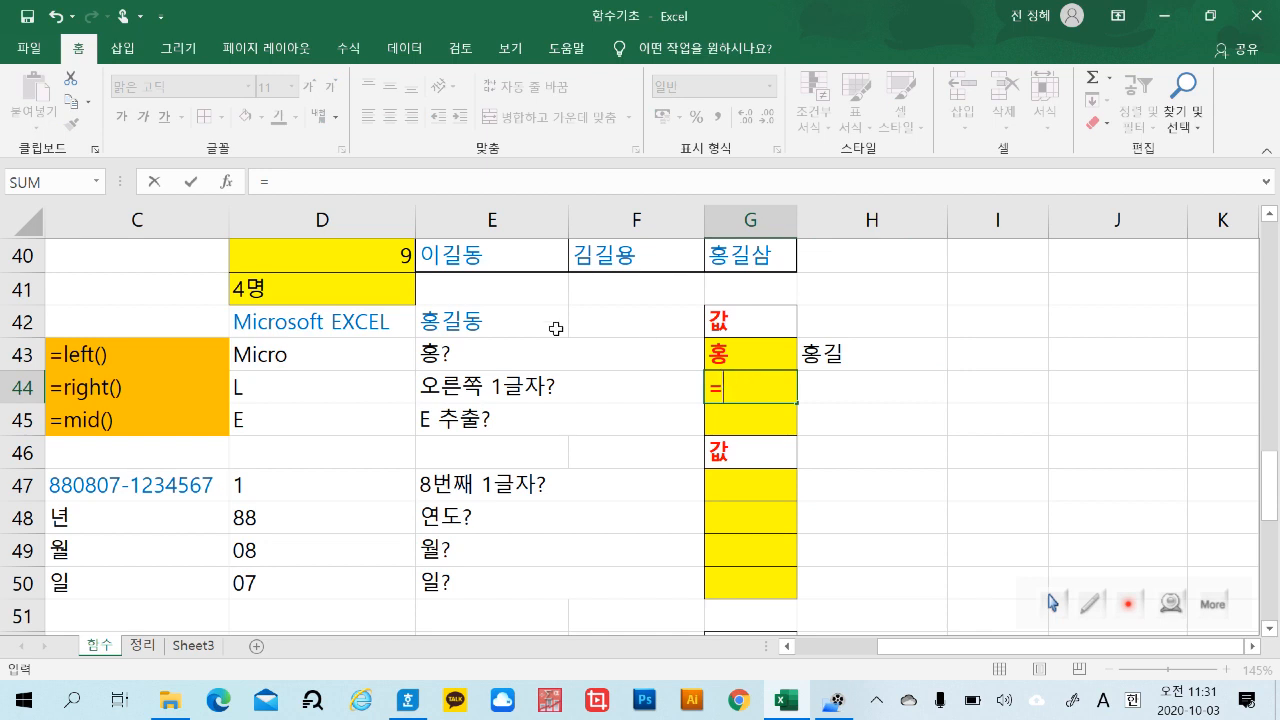
left_click(374, 321)
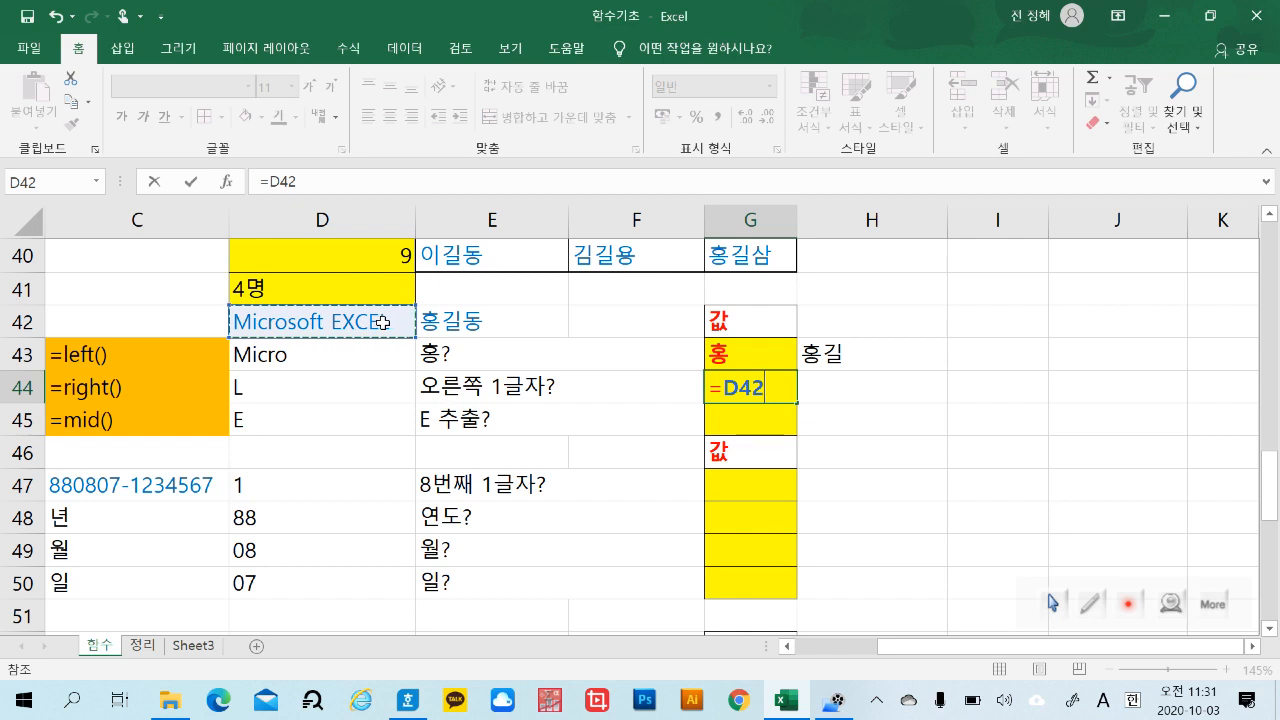
key("BackSpace")
key("BackSpace")
key("BackSpace")
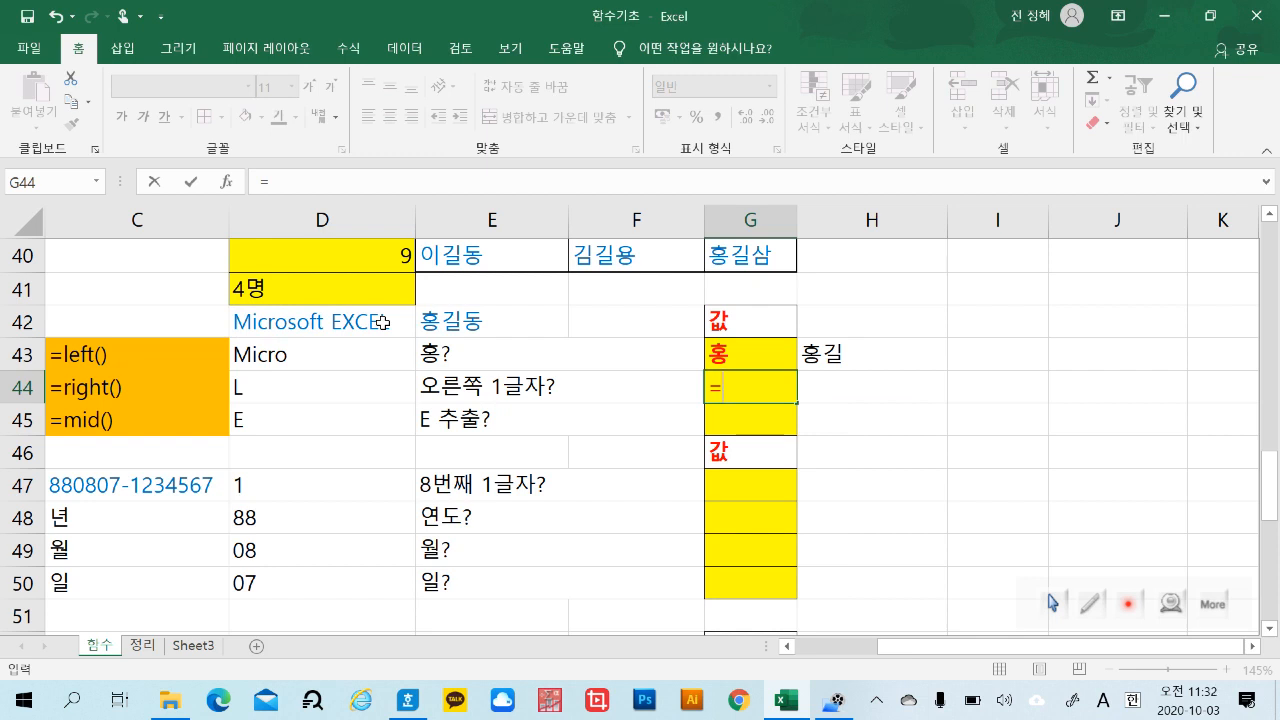
type("r")
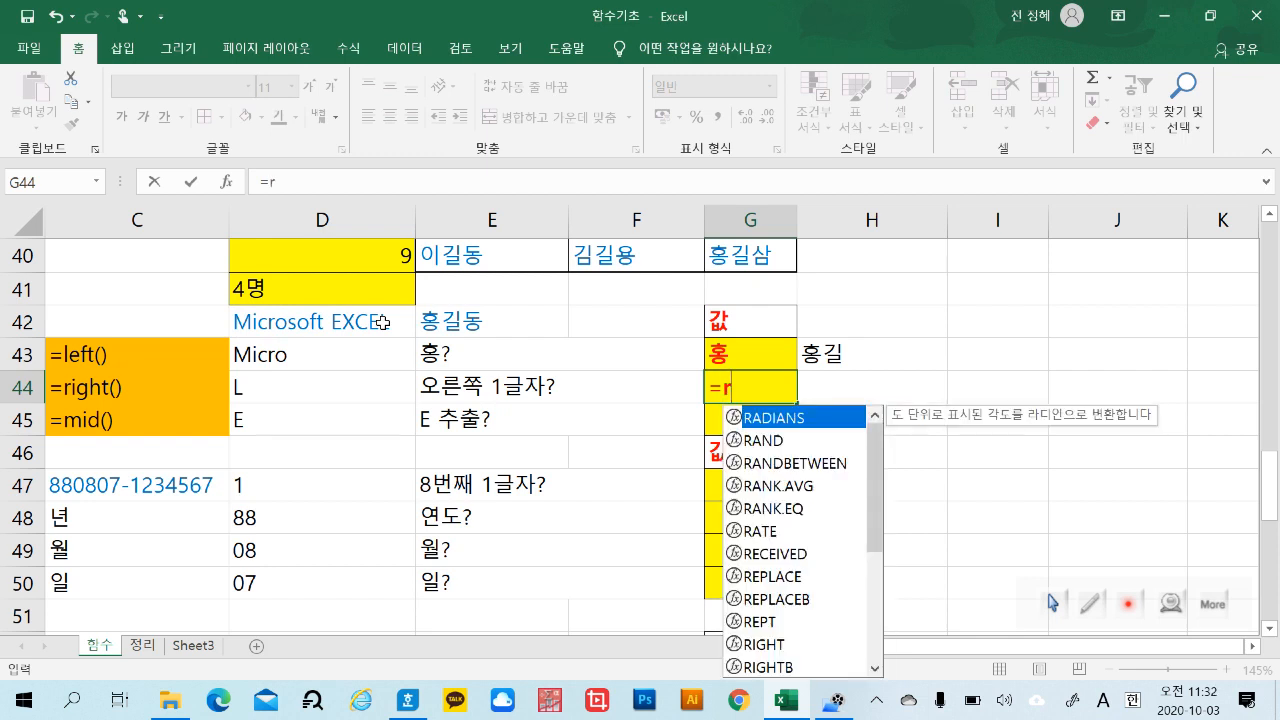
type("i")
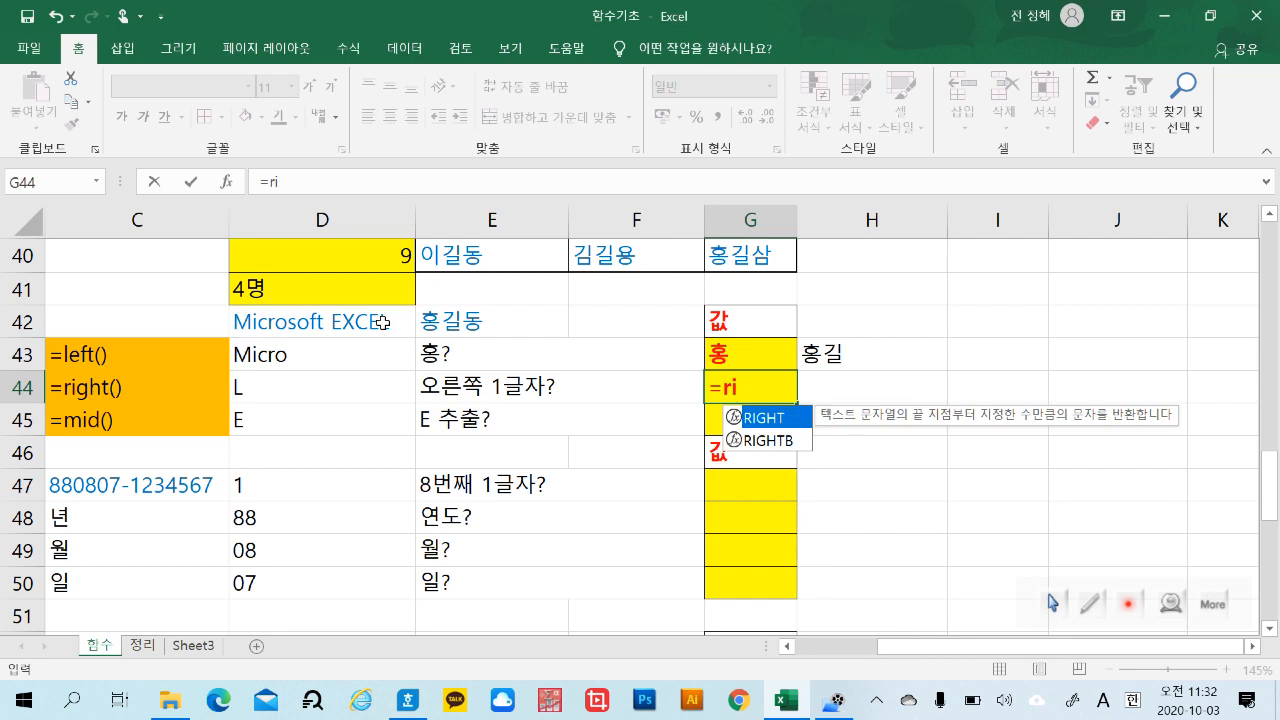
double_click(763, 418)
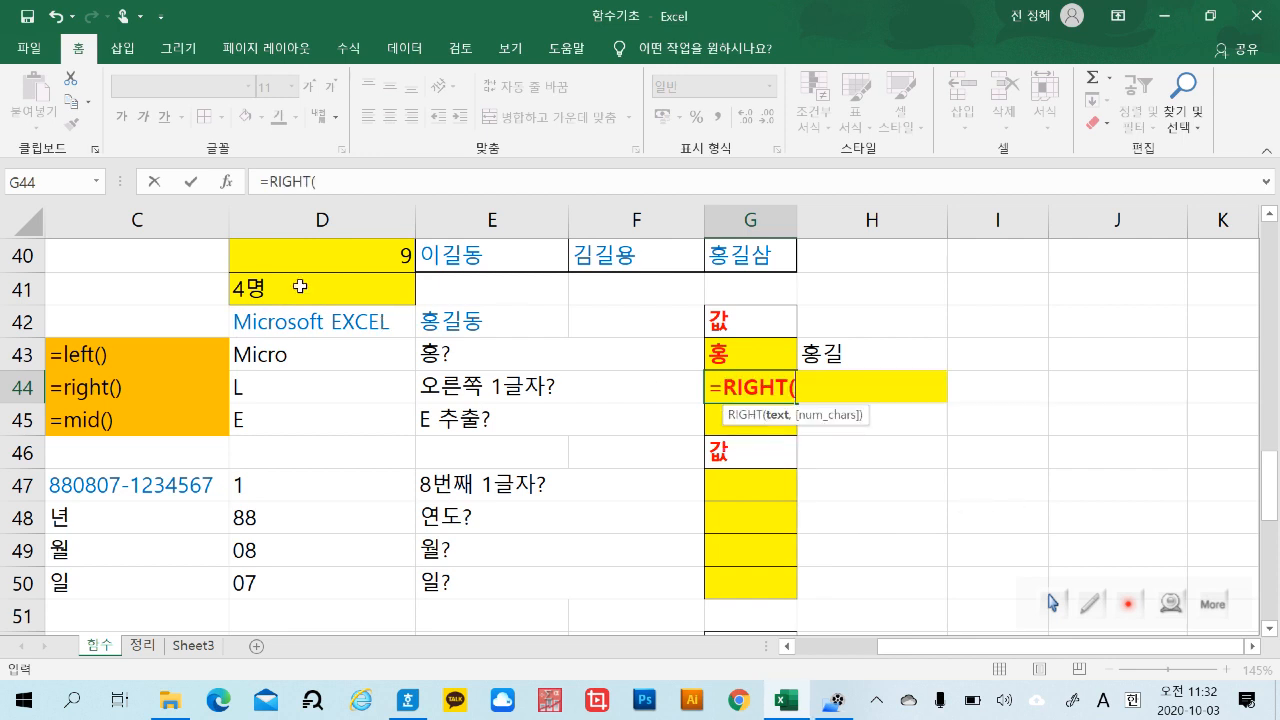
left_click(362, 325)
type(",")
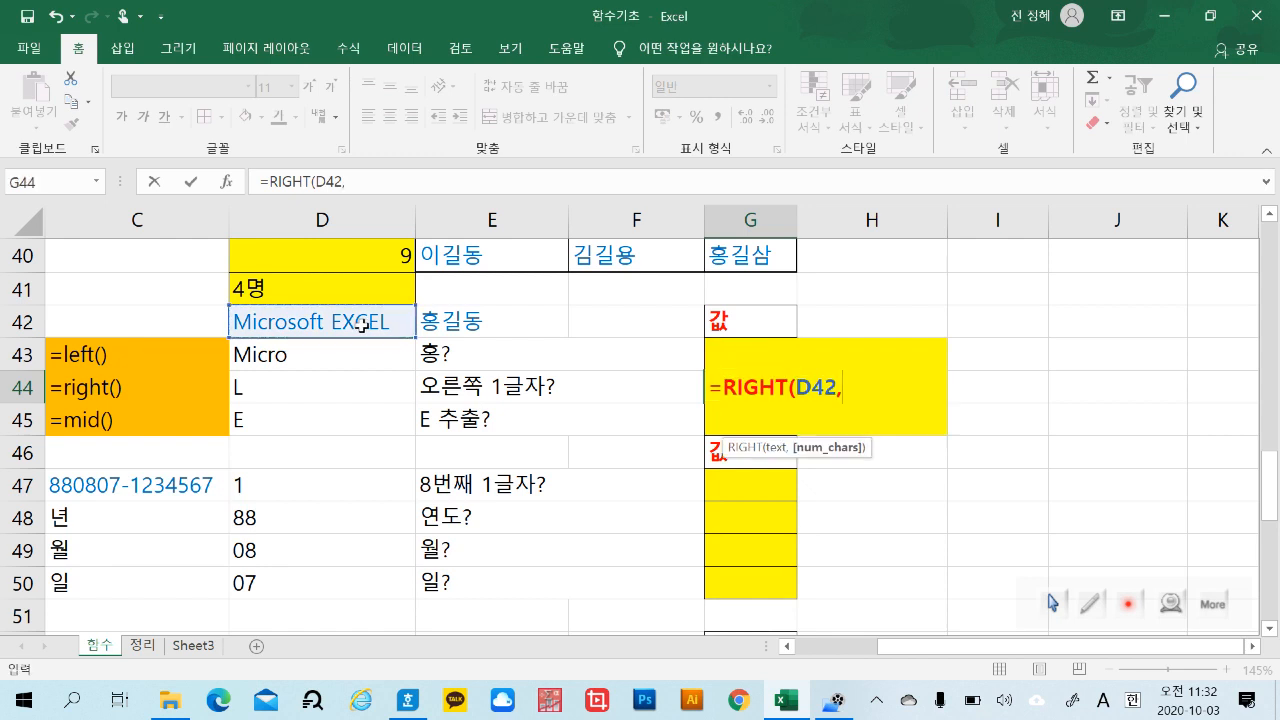
type("1")
key("Return")
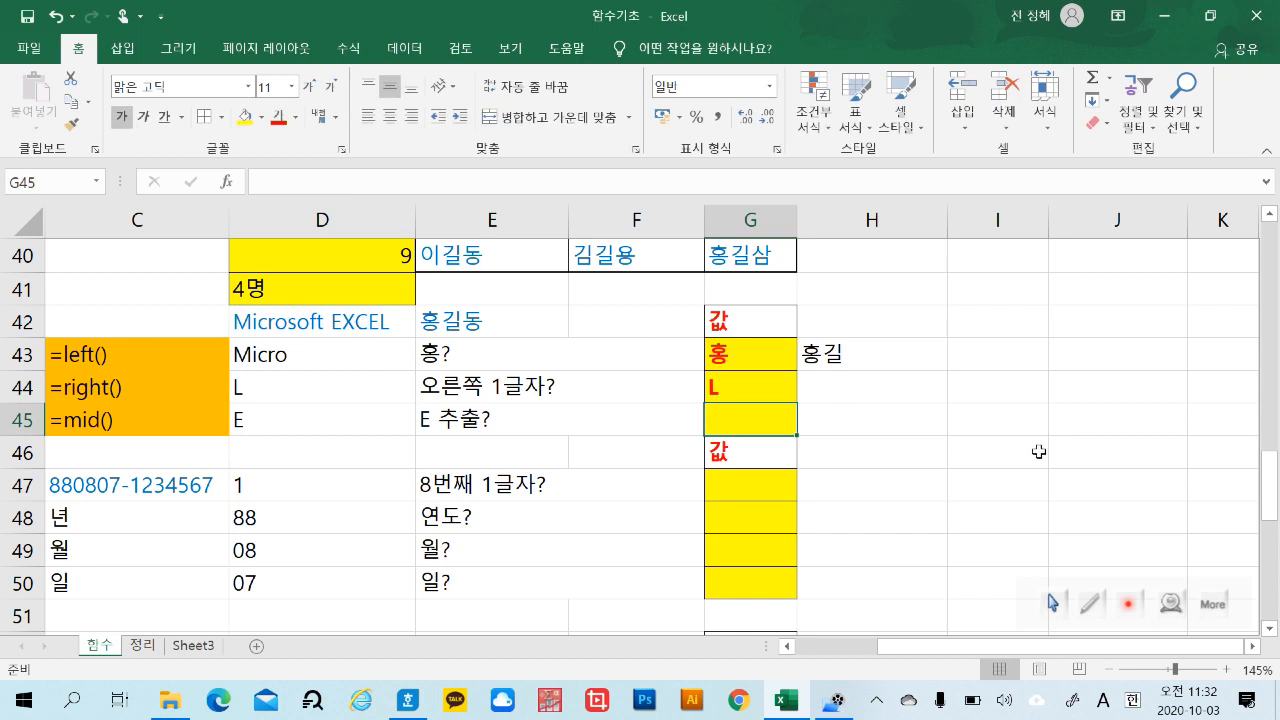
Extract the last five characters of "Microsoft EXCEL" in D42 into H44 with the formula =RIGHT(D42,5).
left_click(900, 386)
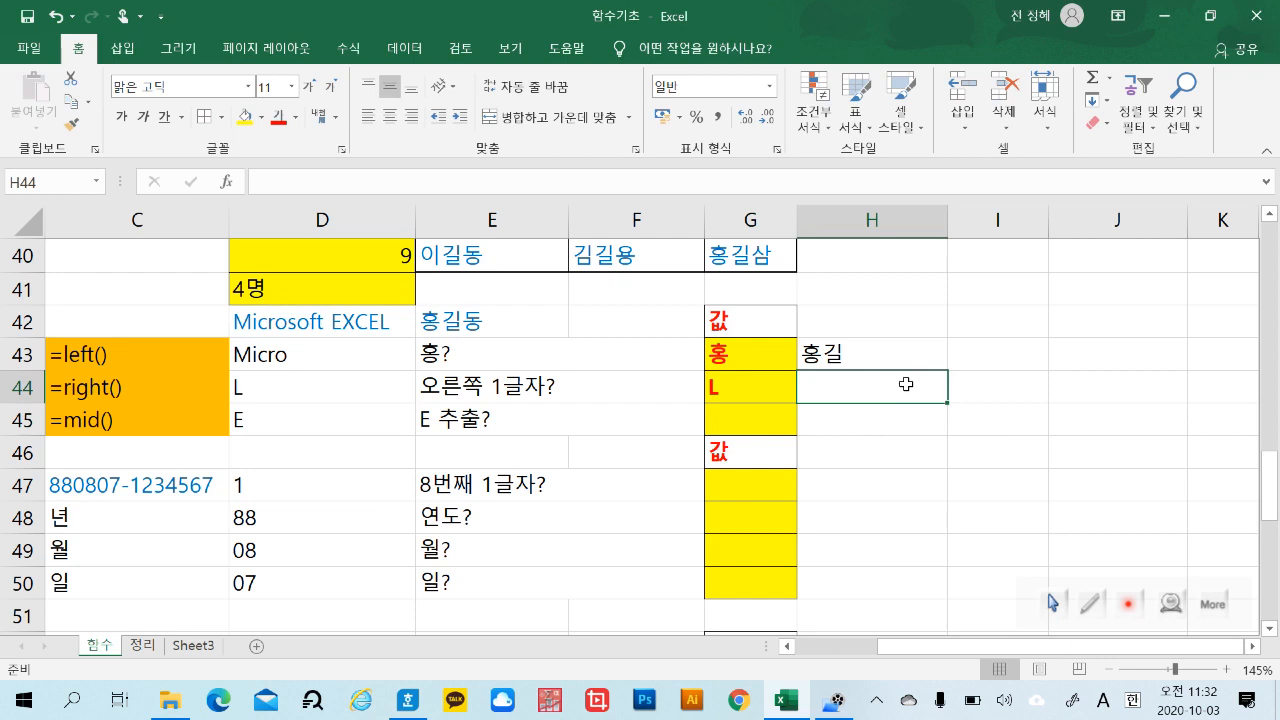
double_click(902, 383)
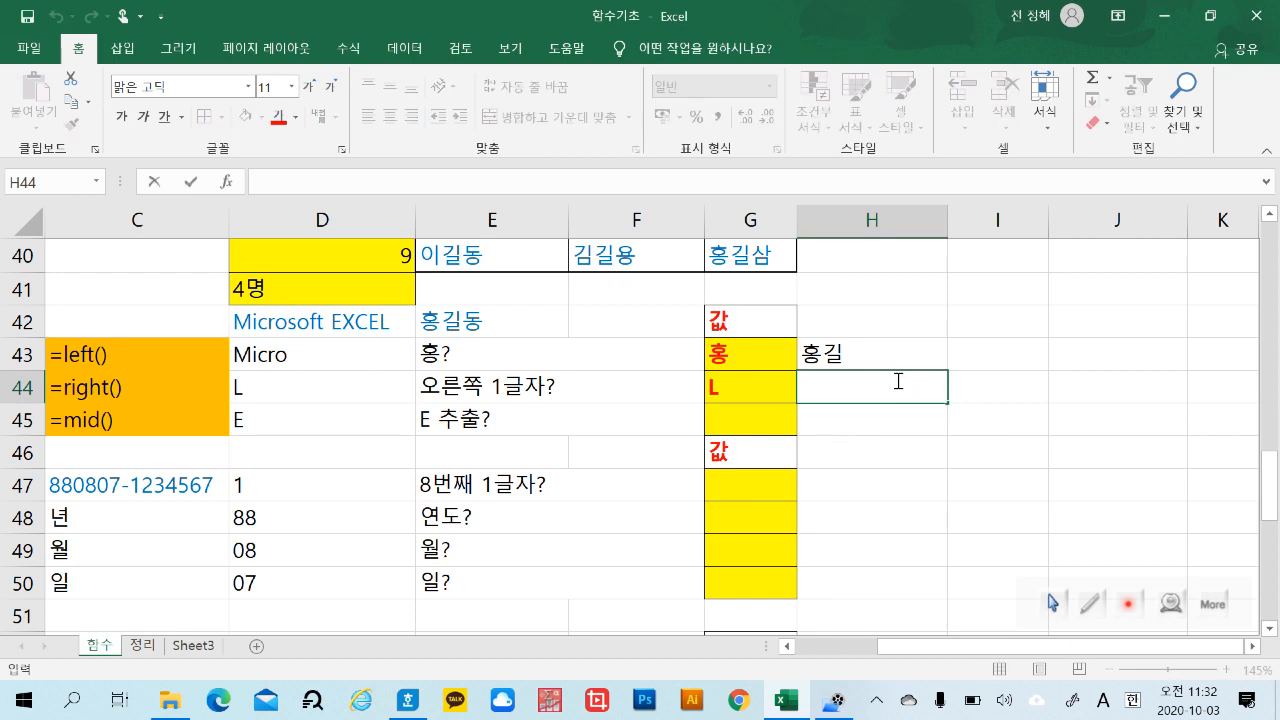
type("=")
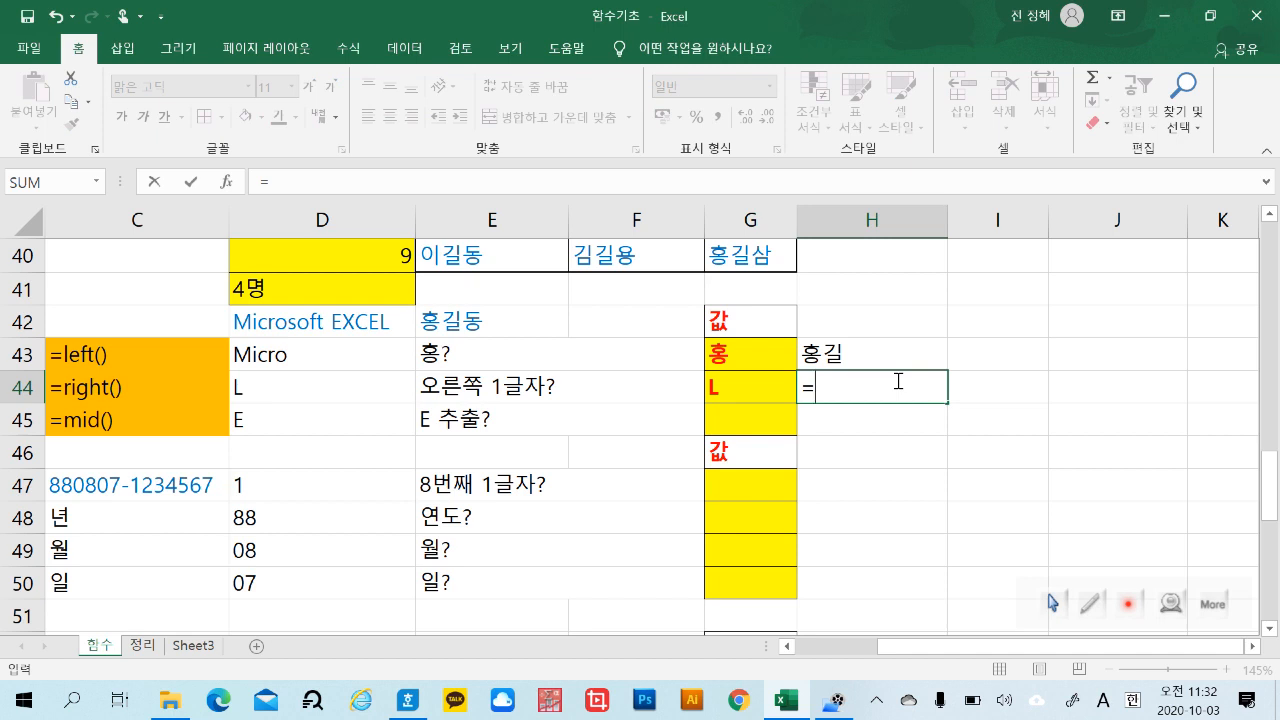
type("r")
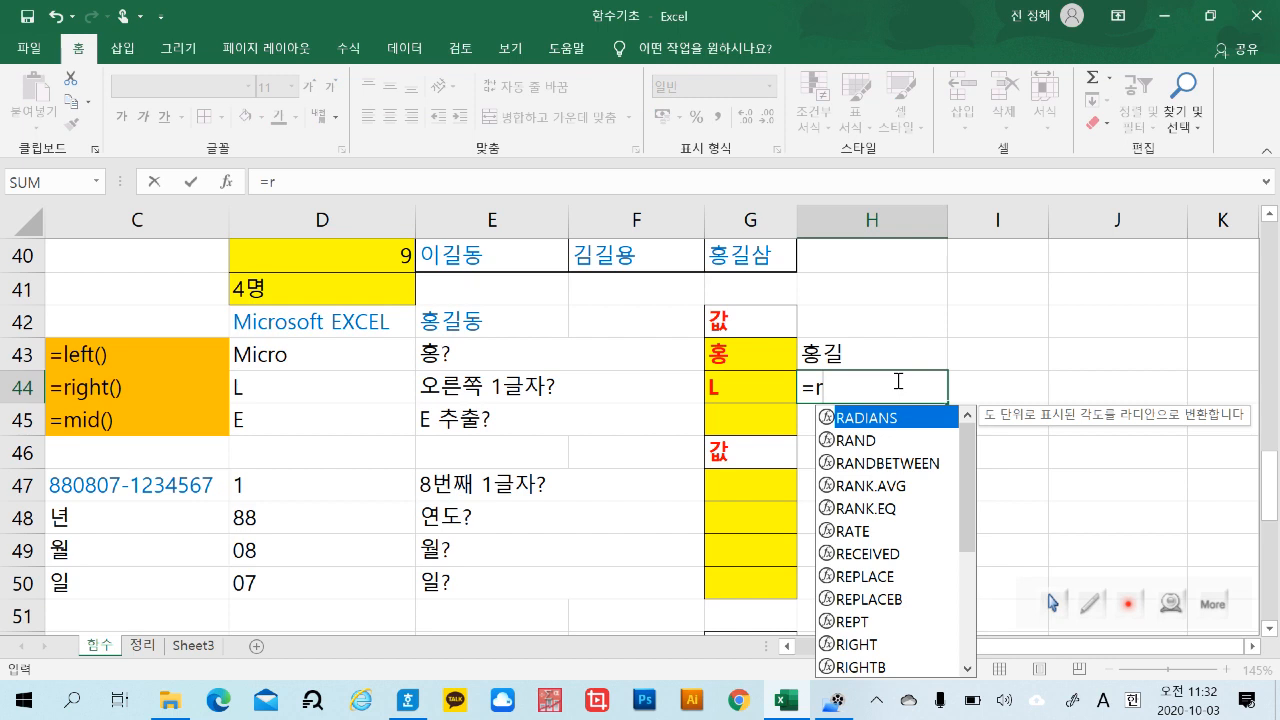
type("i")
double_click(855, 419)
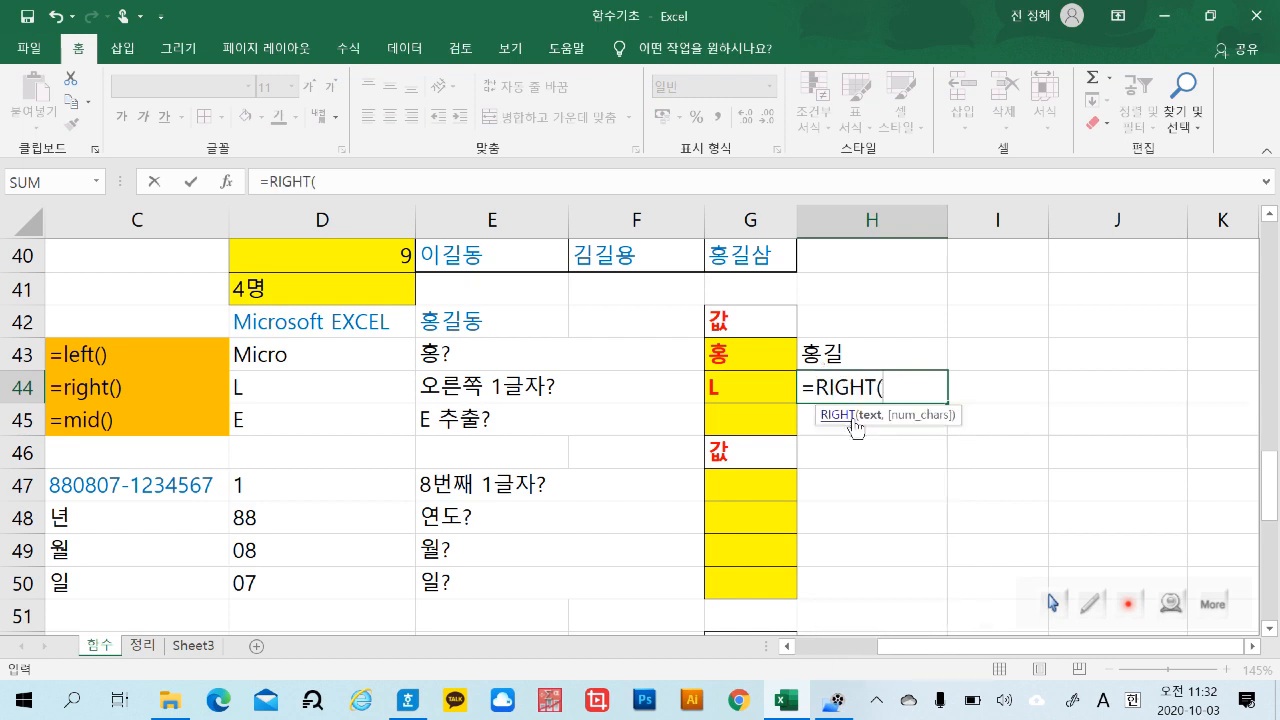
left_click(361, 316)
type(",")
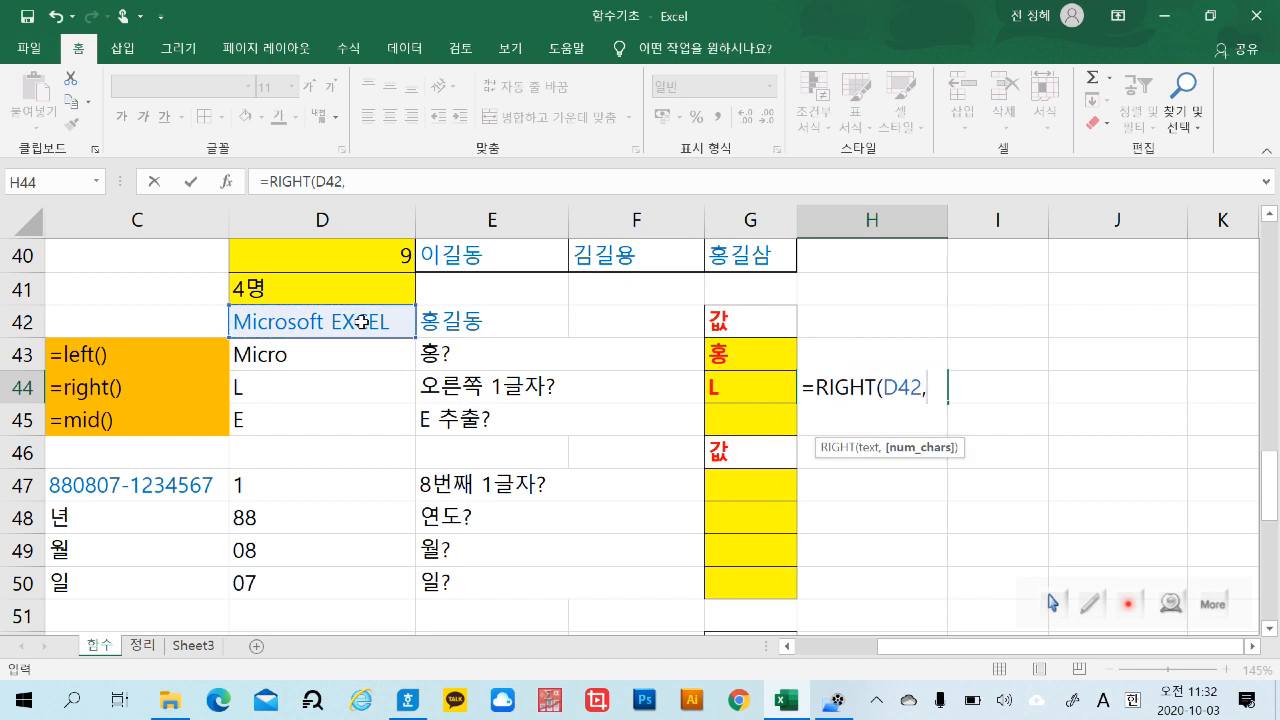
type("5")
key("Return")
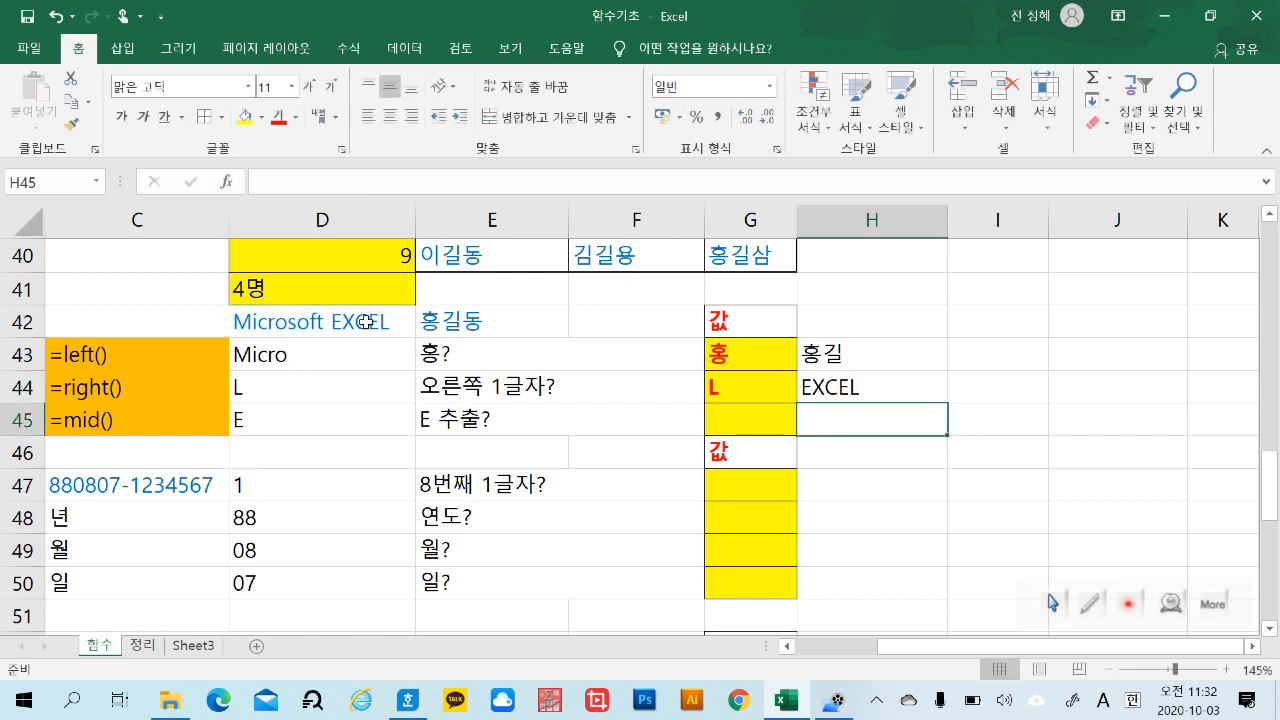
left_click(900, 394)
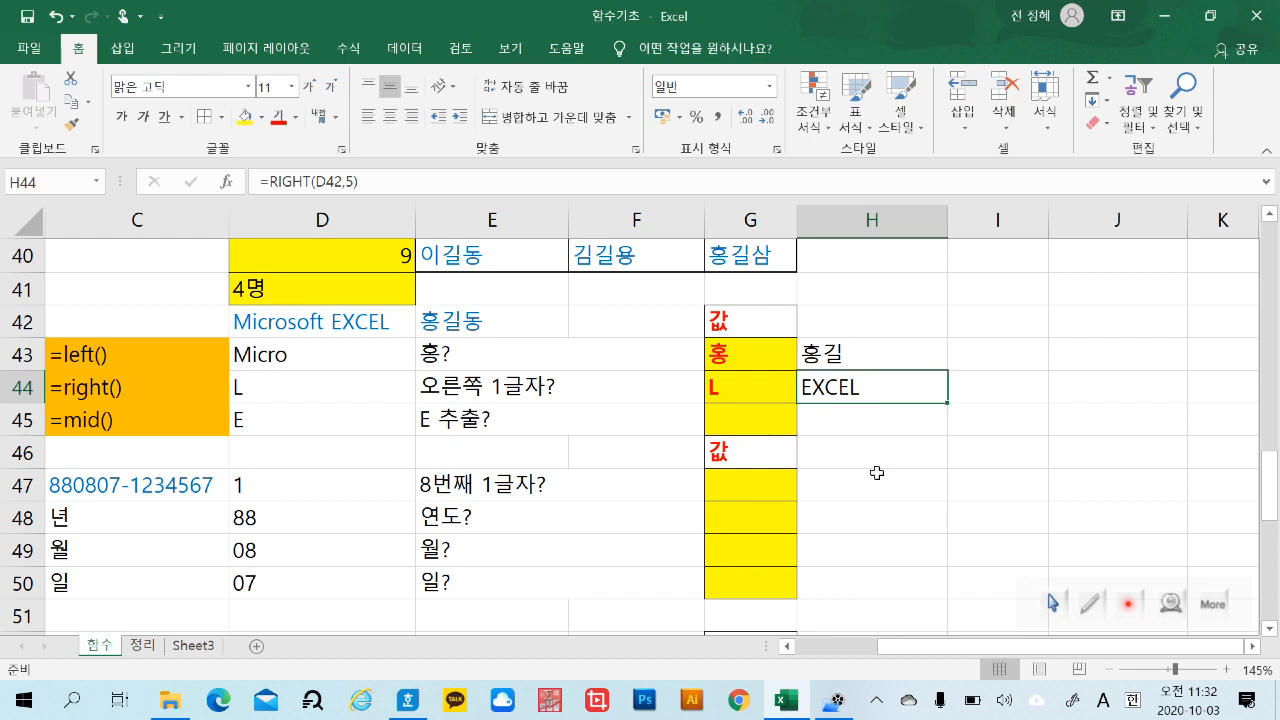
Replace the content of H43 with =LEFT(D42,5) to extract the first five characters of "Microsoft EXCEL".
left_click(893, 352)
key("Delete")
double_click(891, 352)
type("=")
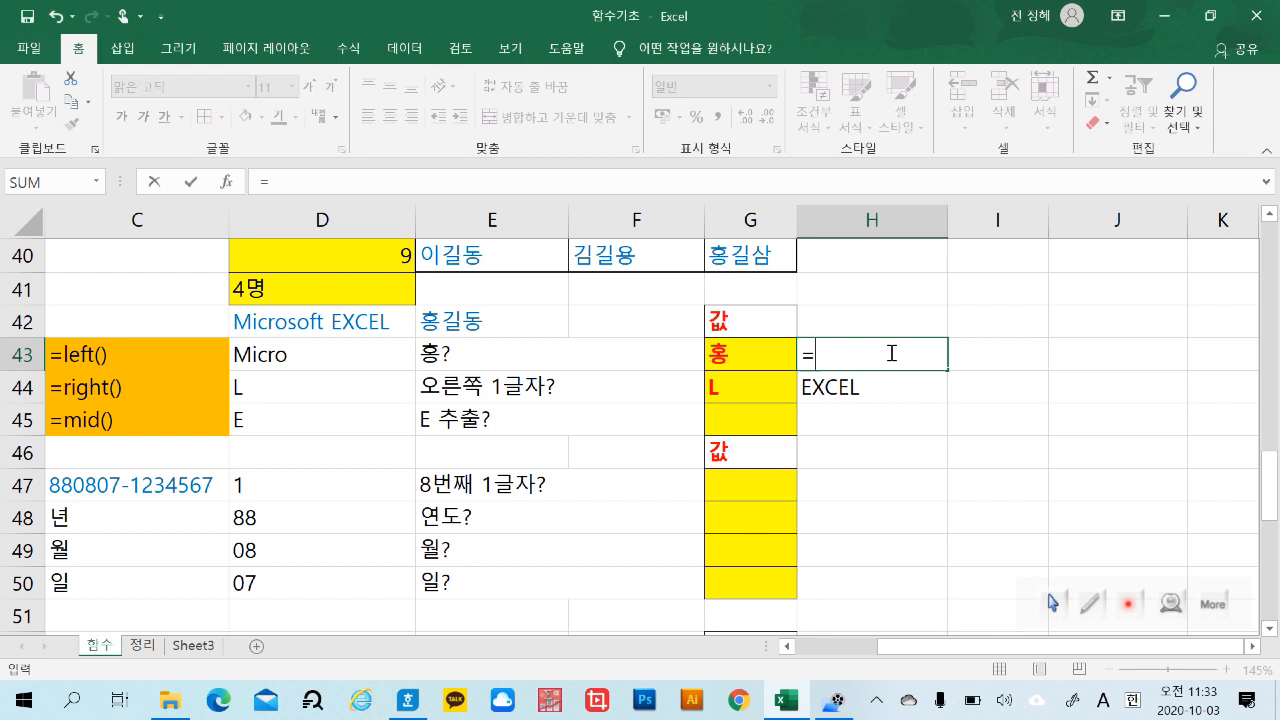
type("lr")
key("BackSpace")
type("e")
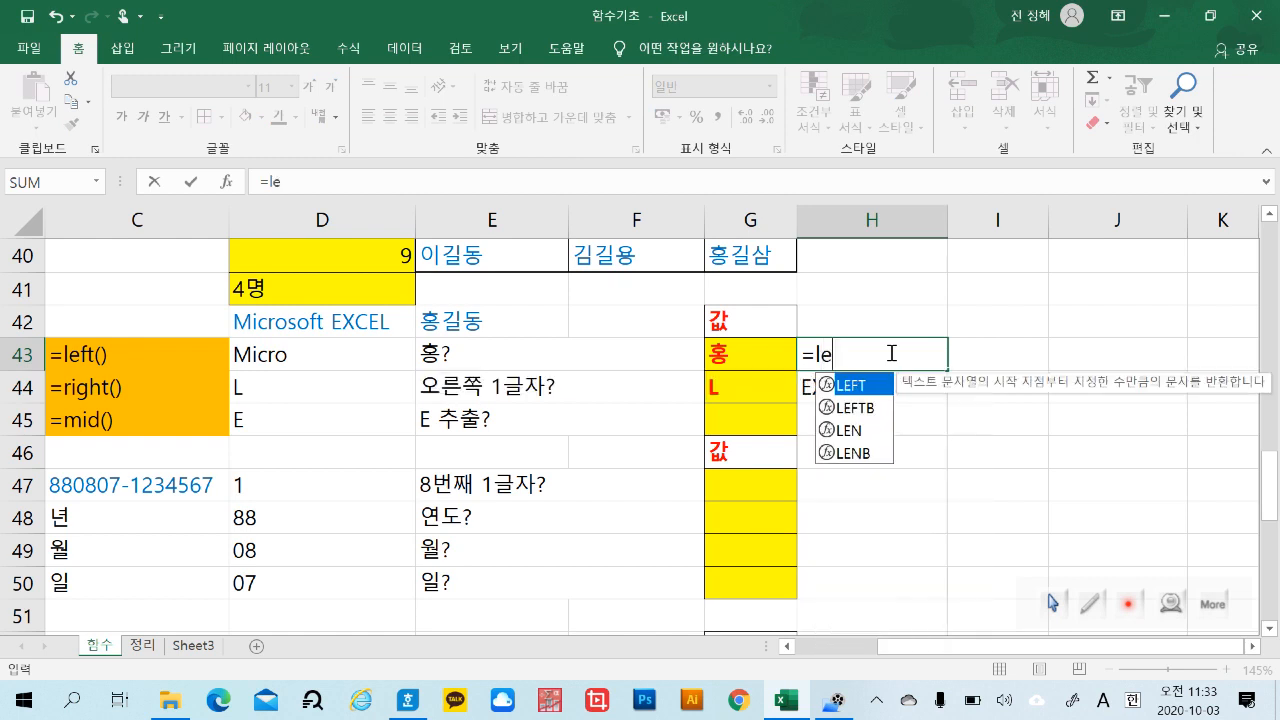
double_click(870, 392)
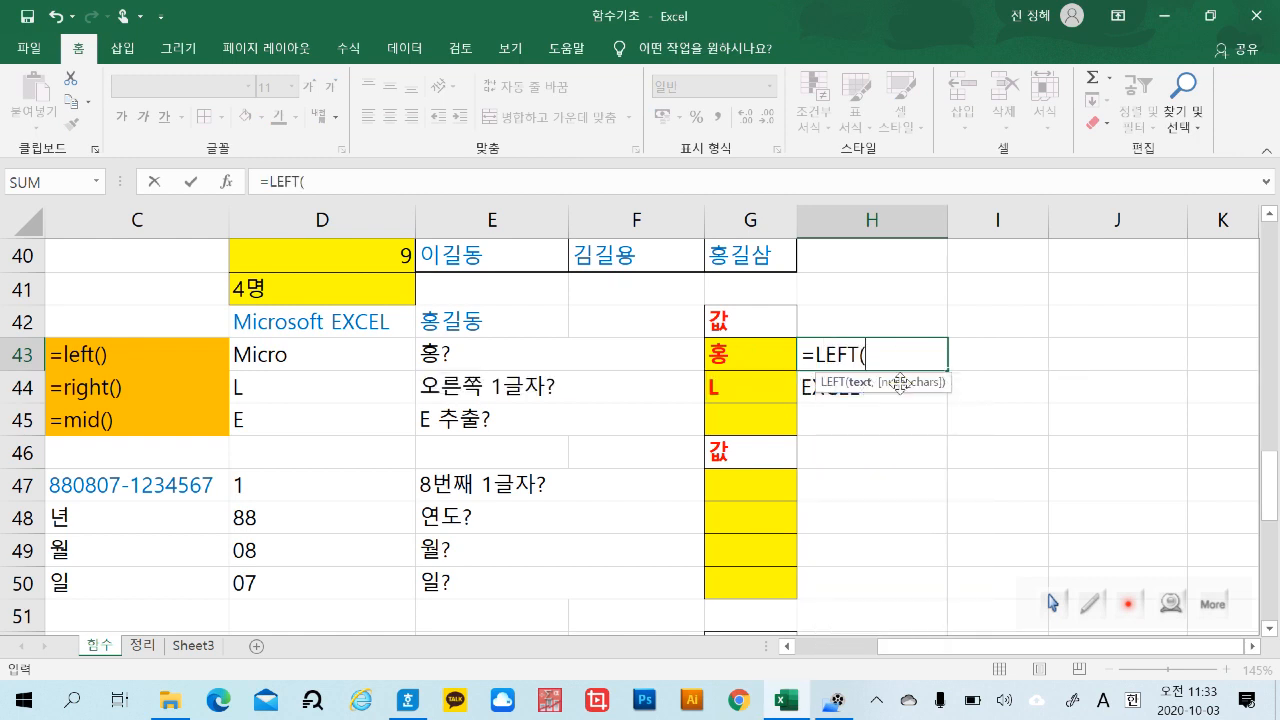
left_click(321, 322)
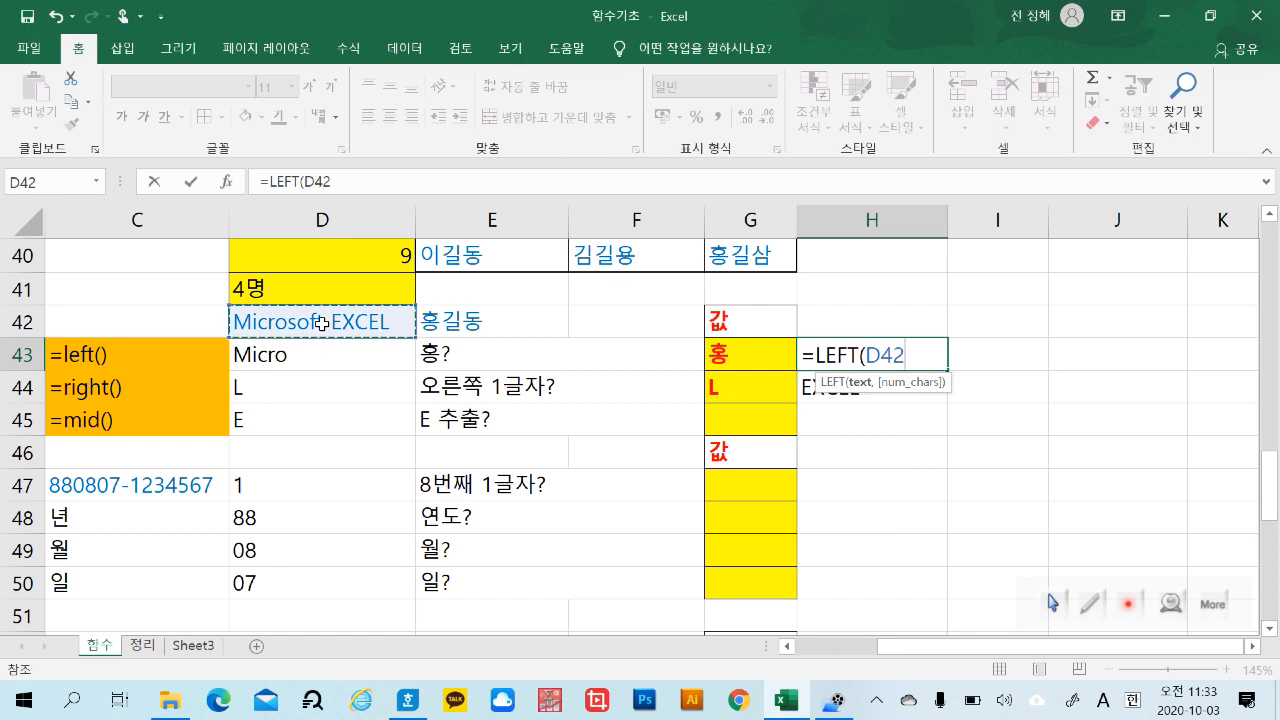
type(",")
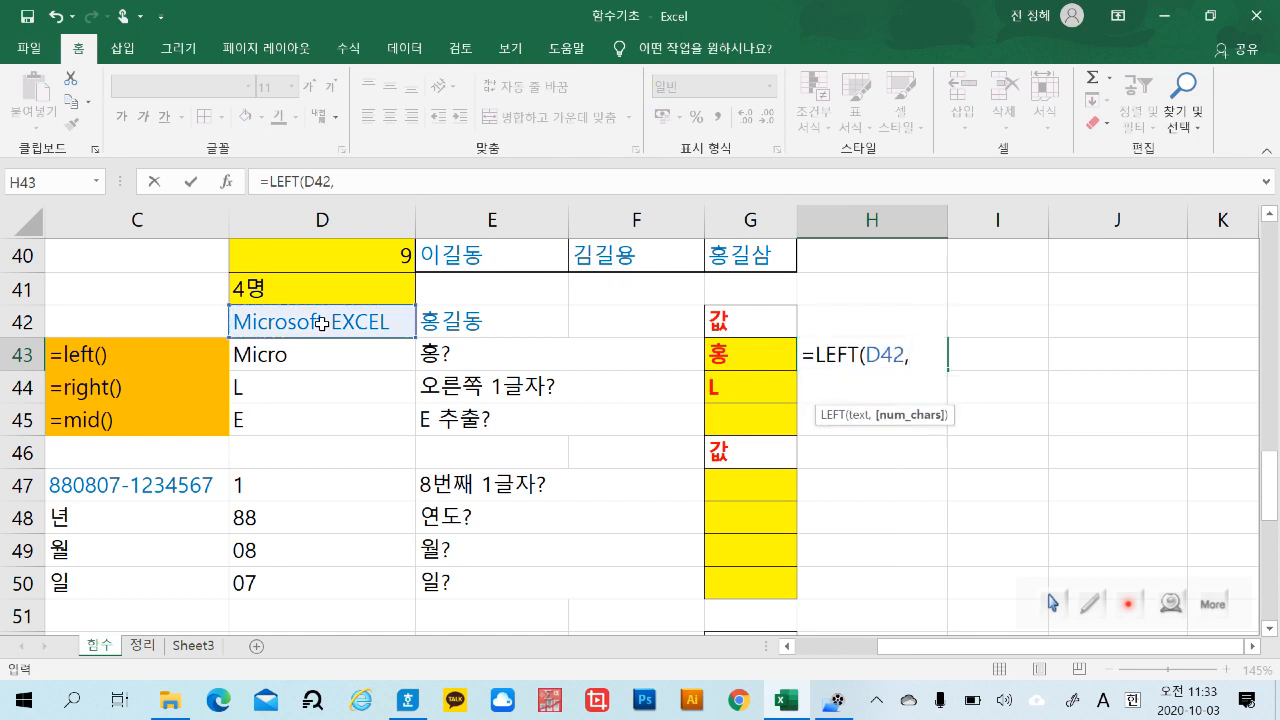
type("5")
key("Return")
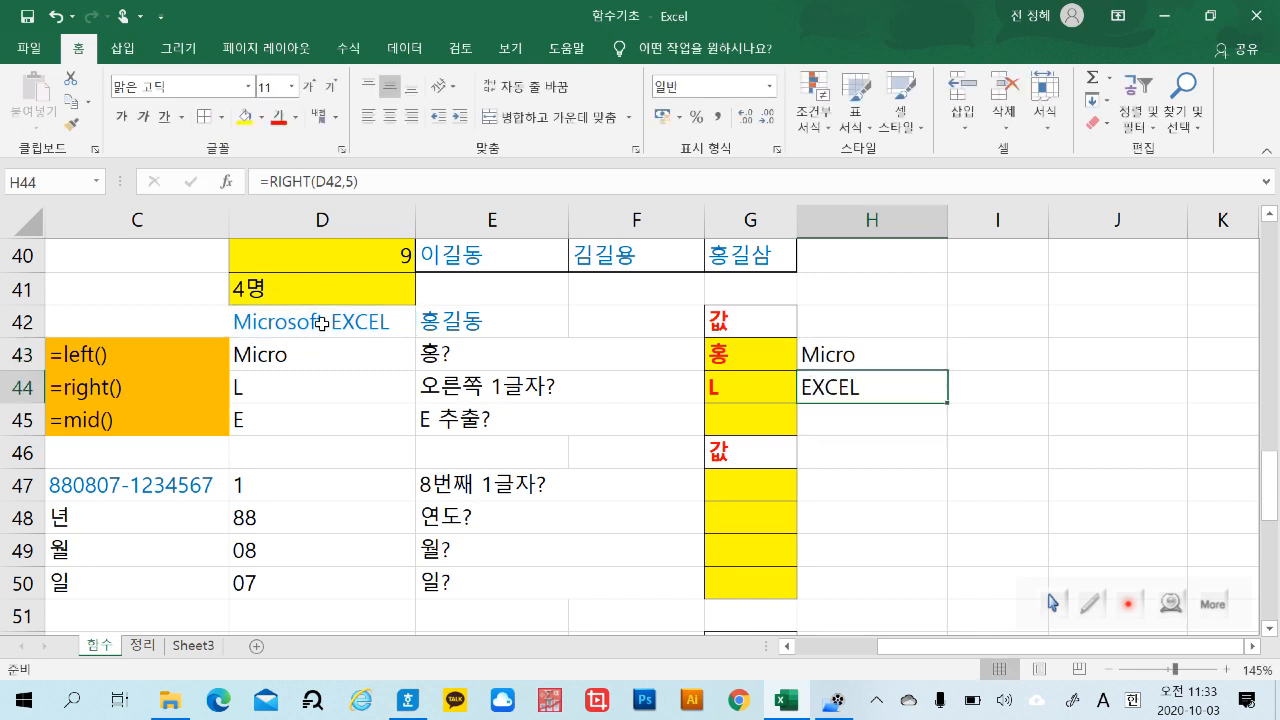
Extract one character of "Microsoft EXCEL" in D42, starting at position 12, into G45 with the formula =MID(D42,12,1).
left_click(769, 432)
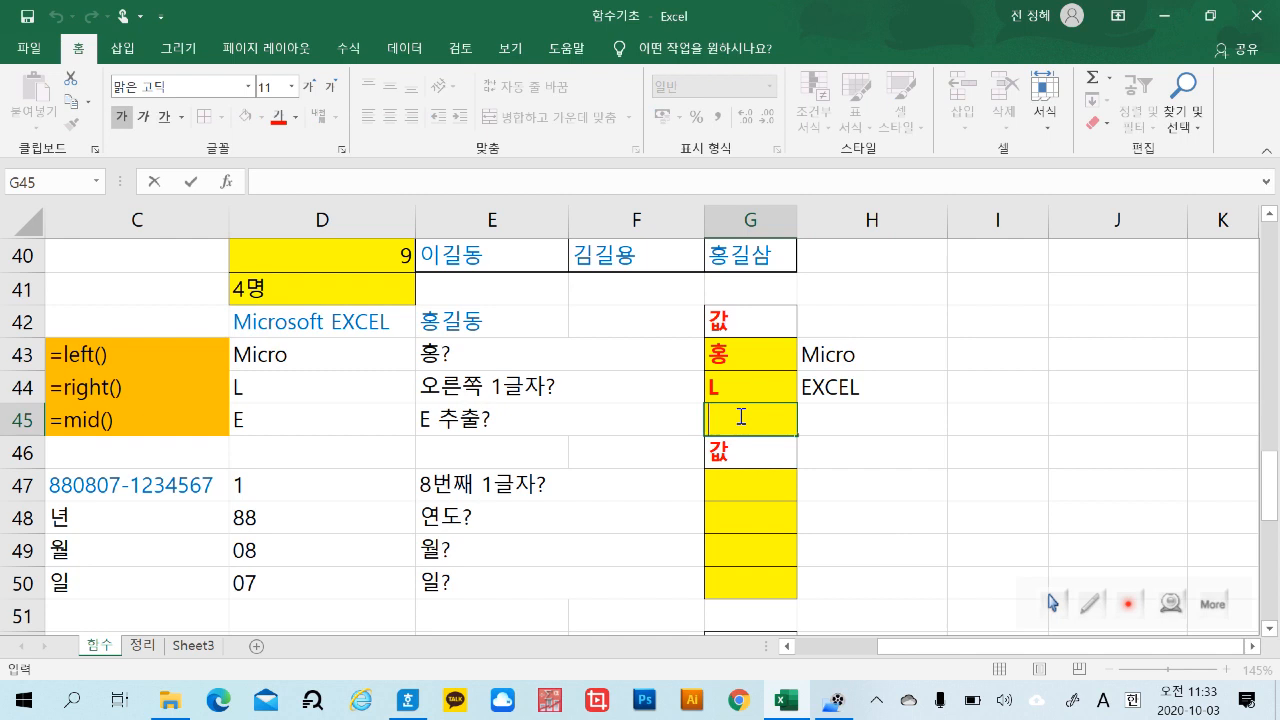
type("=")
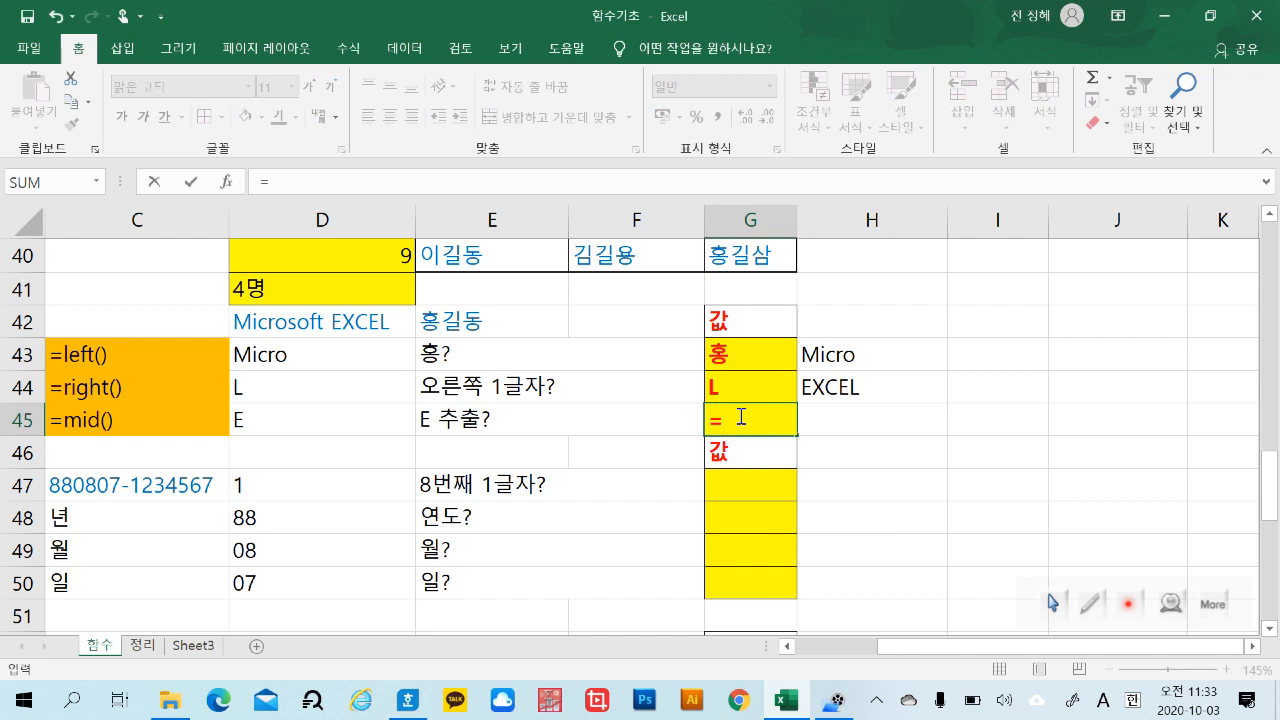
type("mi")
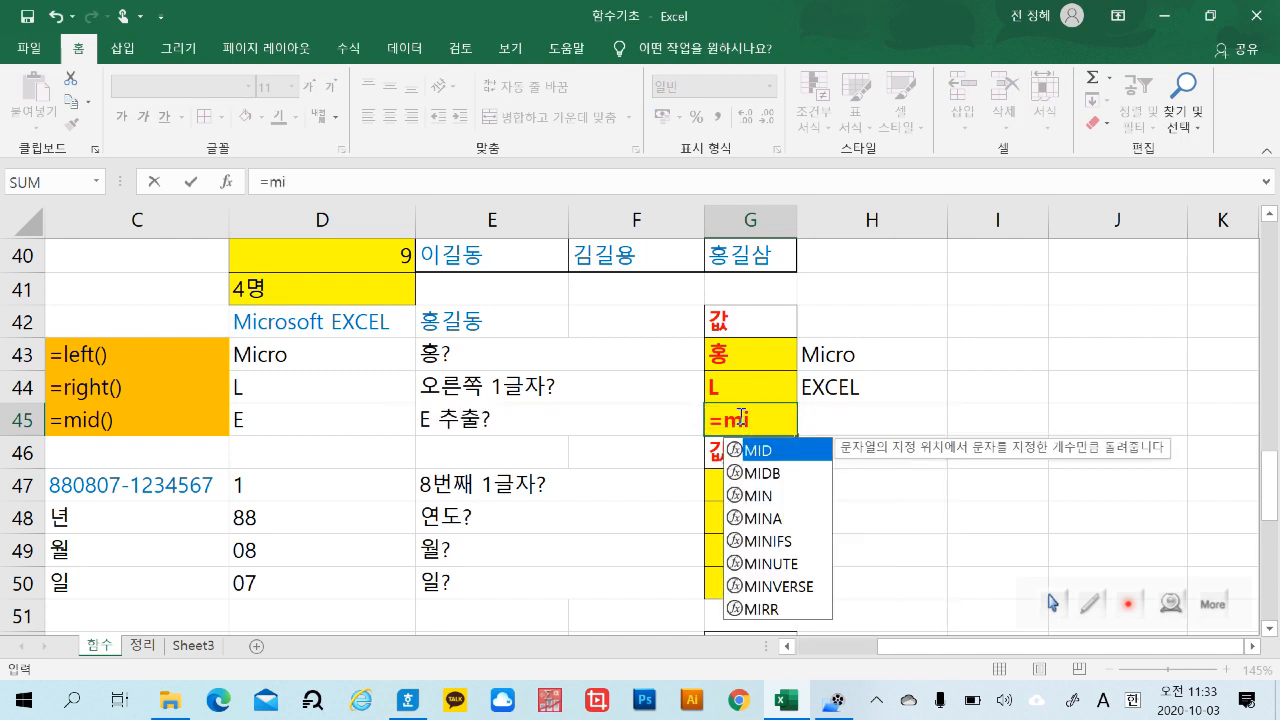
double_click(763, 452)
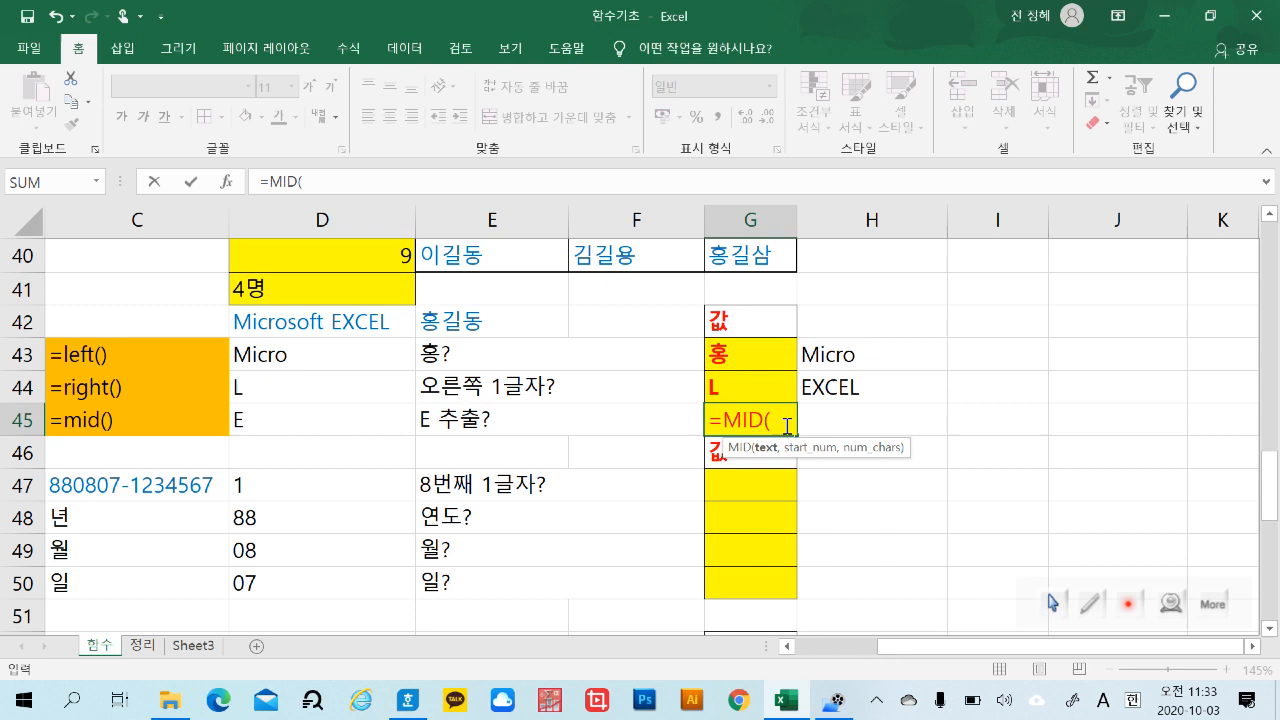
left_click(318, 320)
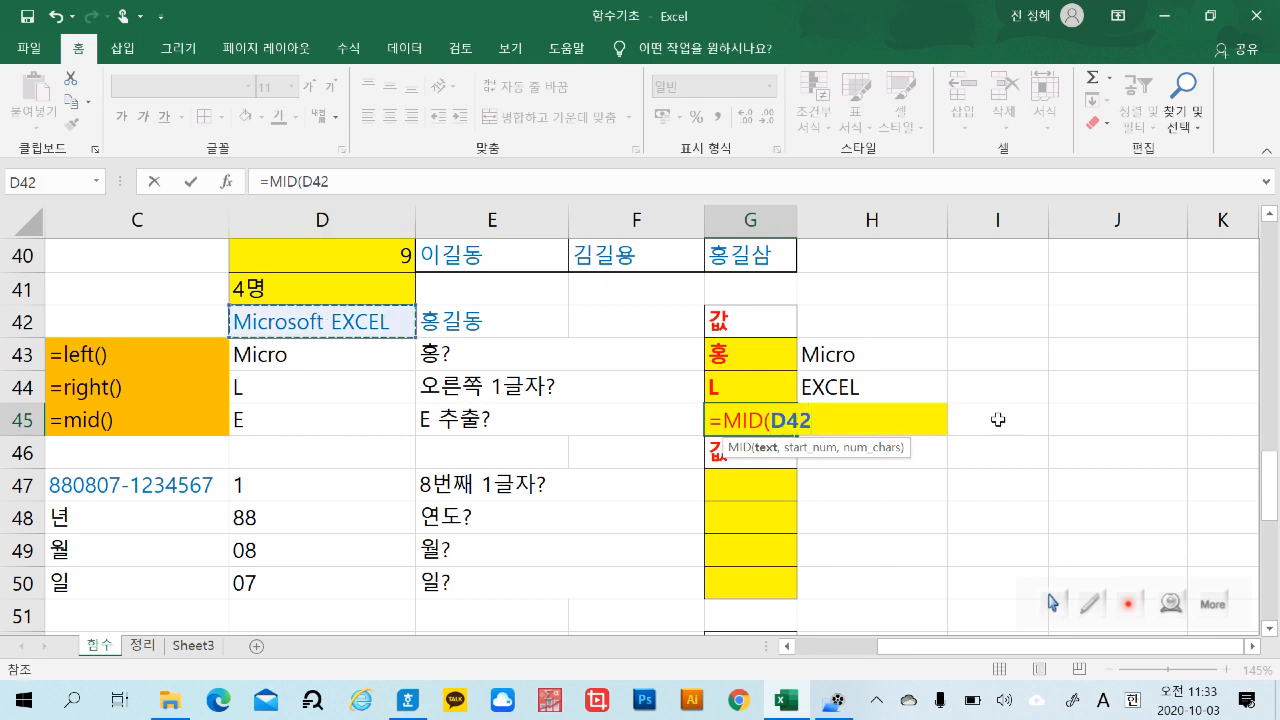
type(",")
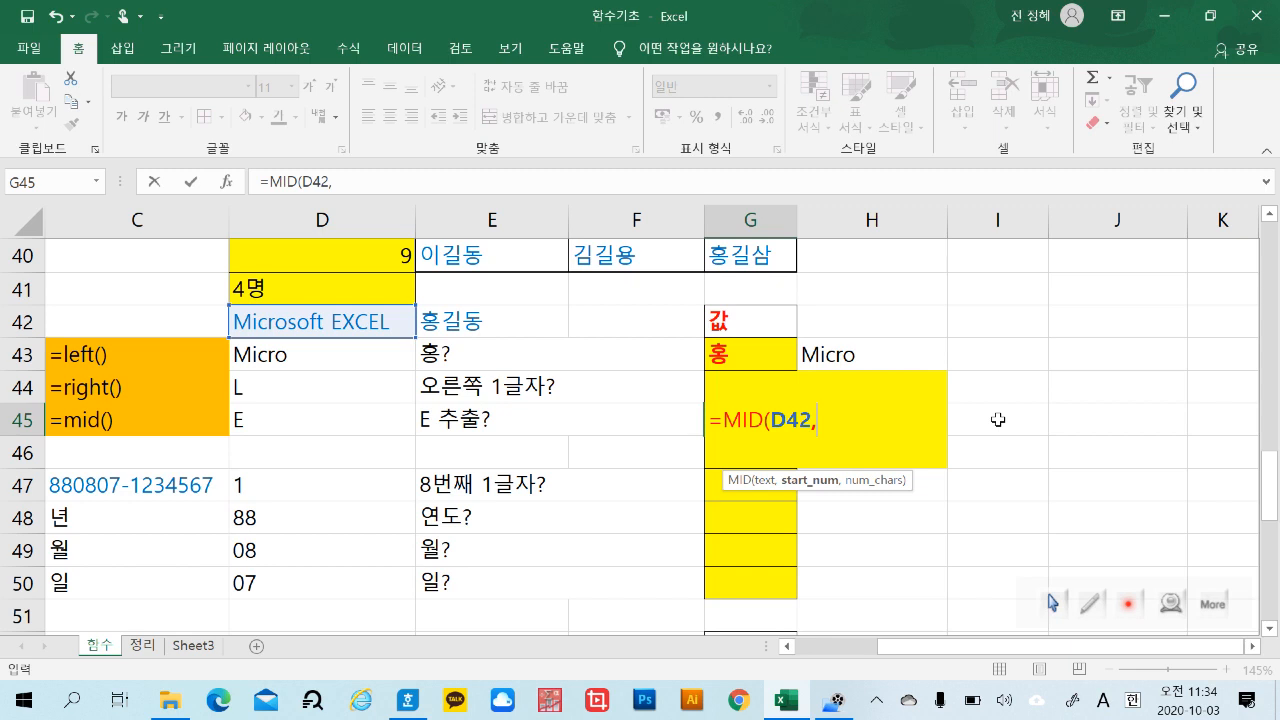
type("11,")
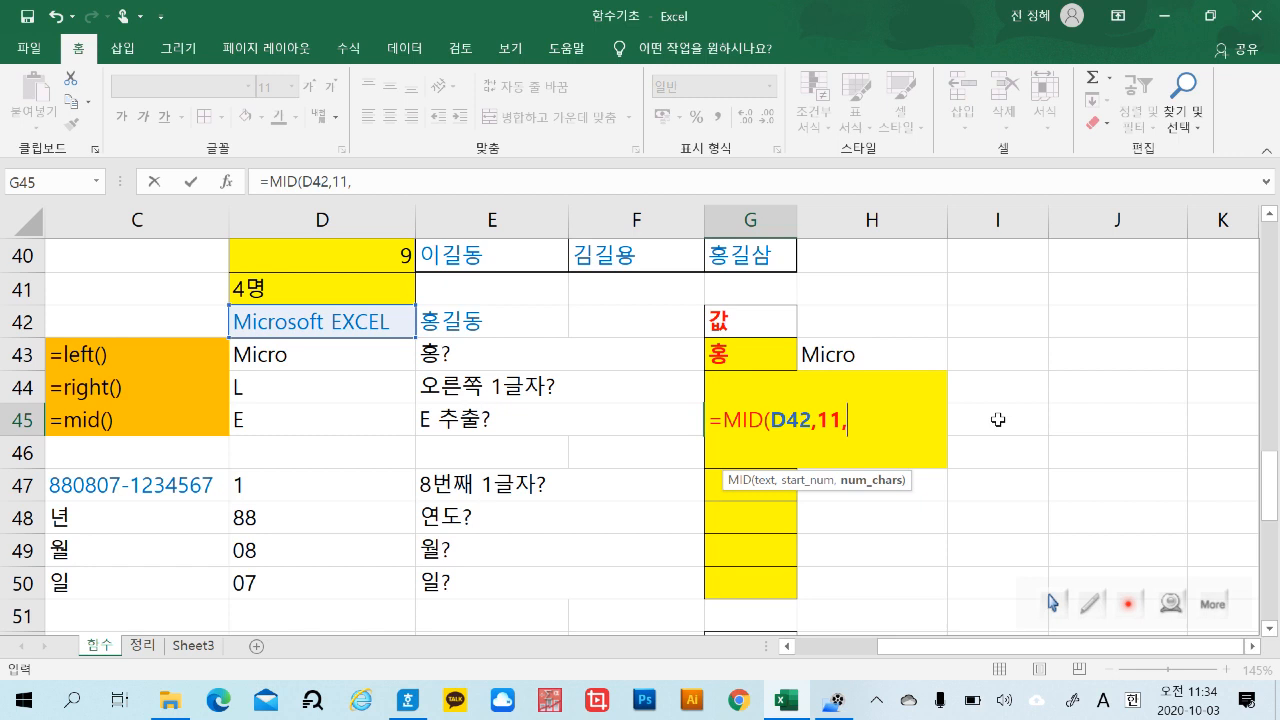
key("BackSpace")
key("BackSpace")
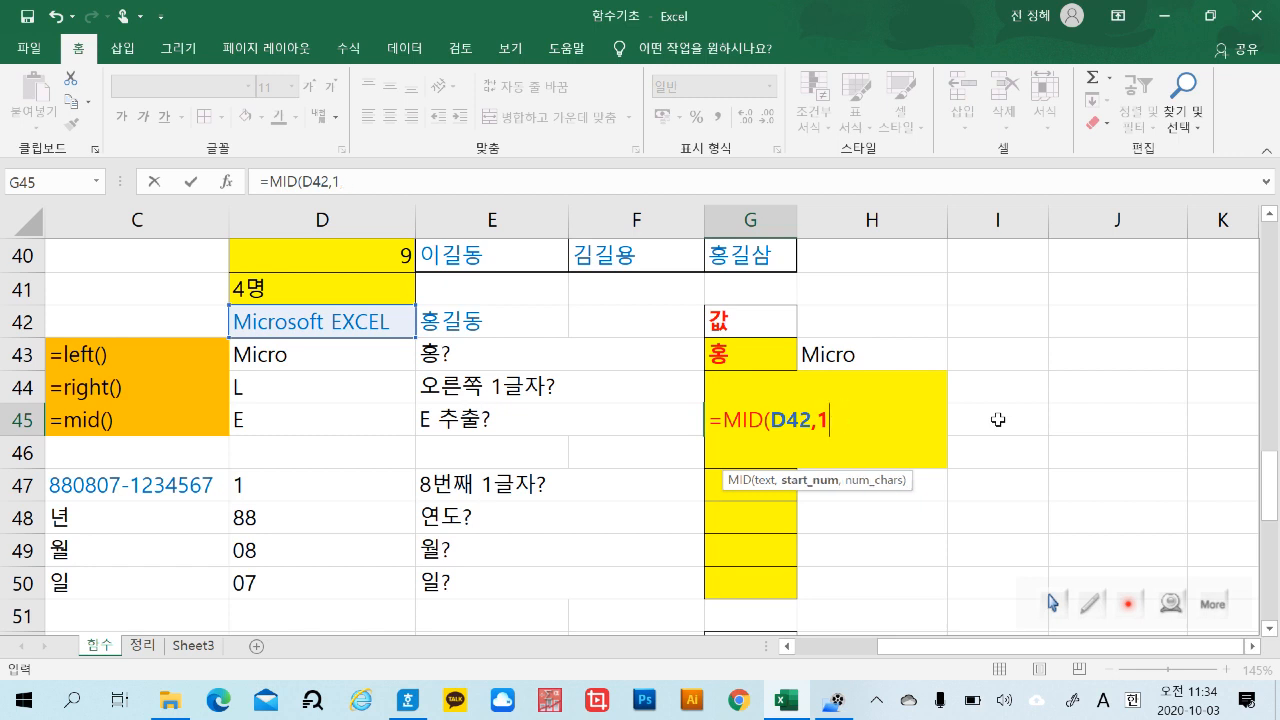
type("2,1")
key("Return")
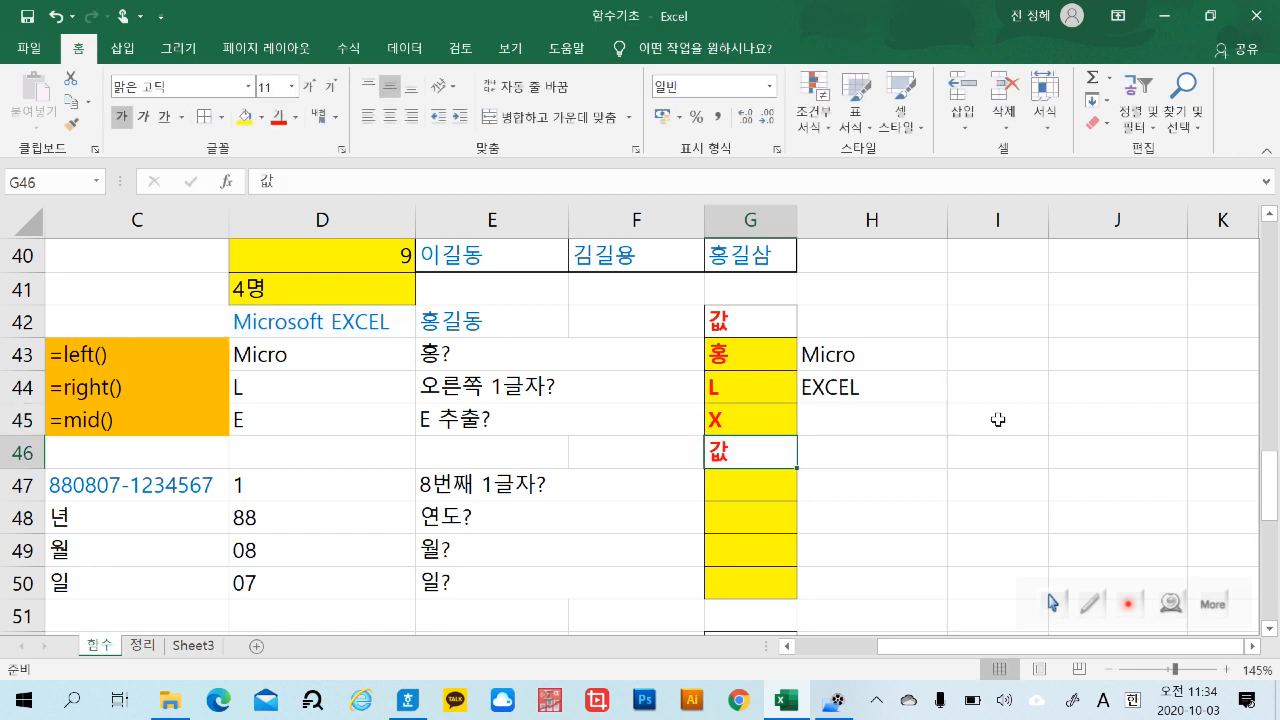
Set the start position of the MID formula in G45 to 11, making it =MID(D42,11,1).
double_click(745, 418)
left_click(845, 428)
key("BackSpace")
type("11,1)")
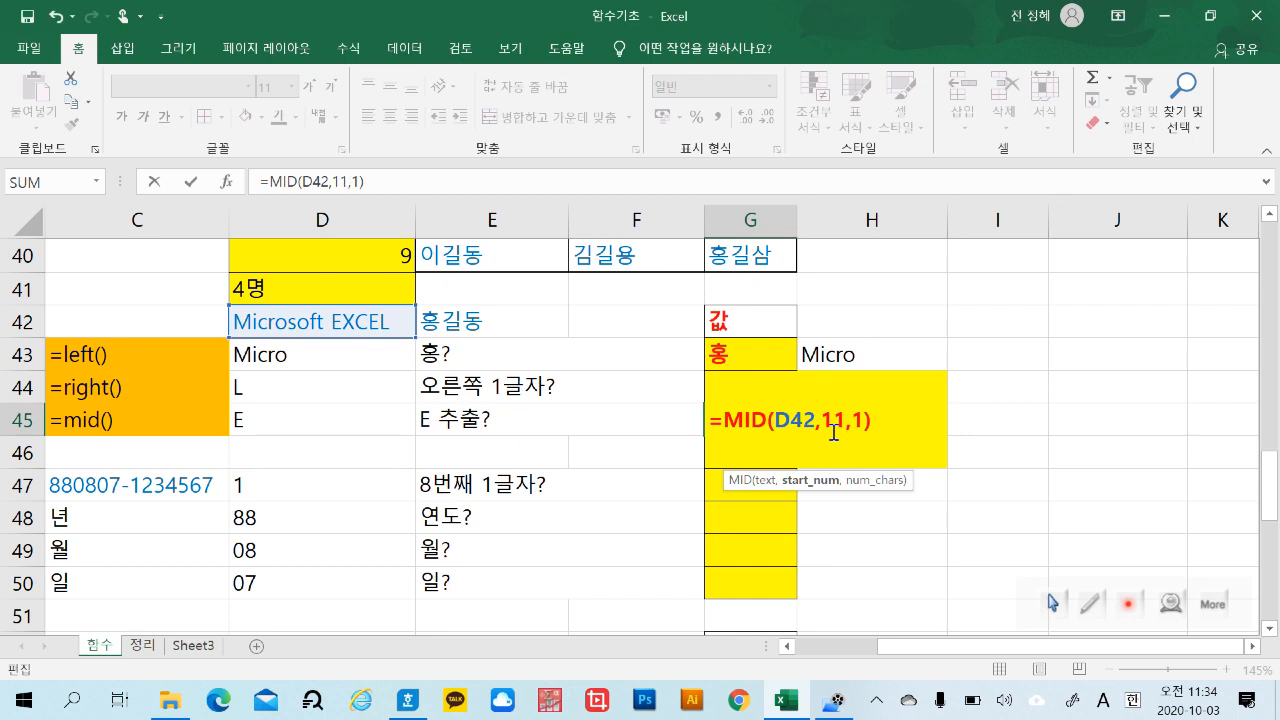
left_click(869, 423)
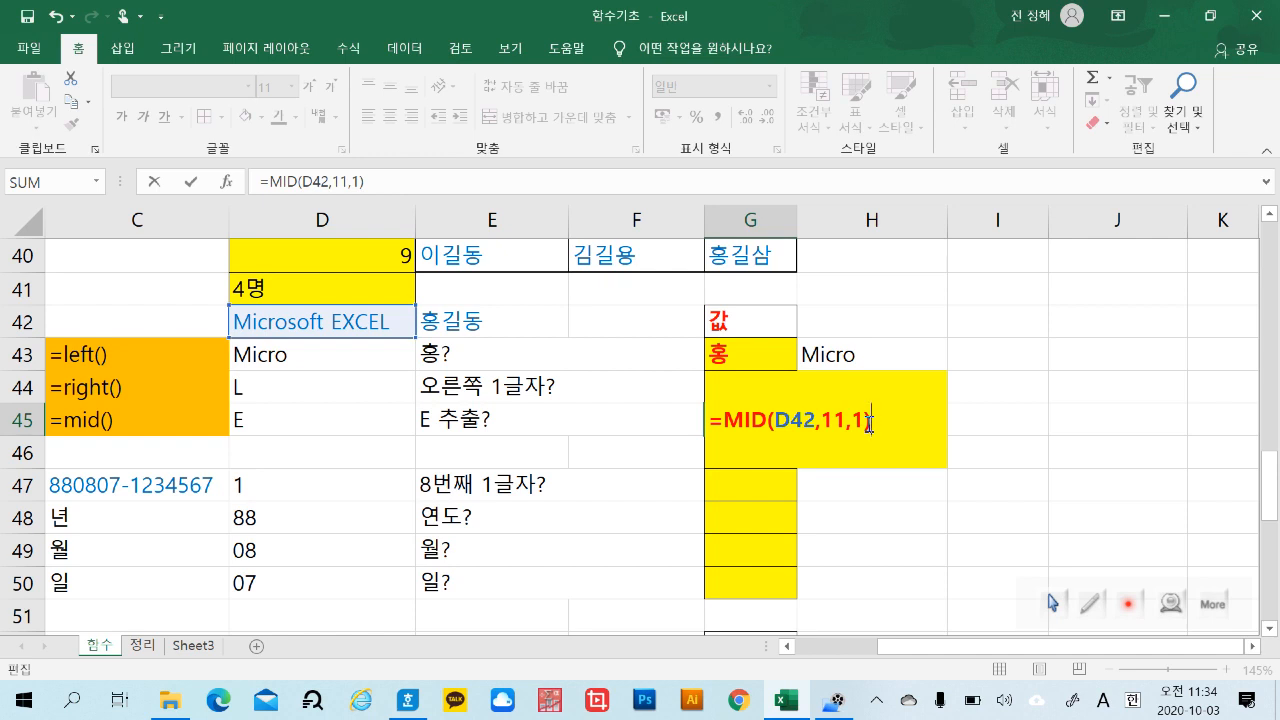
key("Return")
Set the number of characters extracted by the MID formula in G45 to 2.
double_click(774, 420)
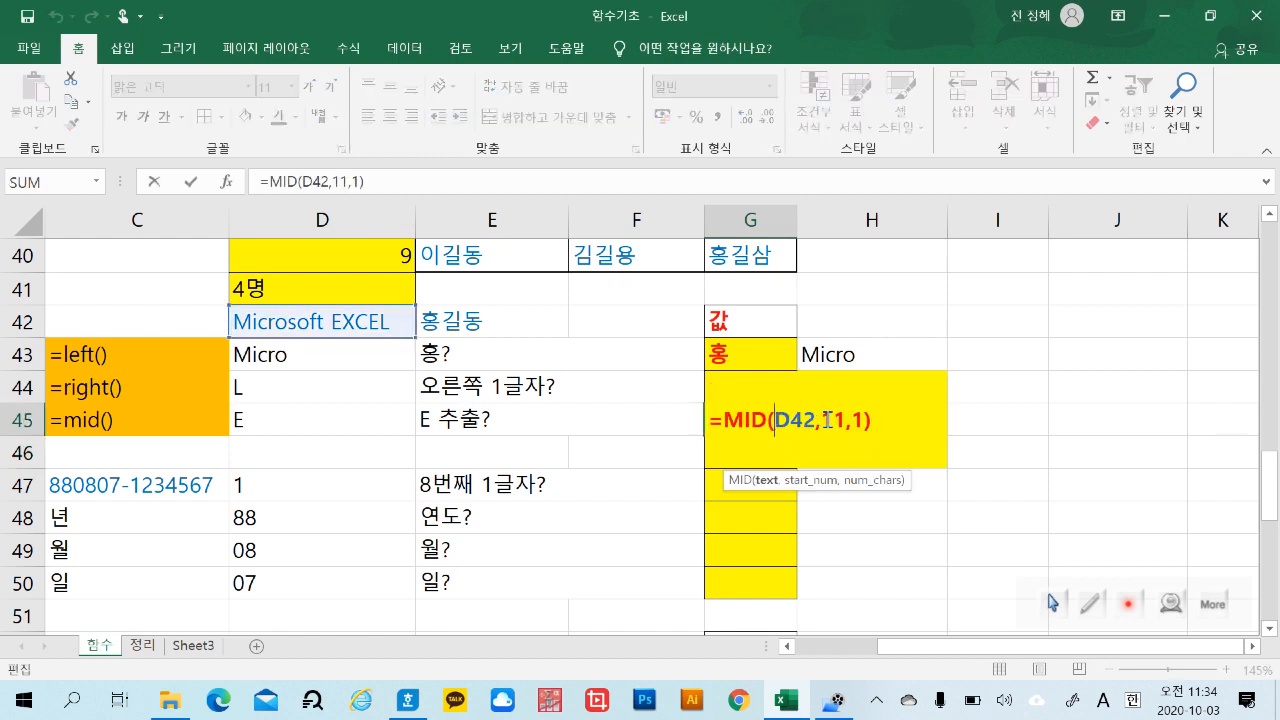
left_click(849, 420)
key("Delete")
type("2")
key("Return")
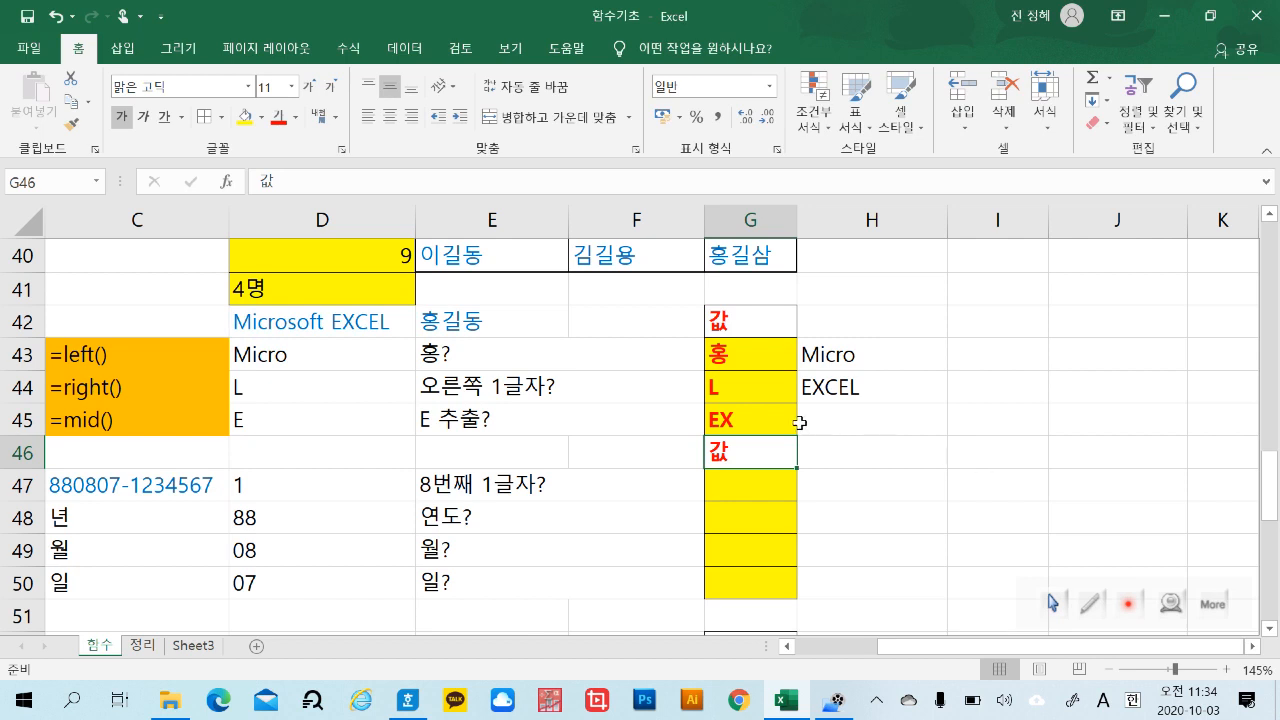
Set the character count of the MID formula in G45 back to 1, giving =MID(D42,11,1).
double_click(771, 411)
left_click(864, 421)
key("BackSpace")
type("1`")
key("BackSpace")
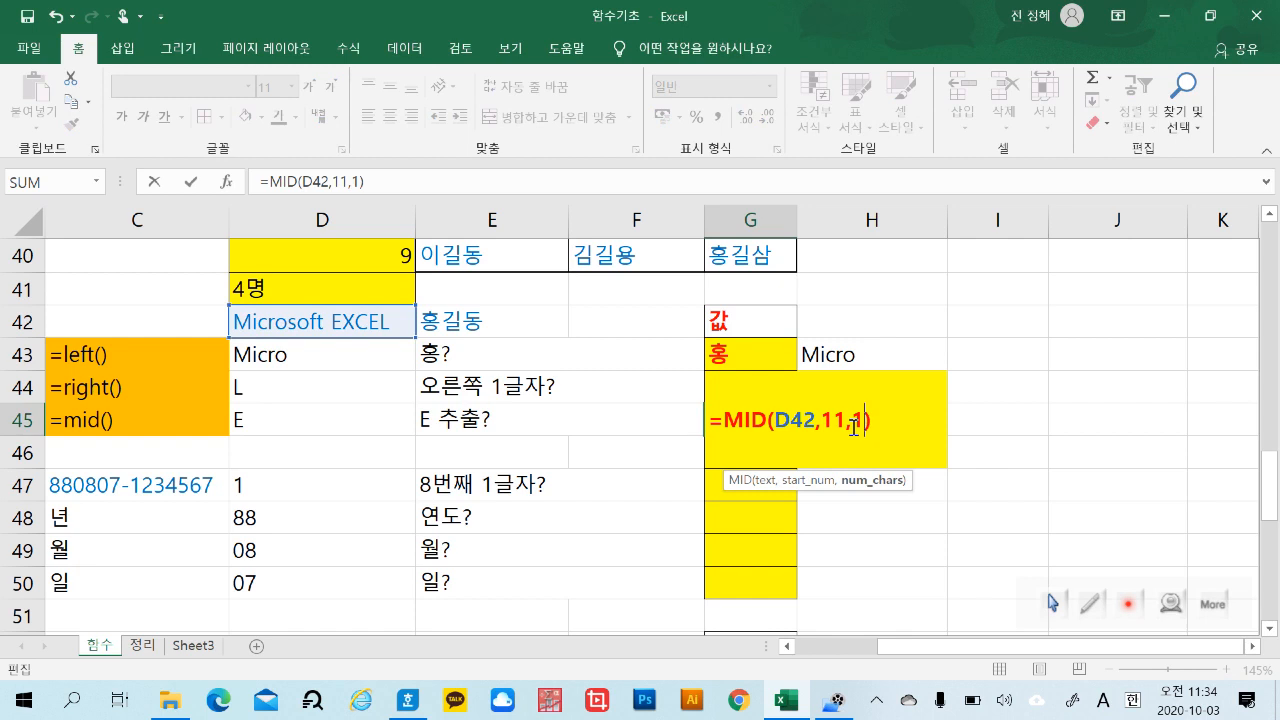
key("Return")
left_click(956, 477)
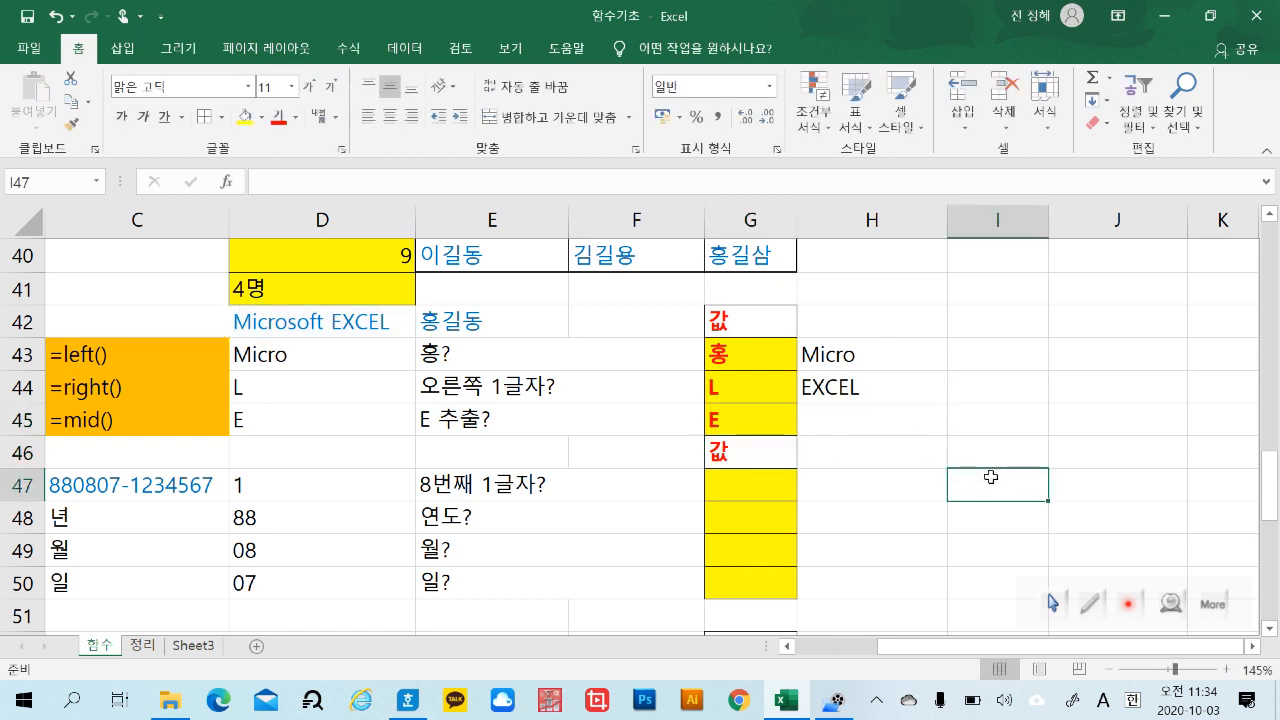
Extract the eighth character of the ID number in C47 into G47 with the formula =MID(C47,8,1).
scroll(997, 477, "down", 1)
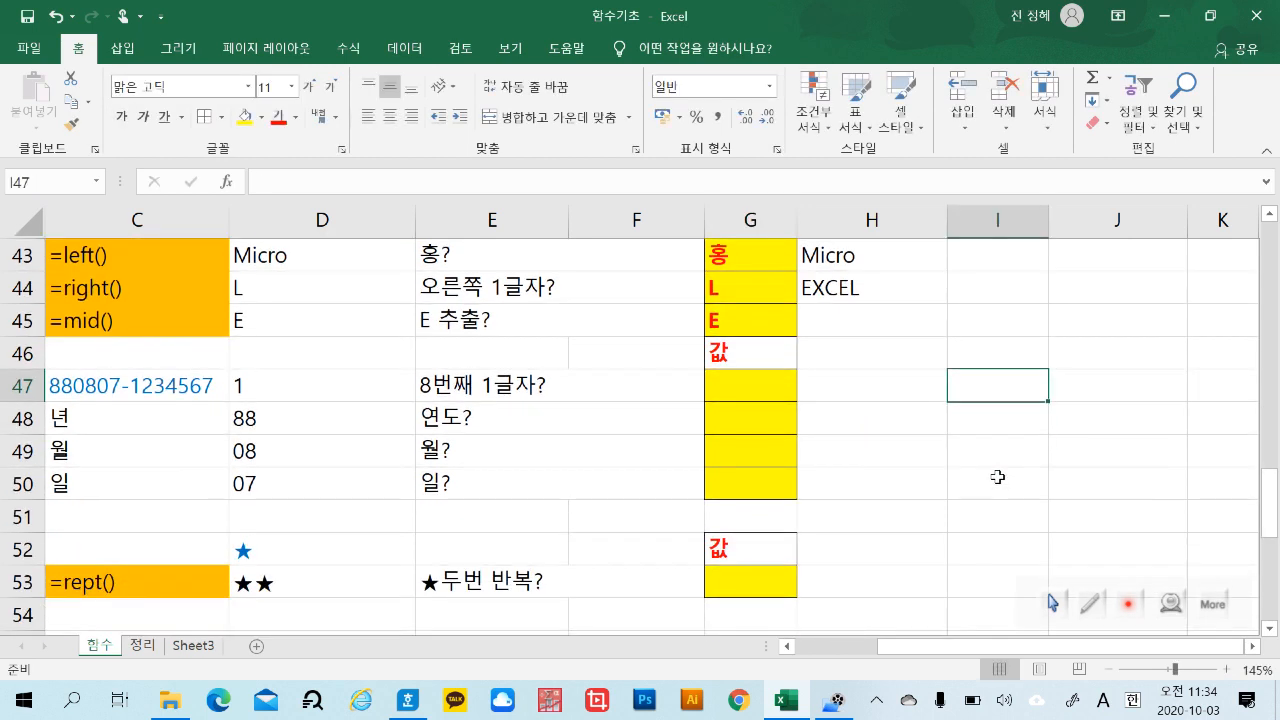
double_click(759, 388)
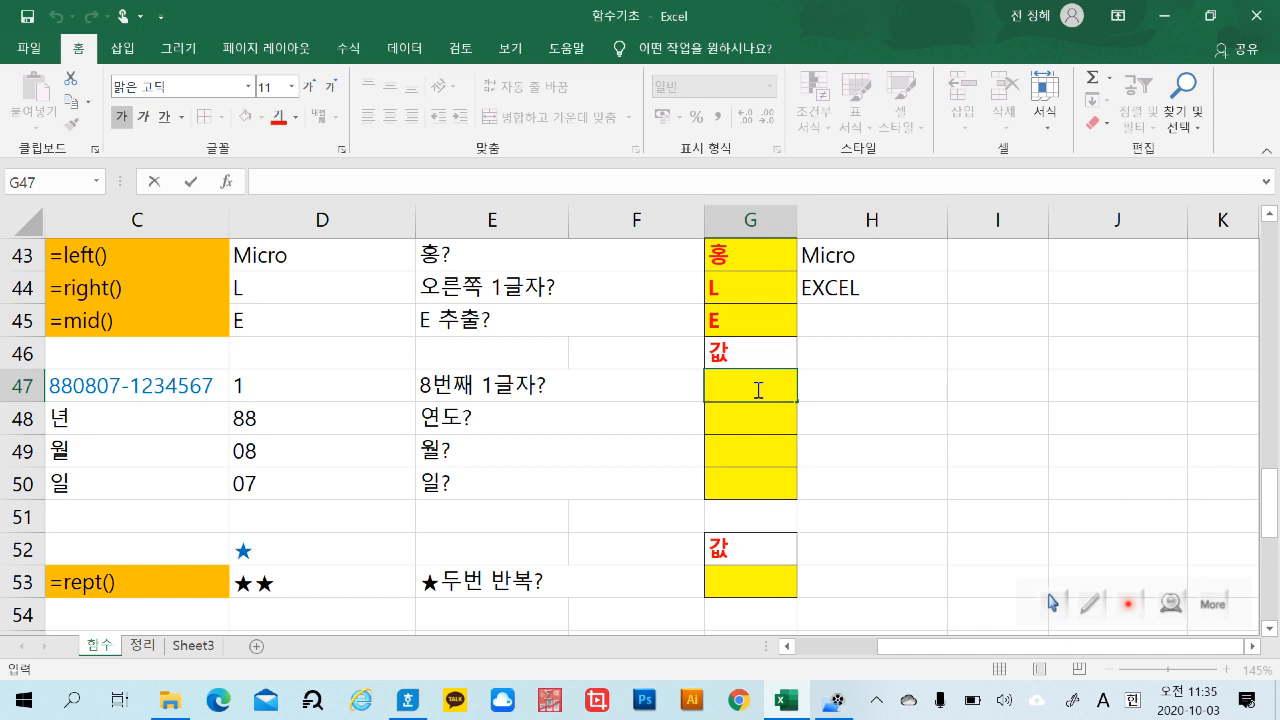
left_click(478, 390)
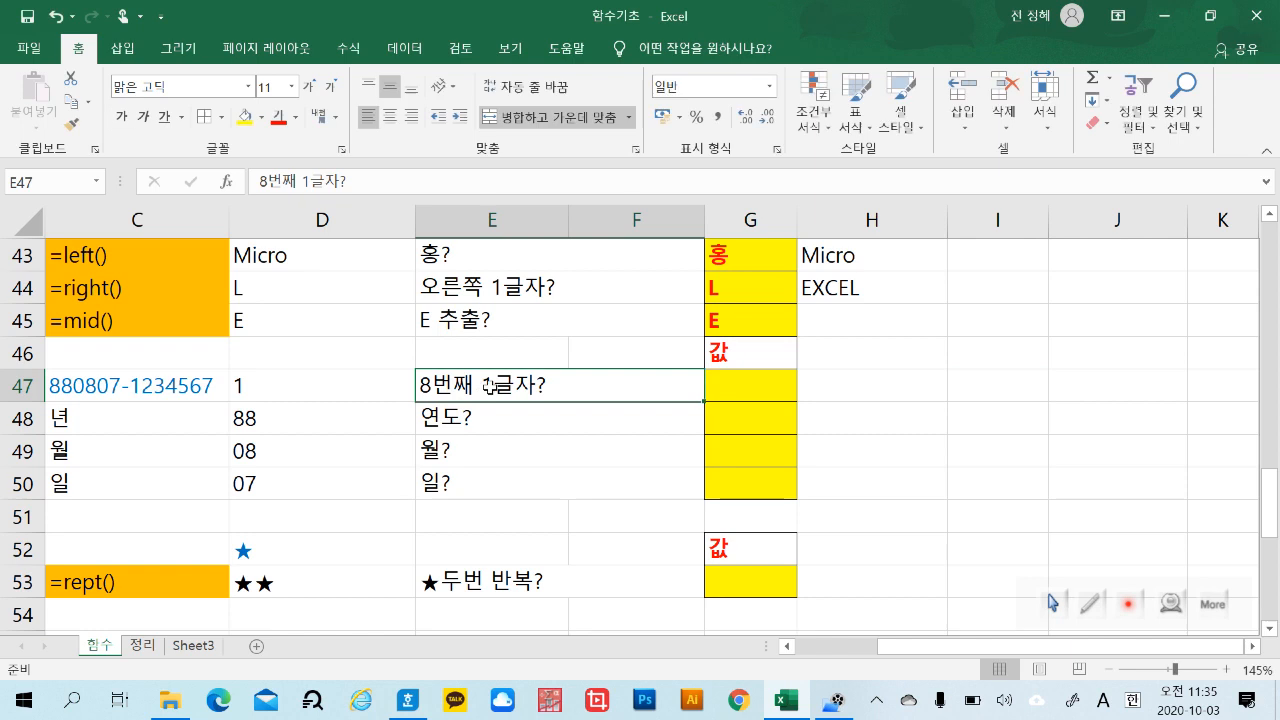
left_click(771, 392)
type("=")
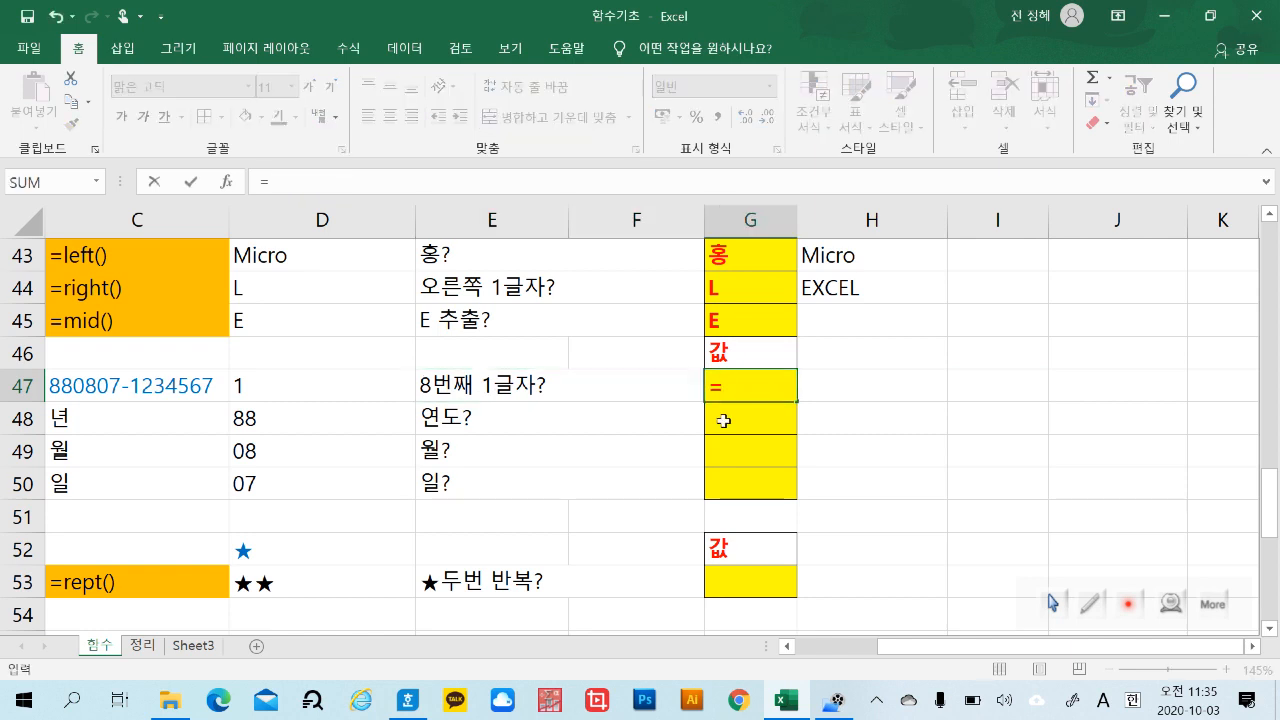
type("mi")
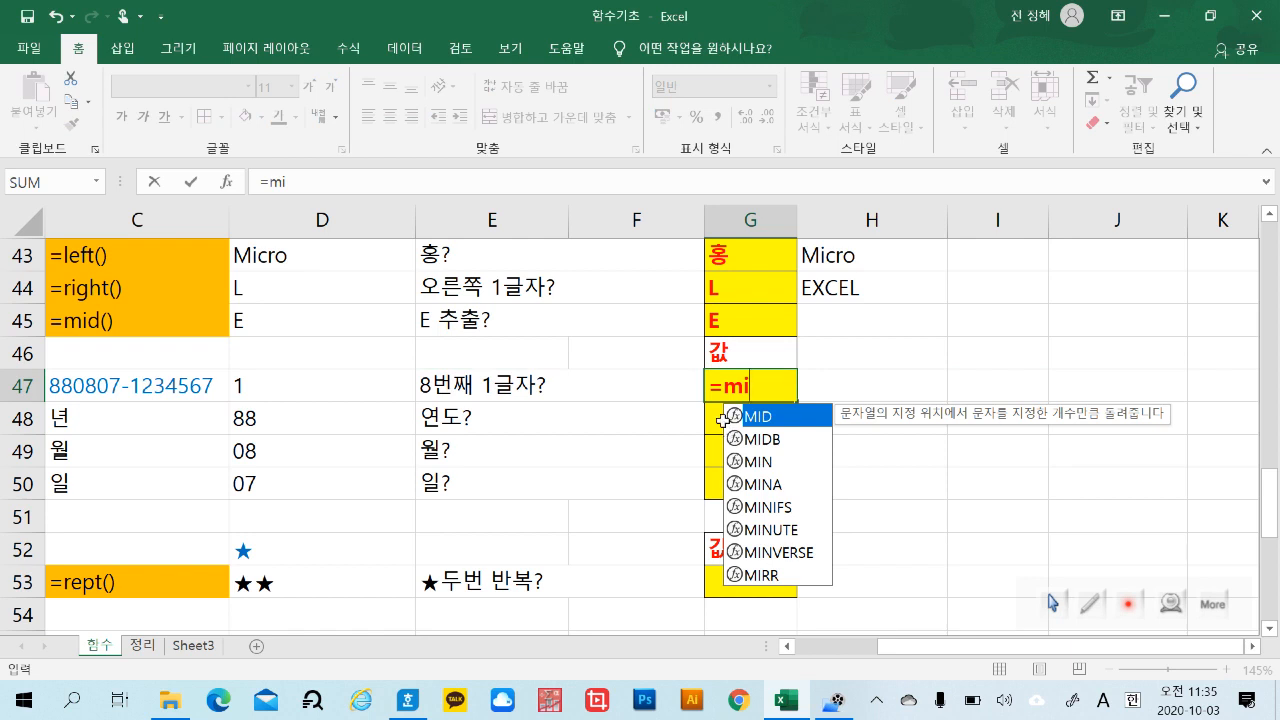
double_click(770, 420)
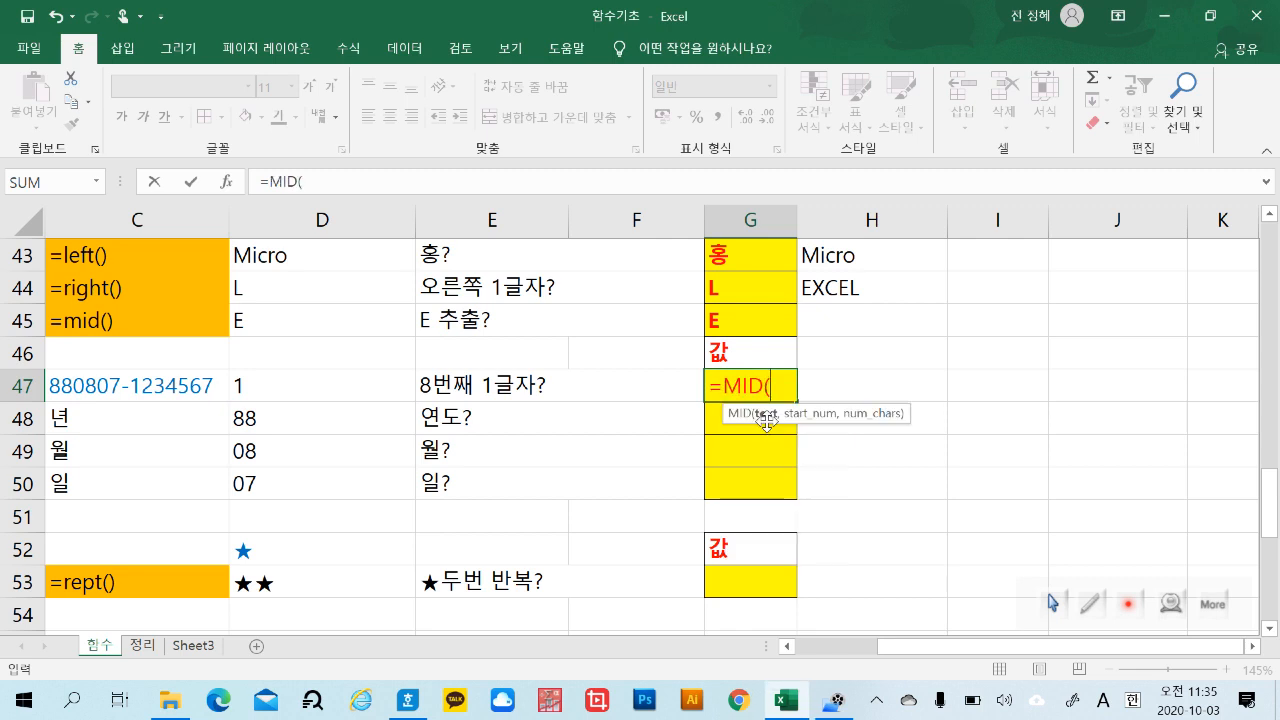
left_click(185, 386)
type(",")
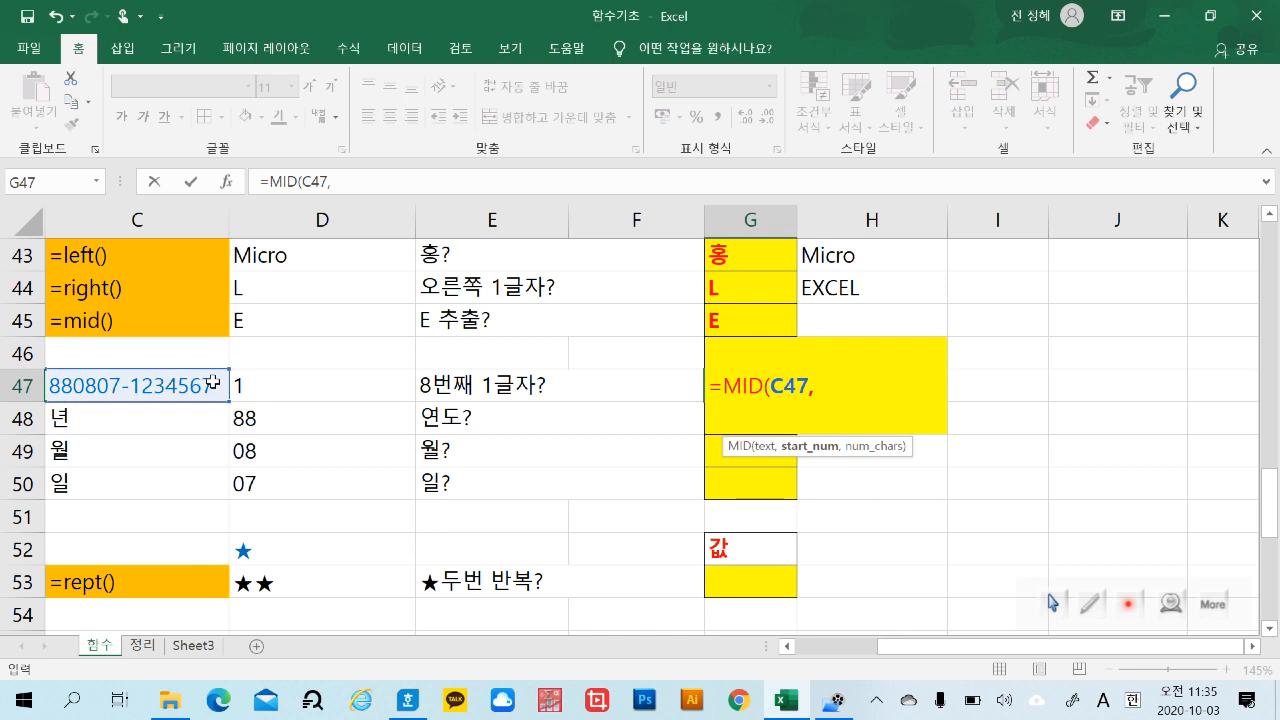
type("8,1")
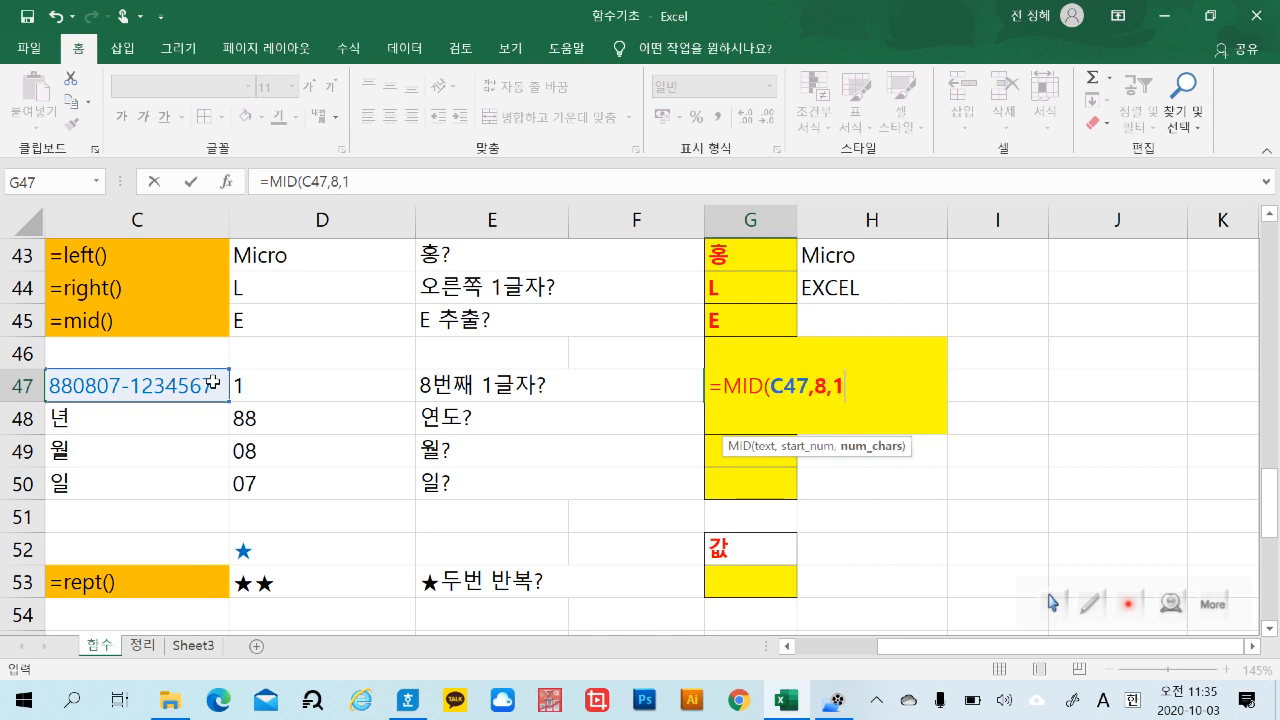
key("Return")
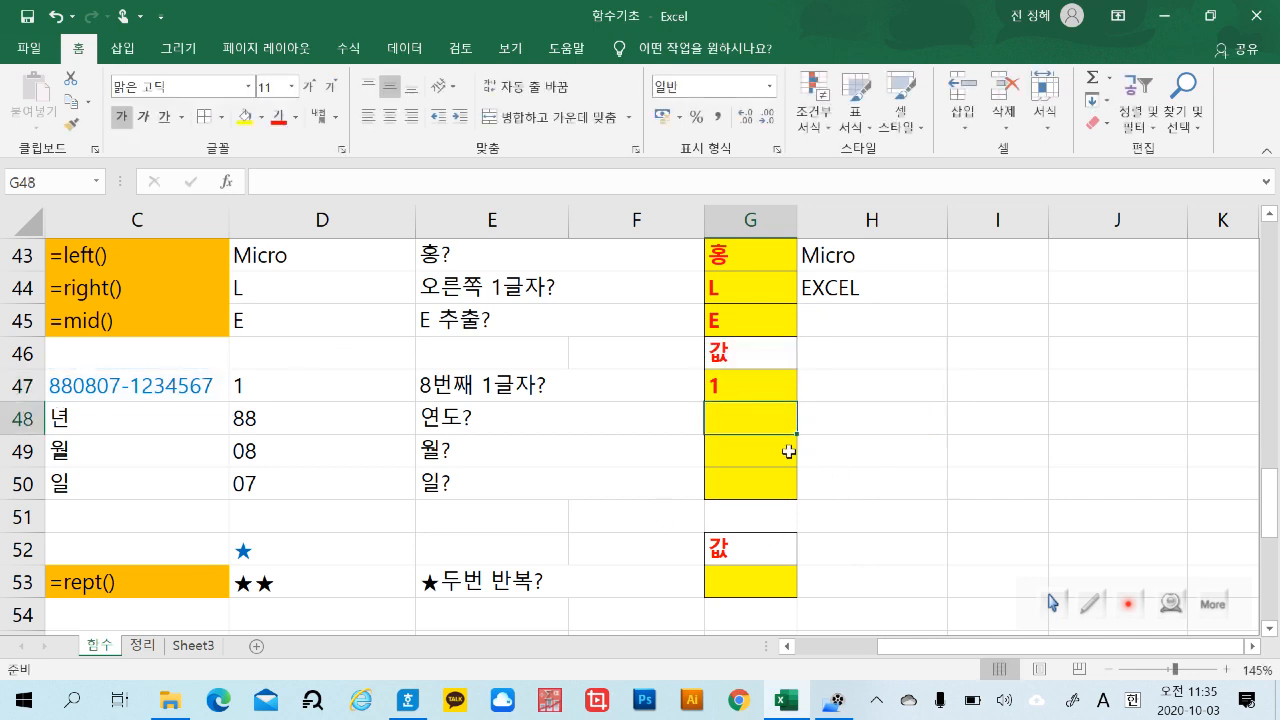
Extract the two-digit year from the ID number in C47 into G48 with the formula =LEFT(C47,2).
double_click(770, 420)
type("=")
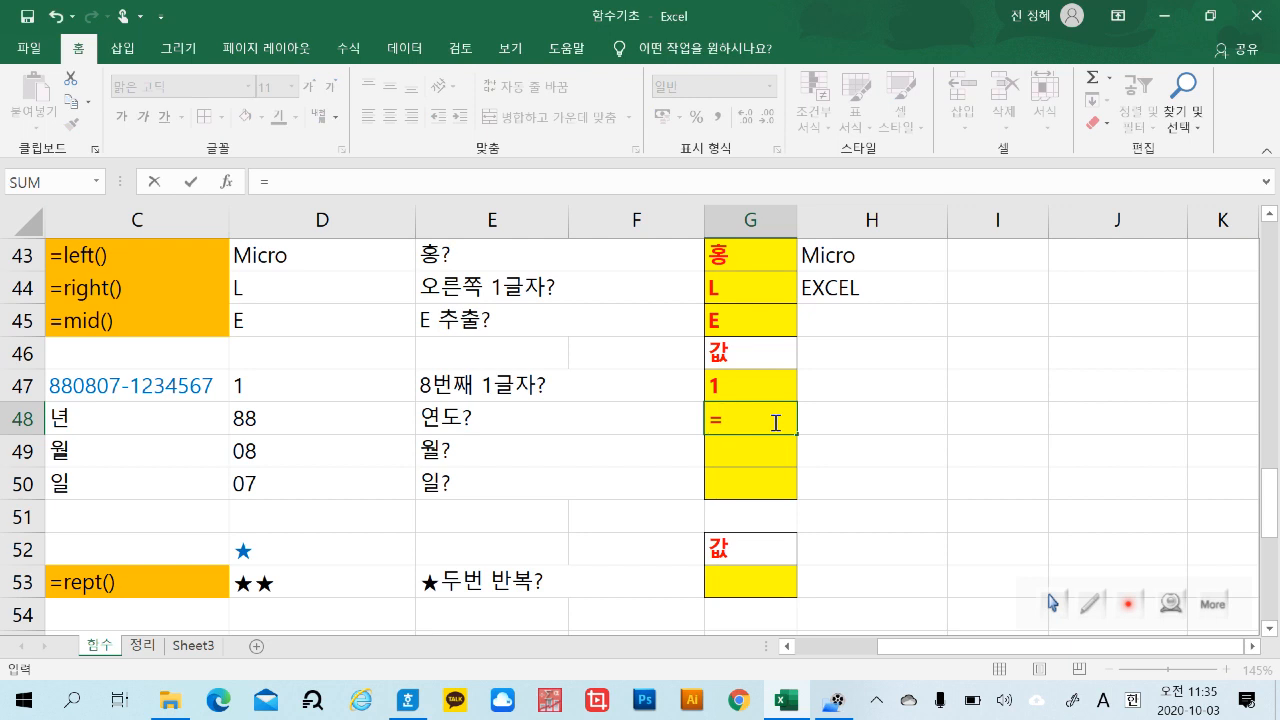
type("le")
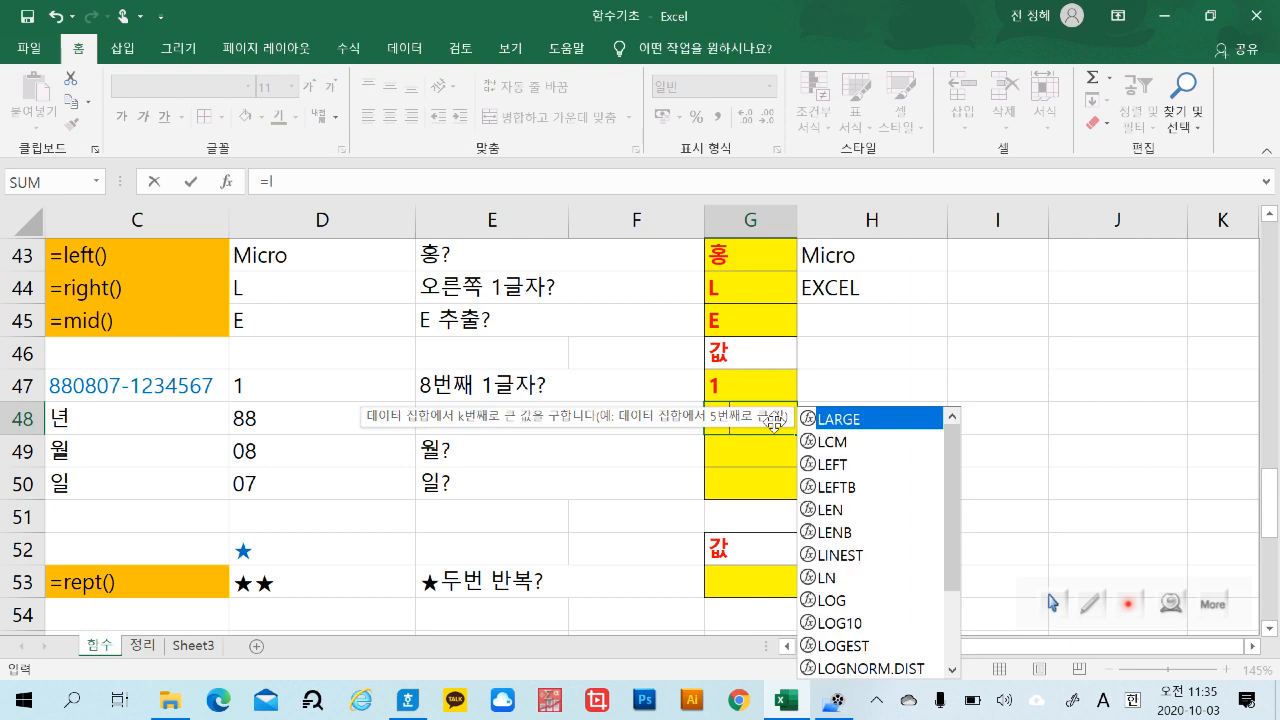
double_click(768, 452)
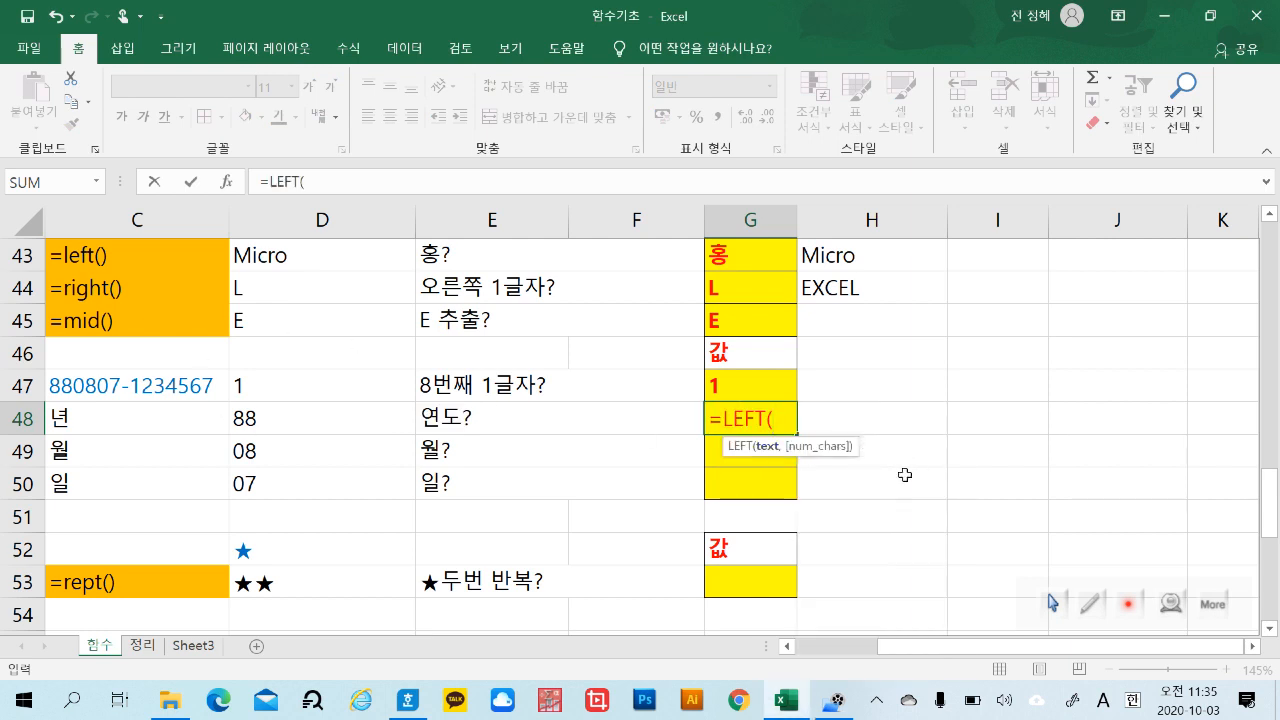
left_click(160, 385)
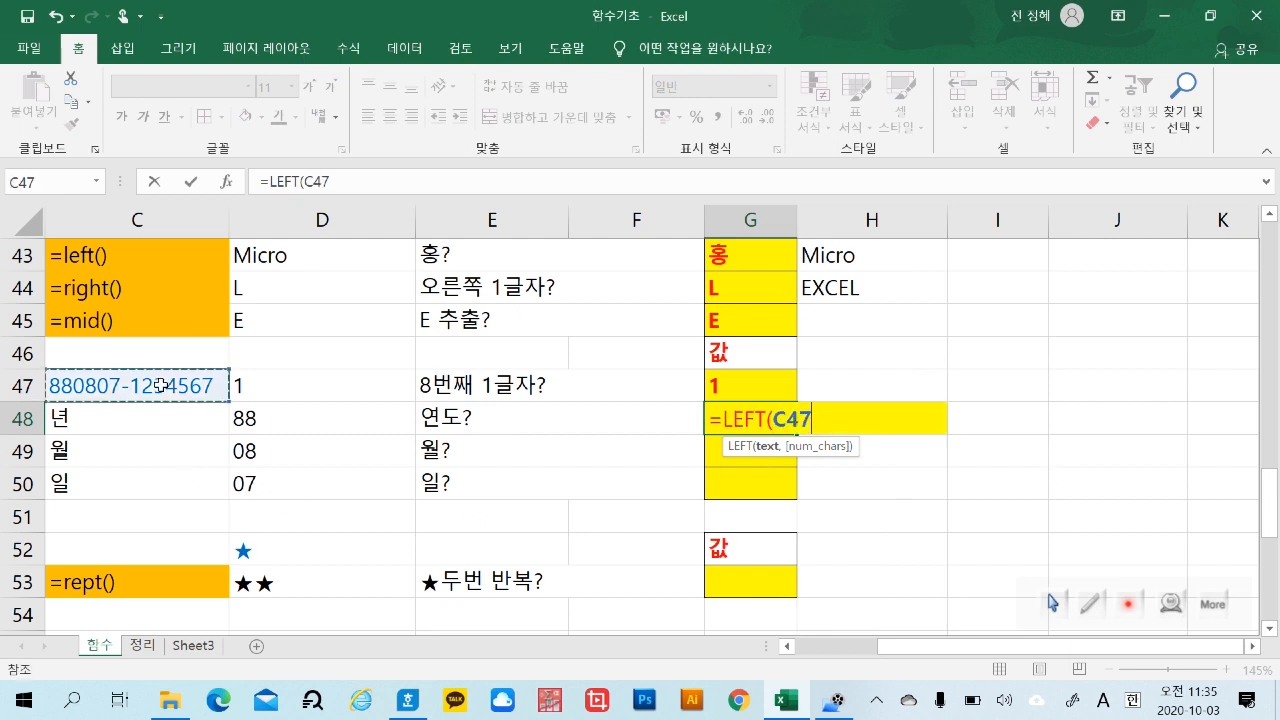
type(",")
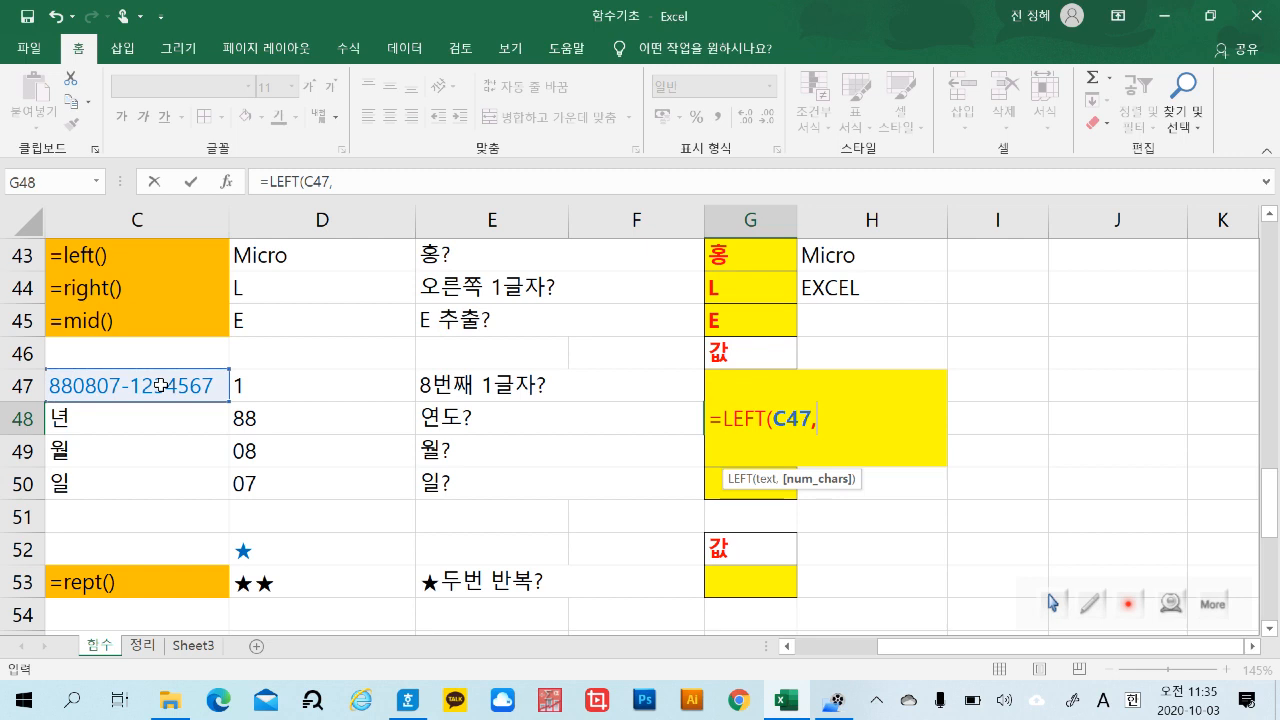
type("2")
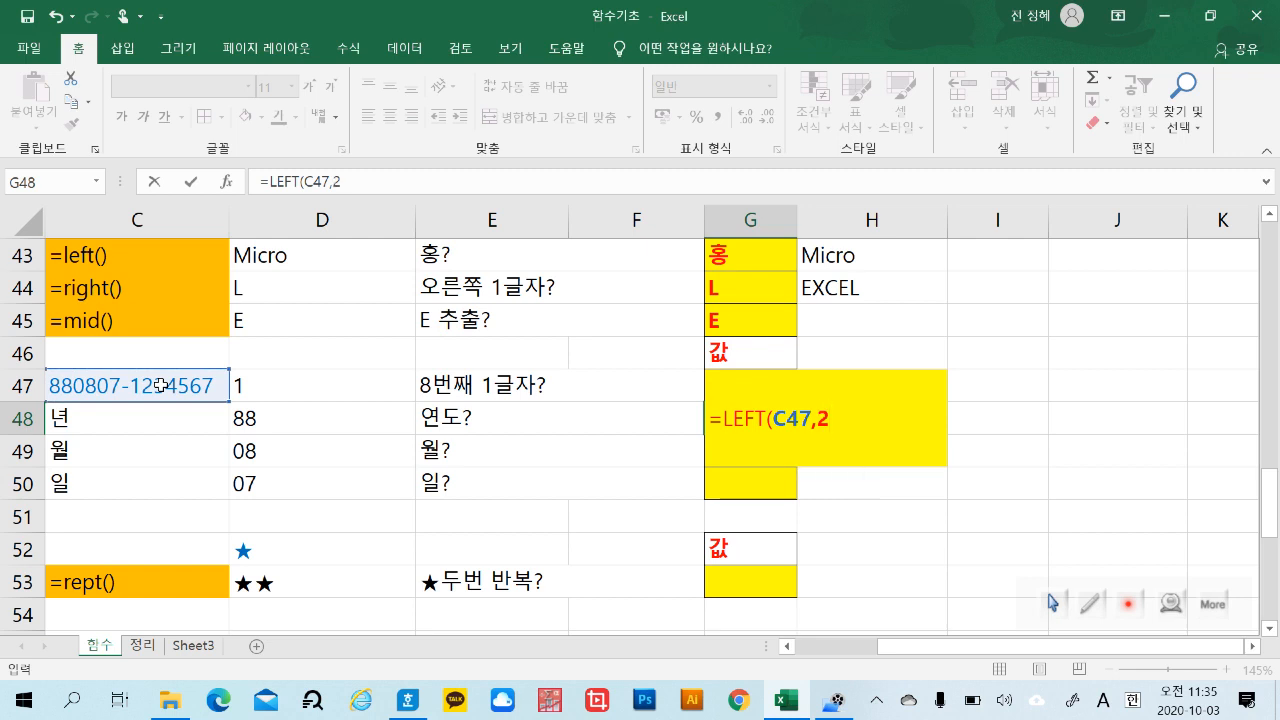
key("Return")
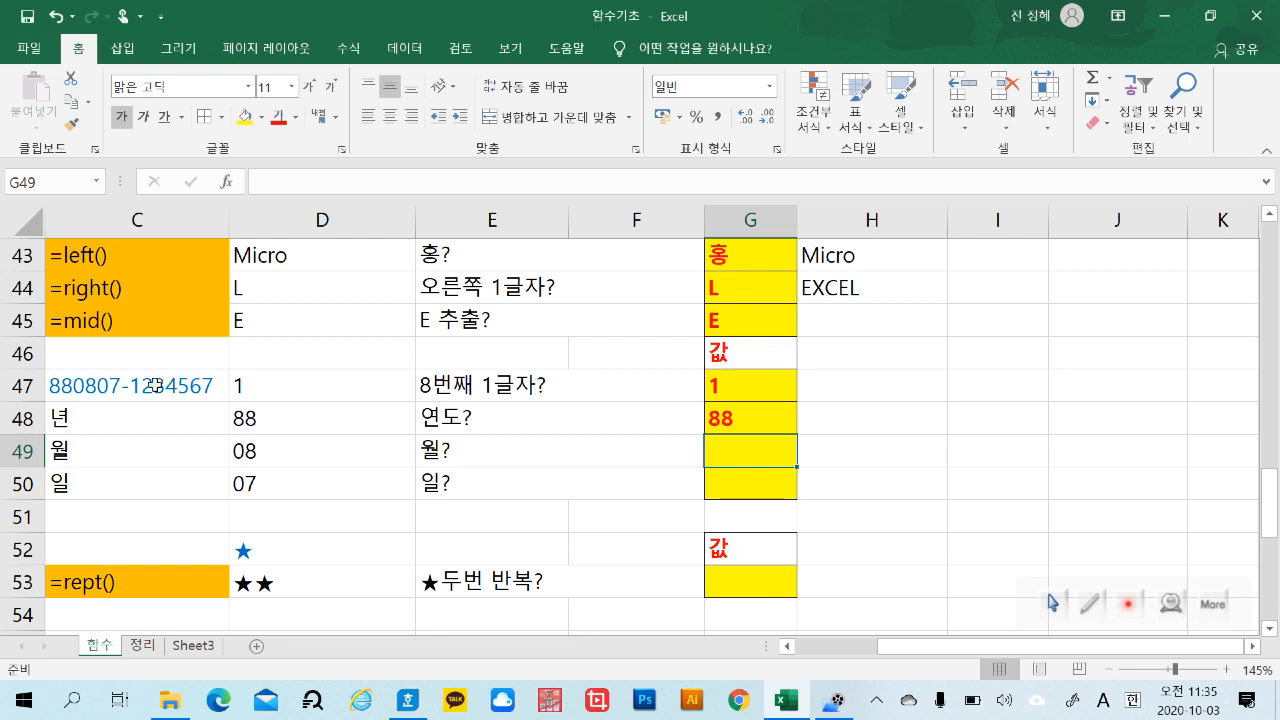
Extract the two-digit month from the ID number in C47 into G49 with the formula =MID(C47,3,2).
double_click(784, 462)
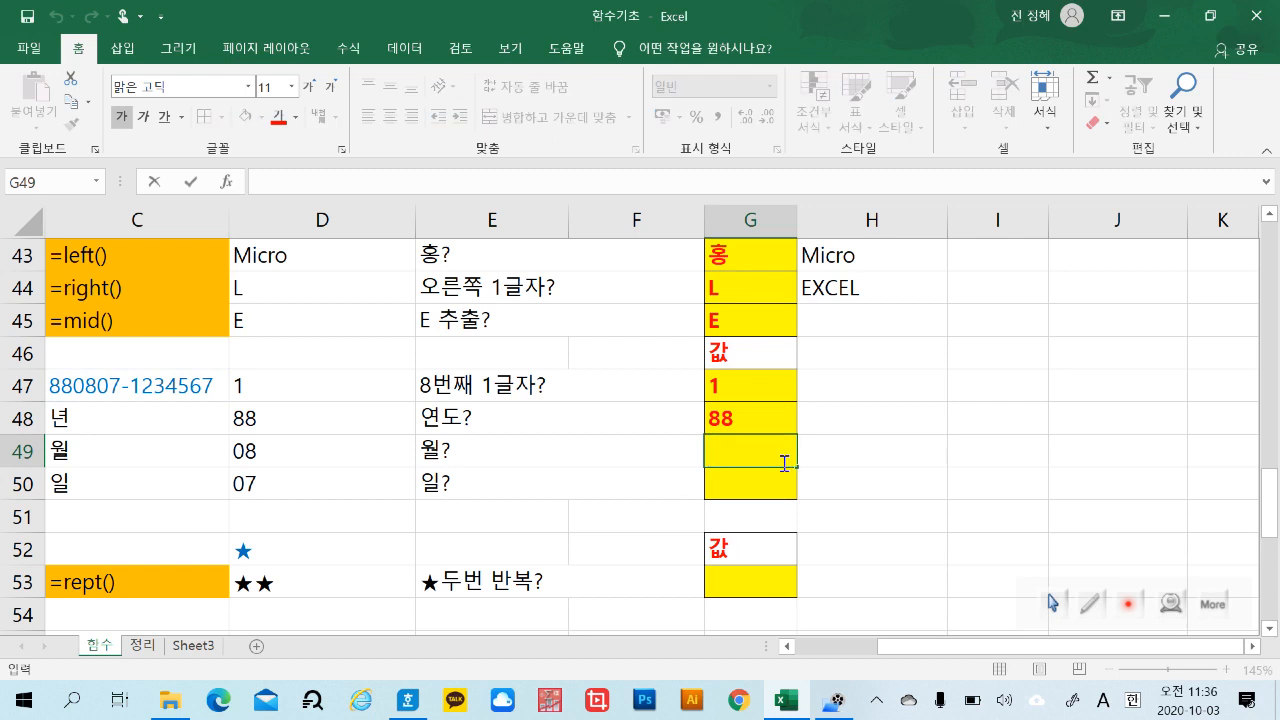
type("=mi")
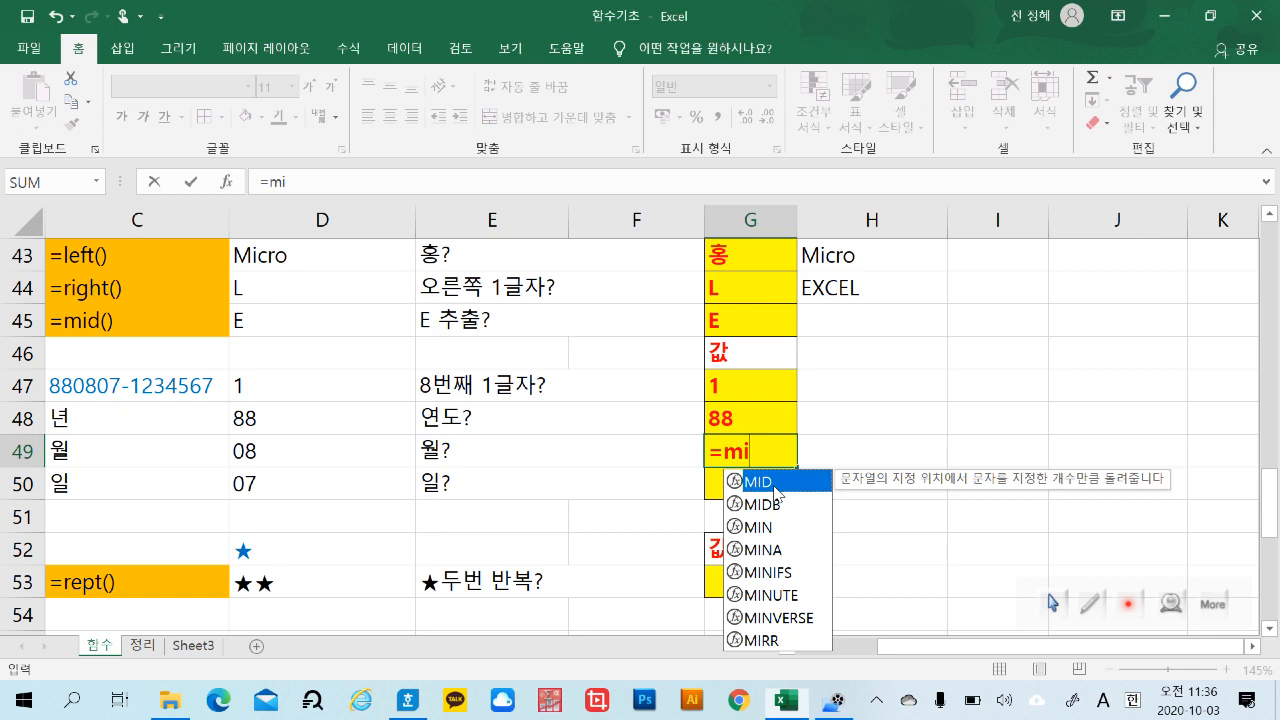
double_click(776, 483)
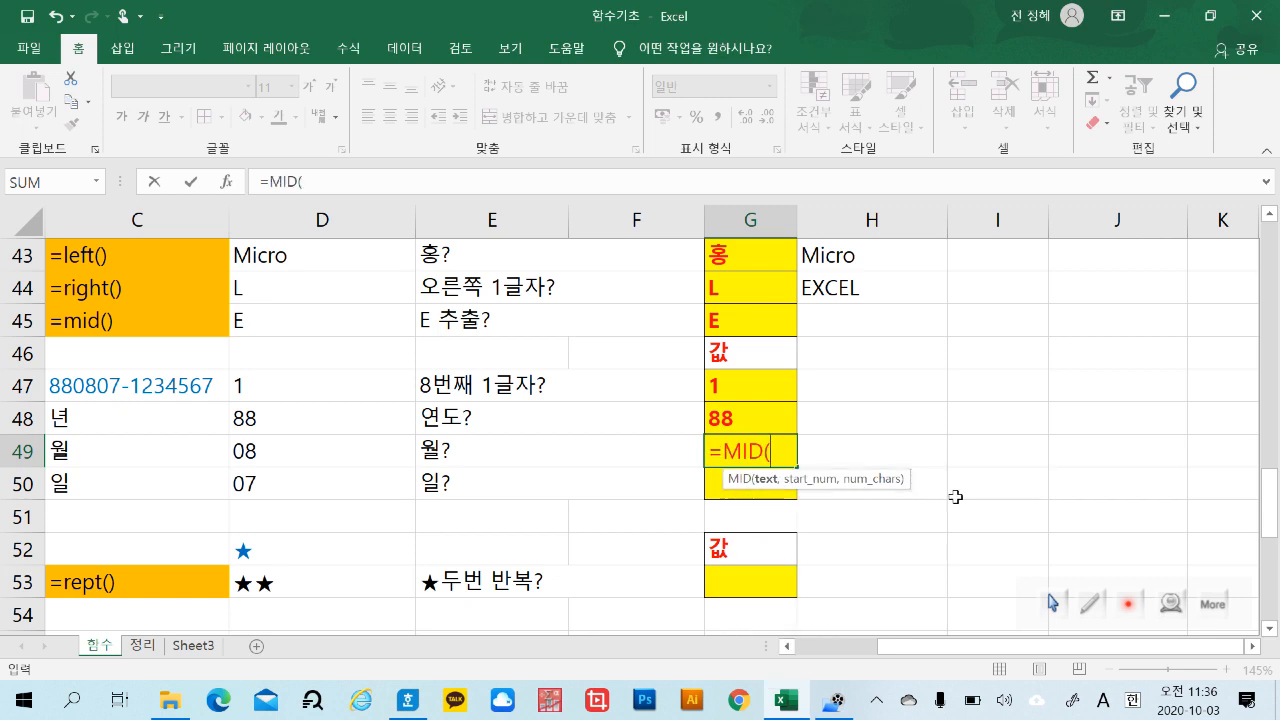
left_click(163, 385)
type(",")
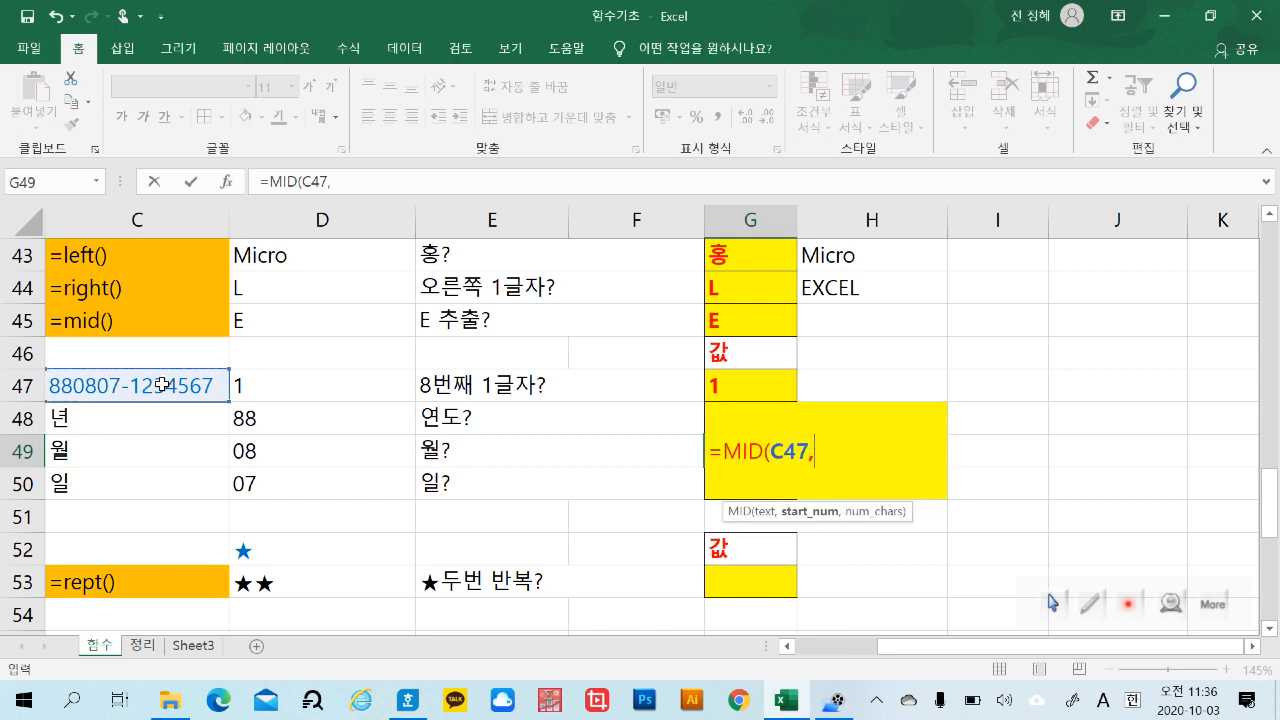
type("3,")
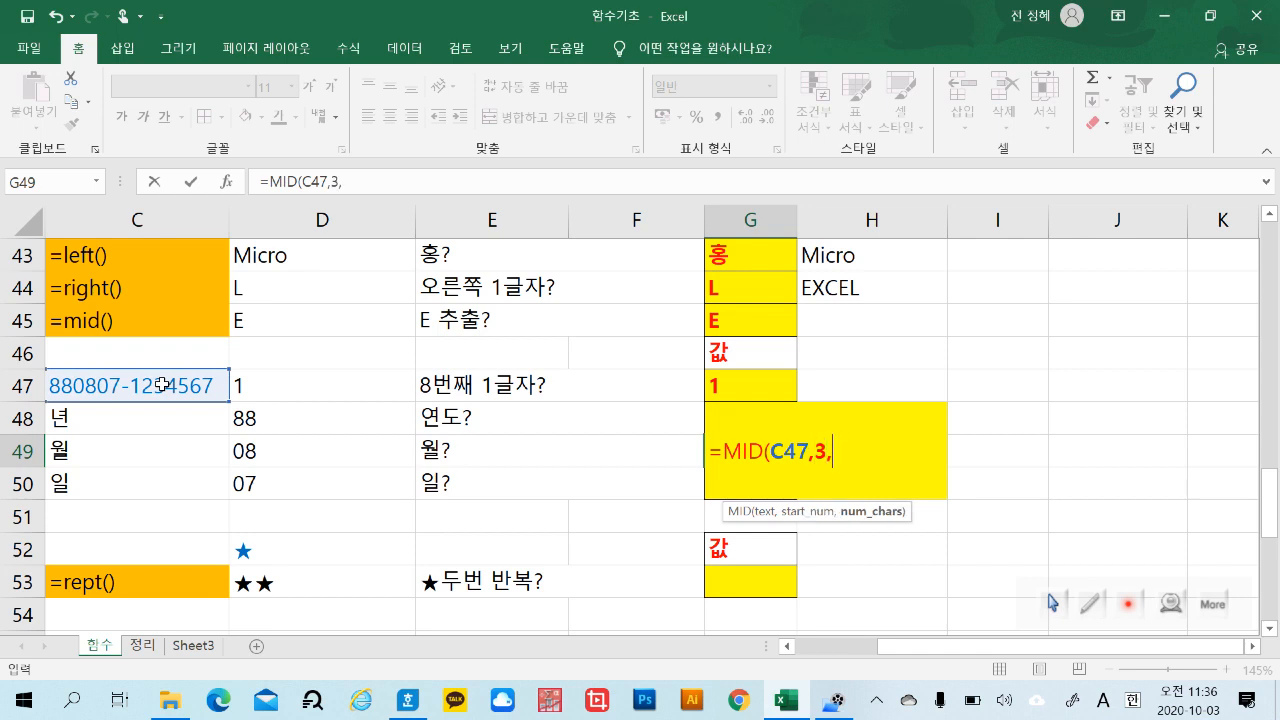
type("2")
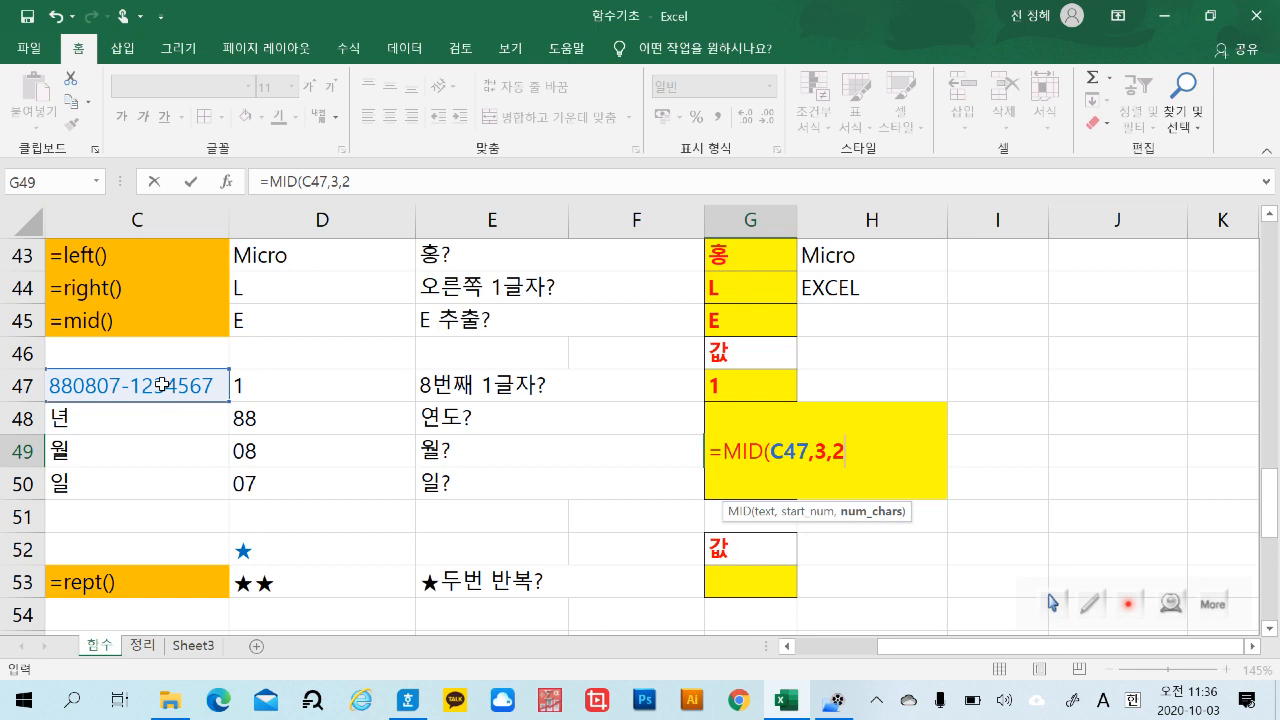
type(")")
key("Return")
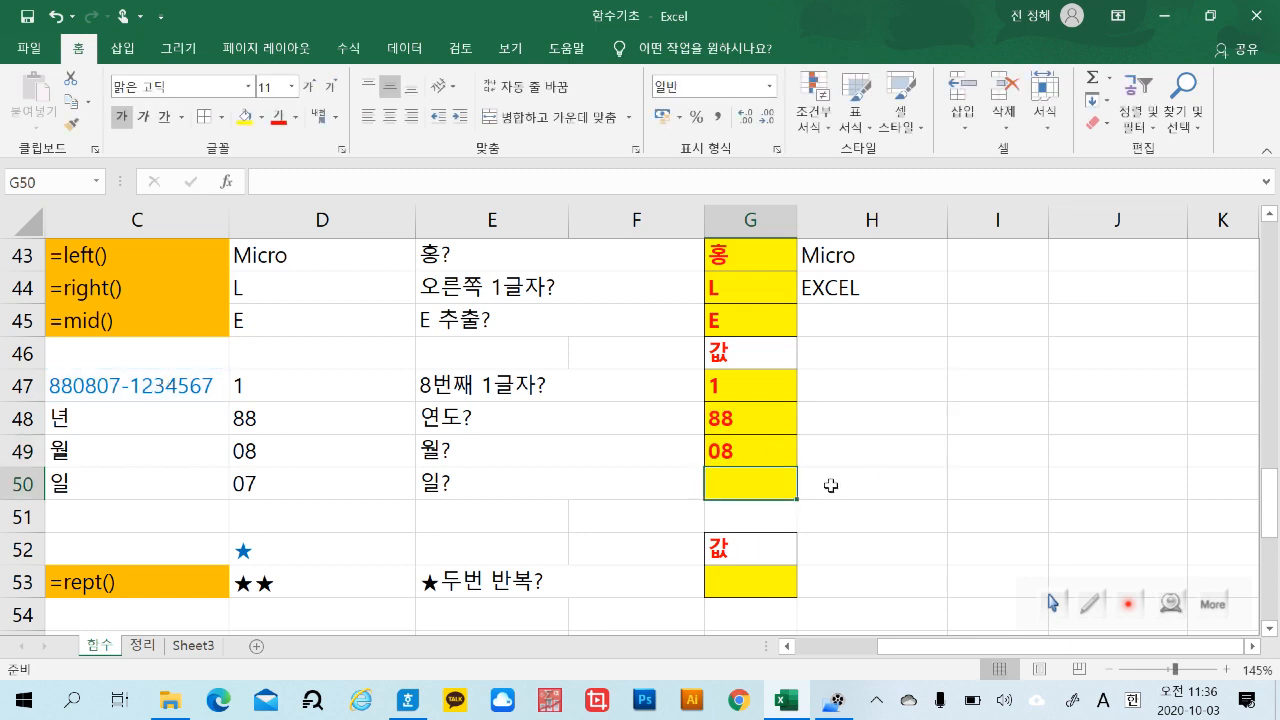
Extract the two-digit day from the ID number in C47 into G50 with the formula =MID(C47,5,2).
double_click(780, 490)
type("=")
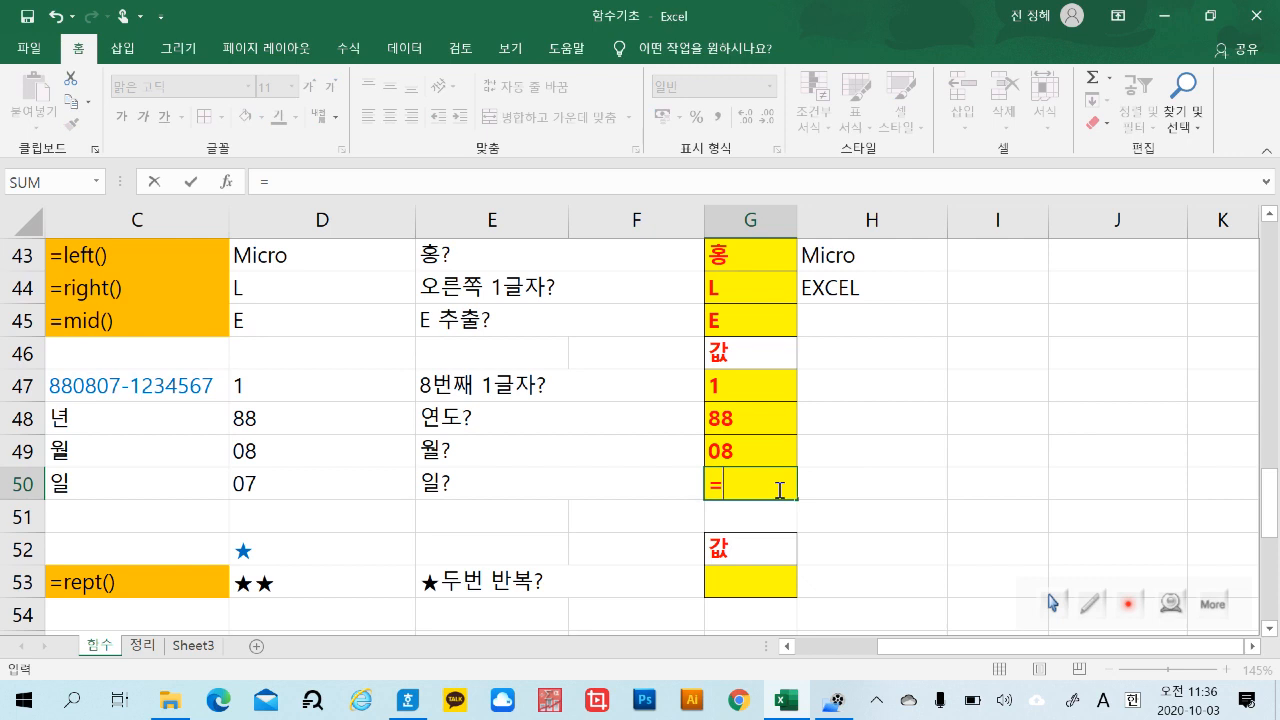
type("mid")
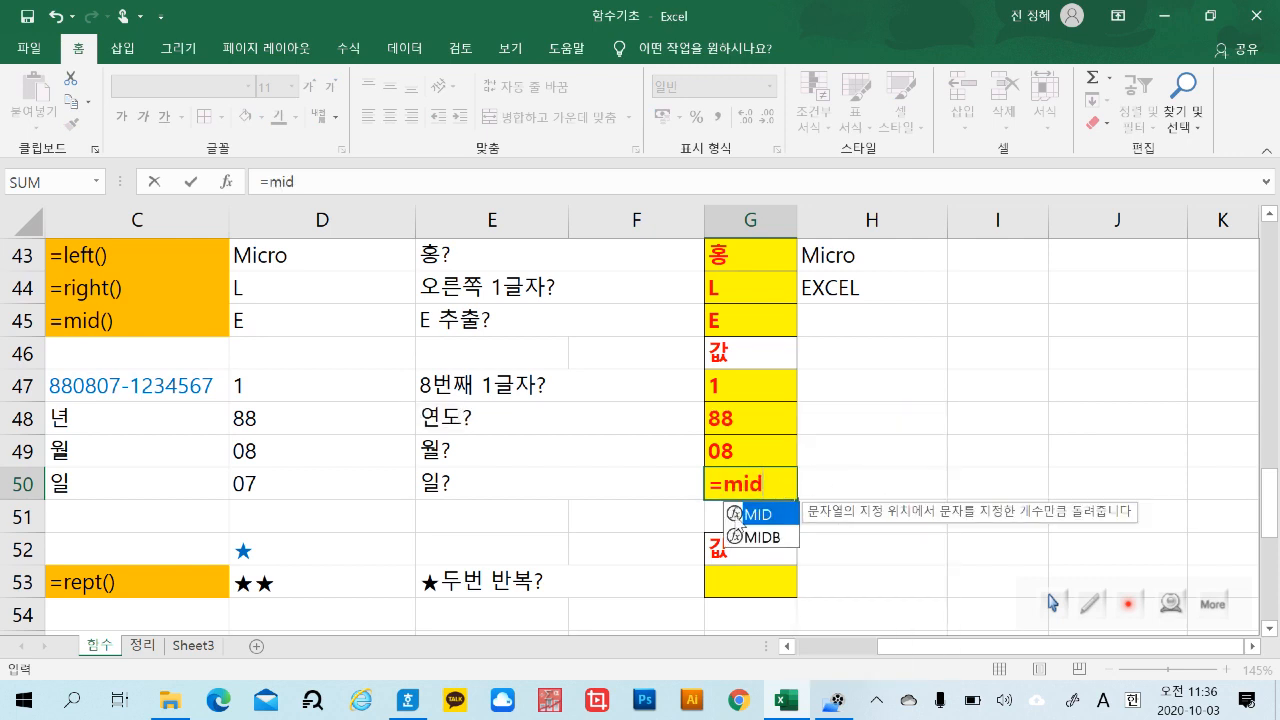
double_click(757, 516)
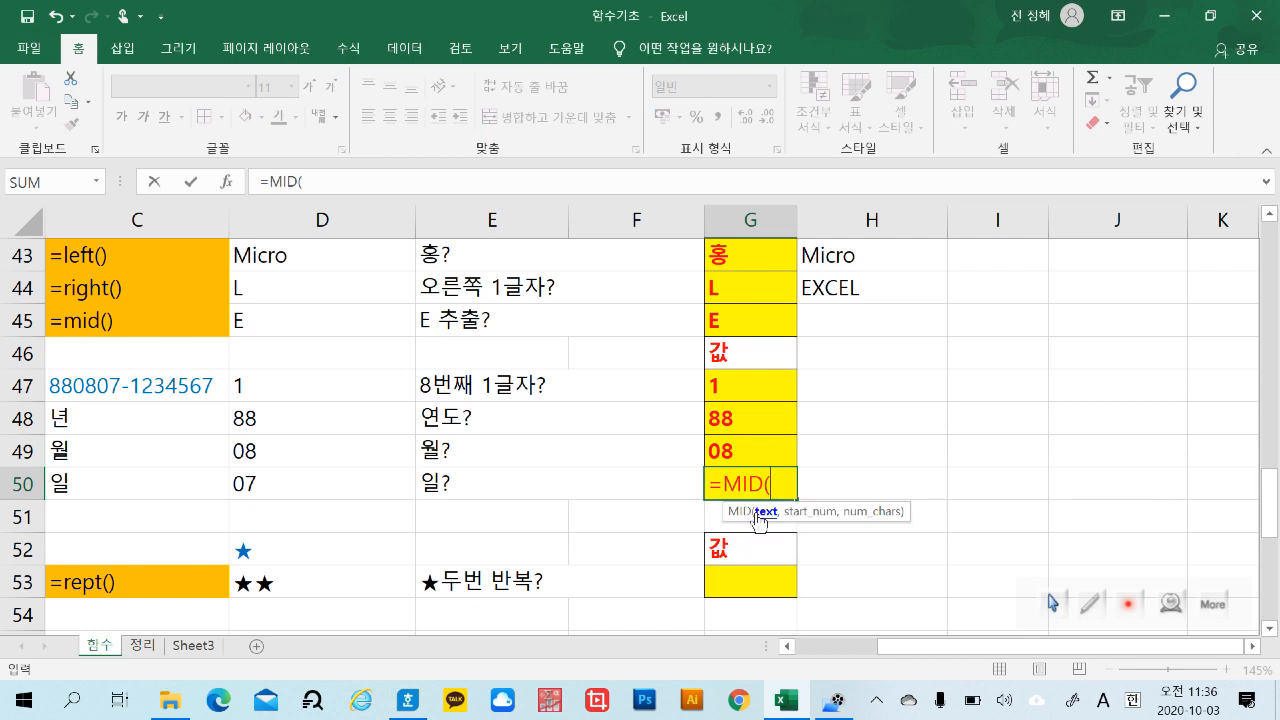
left_click(88, 377)
type(",")
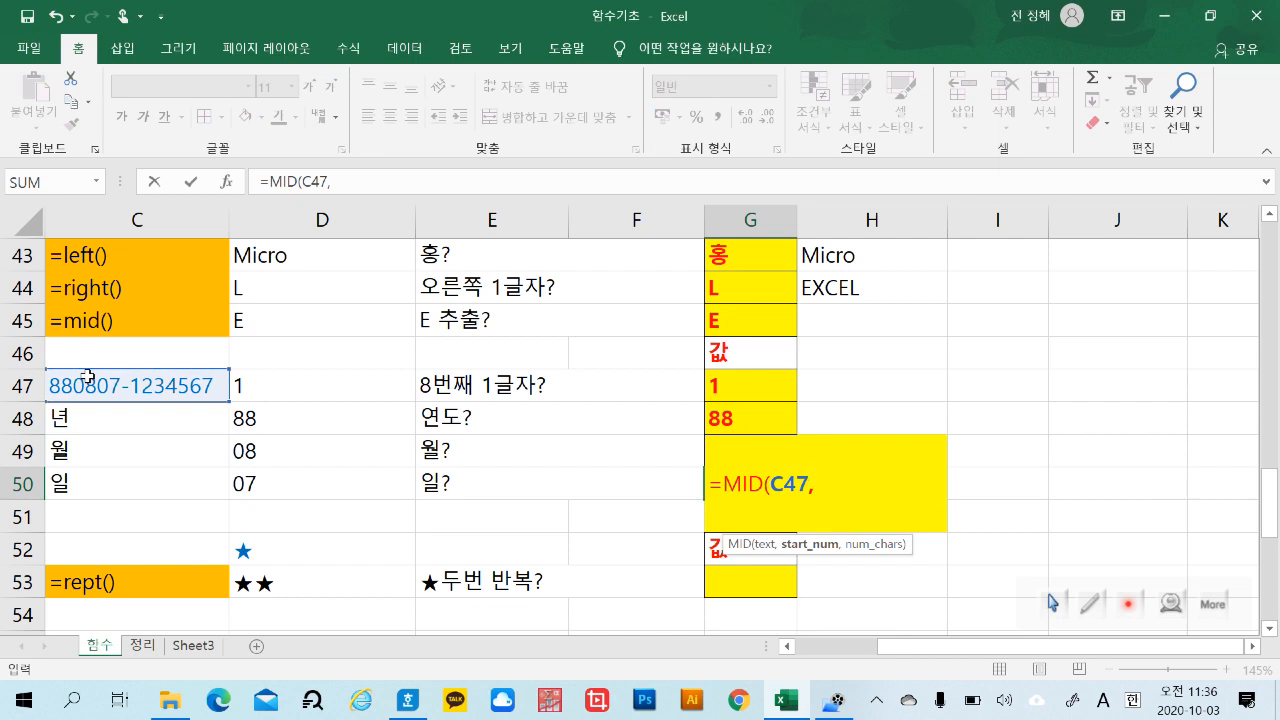
type("5,")
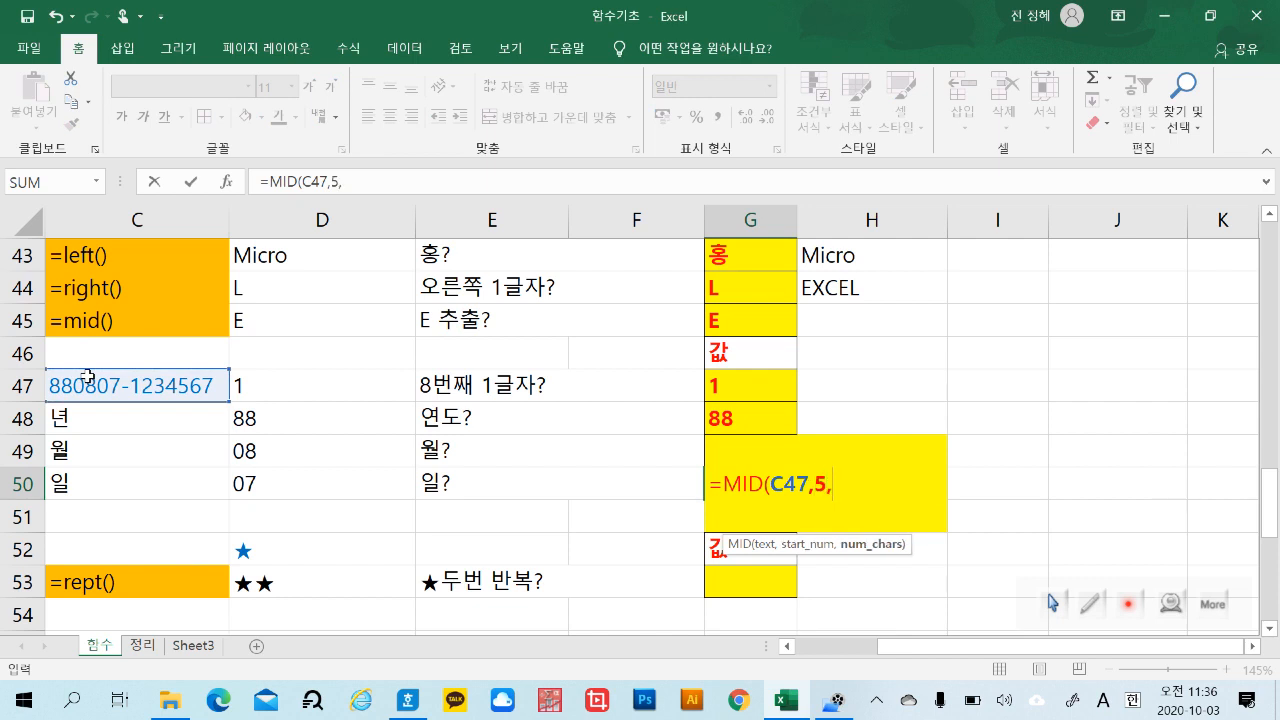
type("2")
key("Return")
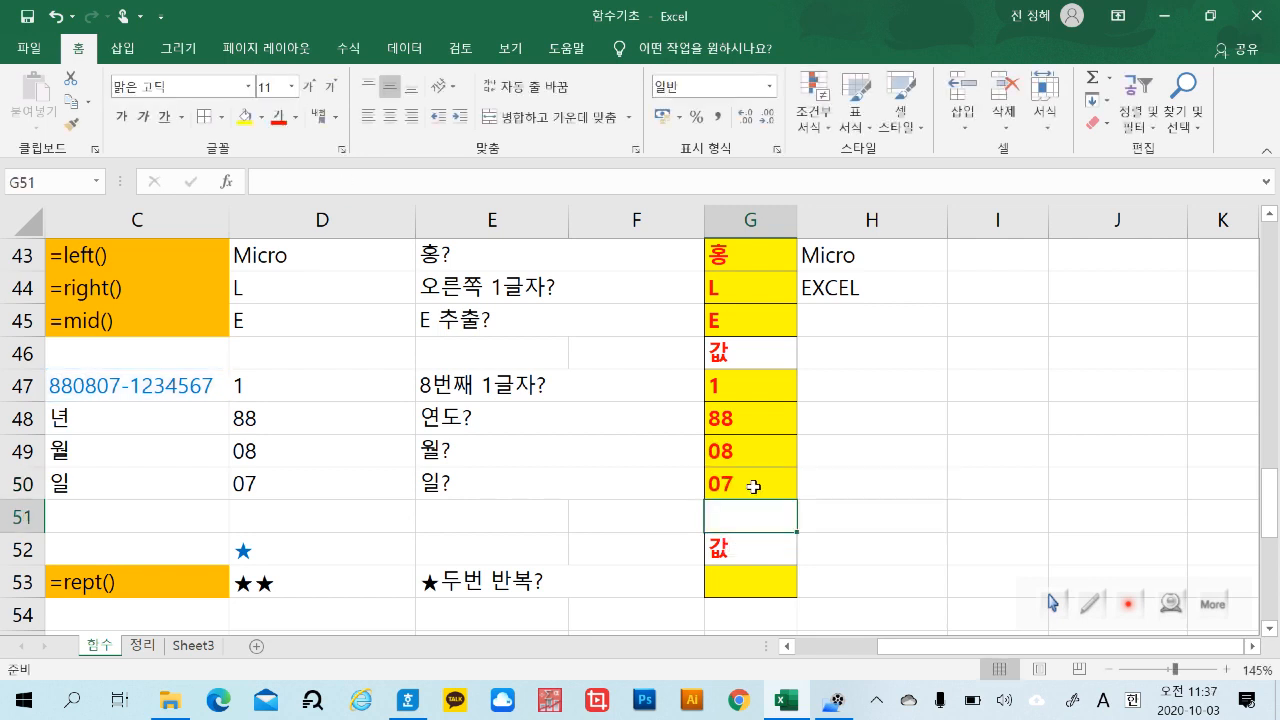
left_click(1003, 572)
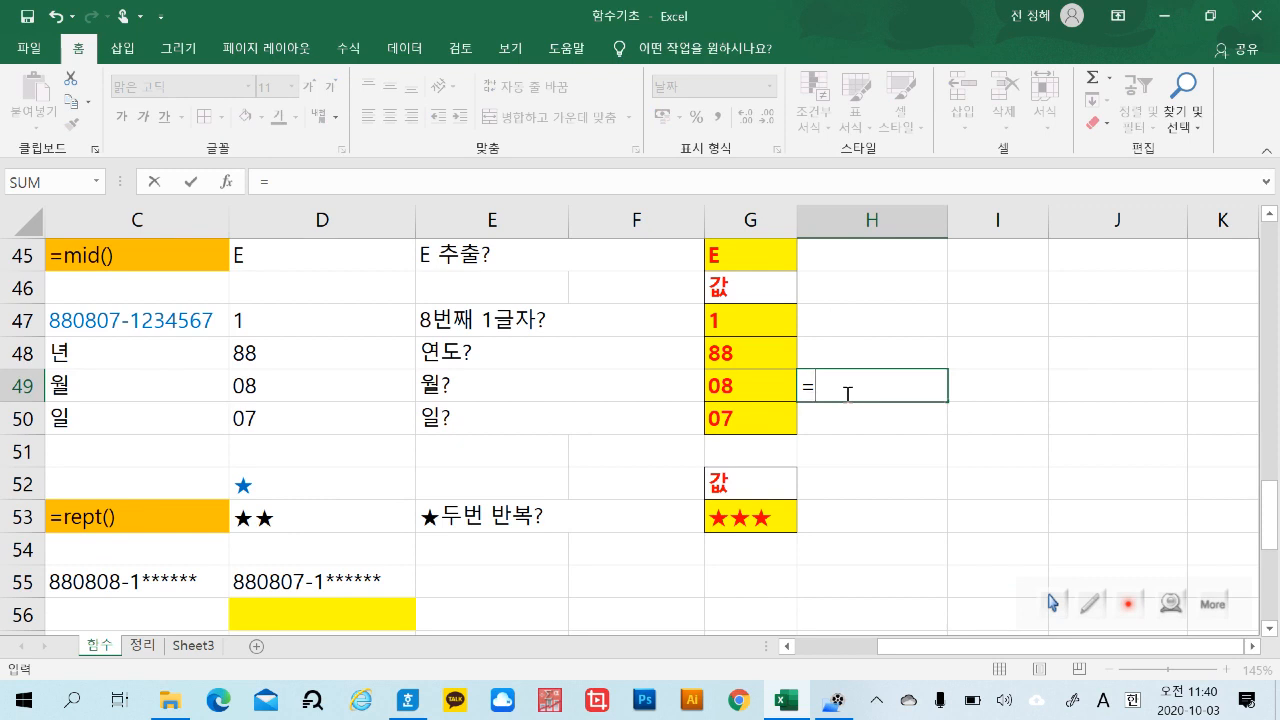
Combine the extracted year, month and day into a date in H49 with the formula =DATE(G48,G49,G50).
type("da")
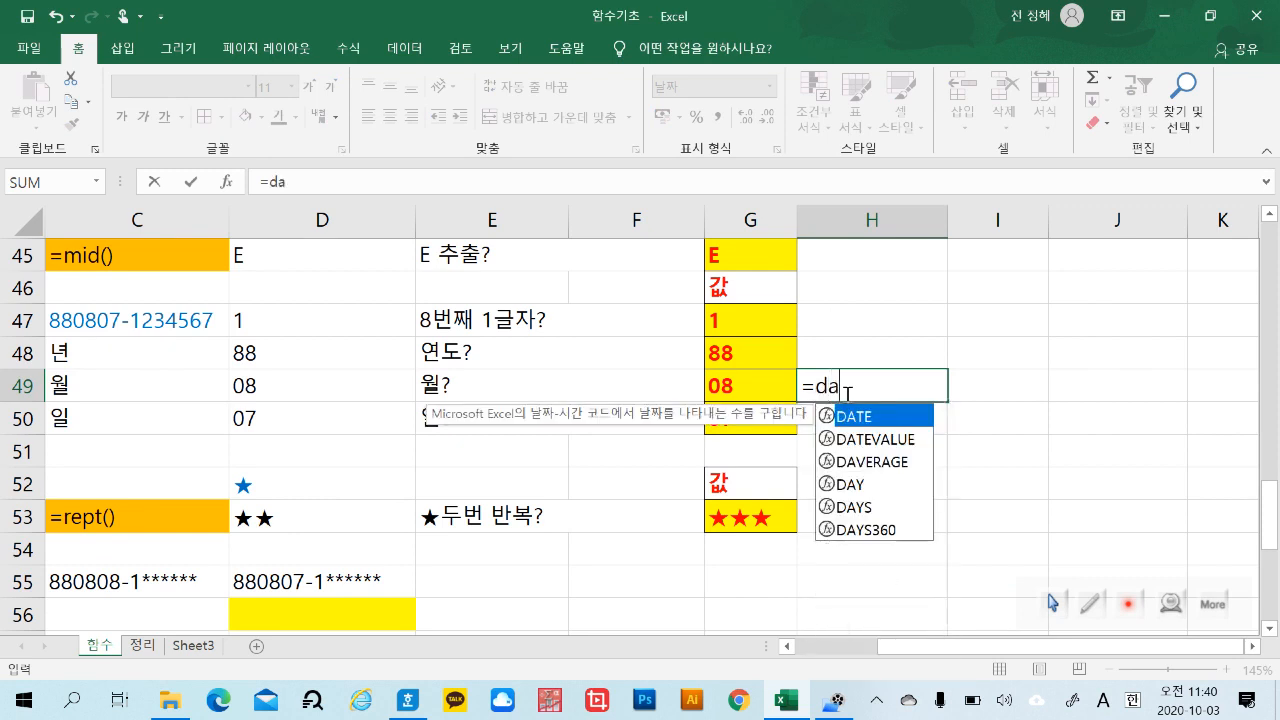
double_click(898, 418)
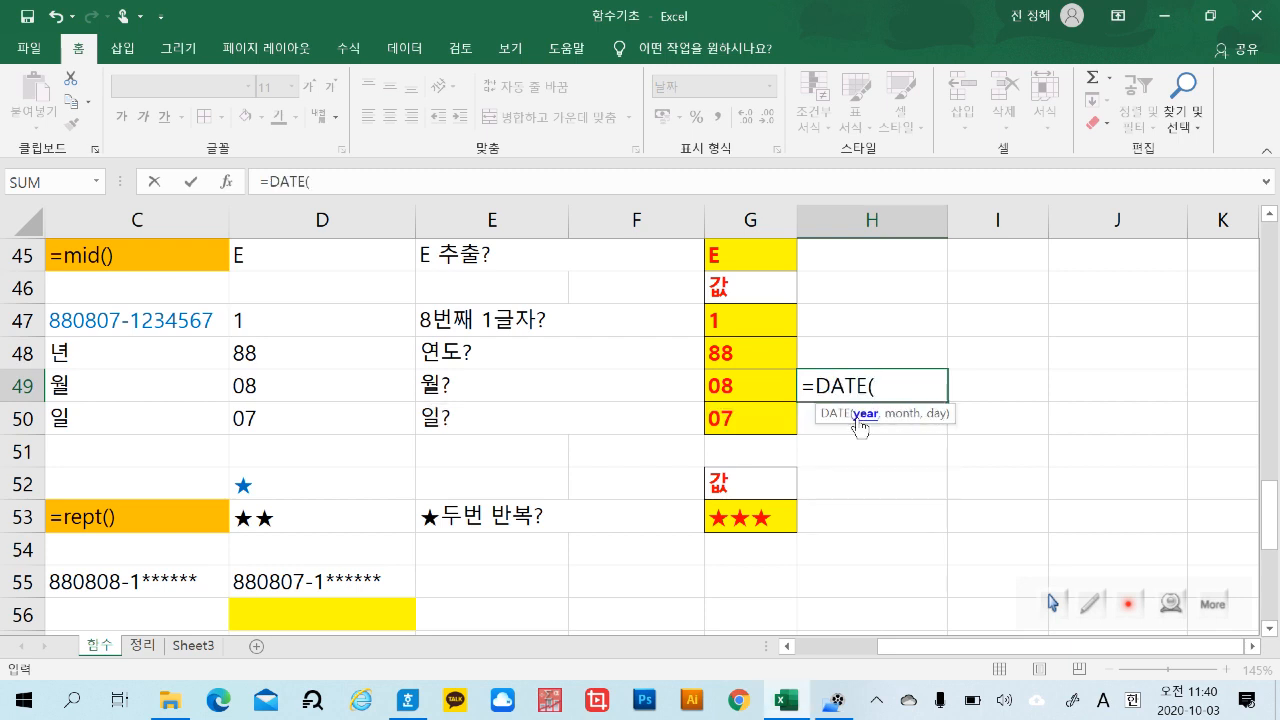
left_click(768, 354)
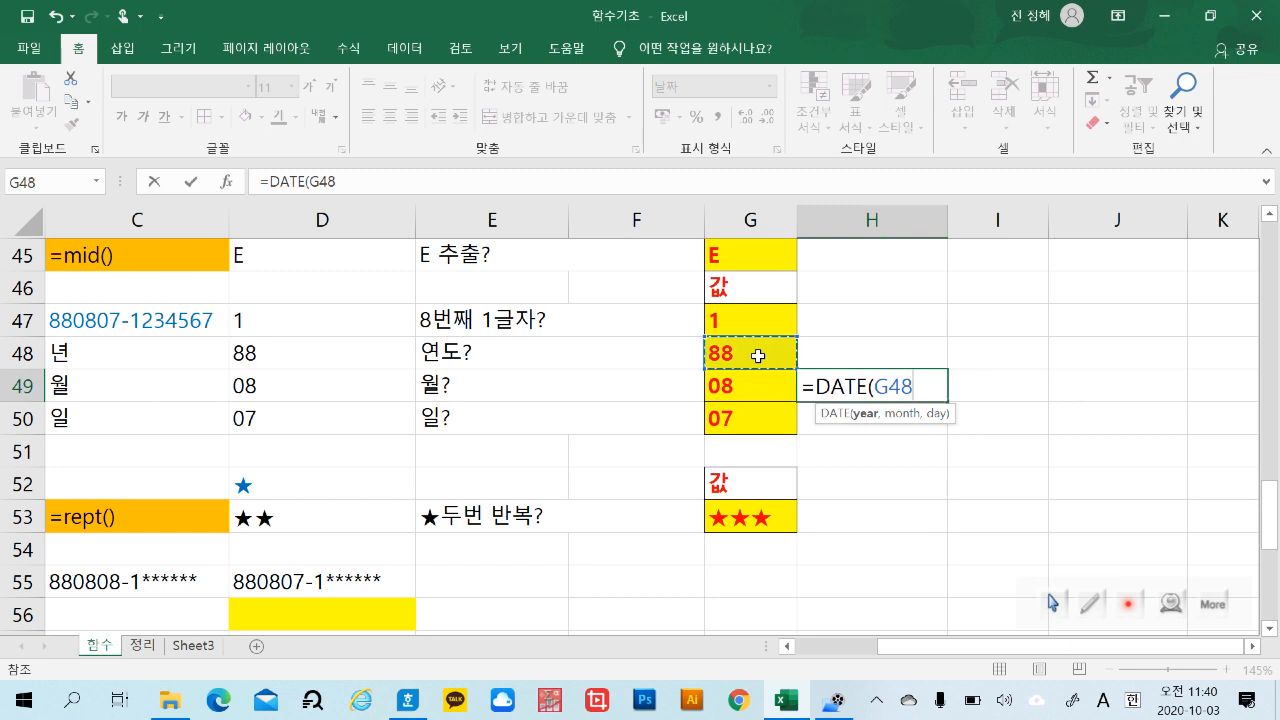
type(",")
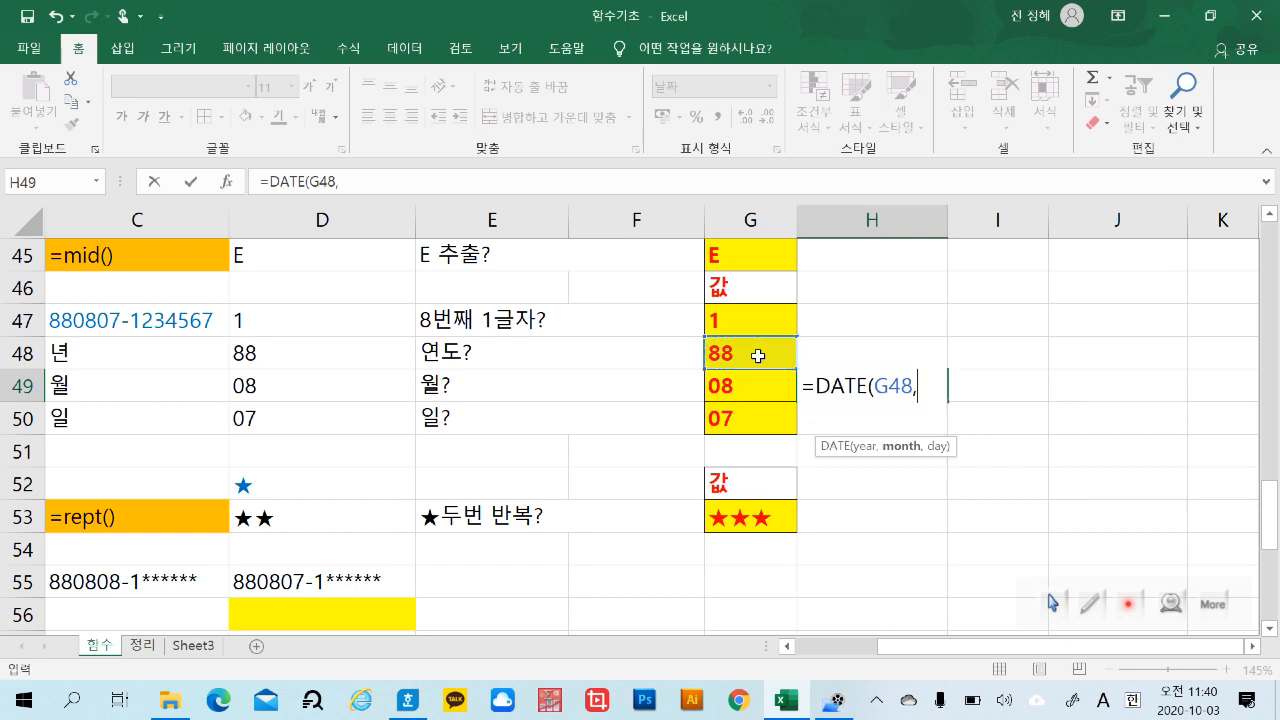
left_click(759, 393)
type(",")
left_click(775, 422)
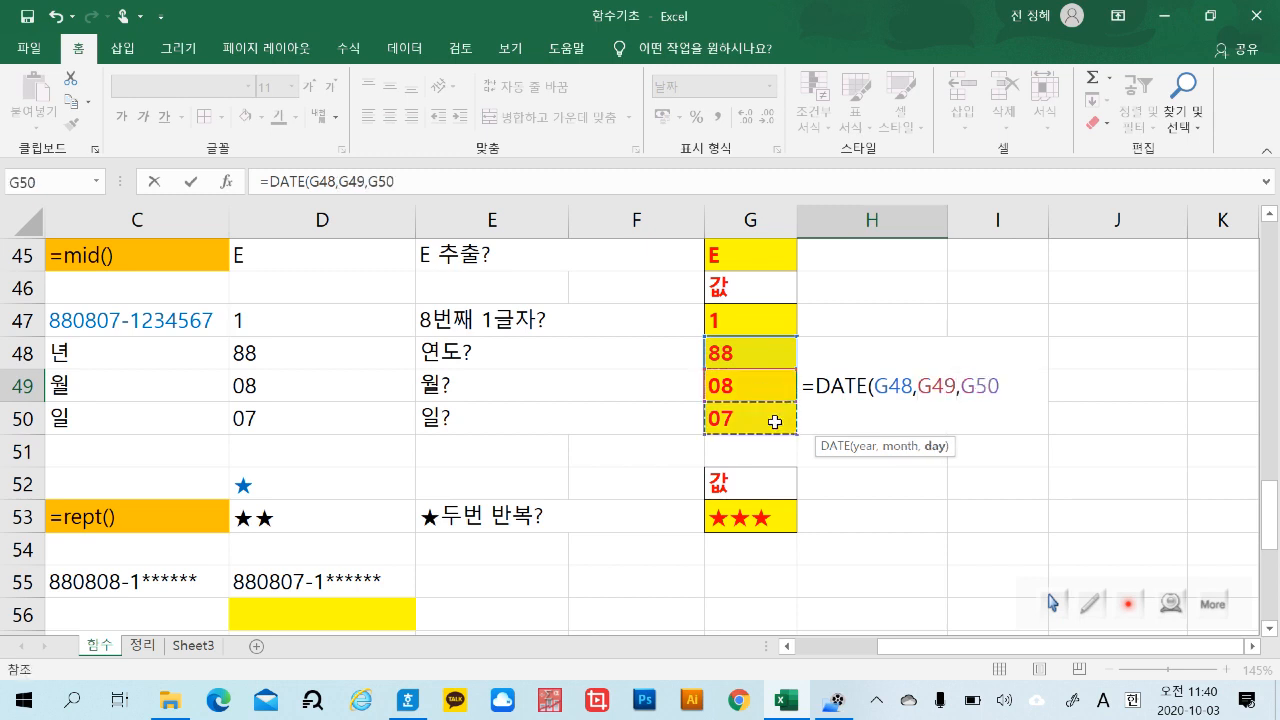
key("Return")
left_click(1021, 488)
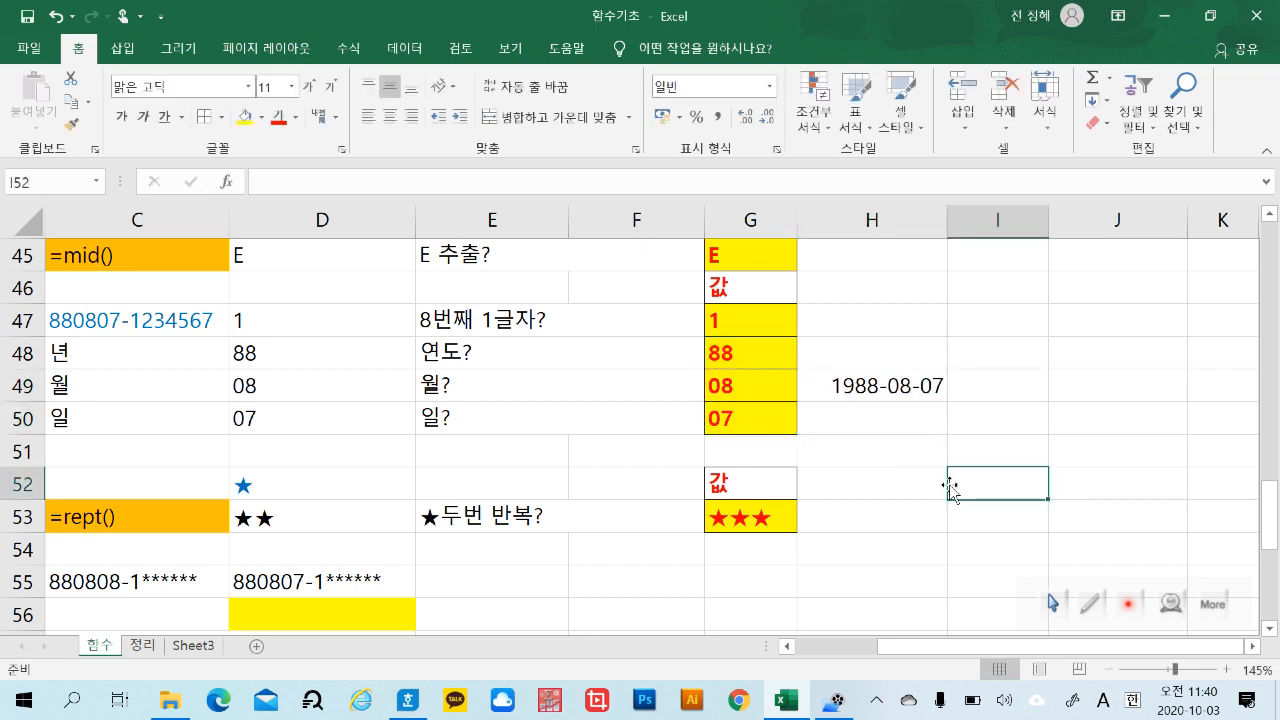
left_click(902, 384)
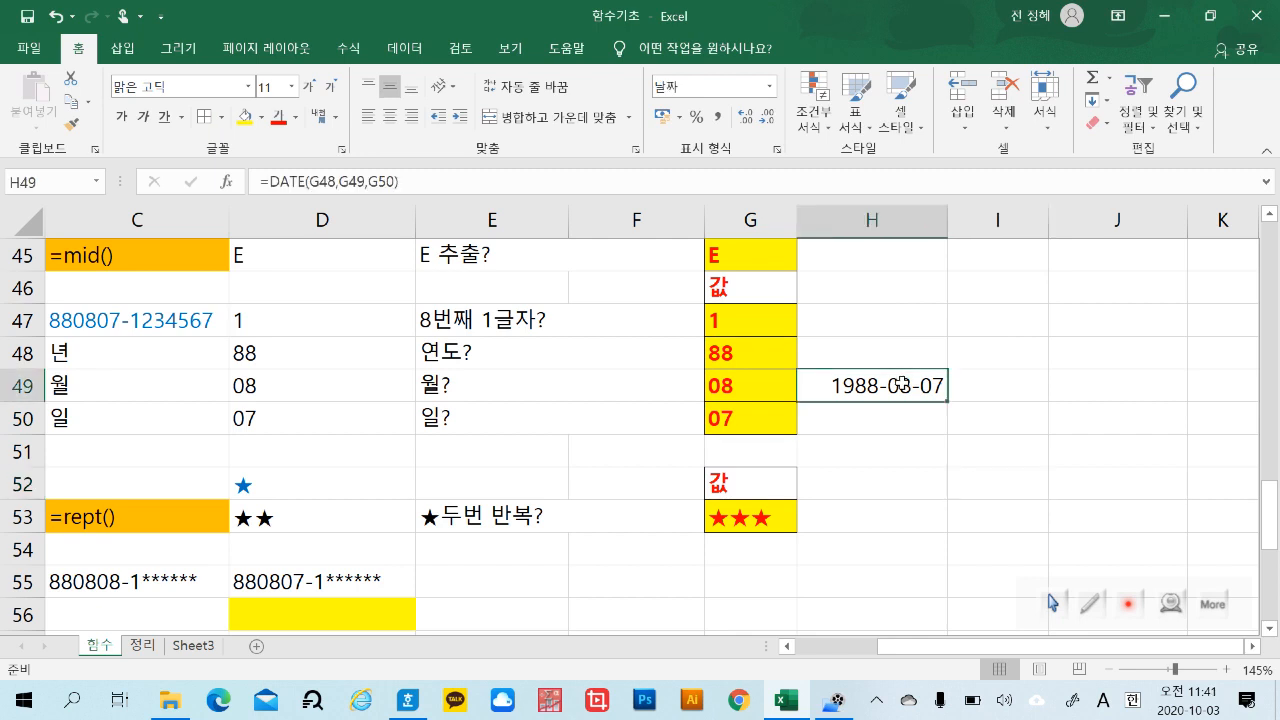
Repeat the star from D52 twice in G53 with the formula =REPT(D52,2).
scroll(902, 384, "down", 1)
left_click(750, 420)
type("=")
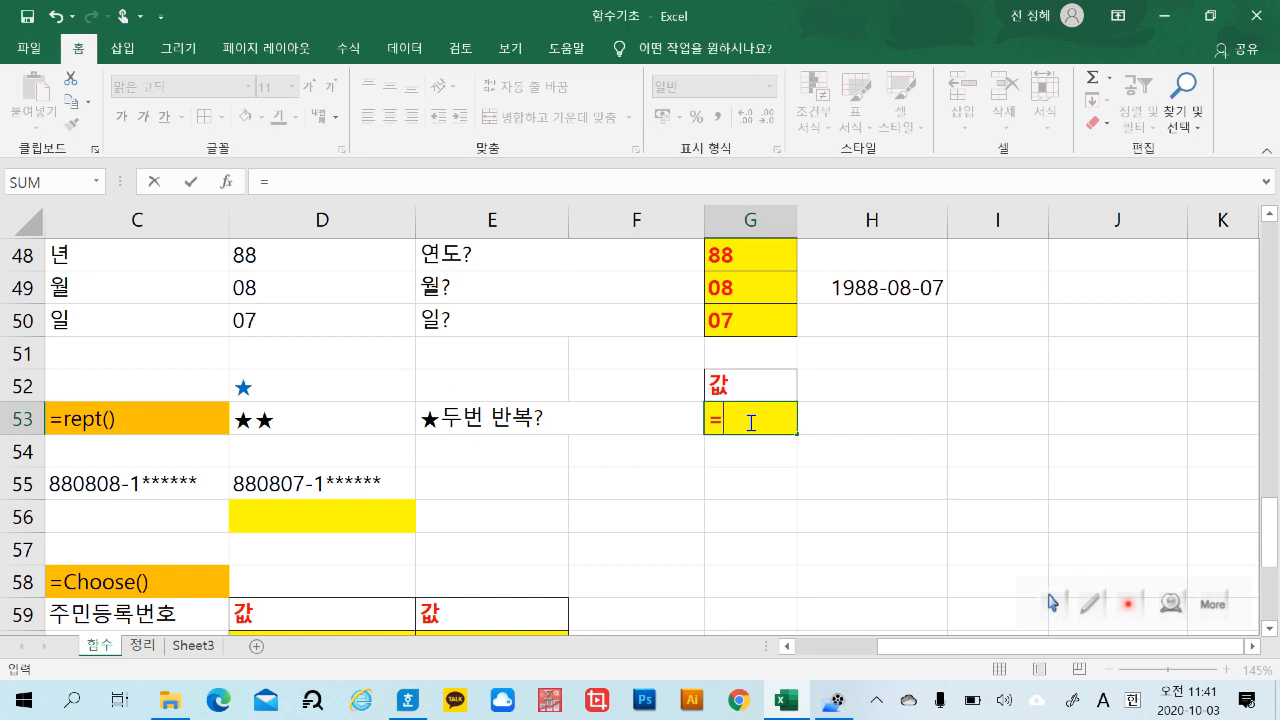
type("e")
key("BackSpace")
type("re")
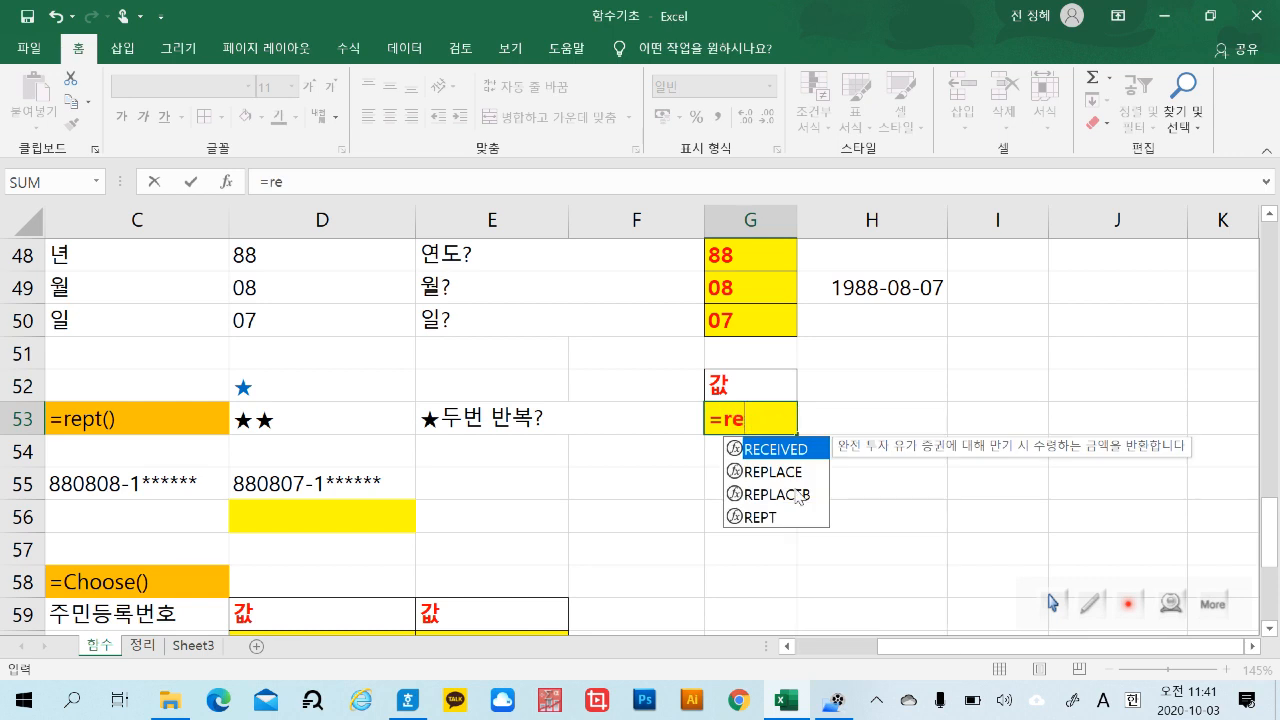
double_click(785, 518)
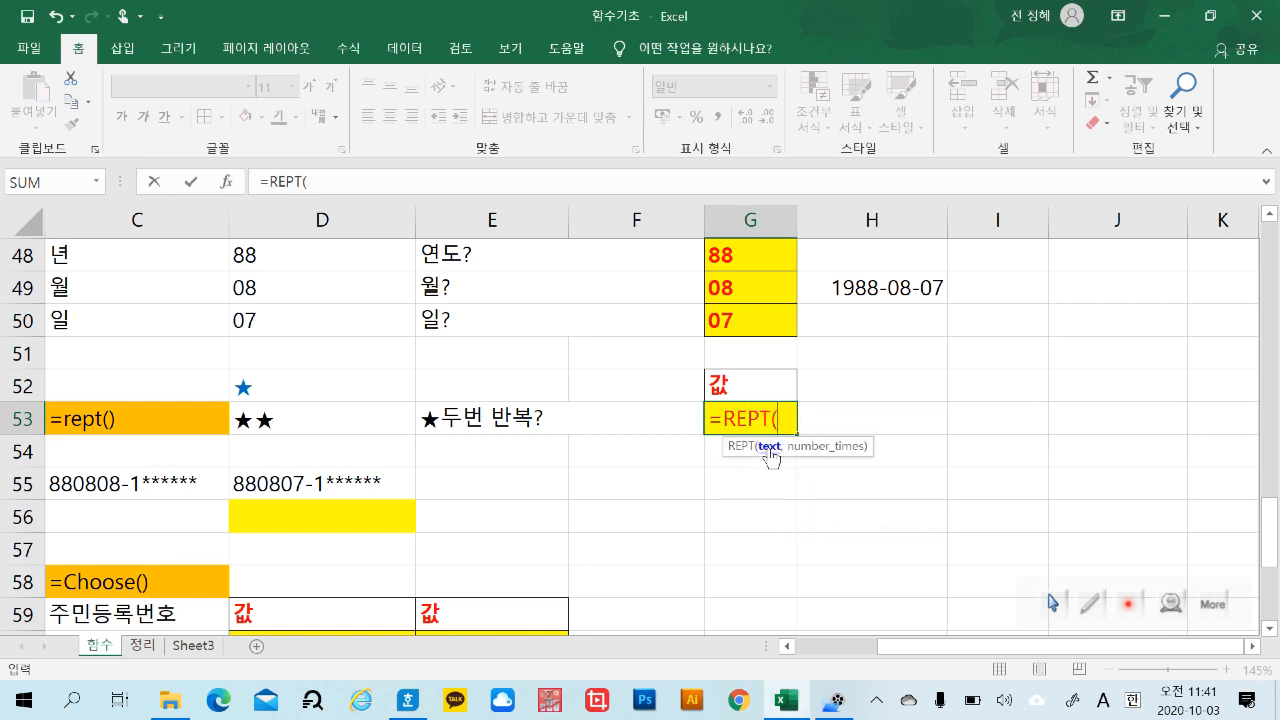
left_click(330, 386)
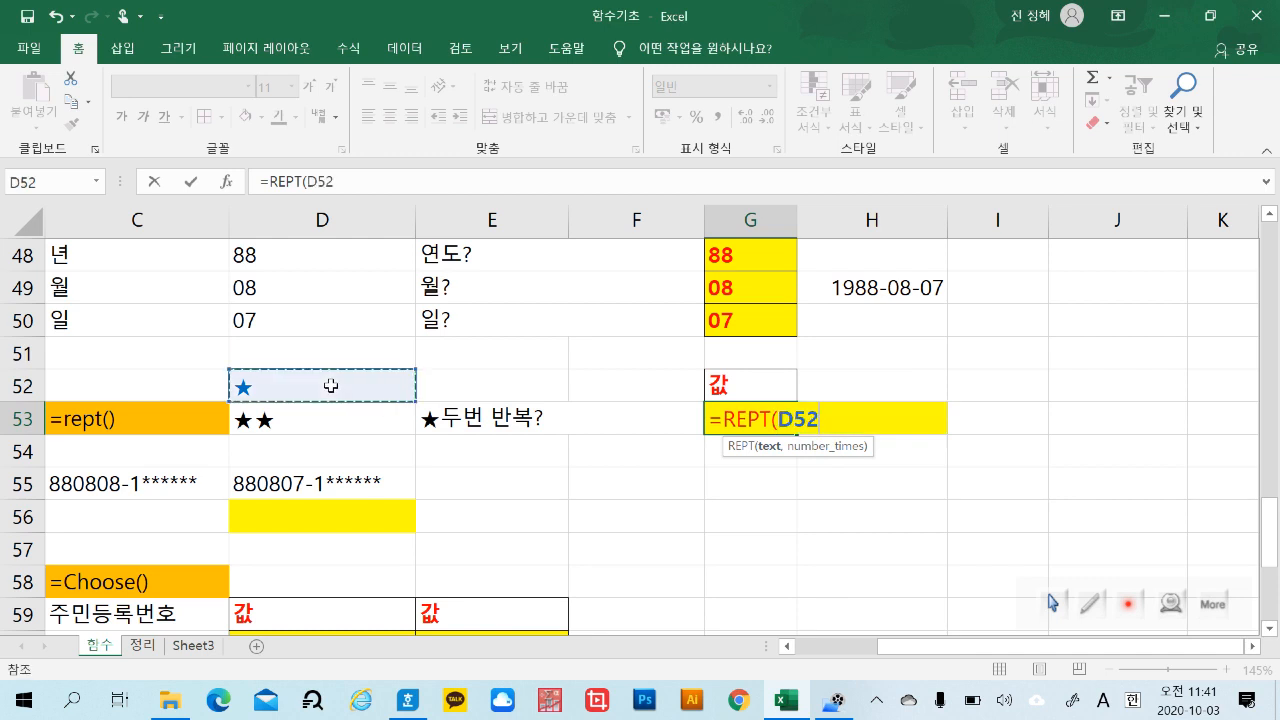
type(",2")
key("Return")
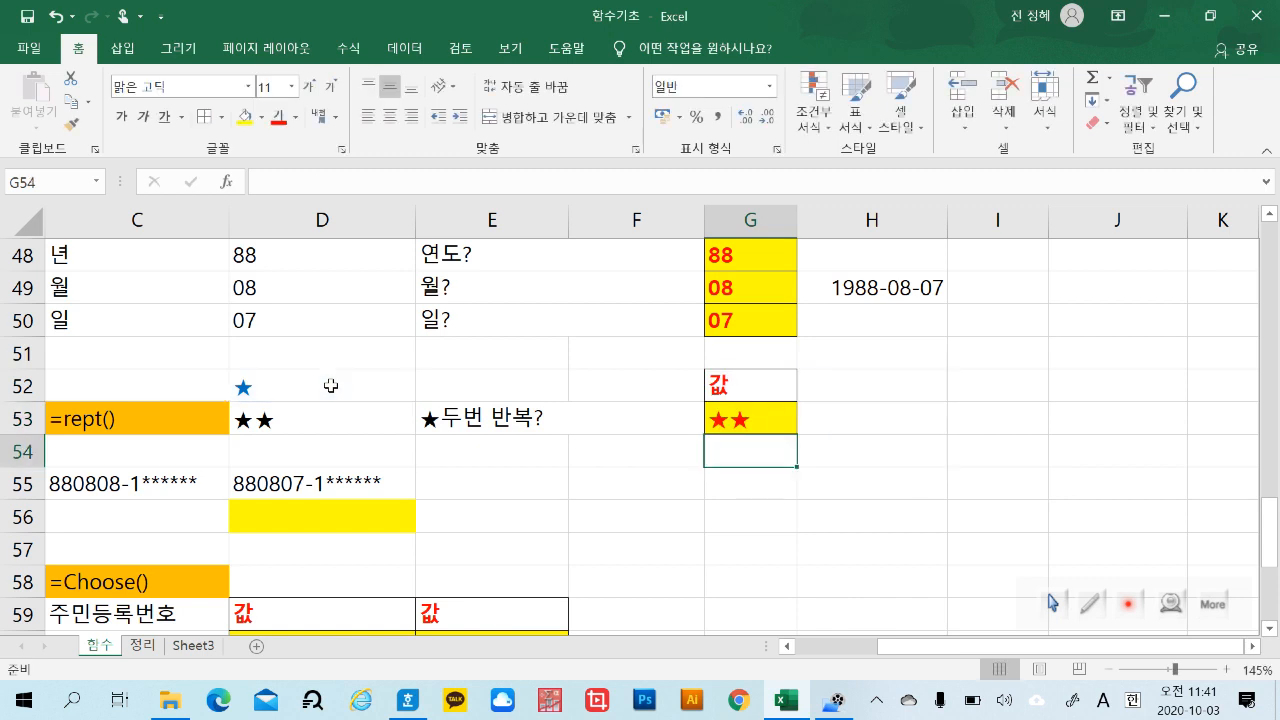
Set the repeat count of the REPT formula in G53 to 3.
double_click(777, 420)
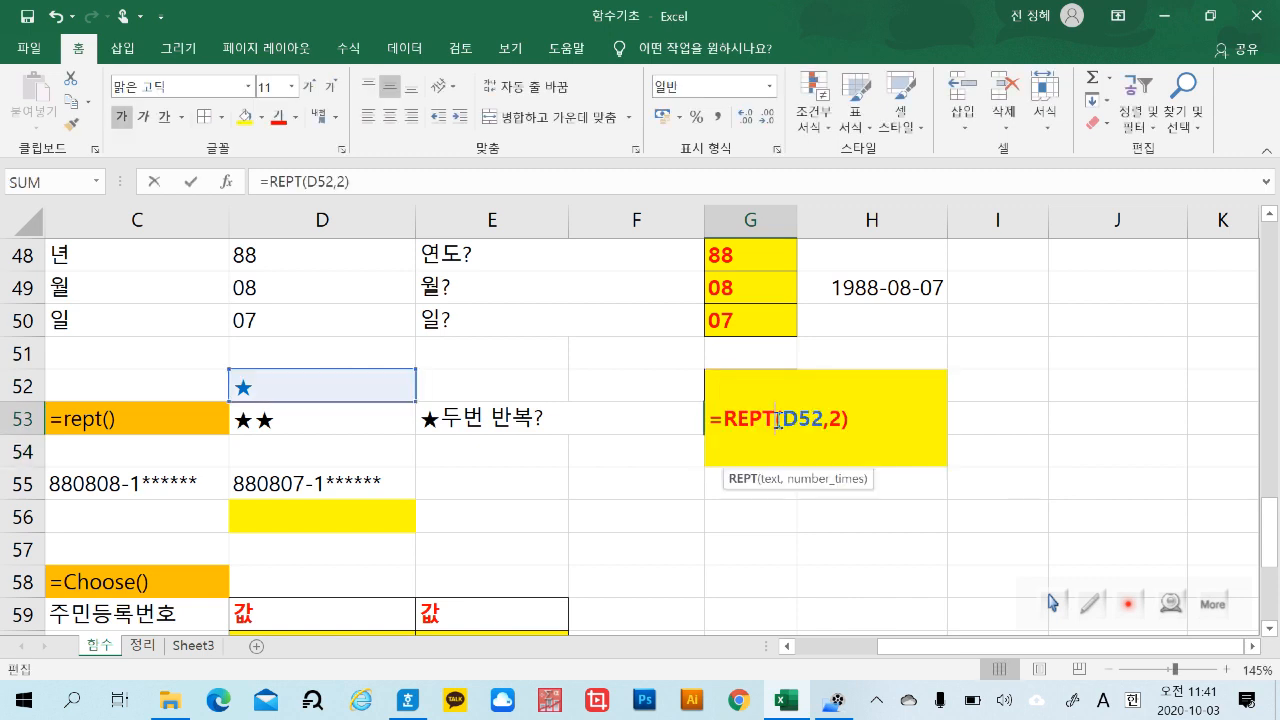
key("BackSpace")
type("3")
key("Return")
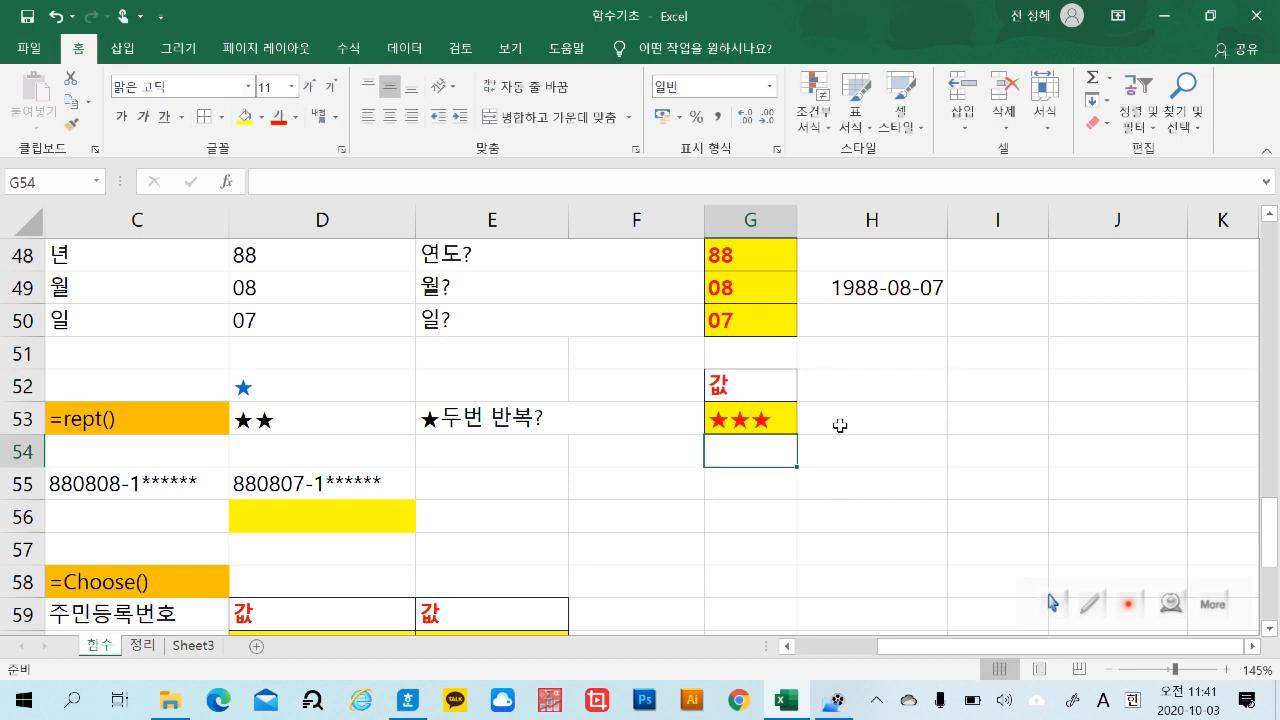
left_click(937, 538)
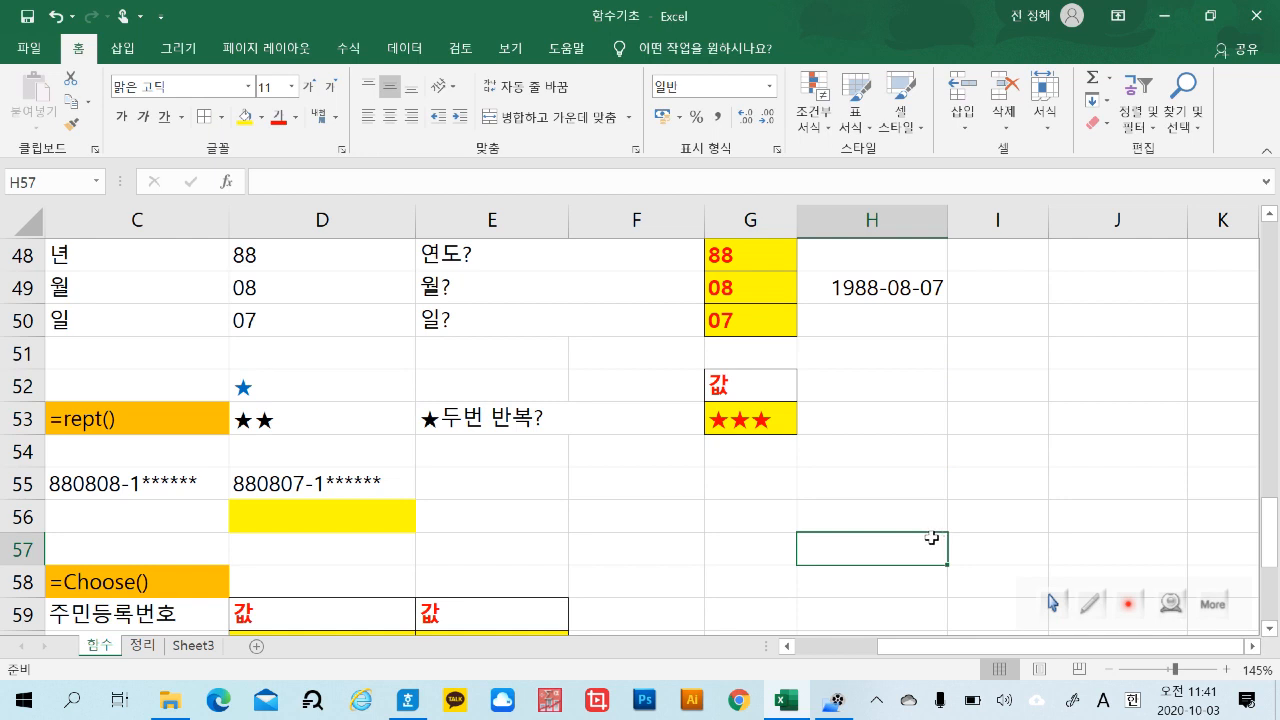
Extract the first eight characters of the ID number in C47 into D56 with the formula =MID(C47,1,8).
left_click(298, 517)
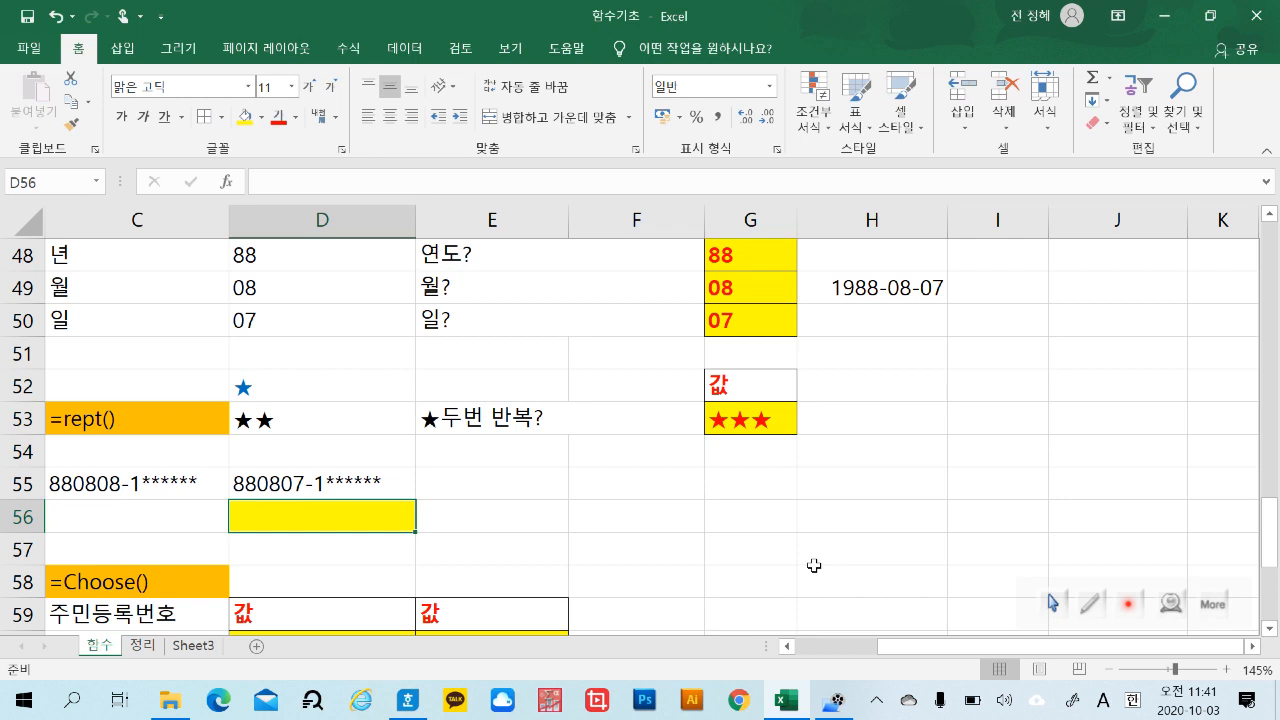
scroll(814, 566, "up", 1)
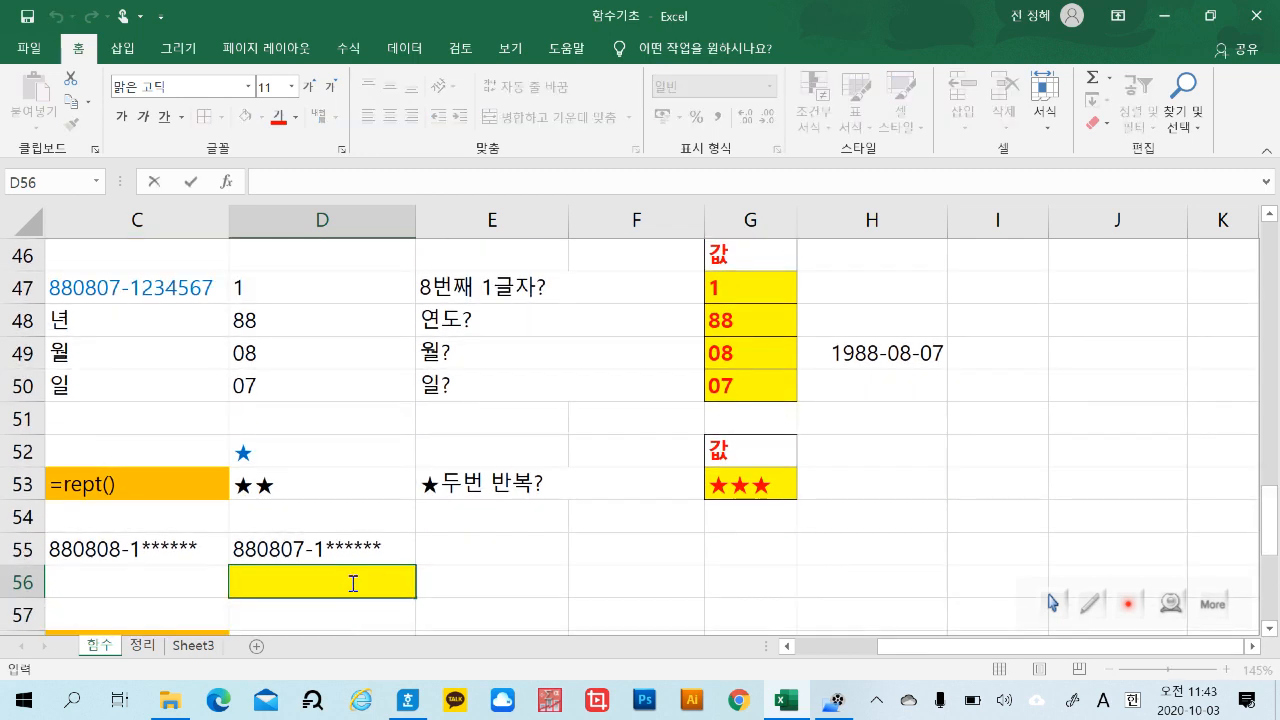
type("=")
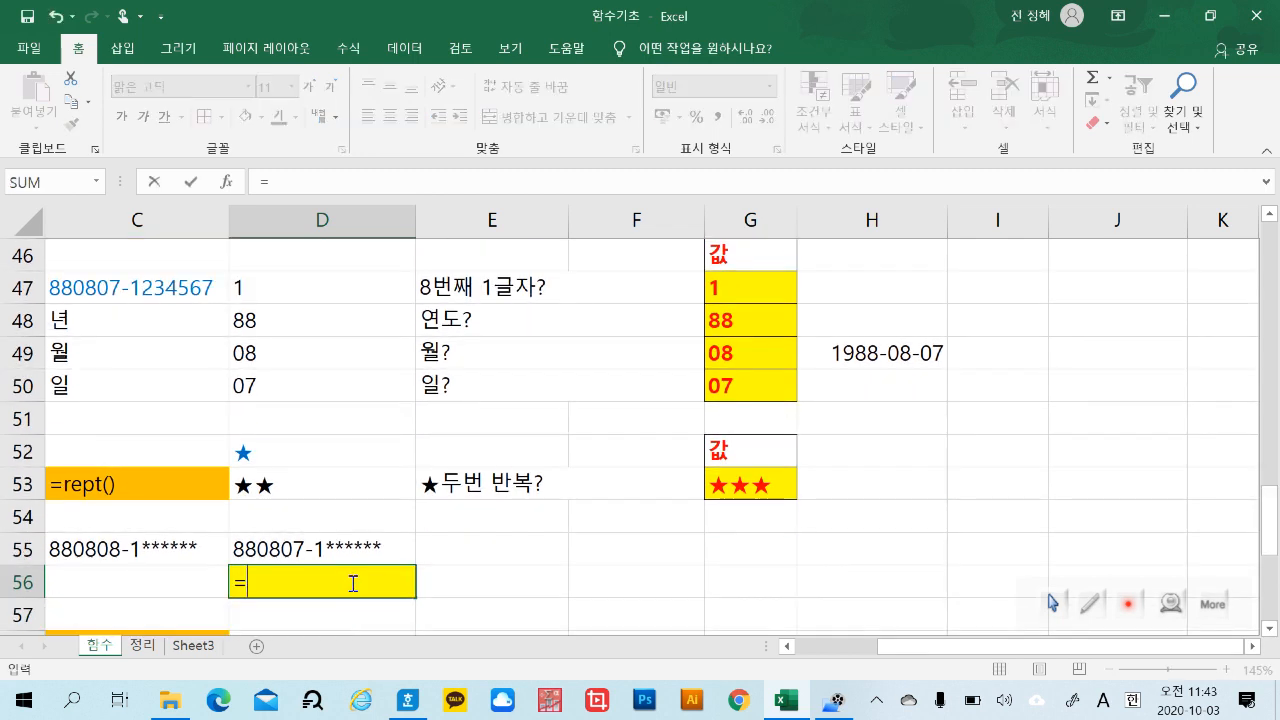
type("mi")
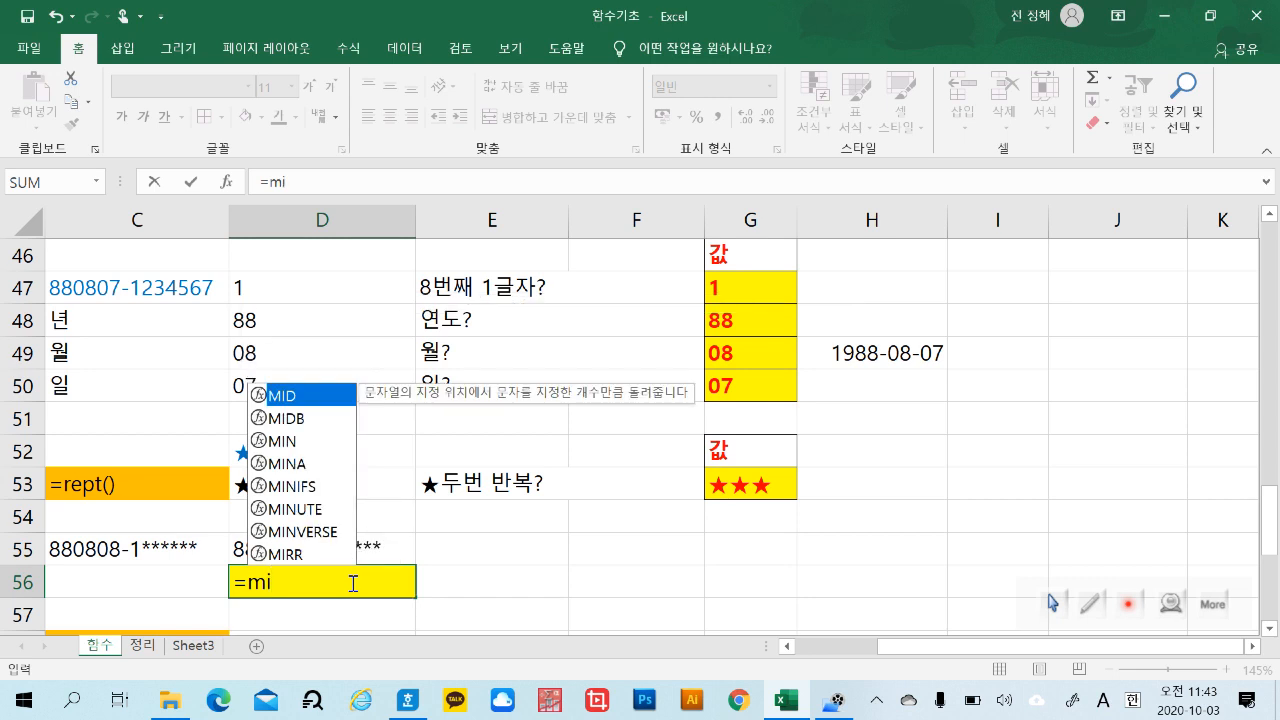
double_click(309, 396)
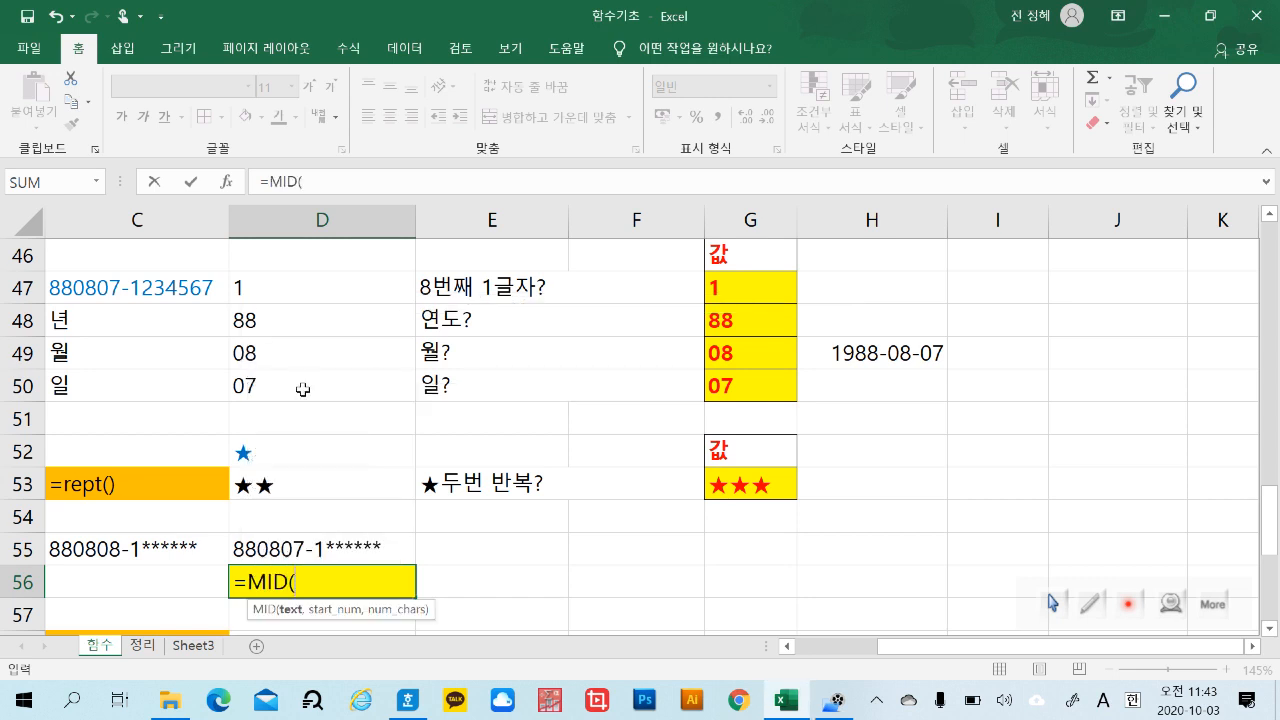
left_click(159, 288)
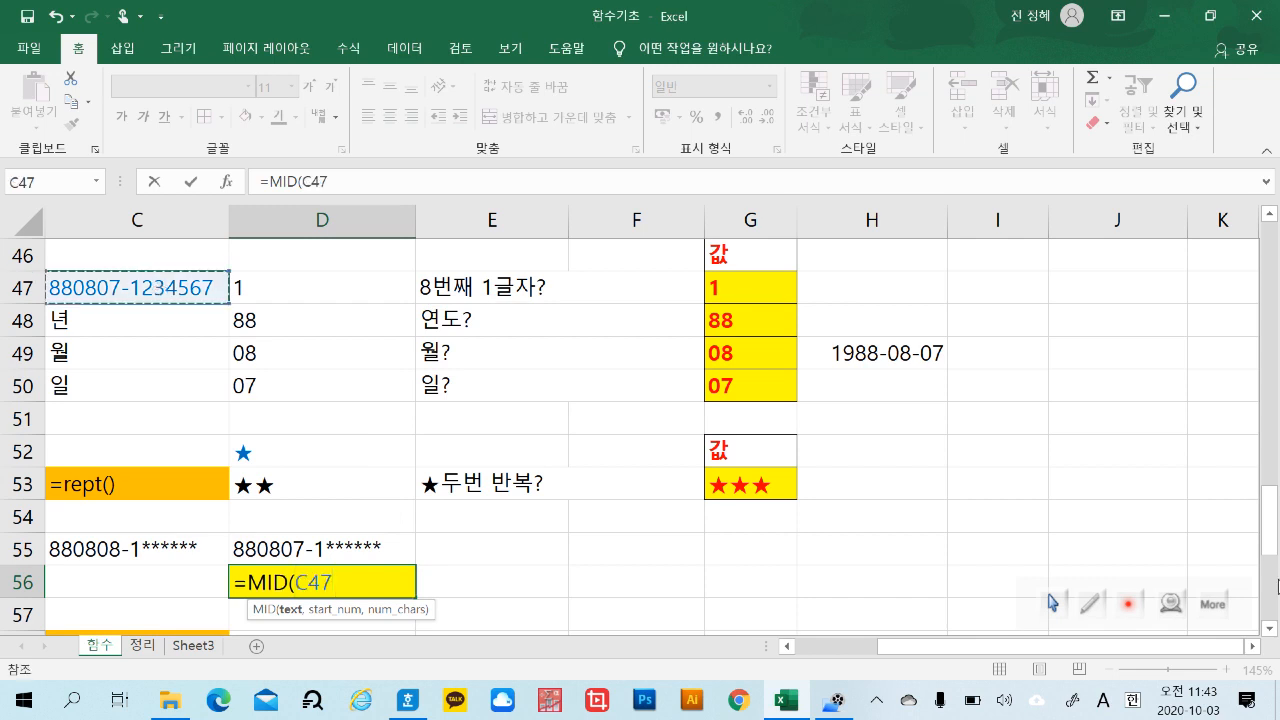
type(",")
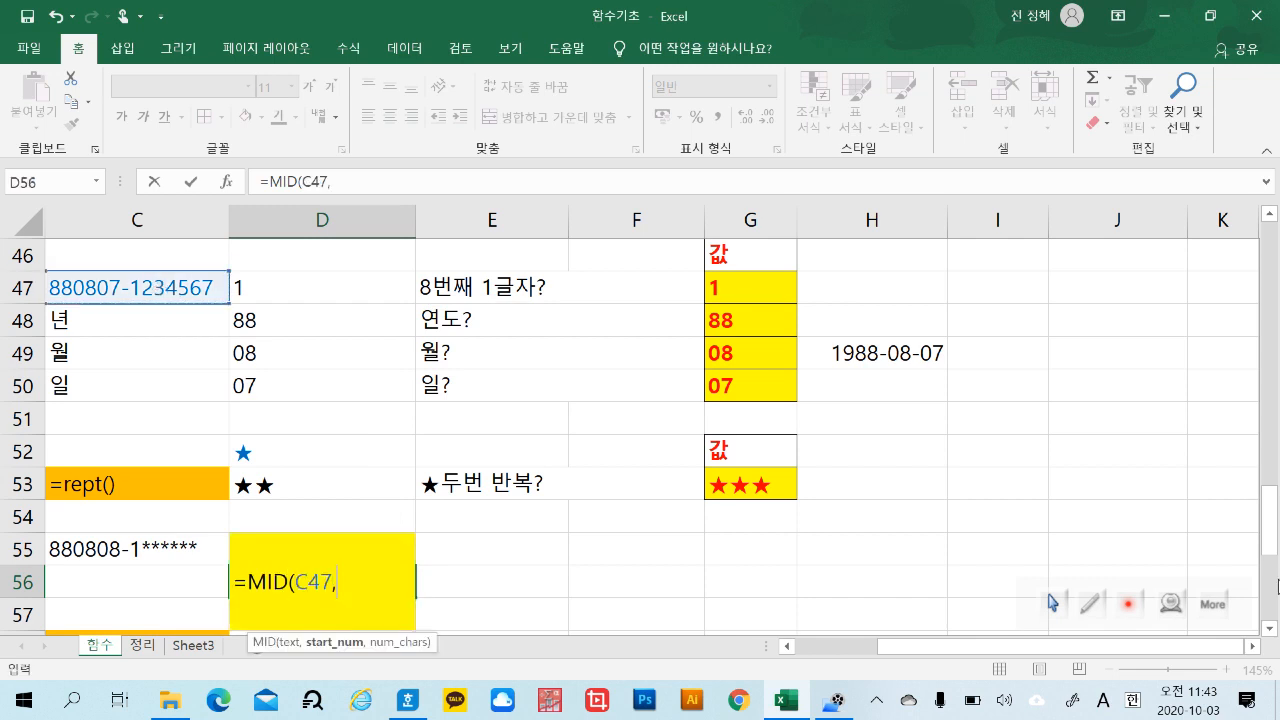
type("1,")
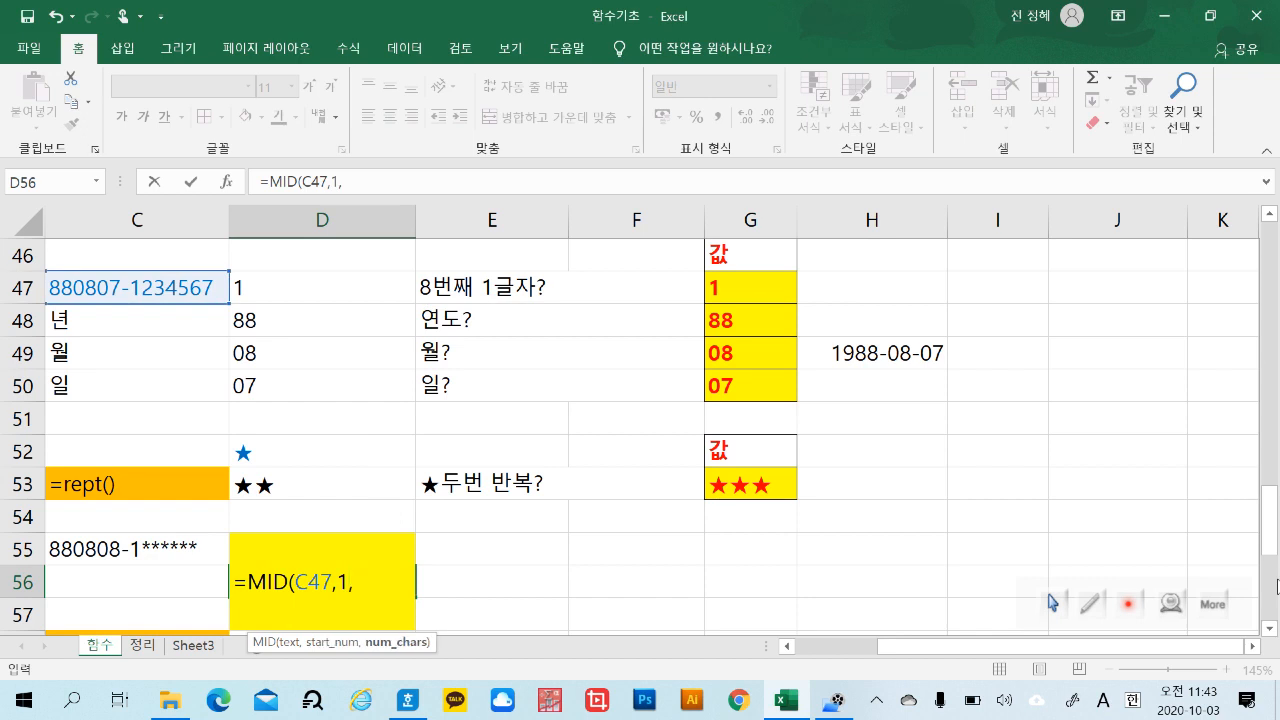
type("8")
key("Return")
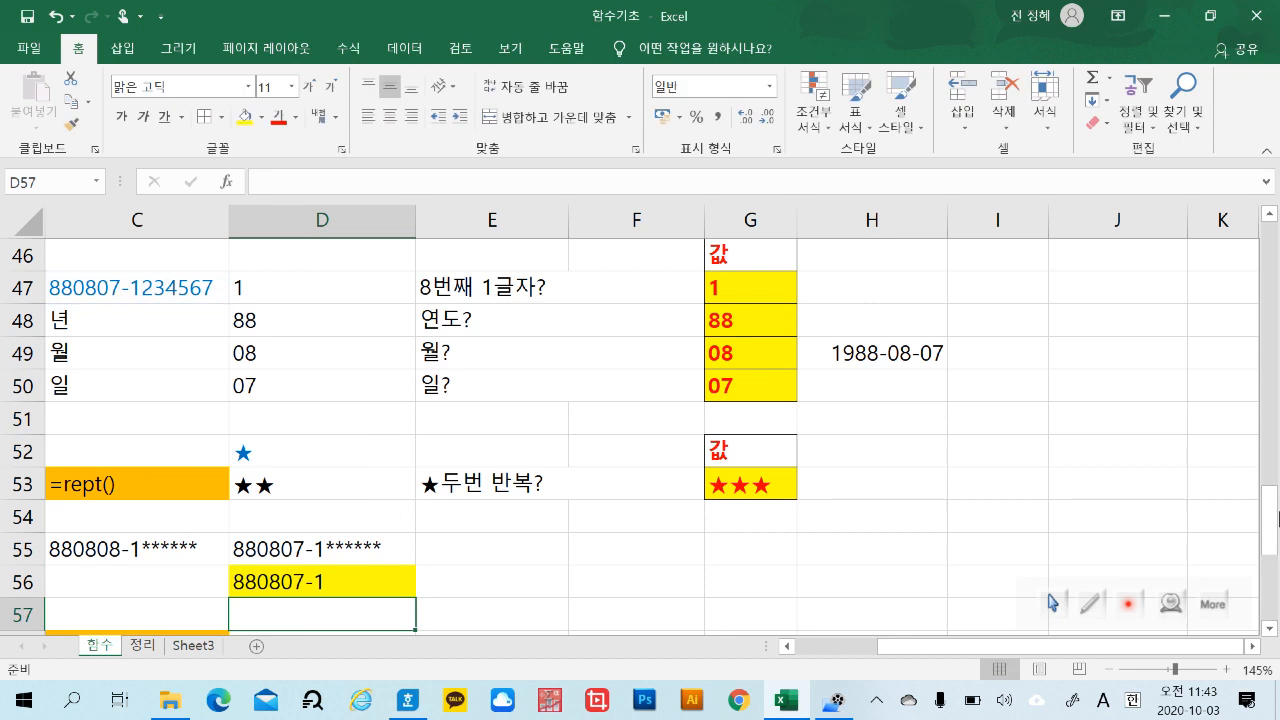
left_click_drag(500, 583, 490, 548)
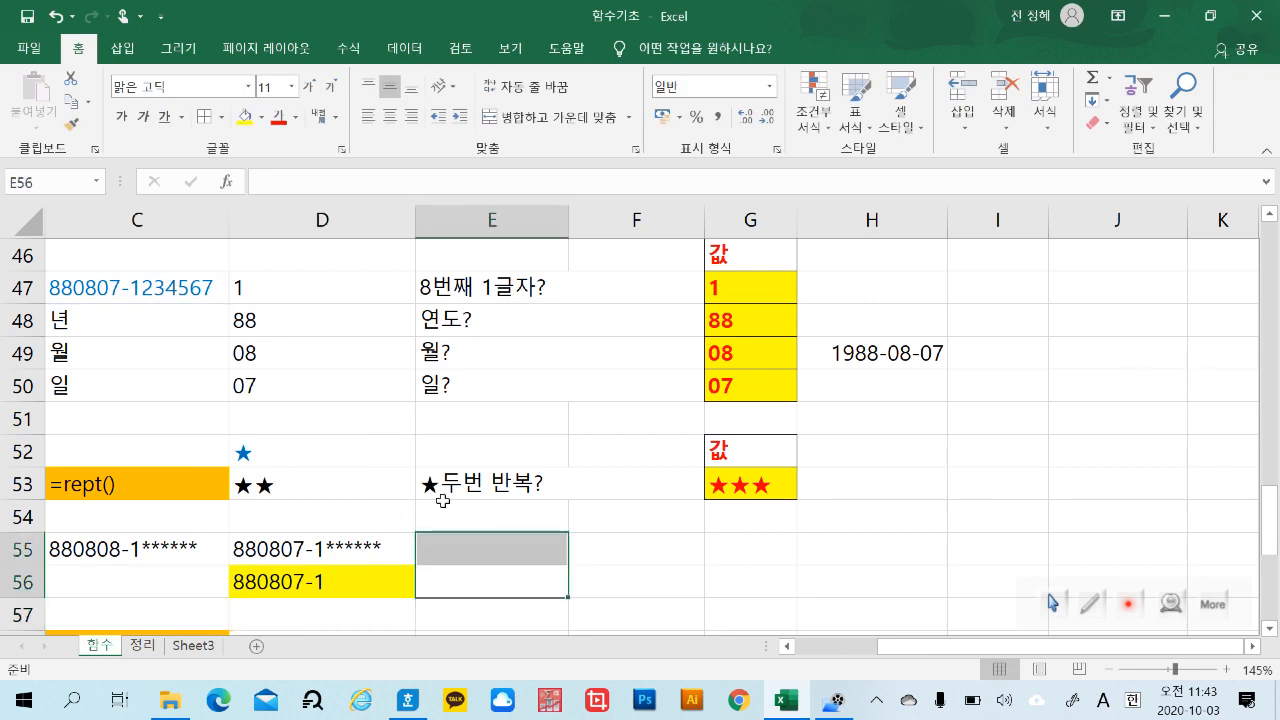
left_click(503, 590)
Append six asterisks to the MID formula in D56 by joining &REPT("*",6) to its end.
double_click(389, 596)
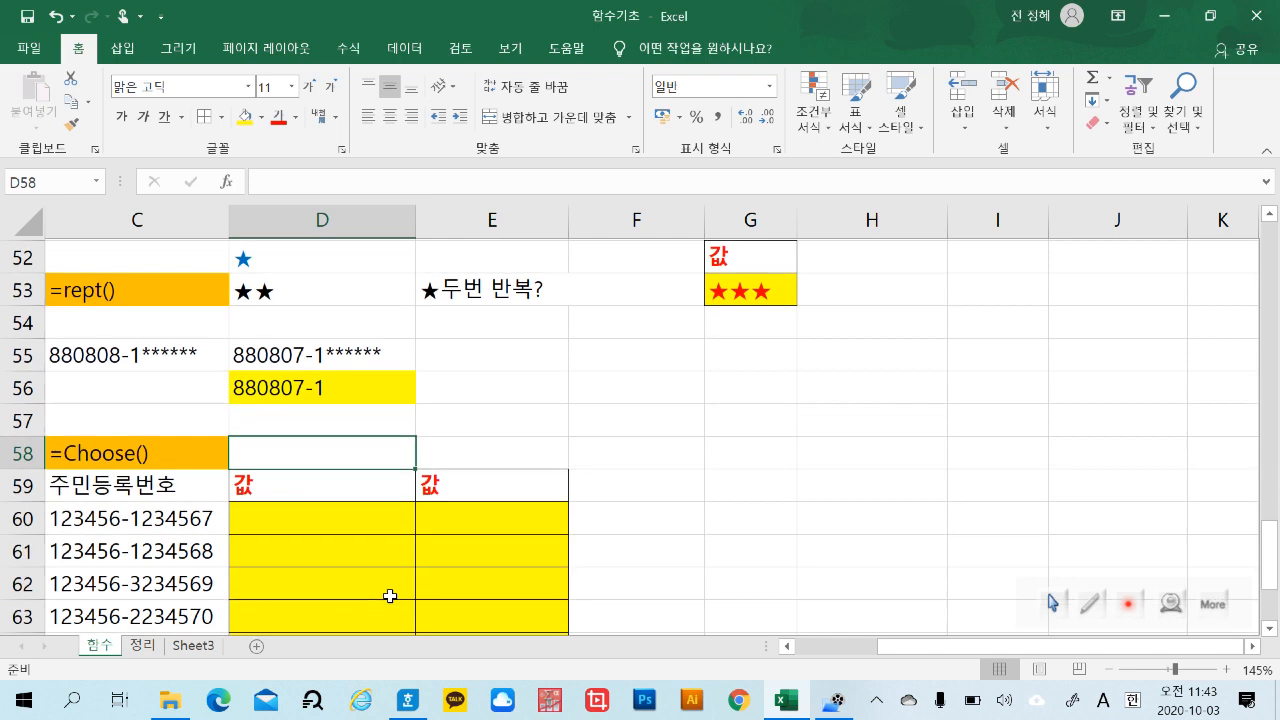
double_click(375, 390)
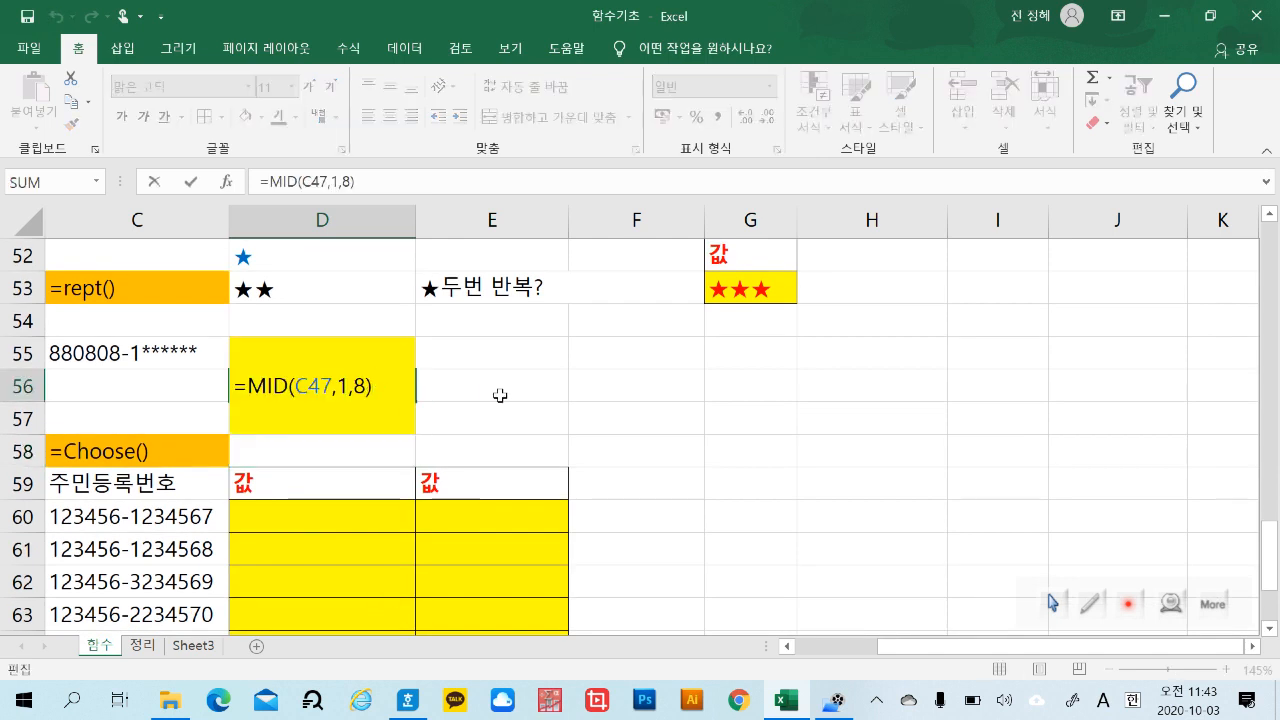
type("&")
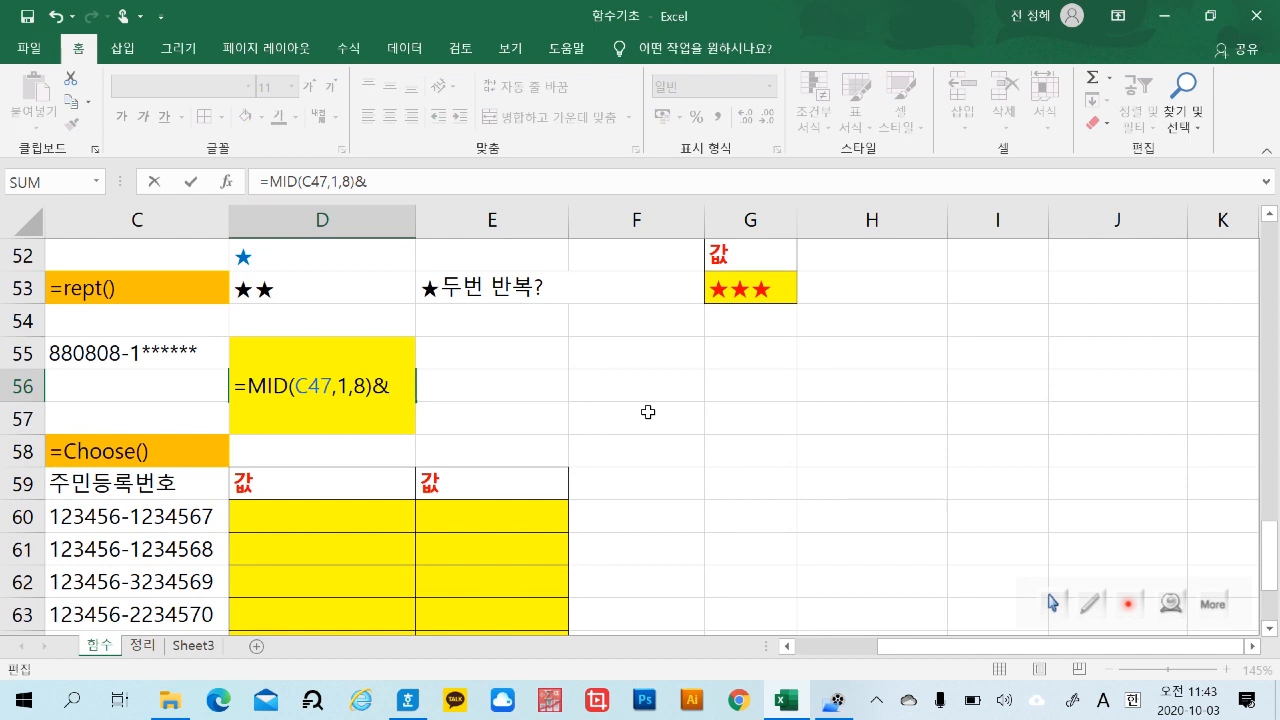
type("r")
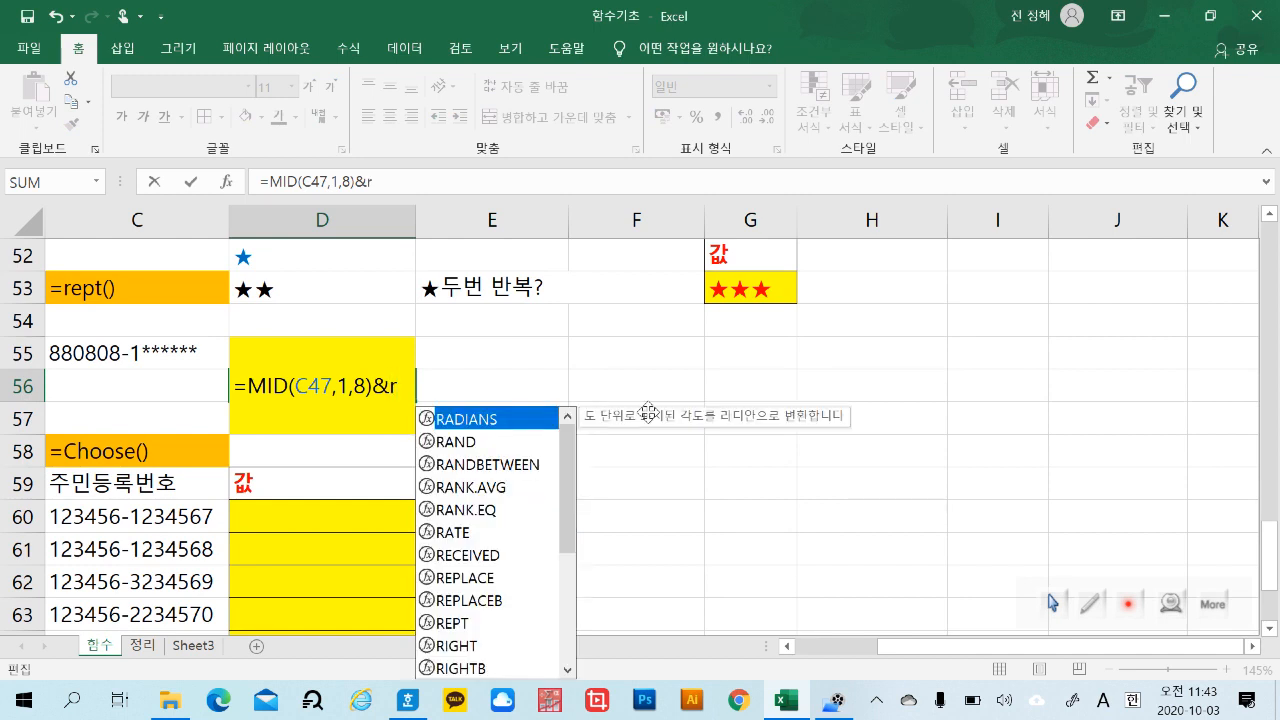
type("e")
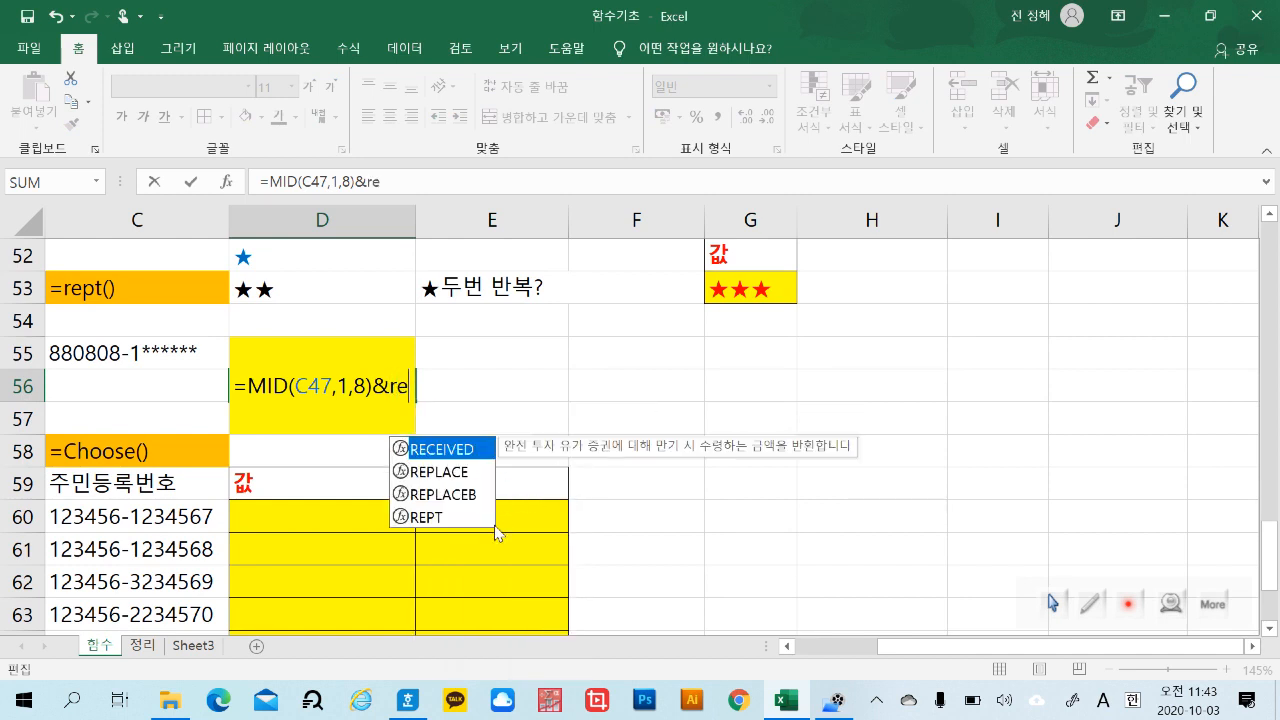
double_click(486, 520)
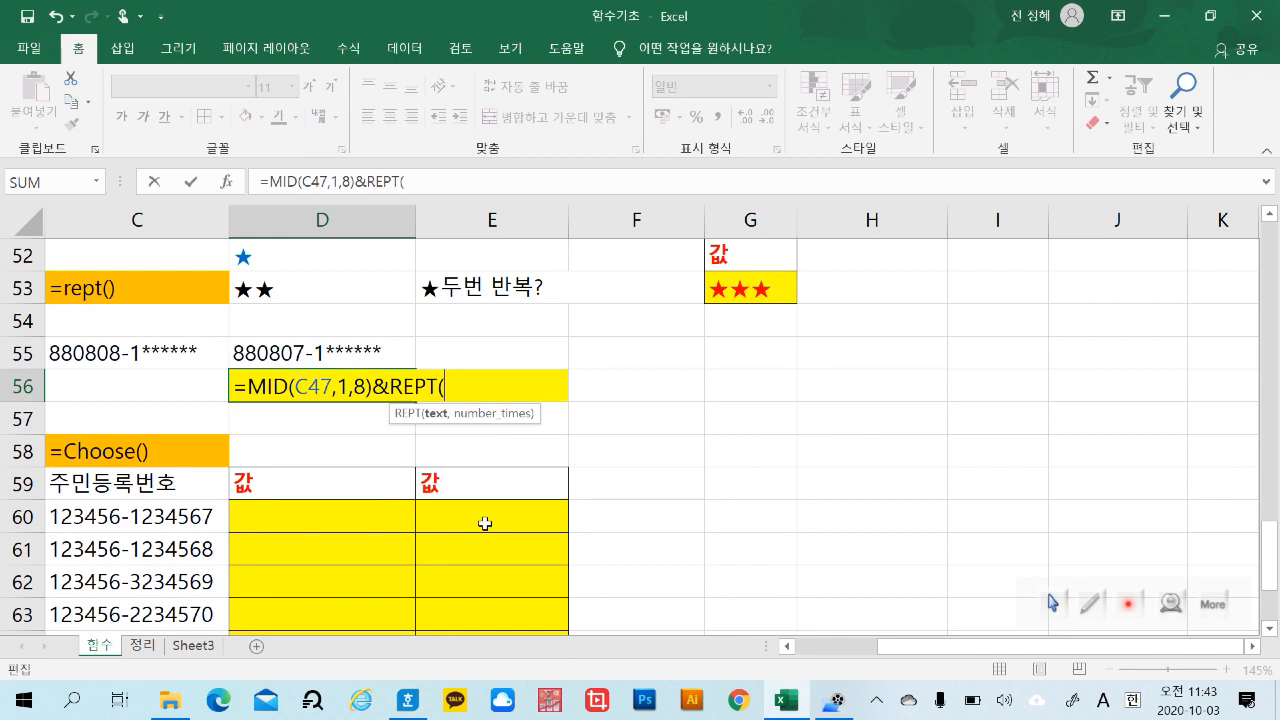
left_click(453, 183)
type("\"*\",")
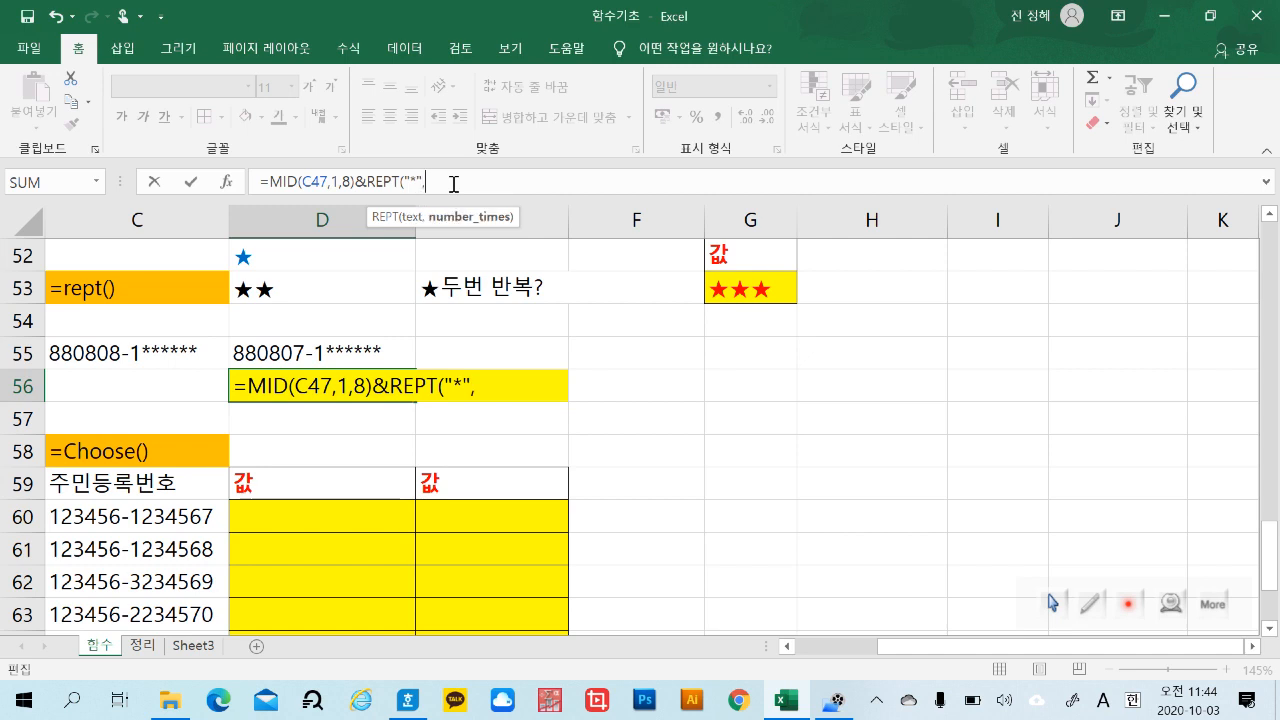
type("6)")
key("Return")
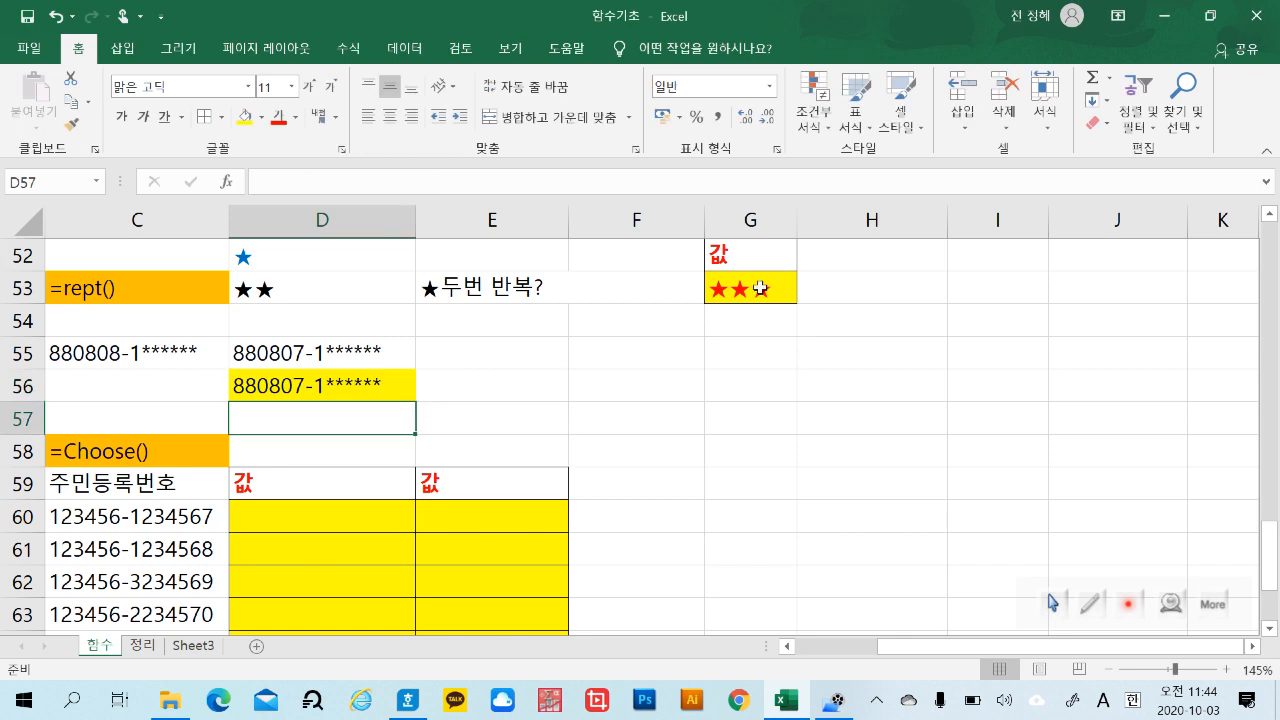
left_click(885, 540)
Produce six asterisks in E56 with the formula =REPT("*",6).
double_click(548, 392)
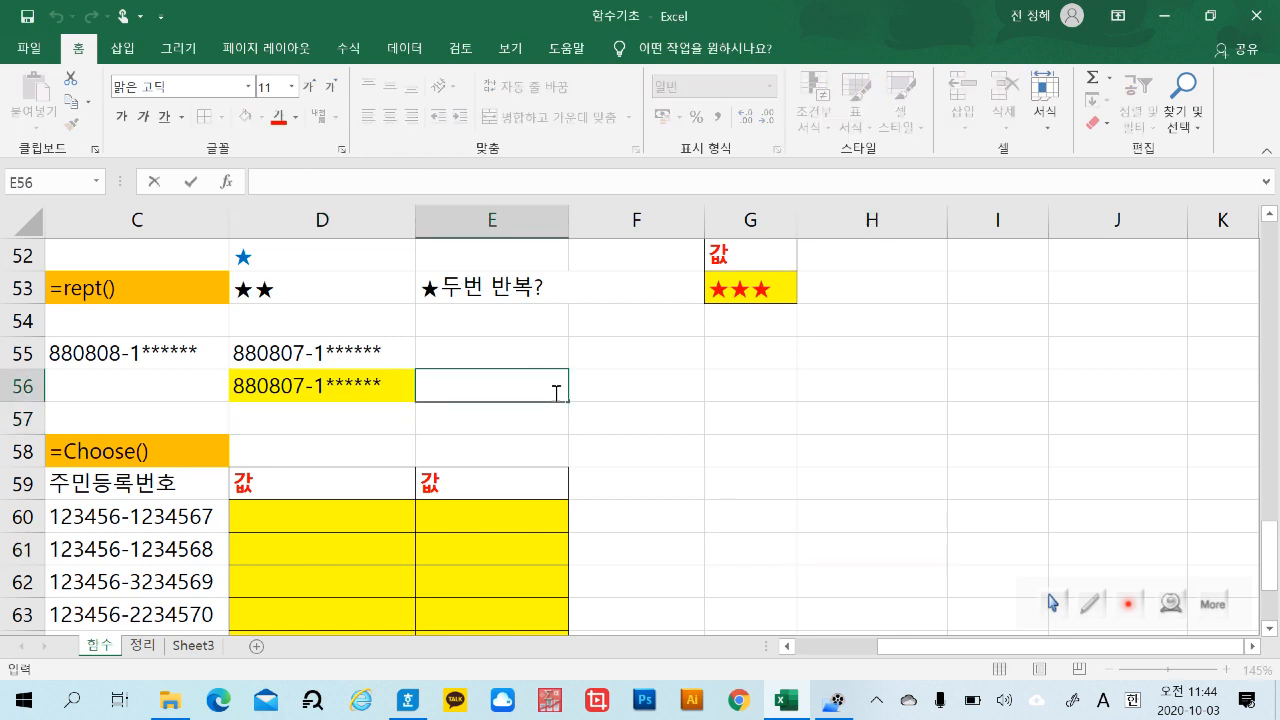
type("=")
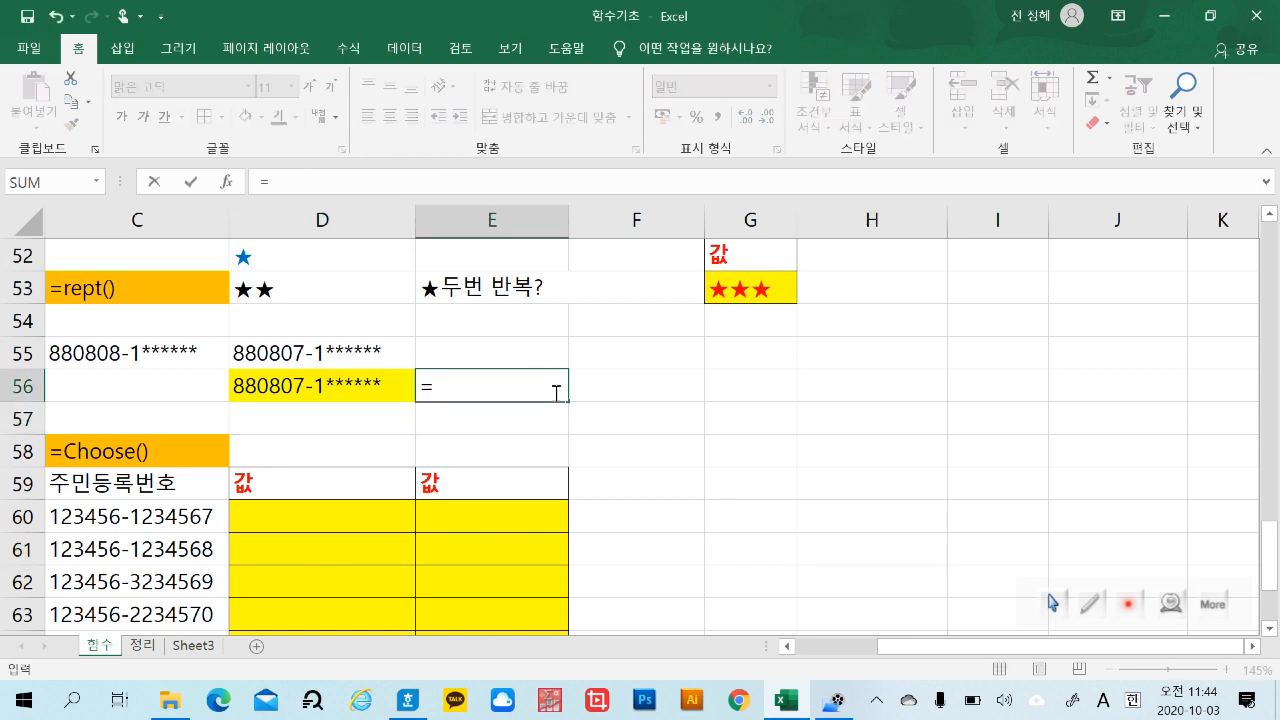
type("re")
double_click(515, 484)
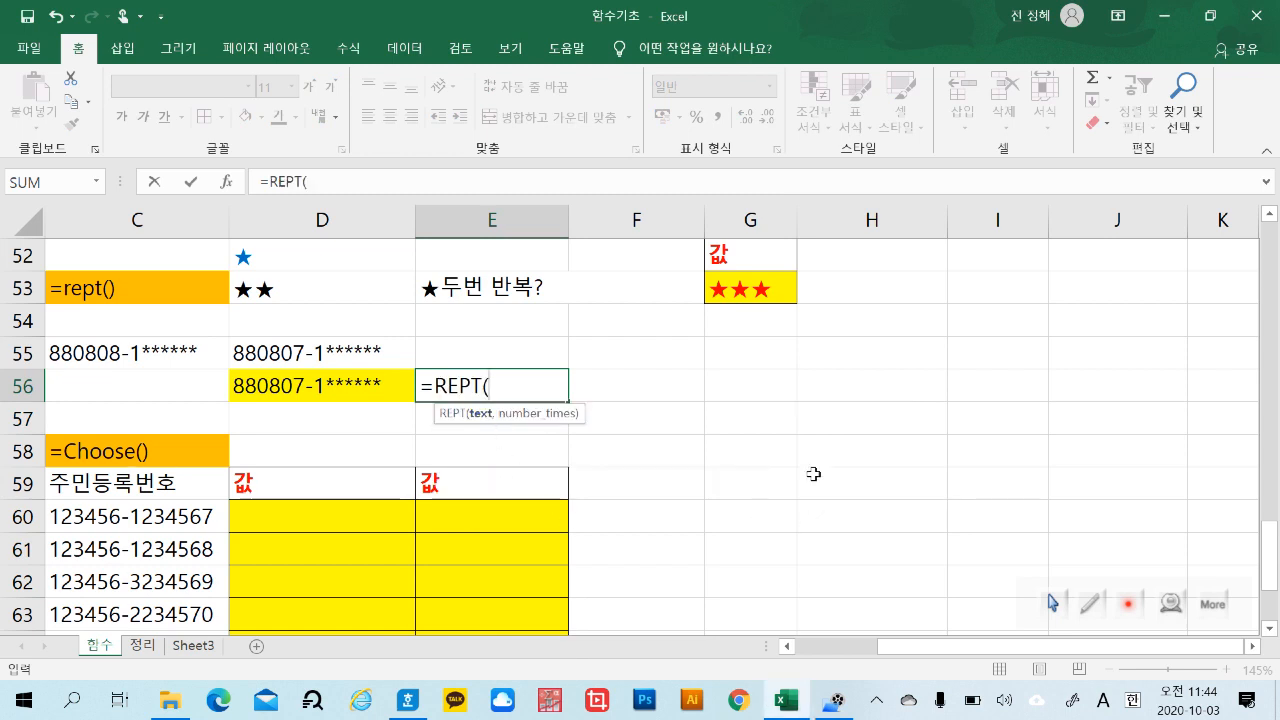
type("\"")
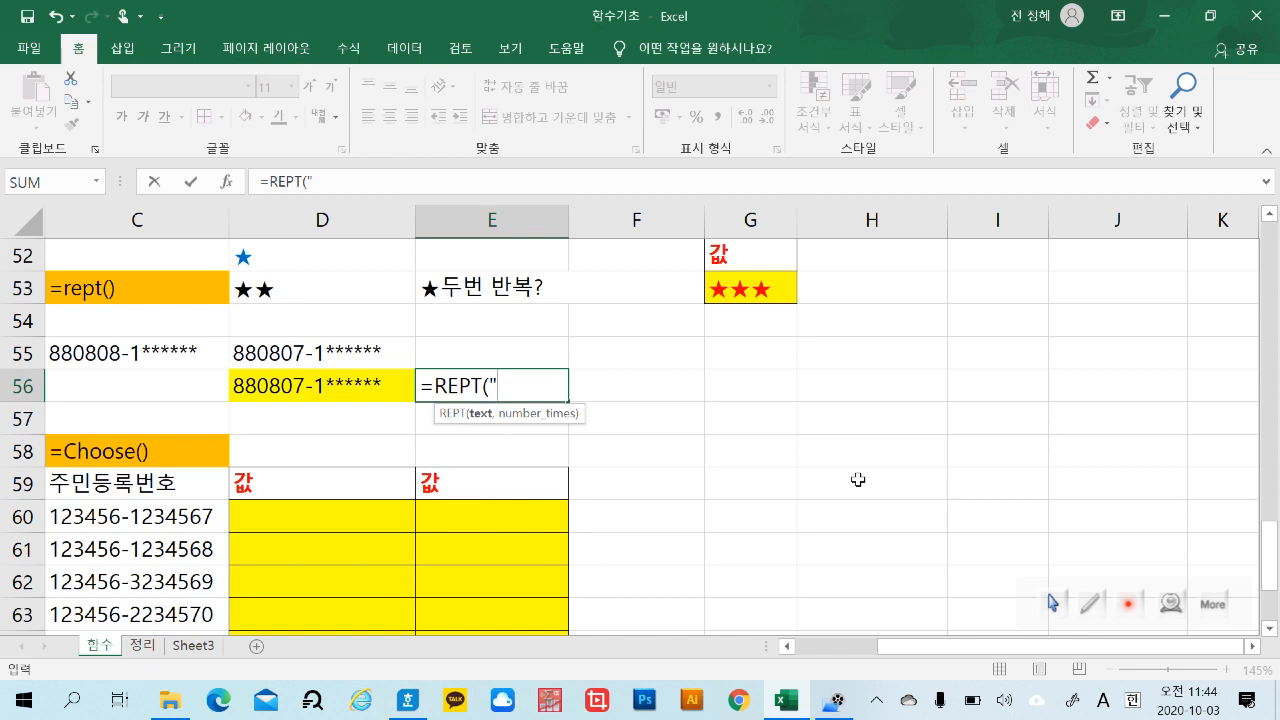
type("*\",")
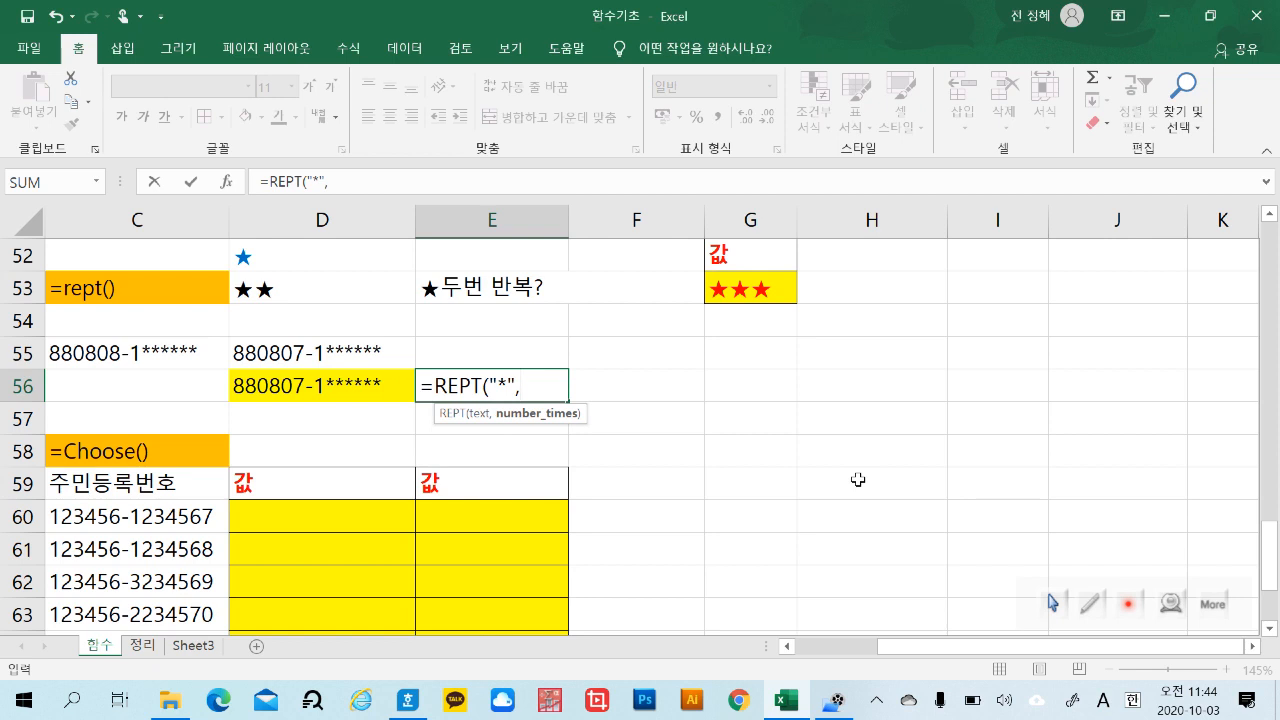
type("6")
key("Return")
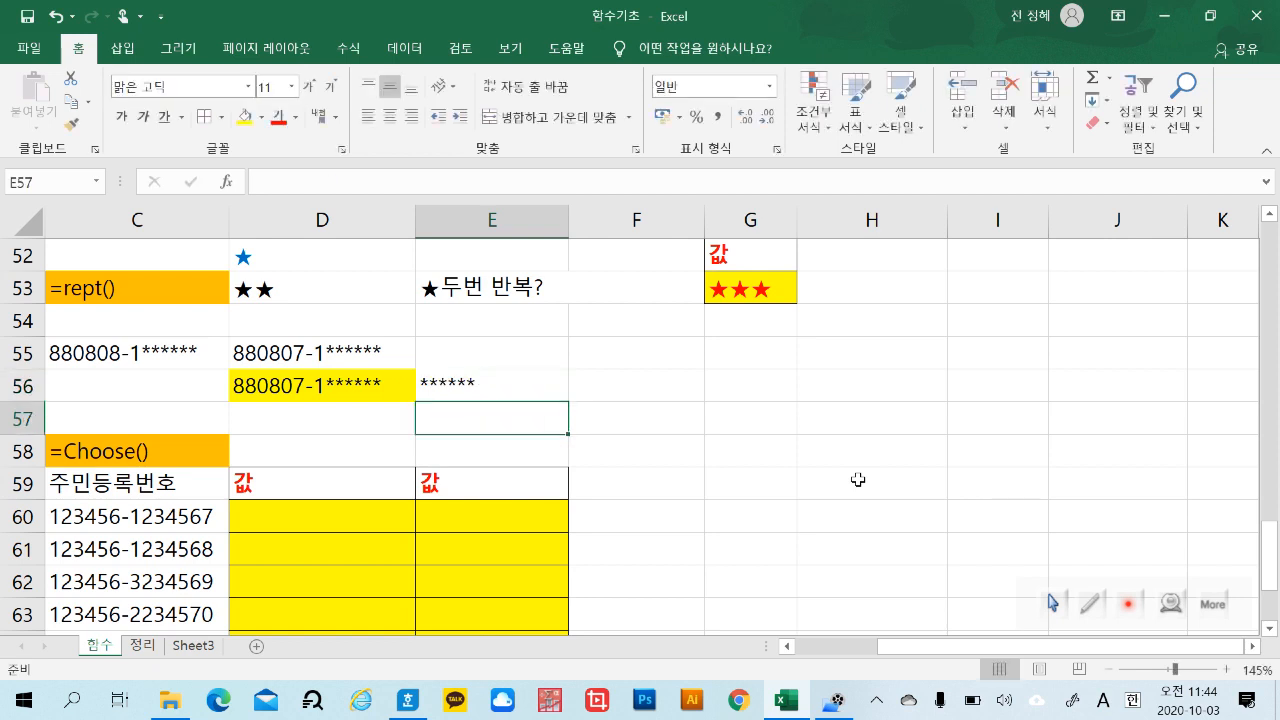
left_click(850, 476)
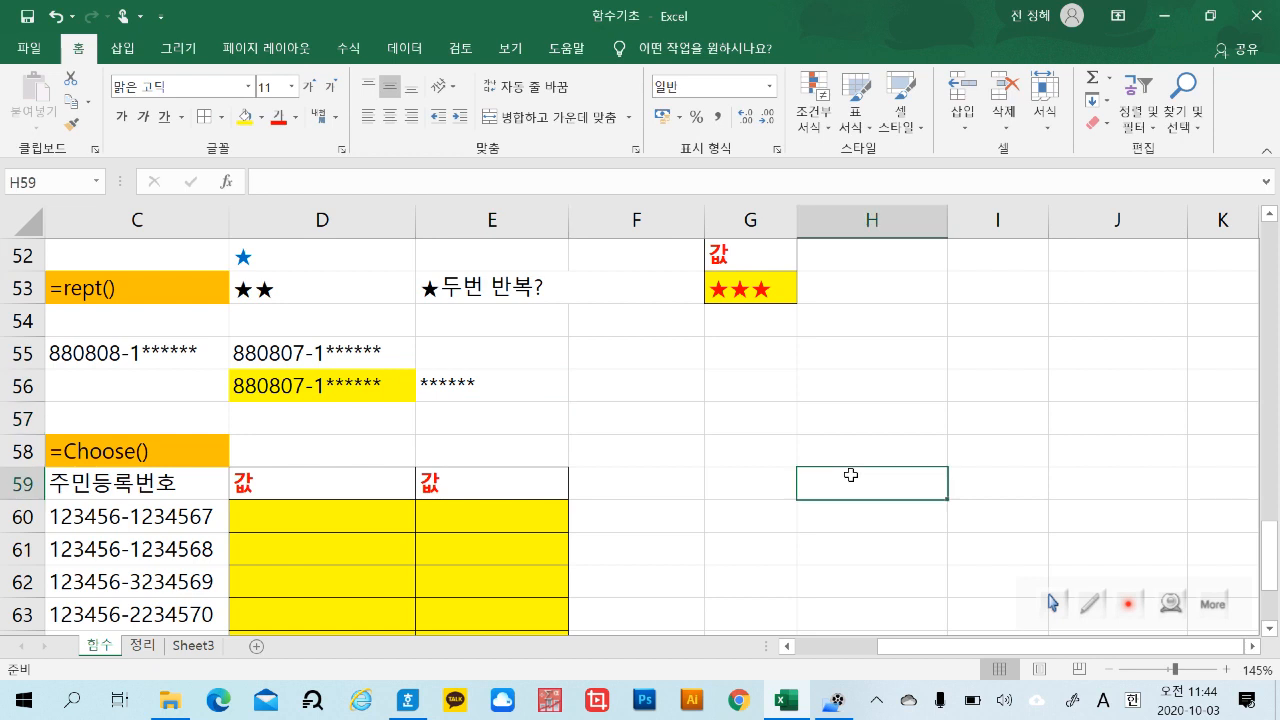
left_click(302, 395)
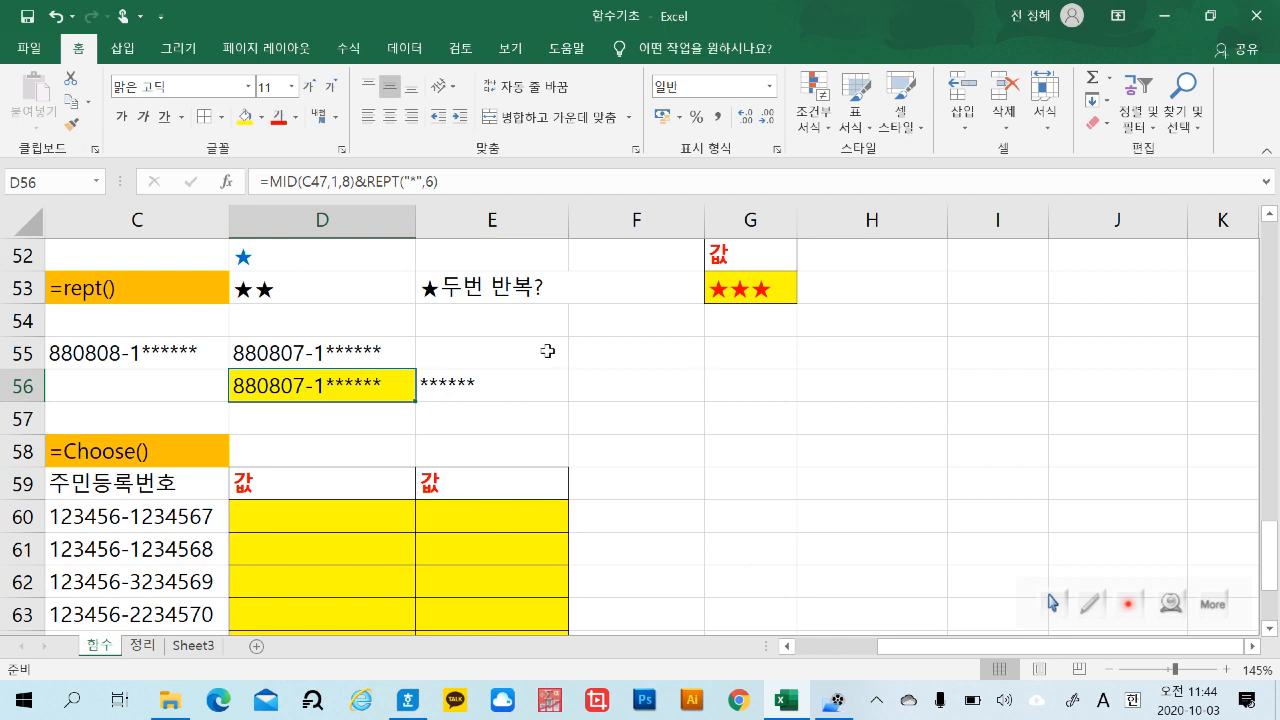
left_click(807, 521)
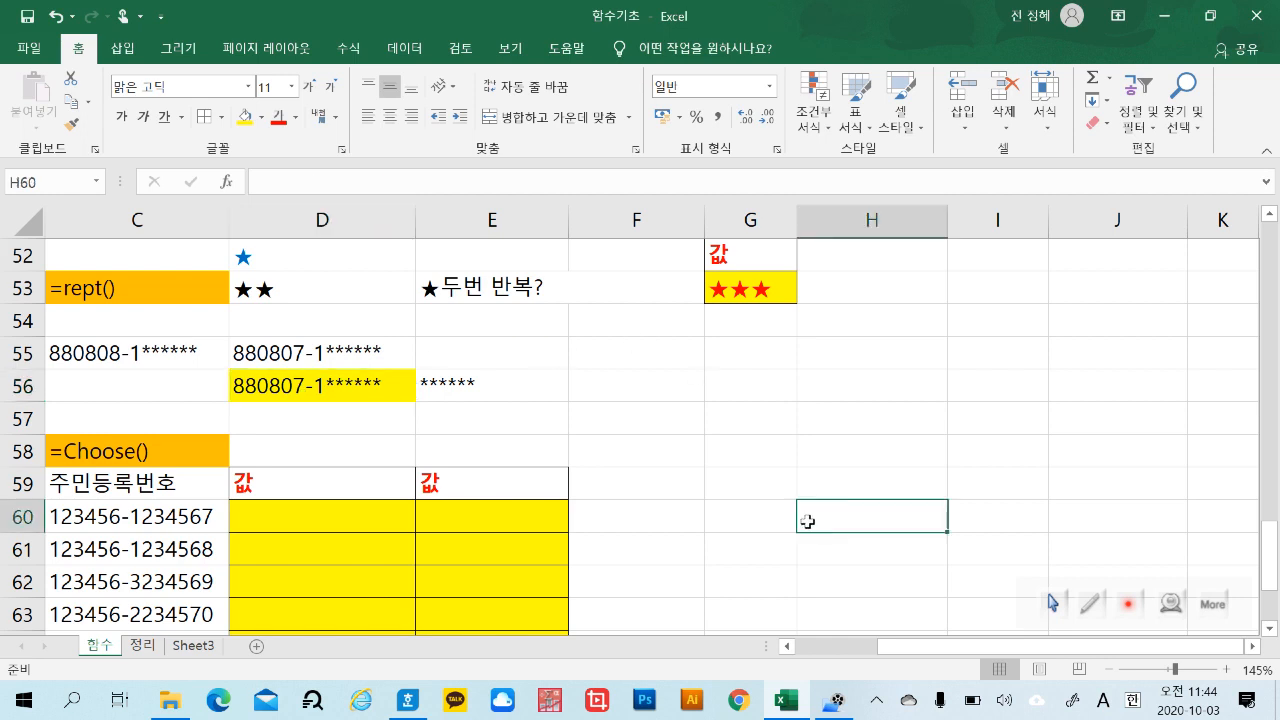
Extract the eighth character of the ID number in C60 into D60 with the formula =MID(C60,8,1).
scroll(396, 343, "down", 2)
left_click(396, 343)
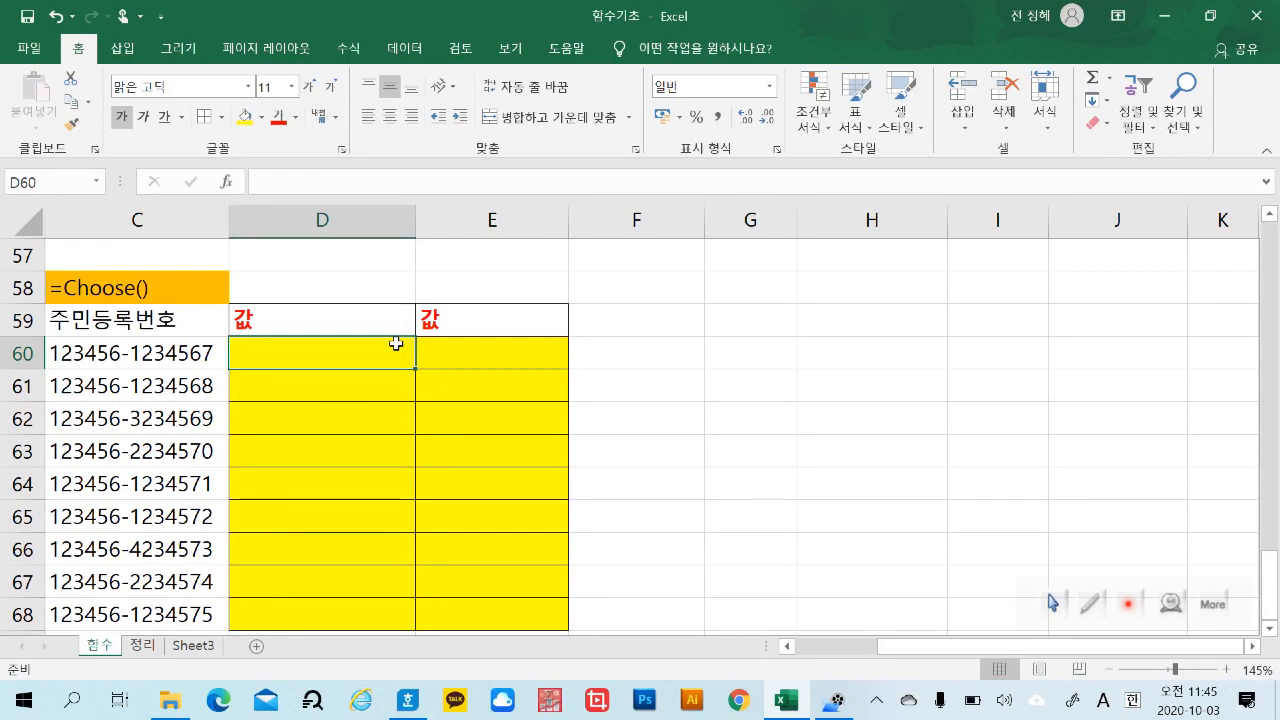
left_click(179, 283)
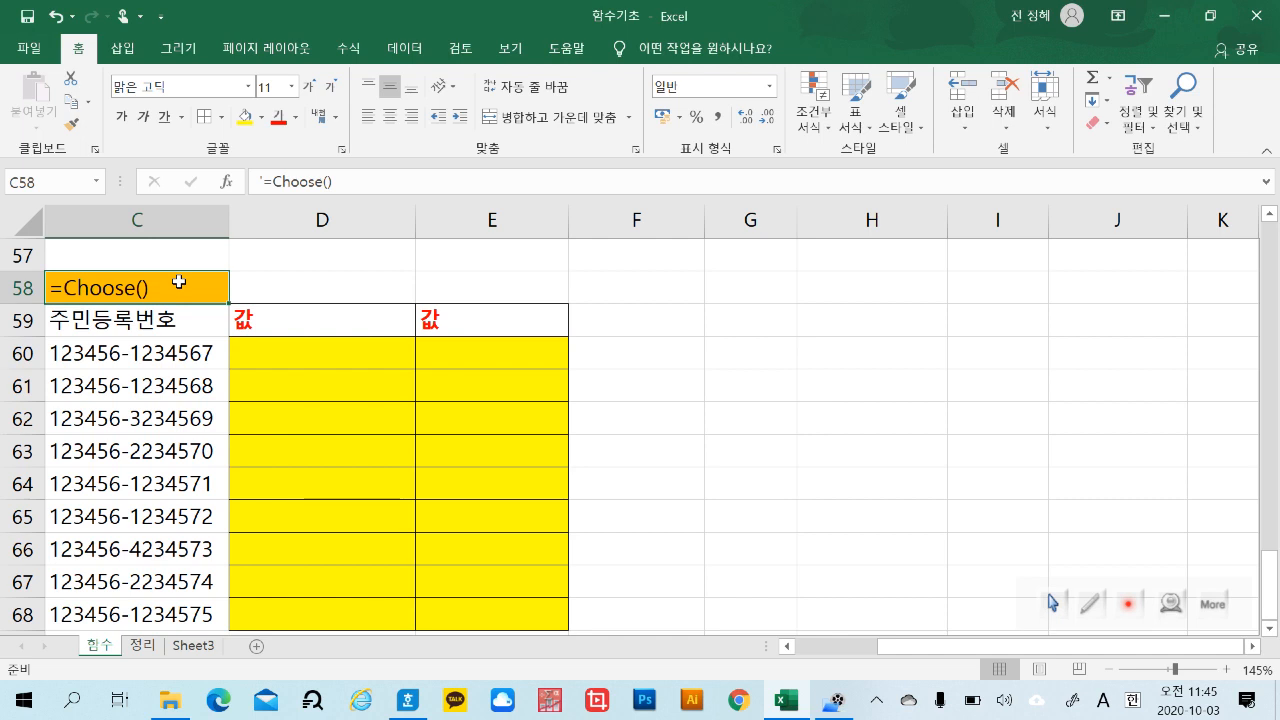
double_click(372, 360)
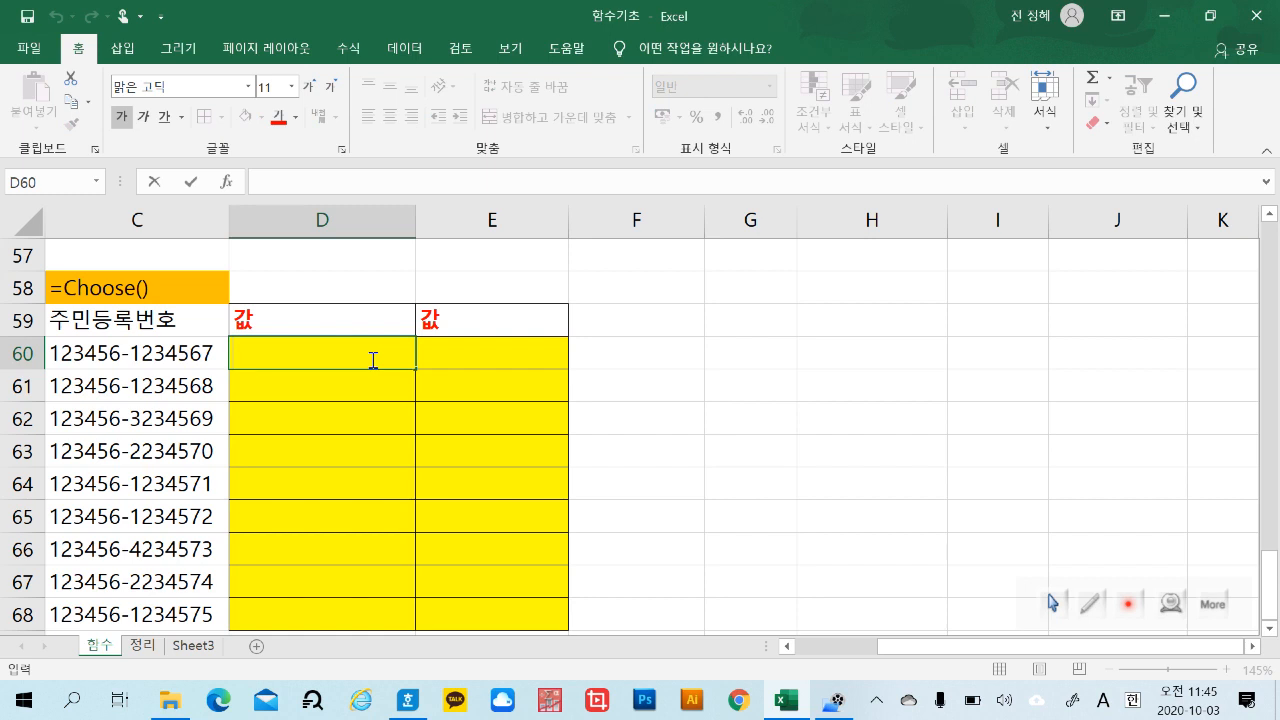
type("=")
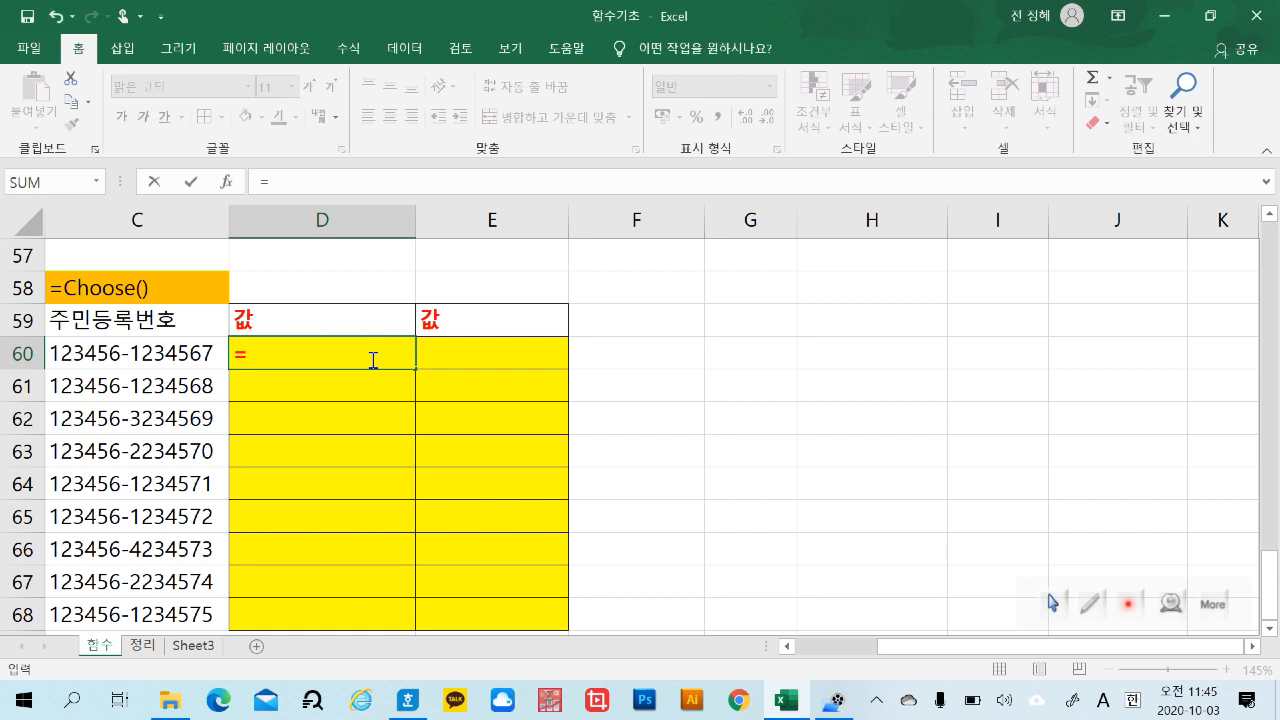
type("mid")
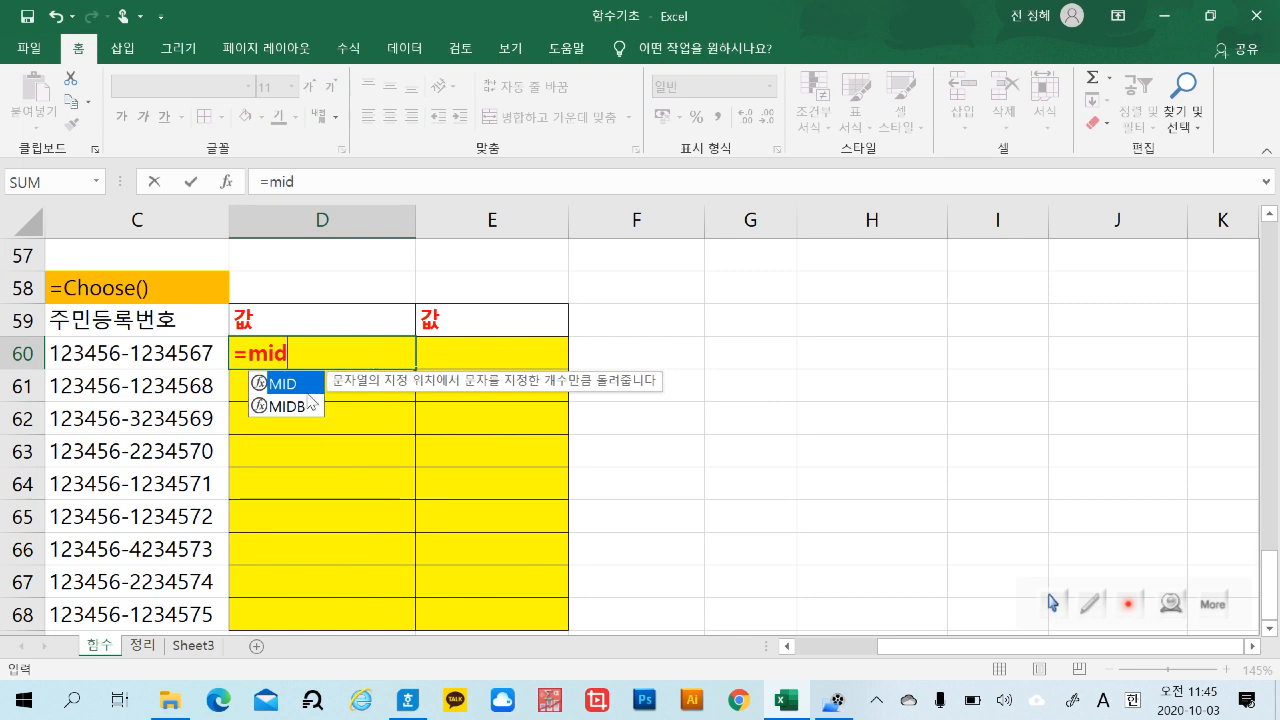
key("Tab")
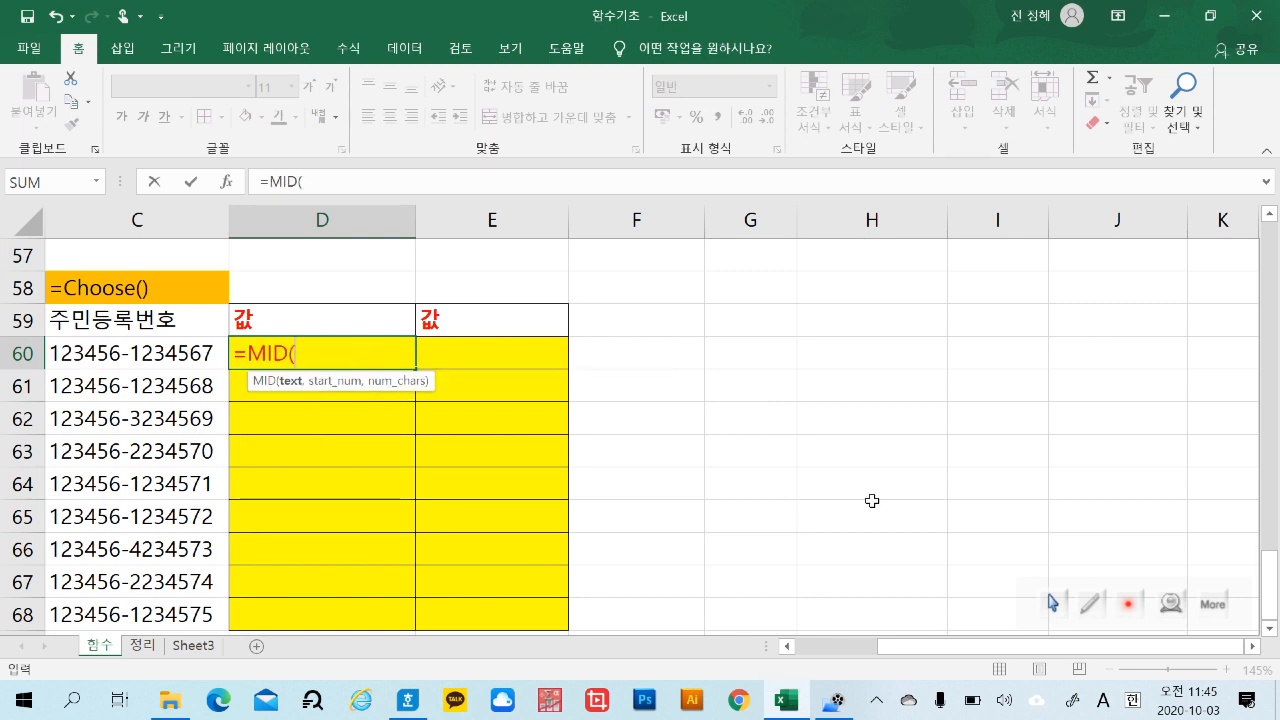
left_click(160, 353)
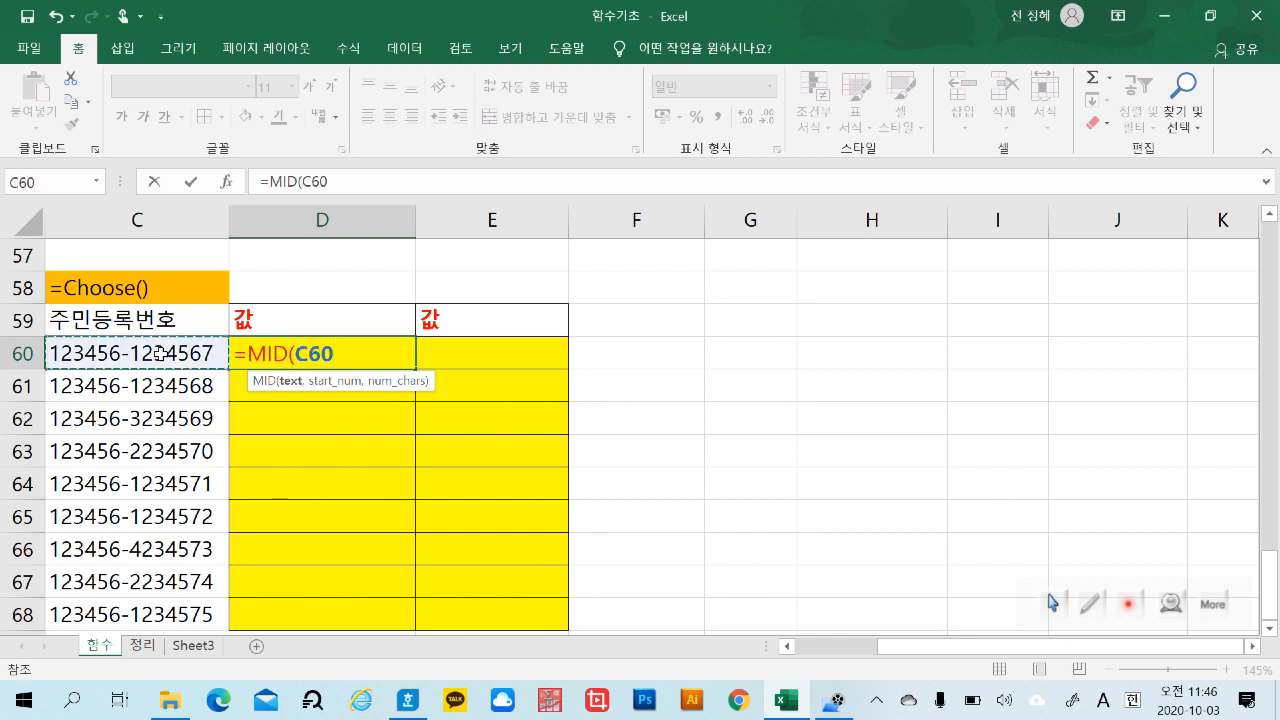
type(",")
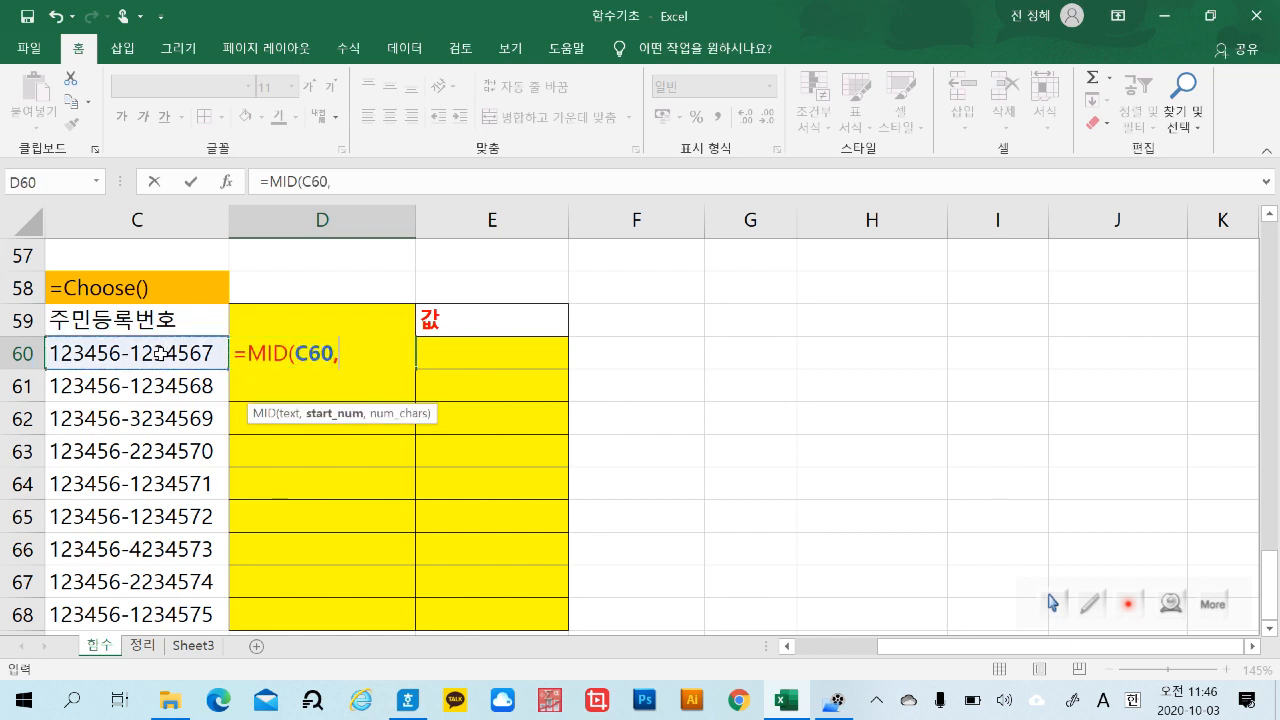
type("8,1")
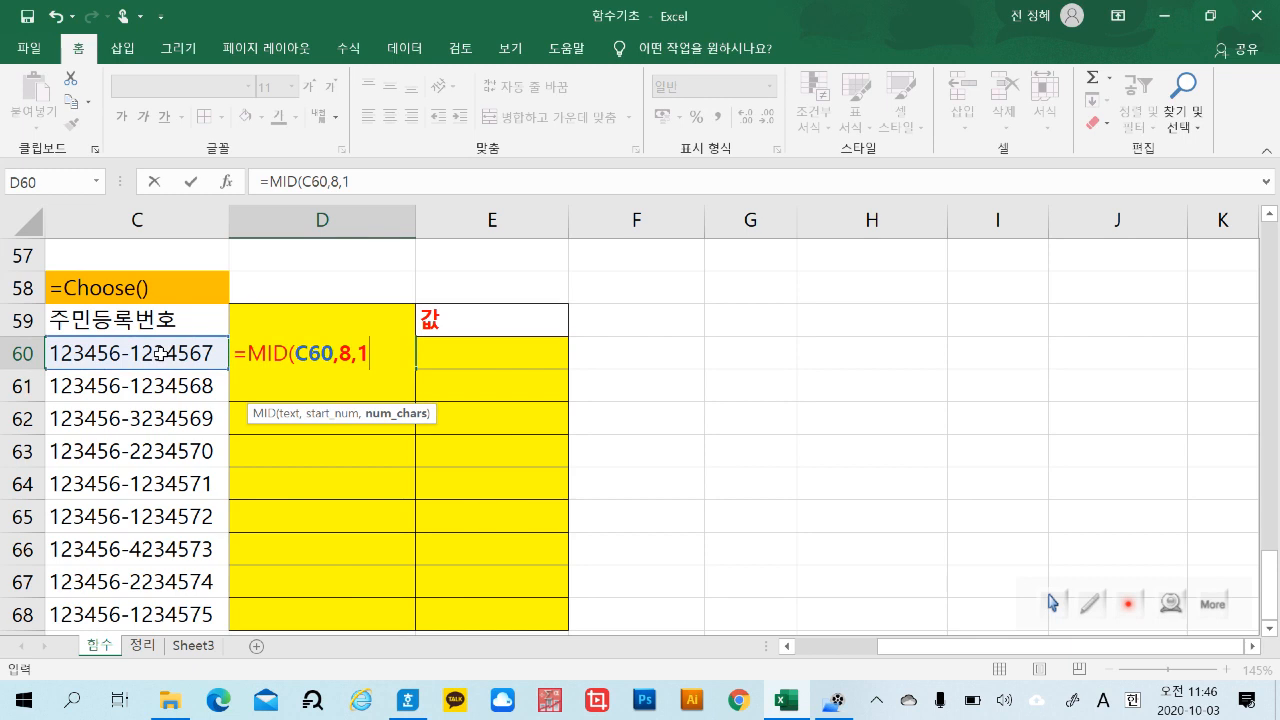
key("Return")
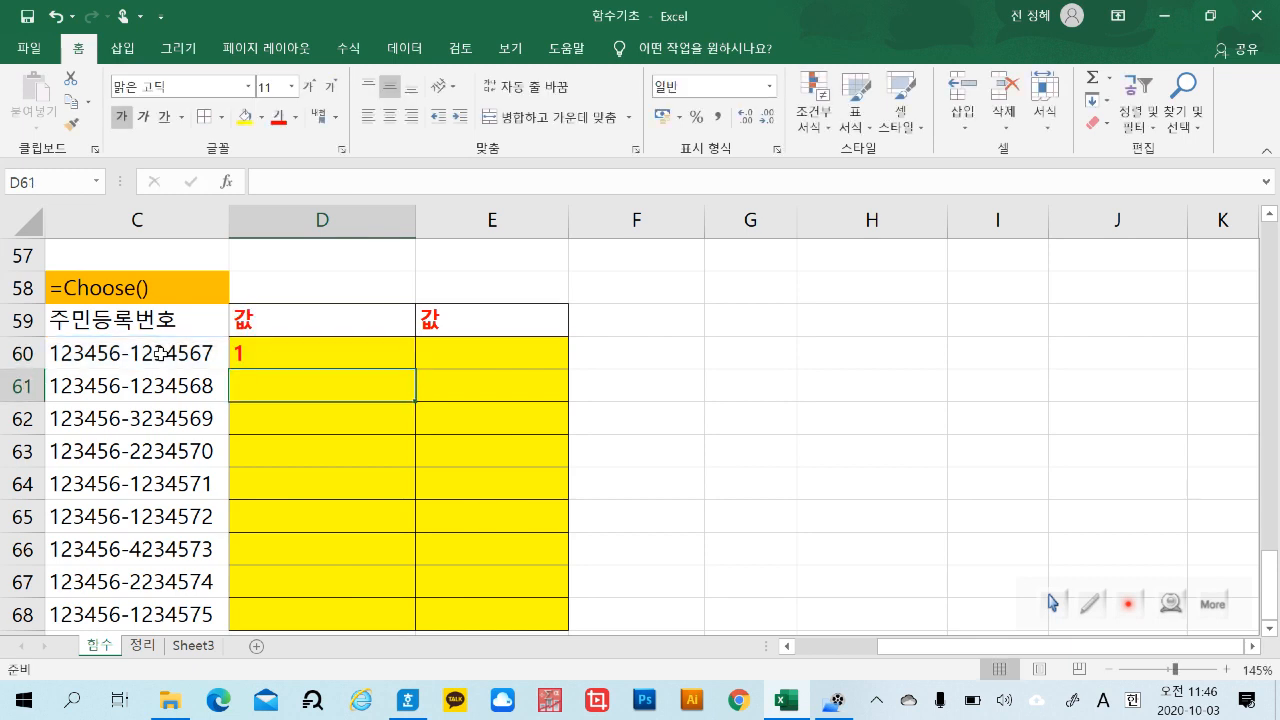
Fill the MID formula from D60 down through D68.
left_click(360, 355)
left_click_drag(415, 369, 389, 623)
left_click(714, 518)
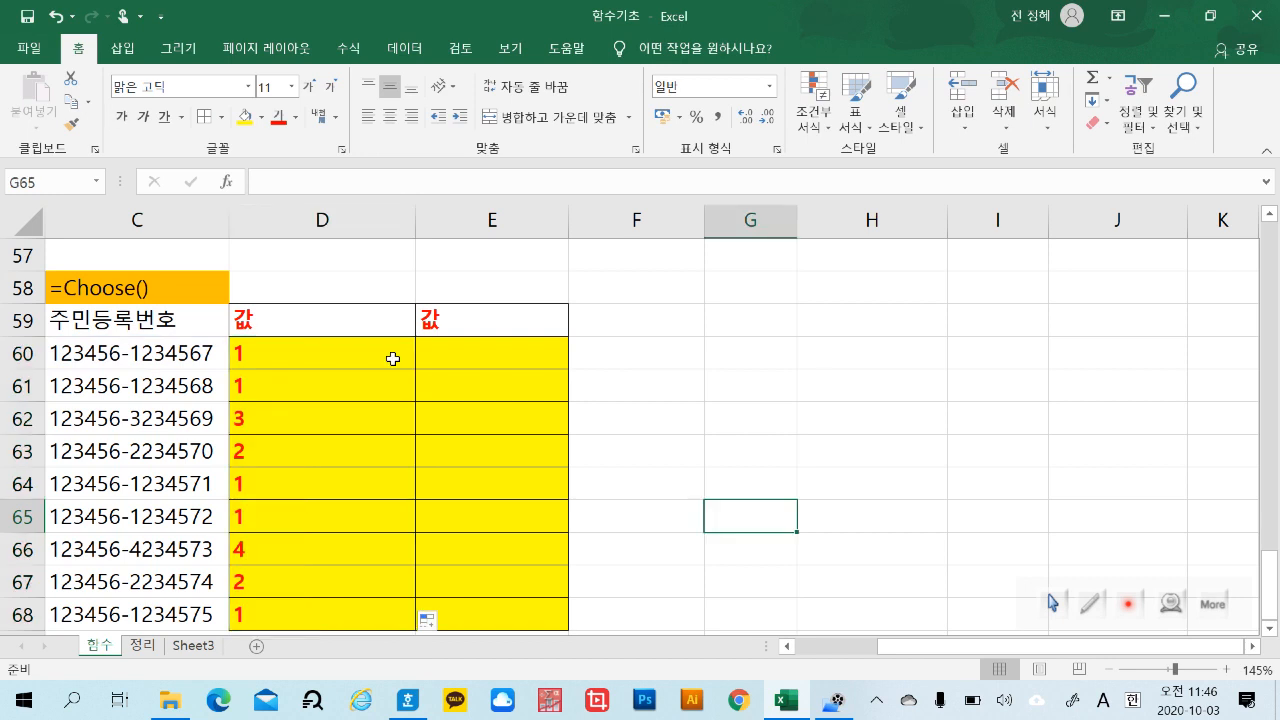
Examine the extracted digits and their formulas in D60 through D68.
left_click(343, 350)
left_click(306, 390)
left_click(300, 418)
left_click(297, 453)
left_click(298, 485)
left_click(294, 517)
left_click(283, 548)
left_click(280, 580)
left_click(266, 614)
left_click(790, 580)
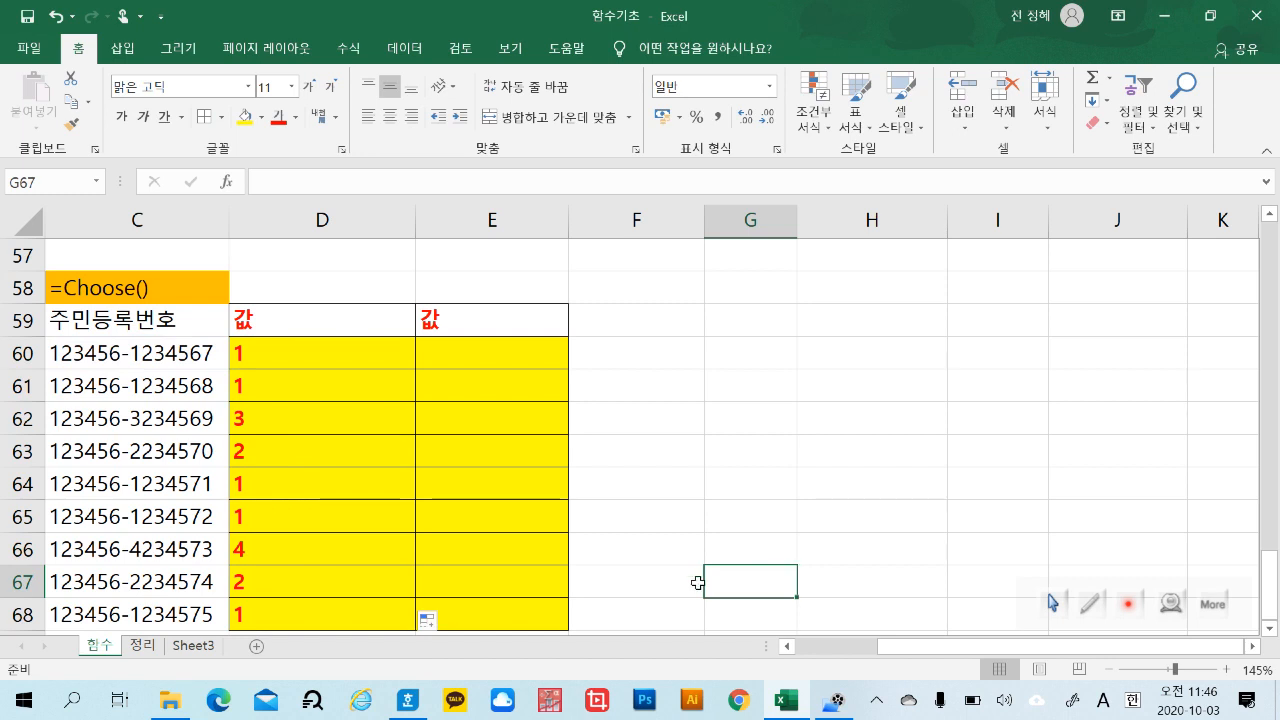
left_click(325, 349)
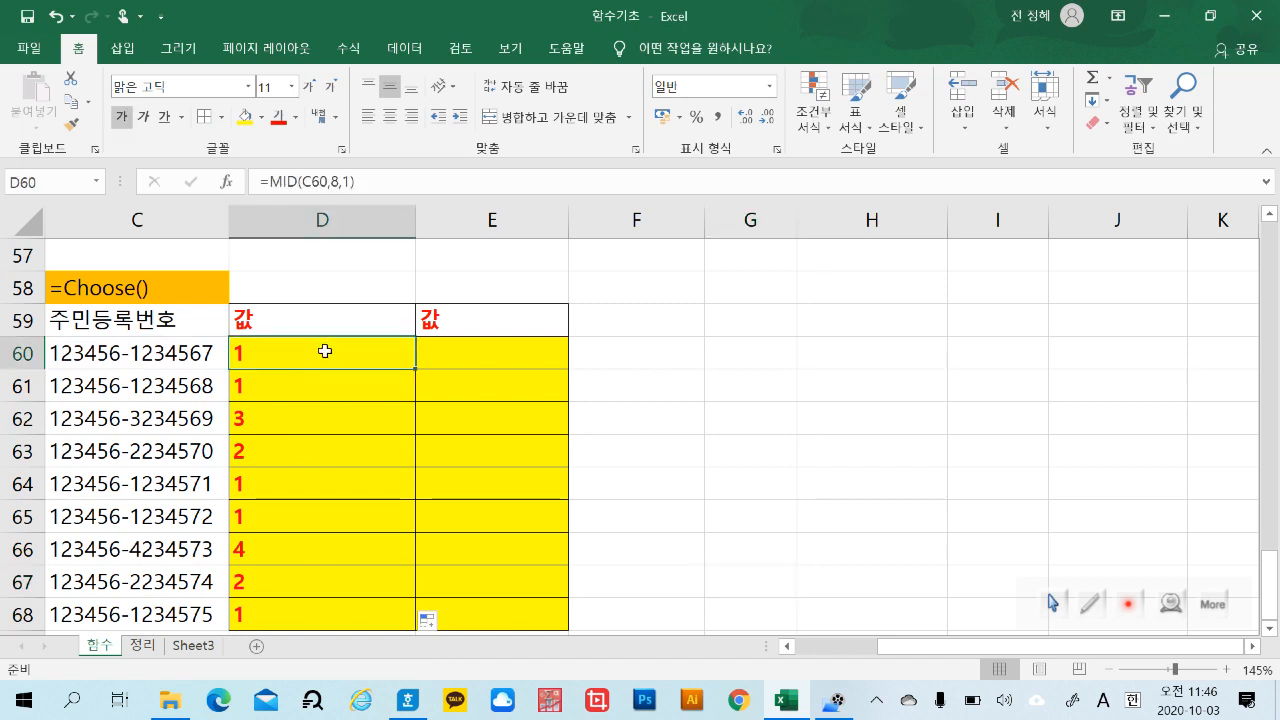
Enter the formula =MID(C60,8,1) in E60 to extract the eighth character of the ID number in C60.
left_click(494, 356)
type("=")
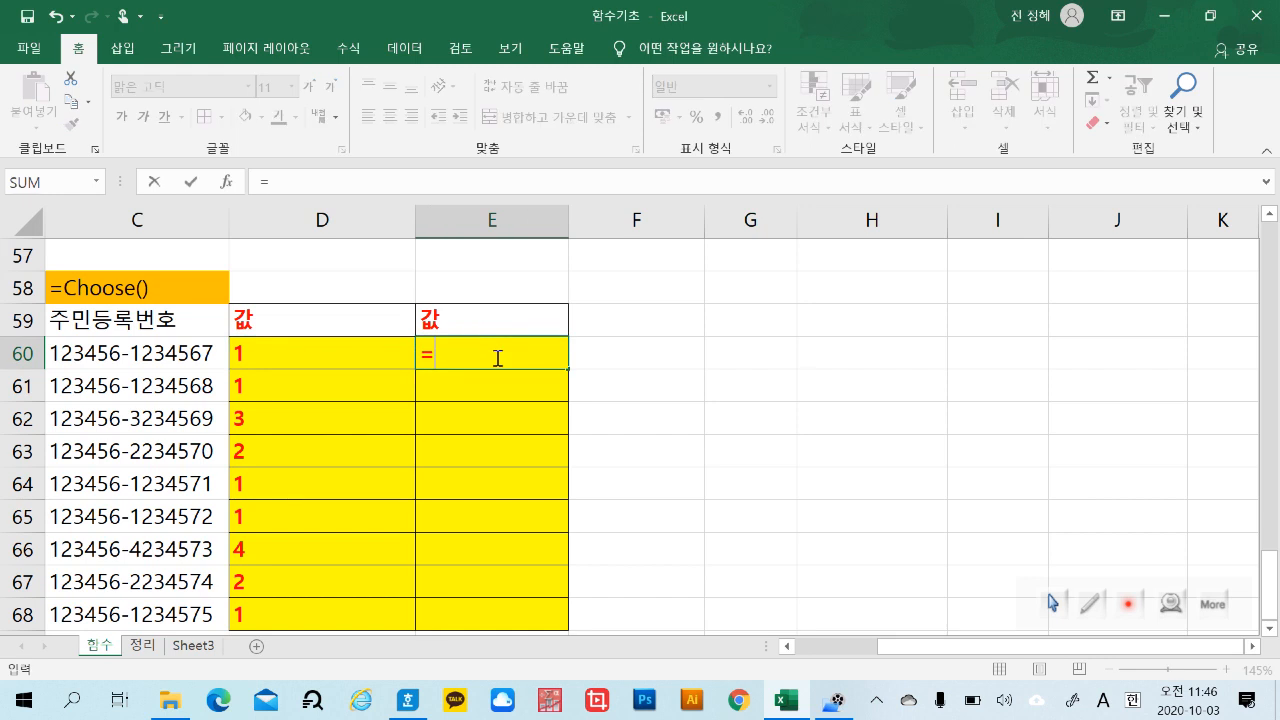
type("mid")
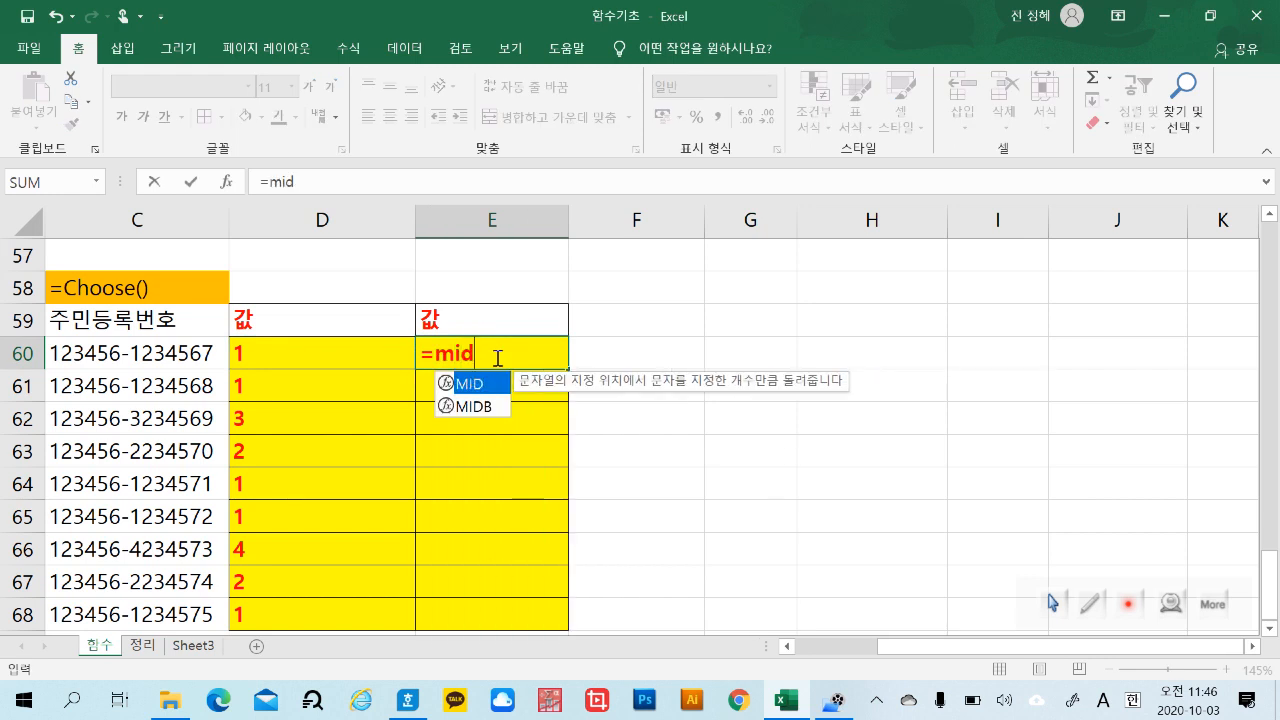
double_click(491, 384)
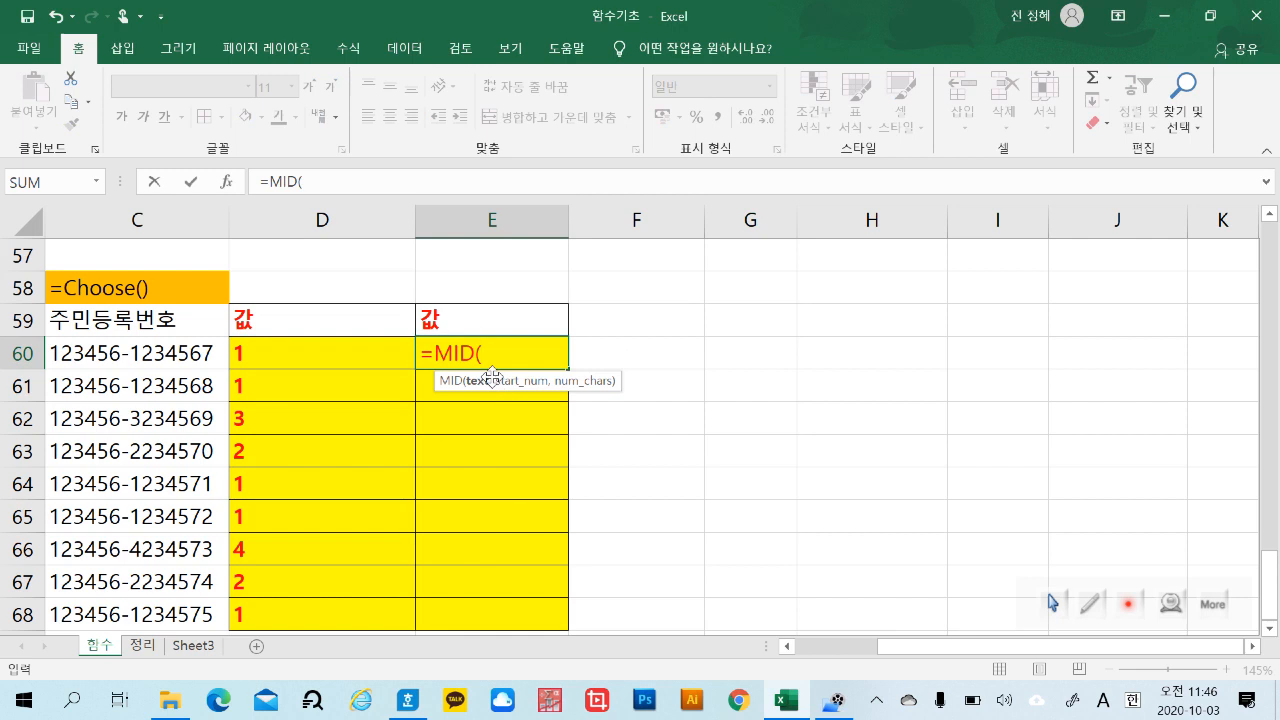
left_click(152, 353)
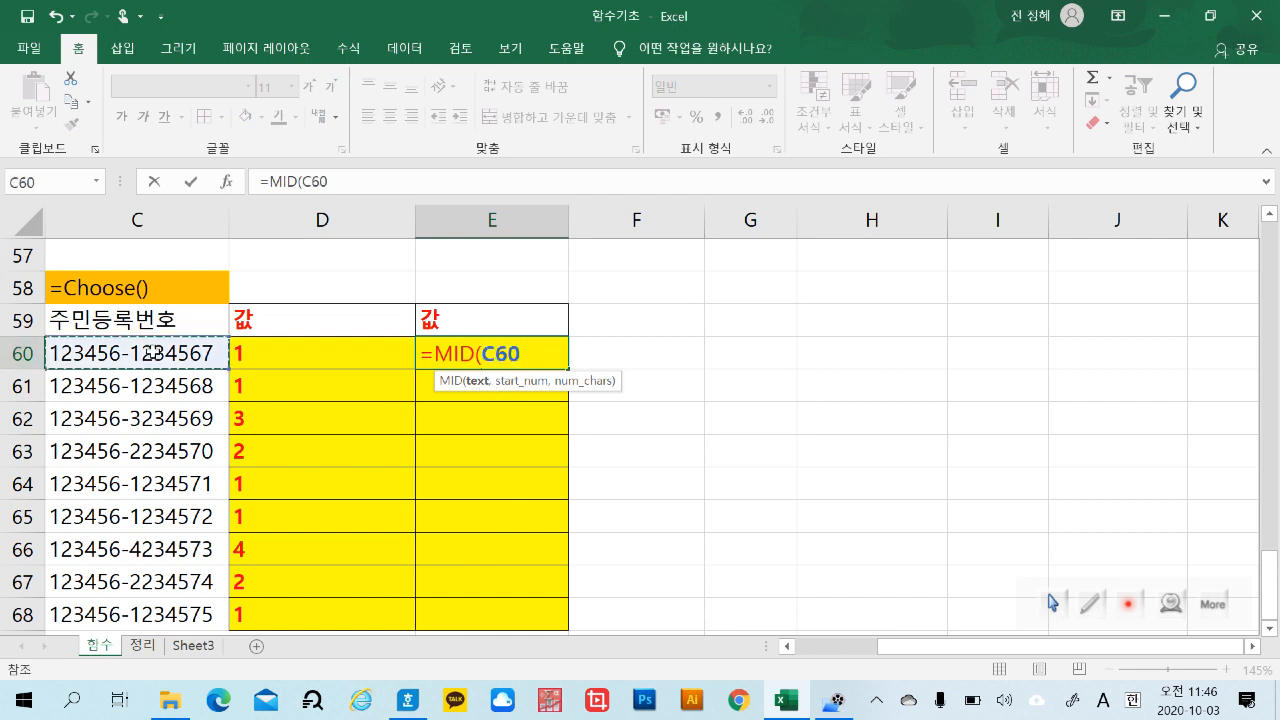
type(",")
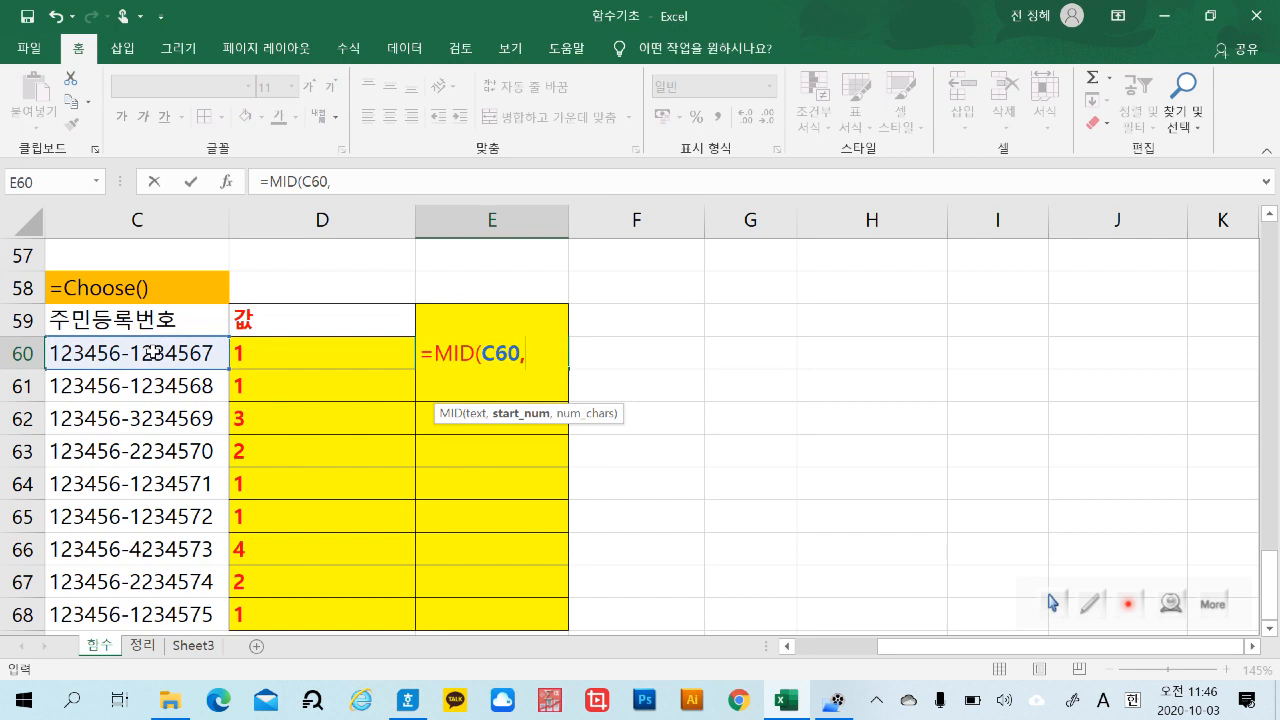
type("8,1")
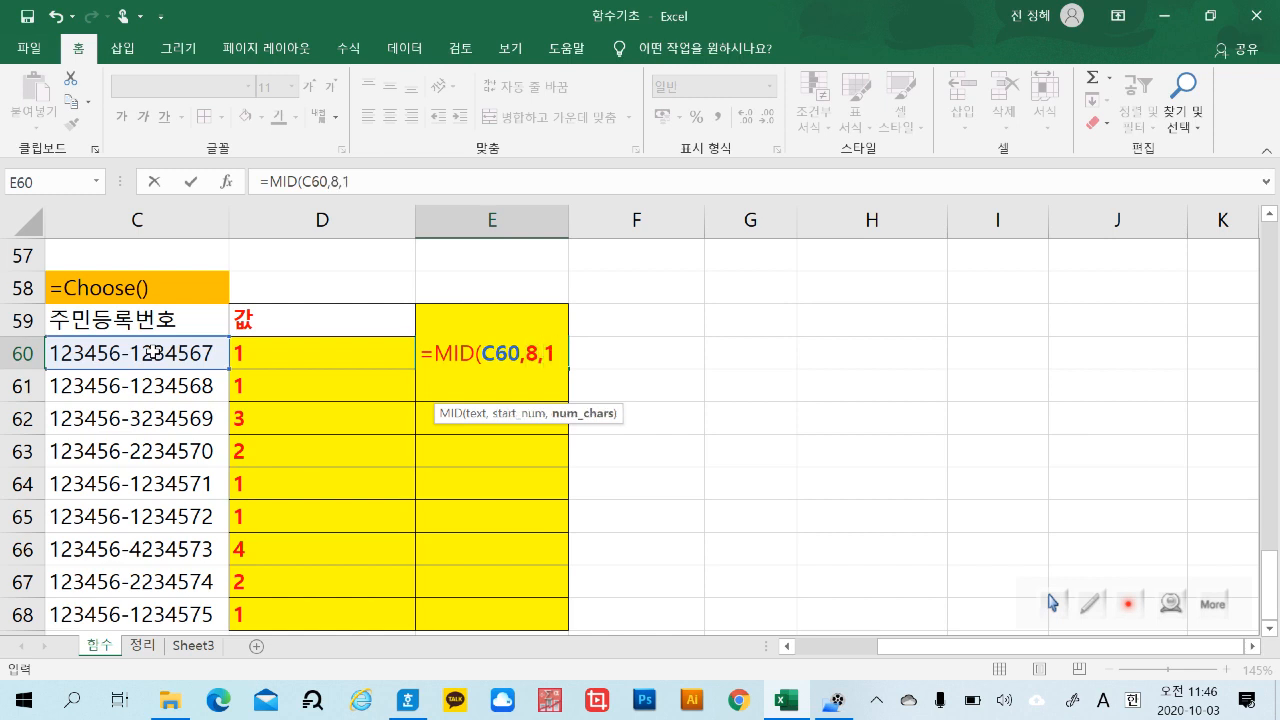
key("Return")
Fill the MID formula from E60 down through E68.
left_click(526, 353)
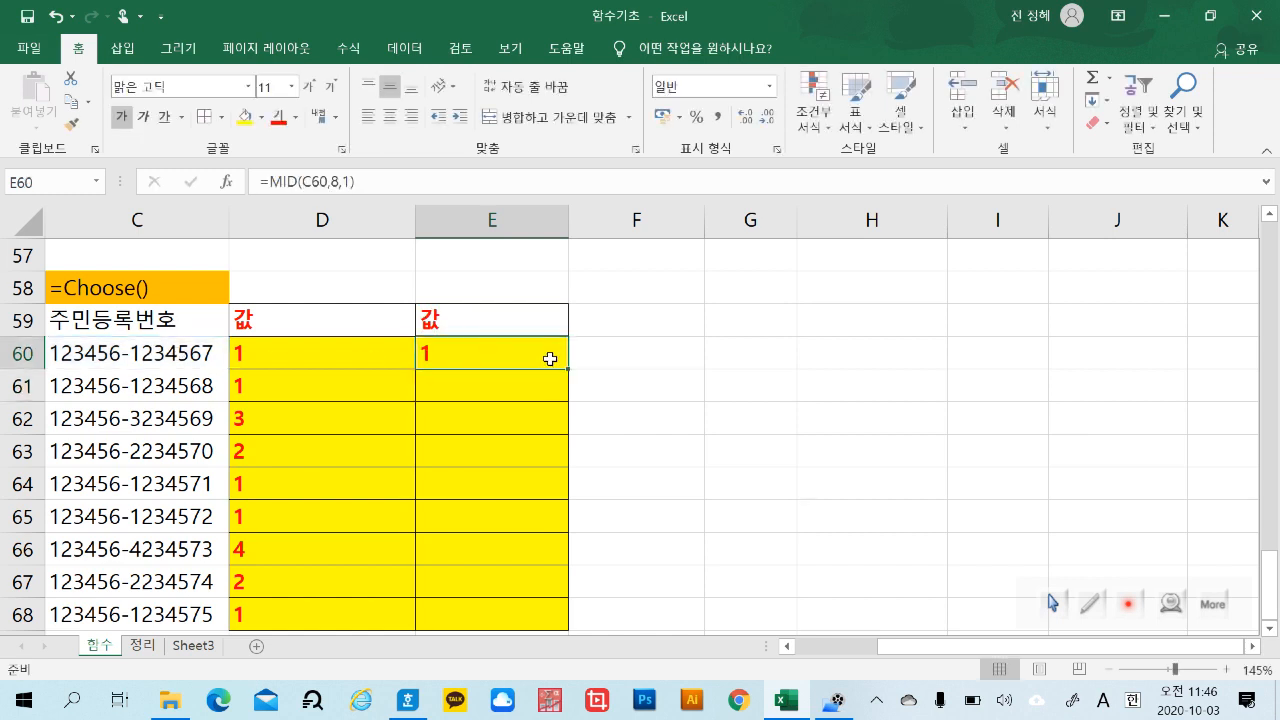
left_click_drag(569, 370, 576, 628)
left_click(747, 620)
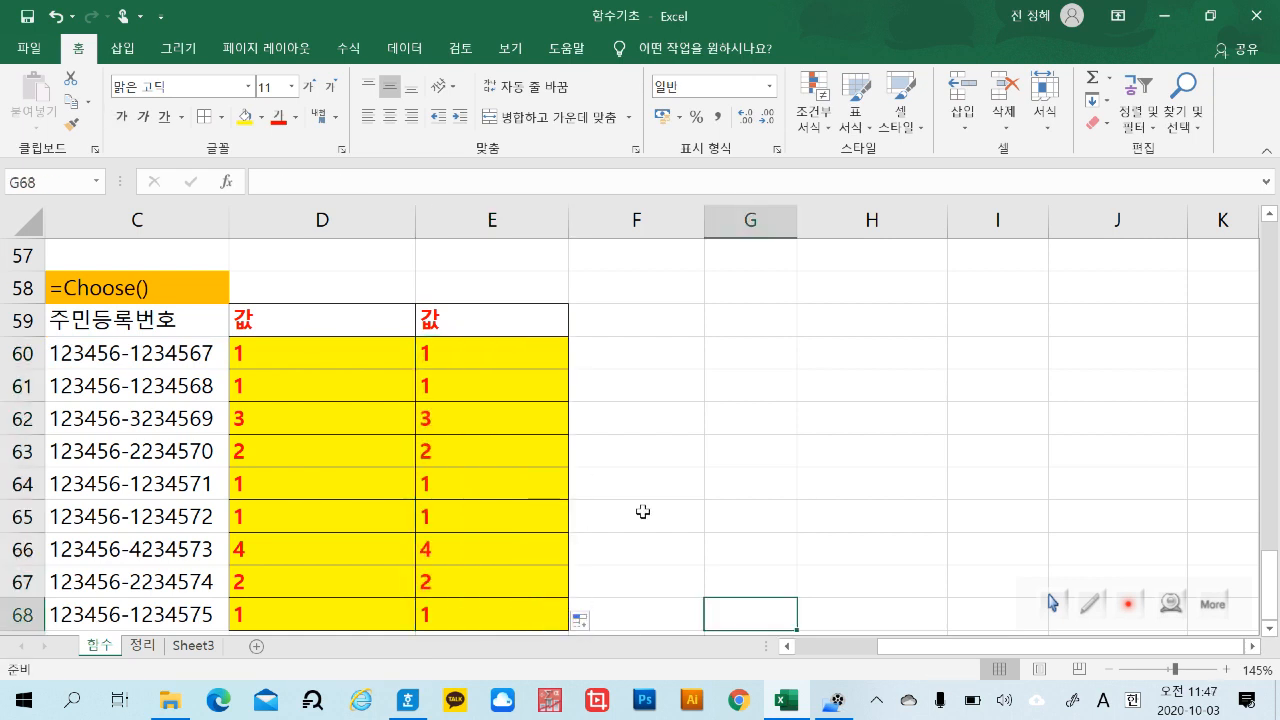
left_click(336, 358)
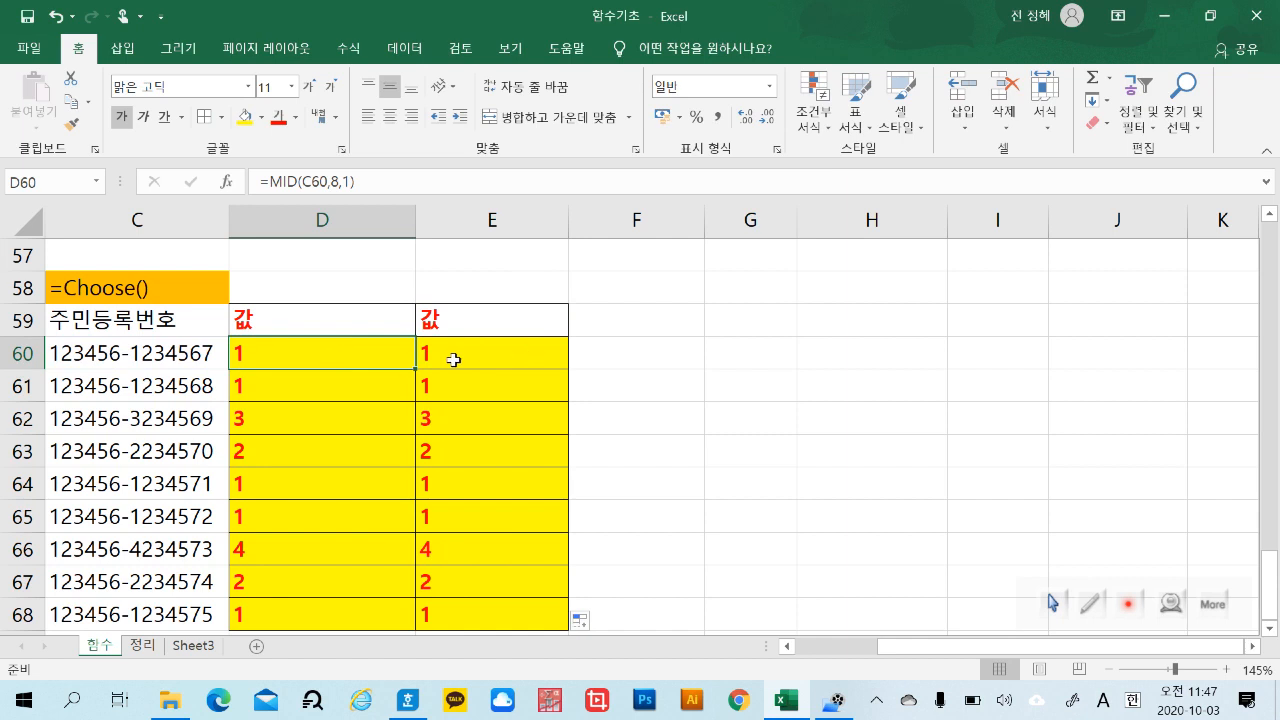
left_click(490, 352)
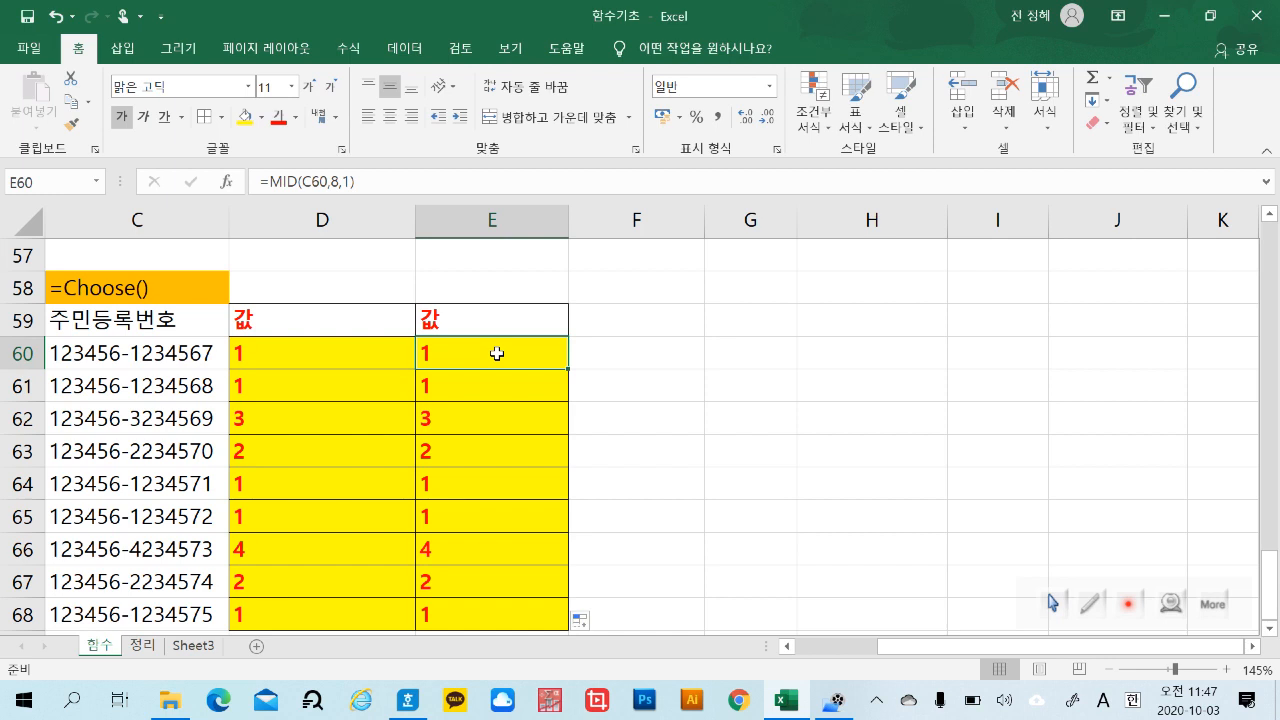
double_click(497, 353)
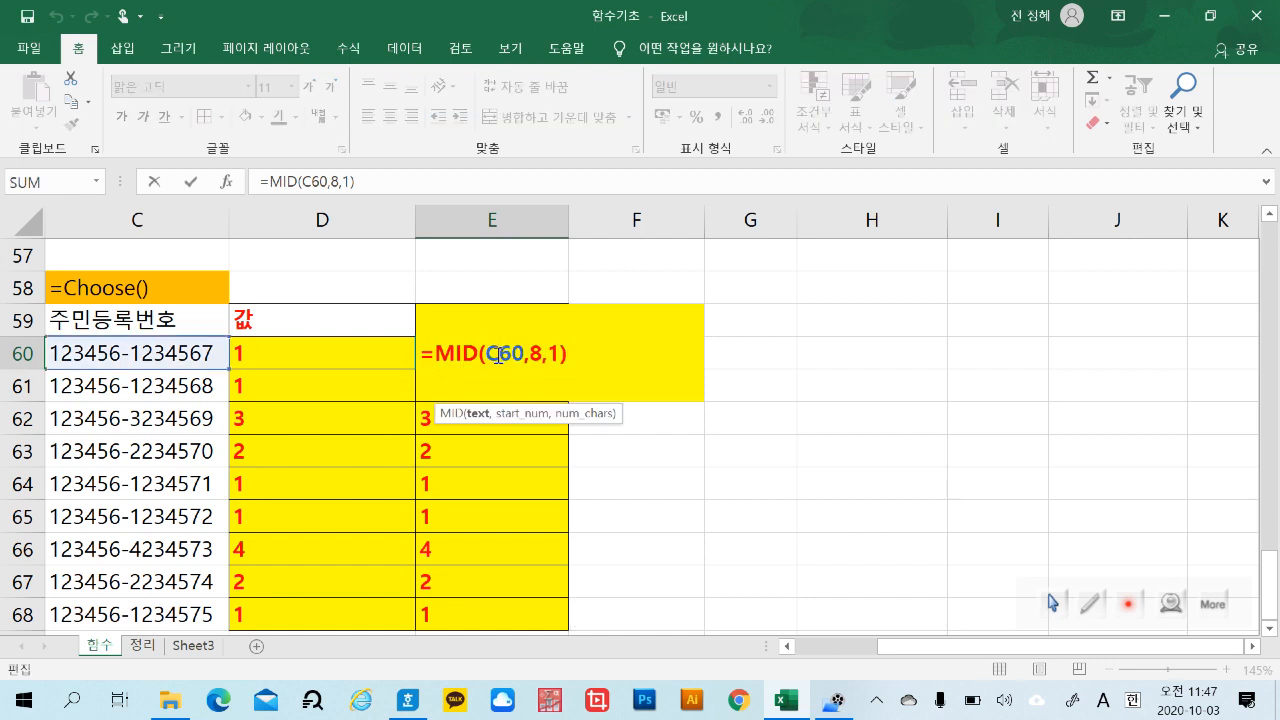
left_click(436, 357)
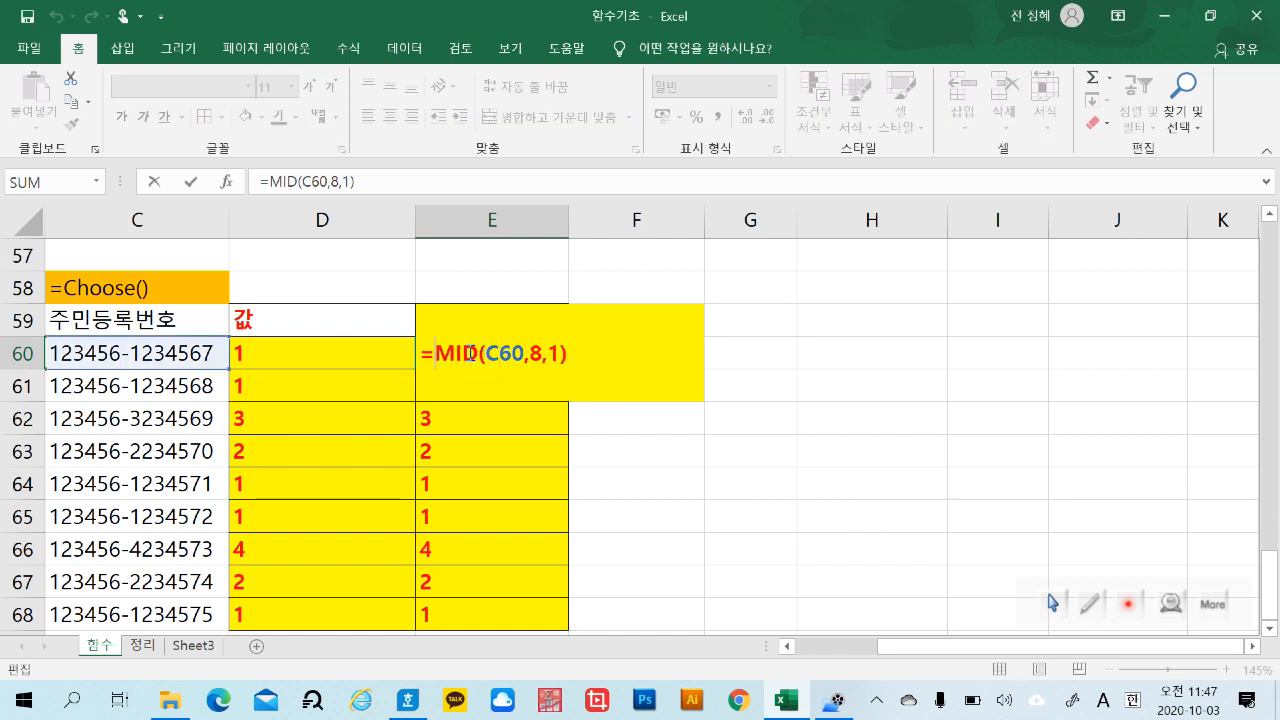
left_click(829, 440)
key("Escape")
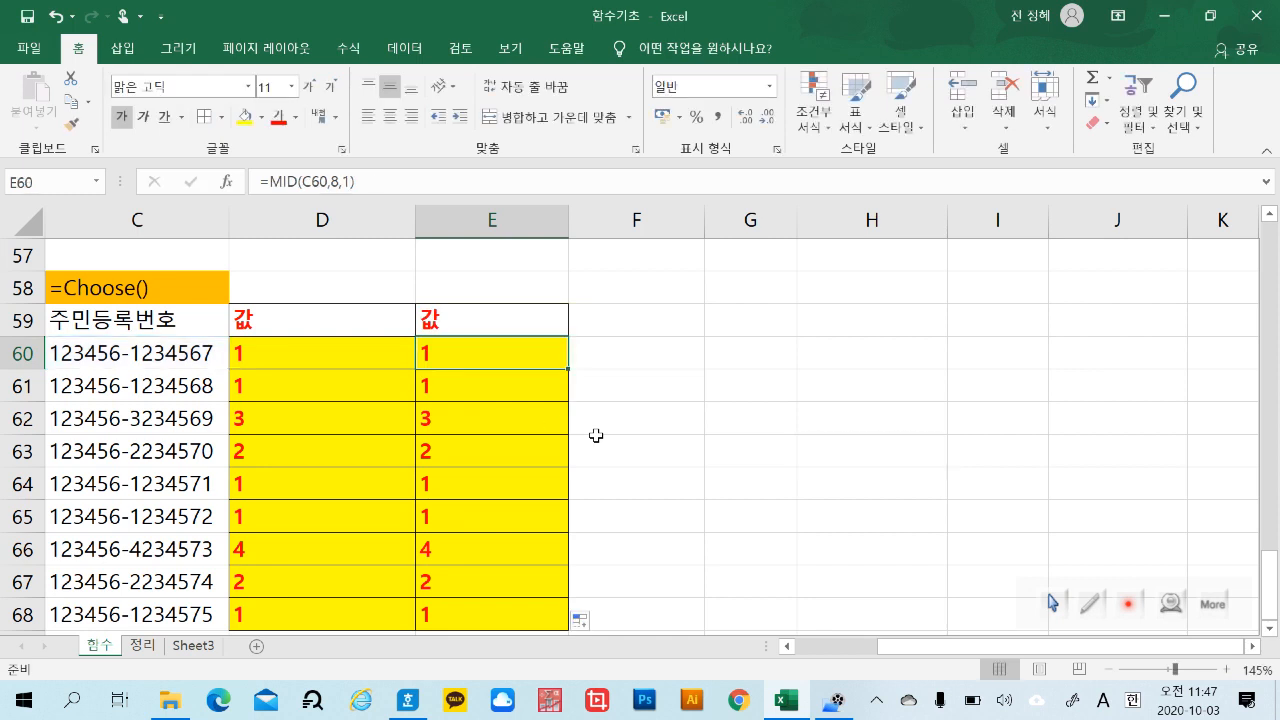
Nest the MID formula in E60 inside a CHOOSE function so that it serves as the index number.
left_click(477, 397)
left_click(491, 404)
left_click(488, 360)
double_click(488, 360)
left_click(441, 360)
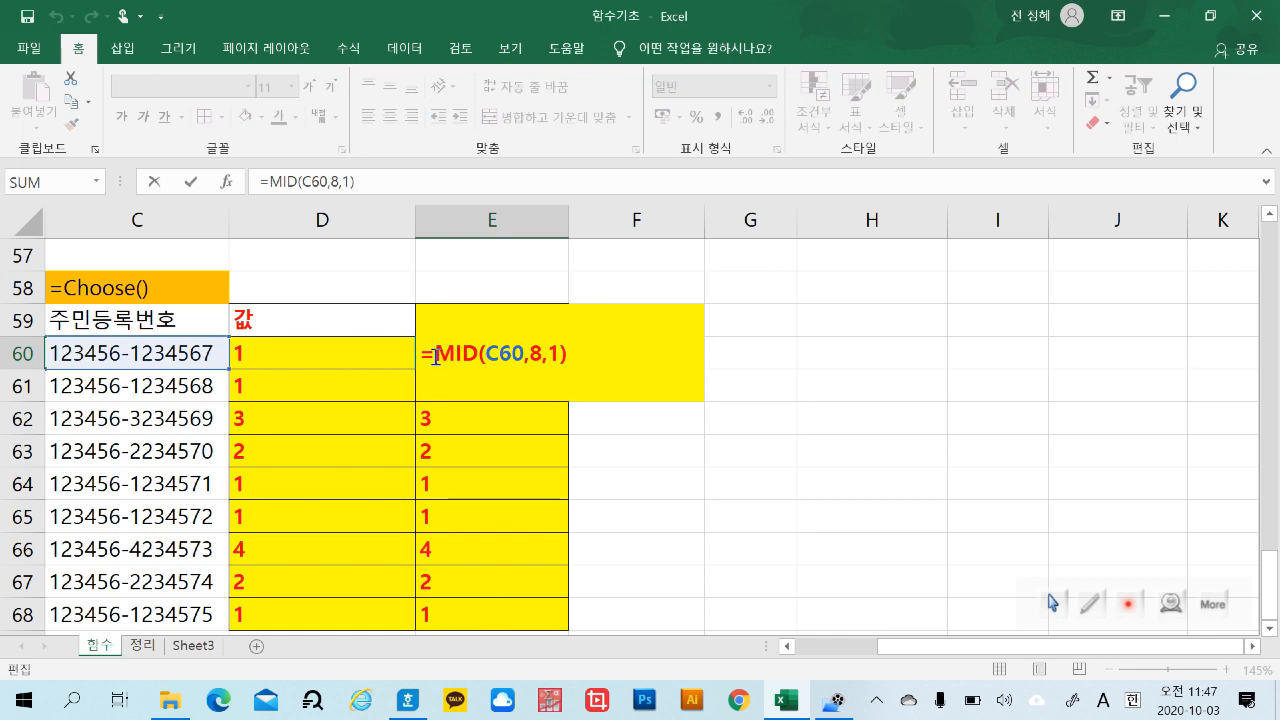
type("c")
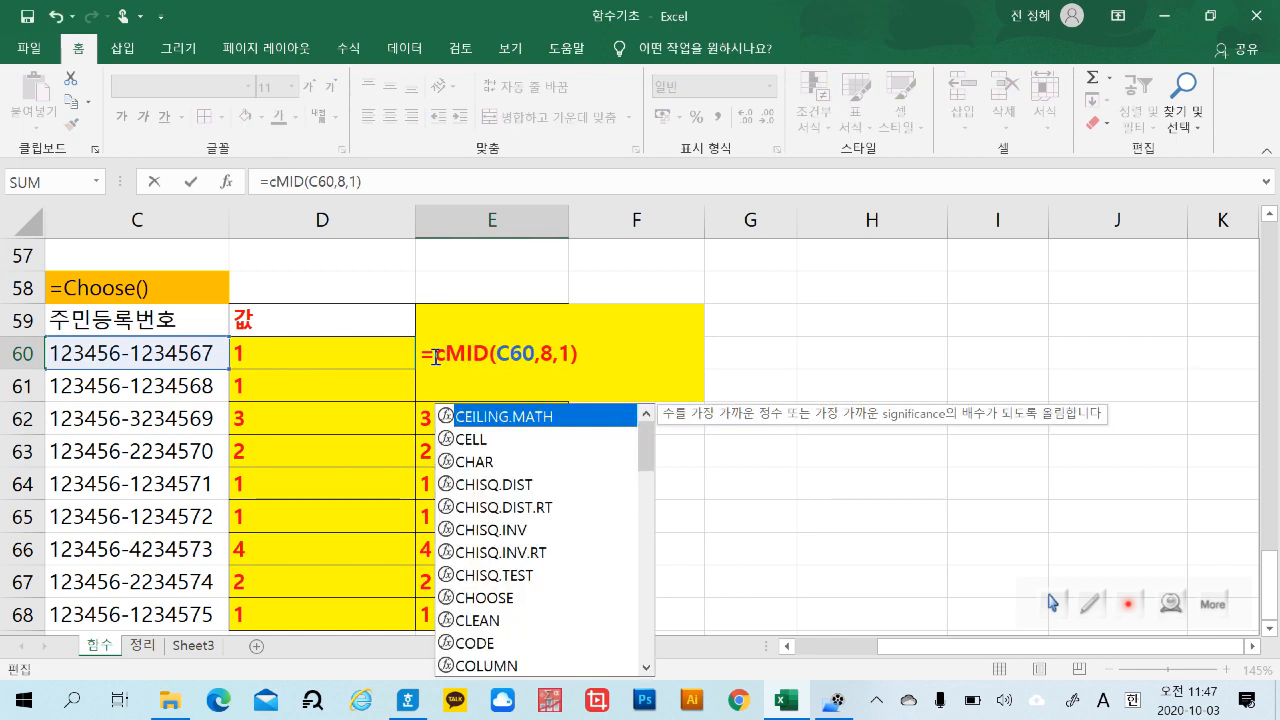
type("h")
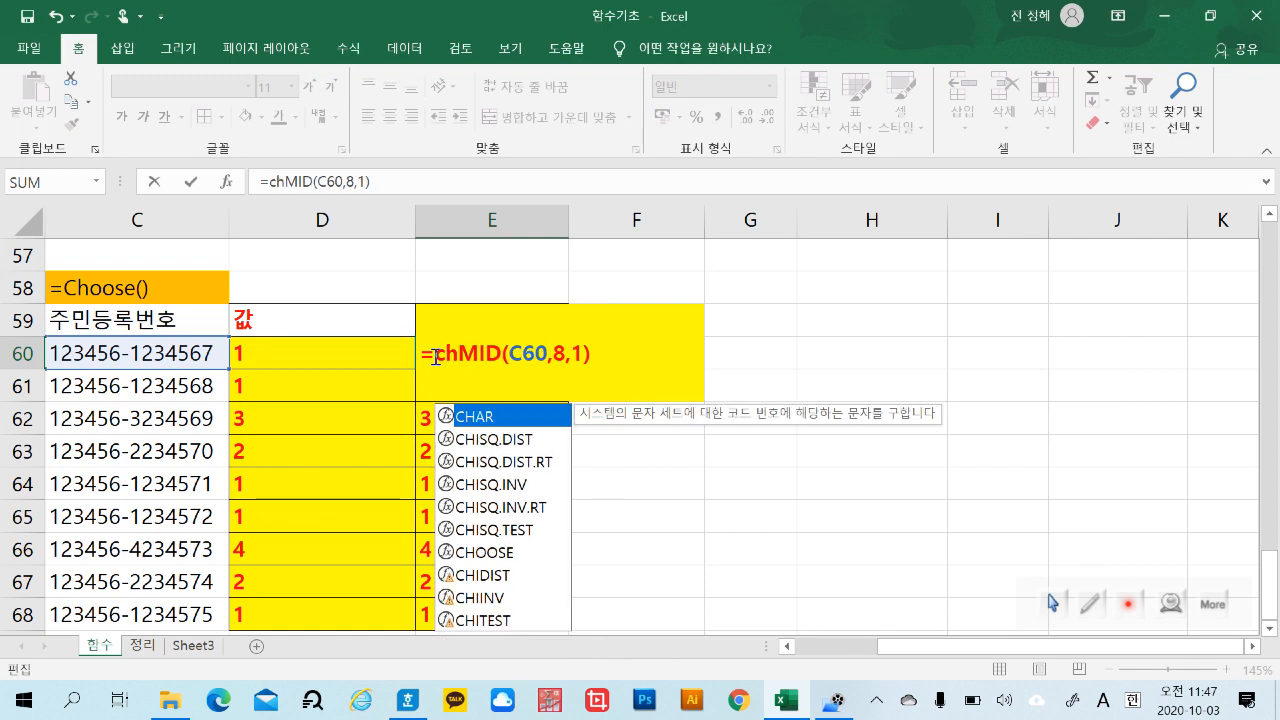
type("oo")
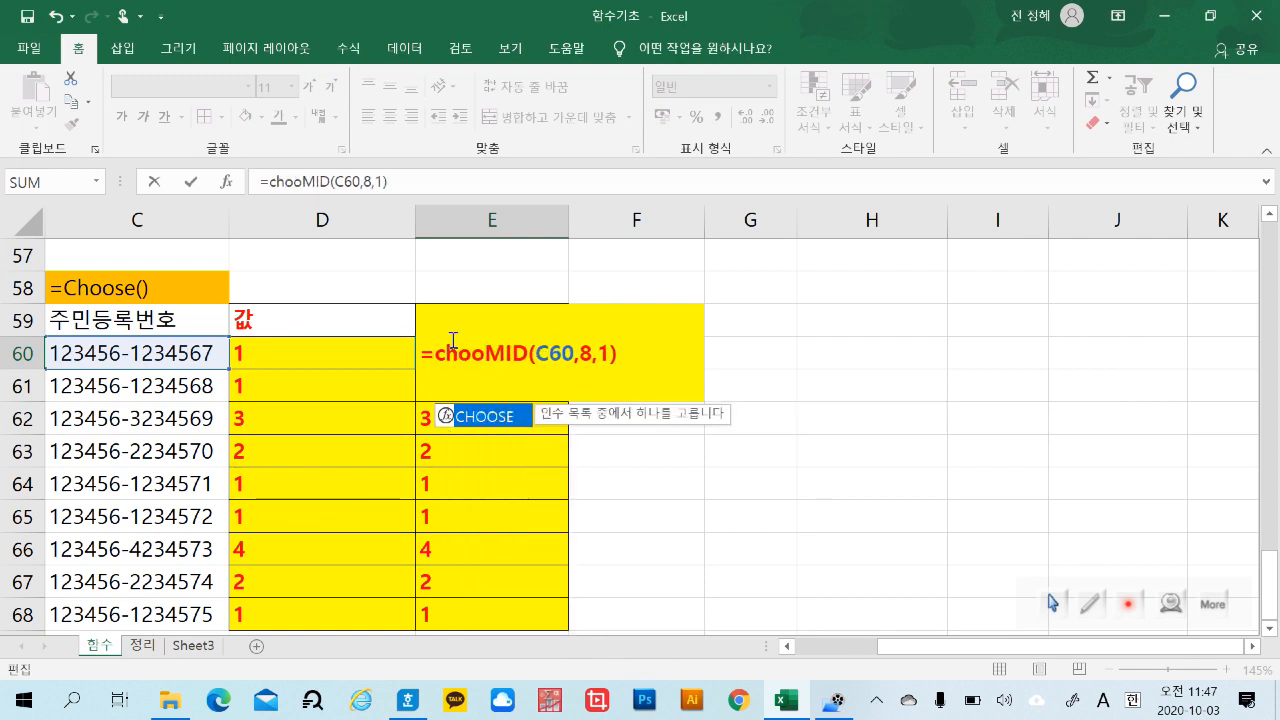
double_click(505, 418)
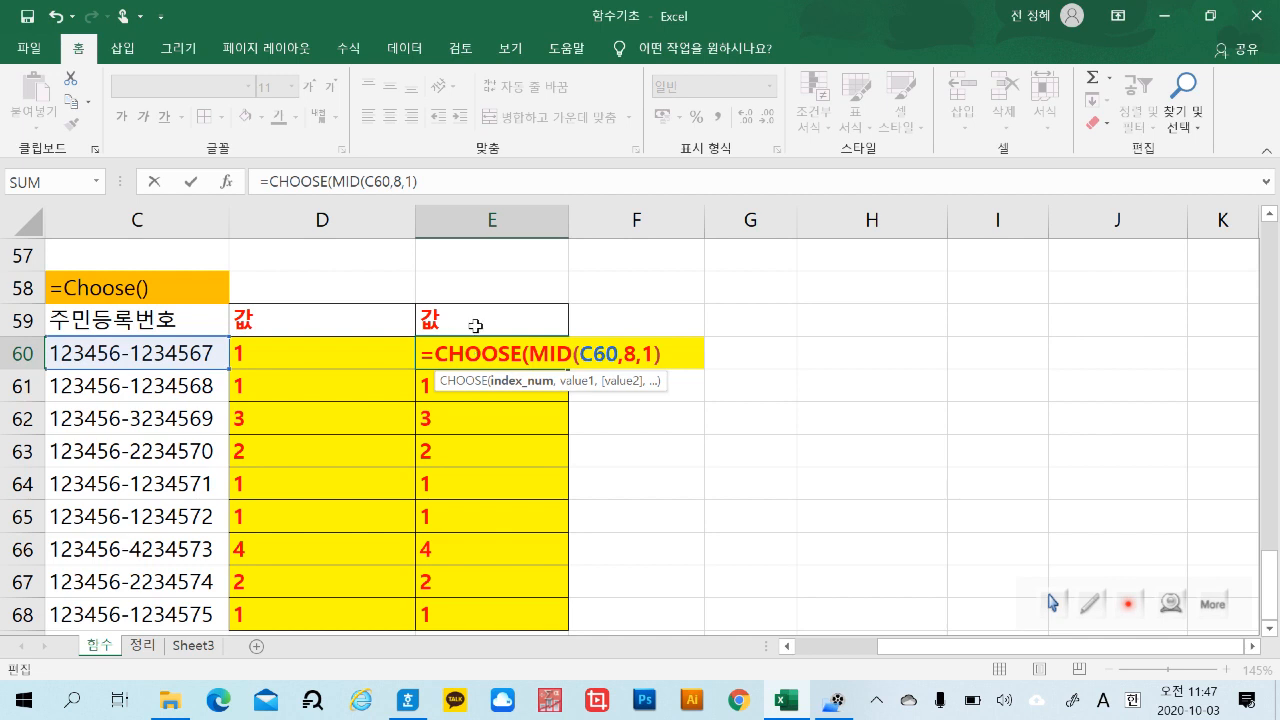
Complete the CHOOSE formula in E60 through its function arguments with values 1 to 4 set to 남, 여, 남 and 여.
left_click(268, 182)
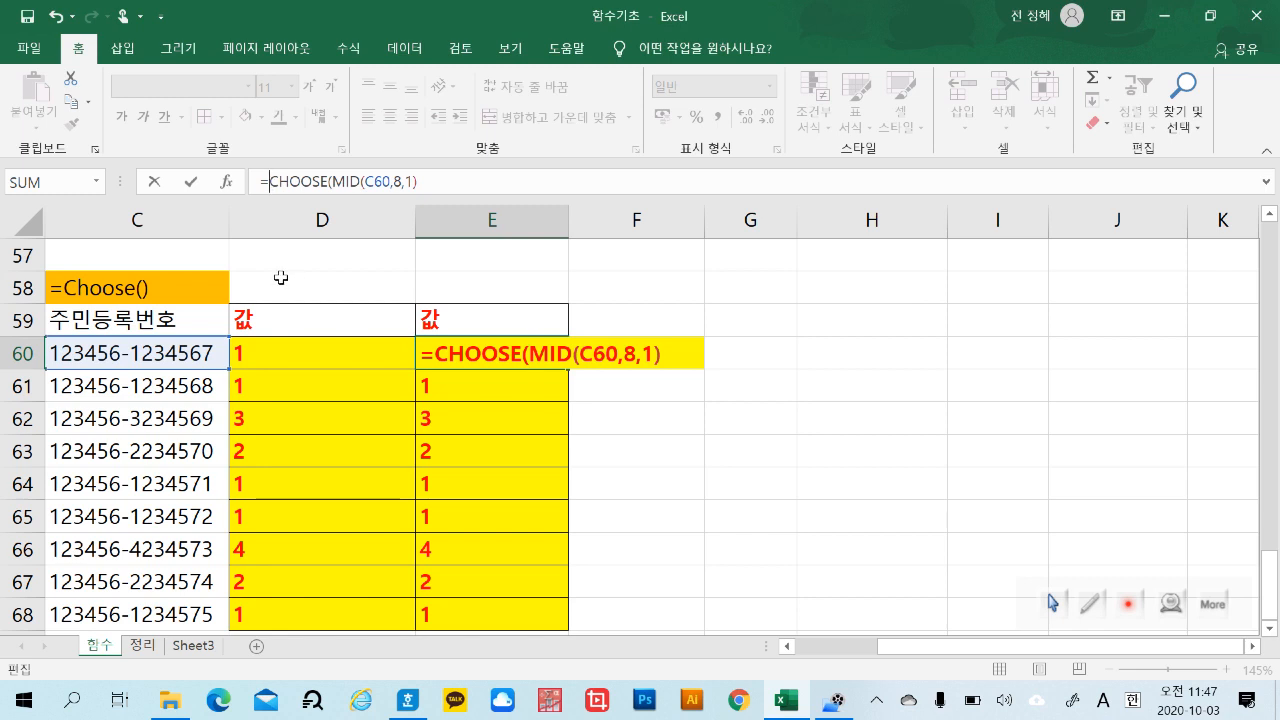
left_click(227, 183)
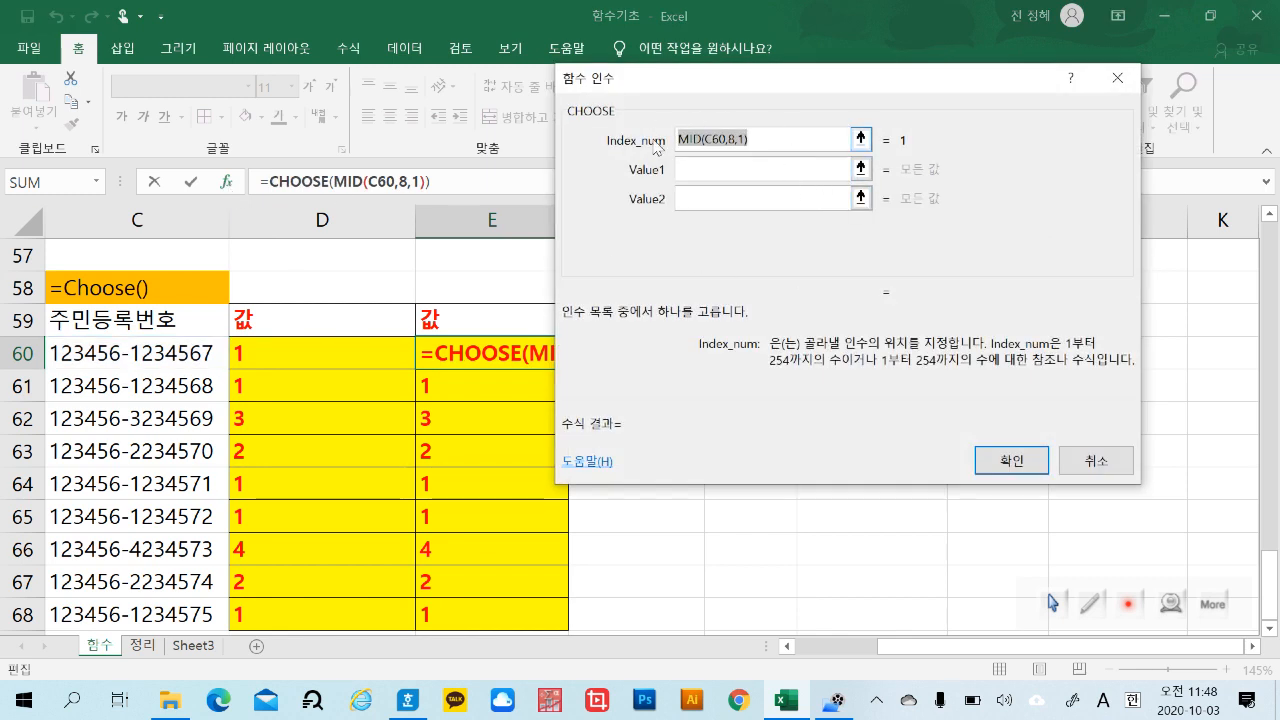
left_click(732, 168)
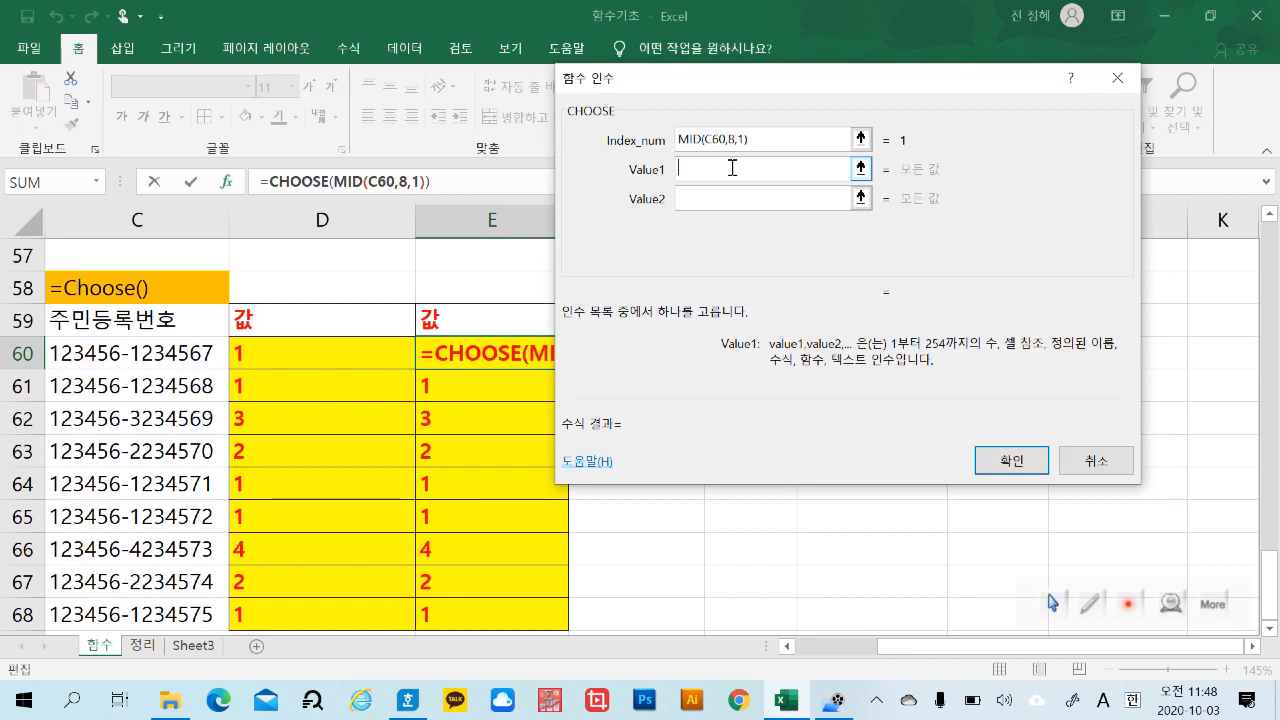
type("s")
key("BackSpace")
key("Hangul")
type("남")
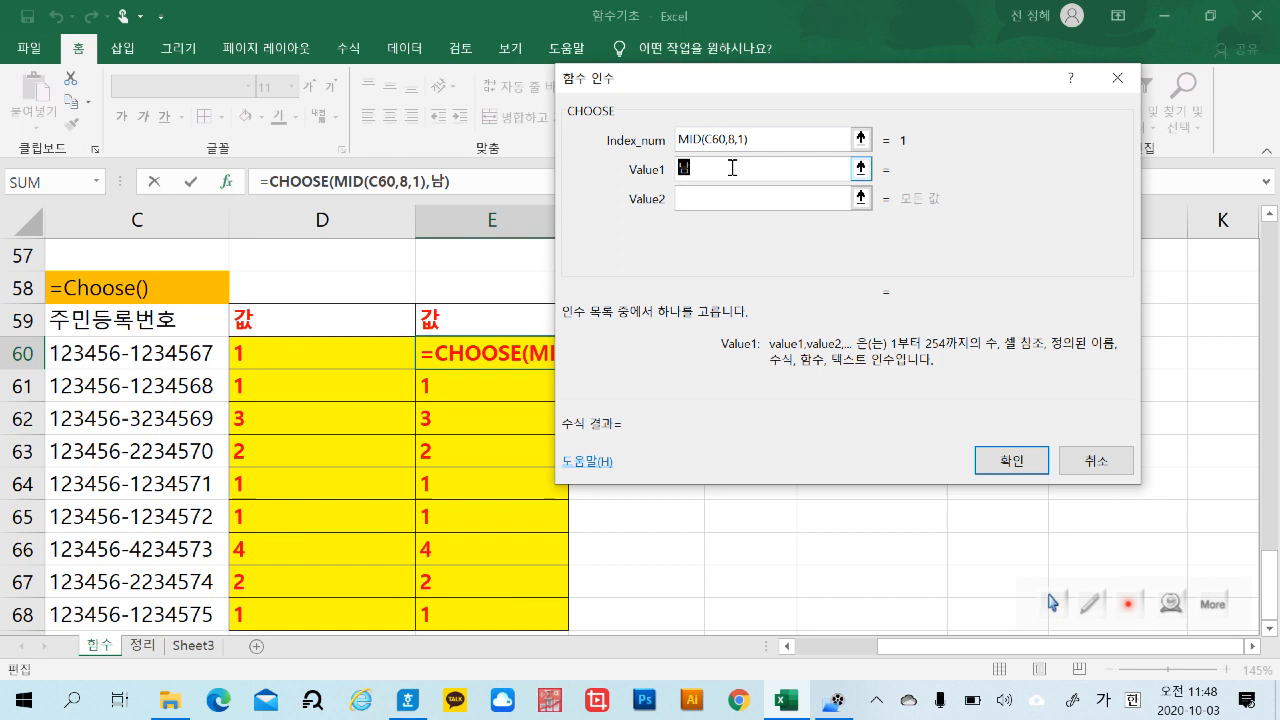
key("Tab")
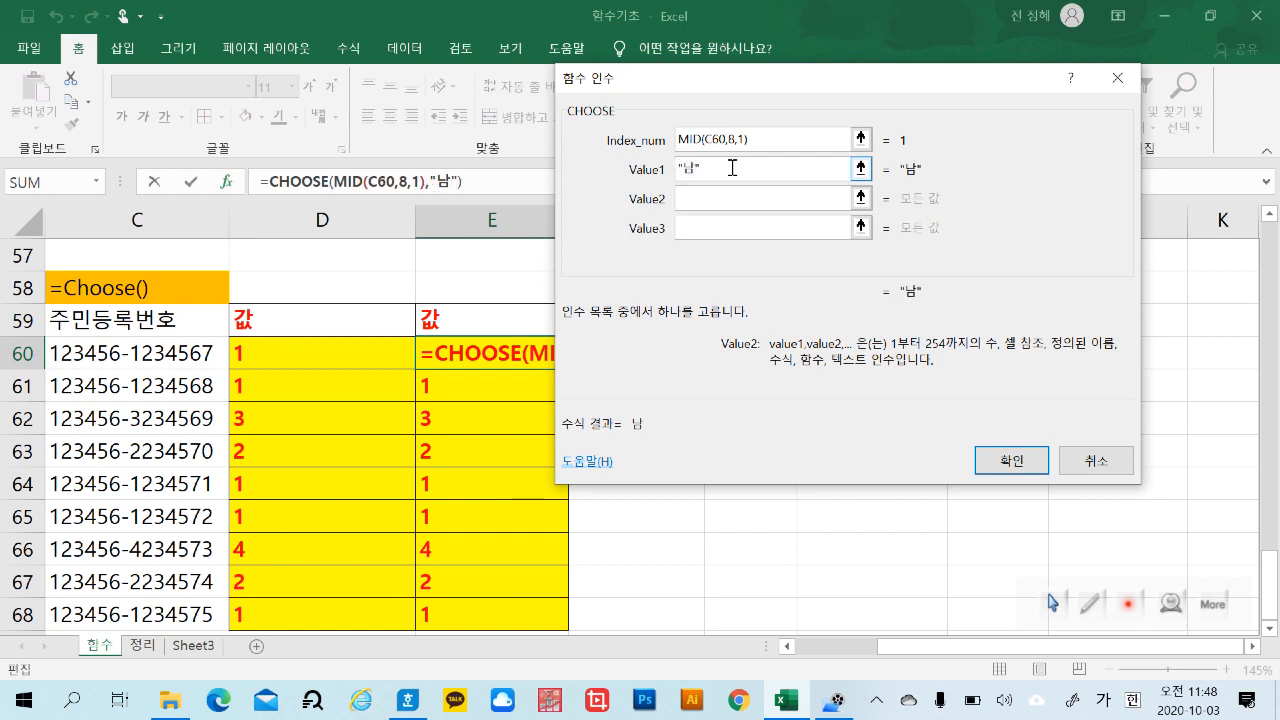
type("여")
key("Tab")
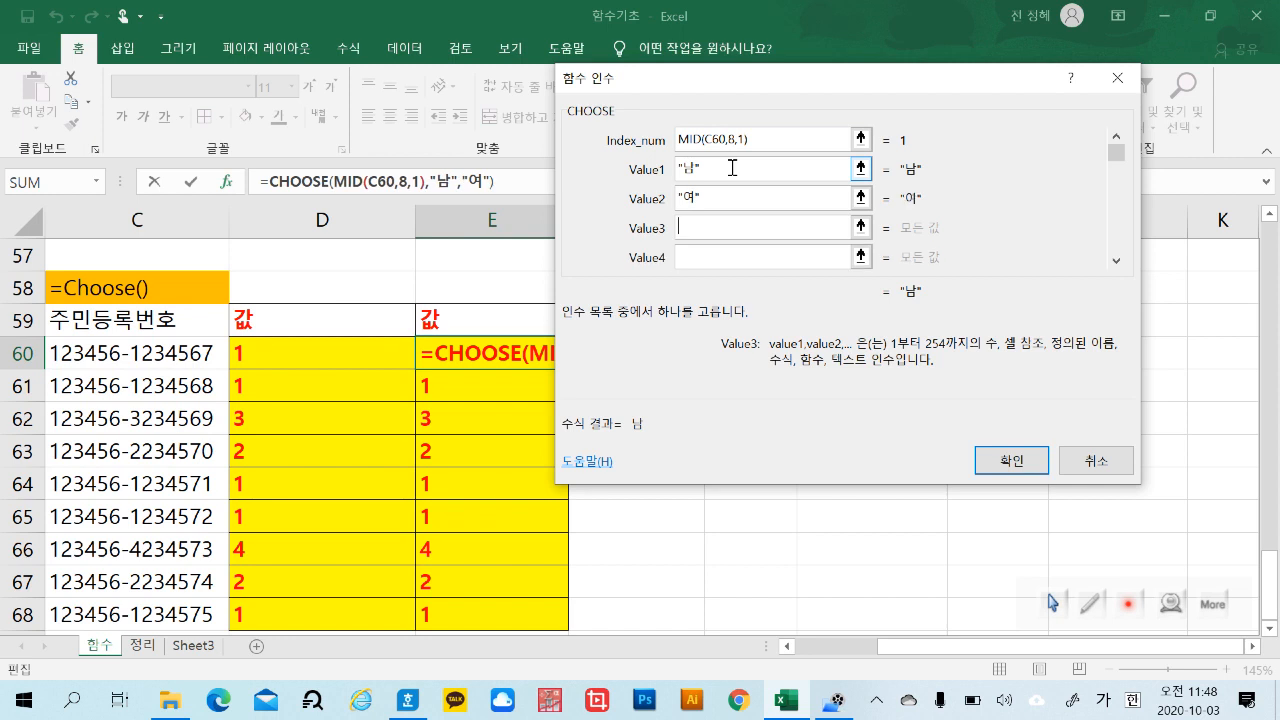
type("남")
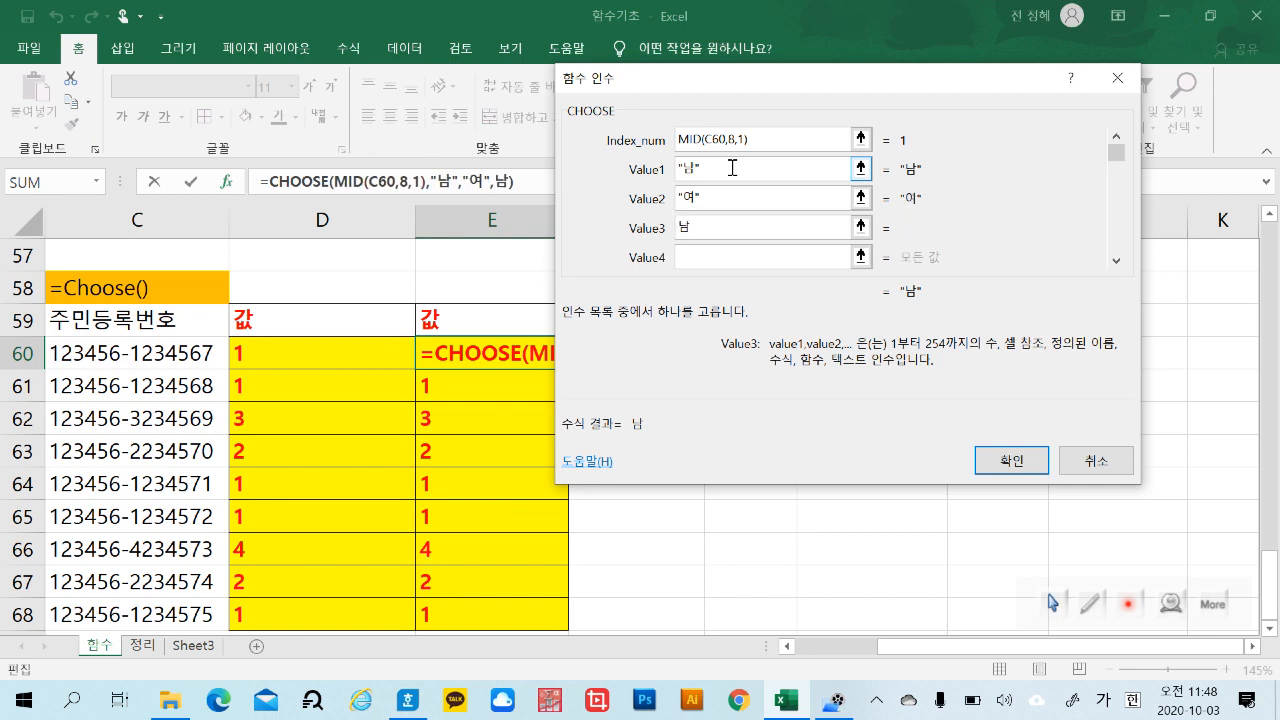
key("Tab")
type("여")
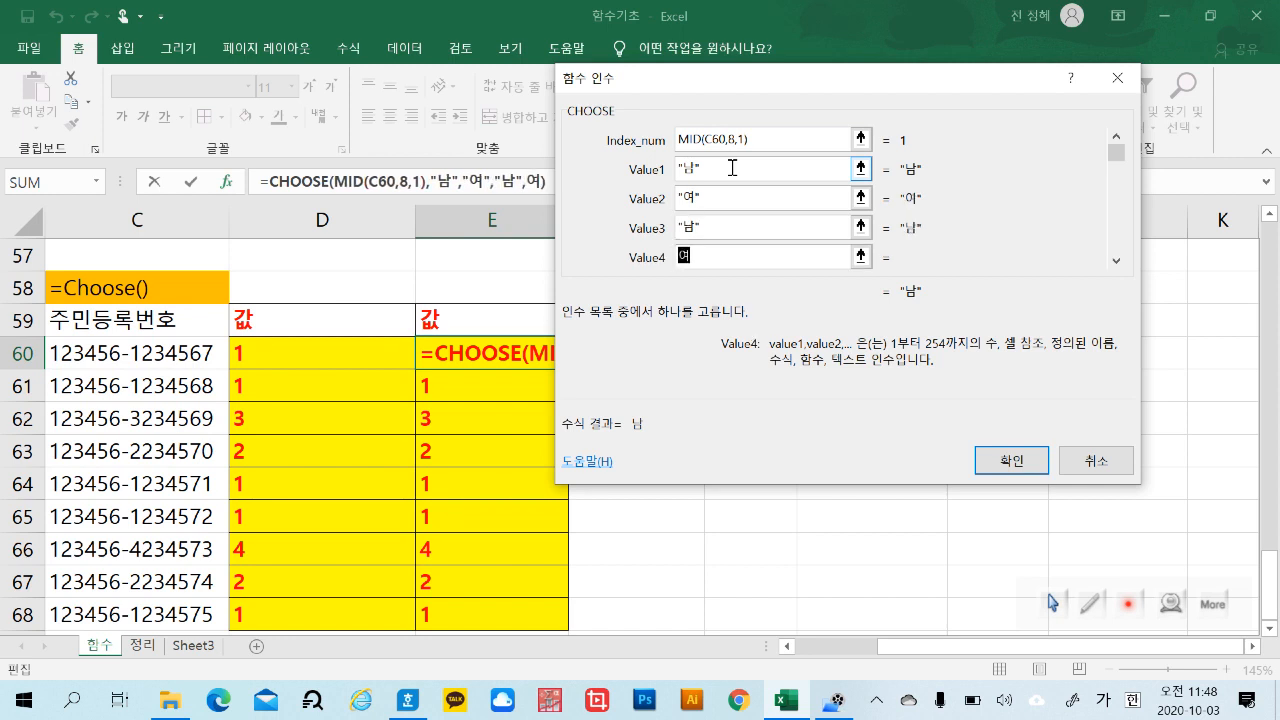
left_click(1033, 462)
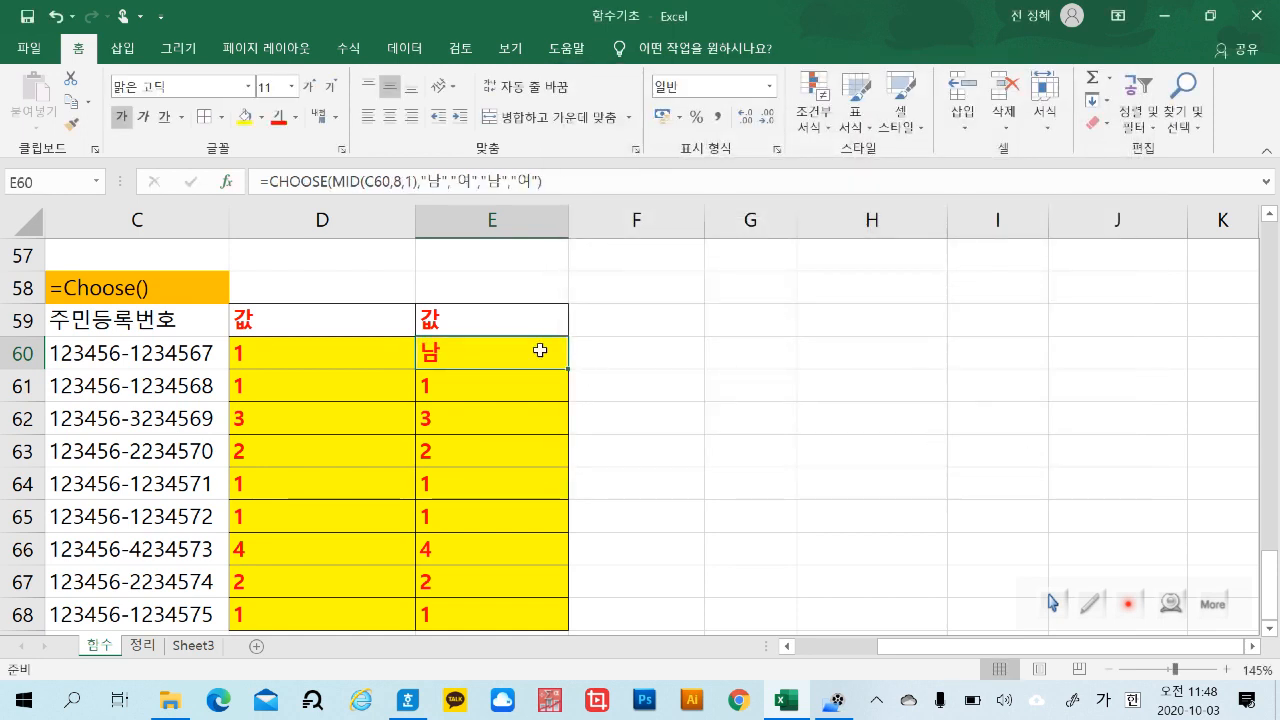
Fill the CHOOSE formula from E60 down through E68.
left_click_drag(568, 369, 571, 624)
left_click(754, 617)
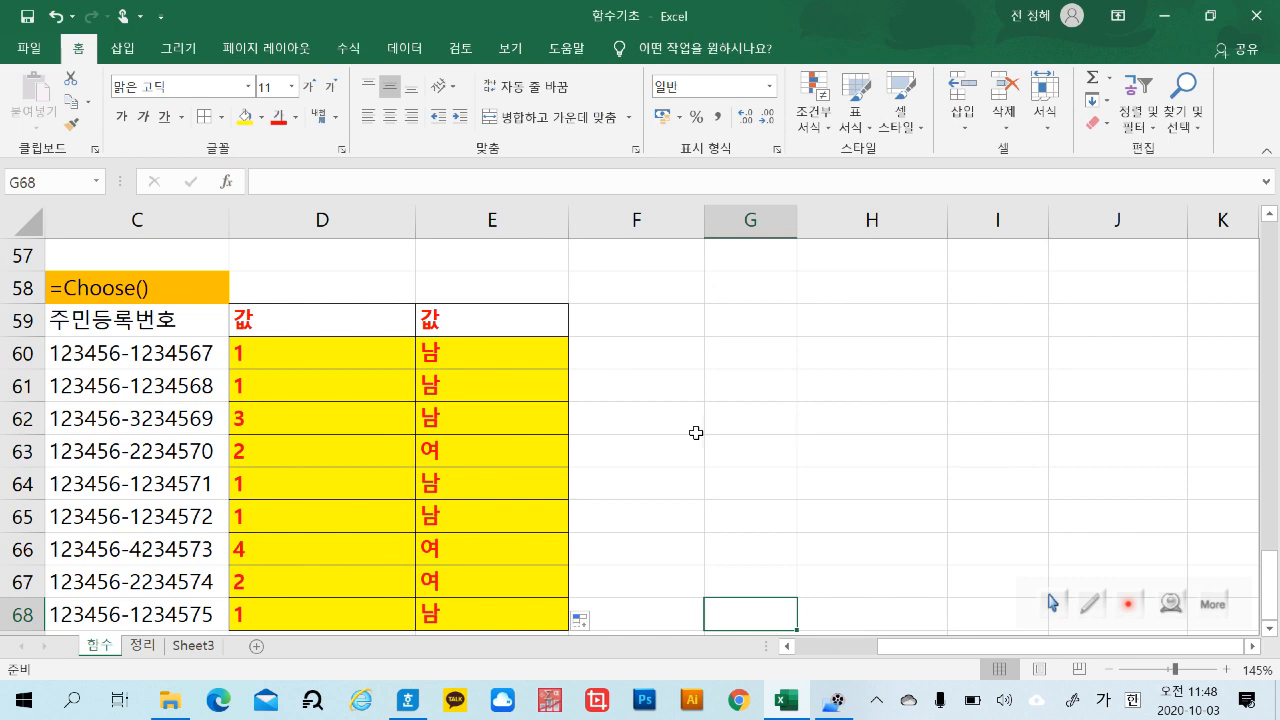
Nest the MID formula in D60 inside a CHOOSE function, ahead of the existing MID(C60,8,1).
double_click(363, 351)
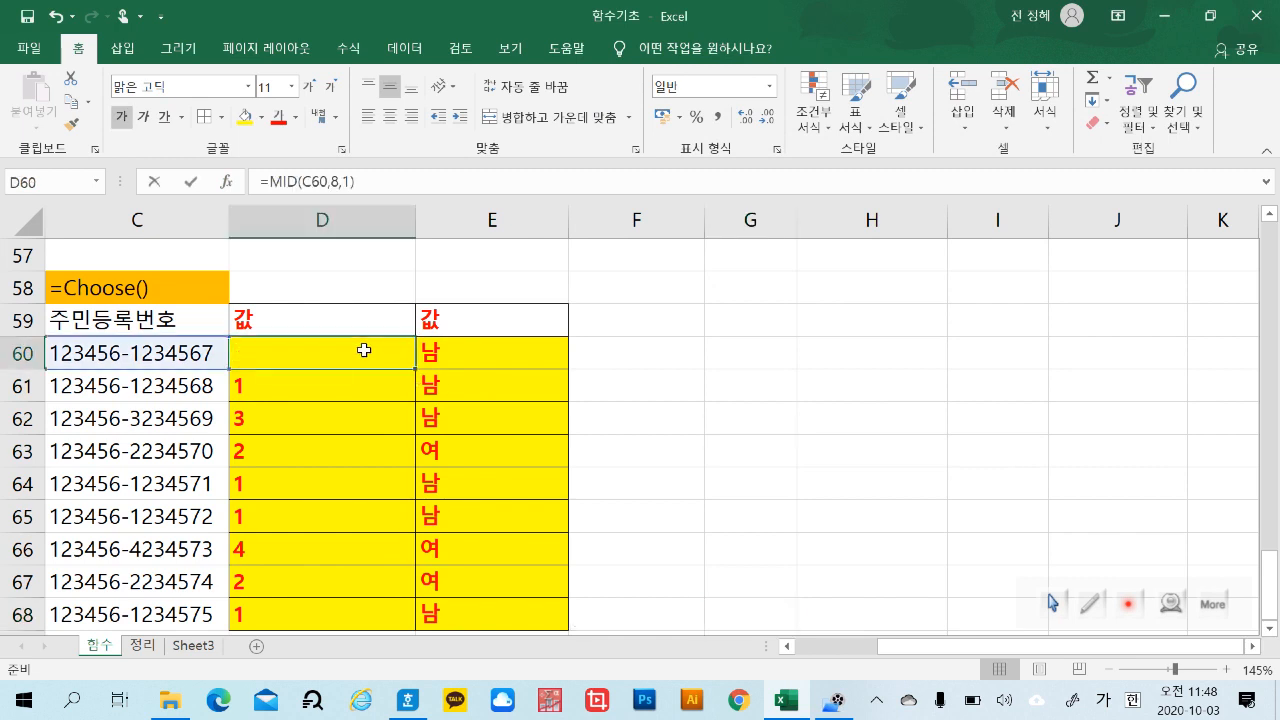
left_click(246, 356)
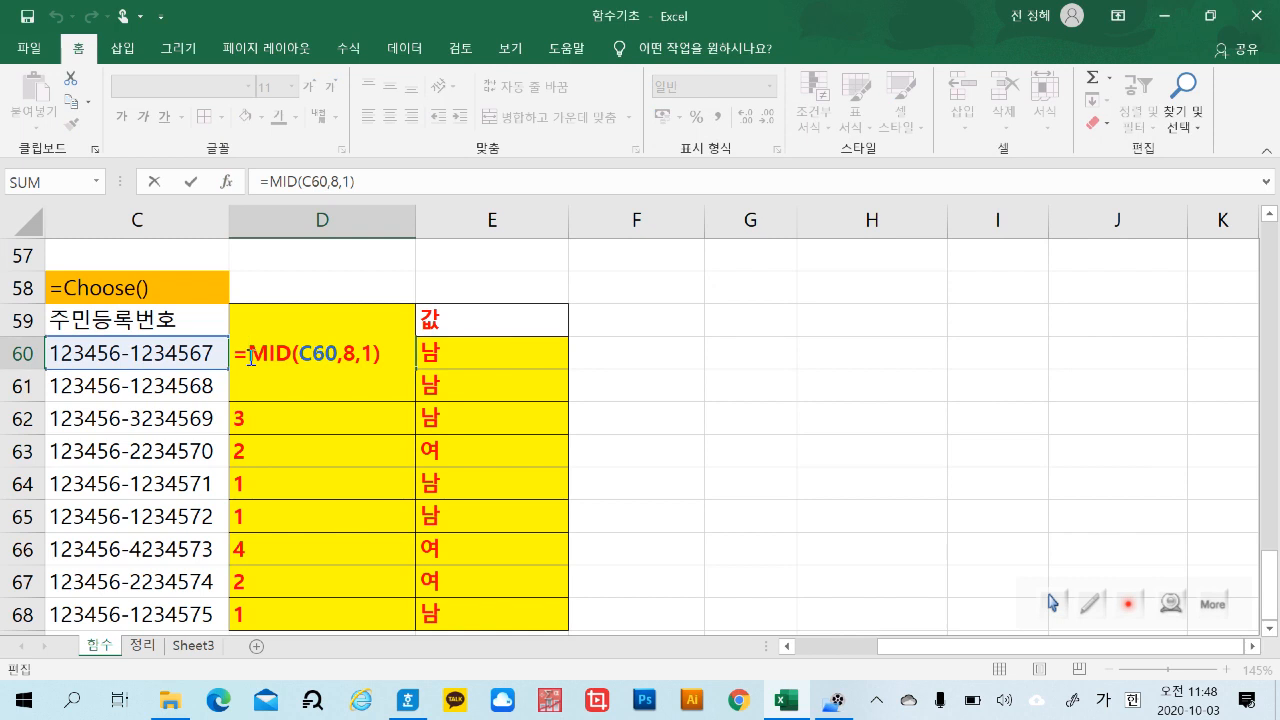
type("ㅊ")
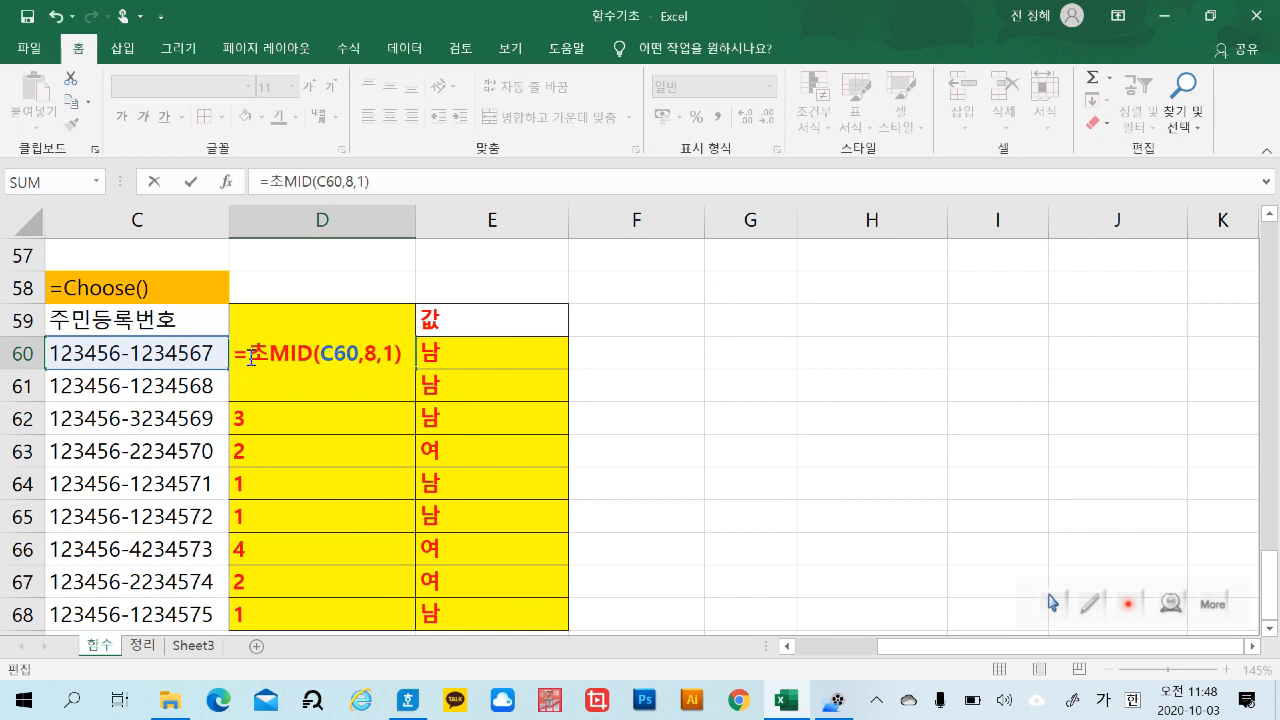
key("BackSpace")
key("Hangul")
type("ch")
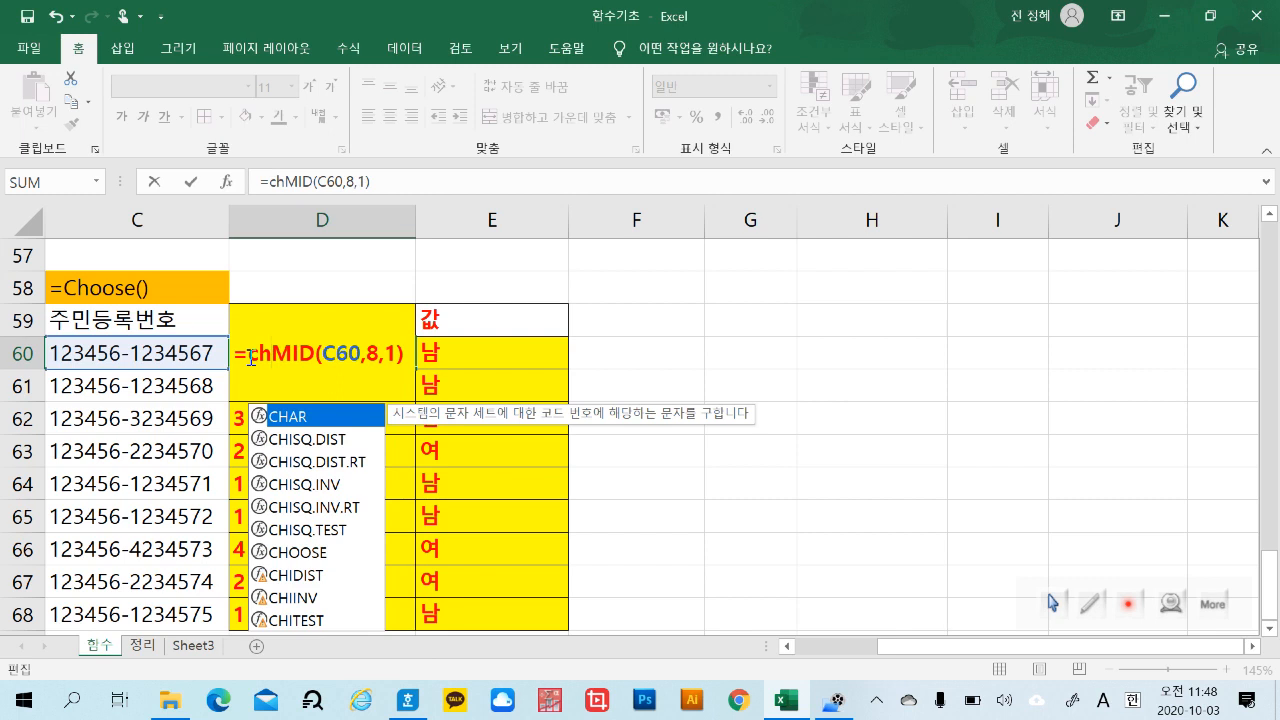
type("o")
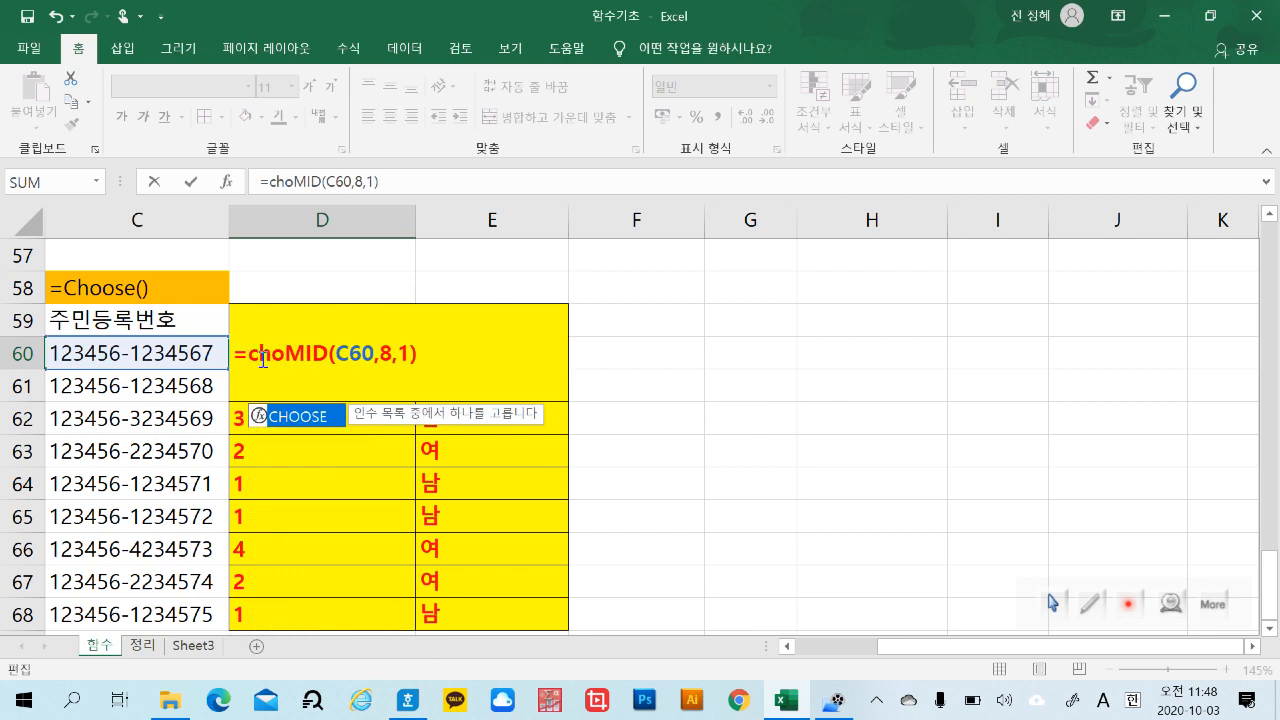
double_click(298, 416)
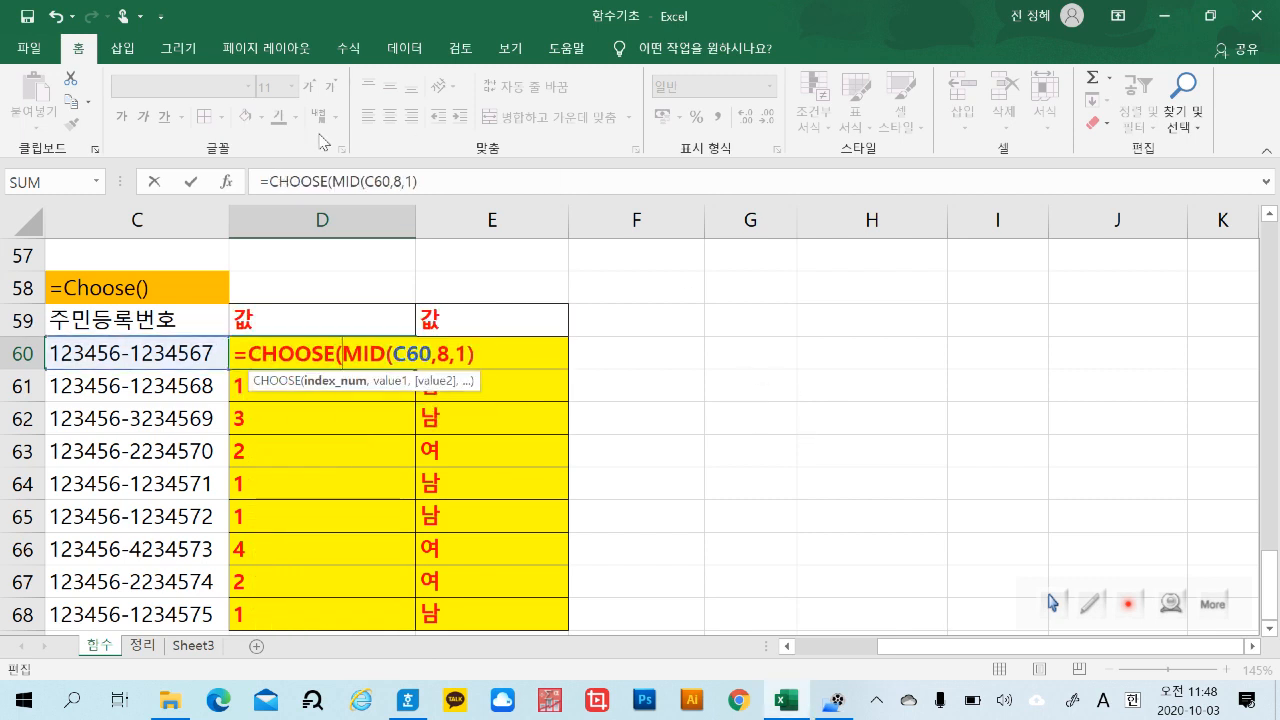
Complete the CHOOSE formula in D60 through its function arguments with values 1 to 4 set to 남자, 여자, 남자 and 여자.
left_click(270, 181)
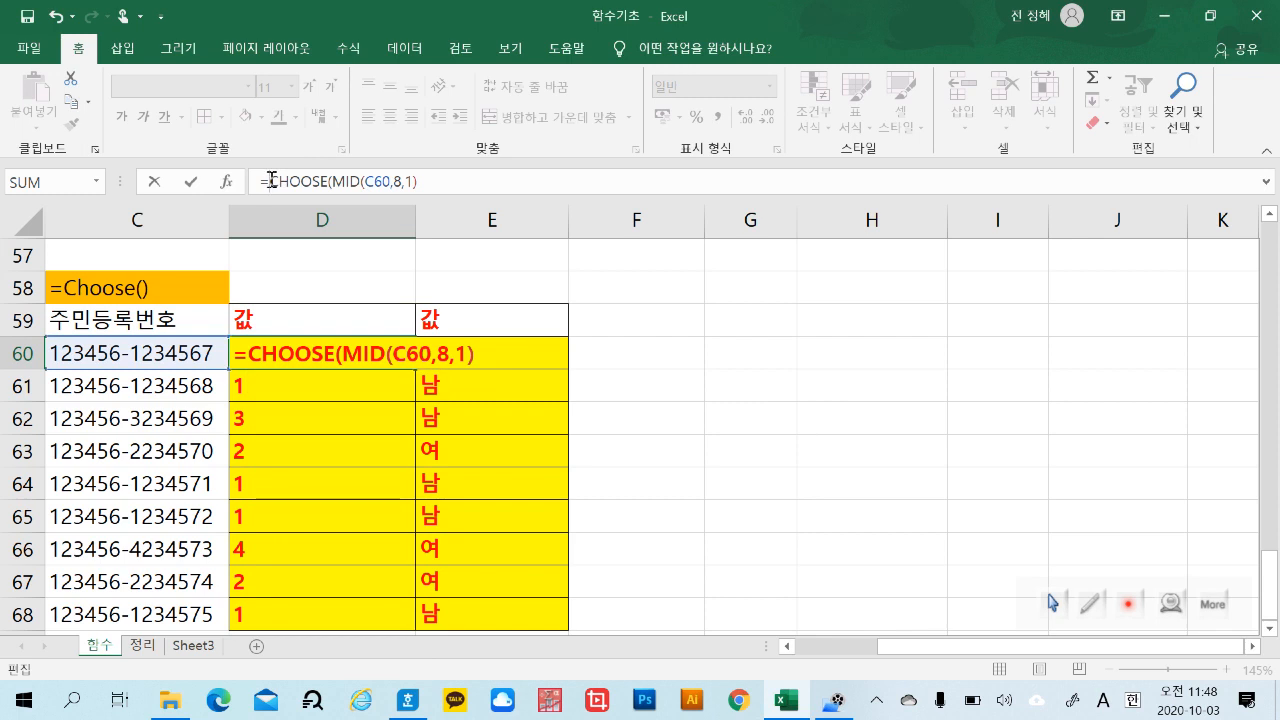
left_click(229, 182)
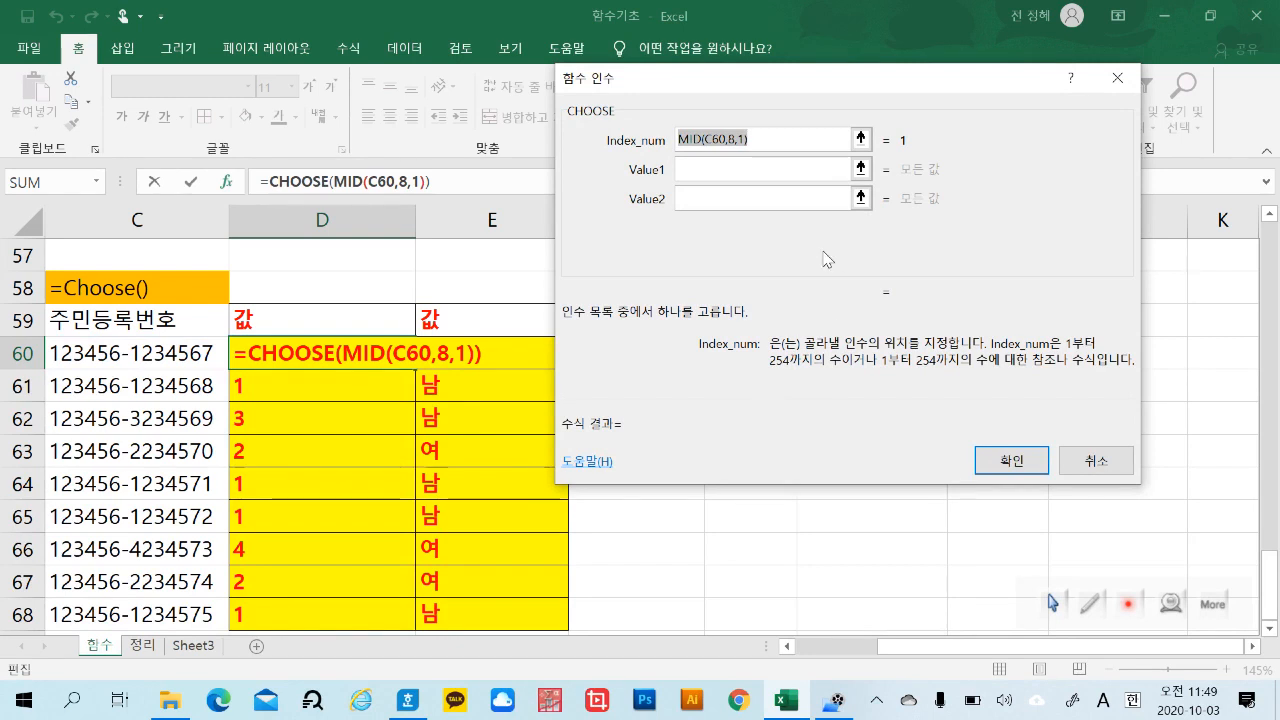
left_click(724, 170)
type("남자")
key("Tab")
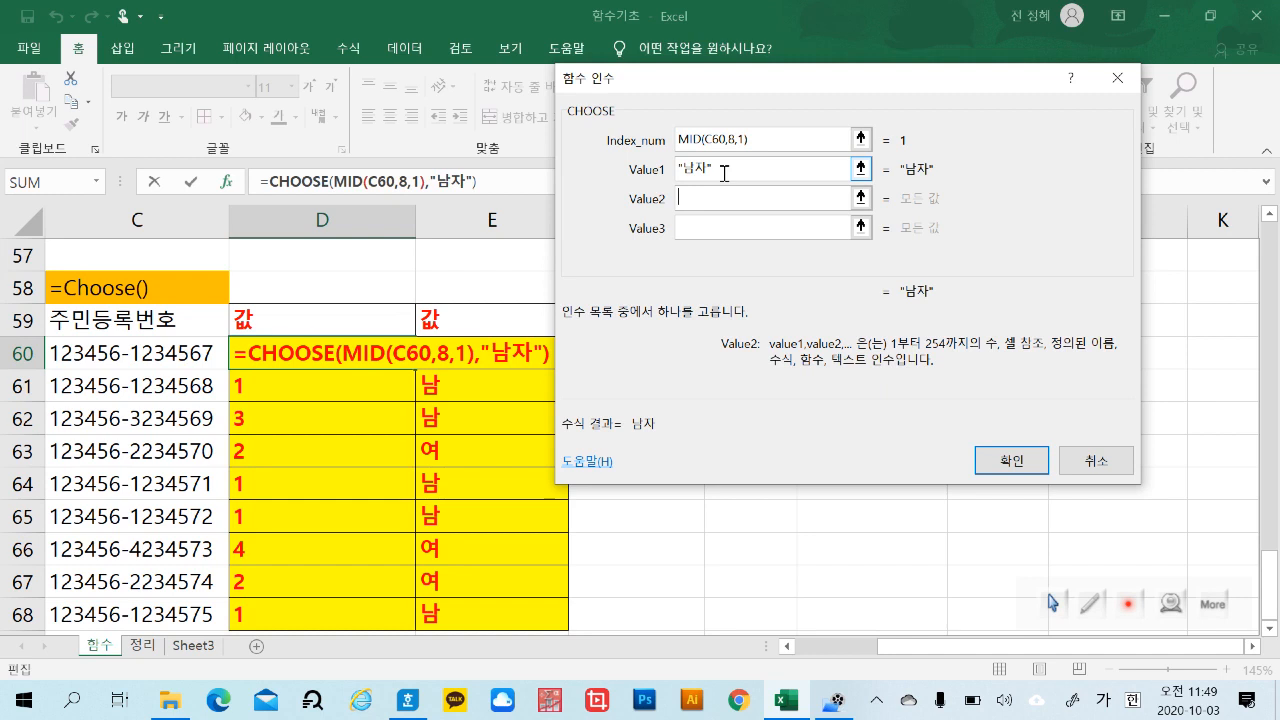
type("여자")
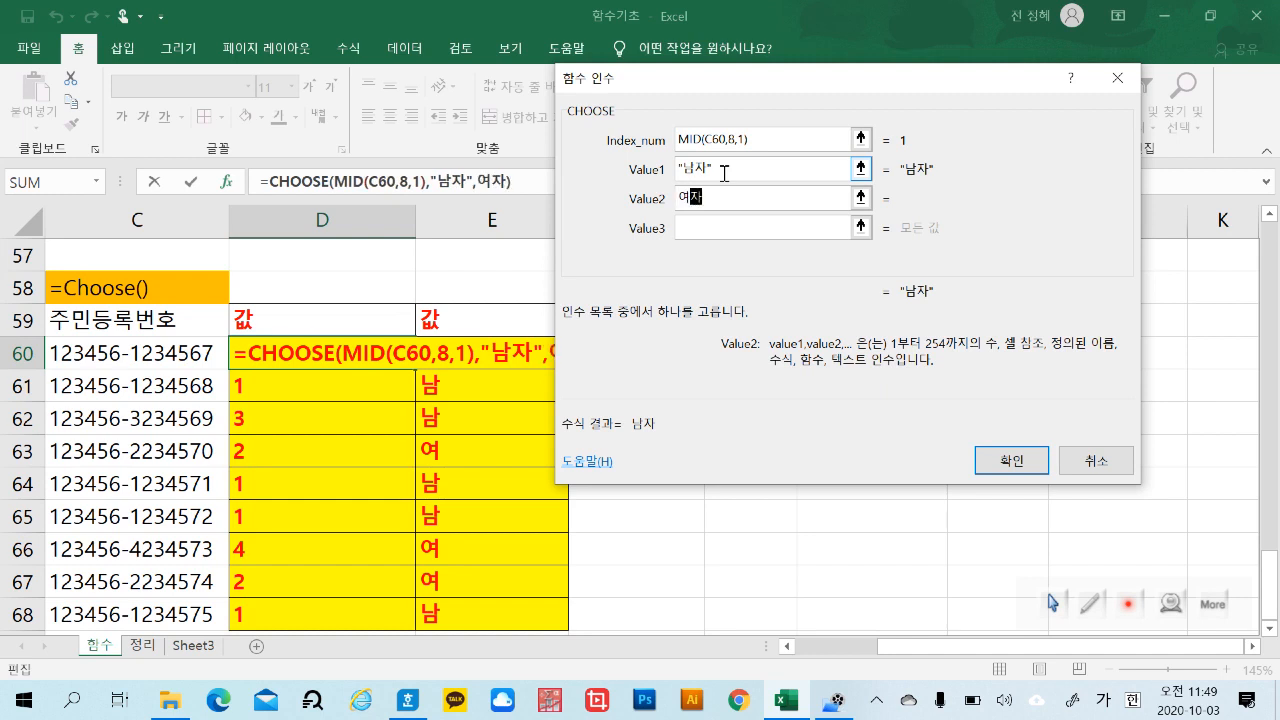
key("Tab")
type("남자")
key("Tab")
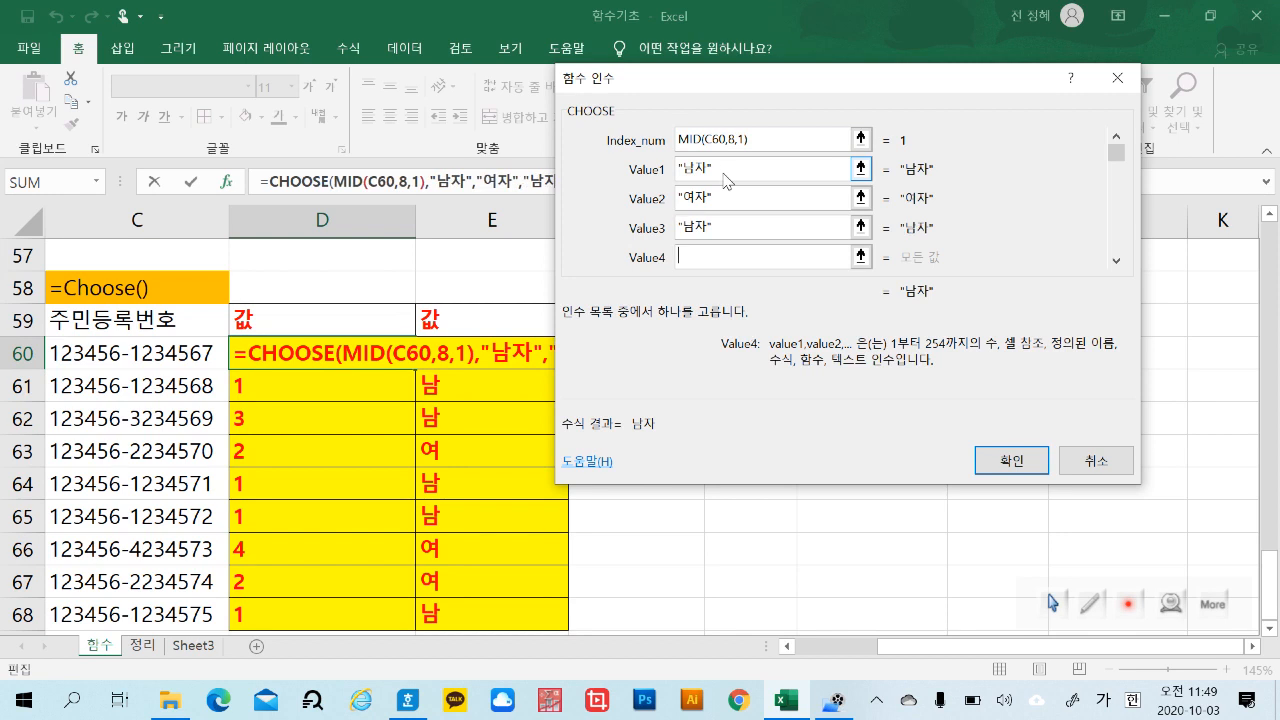
type("ㅇ")
type("자")
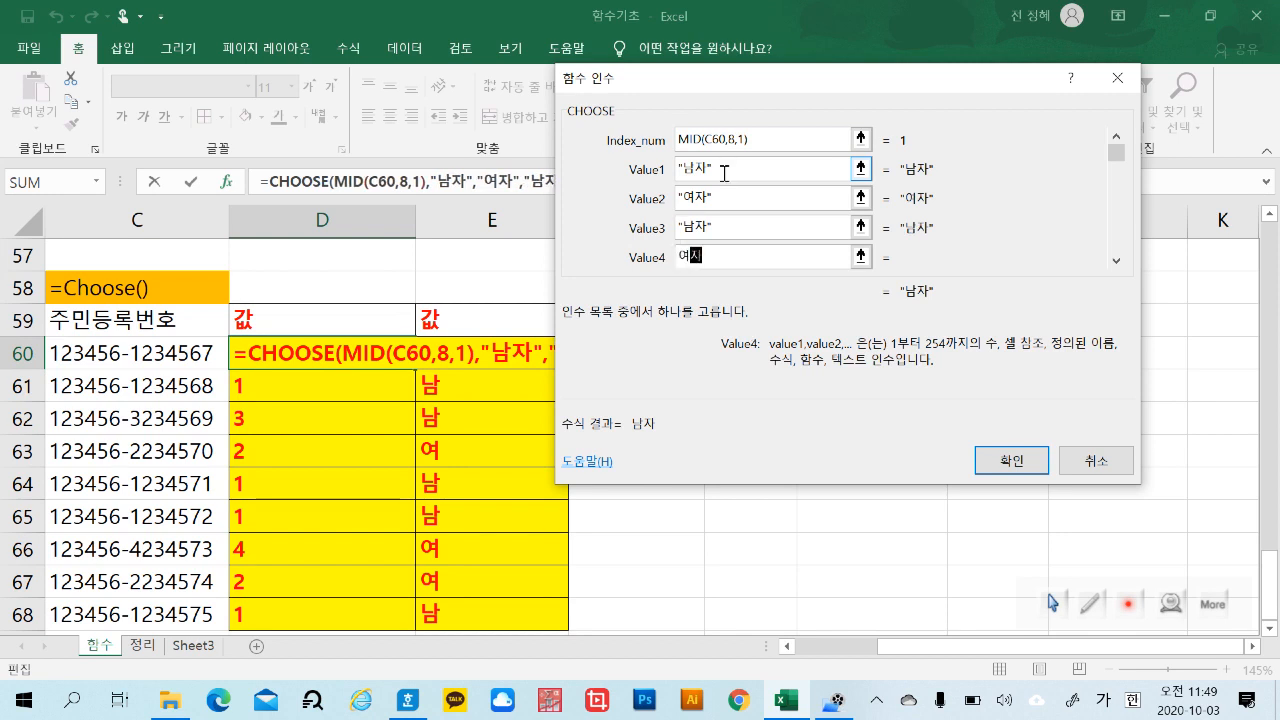
left_click(1012, 461)
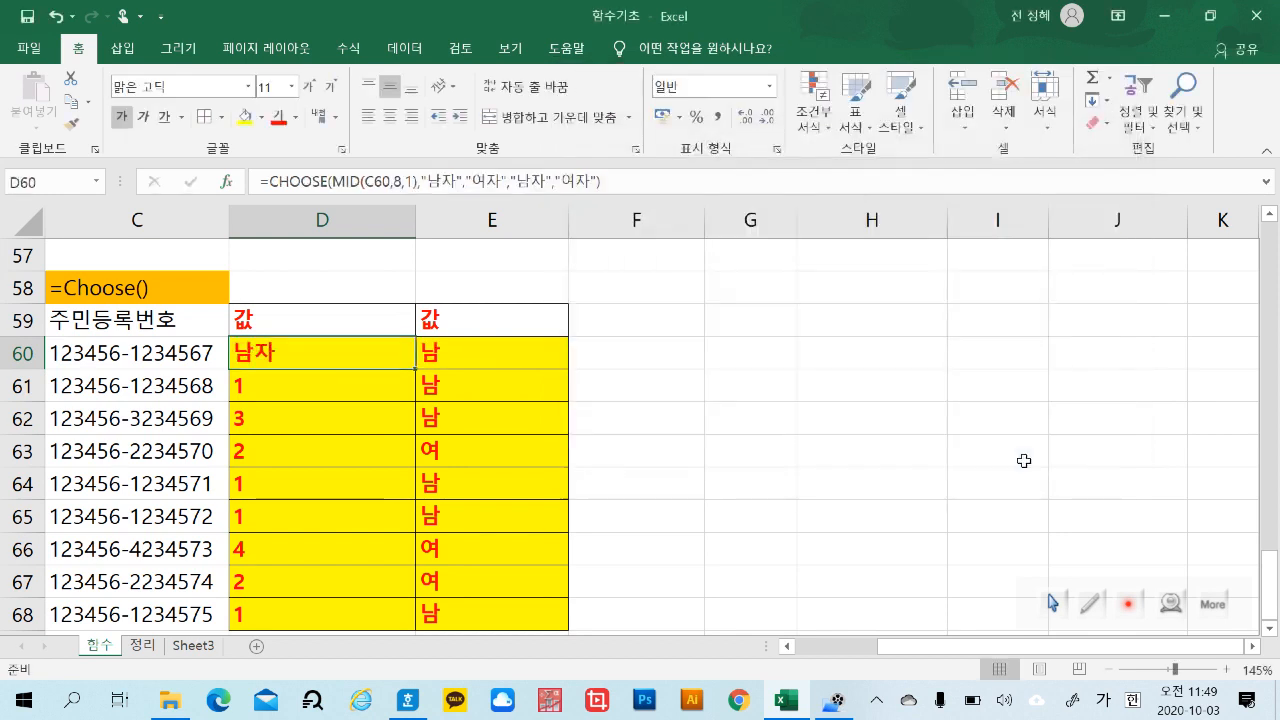
Fill the CHOOSE formula from D60 down through D68.
left_click_drag(416, 369, 420, 625)
left_click(828, 560)
scroll(781, 520, "down", 1)
scroll(778, 518, "up", 1)
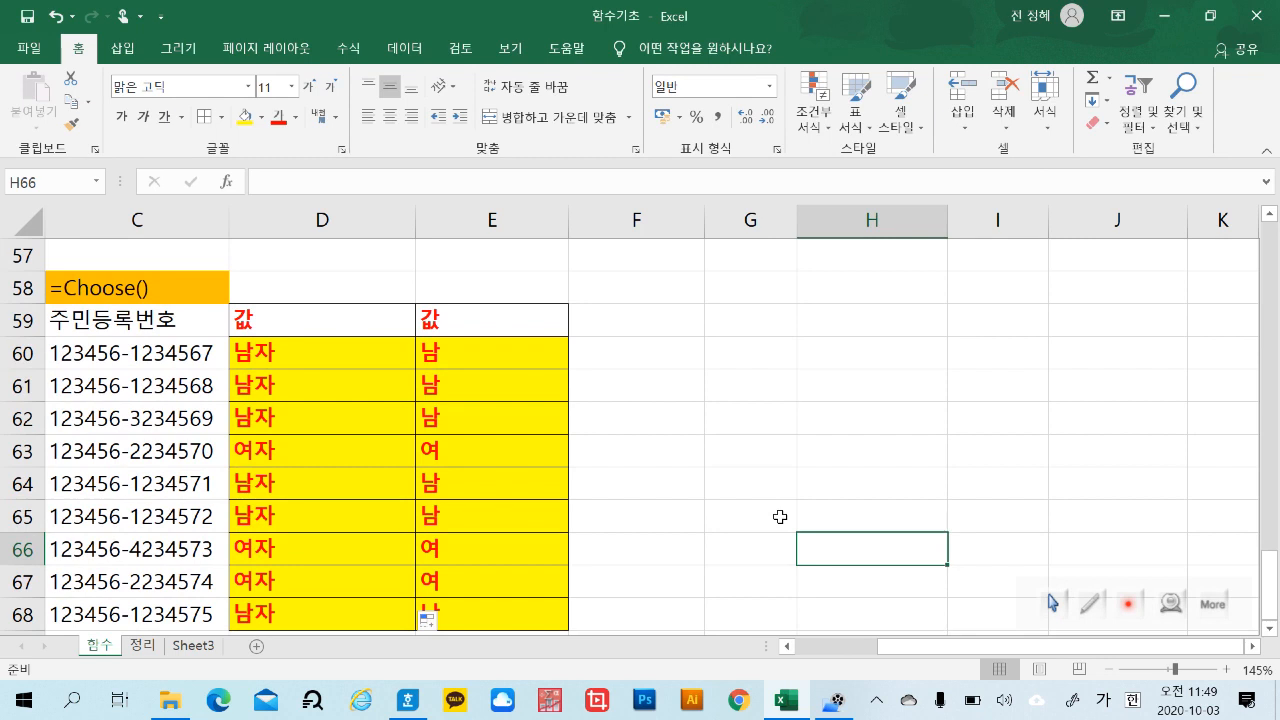
Switch to the 문제5.hwp notes in Hangul and review notes (1) and (2) on Large, Median, Small and Rank with its range argument.
key("alt+Tab")
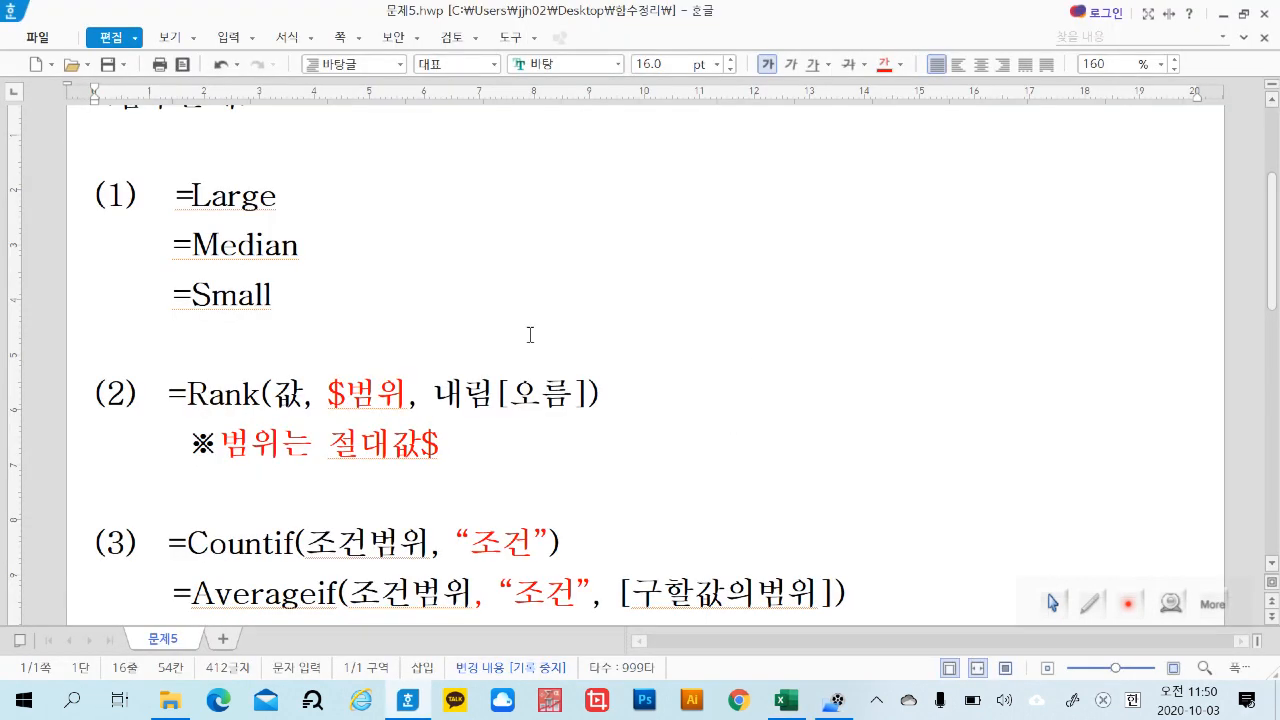
left_click_drag(1273, 285, 1276, 291)
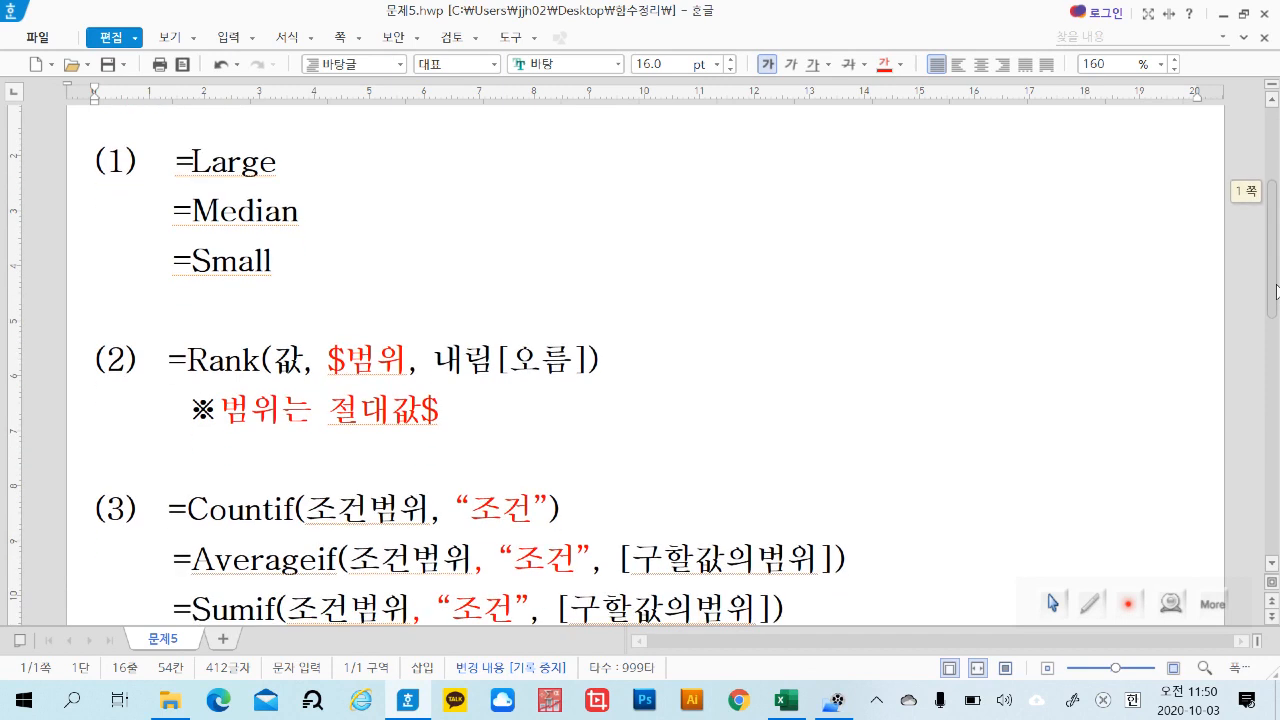
left_click_drag(1276, 291, 1276, 290)
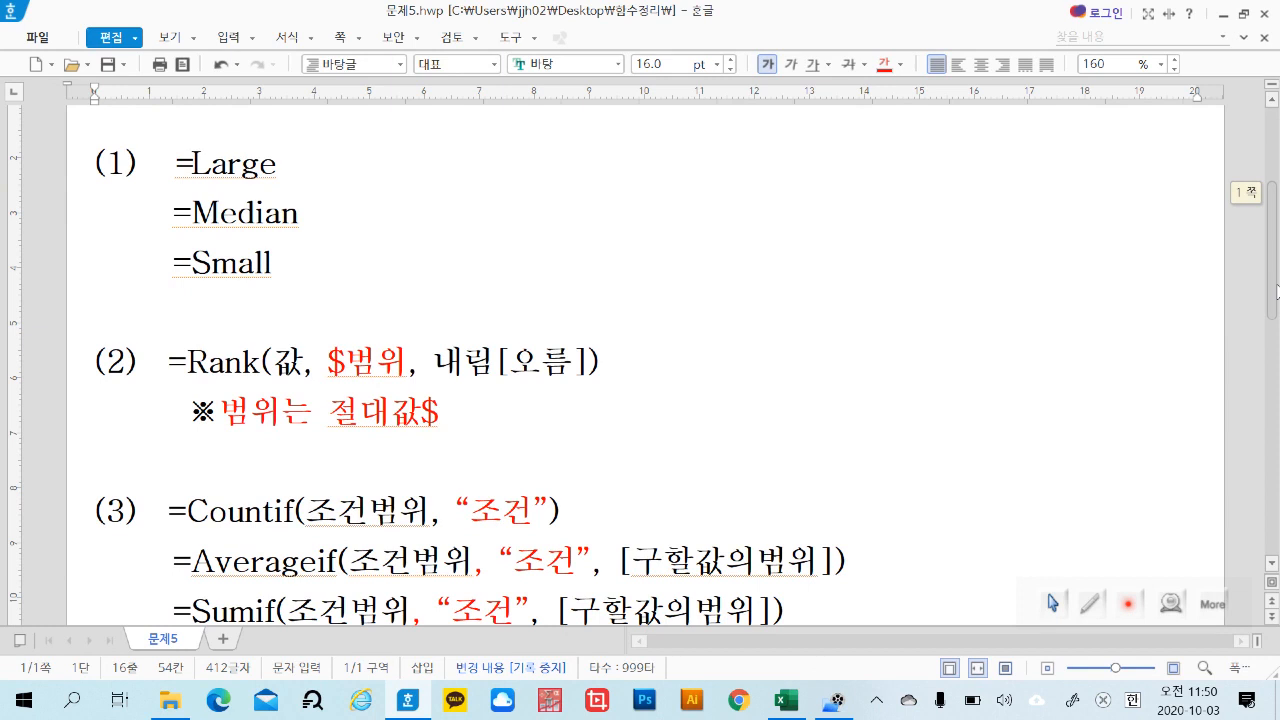
left_click_drag(1276, 291, 1277, 340)
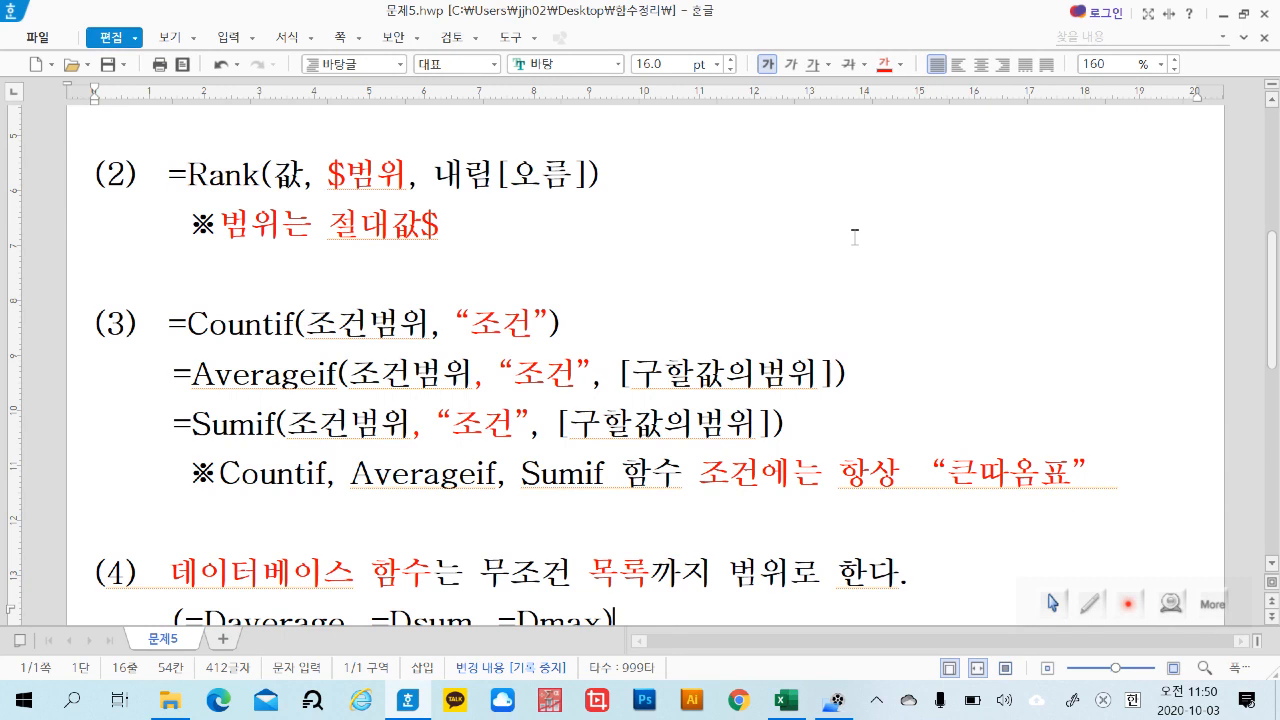
left_click_drag(272, 176, 288, 182)
left_click(342, 181)
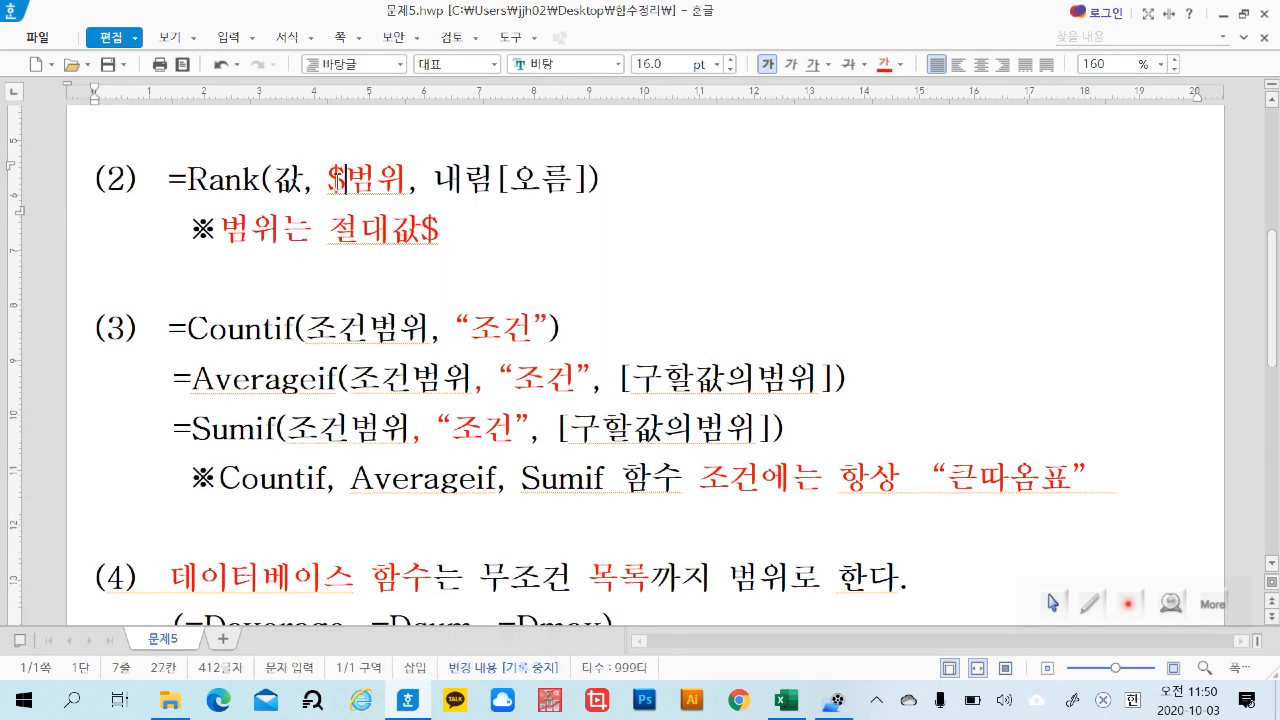
left_click(519, 243)
Examine the condition range, condition and value range arguments of Countif, Averageif and Sumif in note (3).
scroll(820, 318, "down", 1)
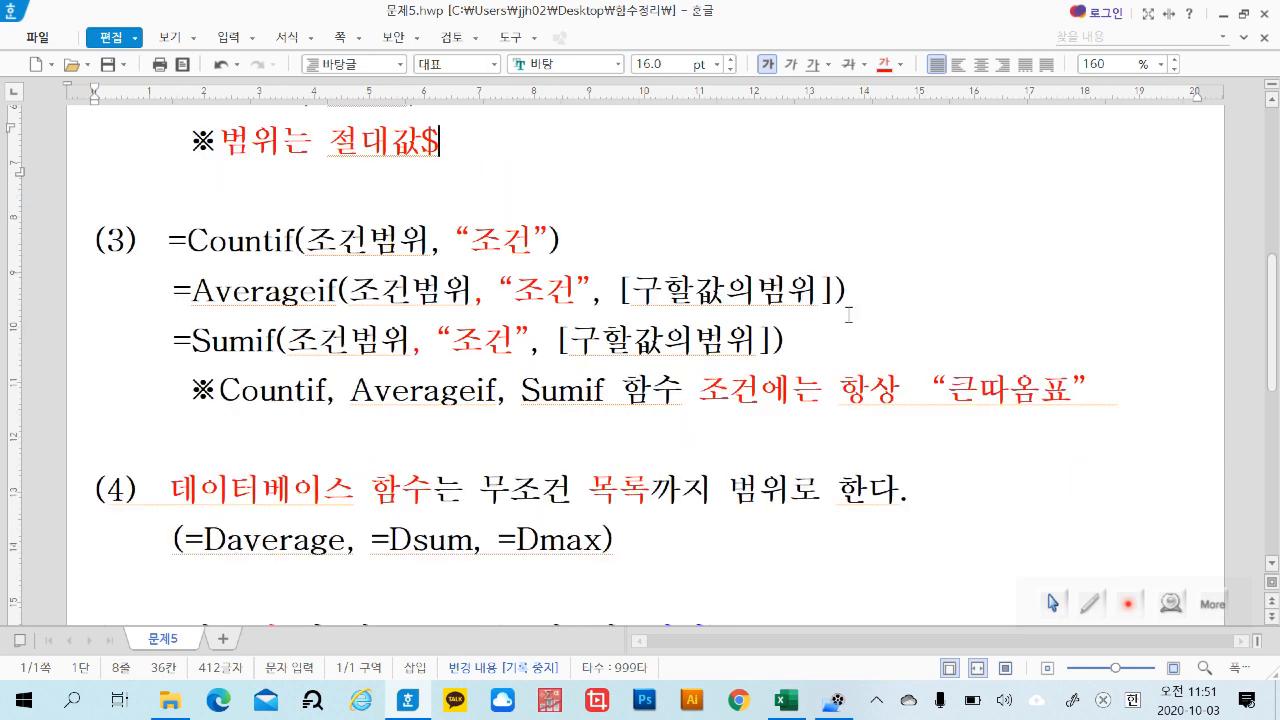
left_click(190, 243)
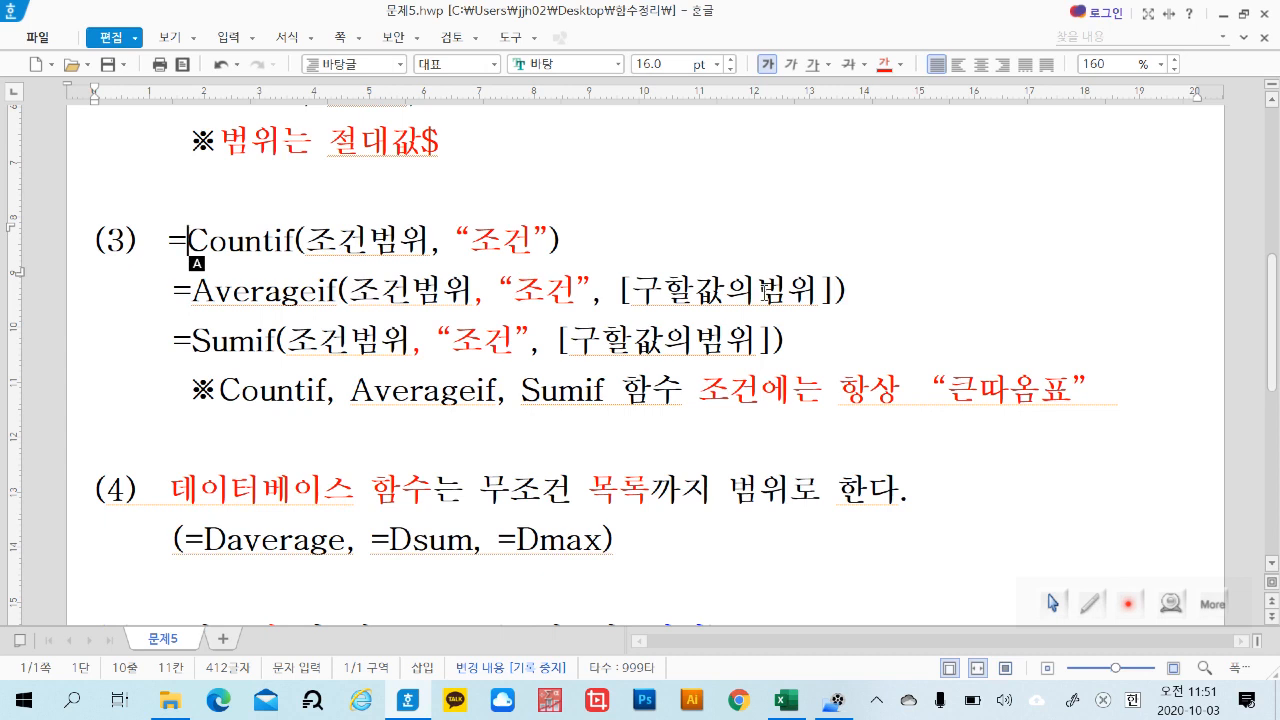
left_click_drag(352, 291, 466, 292)
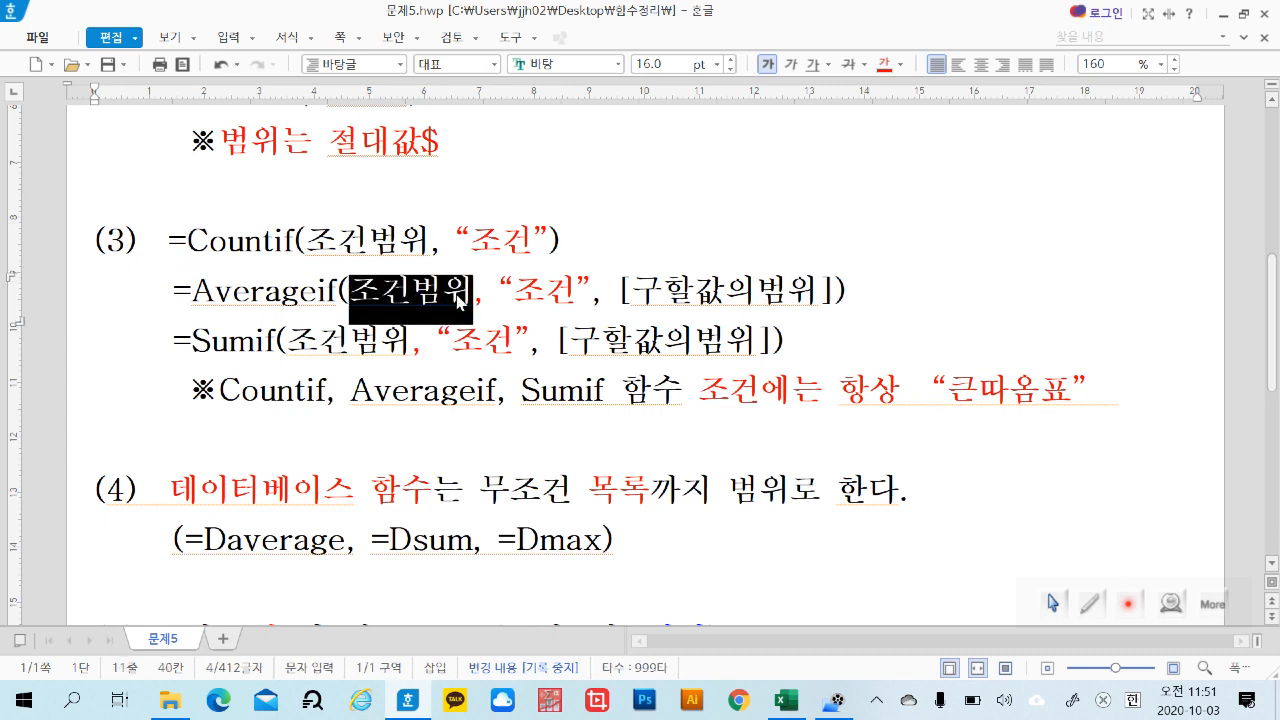
left_click_drag(314, 244, 428, 248)
left_click_drag(290, 344, 401, 350)
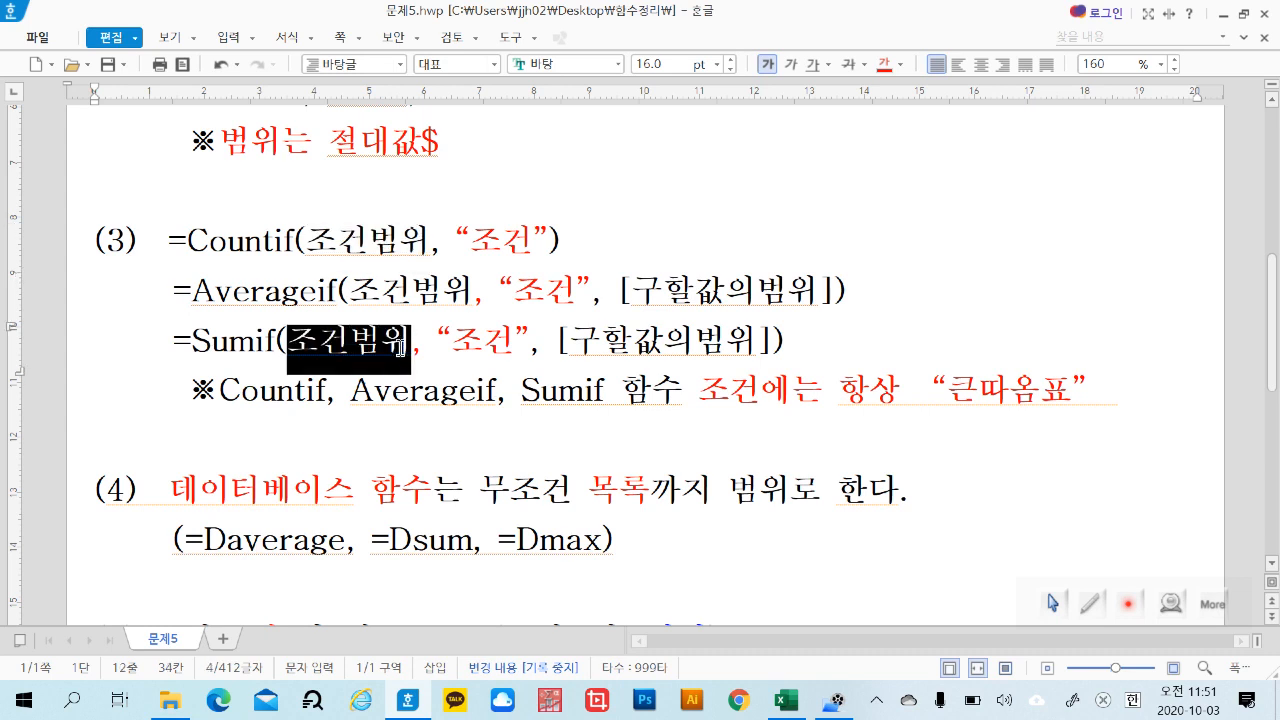
left_click(505, 246)
left_click(549, 290)
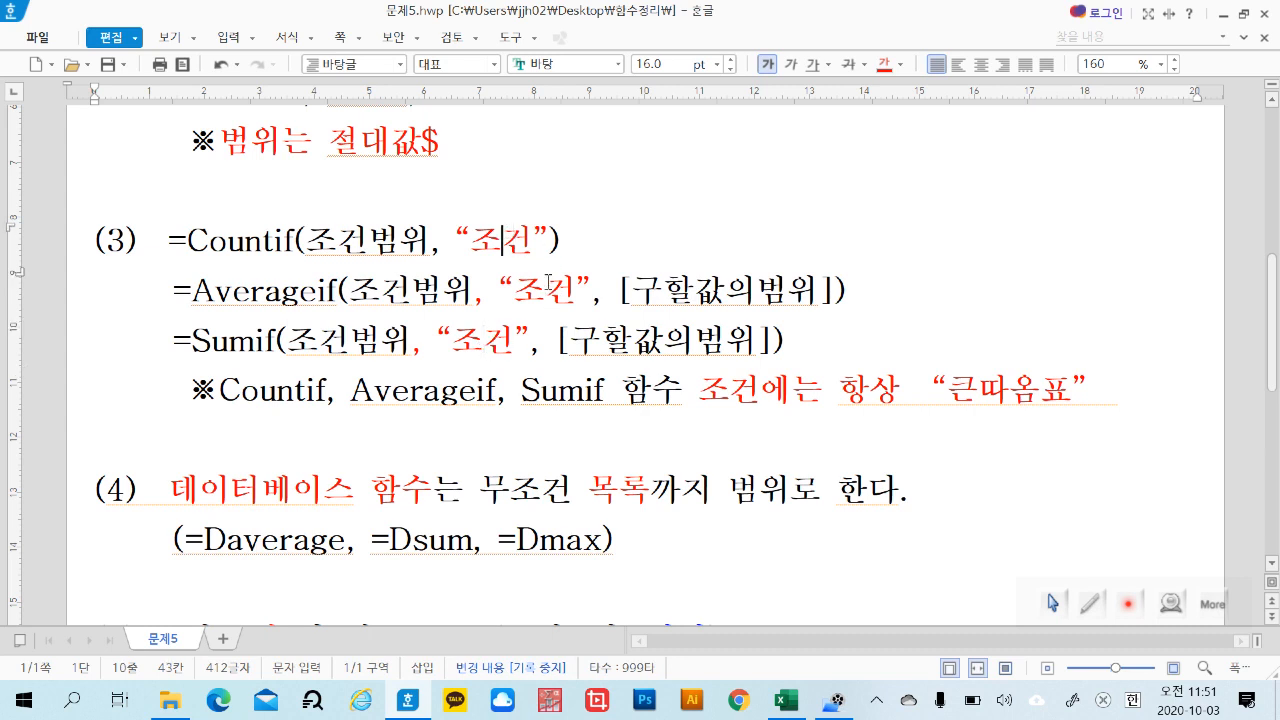
left_click(486, 342)
left_click_drag(633, 292, 815, 300)
left_click_drag(570, 343, 747, 344)
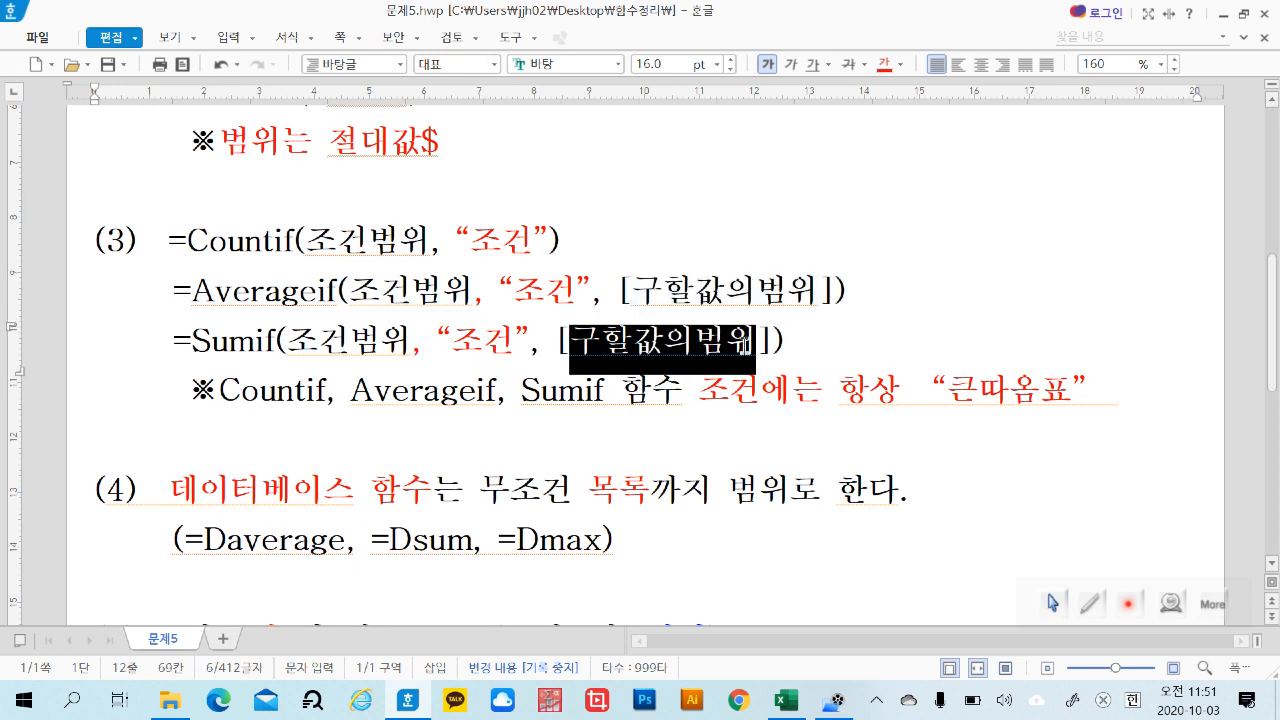
left_click(726, 343)
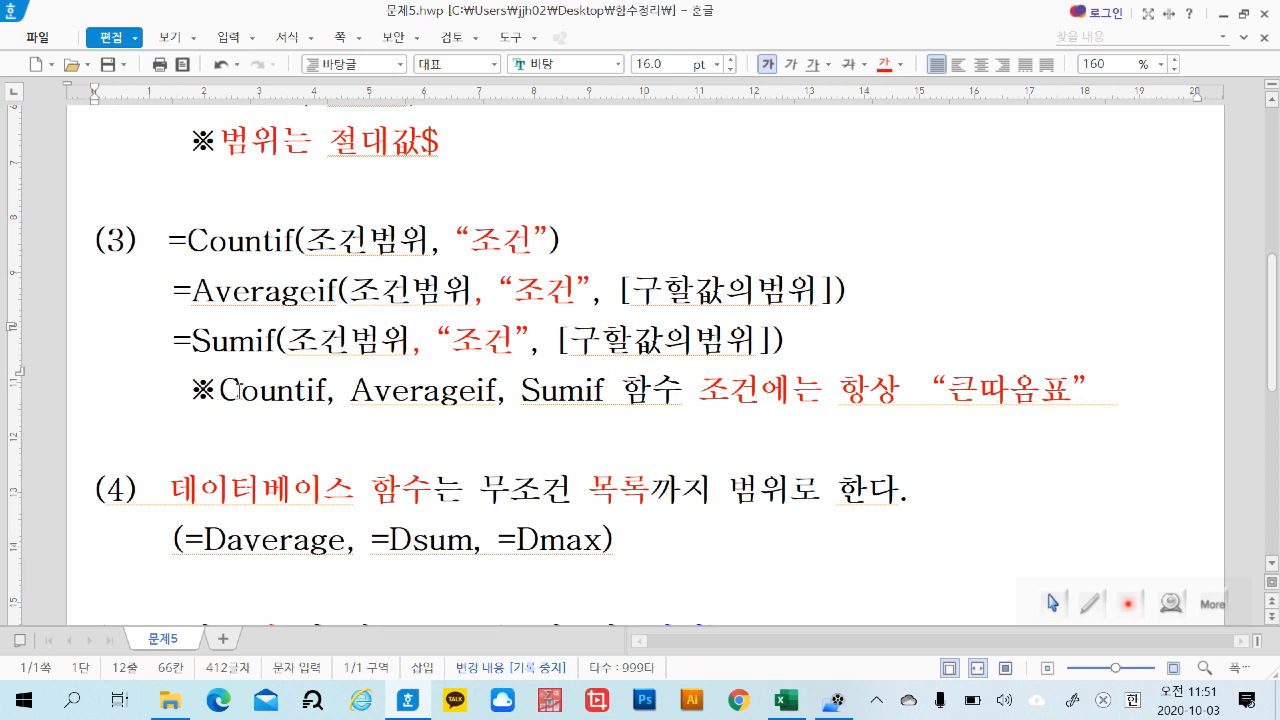
Highlight the remark under note (3) about double quotation marks around conditions, including the word “큰따옴표”.
left_click_drag(220, 392, 1104, 400)
left_click(1142, 435)
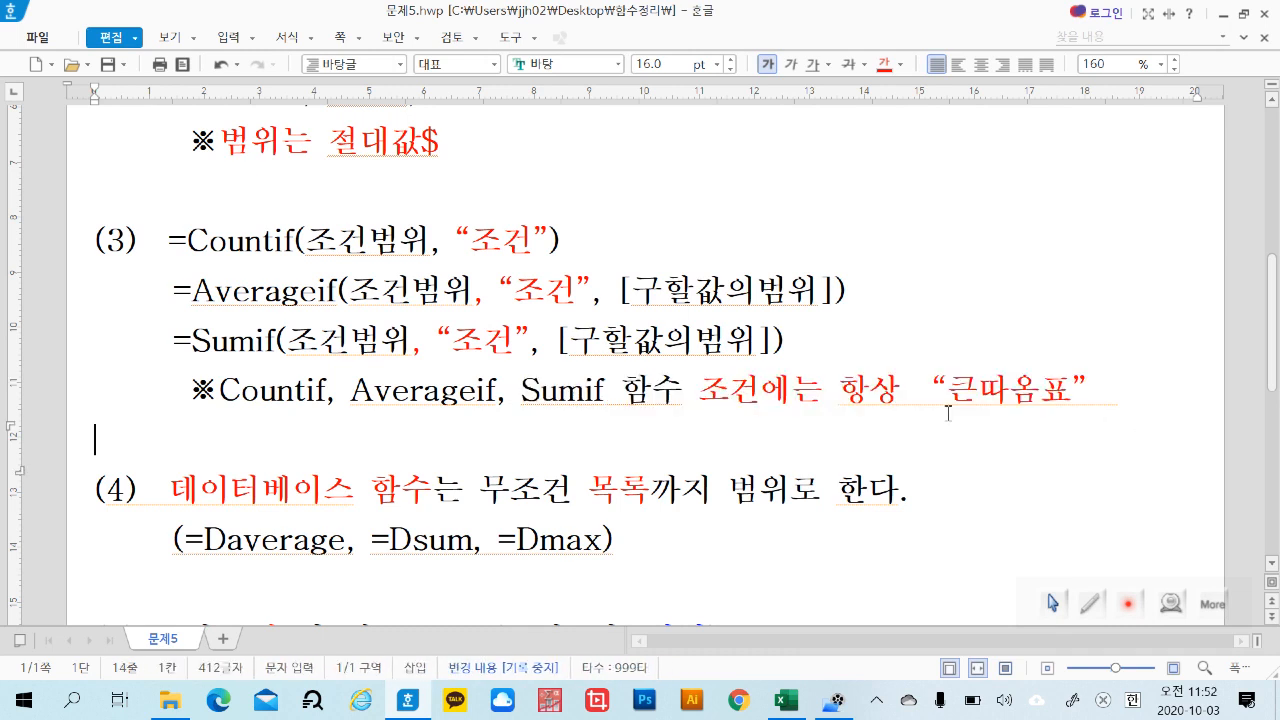
left_click_drag(932, 393, 1100, 392)
left_click(1100, 392)
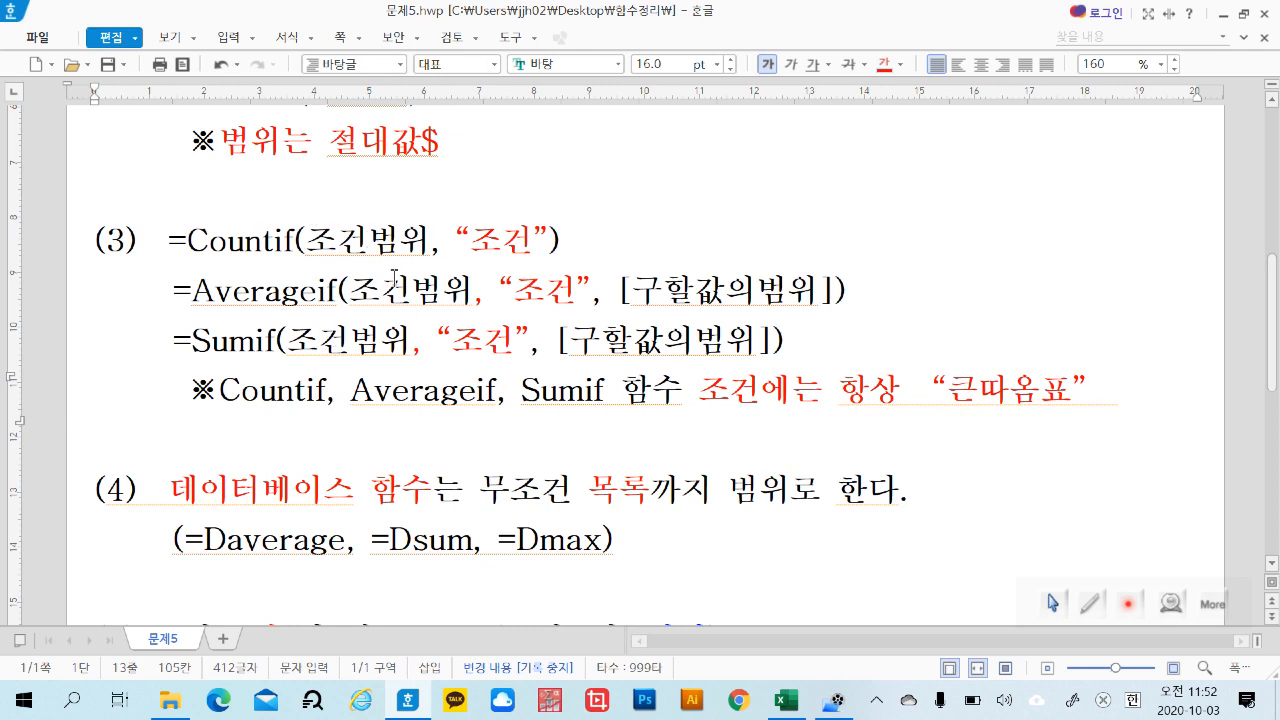
Review note (4) on the database functions Daverage, Dsum and Dmax, highlighting the word 목록.
left_click(976, 501)
left_click_drag(1276, 382, 1276, 457)
left_click(677, 241)
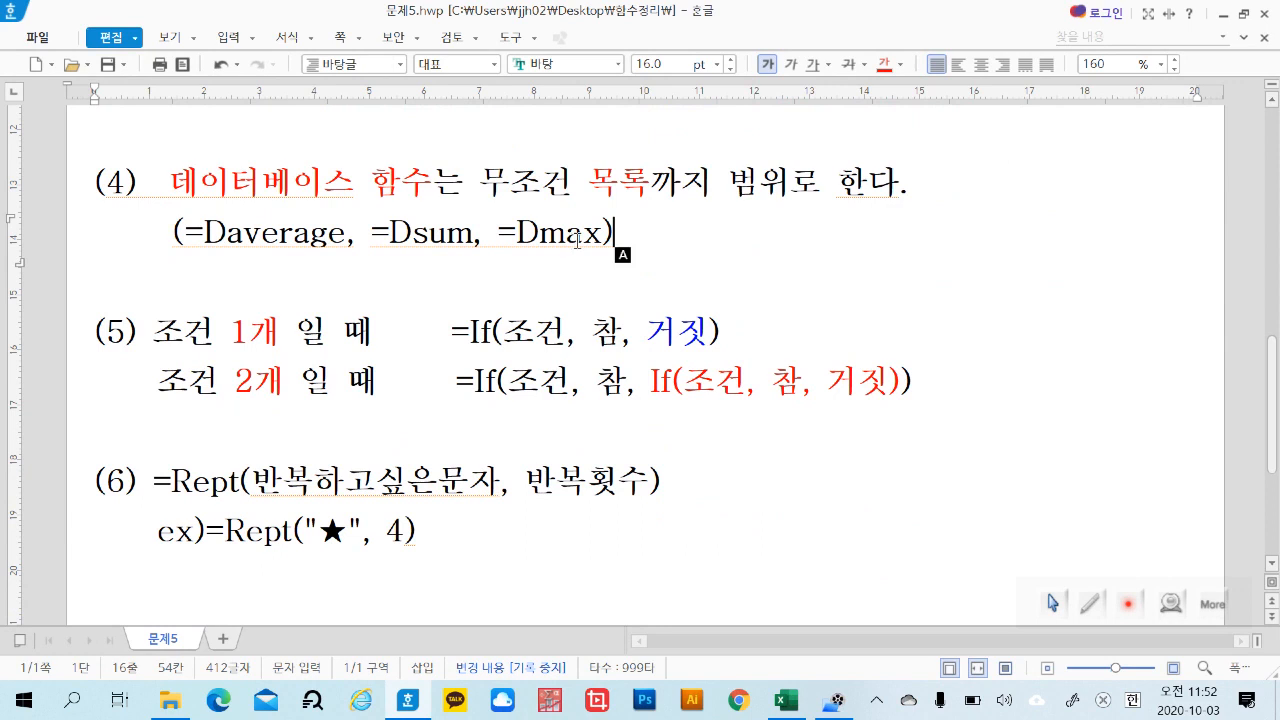
left_click_drag(590, 184, 648, 185)
left_click(656, 180)
Compare the one-condition and two-condition If formulas in note (5) by highlighting the condition counts and each If.
left_click(365, 425)
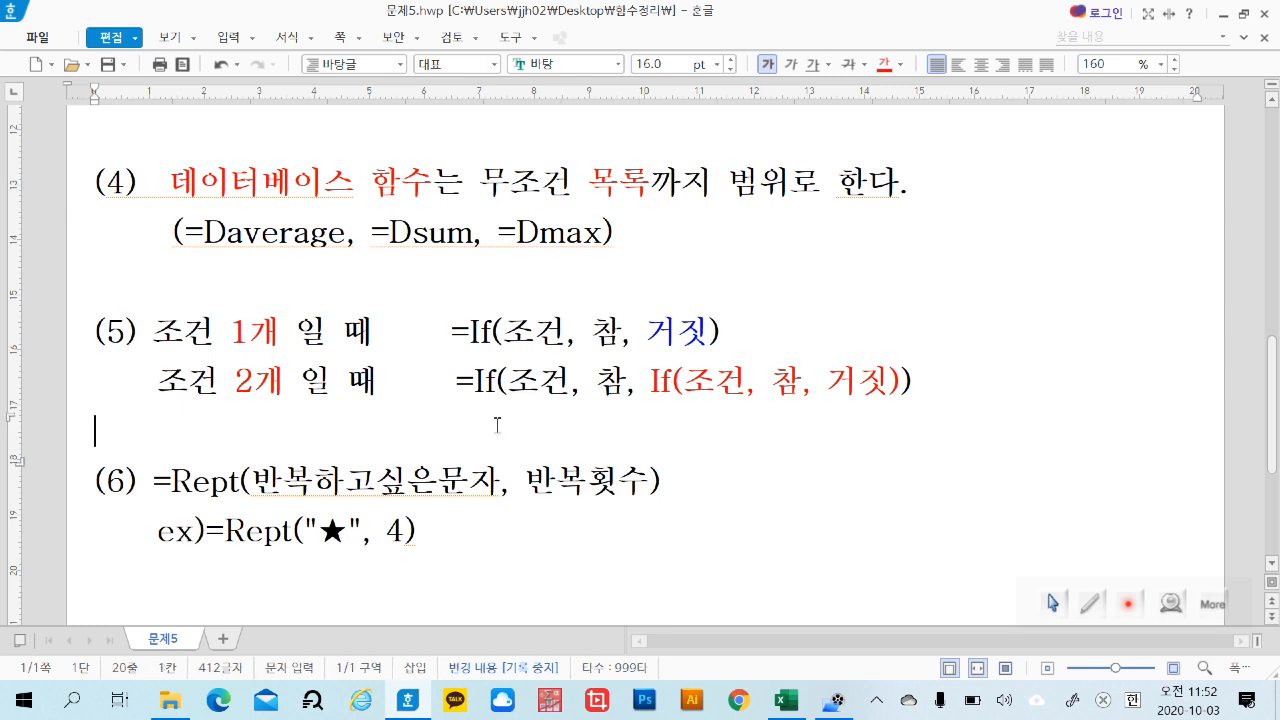
left_click_drag(226, 345, 282, 343)
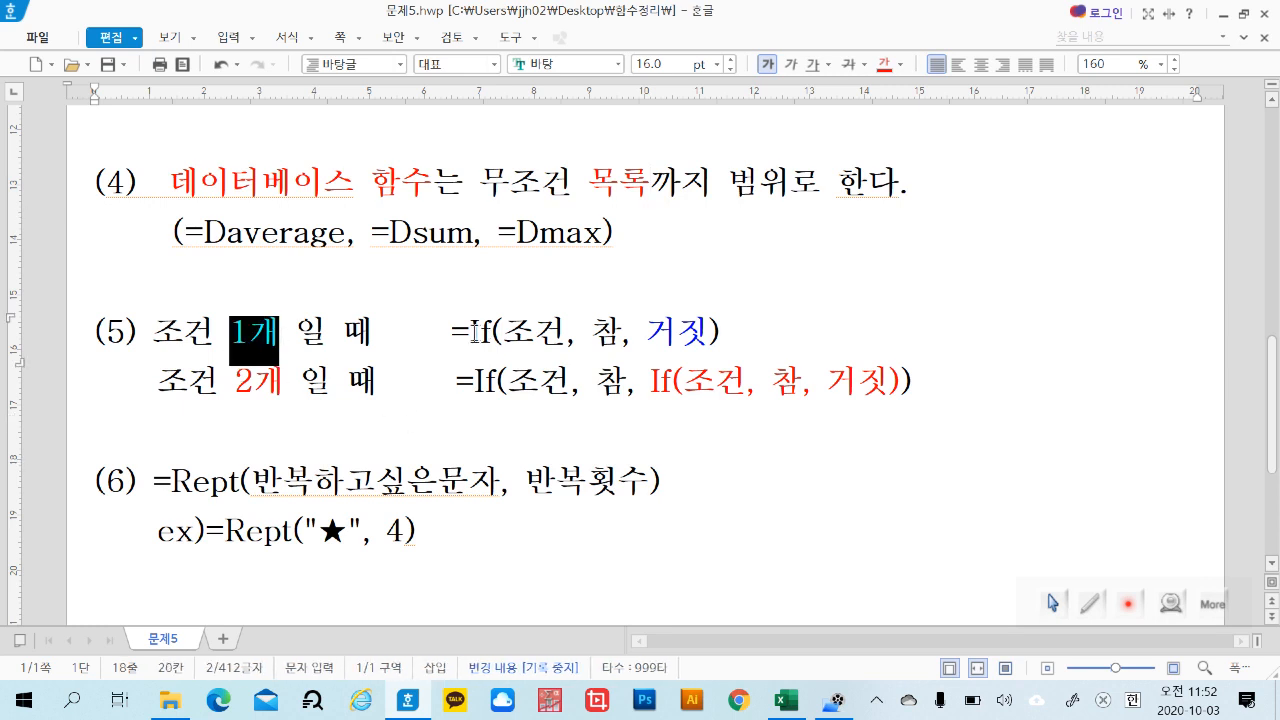
left_click_drag(470, 334, 494, 339)
left_click_drag(236, 384, 301, 386)
left_click_drag(475, 389, 497, 391)
left_click_drag(658, 388, 684, 391)
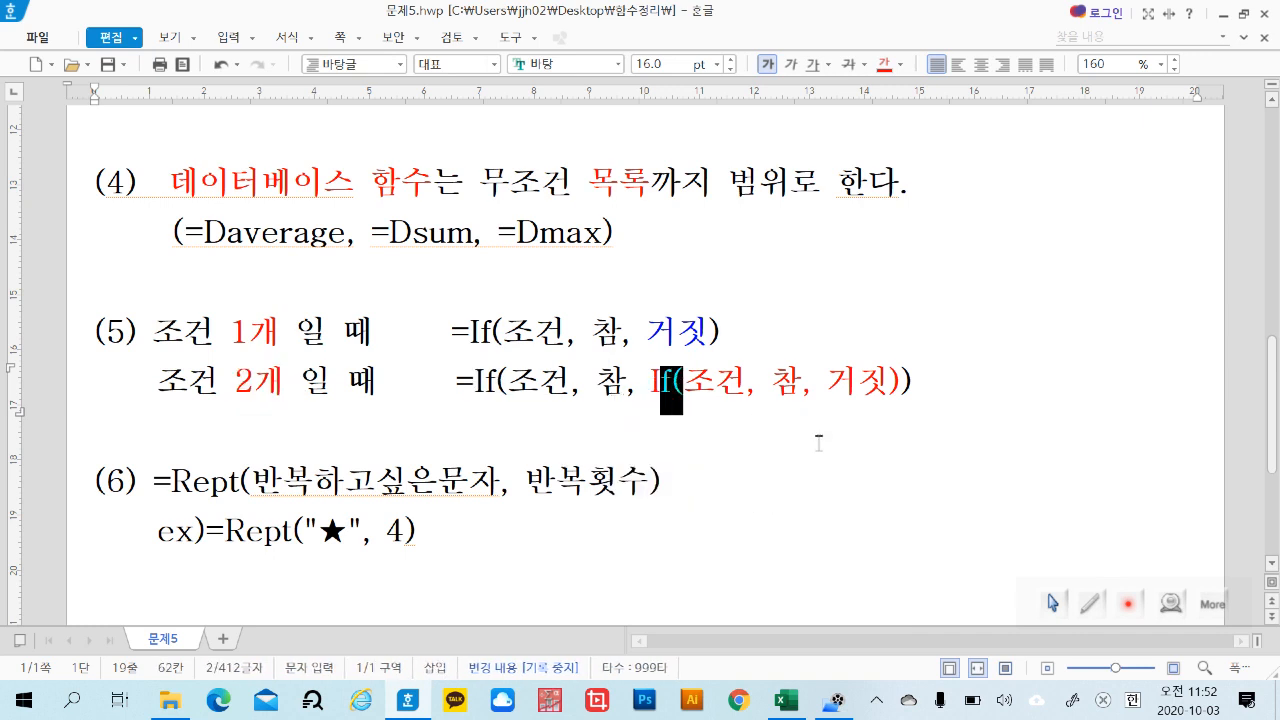
left_click(818, 443)
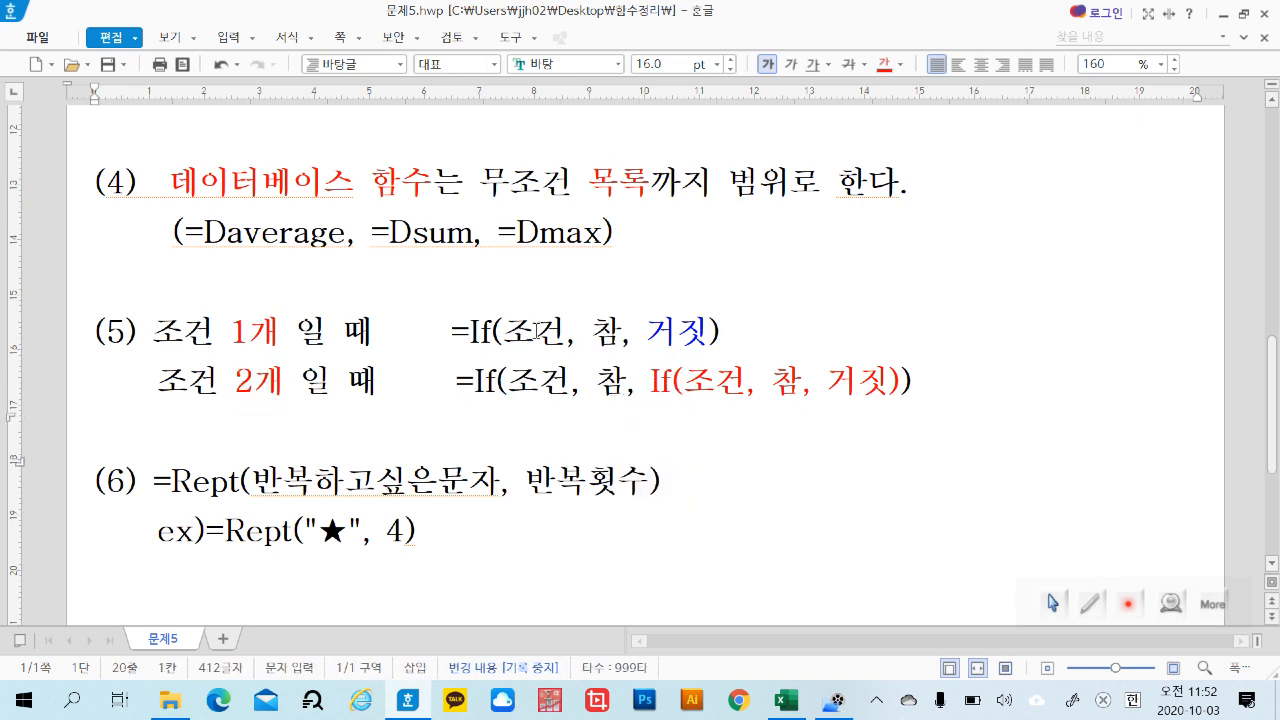
Examine the 거짓 argument of the single If and the nested If(조건, 참, 거짓) that takes its place in note (5).
left_click(610, 331)
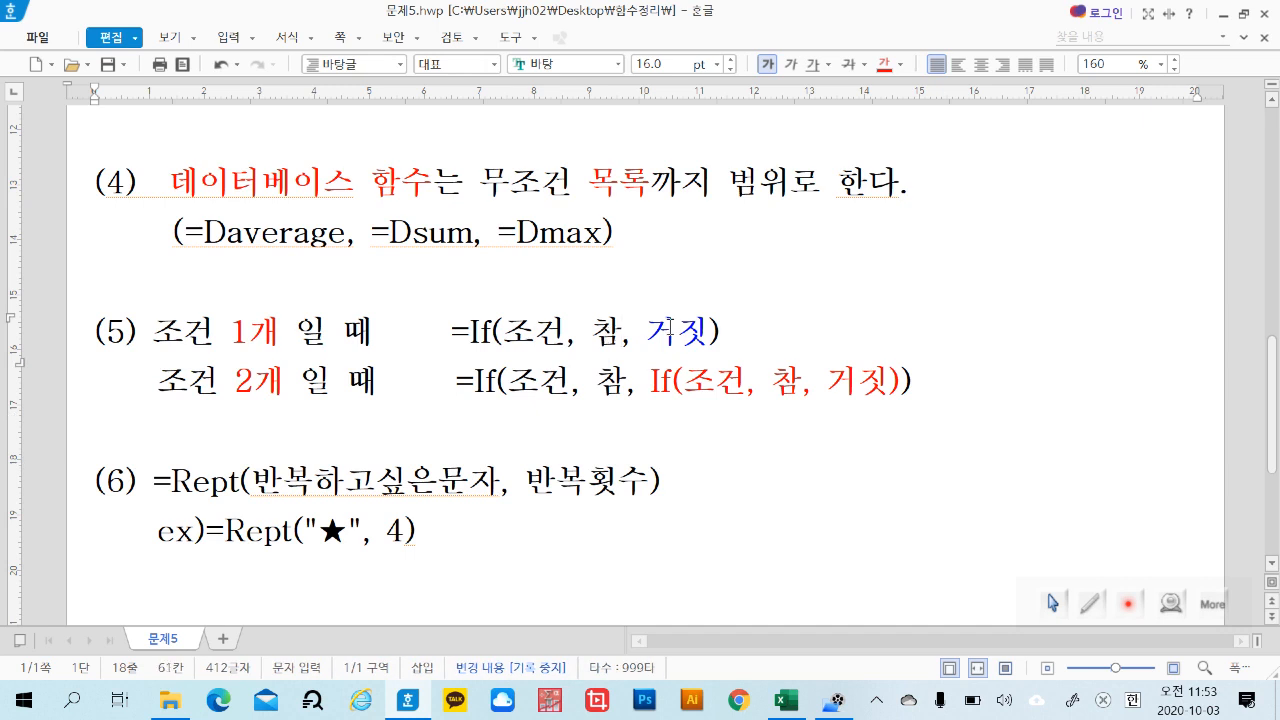
left_click(768, 325)
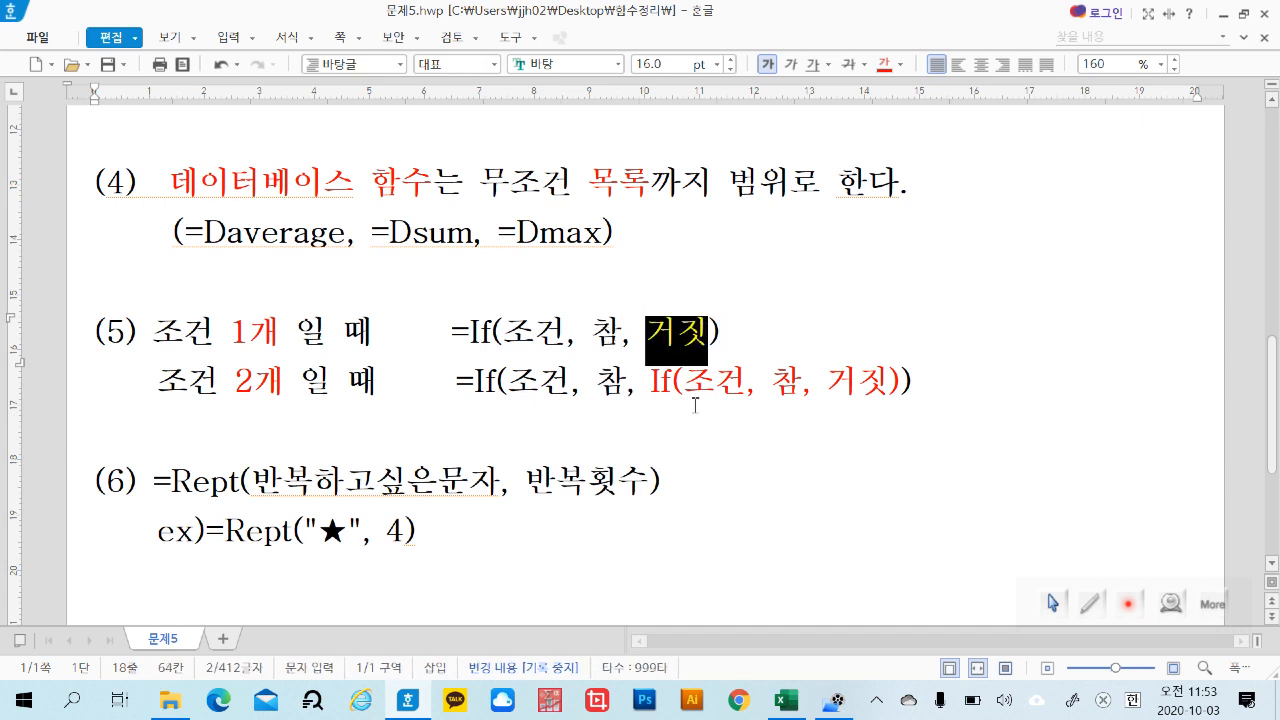
left_click(785, 274)
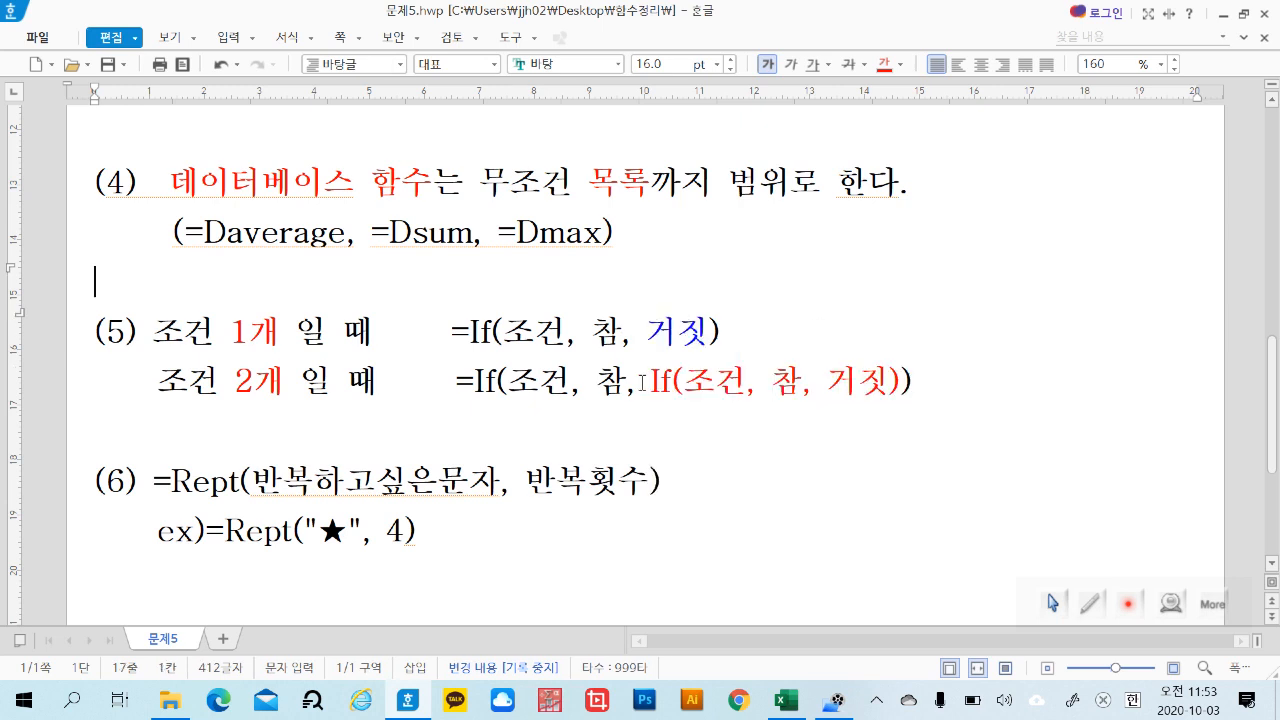
left_click_drag(648, 381, 898, 385)
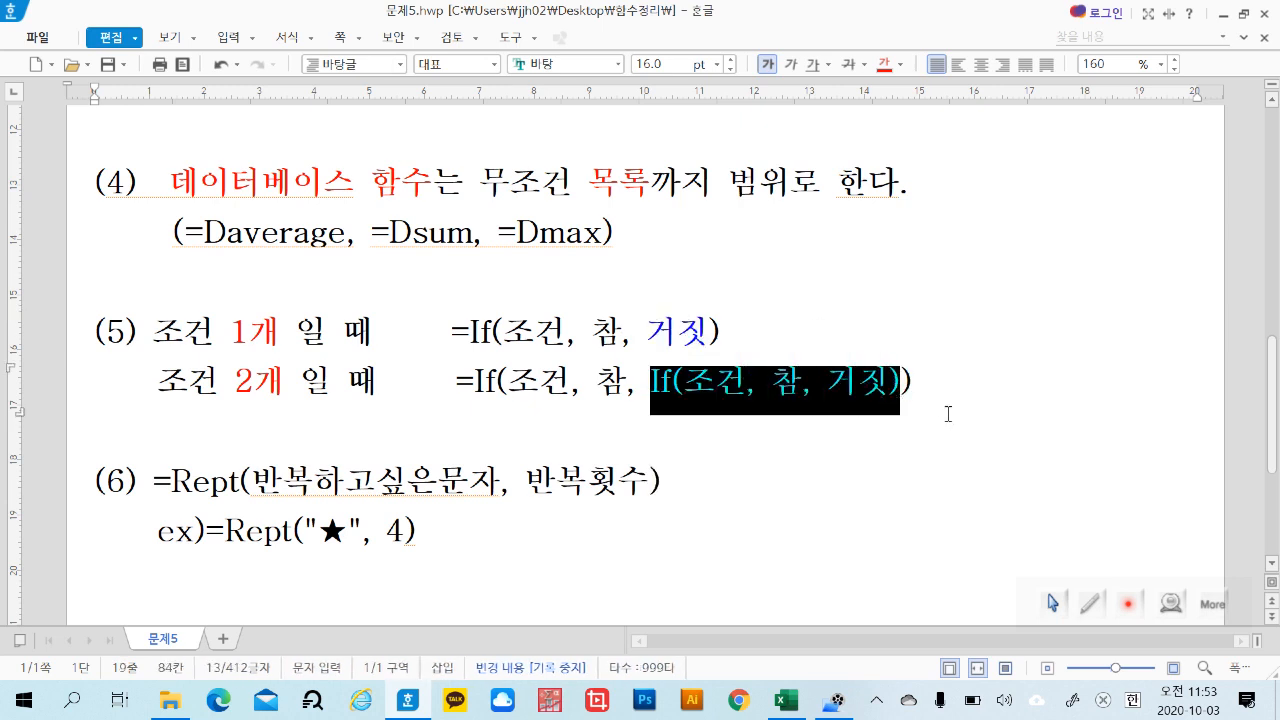
left_click(924, 420)
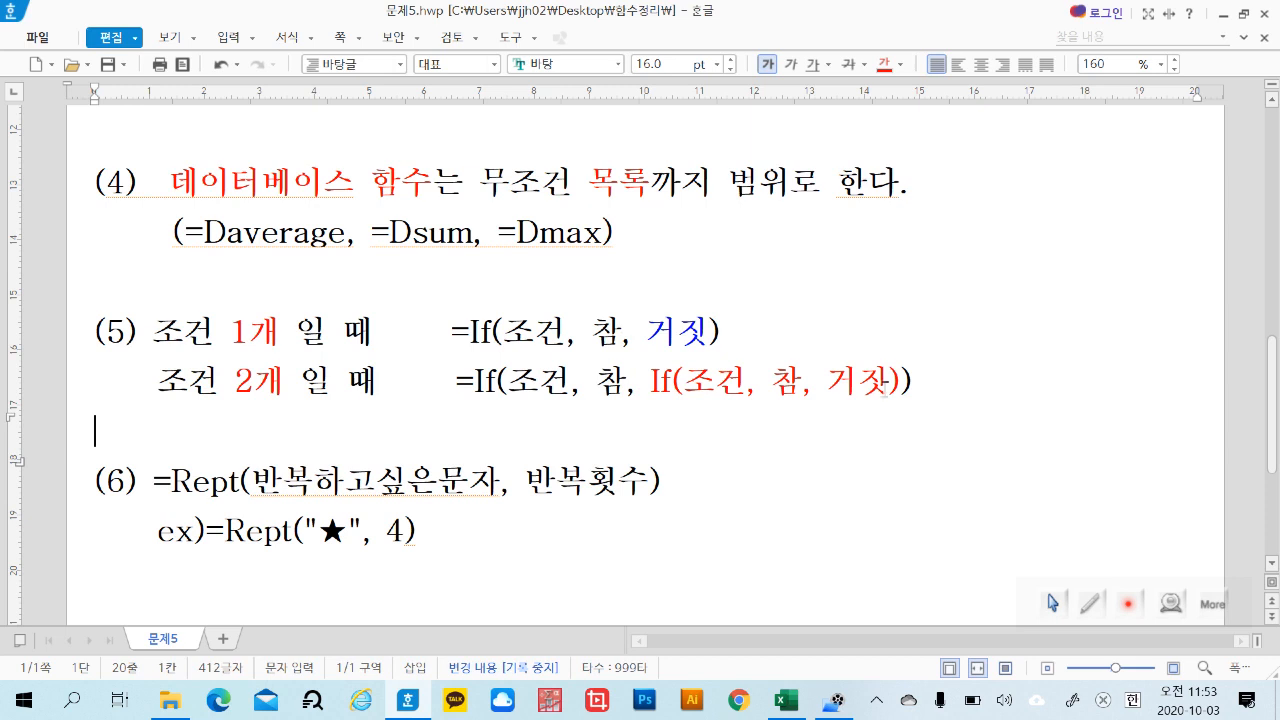
left_click(782, 334)
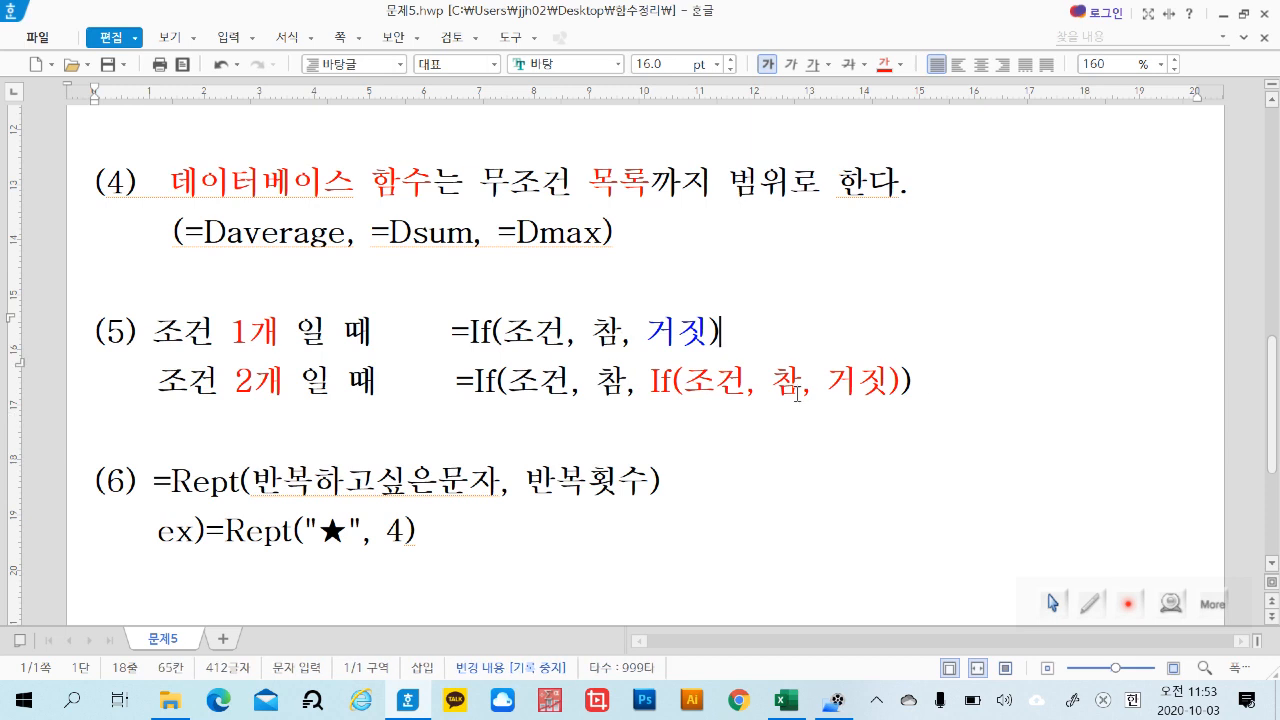
left_click(967, 384)
Examine the Rept example in note (6), highlighting the quoted ★ and the repeat count.
left_click(563, 540)
double_click(335, 532)
left_click(478, 558)
left_click_drag(301, 530, 360, 536)
left_click(430, 547)
left_click_drag(386, 532, 402, 532)
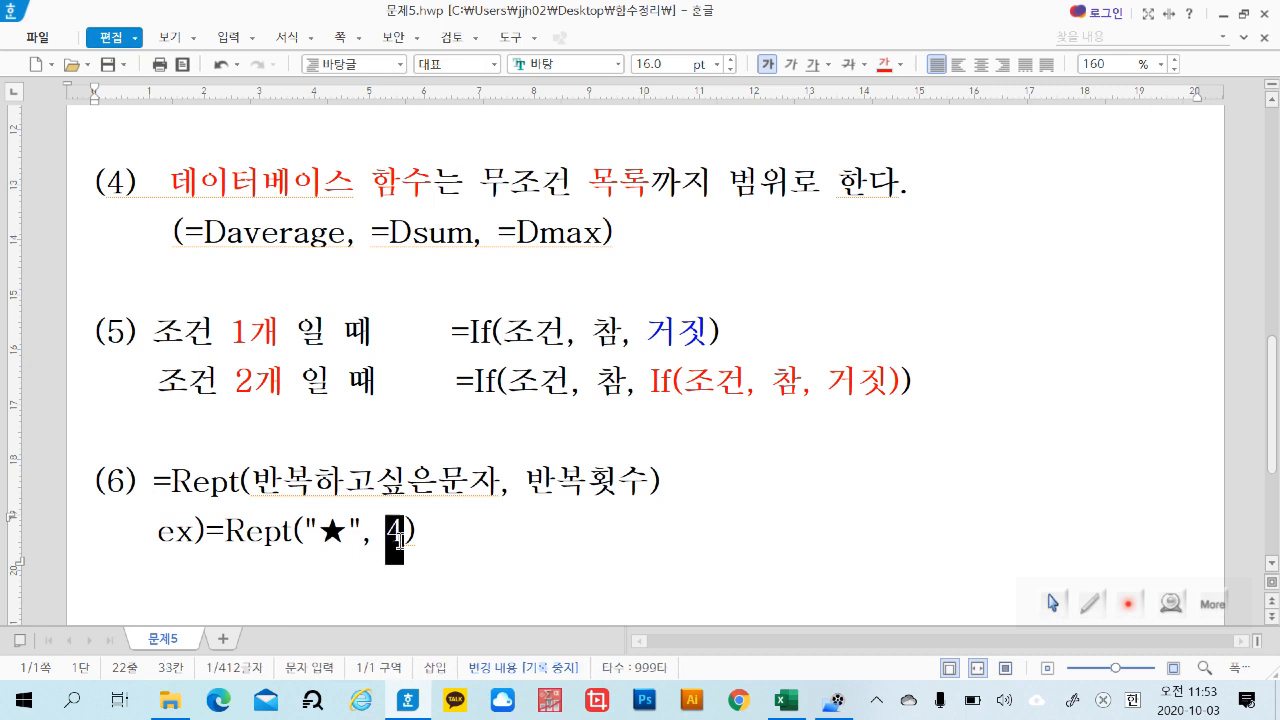
left_click(466, 551)
Set the repeat count in the Rept("★") example of note (6) to 2 and start a new line after it.
left_click(408, 540)
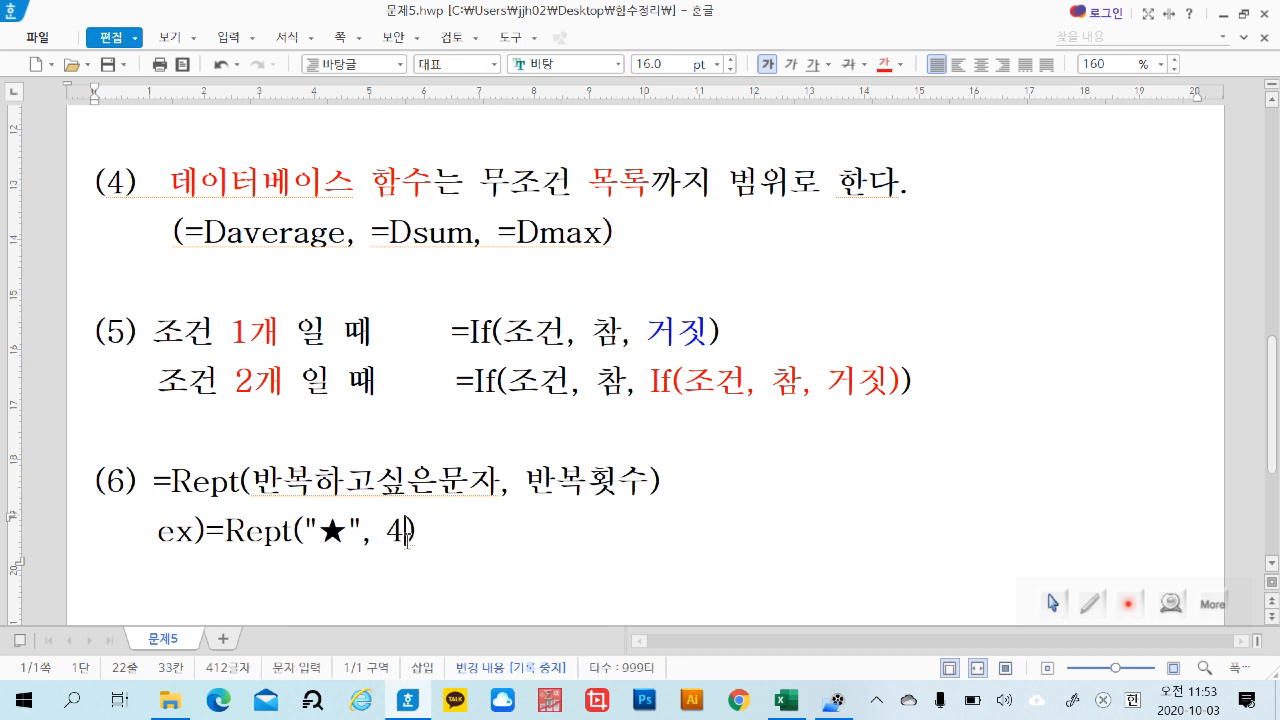
key("BackSpace")
type("2")
key("Return")
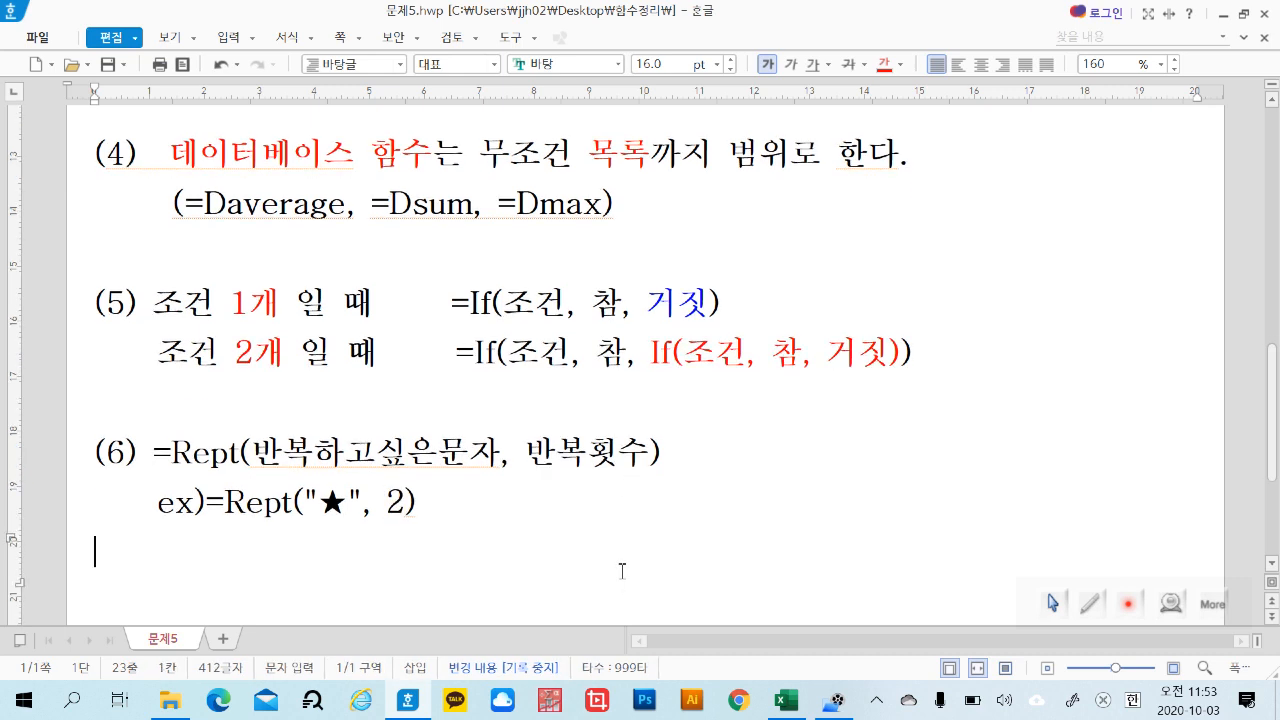